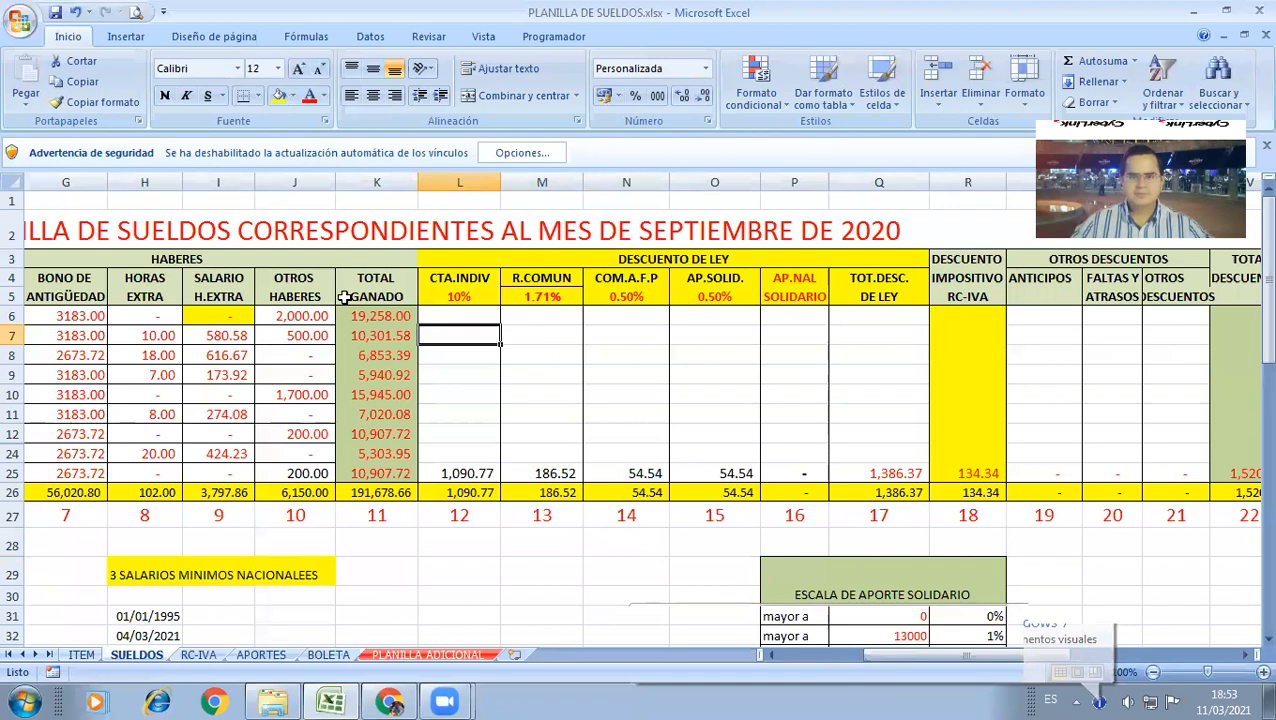
# Step: Review the earnings and deduction columns along the first employee's row of the SUELDOS sheet
pyautogui.press('Home')
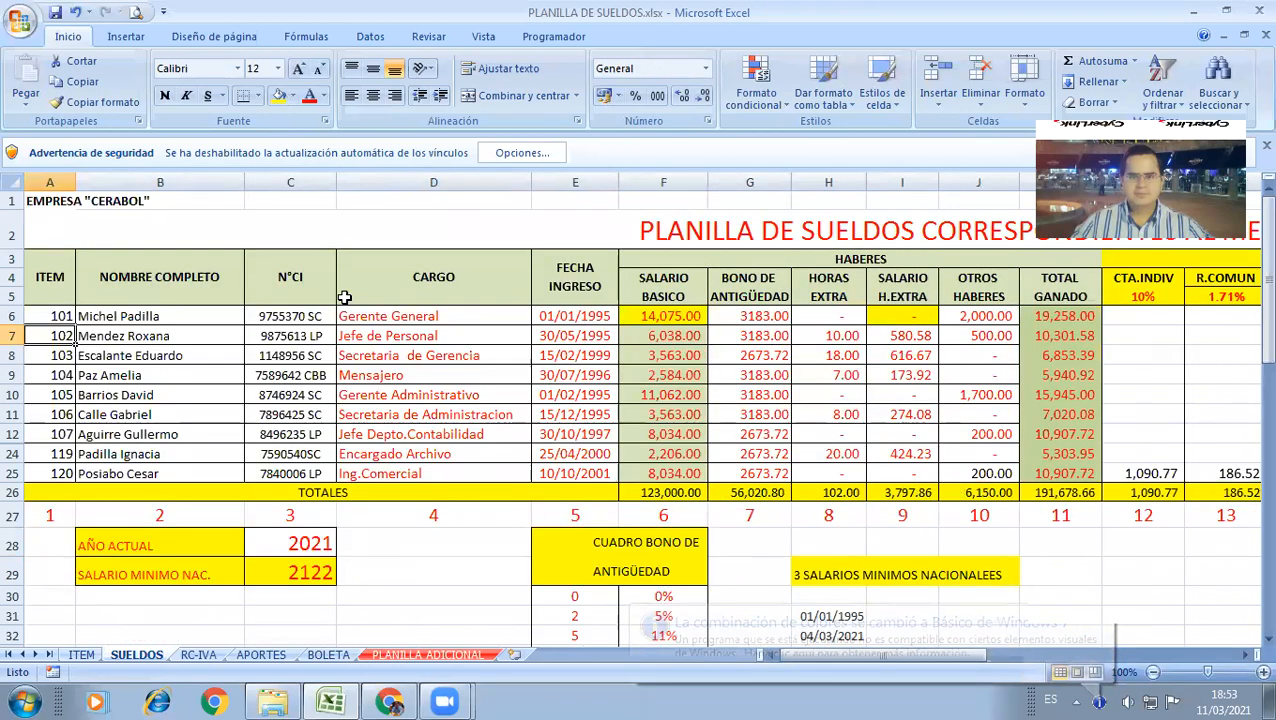
pyautogui.press('Right')
pyautogui.press('Right')
pyautogui.press('Right')
pyautogui.press('Right')
pyautogui.press('Right')
pyautogui.press('Right')
pyautogui.press('Up')
pyautogui.press('Right')
pyautogui.press('Right')
pyautogui.press('Right')
pyautogui.press('Right')
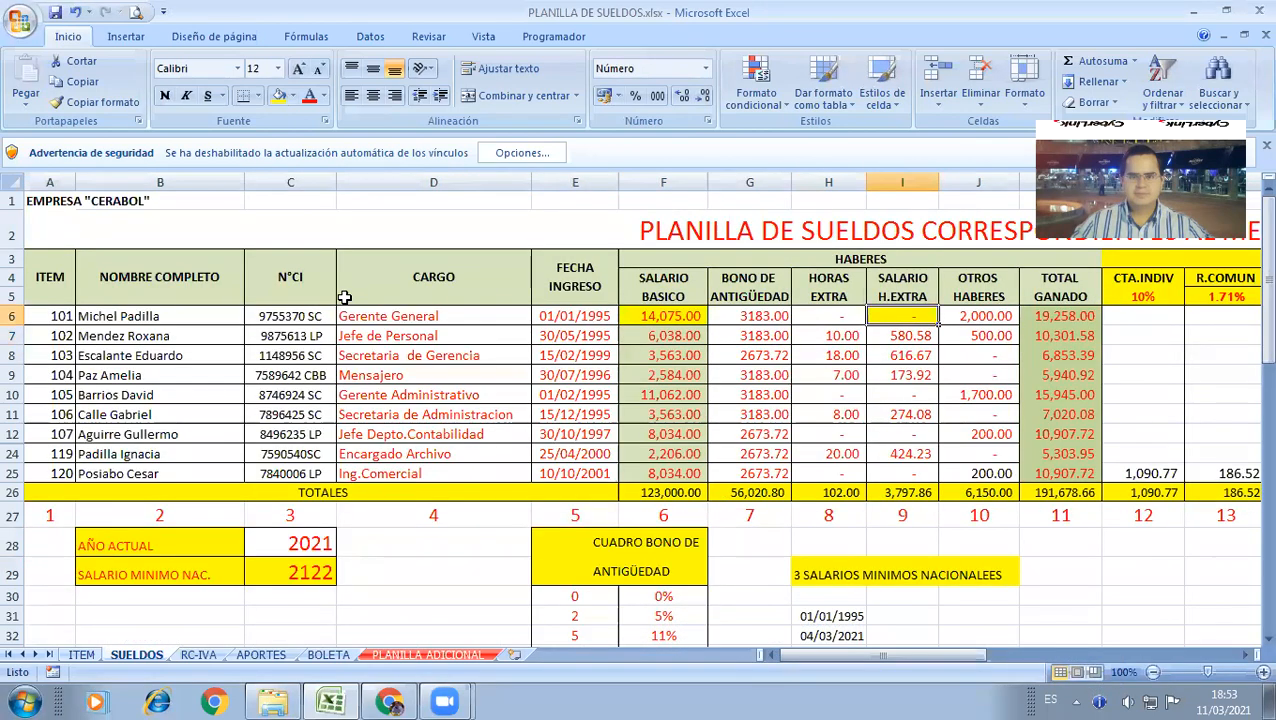
pyautogui.press('Right')
pyautogui.press('Right')
pyautogui.press('Right')
pyautogui.press('Right')
pyautogui.press('Right')
pyautogui.press('Right')
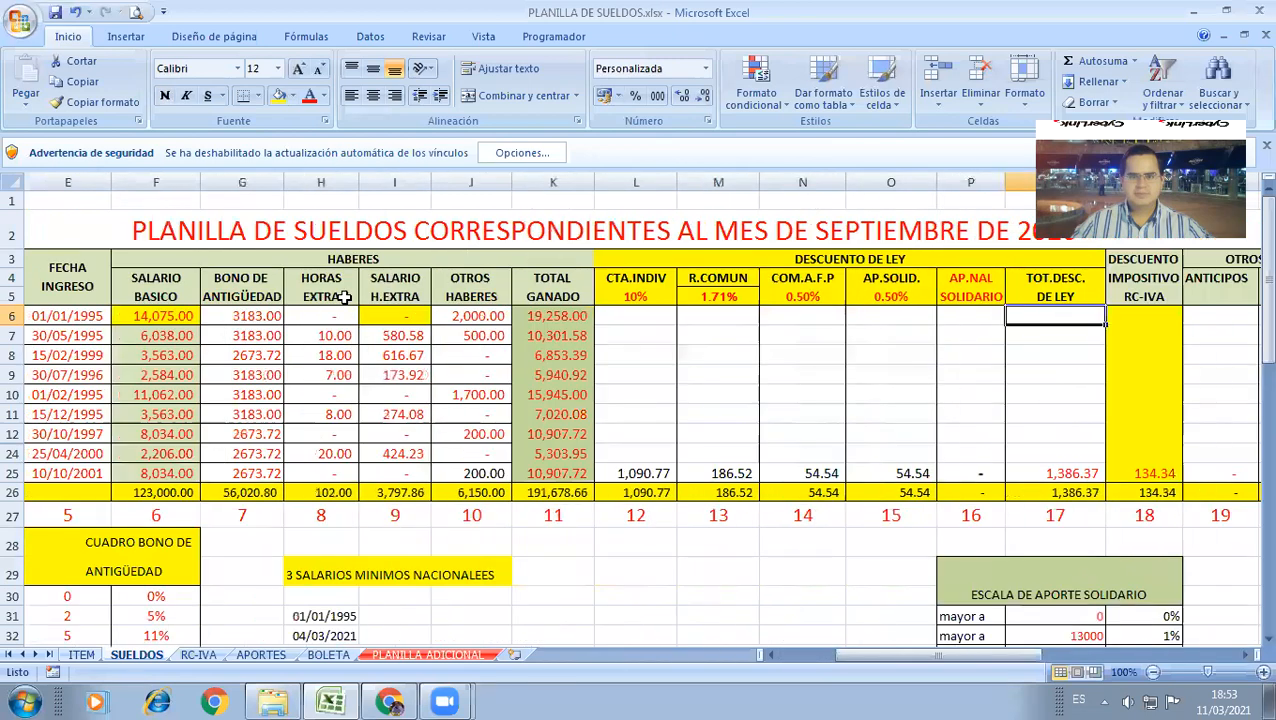
pyautogui.press('Right')
pyautogui.press('Right')
pyautogui.press('Right')
pyautogui.press('Right')
pyautogui.press('Left')
pyautogui.press('Left')
pyautogui.press('Left')
pyautogui.press('Left')
pyautogui.press('Left')
pyautogui.press('Left')
pyautogui.press('Left')
pyautogui.press('Left')
pyautogui.press('Left')
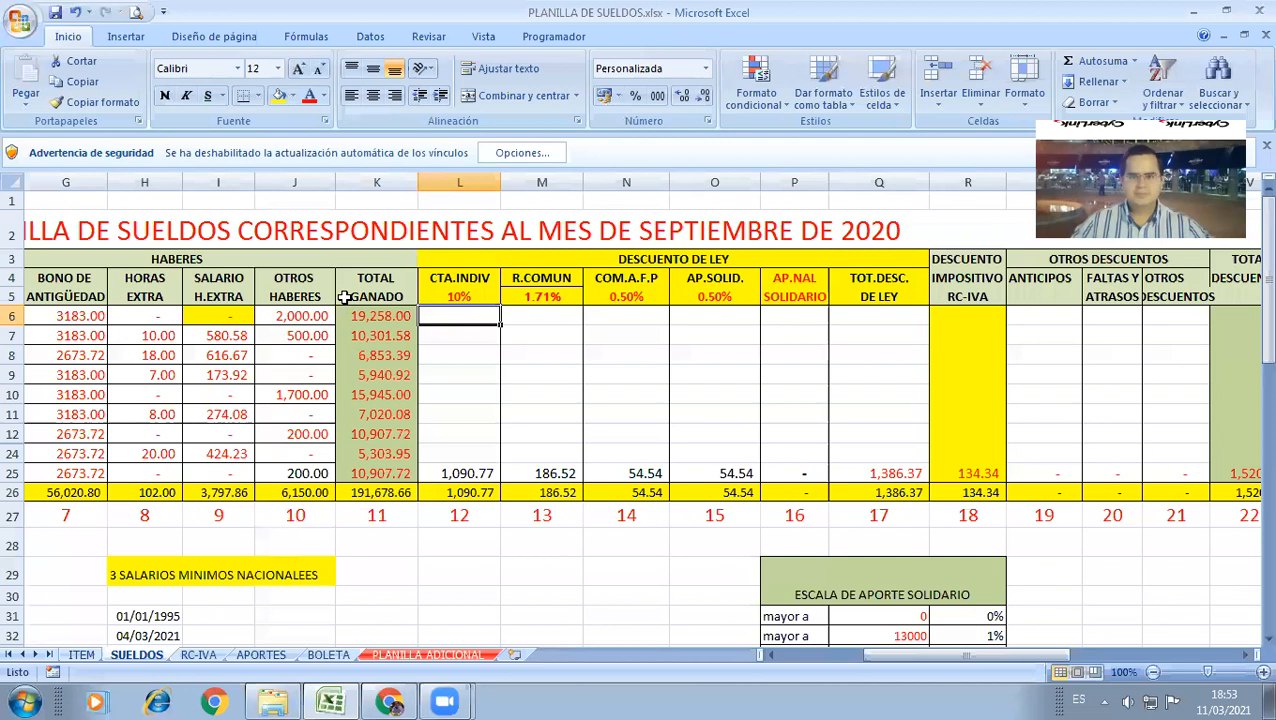
pyautogui.write('=')
pyautogui.press('Left')
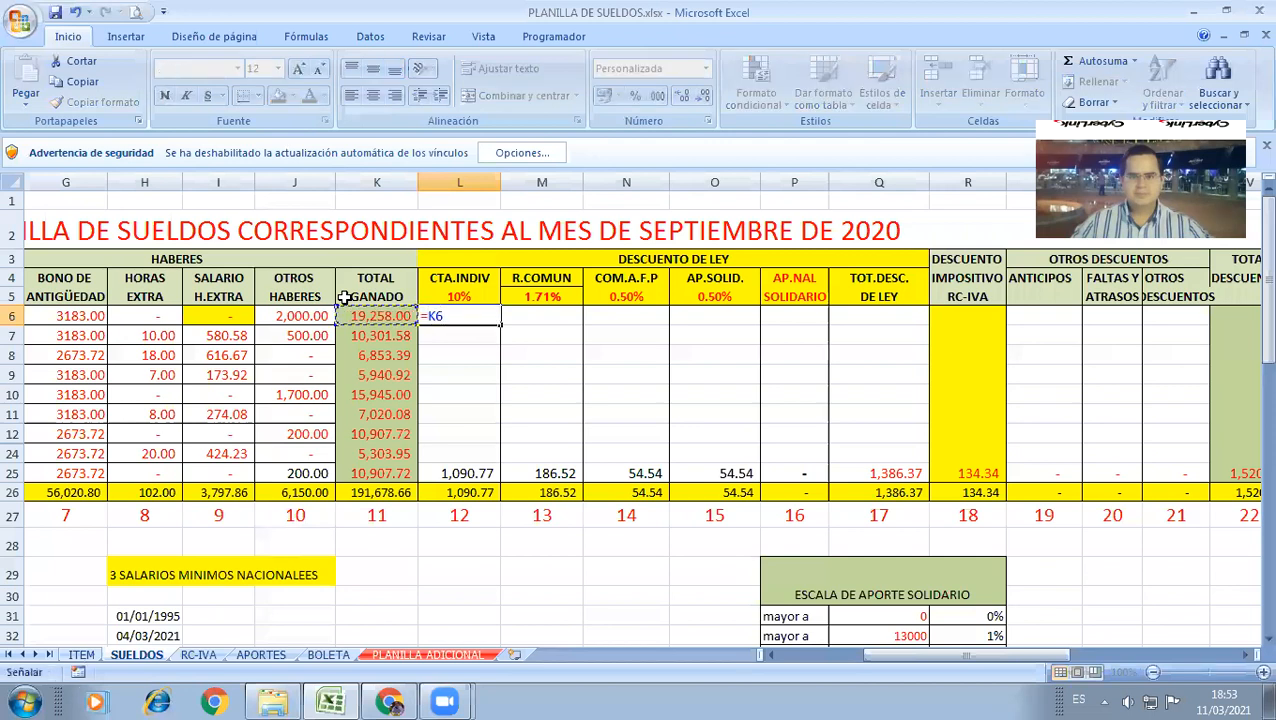
pyautogui.press('Escape')
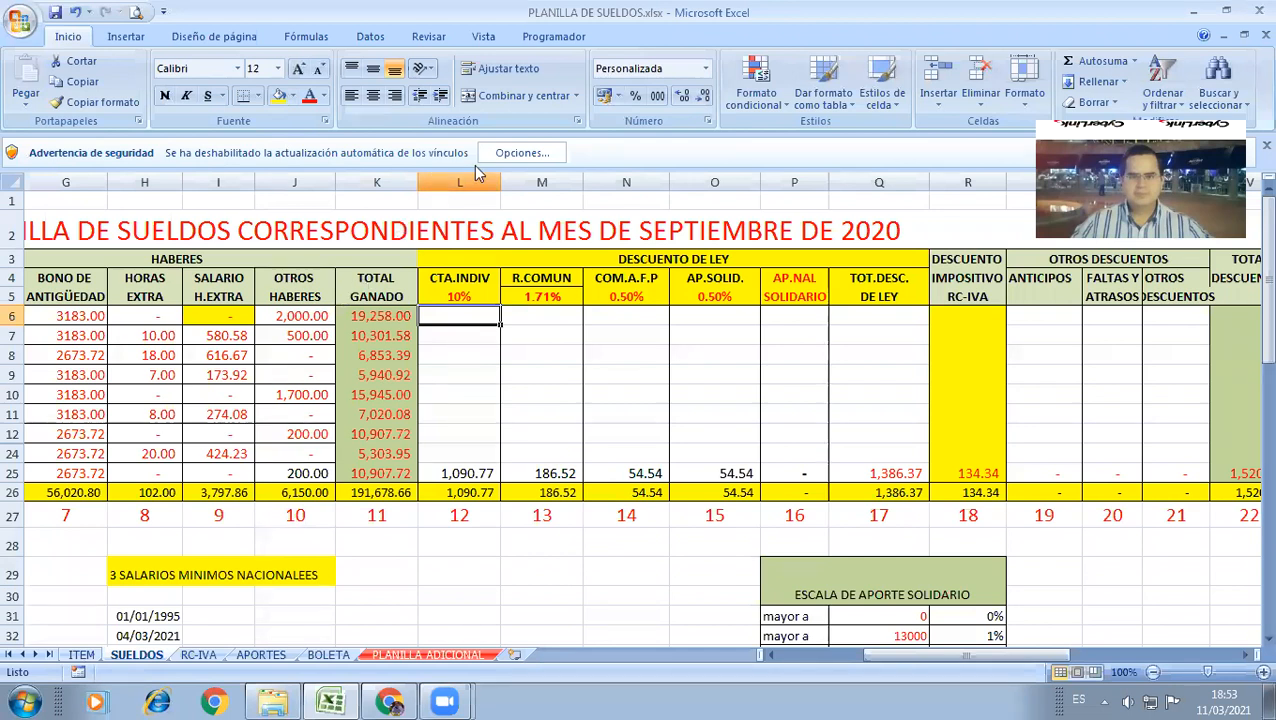
# Step: Enable the blocked link updates for the workbook through its security warning options
pyautogui.click(521, 153)
pyautogui.click(505, 330)
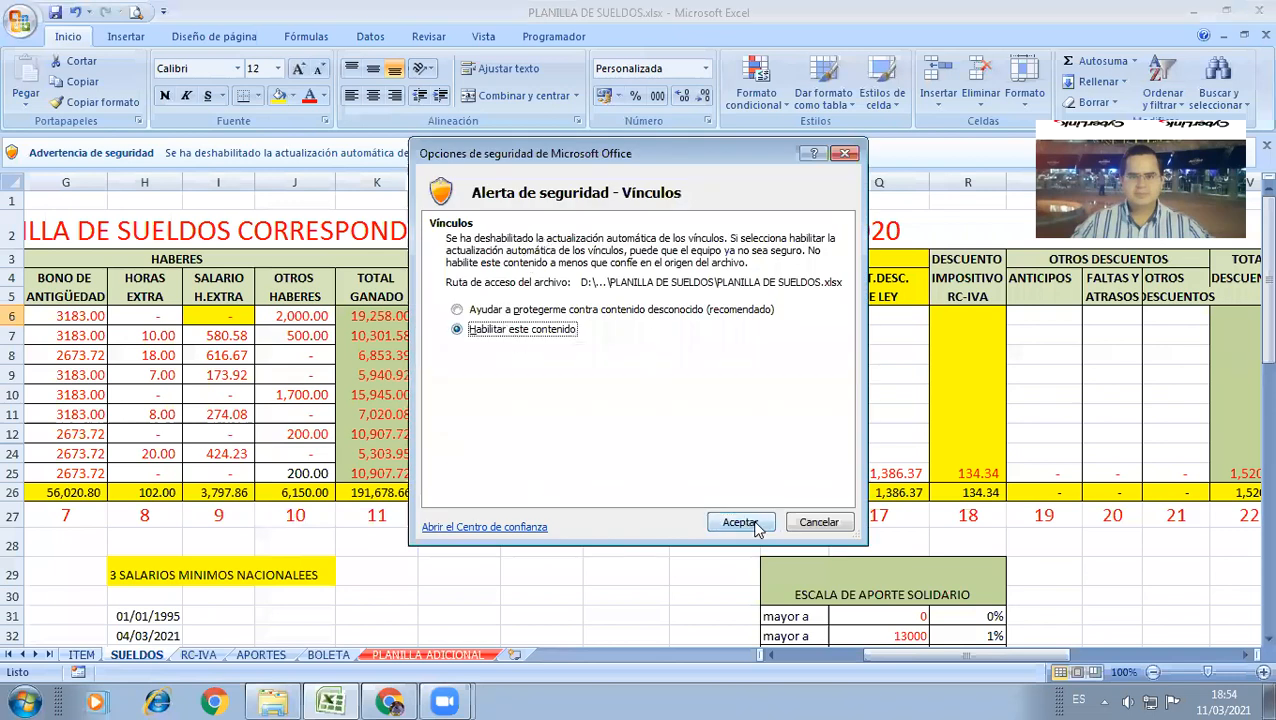
pyautogui.click(741, 522)
pyautogui.click(560, 407)
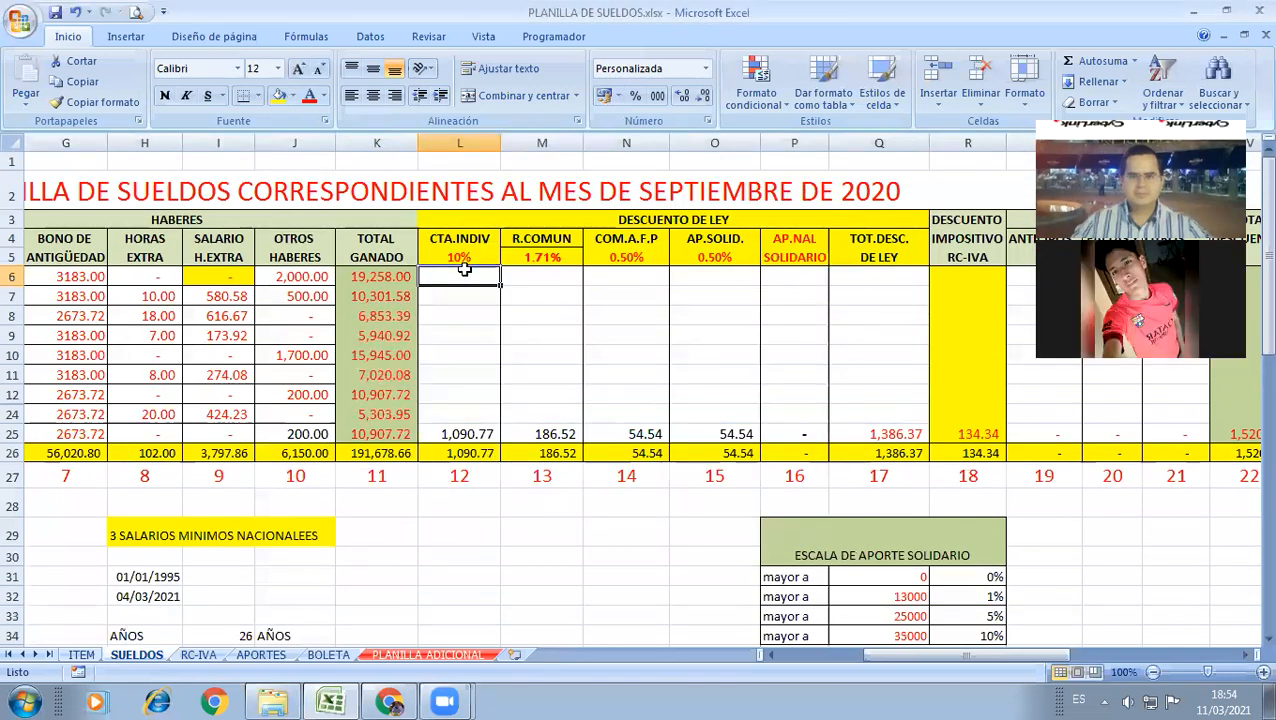
# Step: Calculate CTA.INDIV in L6 with =K6*$L$5, fill it down through row 25 and check the formula in L7
pyautogui.write('=')
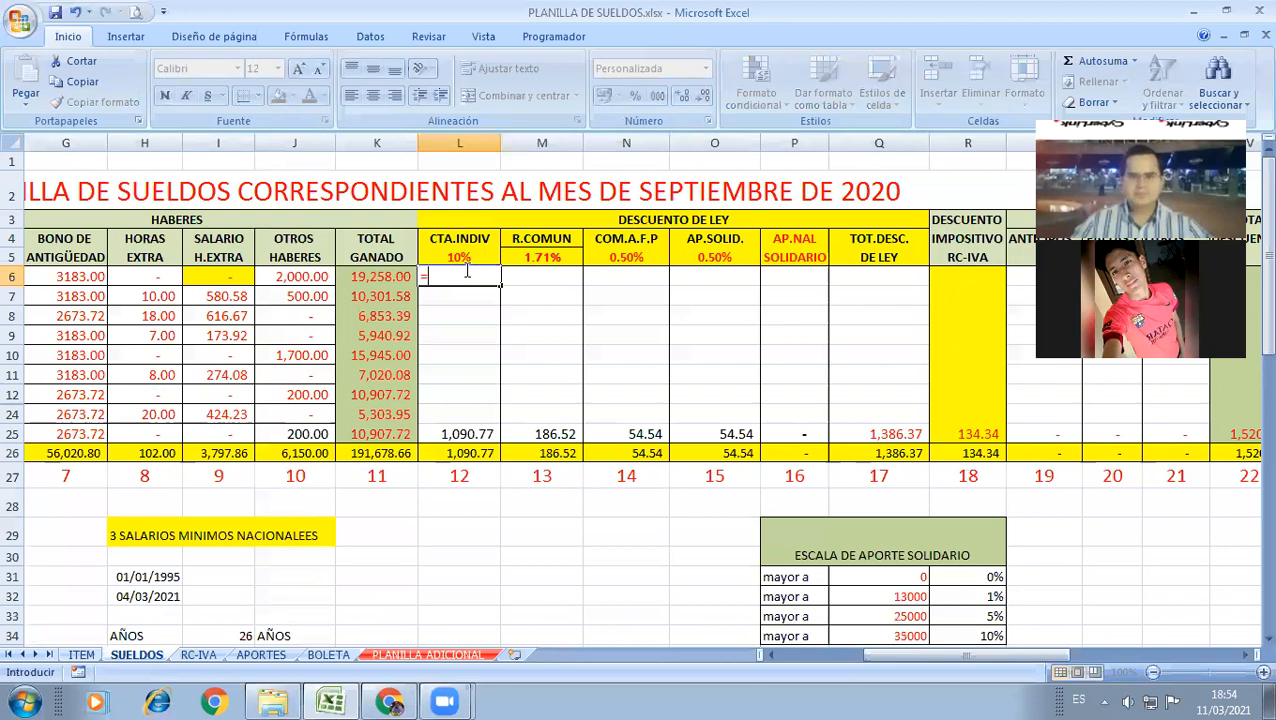
pyautogui.click(366, 276)
pyautogui.write('*')
pyautogui.click(455, 249)
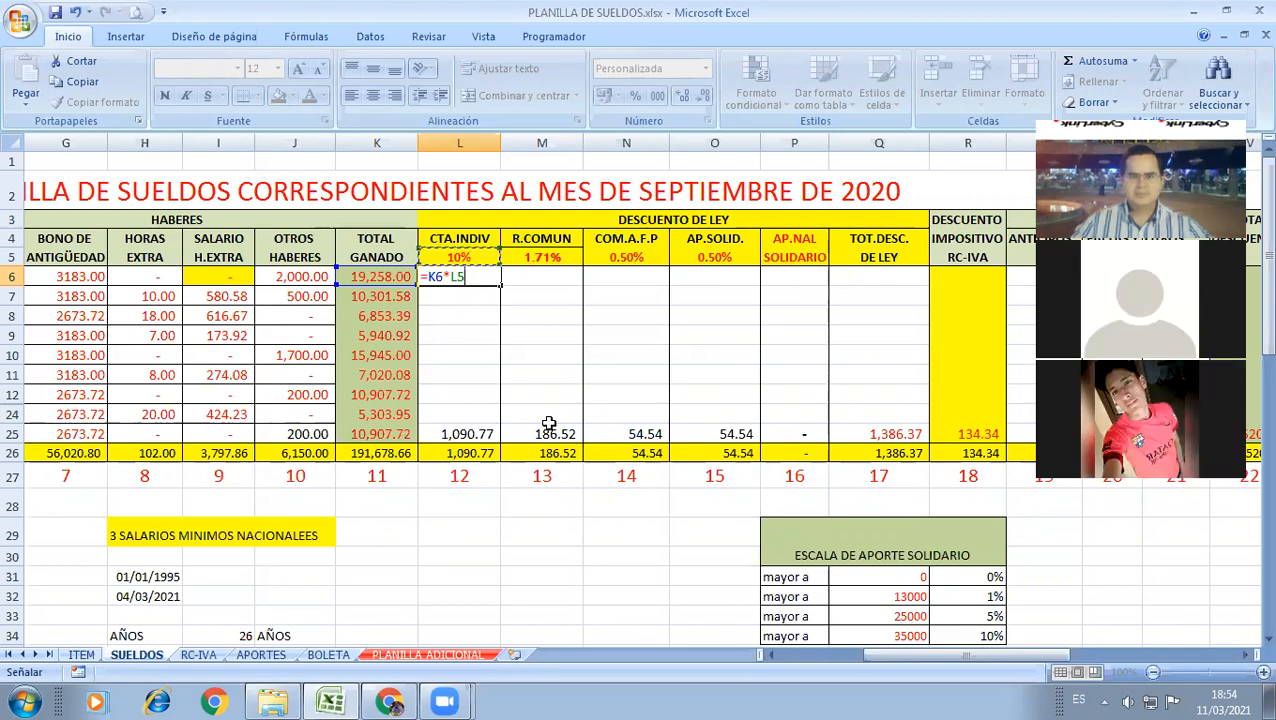
pyautogui.press('F4')
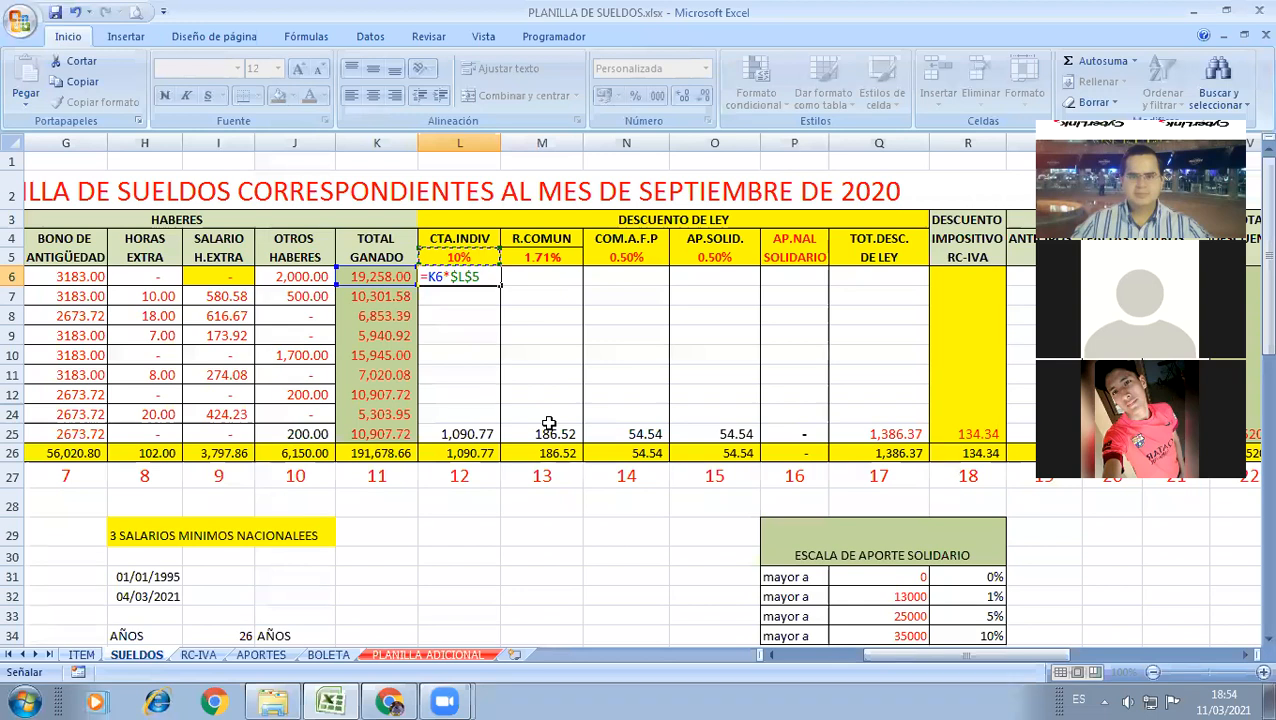
pyautogui.hotkey('ctrl', 'Return')
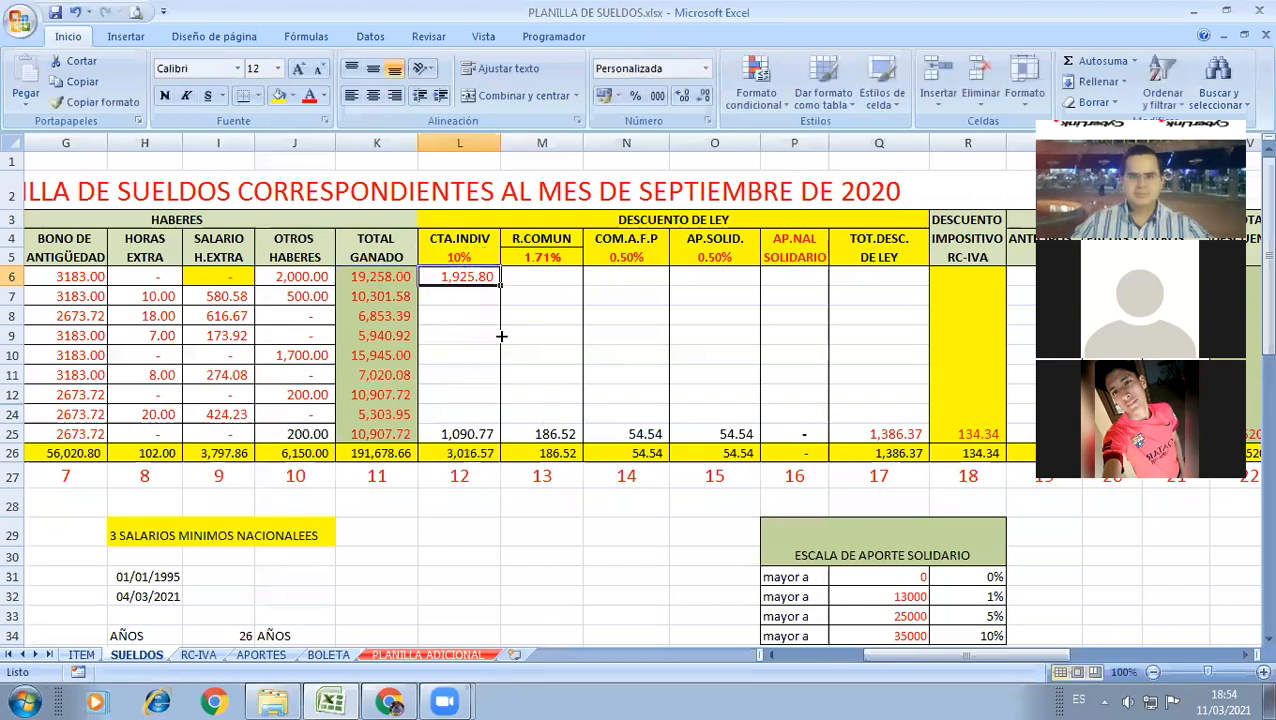
pyautogui.moveTo(500, 286); pyautogui.dragTo(506, 438)
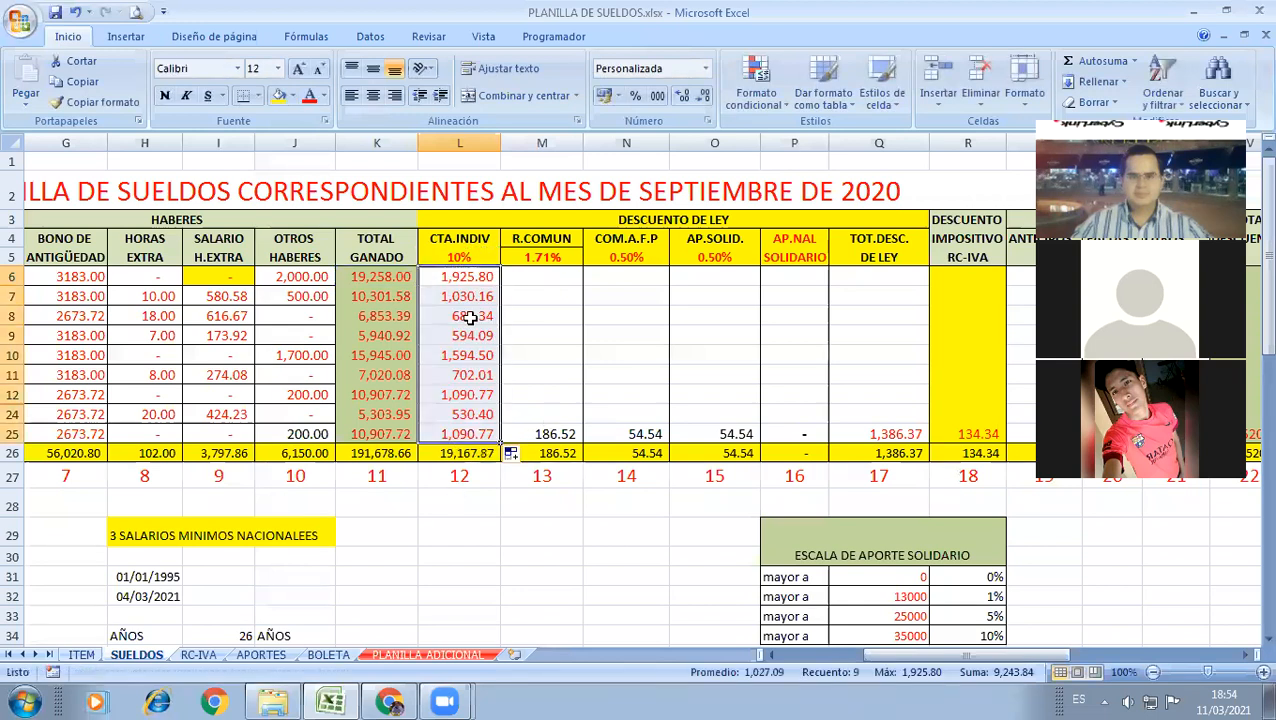
pyautogui.doubleClick(469, 296)
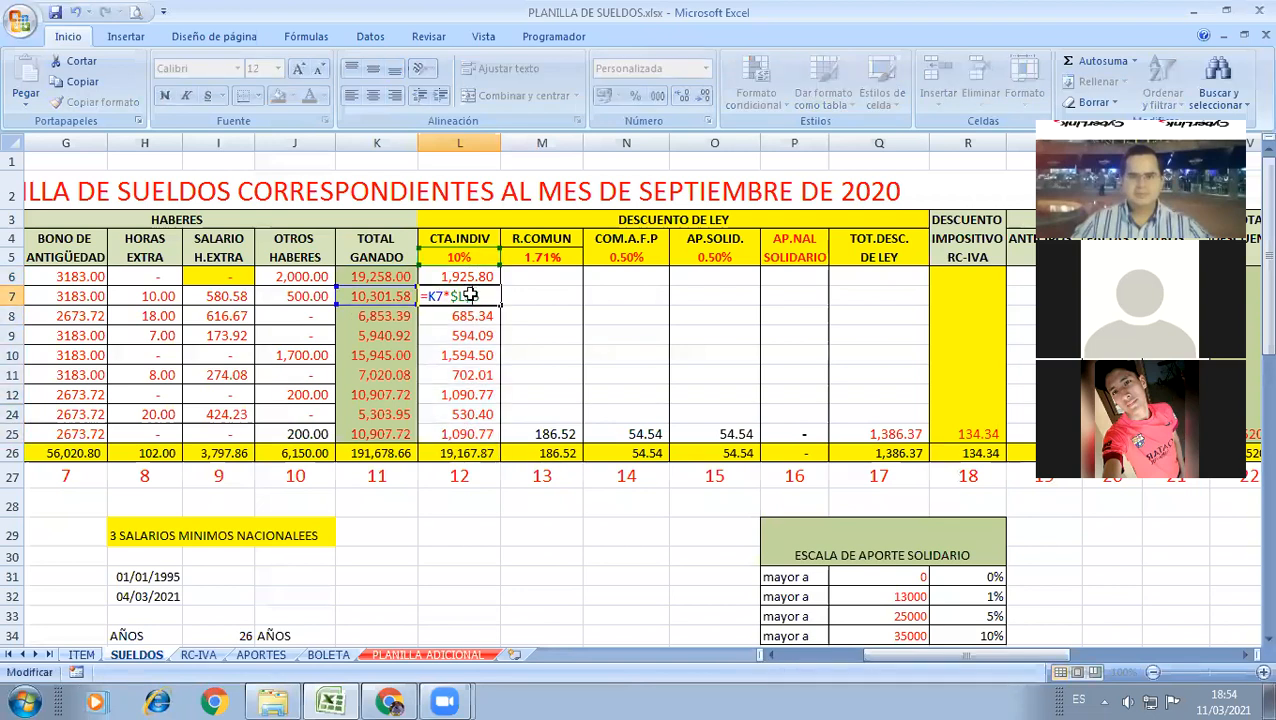
pyautogui.press('Escape')
# Step: Calculate R.COMUN in M6 by multiplying K6 by the rate in M5, keeping the rate reference absolute
pyautogui.click(529, 280)
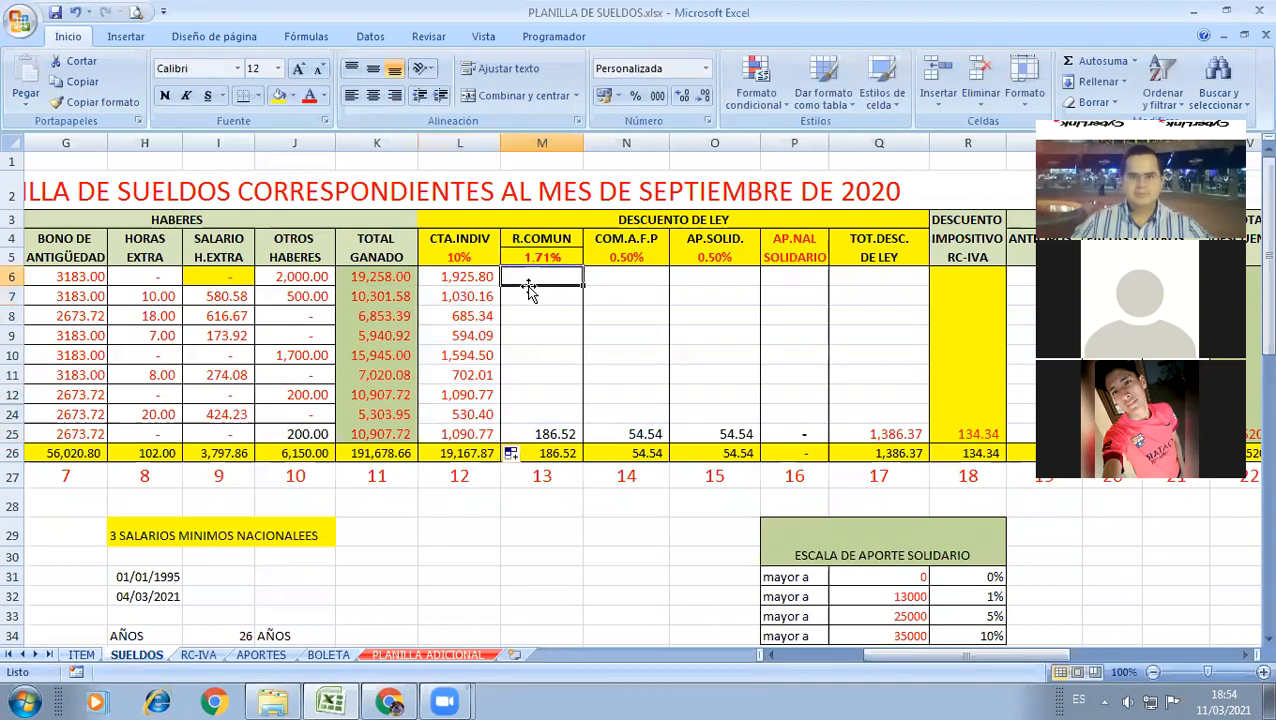
pyautogui.write('=')
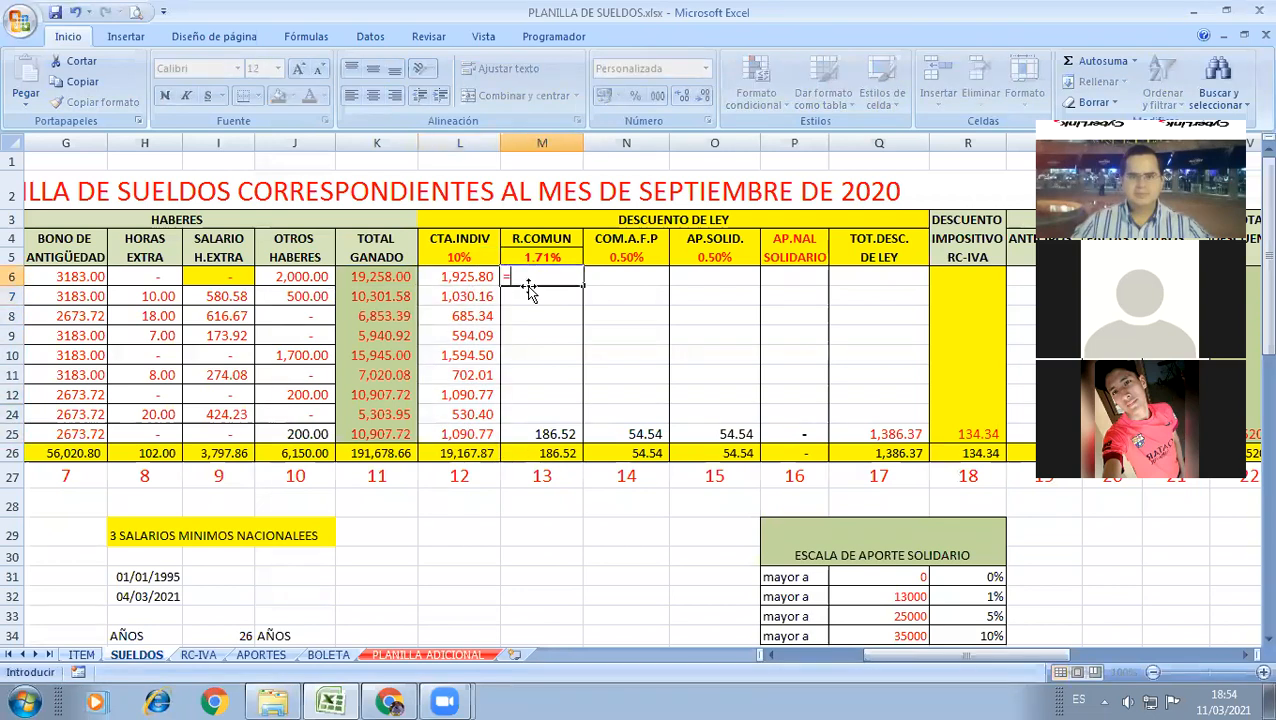
pyautogui.click(390, 277)
pyautogui.write('*')
pyautogui.press('Up')
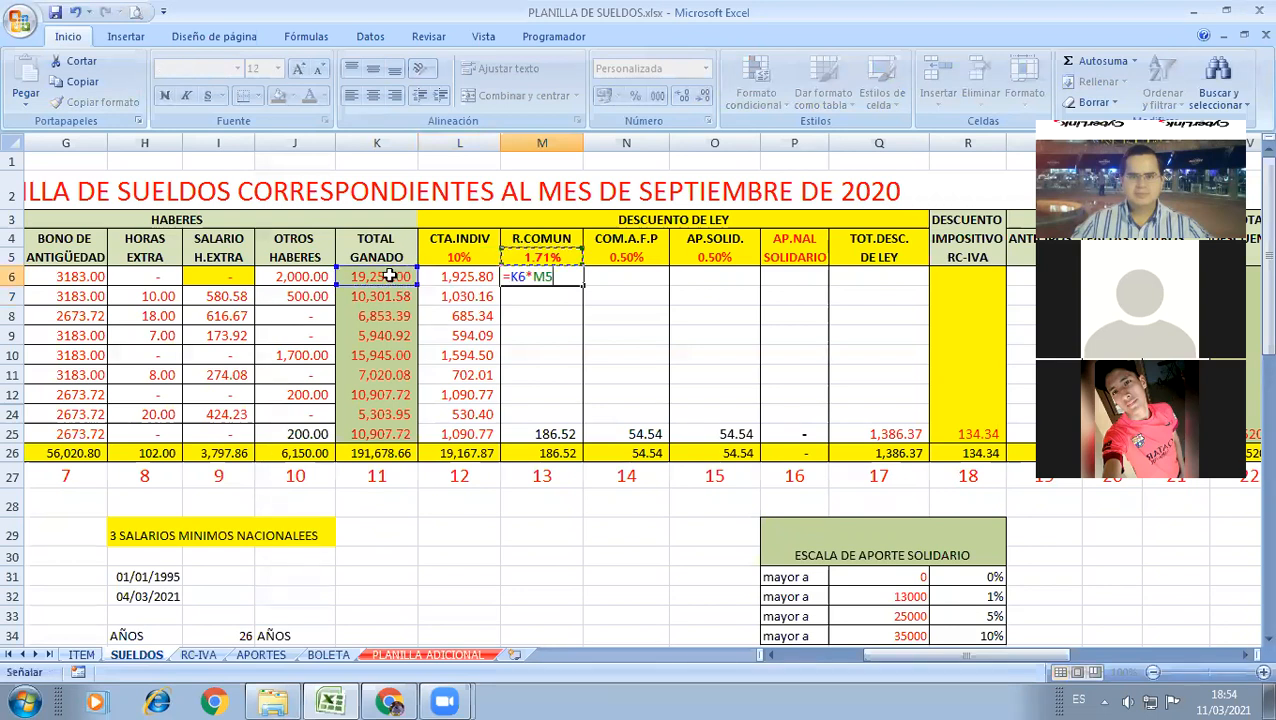
pyautogui.press('Return')
pyautogui.press('Up')
# Step: Calculate COM.A.F.P in N6 by multiplying K6 by the rate in N5, keeping the rate reference absolute
pyautogui.press('Right')
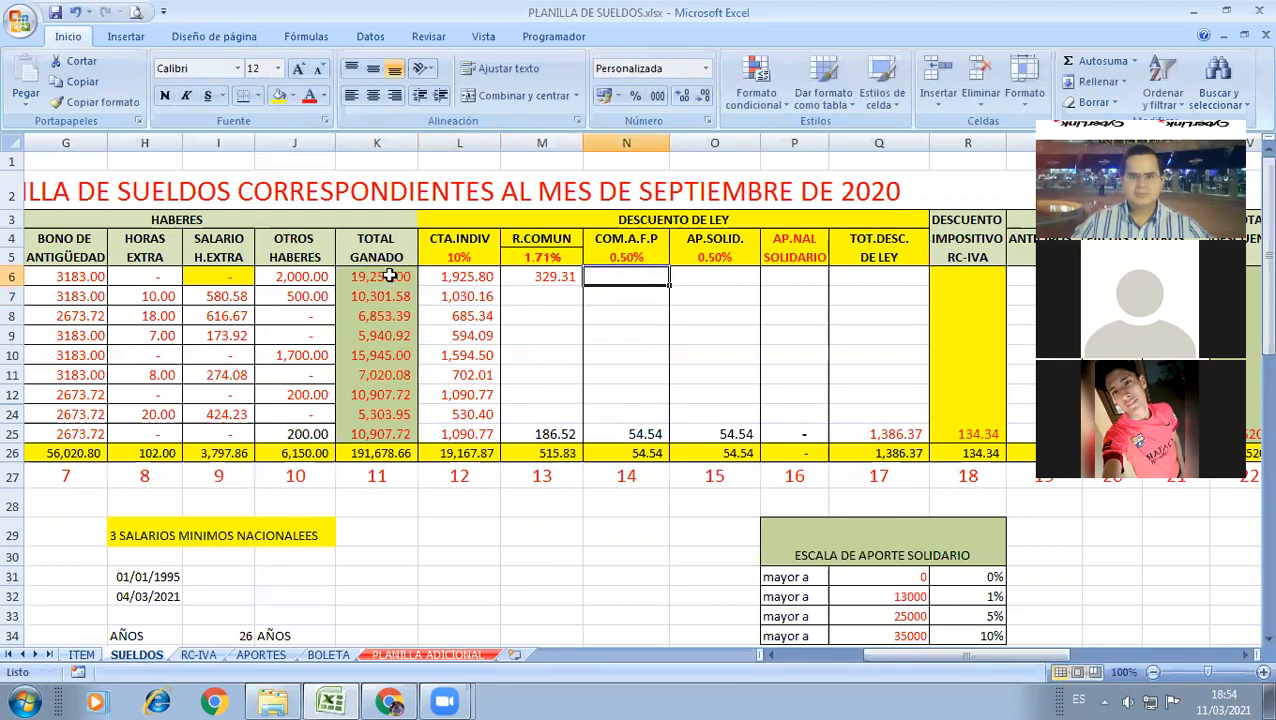
pyautogui.write('=')
pyautogui.click(389, 276)
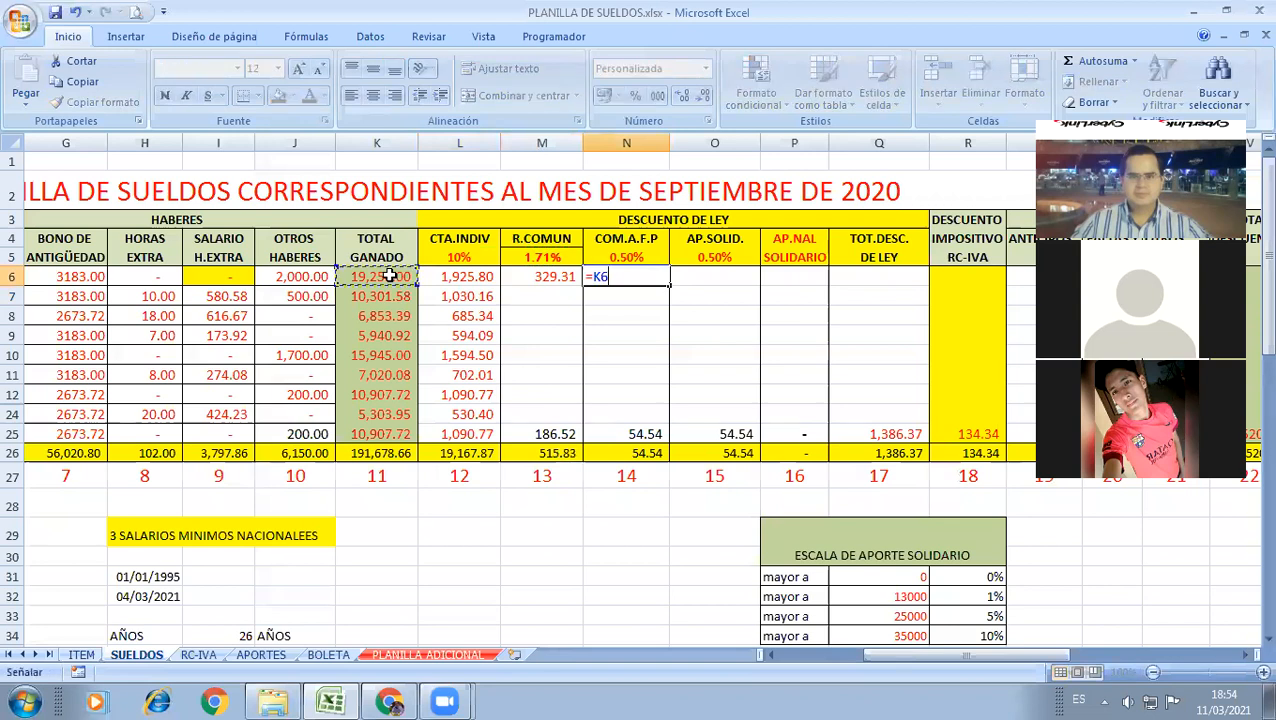
pyautogui.write('*N5')
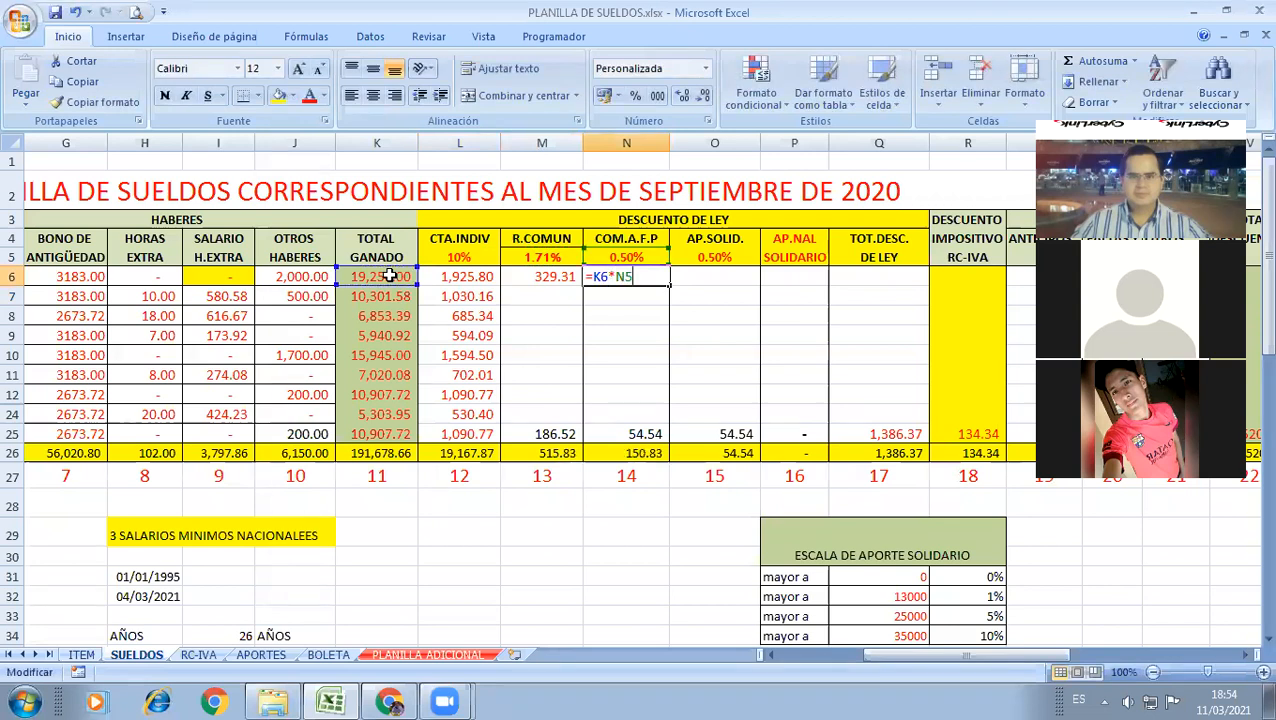
pyautogui.press('Tab')
# Step: Calculate AP.SOLID. in O6 by multiplying K6 by the rate in O5, keeping the rate reference absolute
pyautogui.write('=')
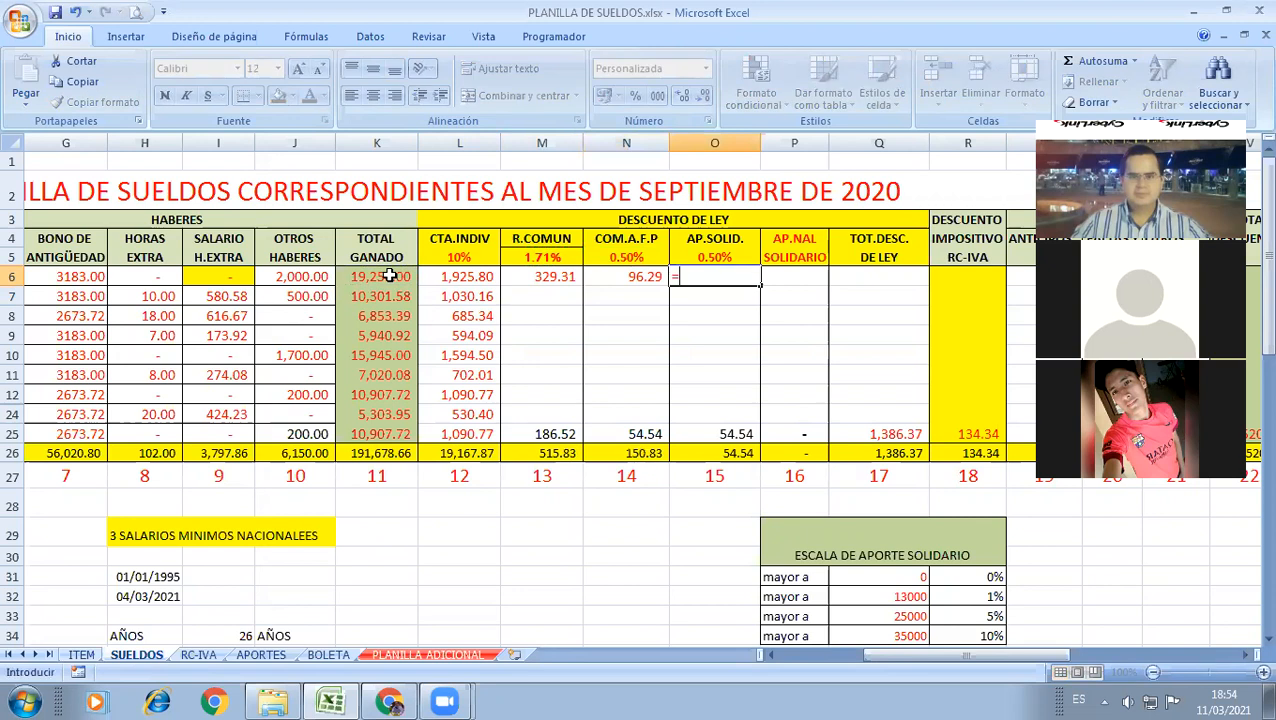
pyautogui.click(390, 277)
pyautogui.write('*')
pyautogui.press('Up')
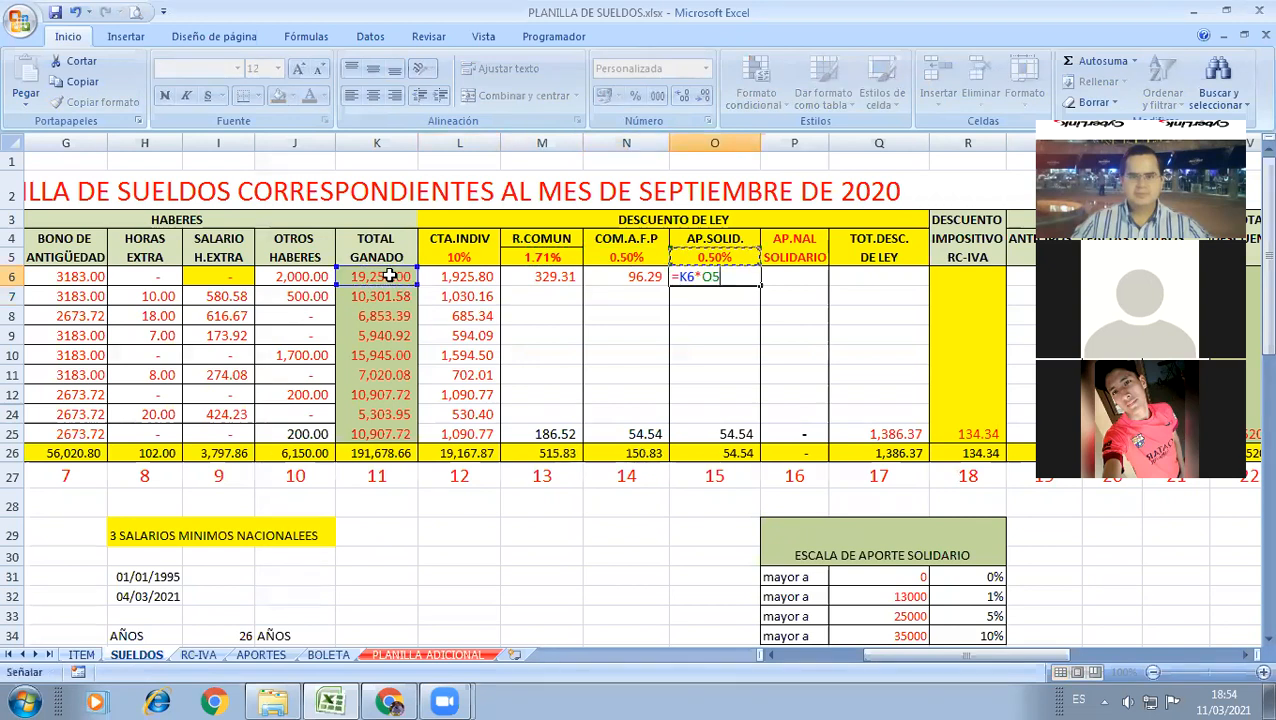
pyautogui.press('Return')
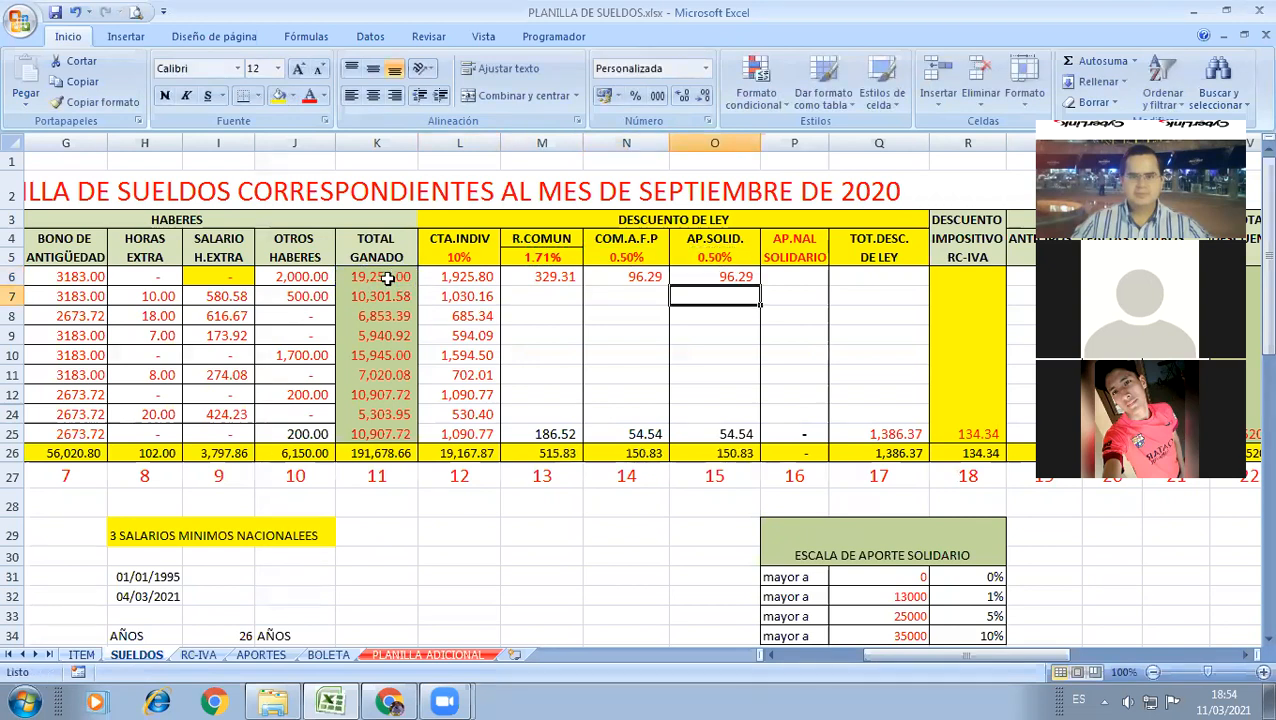
# Step: Fill the M6:O6 deduction formulas down through row 25
pyautogui.click(560, 278)
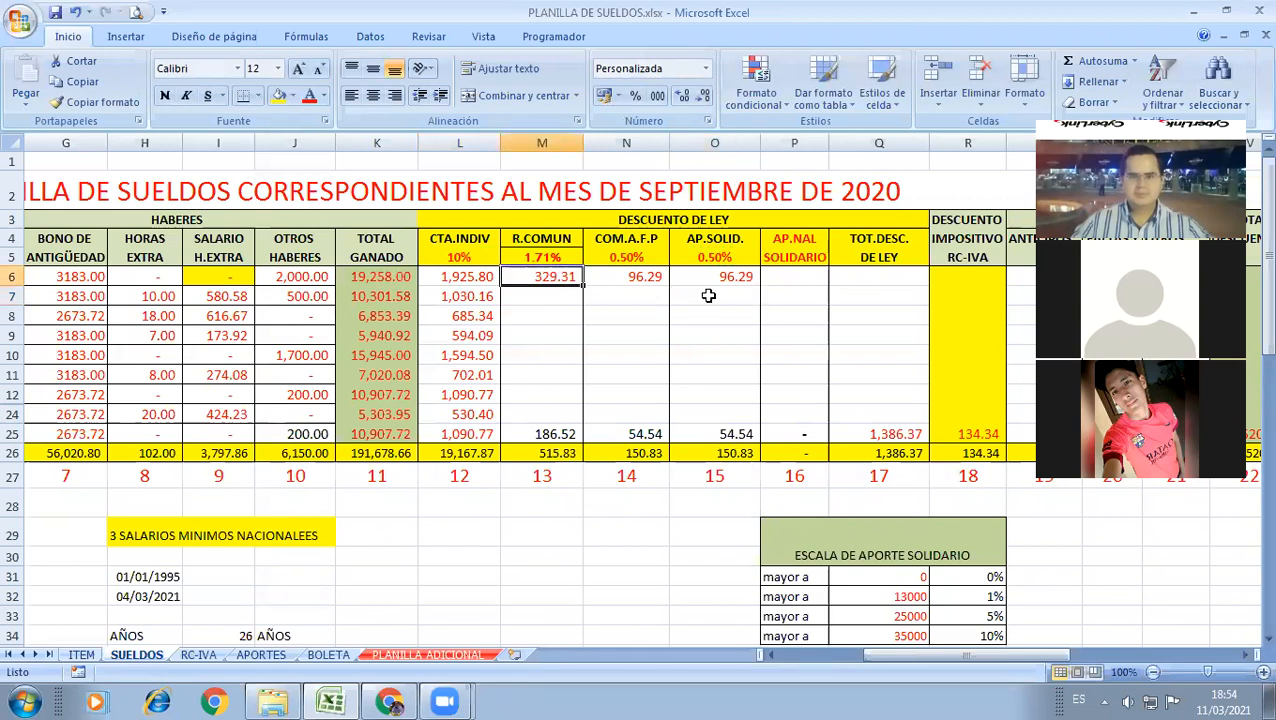
pyautogui.keyDown('shift'); pyautogui.click(708, 295); pyautogui.keyUp('shift')
pyautogui.moveTo(755, 290); pyautogui.dragTo(567, 592)
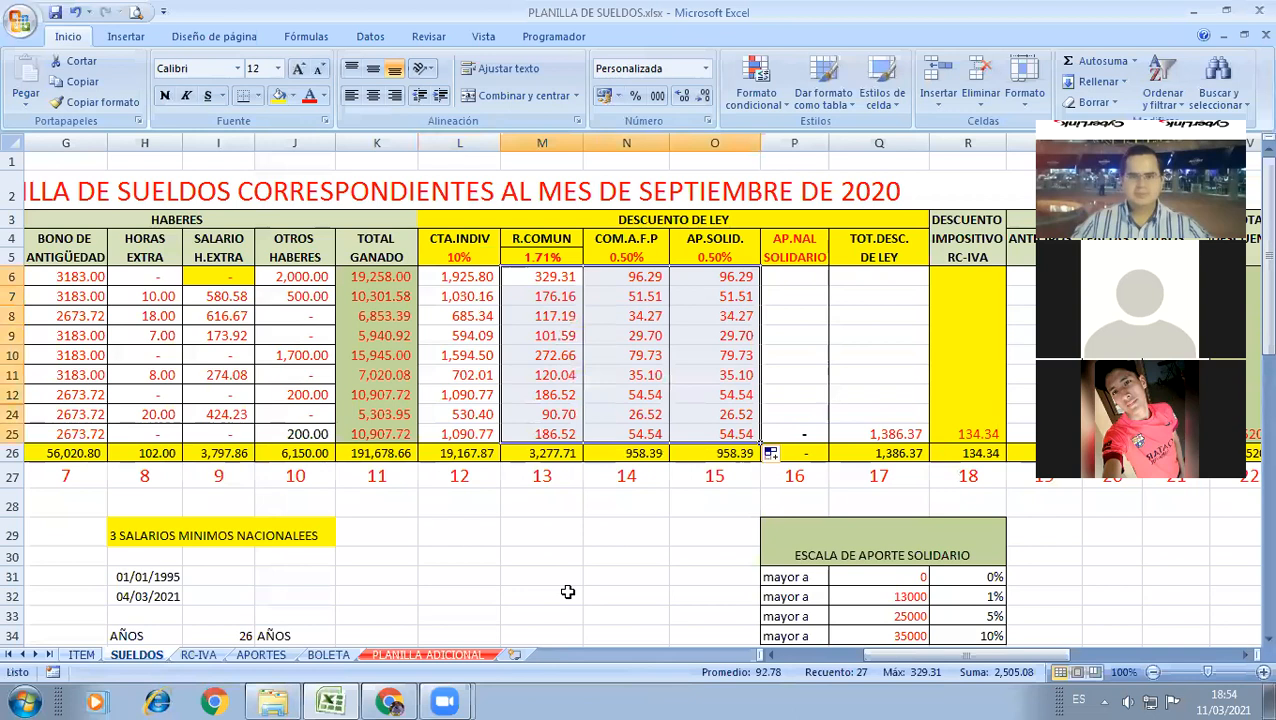
pyautogui.click(567, 592)
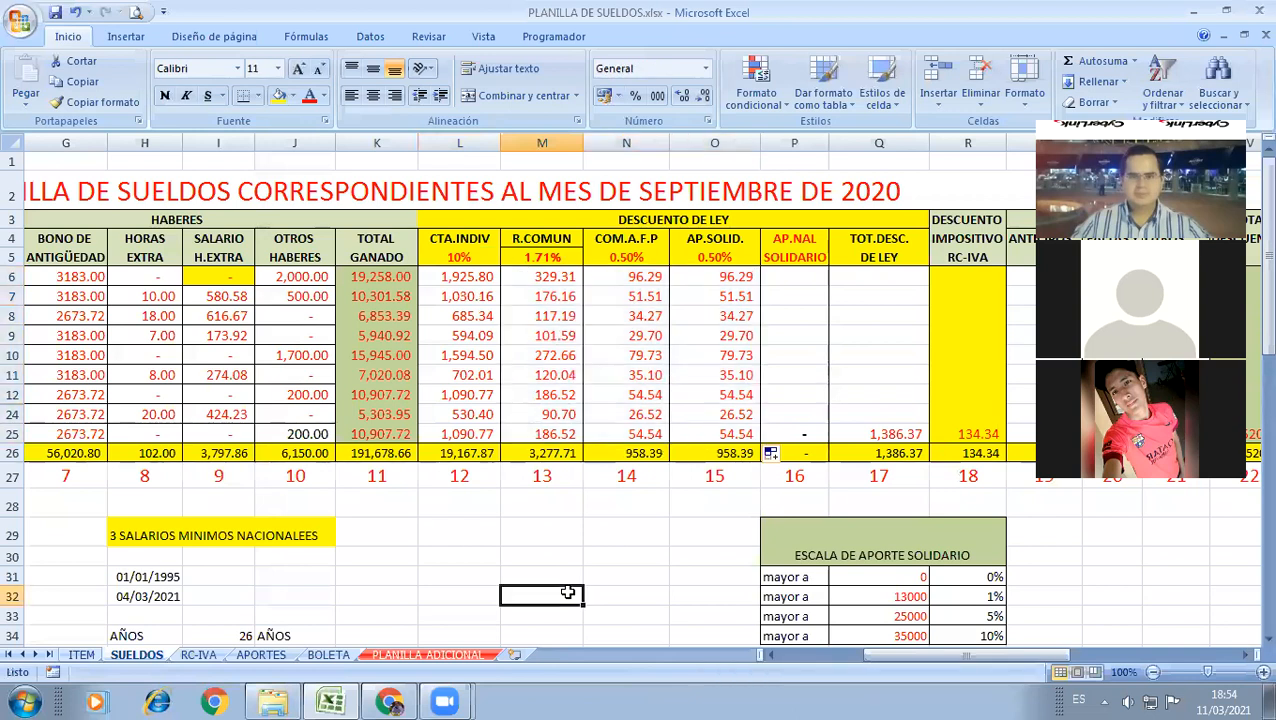
# Step: Total the first employee's legal deductions in Q6 with =SUMA(L6:P6)
pyautogui.click(1240, 660)
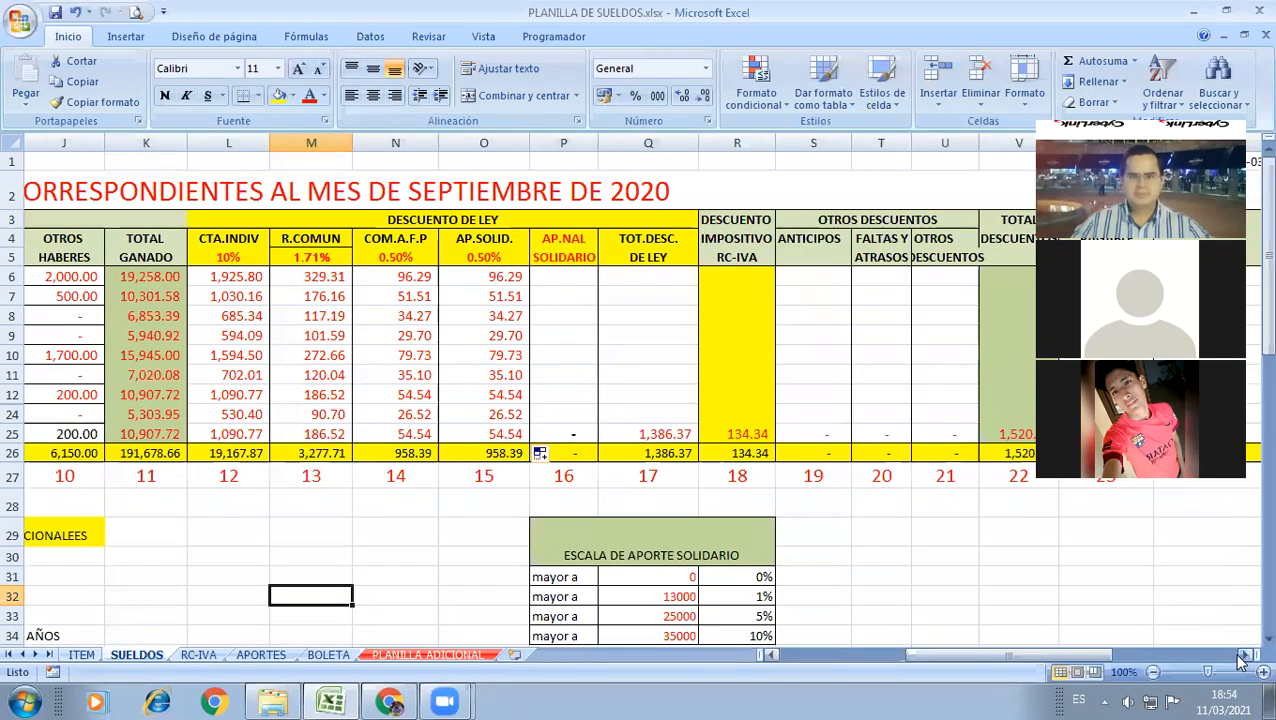
pyautogui.click(640, 287)
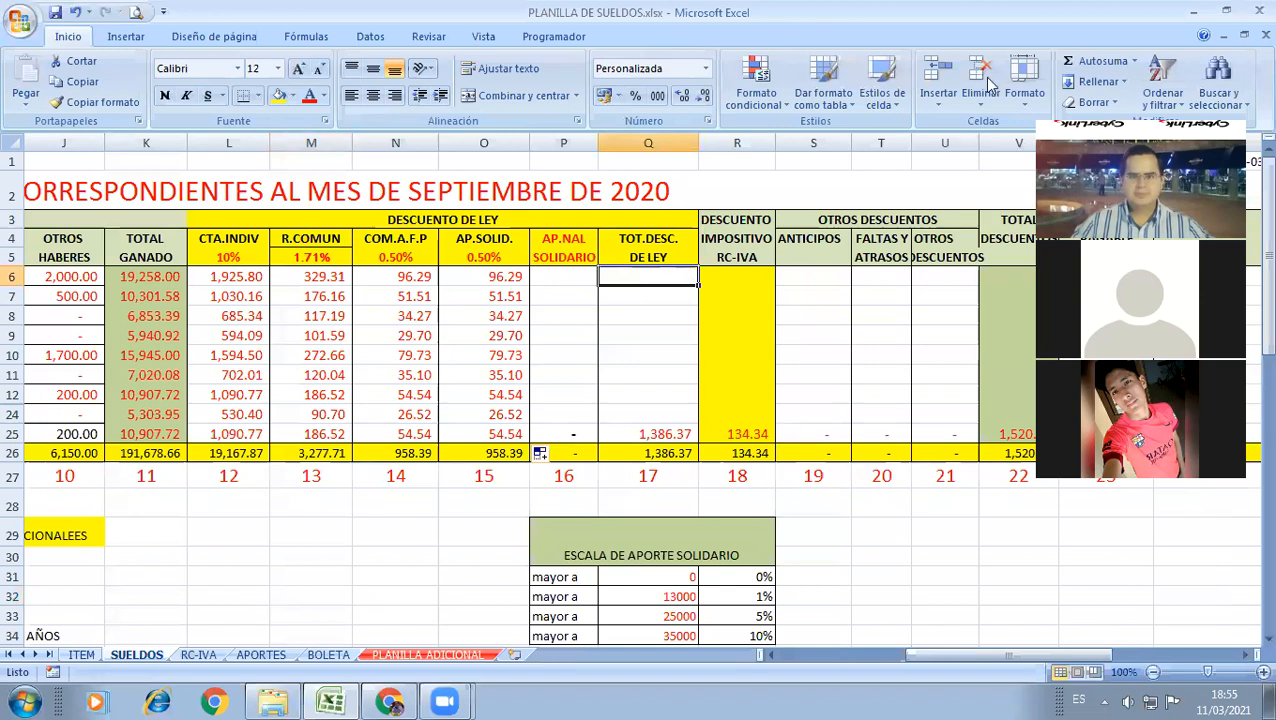
pyautogui.hotkey('alt', '=')
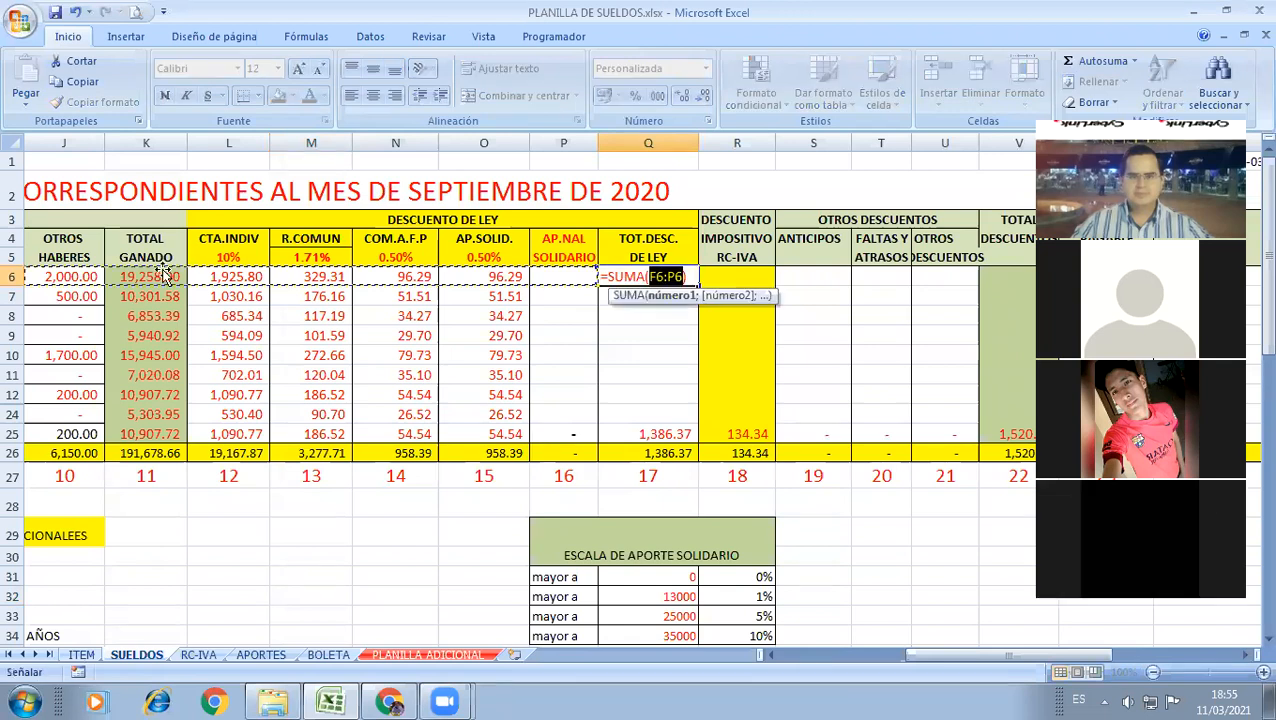
pyautogui.click(222, 277)
pyautogui.moveTo(318, 276); pyautogui.dragTo(541, 284)
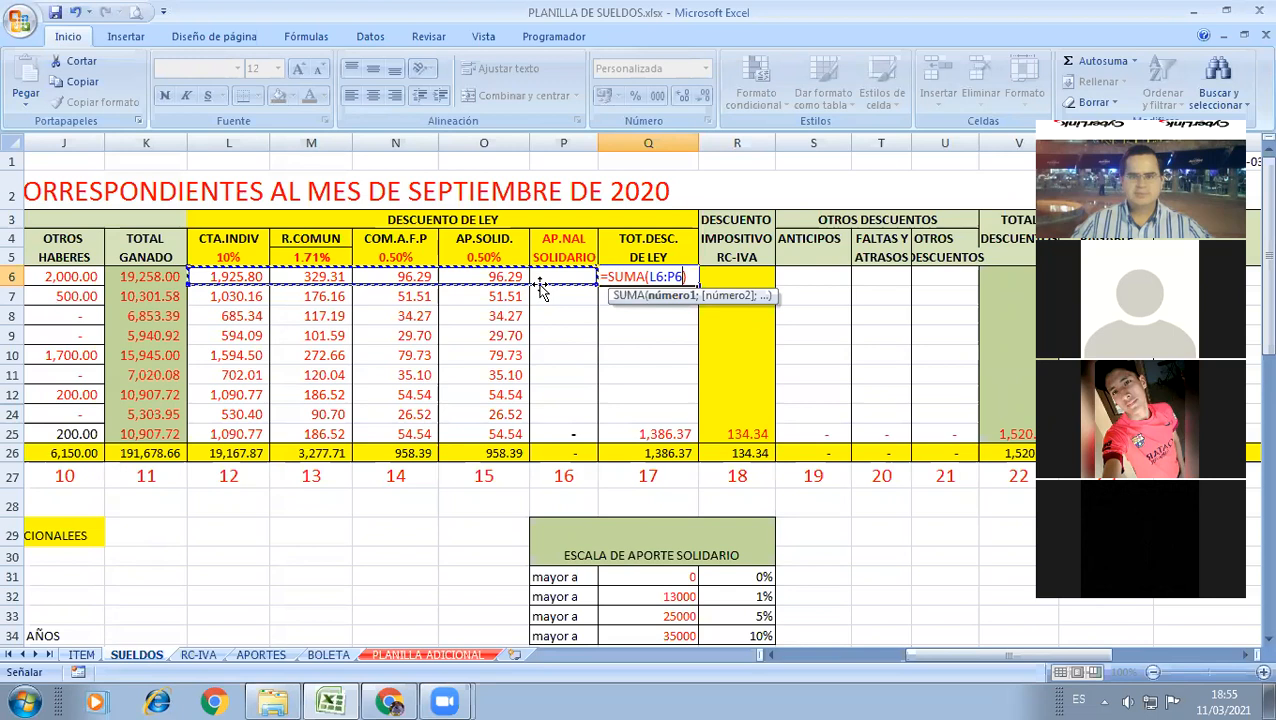
pyautogui.write(')')
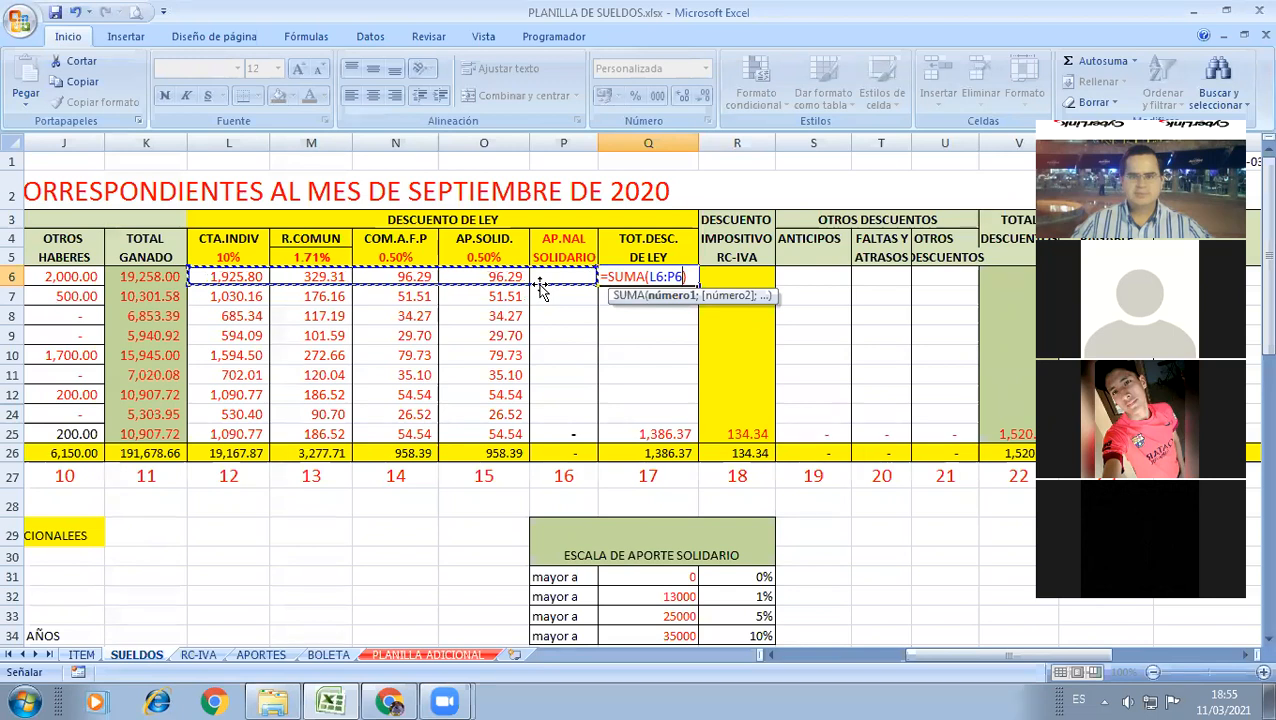
pyautogui.press('Return')
pyautogui.press('Up')
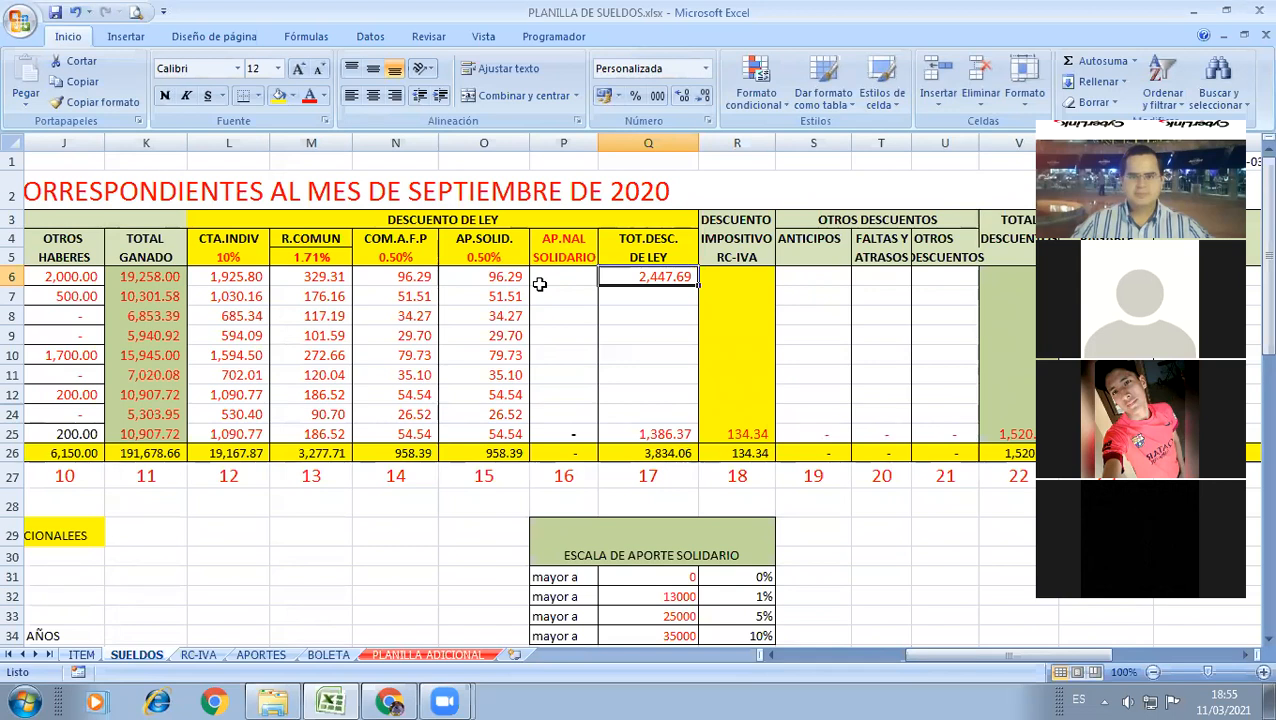
# Step: Examine the range covered by the TOT.DESC. DE LEY sum formula in Q6
pyautogui.press('F2')
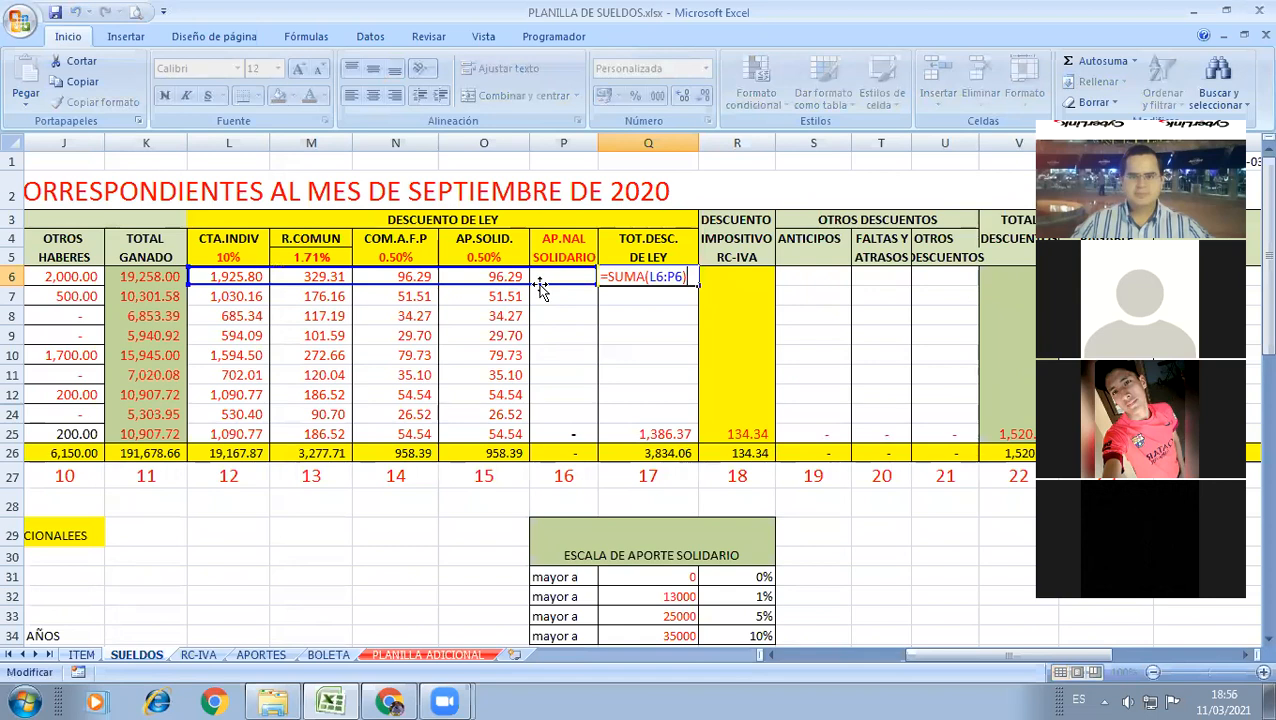
pyautogui.press('Escape')
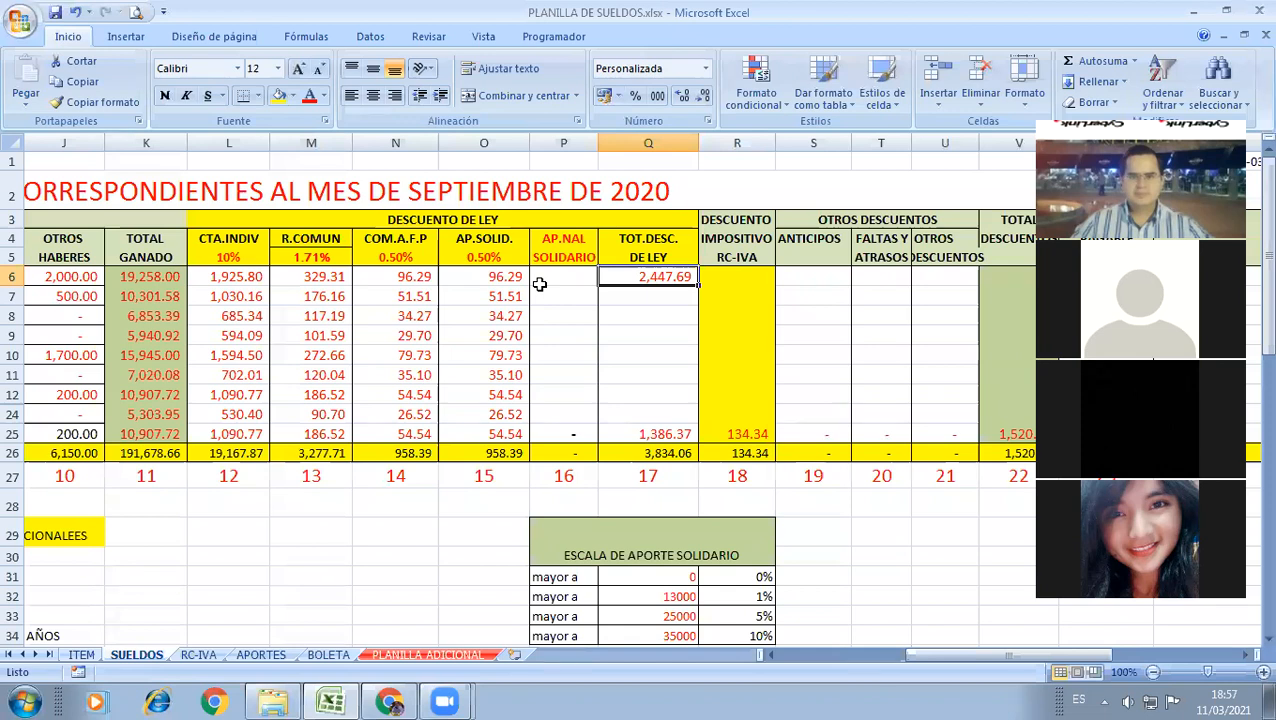
pyautogui.press('F2')
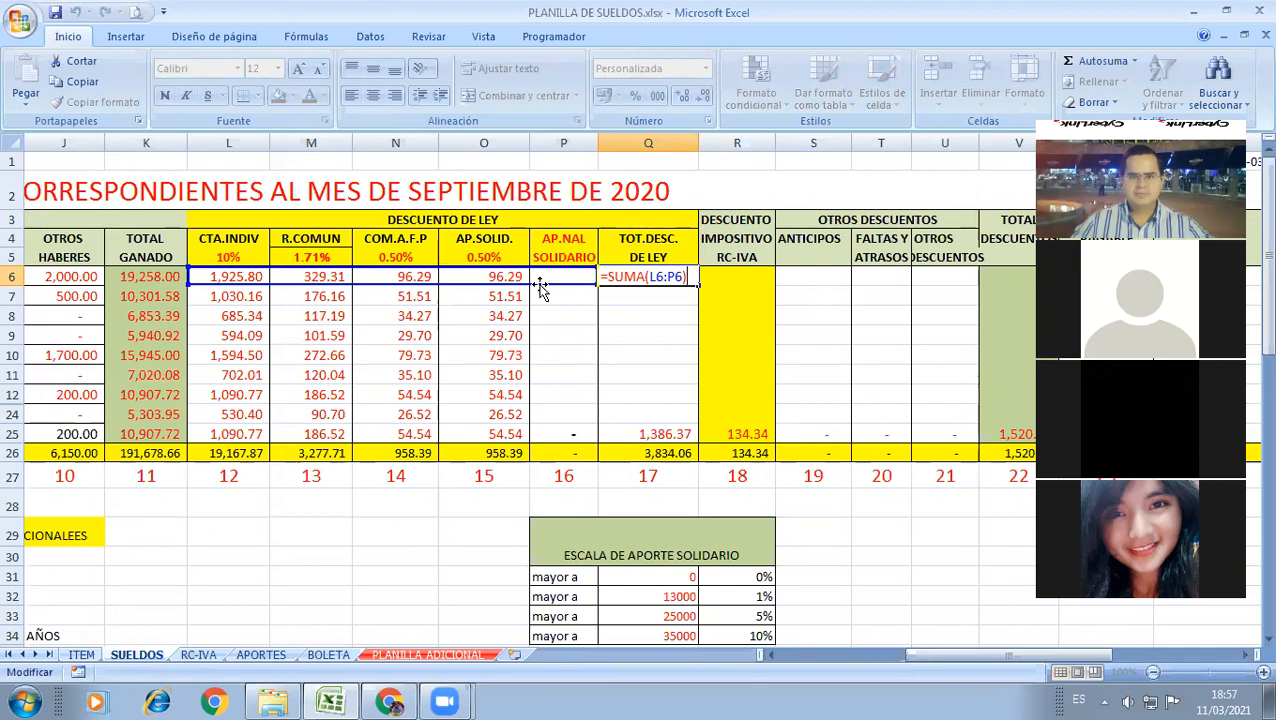
pyautogui.hotkey('ctrl', 'Return')
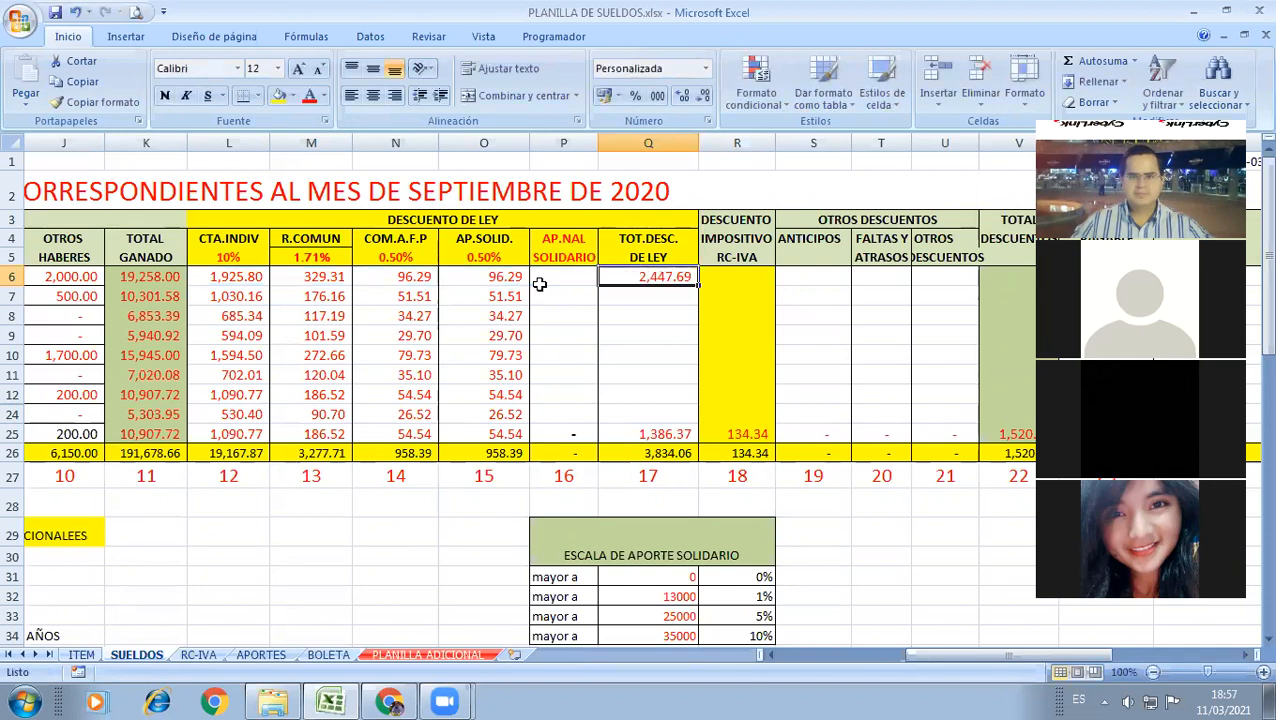
pyautogui.write('=')
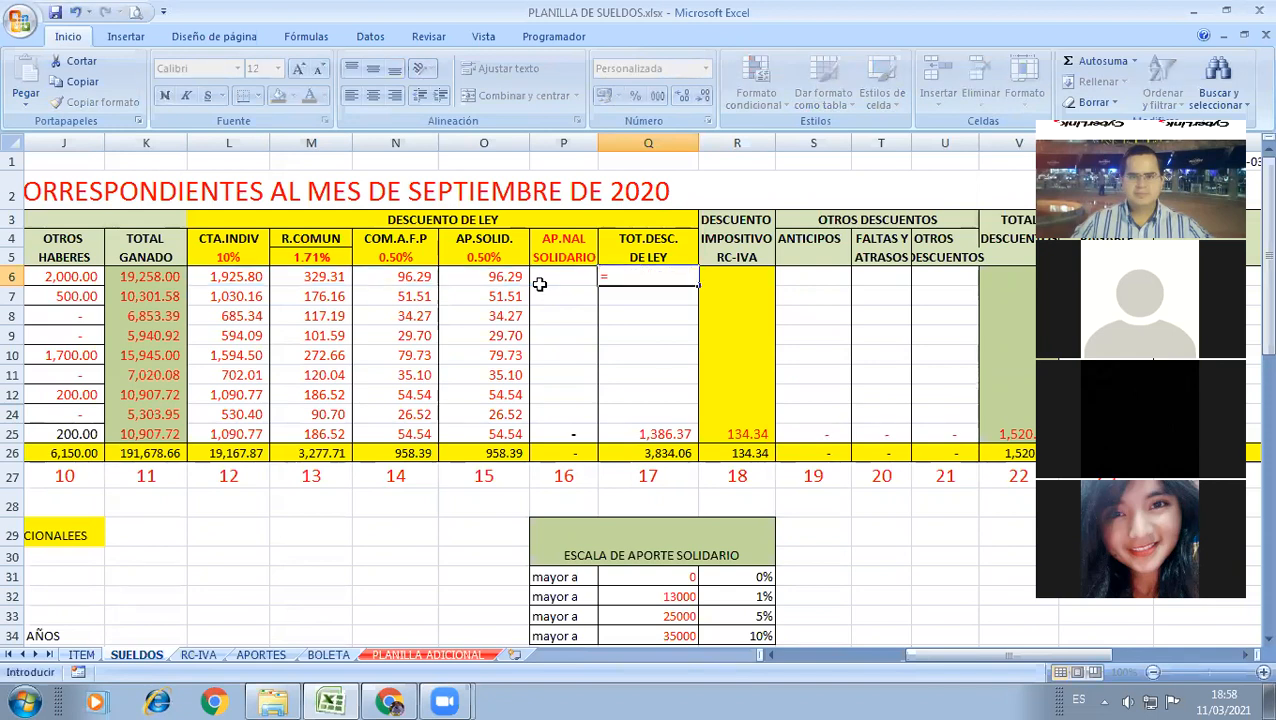
pyautogui.click(225, 280)
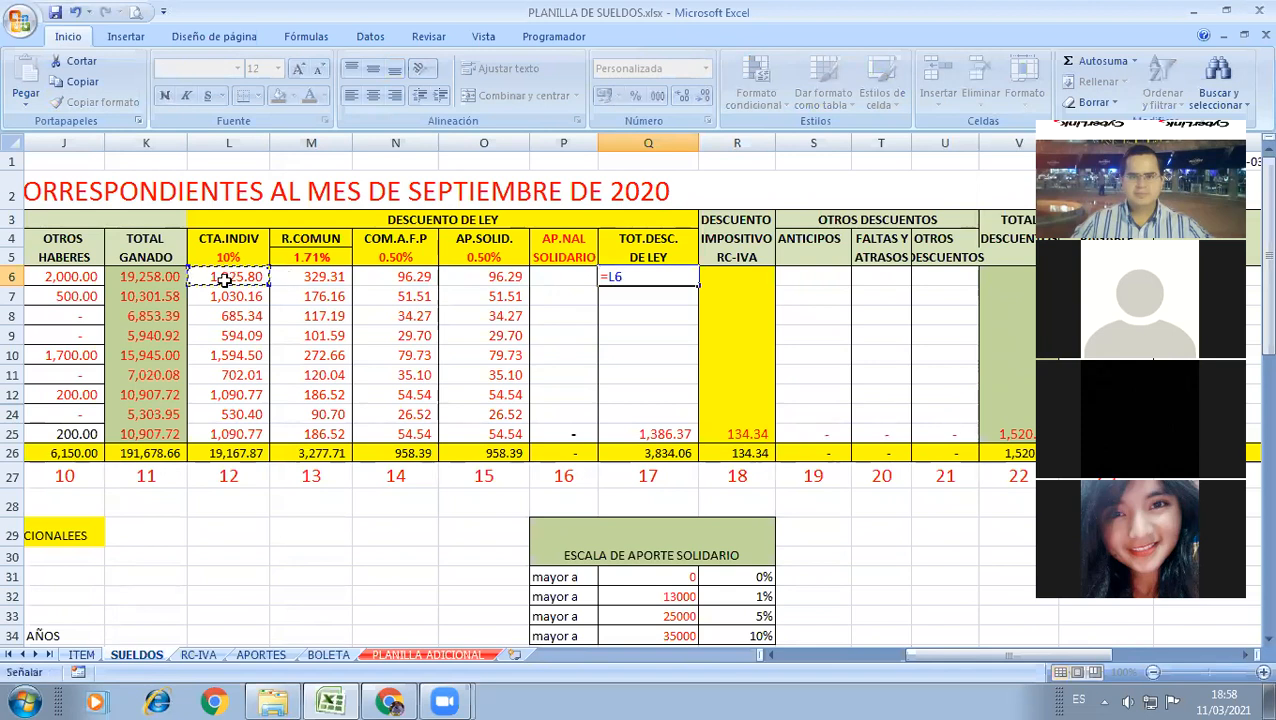
pyautogui.write('+')
pyautogui.click(314, 274)
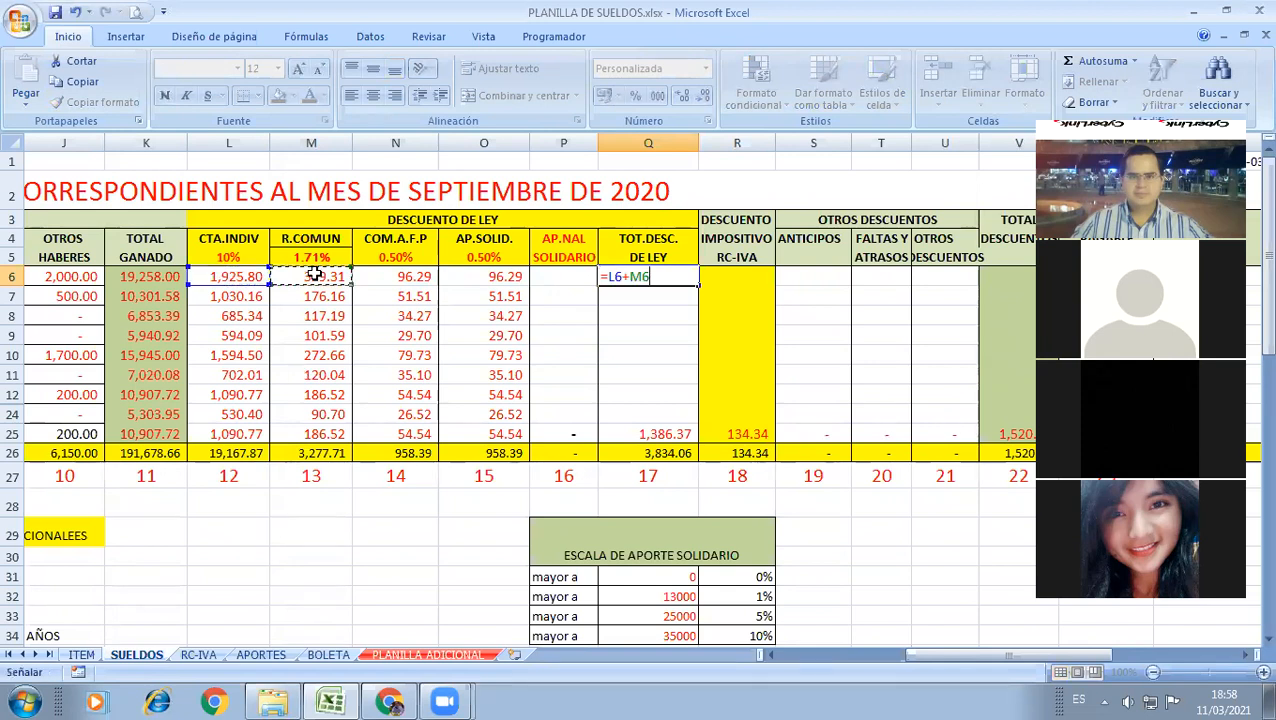
pyautogui.press('Escape')
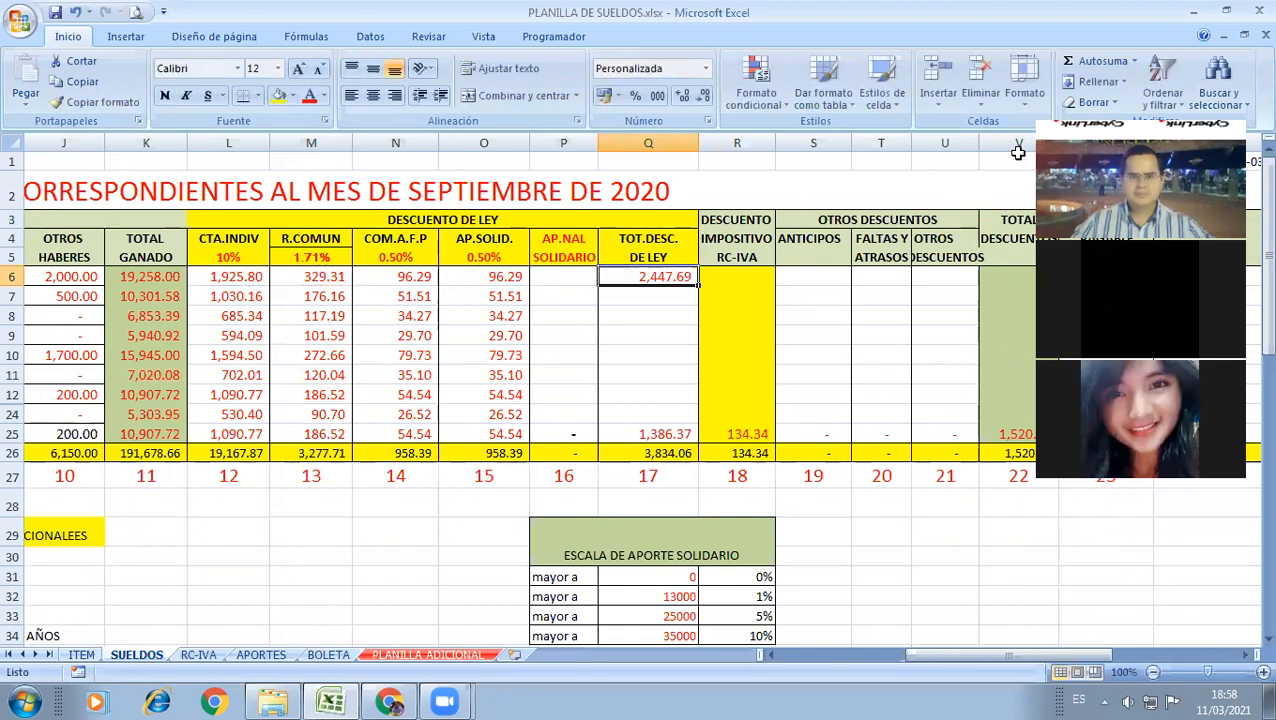
# Step: Sum L6:P6 in the TOT.DESC. DE LEY cell Q6 with Autosuma and fill the formula down through row 25
pyautogui.click(1100, 61)
pyautogui.moveTo(228, 274); pyautogui.dragTo(438, 296)
pyautogui.moveTo(536, 281); pyautogui.dragTo(541, 287)
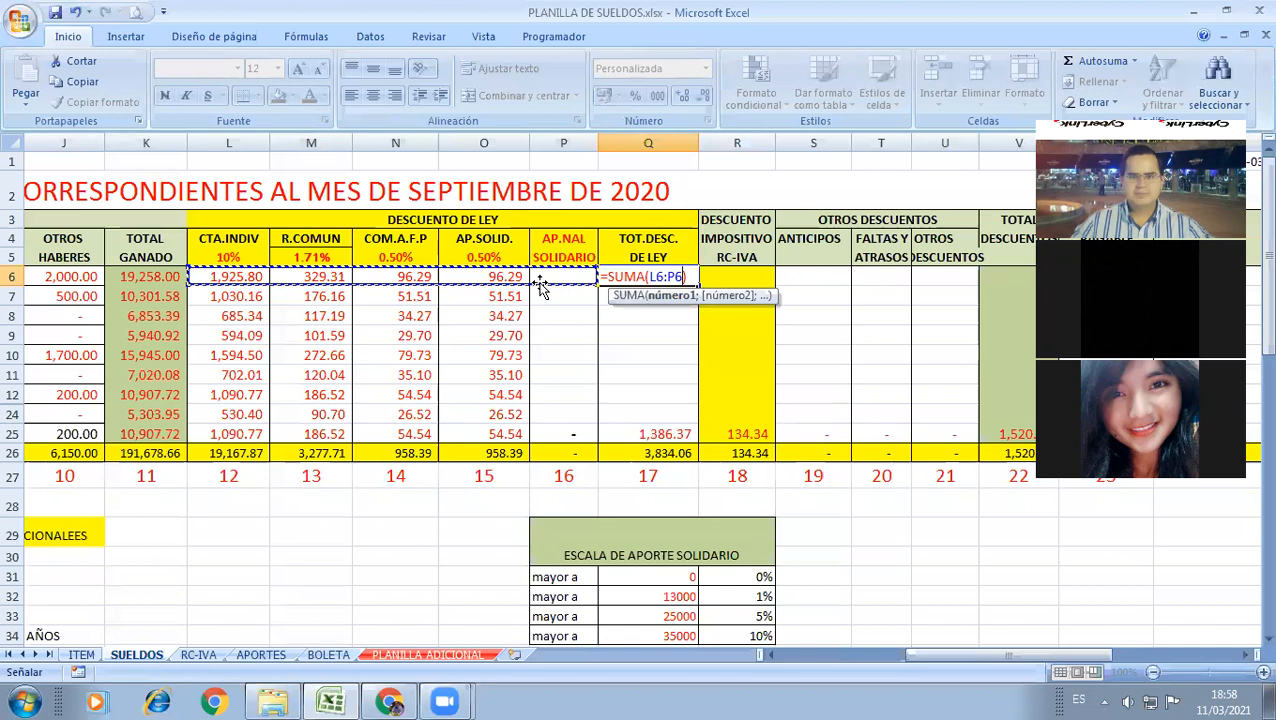
pyautogui.press('Return')
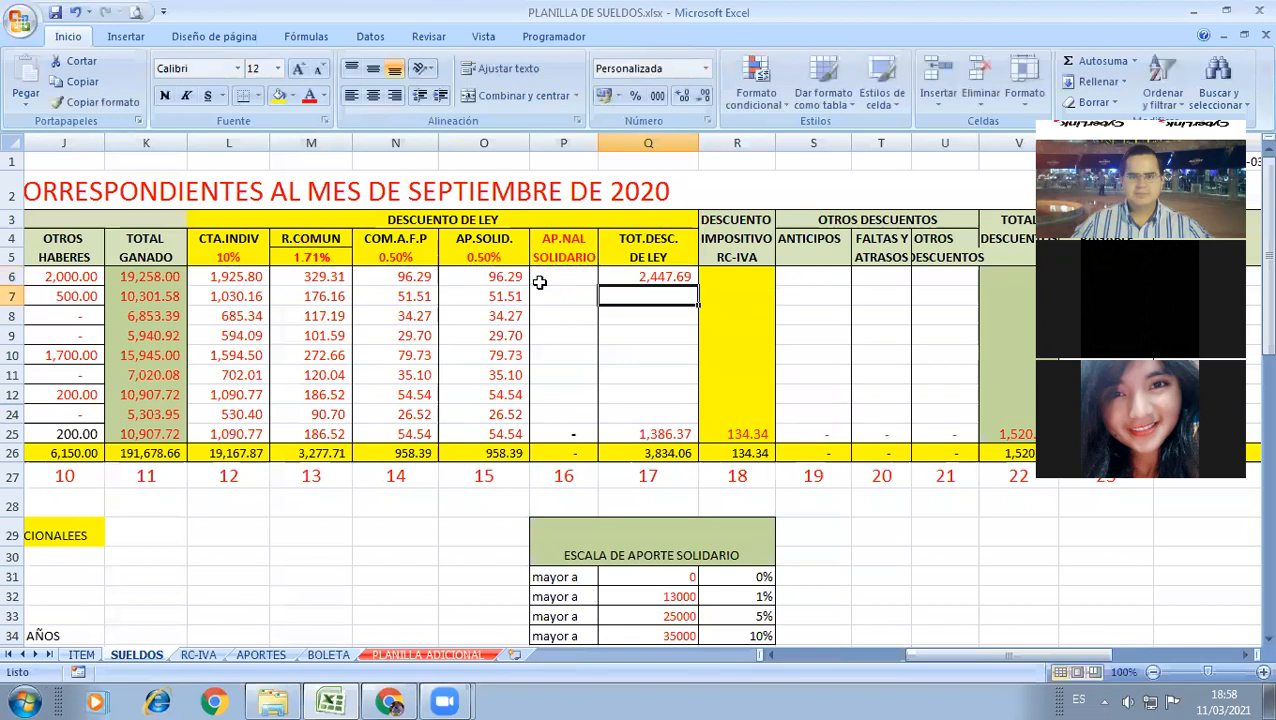
pyautogui.click(672, 279)
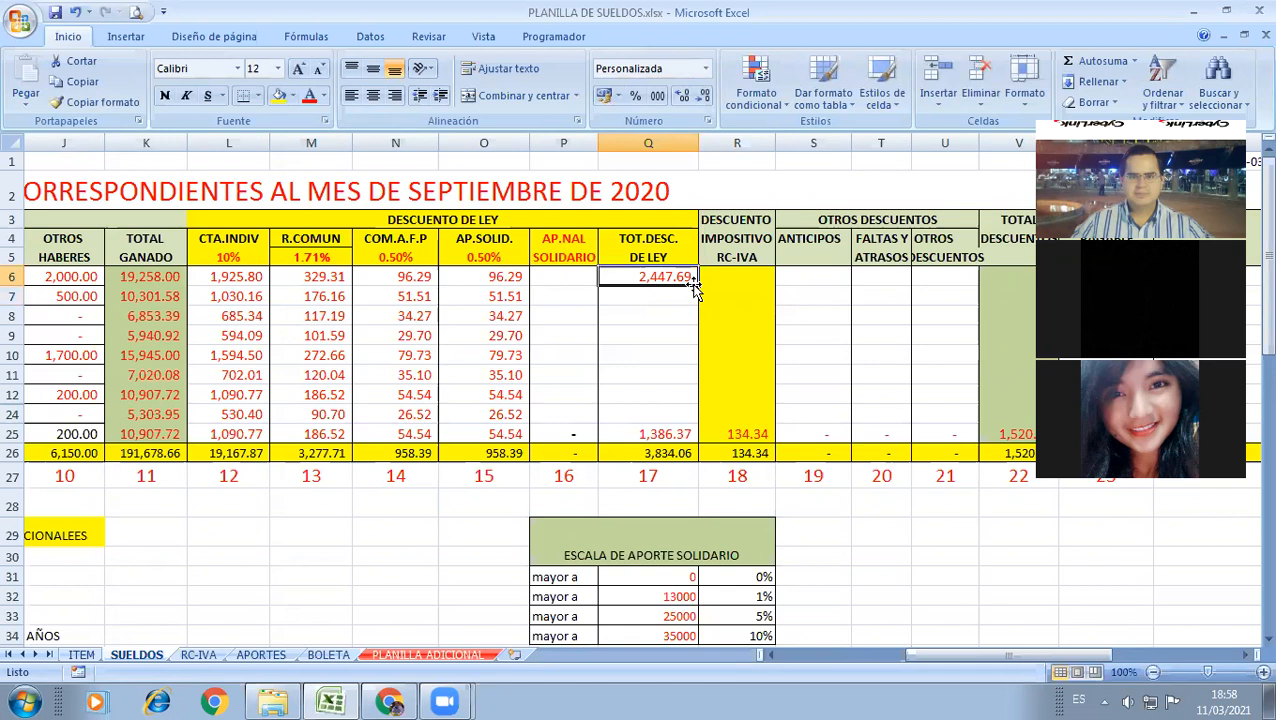
pyautogui.moveTo(698, 287); pyautogui.dragTo(621, 489)
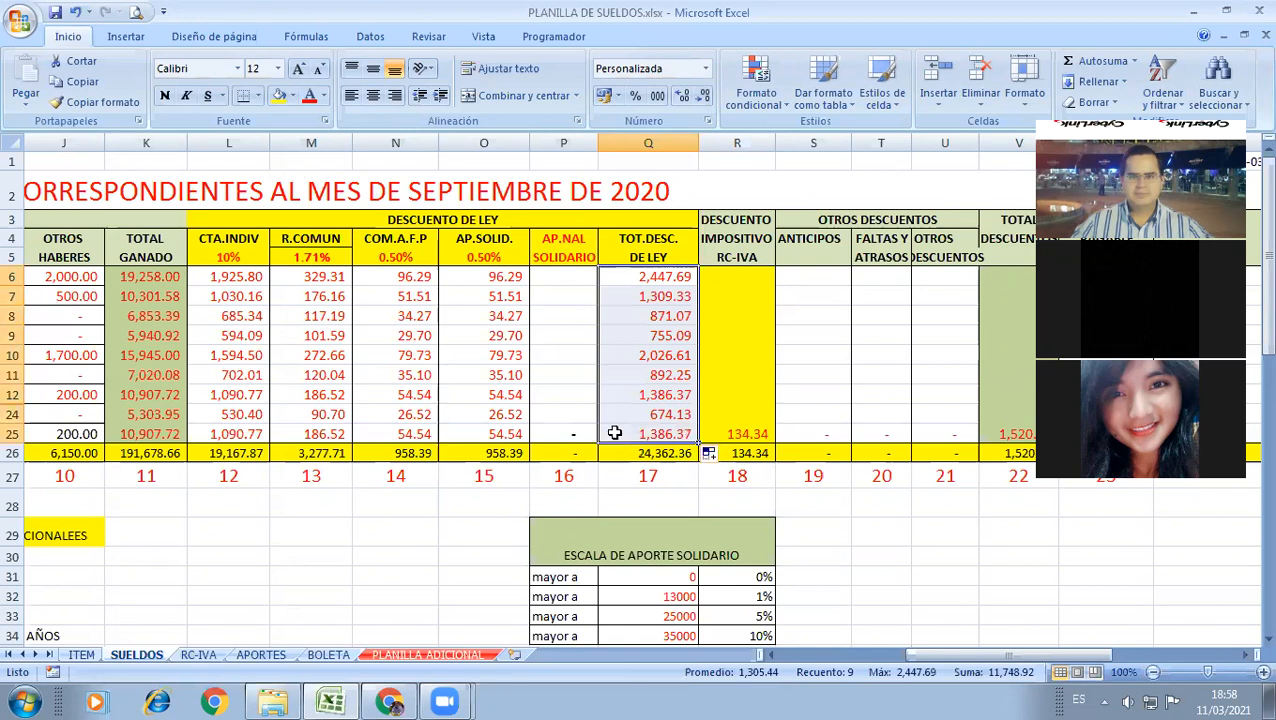
# Step: Display the formula bar and inspect the formulas behind AP.NAL SOLIDARIO in P25 and the RC-IVA discount in R25
pyautogui.click(569, 430)
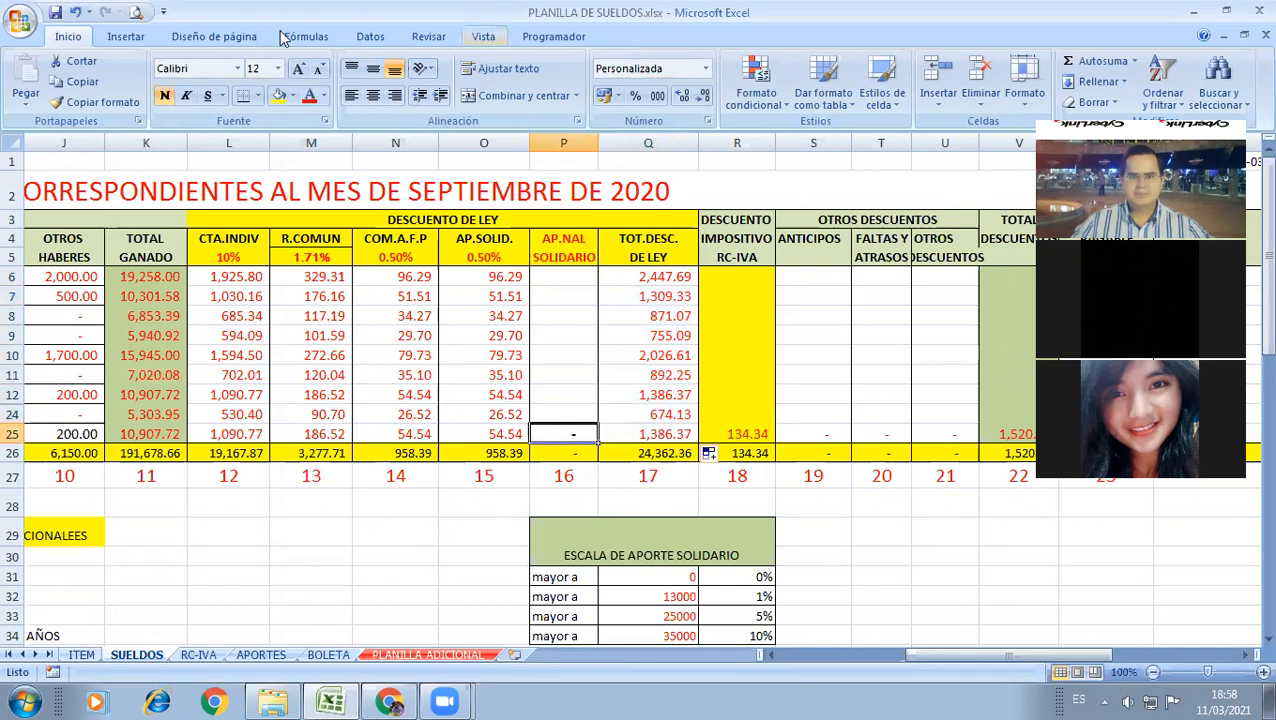
pyautogui.click(483, 36)
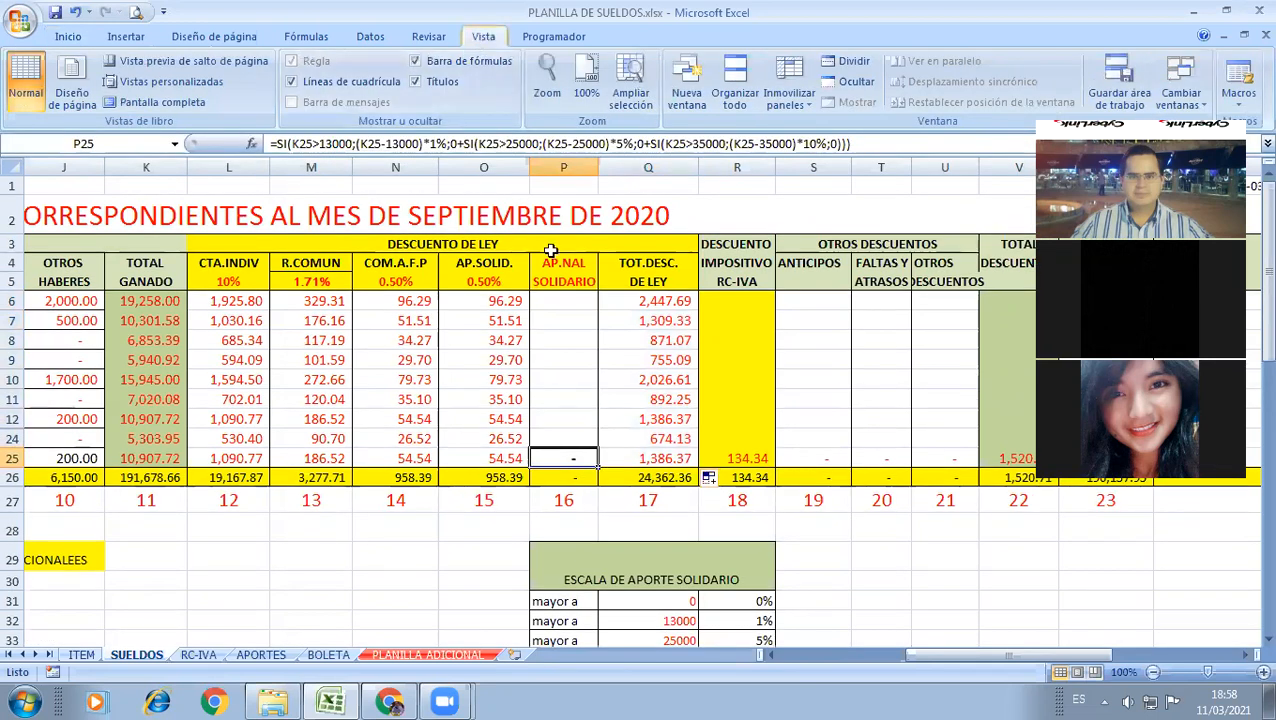
pyautogui.click(1249, 655)
pyautogui.click(1249, 655)
pyautogui.click(1249, 655)
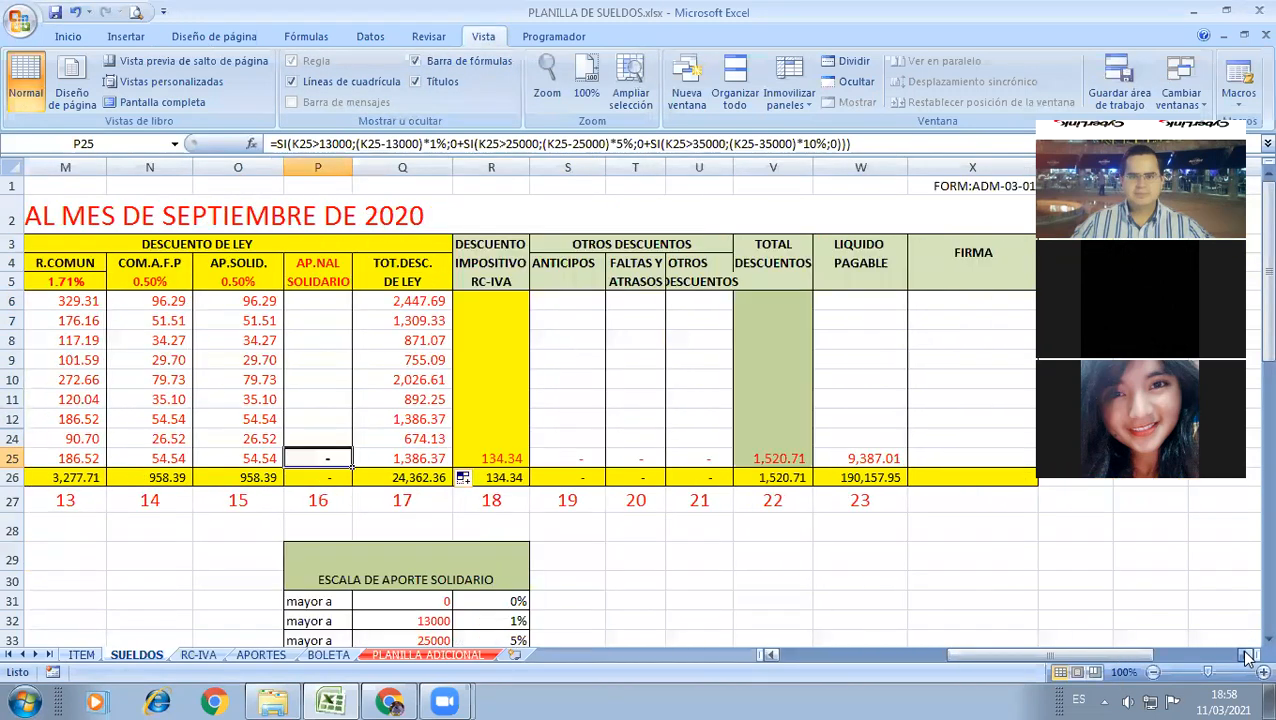
pyautogui.click(458, 303)
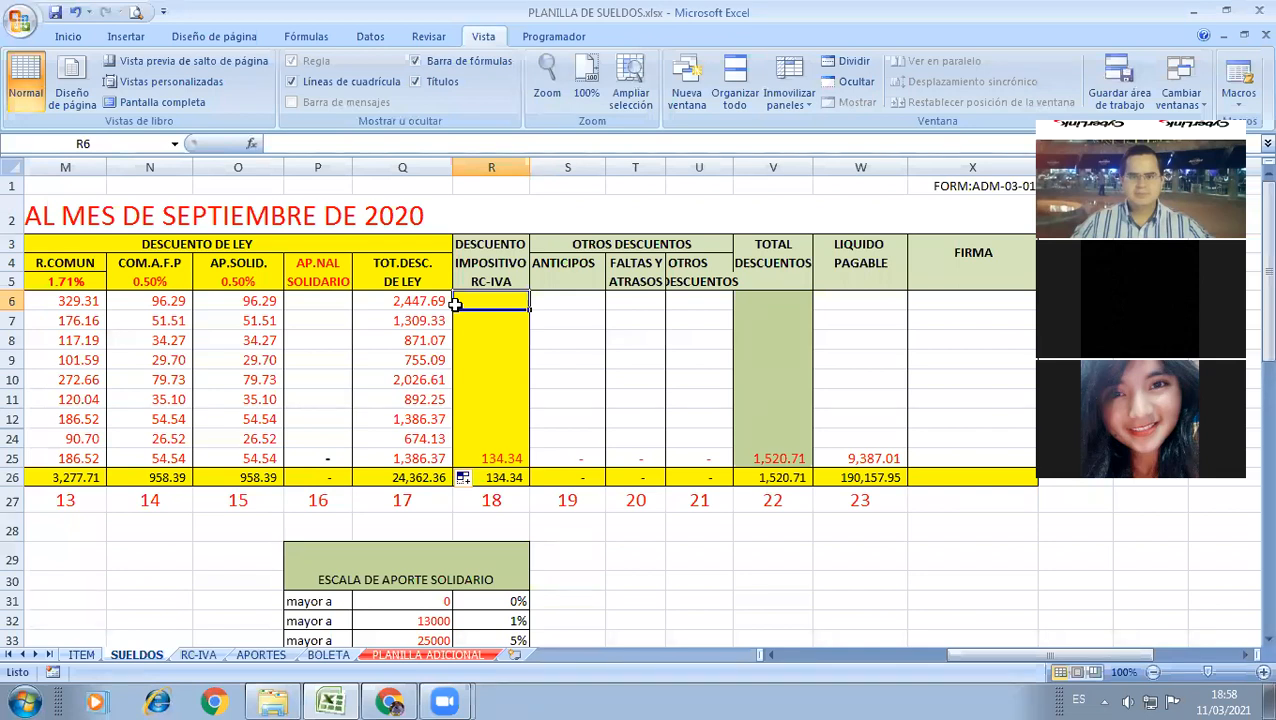
pyautogui.hotkey('ctrl', 'Down')
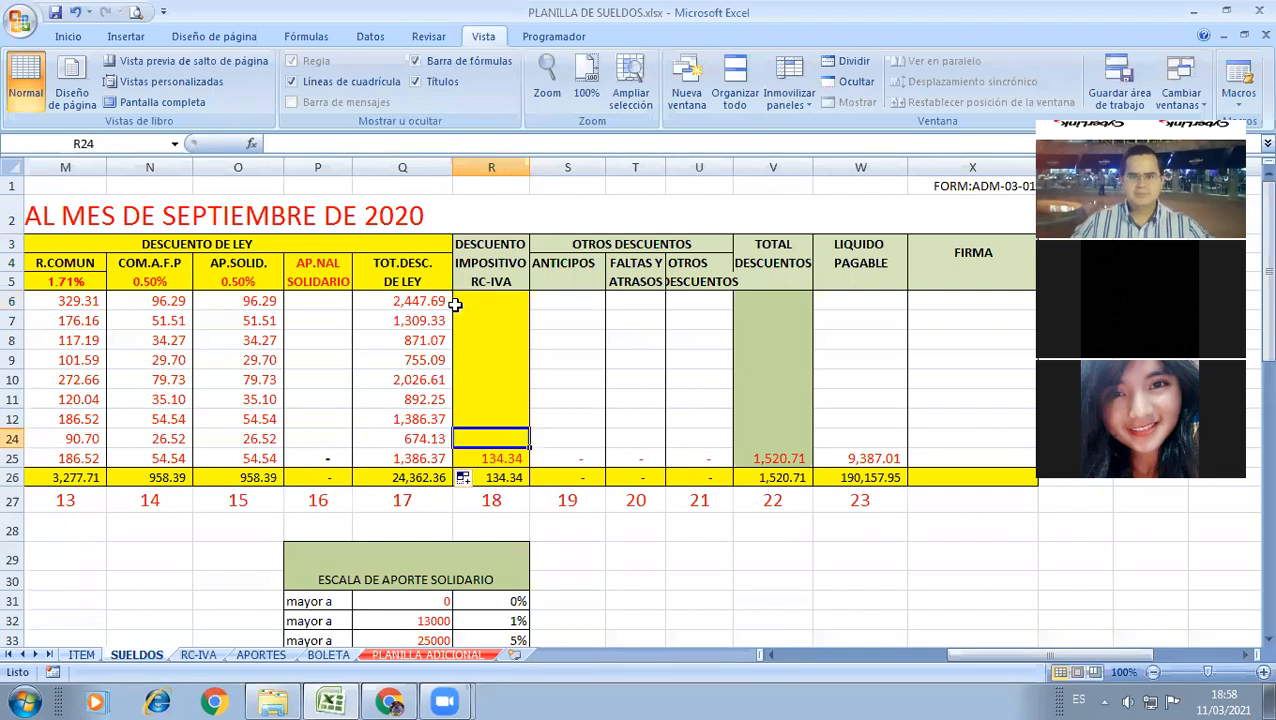
pyautogui.press('Down')
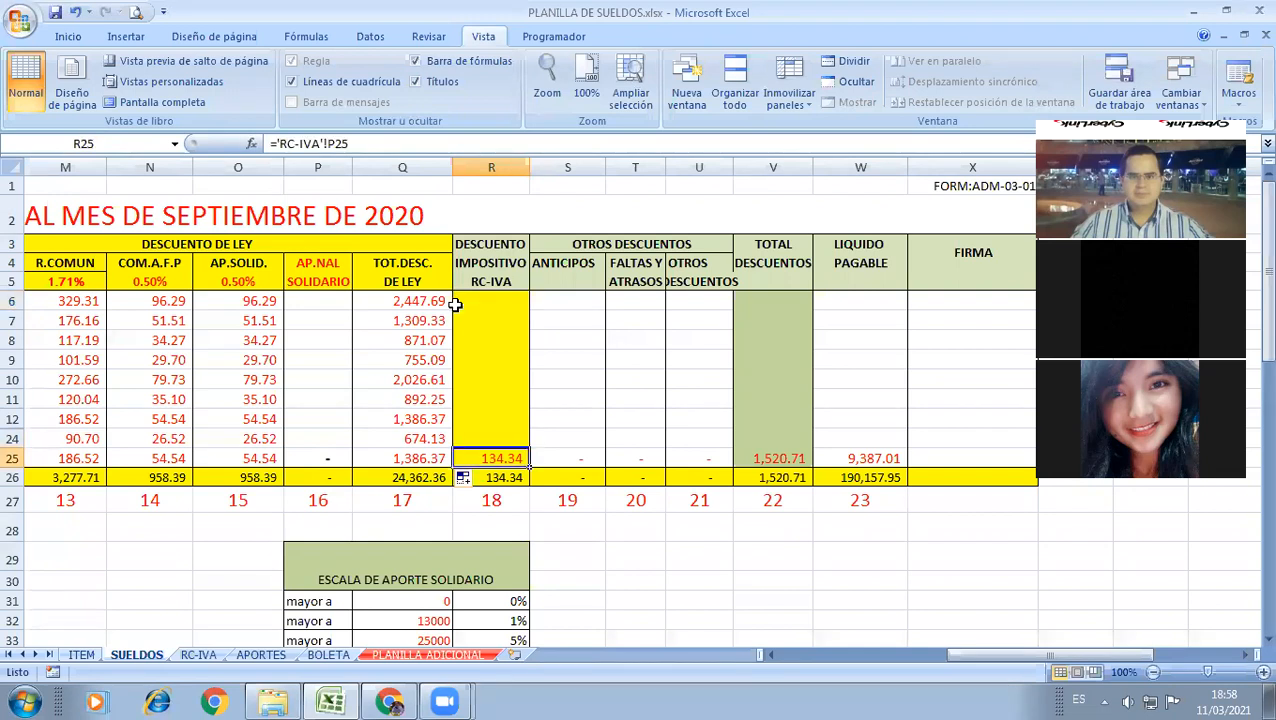
# Step: Examine the columns and formulas along row 6 of the RC-IVA sheet, up to the RC-IVA tax discount column
pyautogui.hotkey('ctrl', 'pagedown')
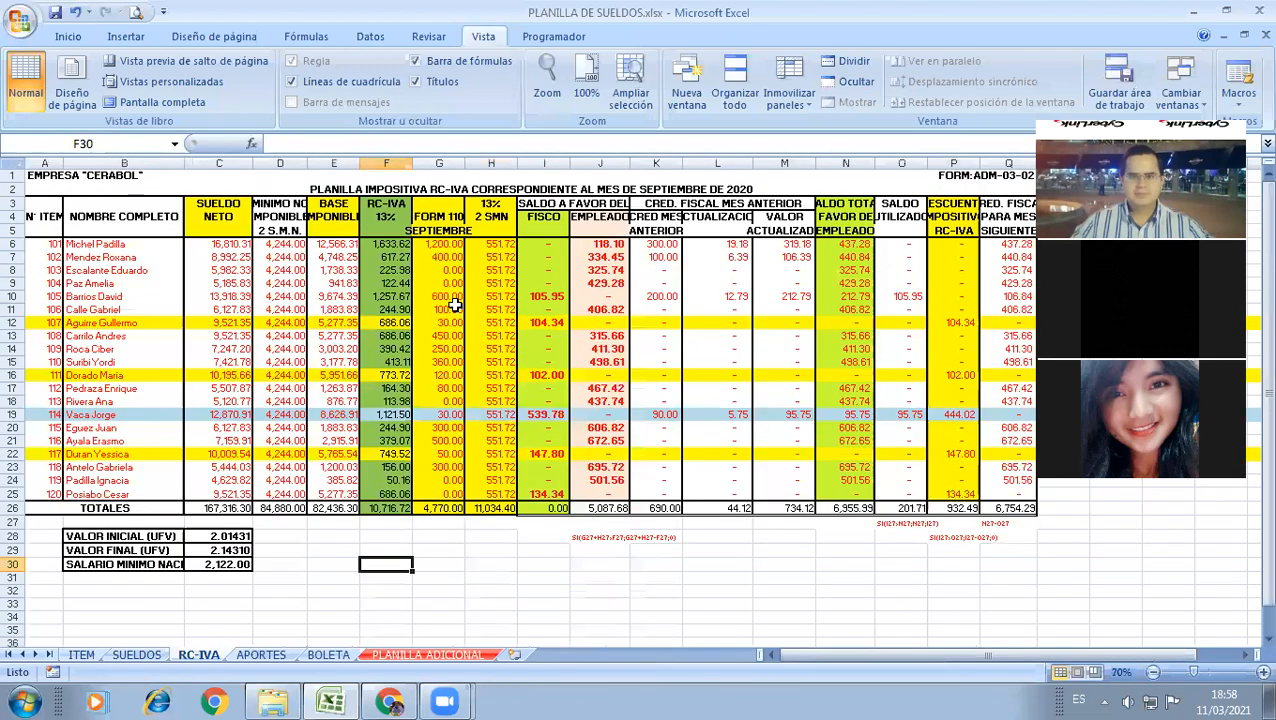
pyautogui.click(441, 245)
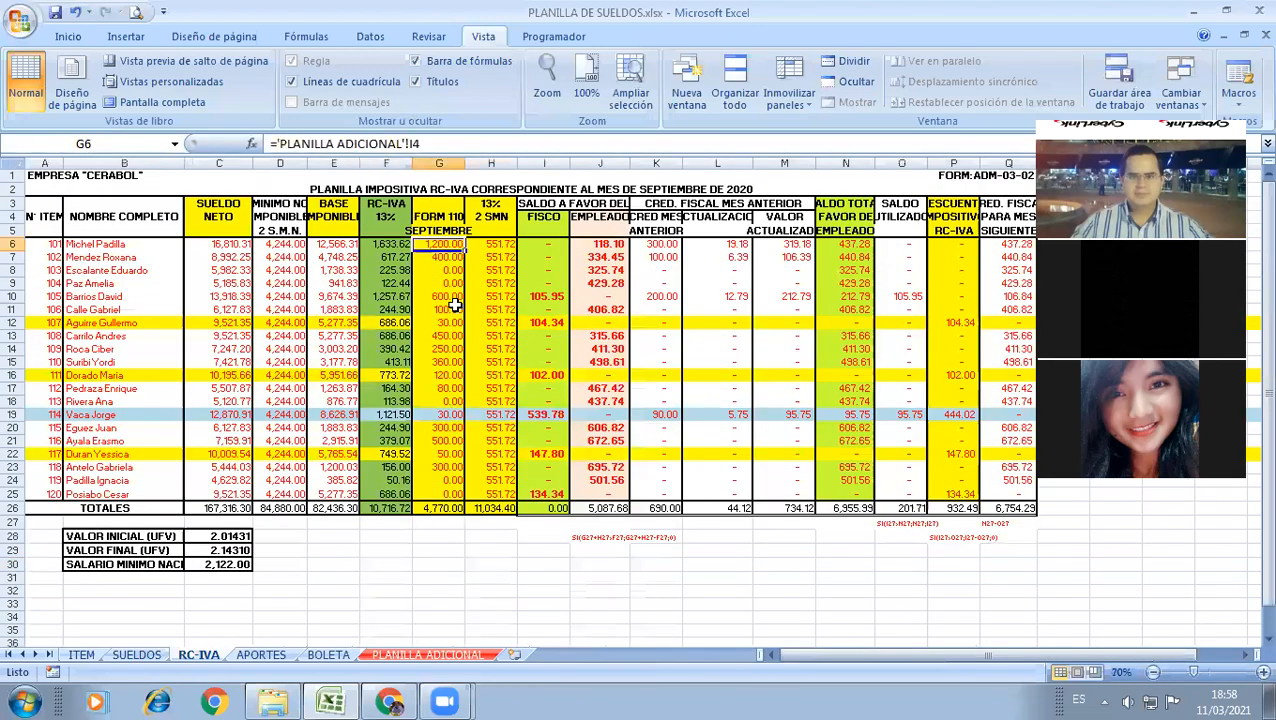
pyautogui.press('Right')
pyautogui.press('Right')
pyautogui.press('Right')
pyautogui.press('Right')
pyautogui.press('Right')
pyautogui.press('Right')
pyautogui.press('Right')
pyautogui.press('Right')
pyautogui.press('Right')
pyautogui.press('Right')
pyautogui.press('Right')
pyautogui.press('Right')
pyautogui.press('Right')
pyautogui.press('Right')
pyautogui.press('Right')
pyautogui.press('Left')
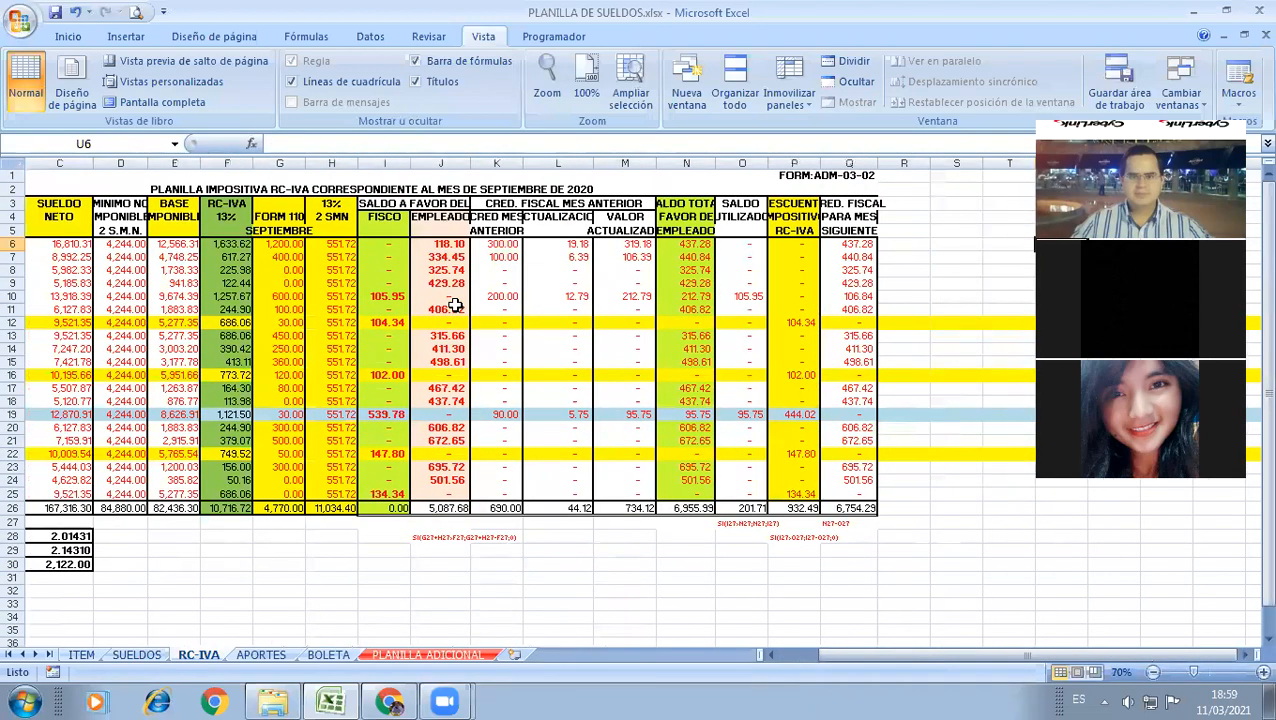
pyautogui.press('Left')
pyautogui.press('Left')
pyautogui.press('Left')
pyautogui.press('Left')
pyautogui.press('Left')
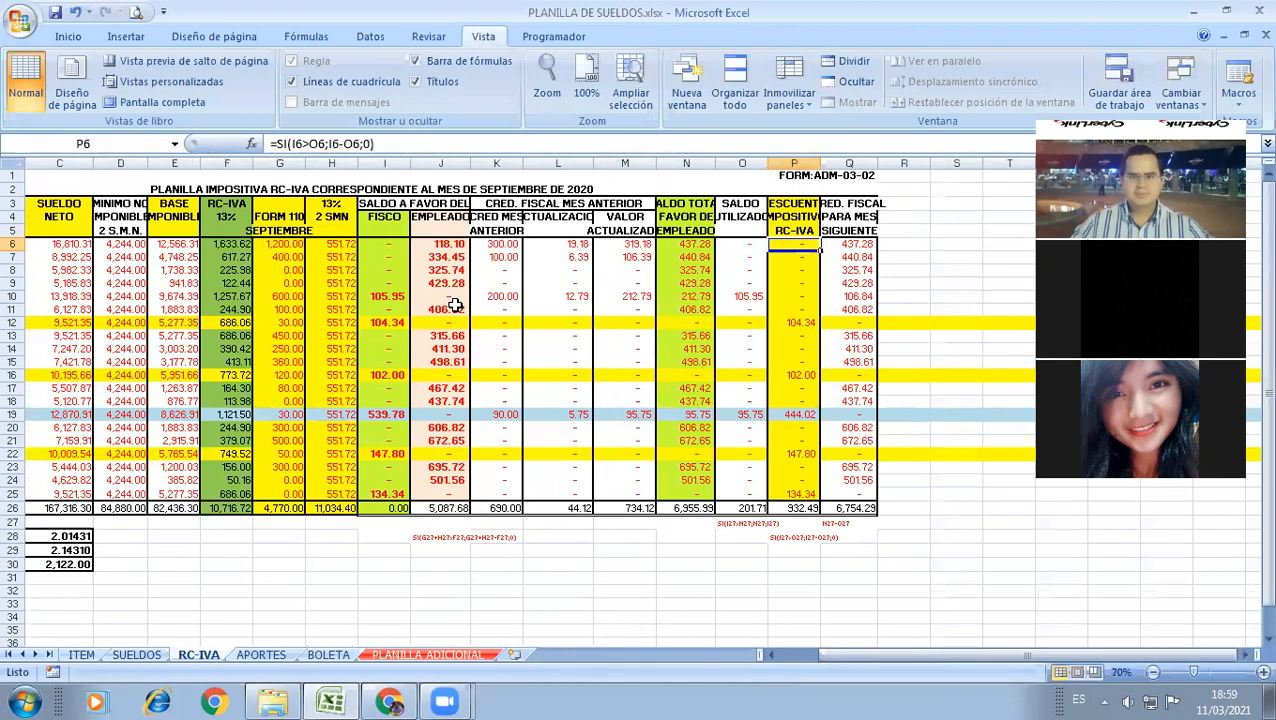
pyautogui.press('Left')
pyautogui.press('Home')
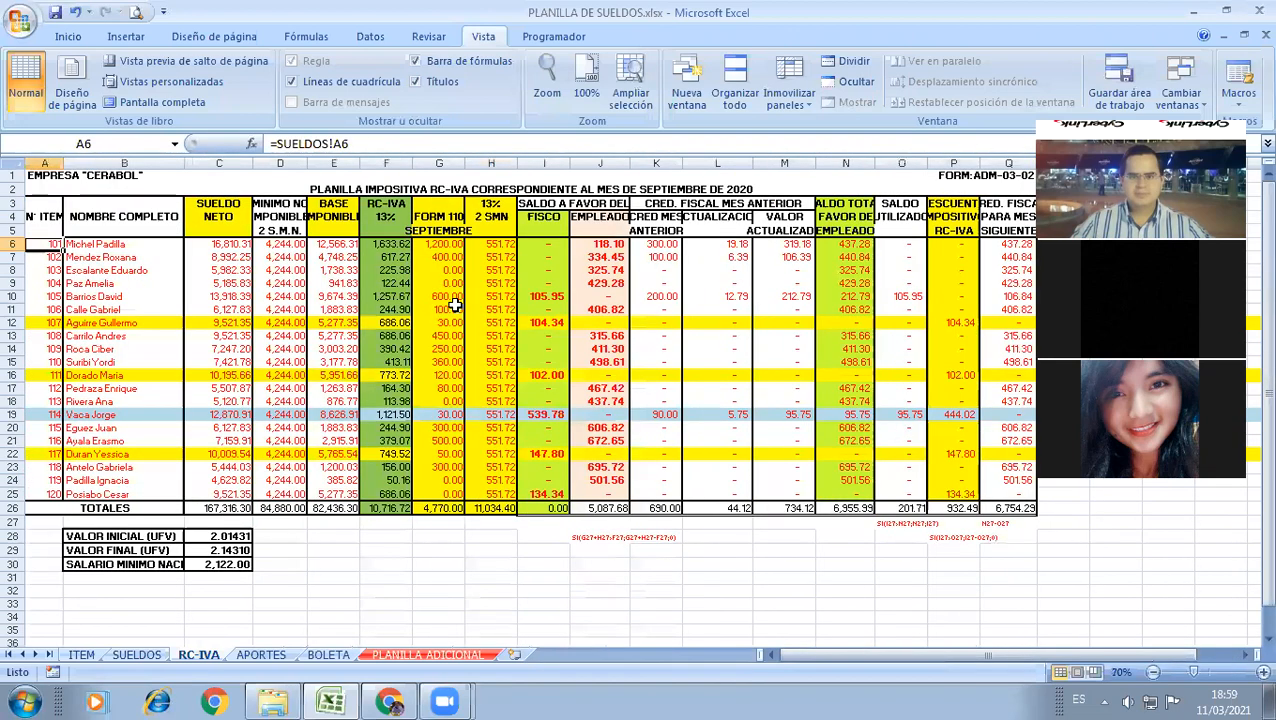
pyautogui.press('Right')
pyautogui.press('Right')
pyautogui.press('Right')
pyautogui.press('Right')
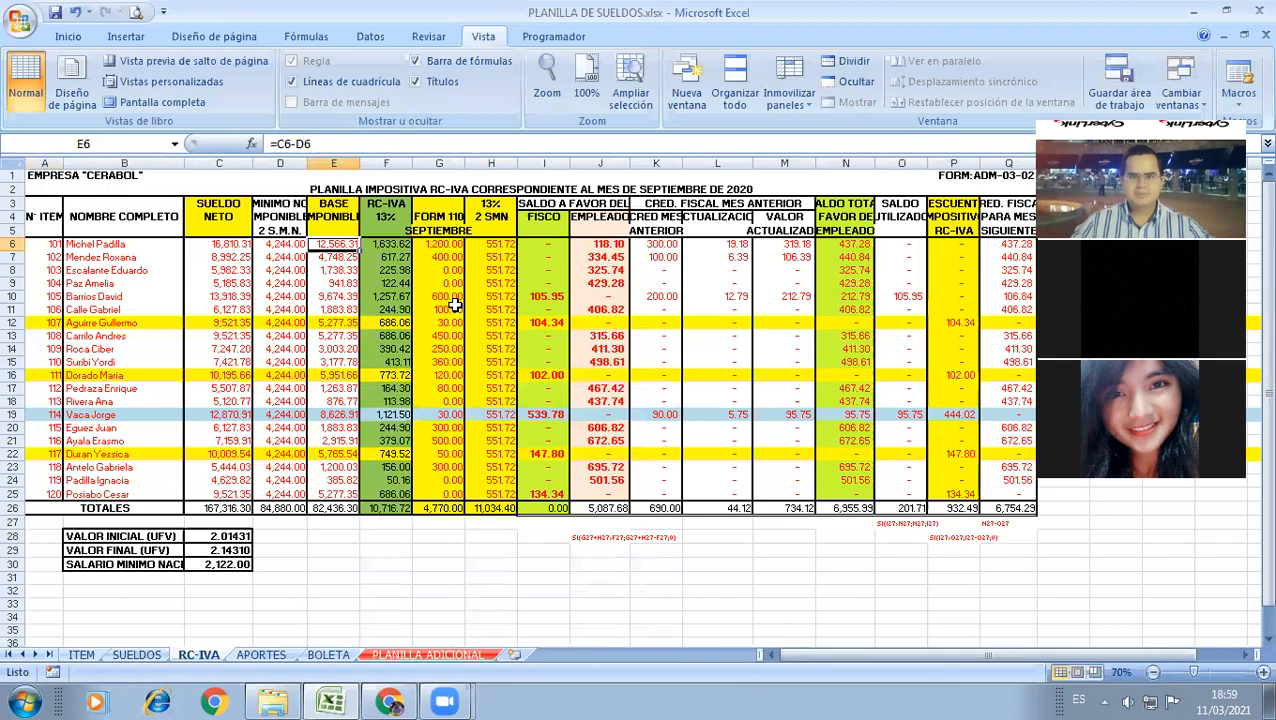
pyautogui.press('Right')
pyautogui.press('Right')
pyautogui.press('Right')
pyautogui.press('Right')
pyautogui.press('Right')
pyautogui.press('Right')
pyautogui.press('Right')
pyautogui.press('Right')
pyautogui.press('Right')
pyautogui.press('Right')
pyautogui.press('Right')
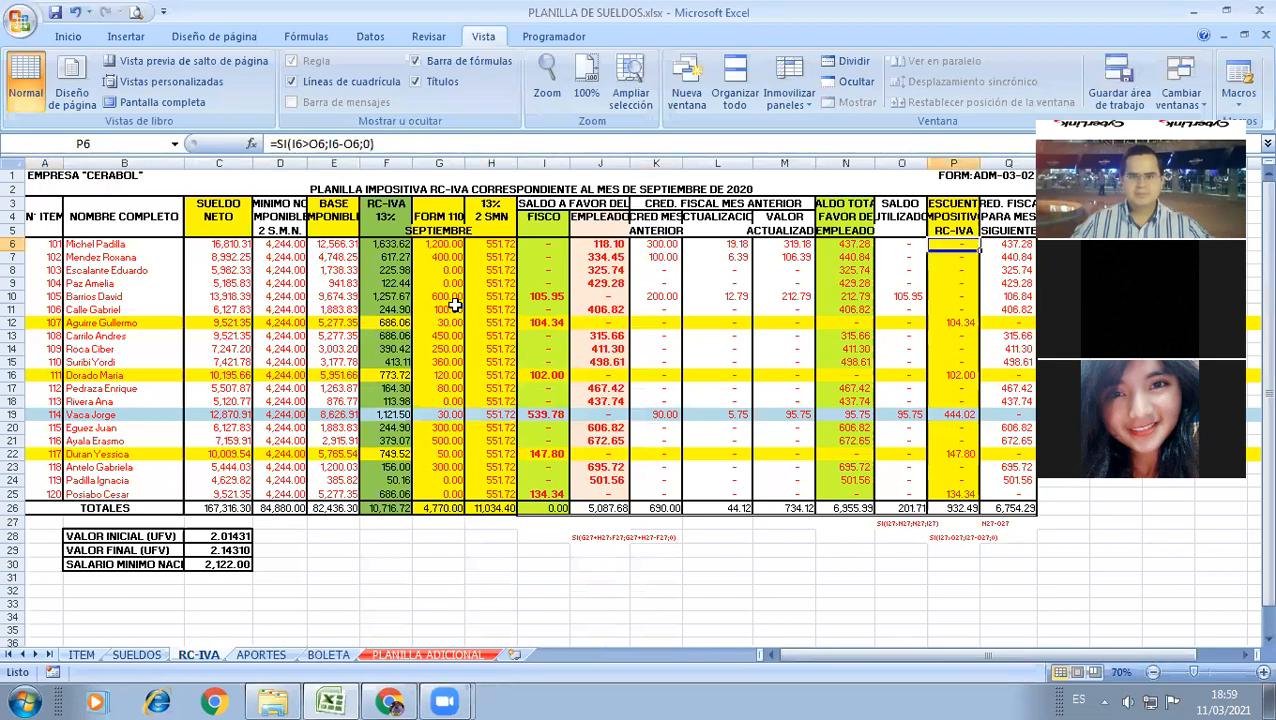
pyautogui.press('Right')
pyautogui.press('Right')
pyautogui.press('Right')
pyautogui.press('Right')
# Step: Return to the SUELDOS sheet and clear the RC-IVA discount link in R25, leaving column R empty up to R6
pyautogui.hotkey('ctrl', 'pageup')
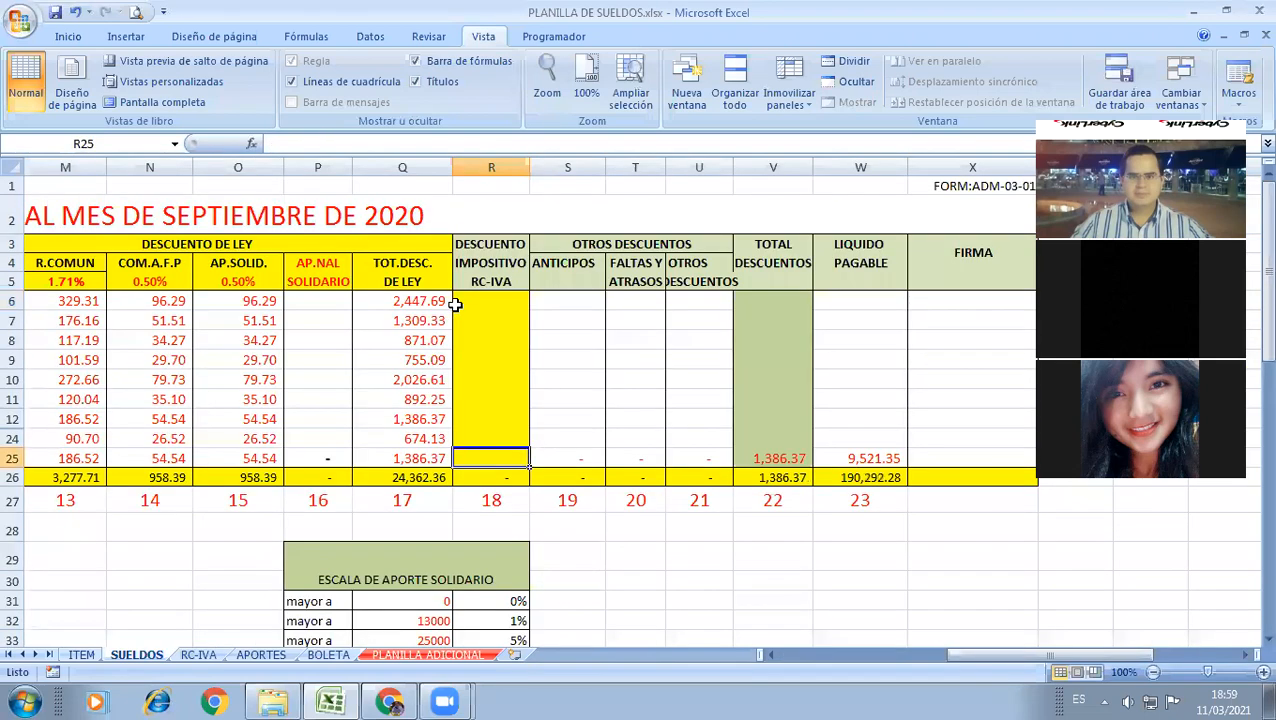
pyautogui.press('Up')
pyautogui.press('Up')
pyautogui.press('Up')
pyautogui.press('Up')
pyautogui.press('Up')
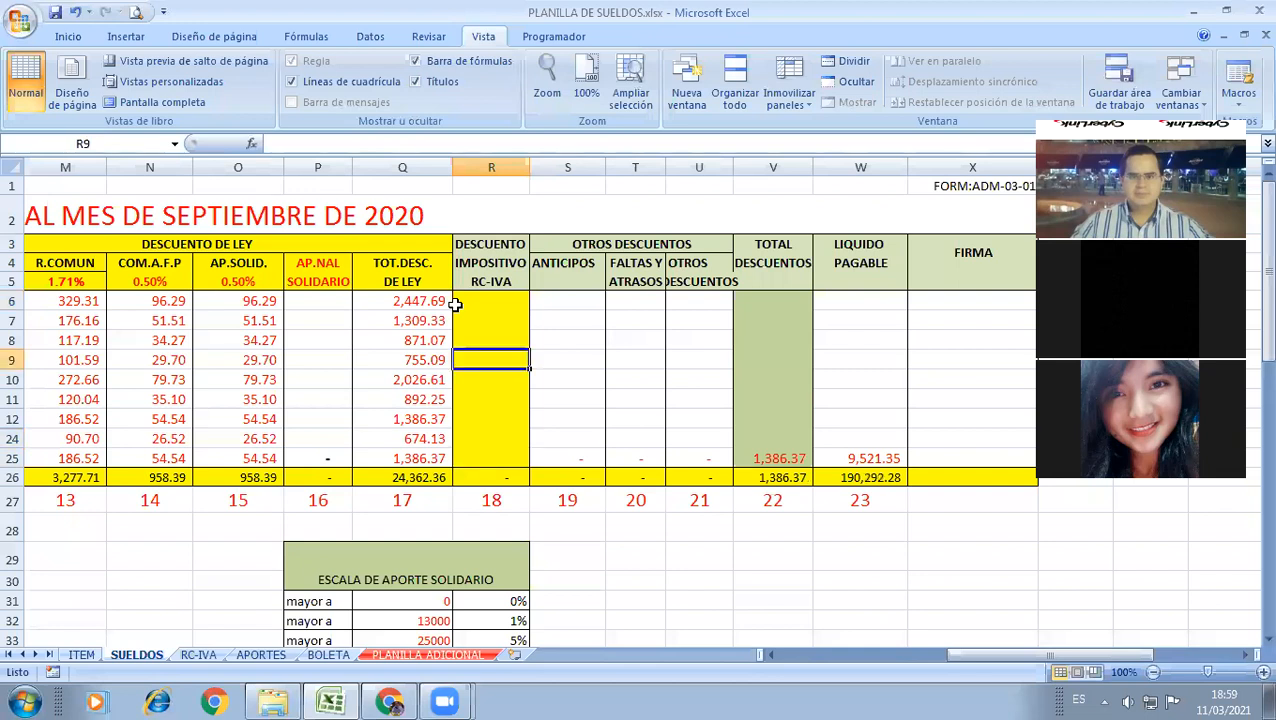
pyautogui.press('Up')
pyautogui.press('Up')
pyautogui.press('Up')
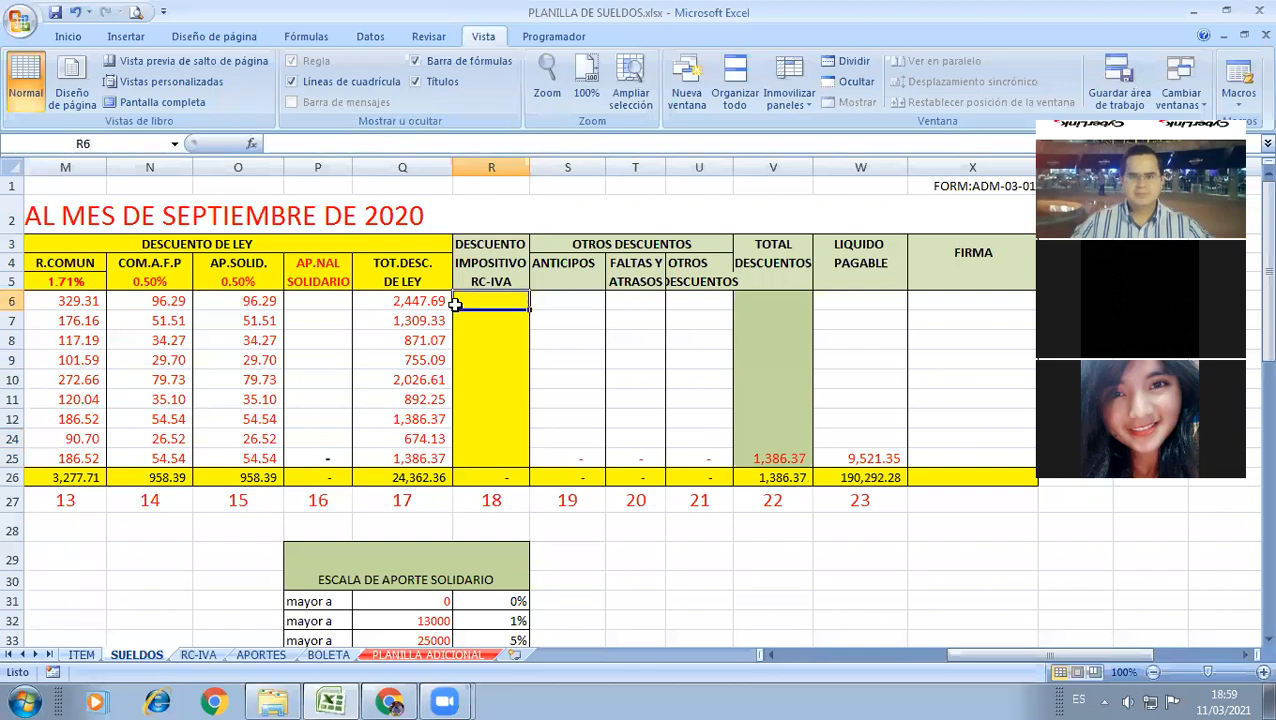
pyautogui.press('Down')
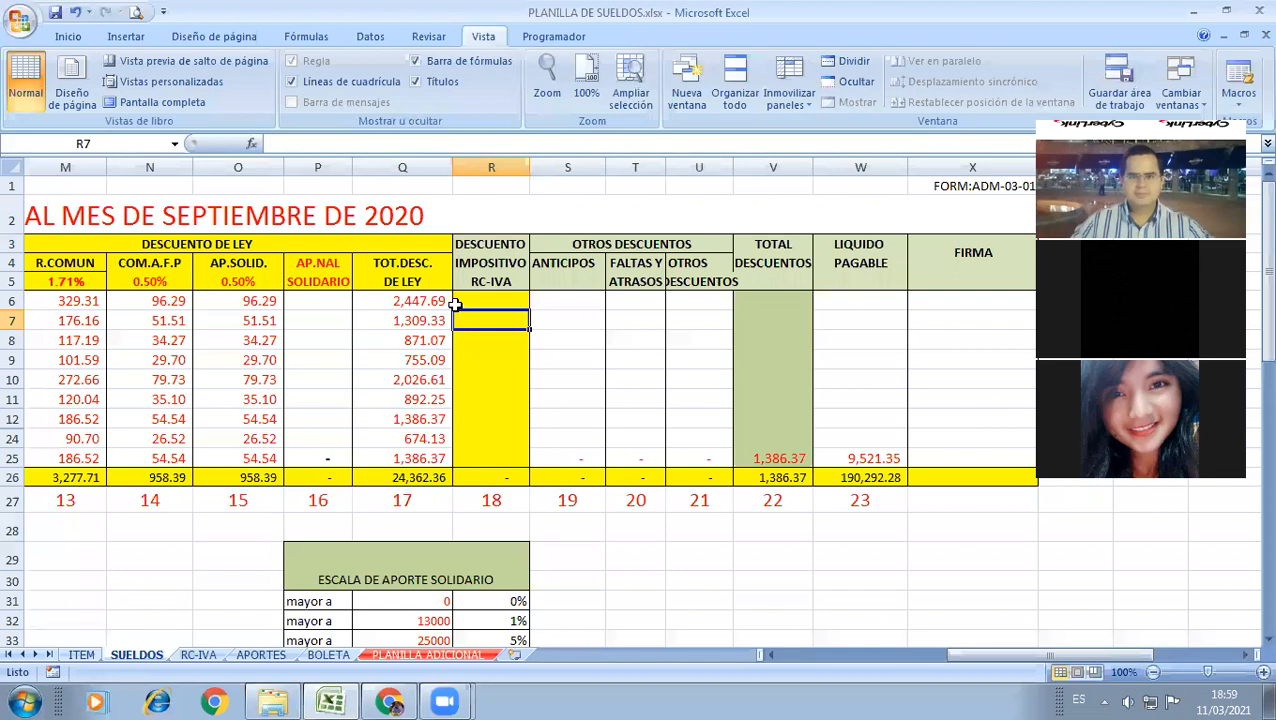
pyautogui.press('Up')
# Step: Fill the OTROS DESCUENTOS header in S3 with yellow
pyautogui.press('Right')
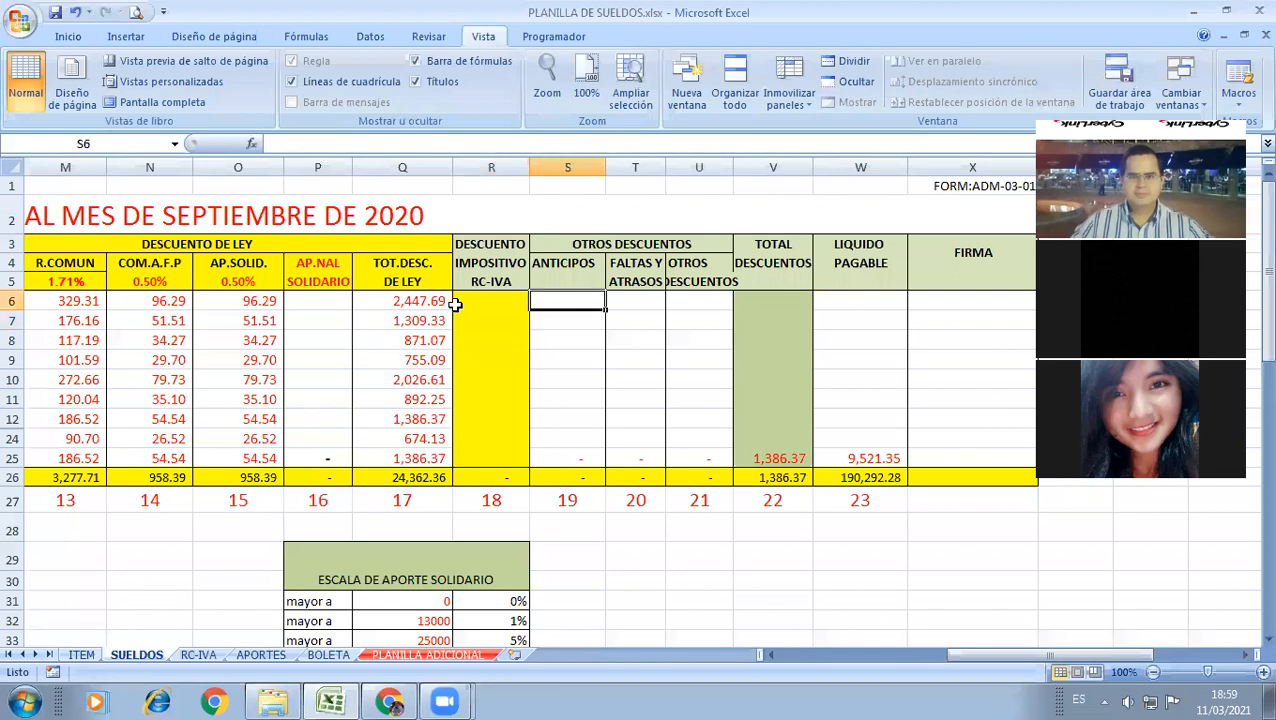
pyautogui.press('Up')
pyautogui.press('Up')
pyautogui.press('Up')
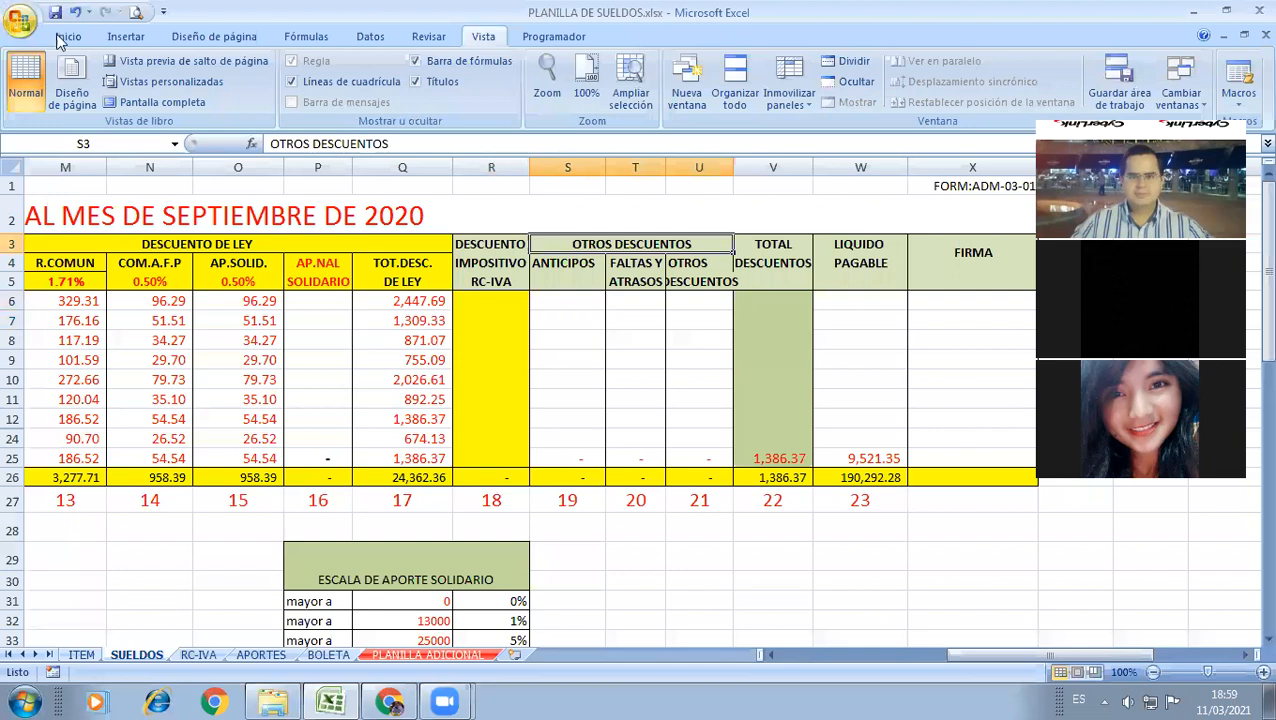
pyautogui.scroll(6, 315, 100)
pyautogui.click(280, 98)
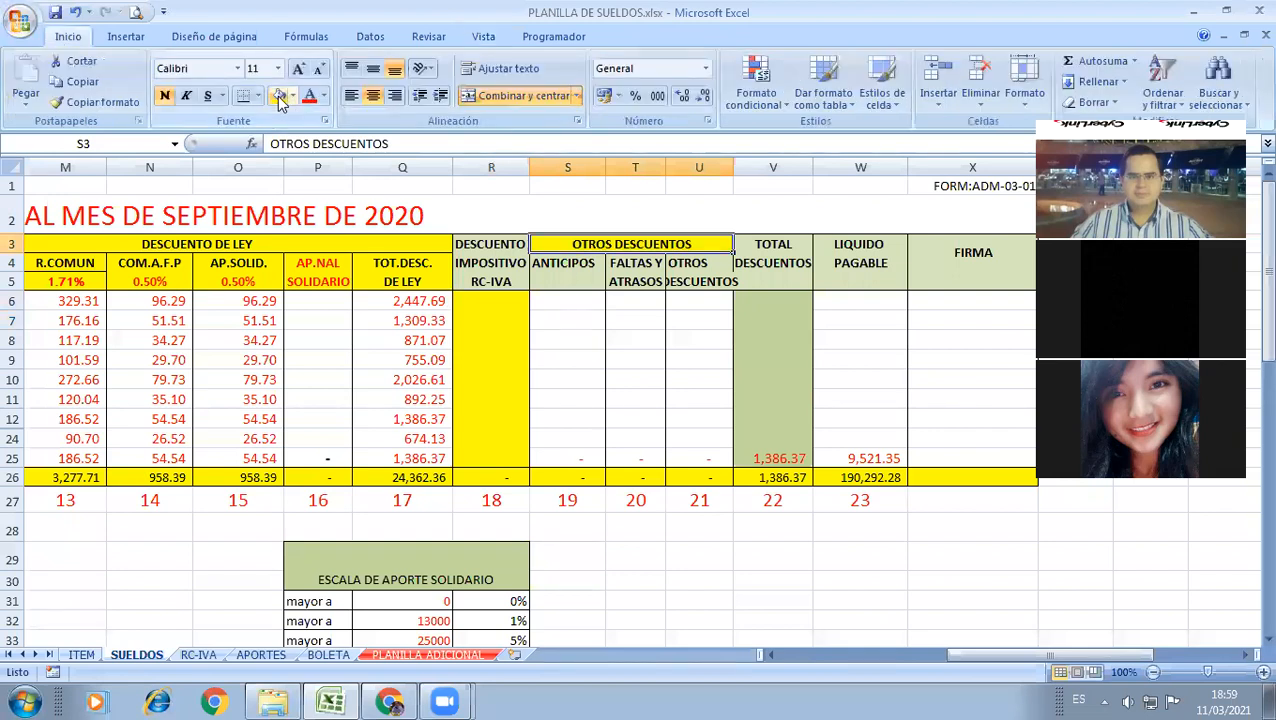
# Step: Review the ANTICIPOS and discount columns on the PLANILLA ADICIONAL sheet and go back to the ANTICIPOS column on SUELDOS
pyautogui.press('Down')
pyautogui.press('Down')
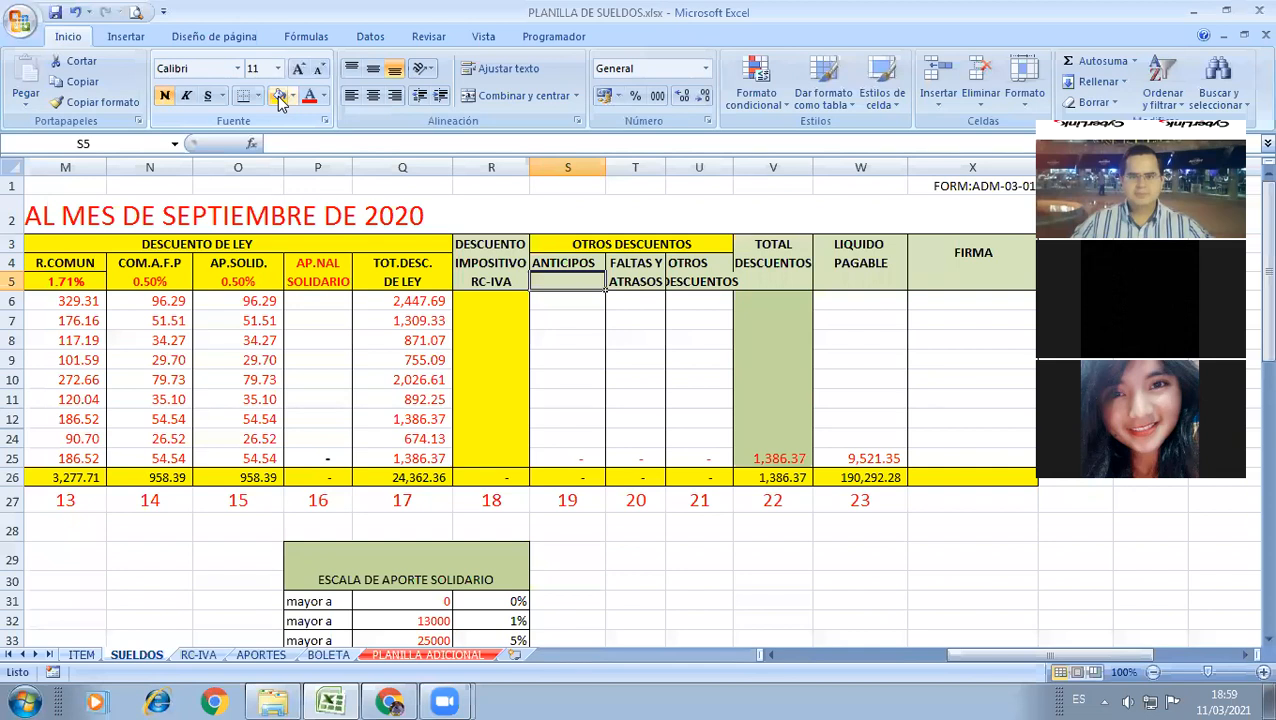
pyautogui.press('Down')
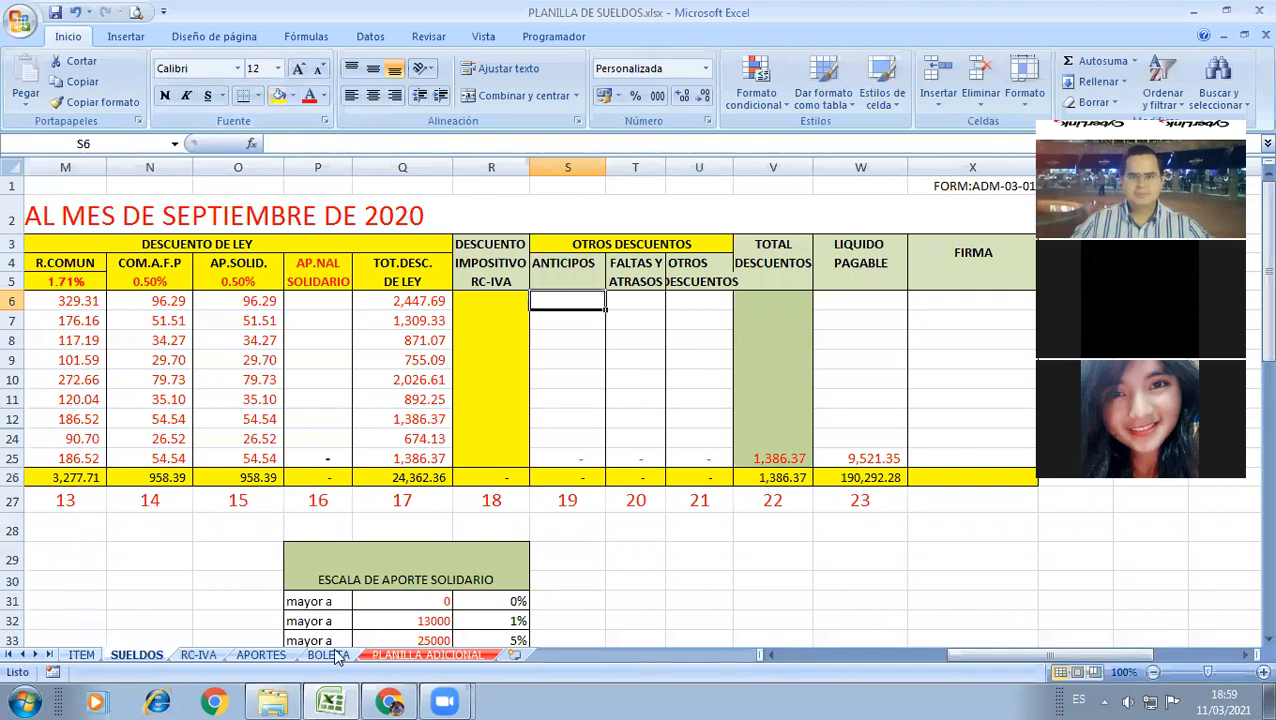
pyautogui.click(410, 655)
pyautogui.click(342, 580)
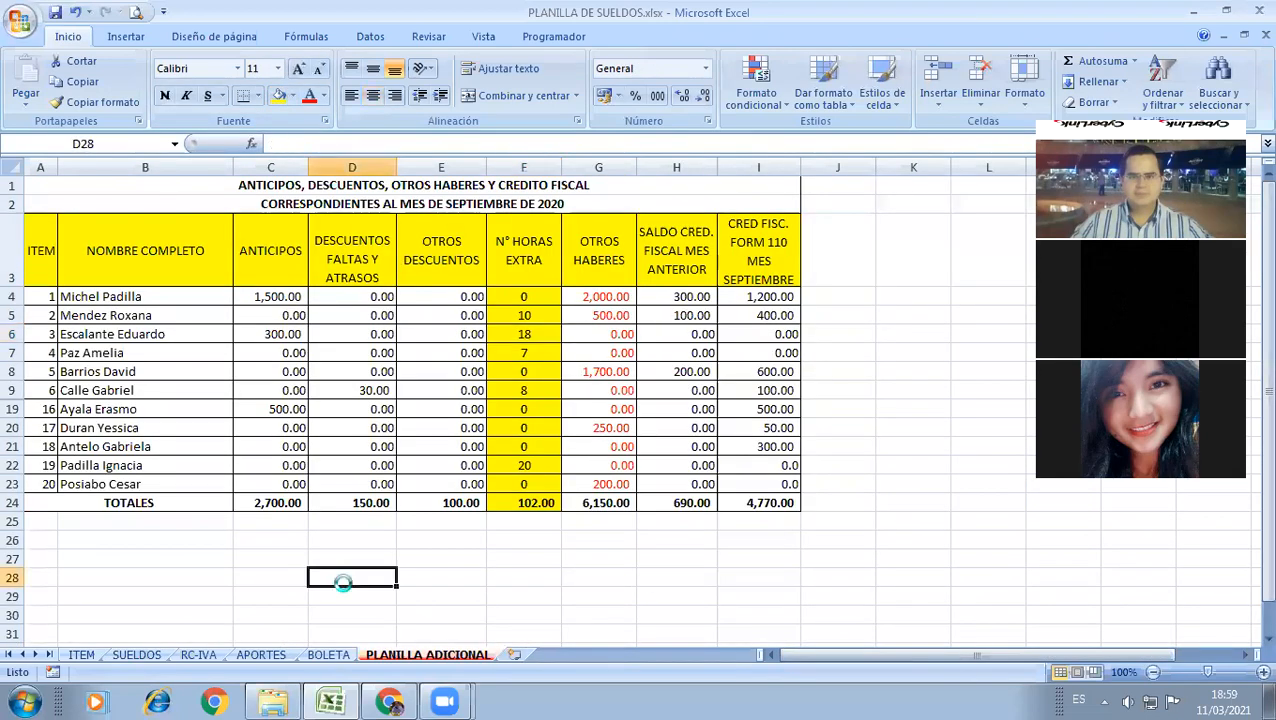
pyautogui.keyDown('ctrl'); pyautogui.scroll(1, 342, 581); pyautogui.keyUp('ctrl')
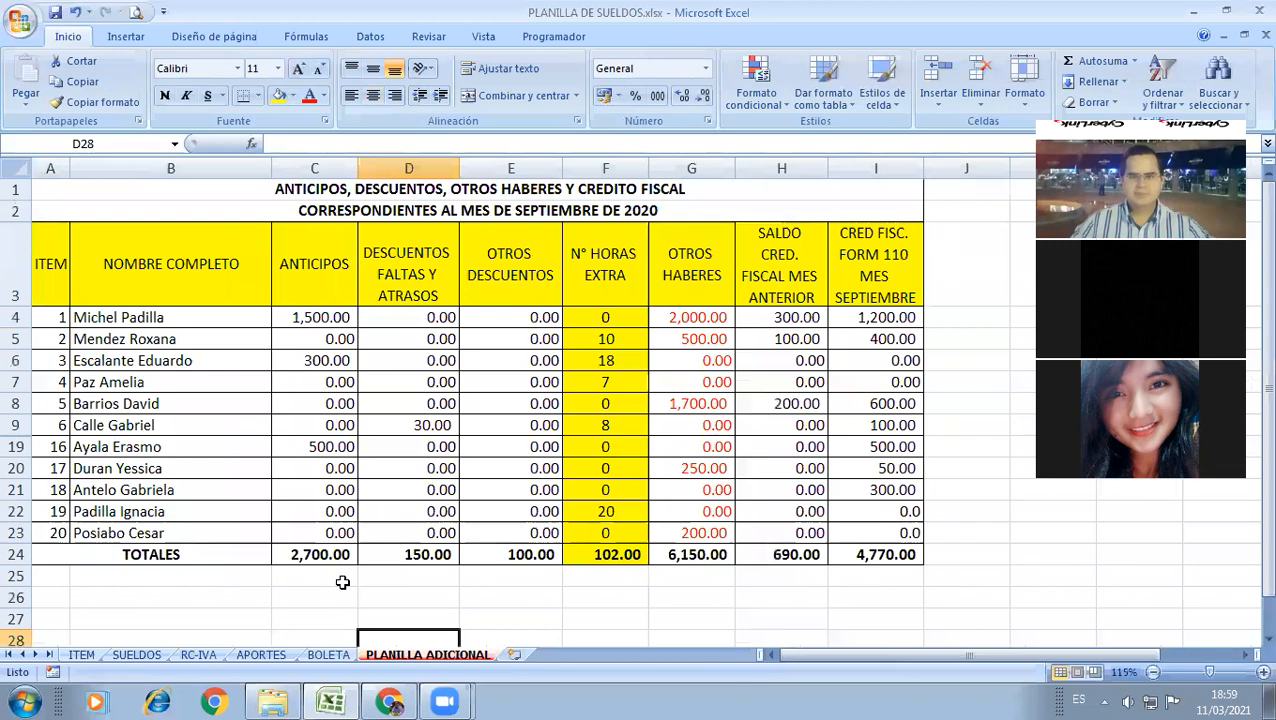
pyautogui.click(134, 656)
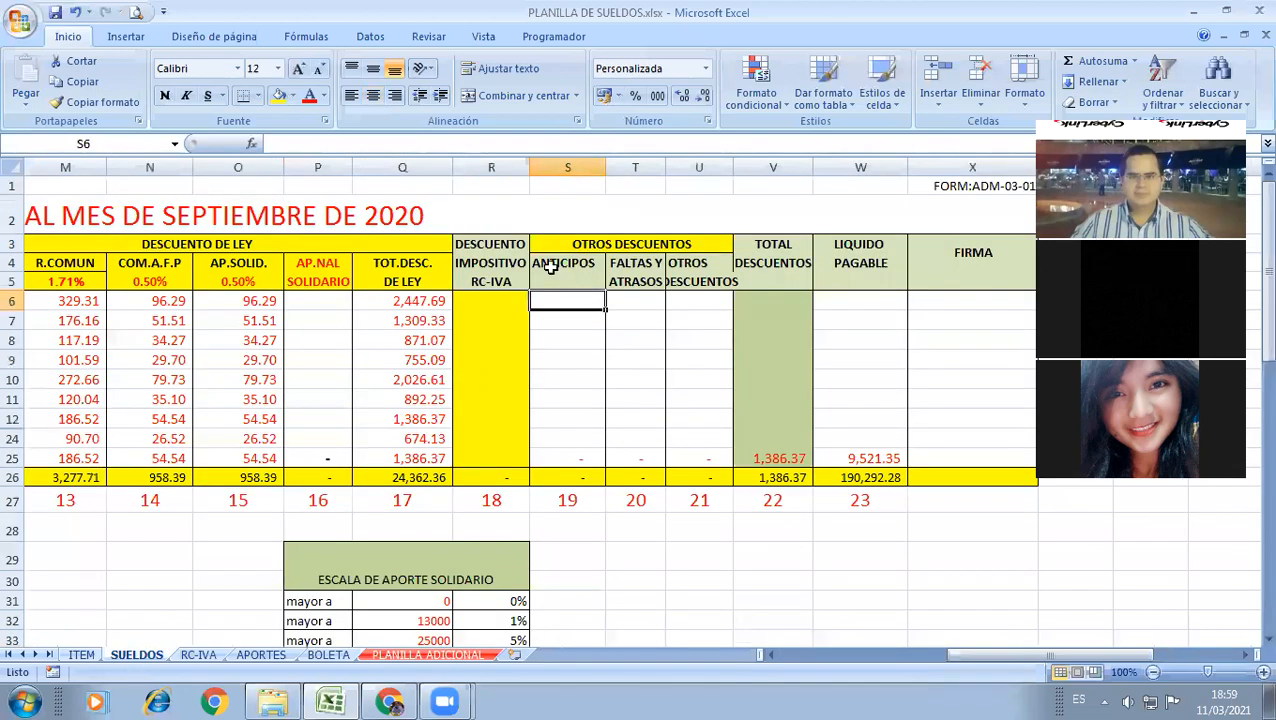
pyautogui.moveTo(549, 262); pyautogui.dragTo(571, 457)
pyautogui.click(563, 316)
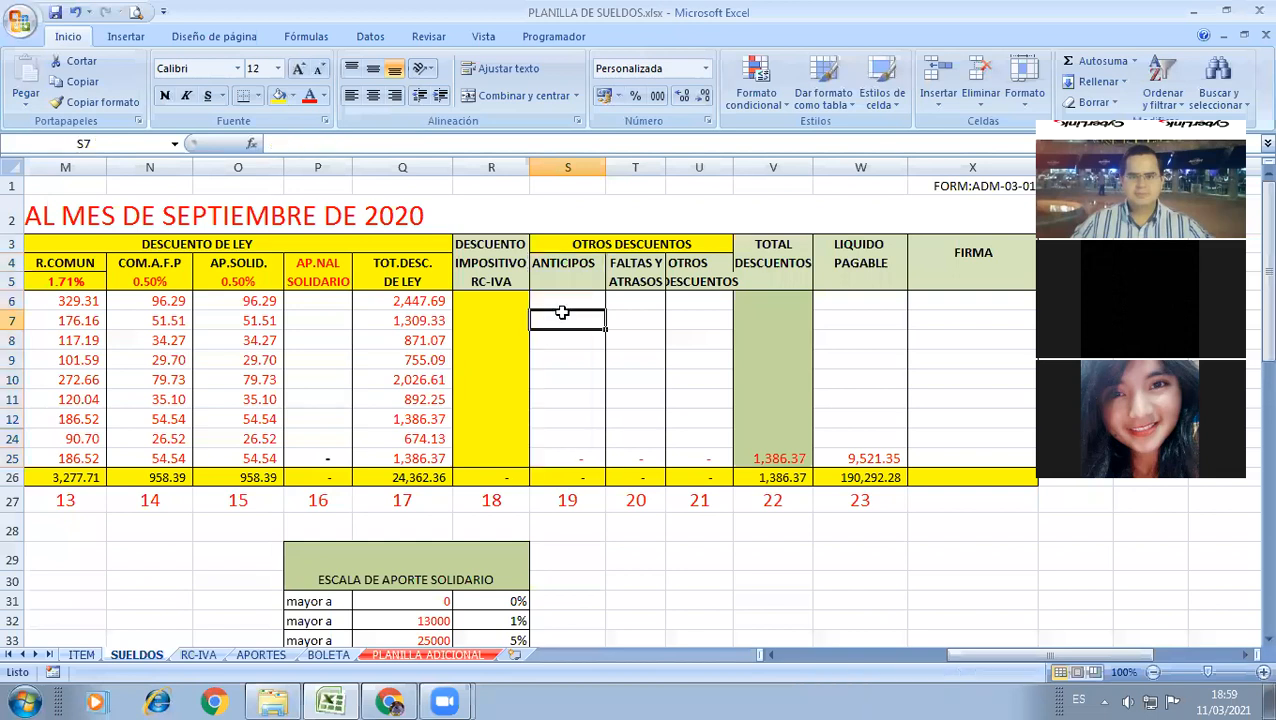
# Step: Link ANTICIPOS cell S6 to C4 of the PLANILLA ADICIONAL sheet and copy the formula down the employee rows
pyautogui.press('Up')
pyautogui.write('=')
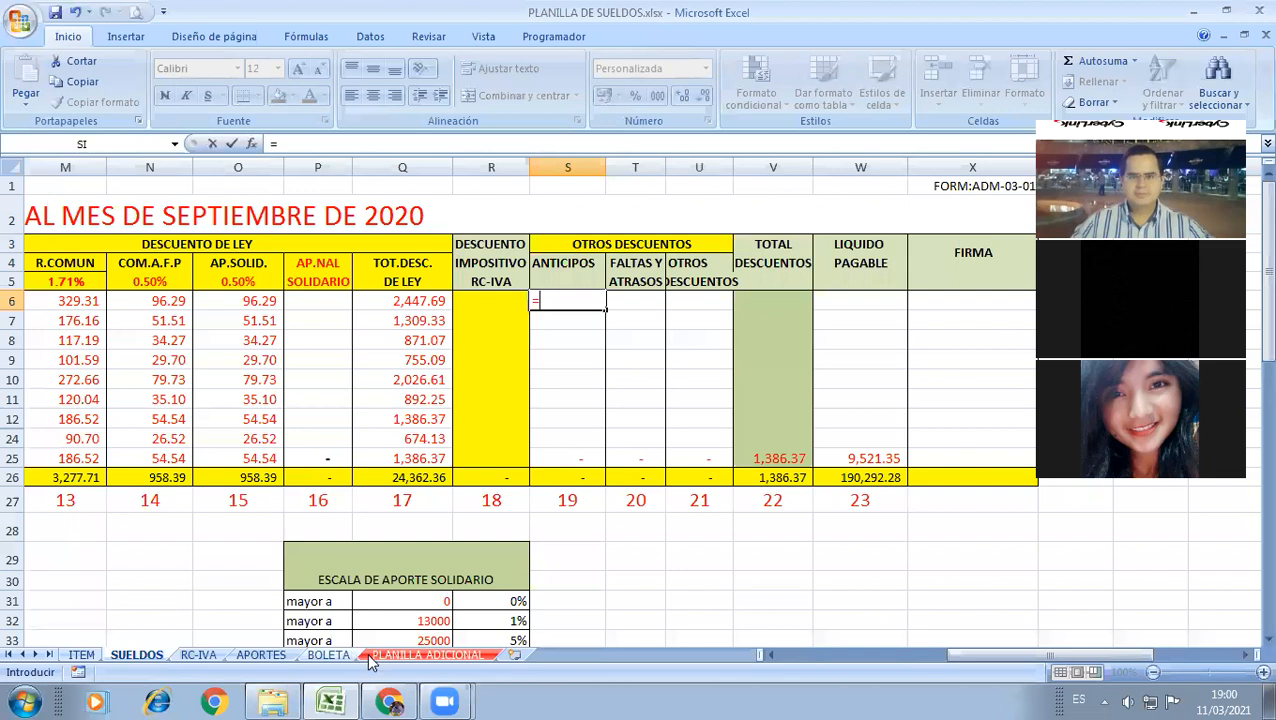
pyautogui.click(418, 658)
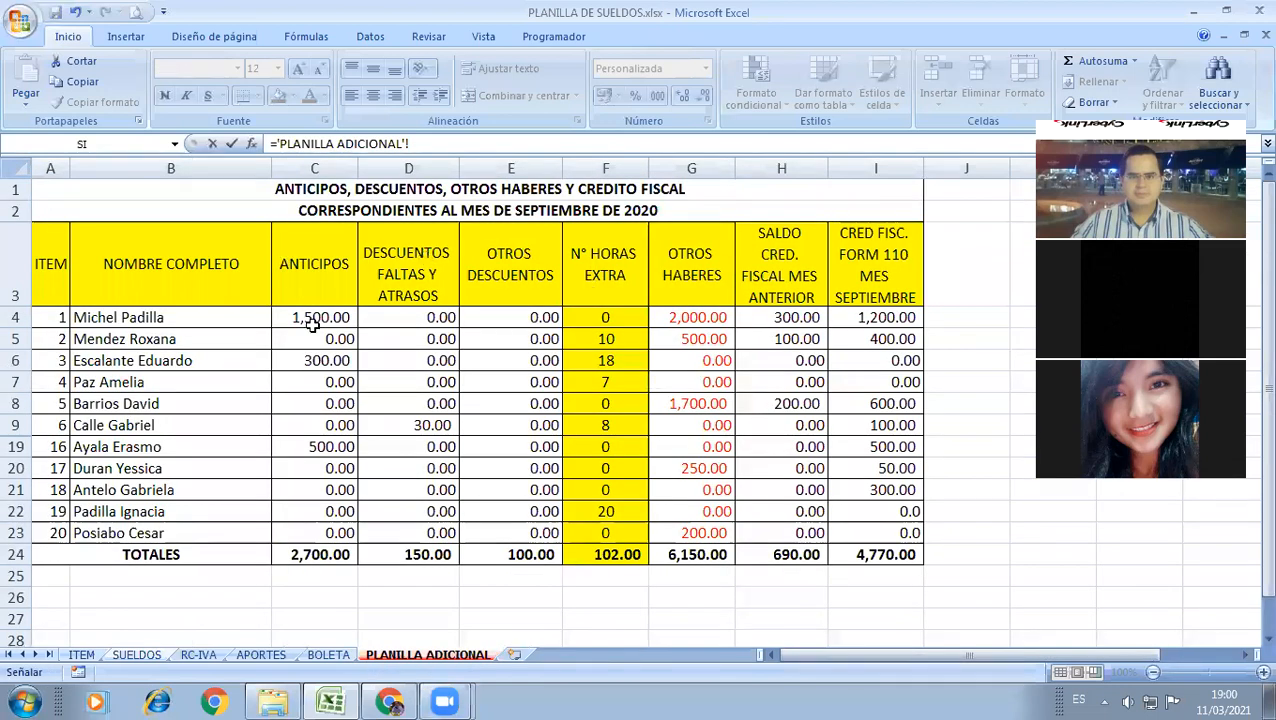
pyautogui.click(313, 318)
pyautogui.press('Return')
pyautogui.click(565, 287)
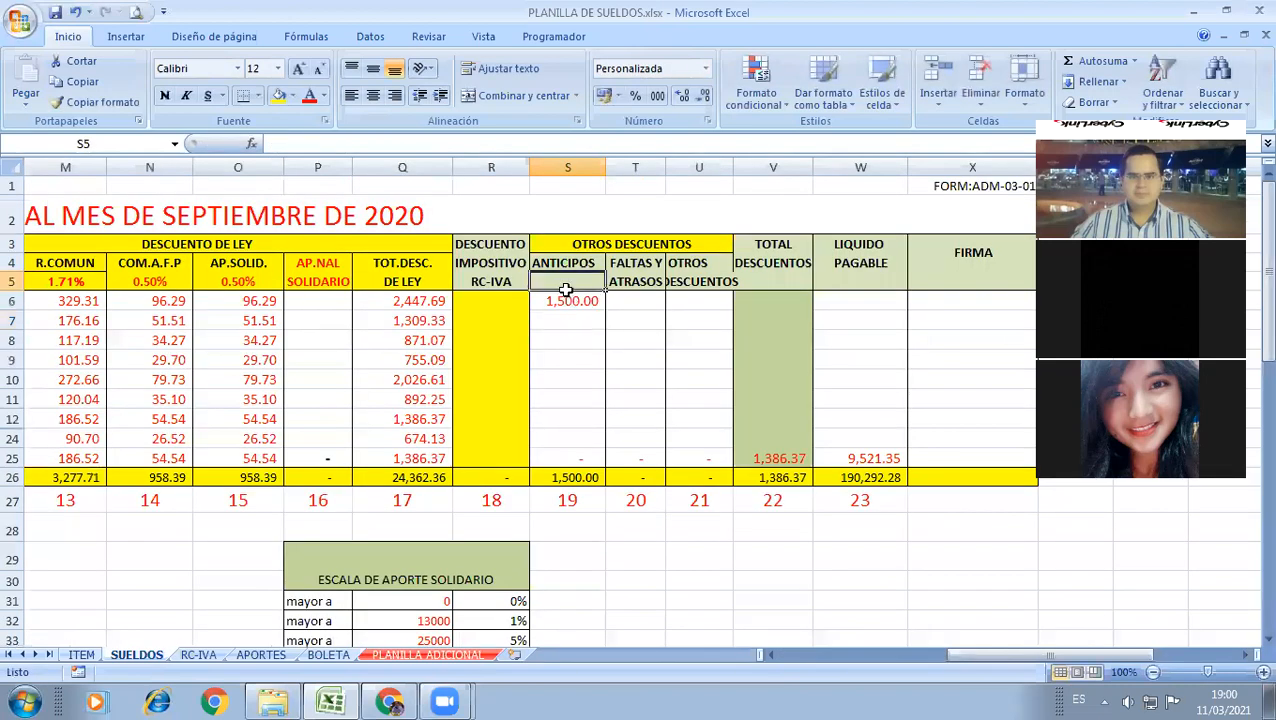
pyautogui.click(598, 304)
pyautogui.moveTo(604, 310); pyautogui.dragTo(637, 300)
# Step: Link FALTAS Y ATRASOS cell T6 to D4 of the PLANILLA ADICIONAL sheet and copy the formula down to T25
pyautogui.press('Right')
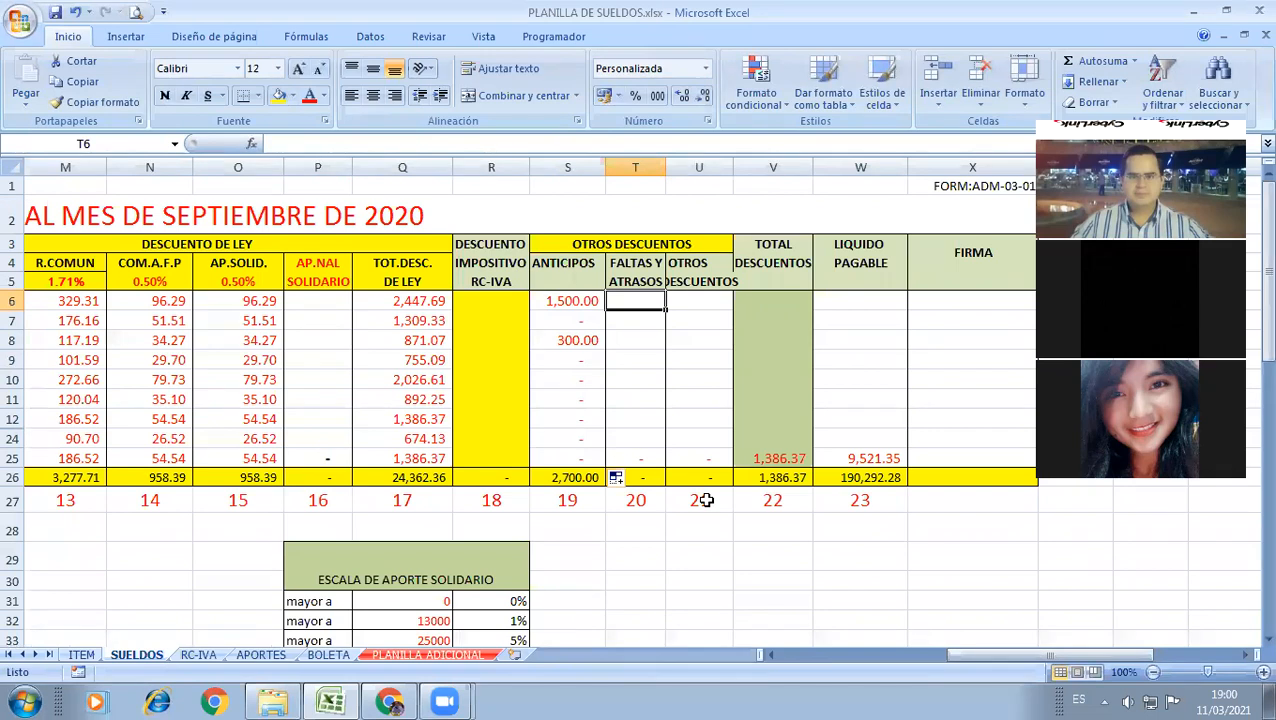
pyautogui.write('=')
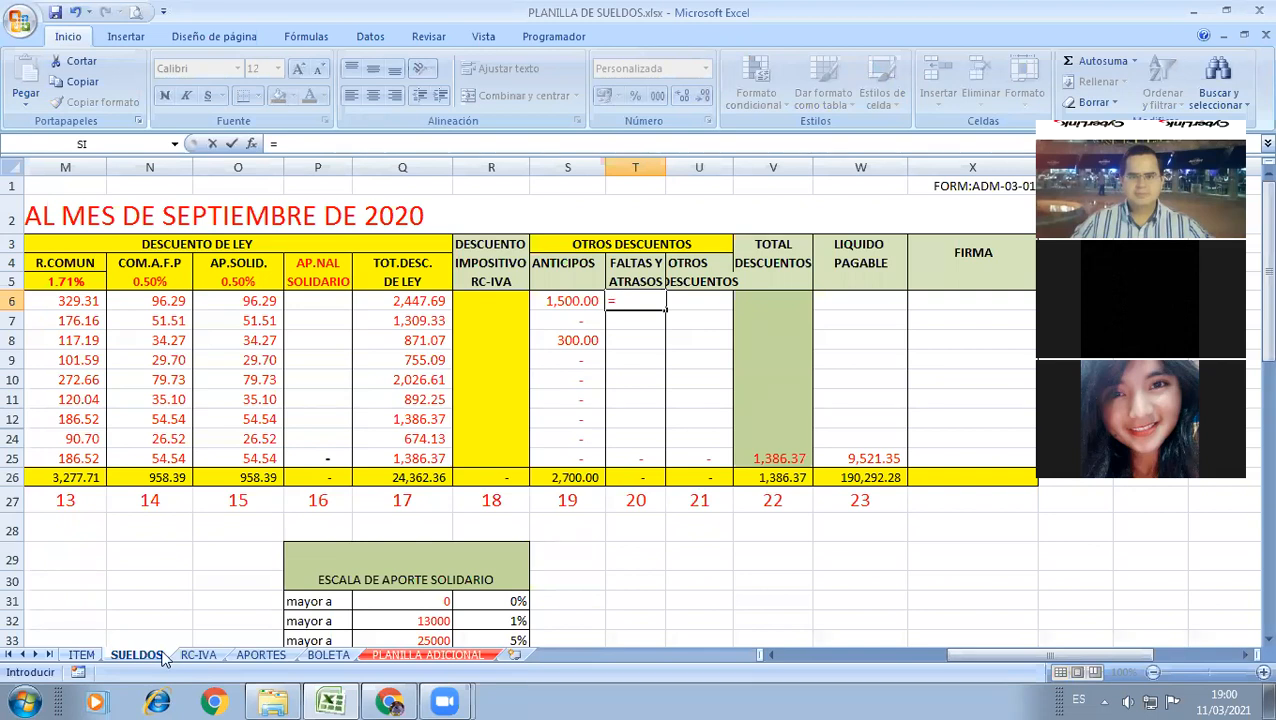
pyautogui.click(427, 654)
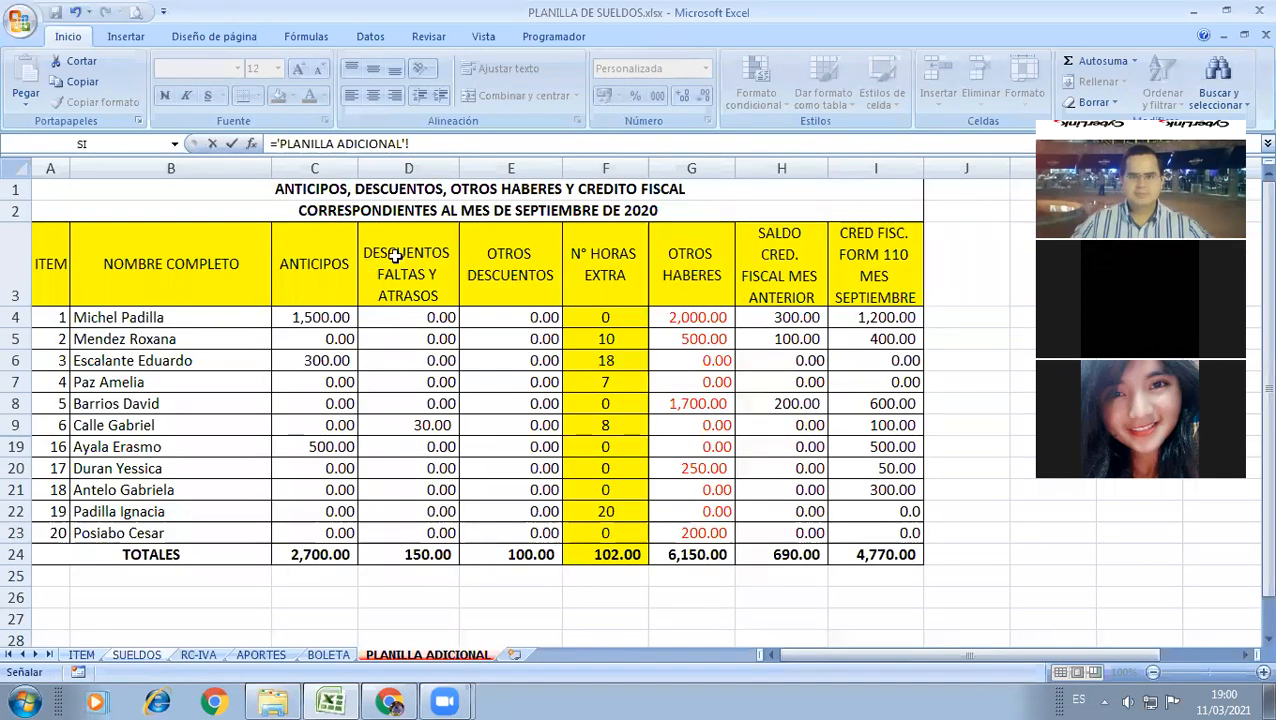
pyautogui.click(413, 321)
pyautogui.press('Return')
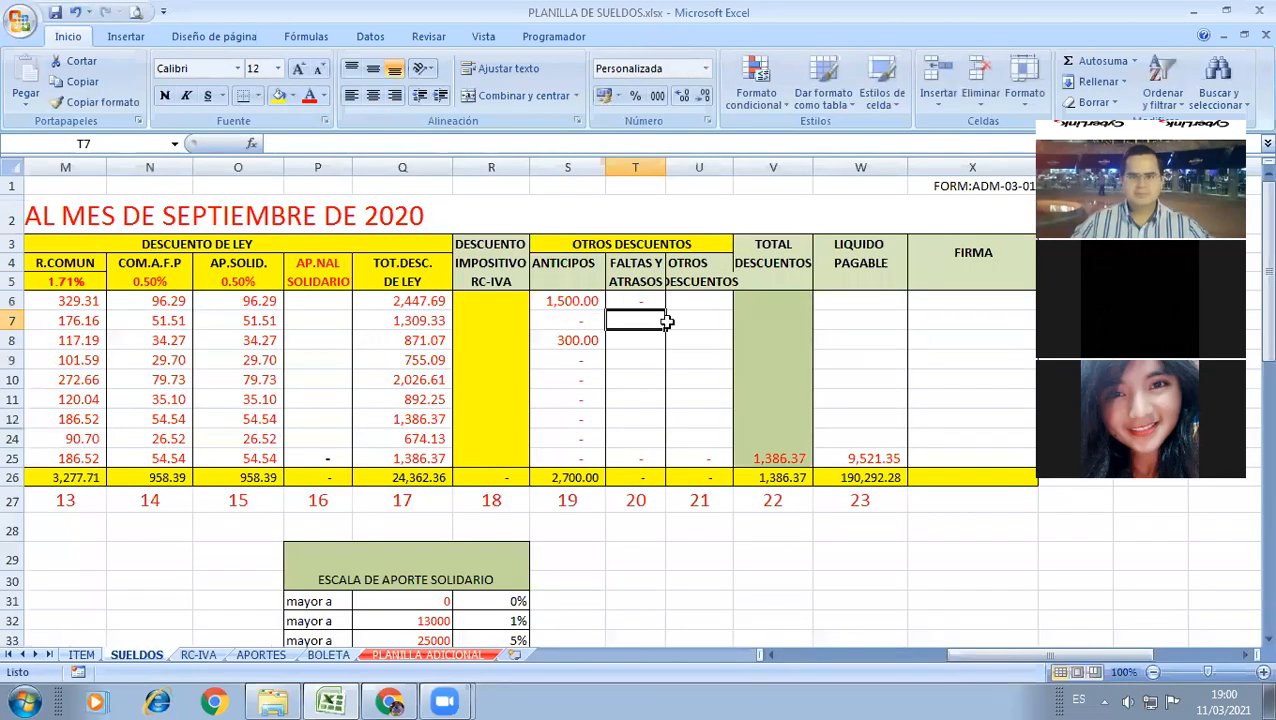
pyautogui.press('Up')
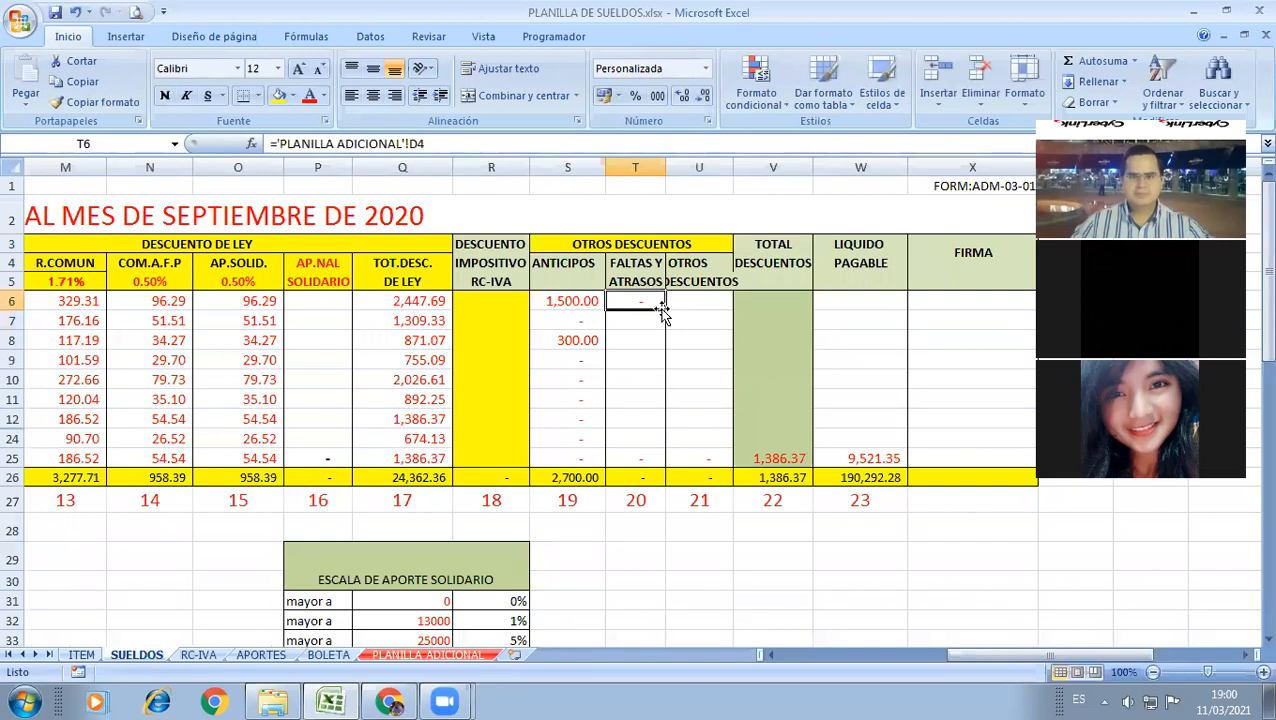
pyautogui.moveTo(664, 311); pyautogui.dragTo(648, 460)
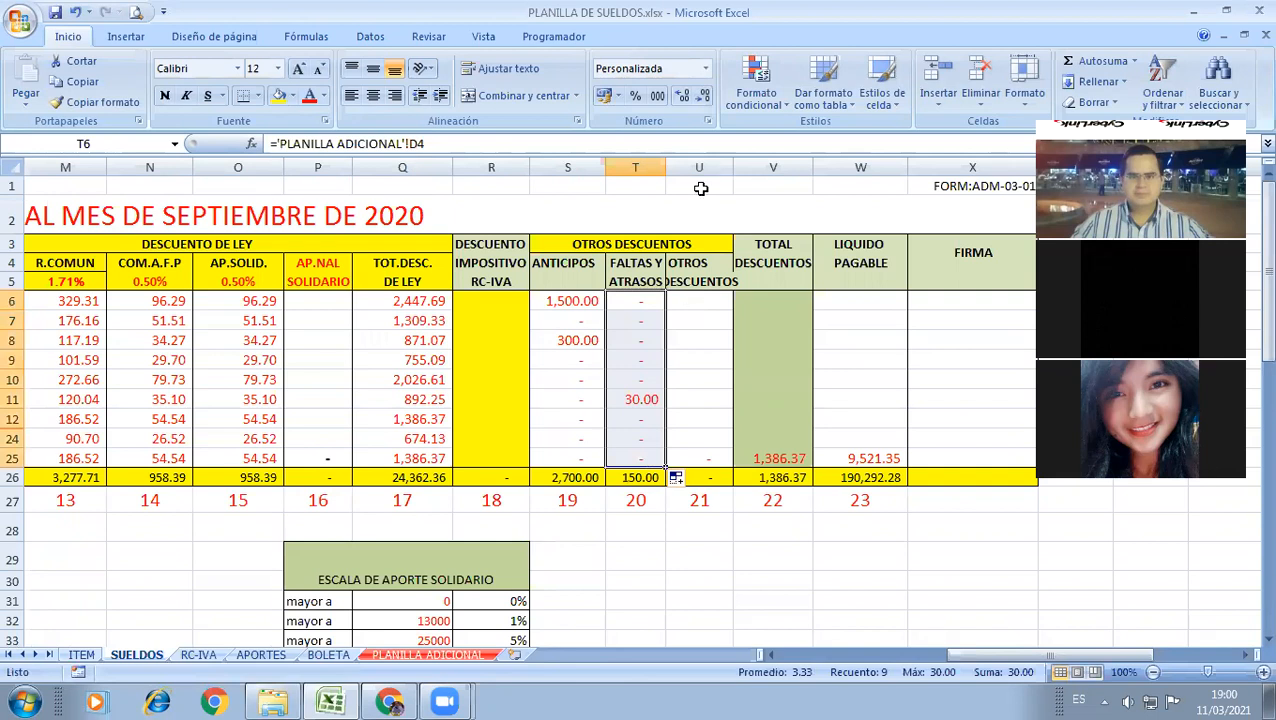
# Step: Widen column U to fit its header, link U6 to E4 of the PLANILLA ADICIONAL sheet and copy the formula down to U25
pyautogui.press('Right')
pyautogui.moveTo(733, 186); pyautogui.dragTo(748, 186)
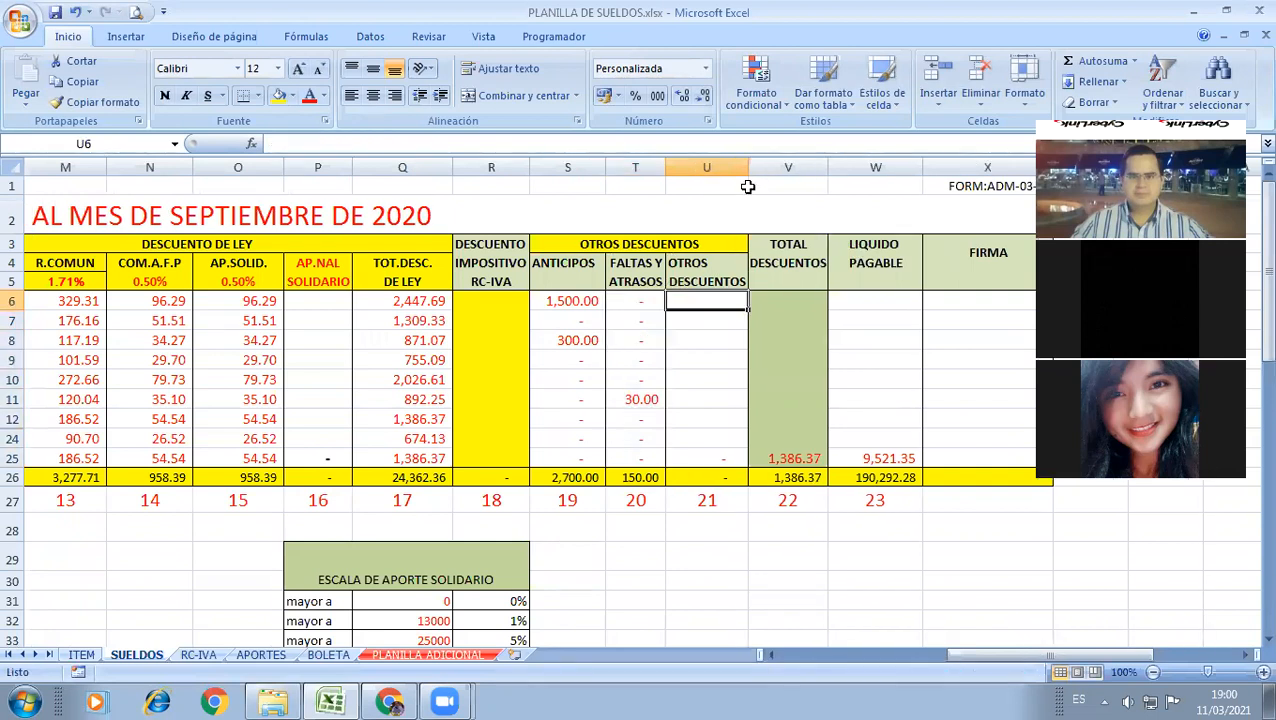
pyautogui.write('=')
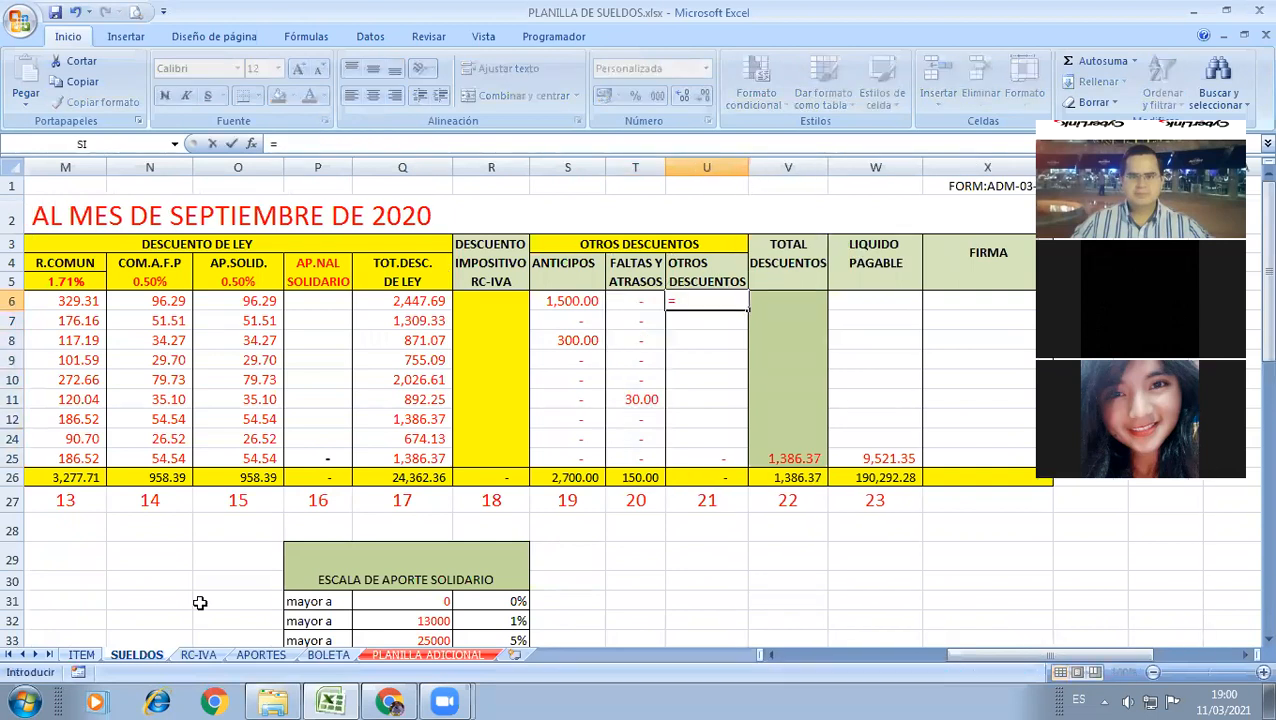
pyautogui.click(398, 652)
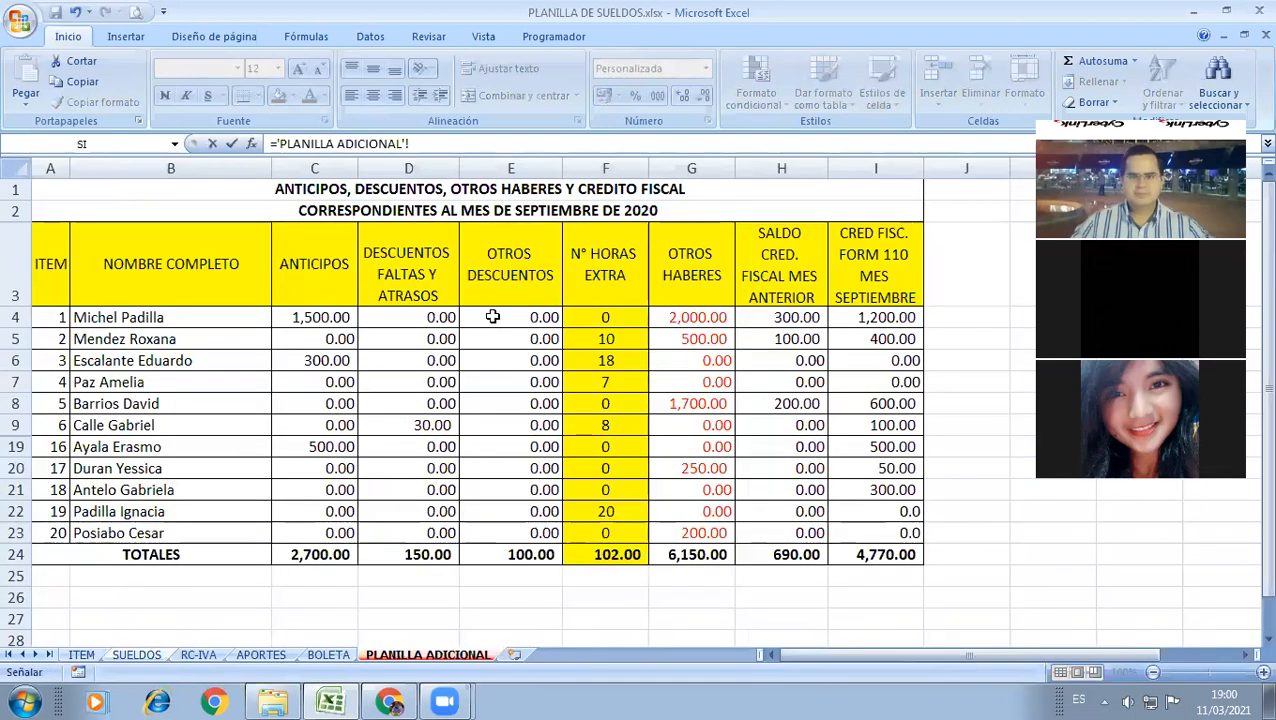
pyautogui.click(492, 317)
pyautogui.press('Return')
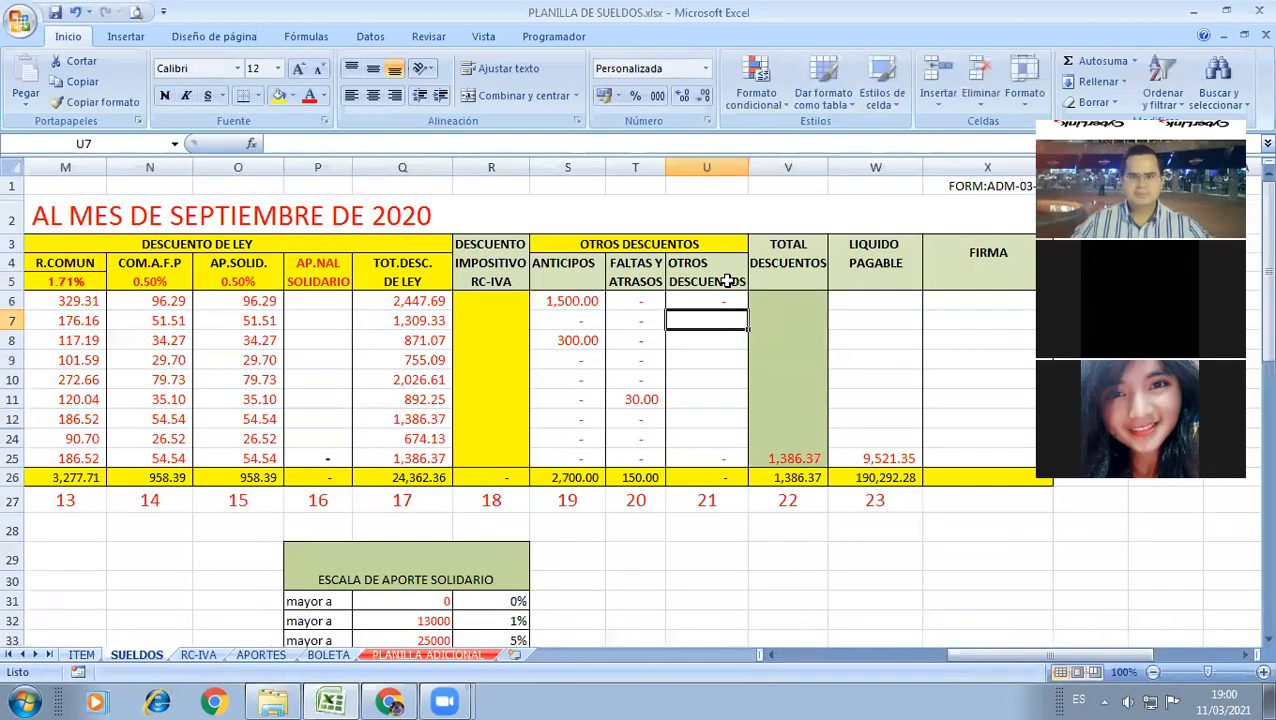
pyautogui.press('Up')
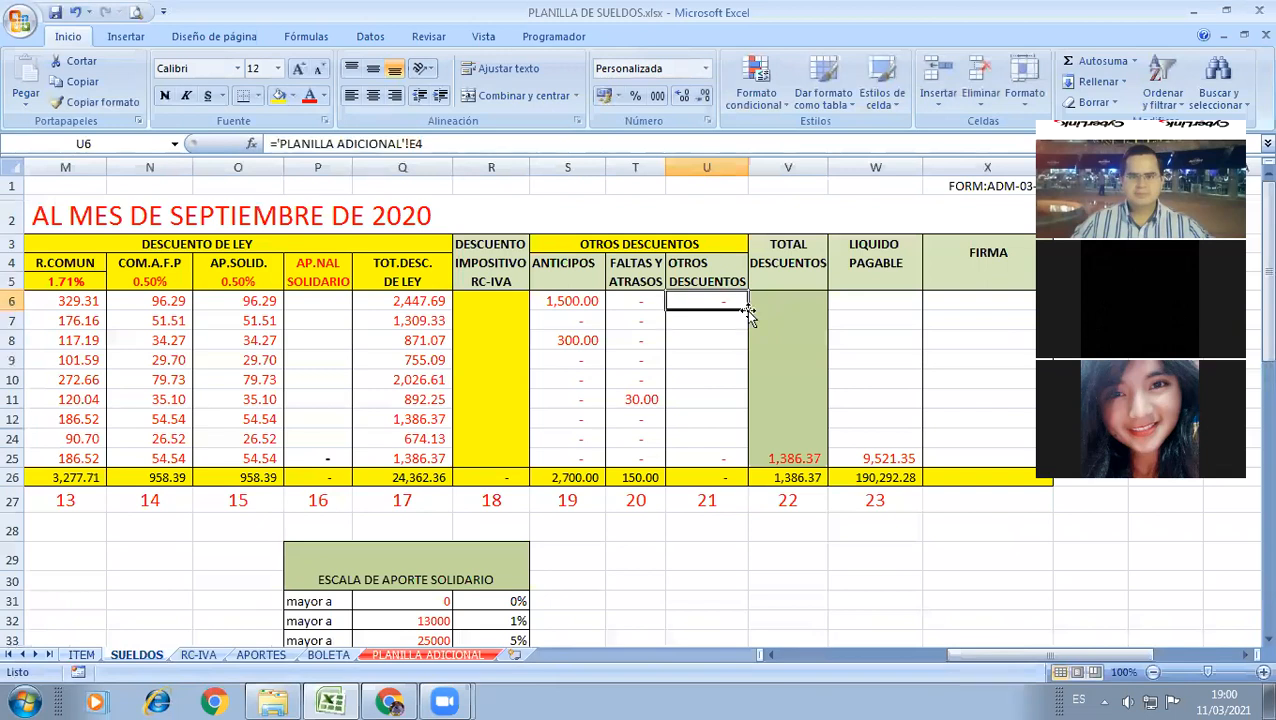
pyautogui.moveTo(746, 310); pyautogui.dragTo(746, 462)
pyautogui.click(701, 401)
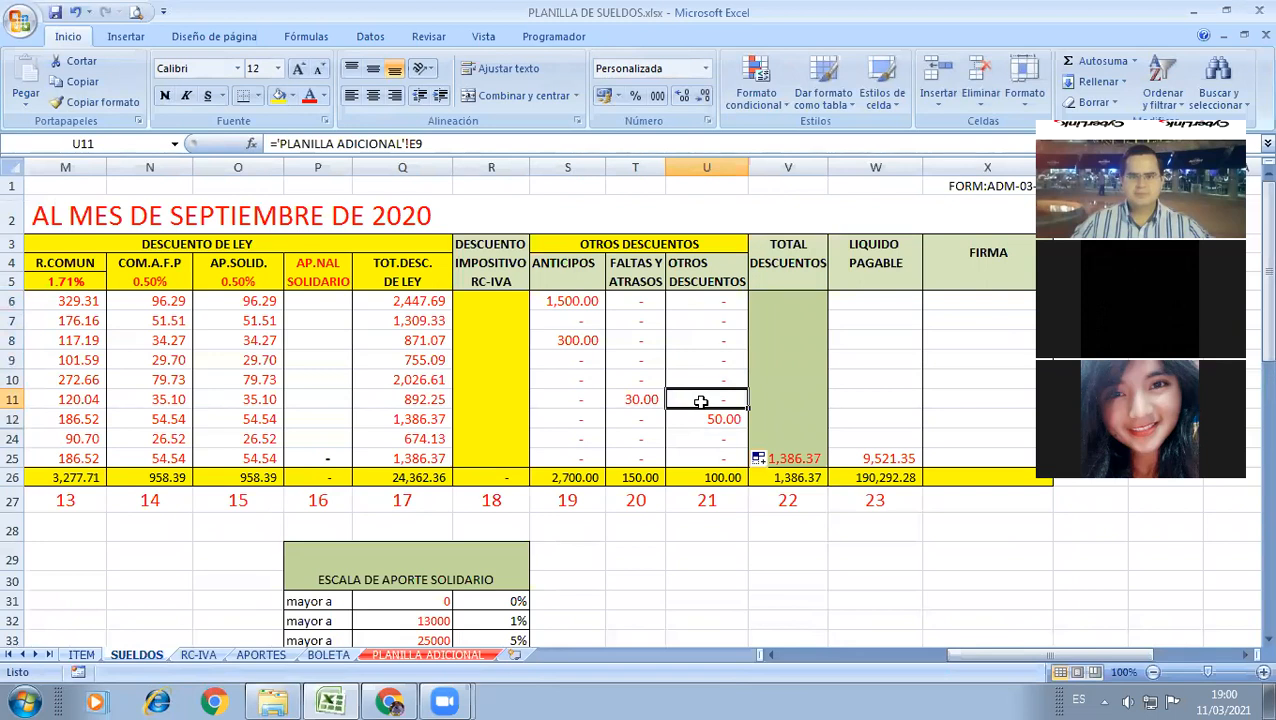
# Step: Total the discounts in V6 with =SUMA(Q6:U6) and copy the formula down the TOTAL DESCUENTOS column to V24
pyautogui.click(792, 301)
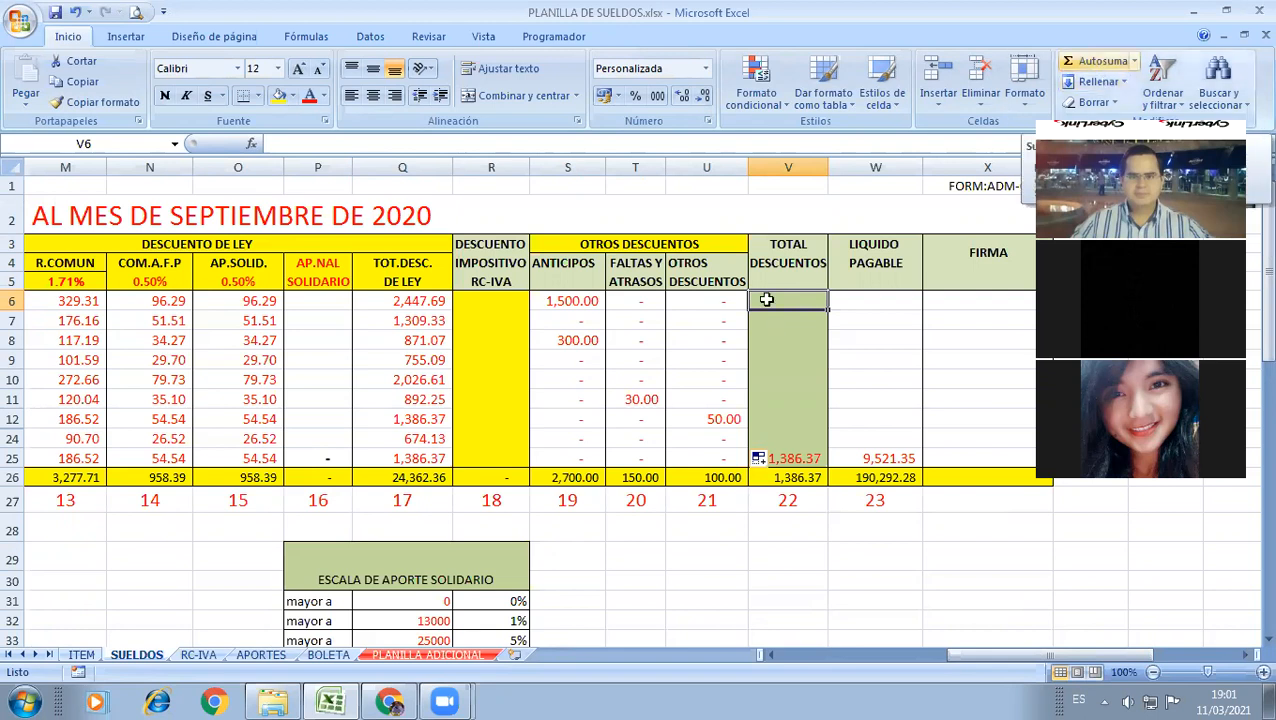
pyautogui.write('=su')
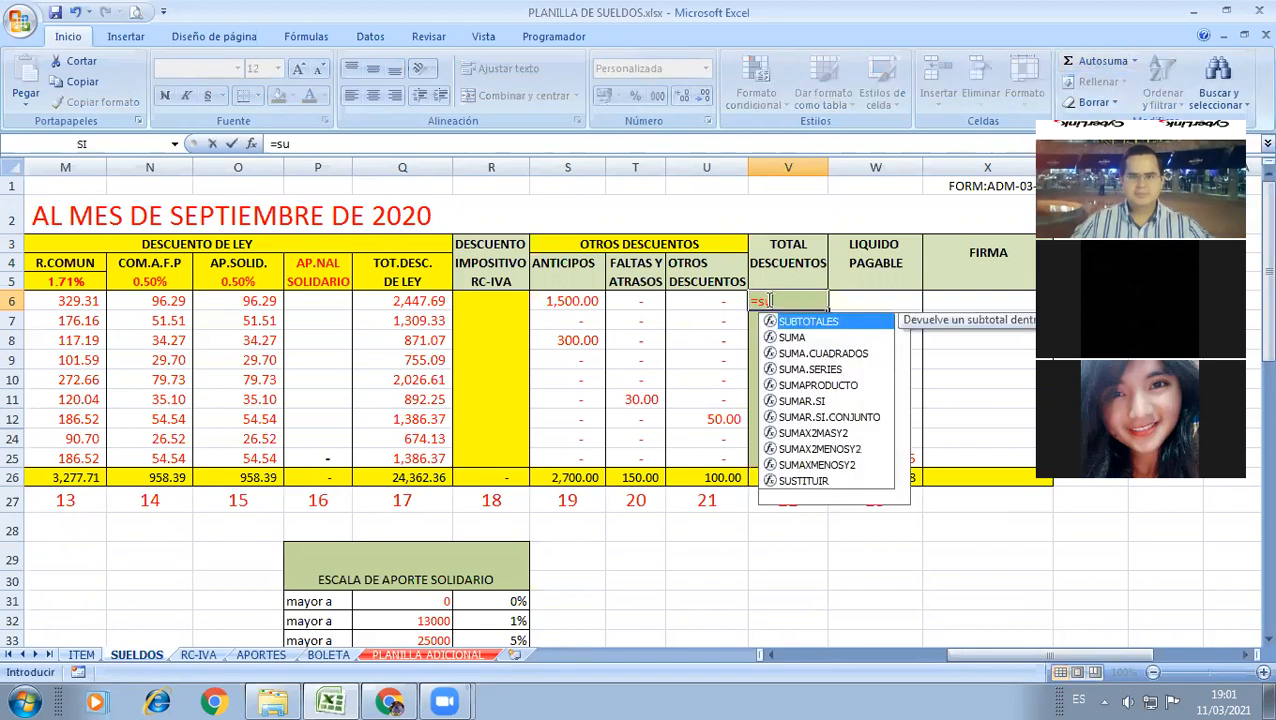
pyautogui.press('BackSpace')
pyautogui.press('BackSpace')
pyautogui.write('SUMA(')
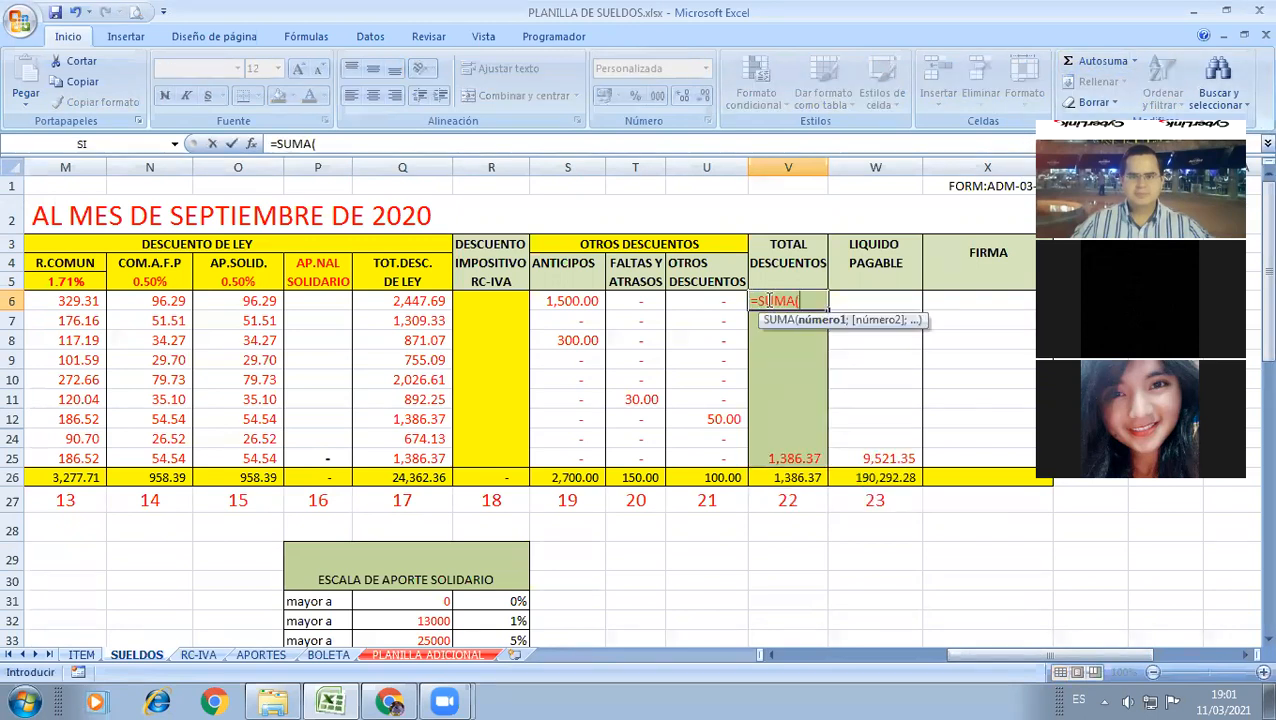
pyautogui.click(414, 297)
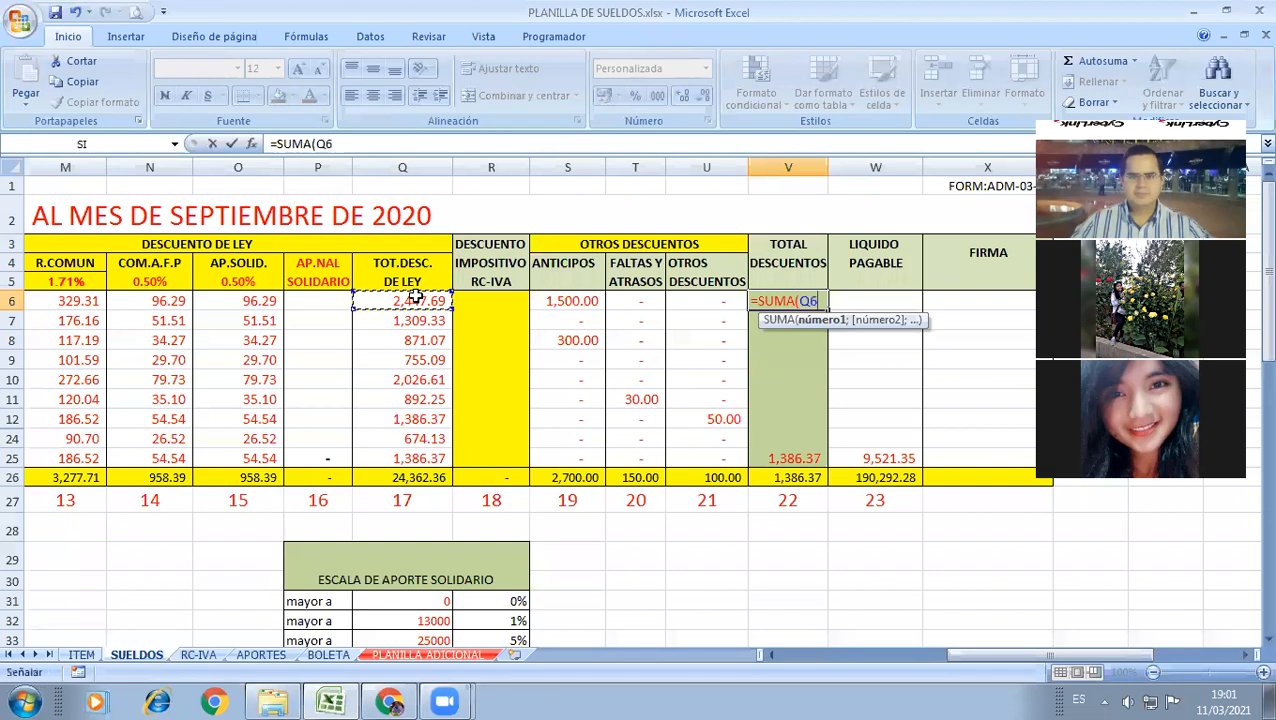
pyautogui.moveTo(414, 297); pyautogui.dragTo(692, 303)
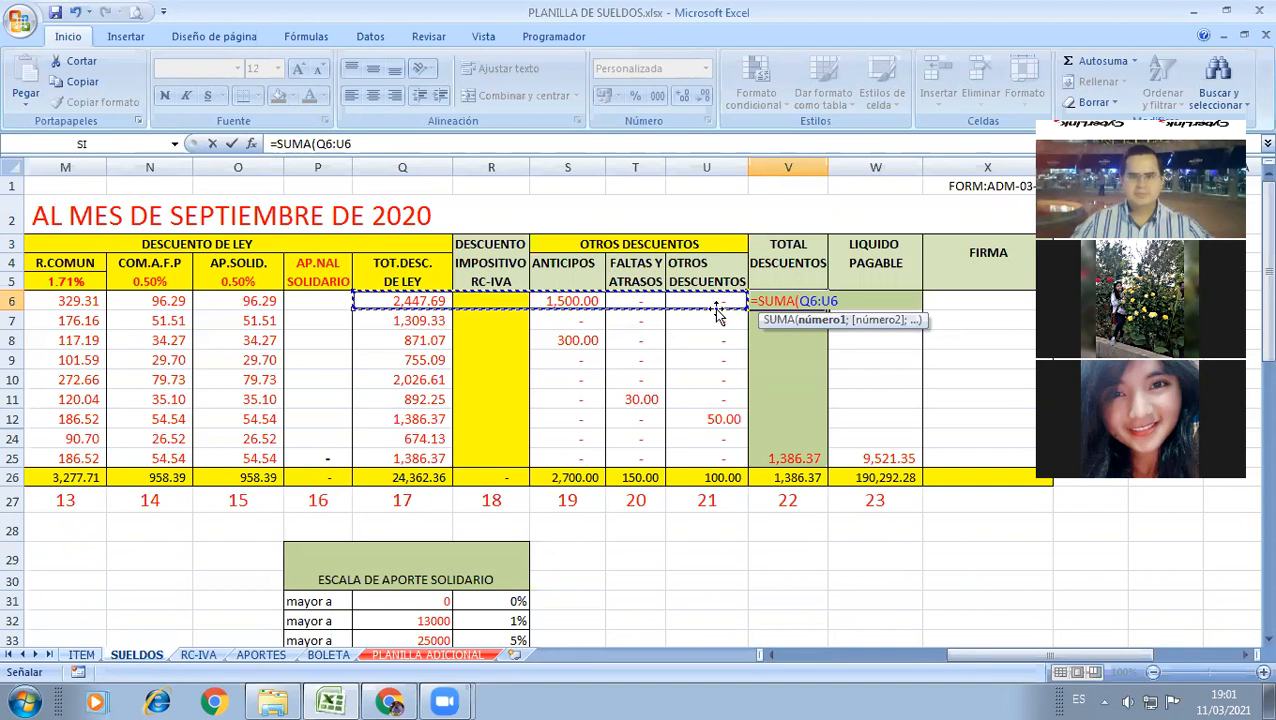
pyautogui.press('Return')
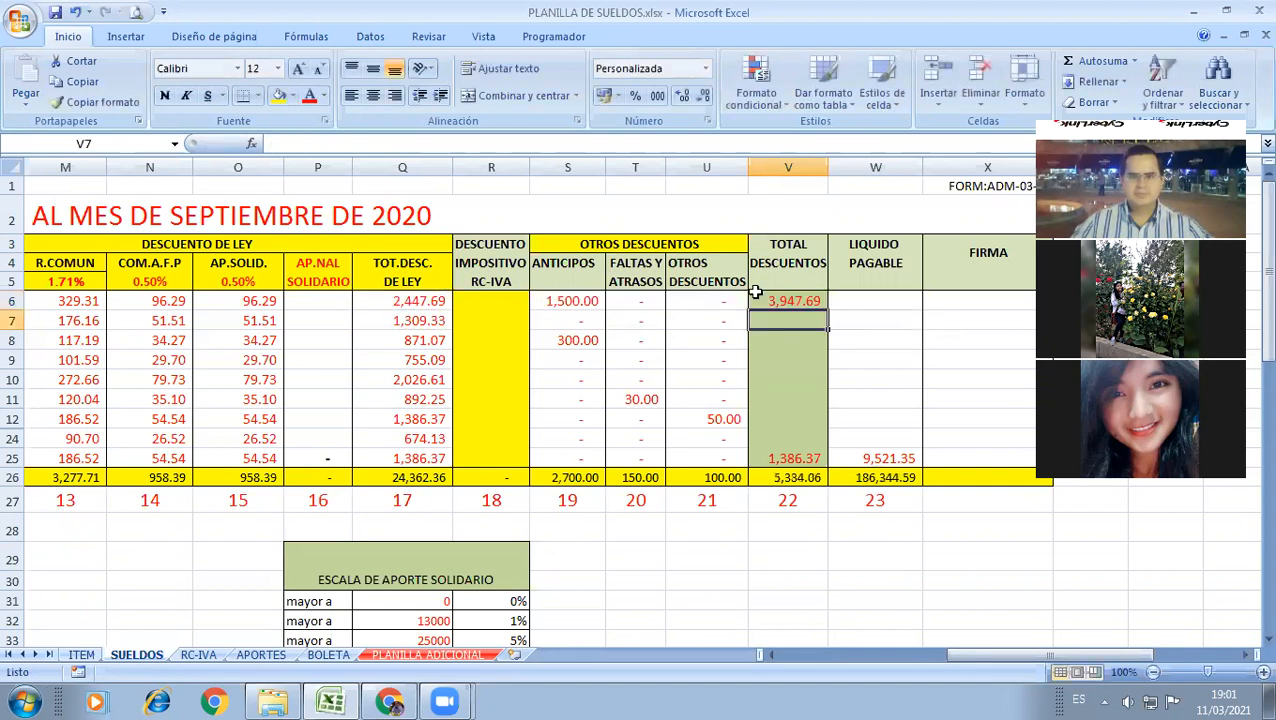
pyautogui.click(822, 304)
pyautogui.doubleClick(828, 310)
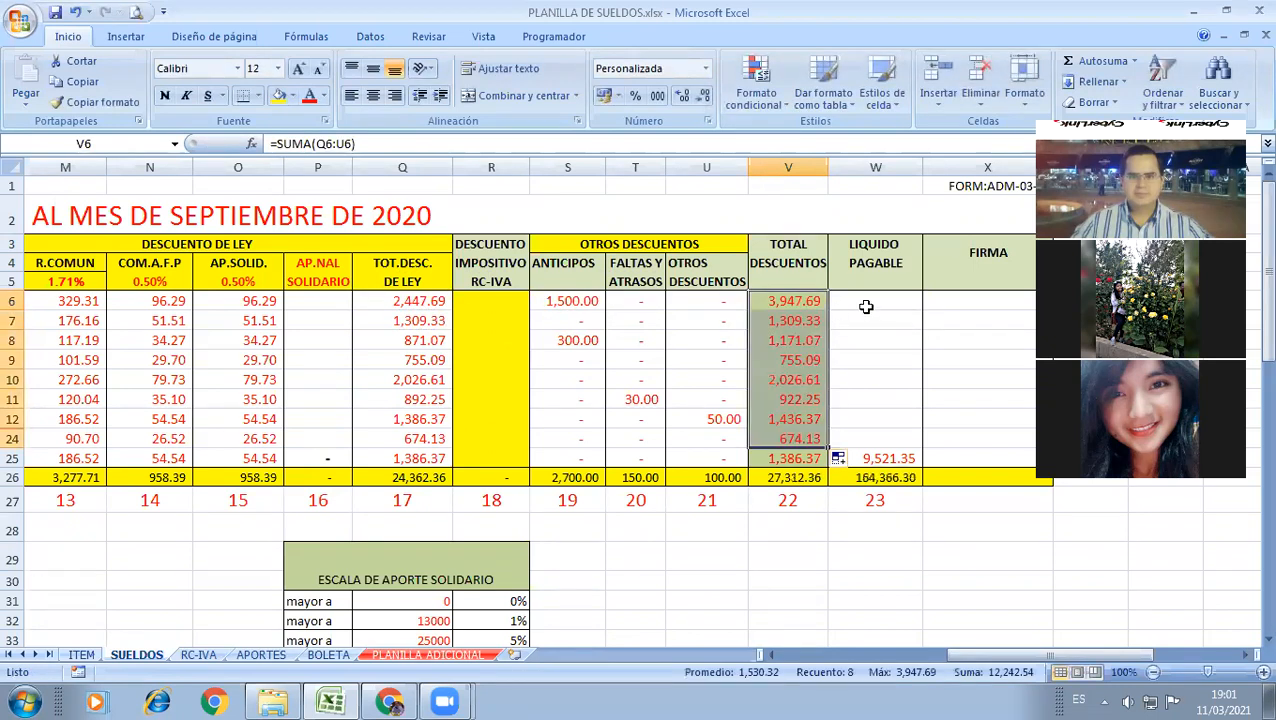
# Step: Calculate the LIQUIDO PAGABLE in W6 as total earned minus total discounts with =K6-V6
pyautogui.click(866, 311)
pyautogui.write('=')
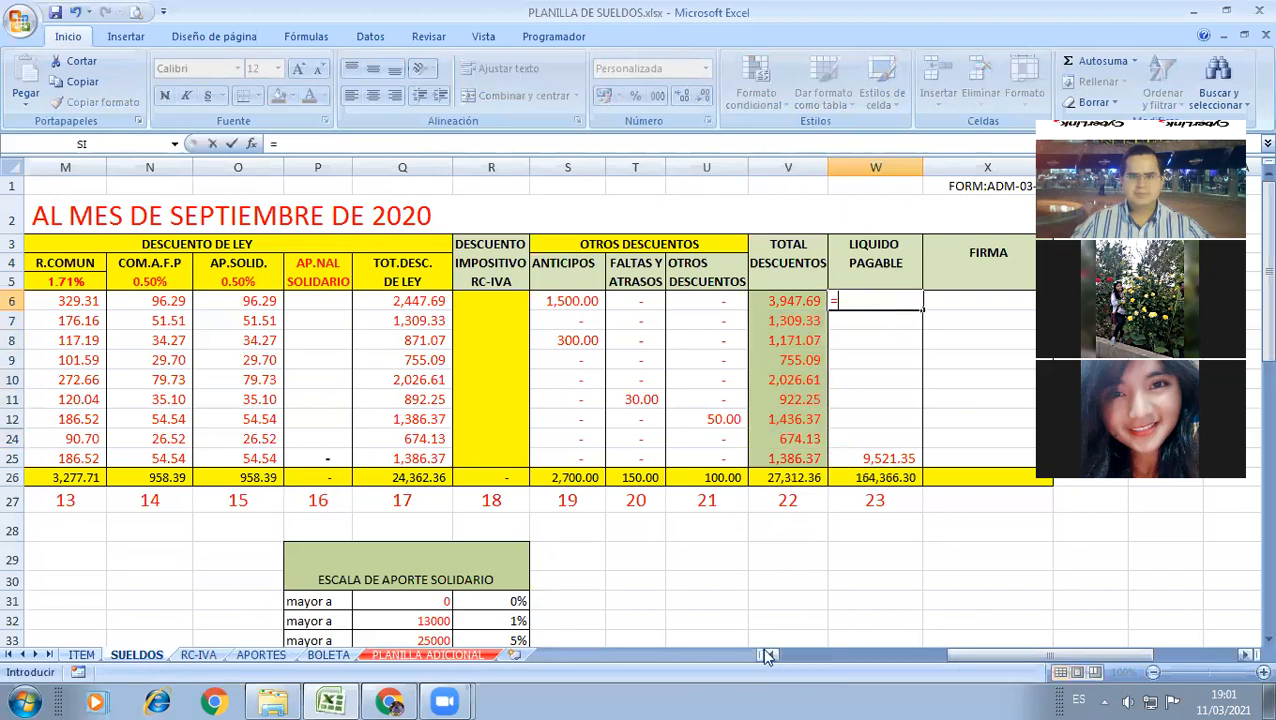
pyautogui.click(766, 655)
pyautogui.click(766, 655)
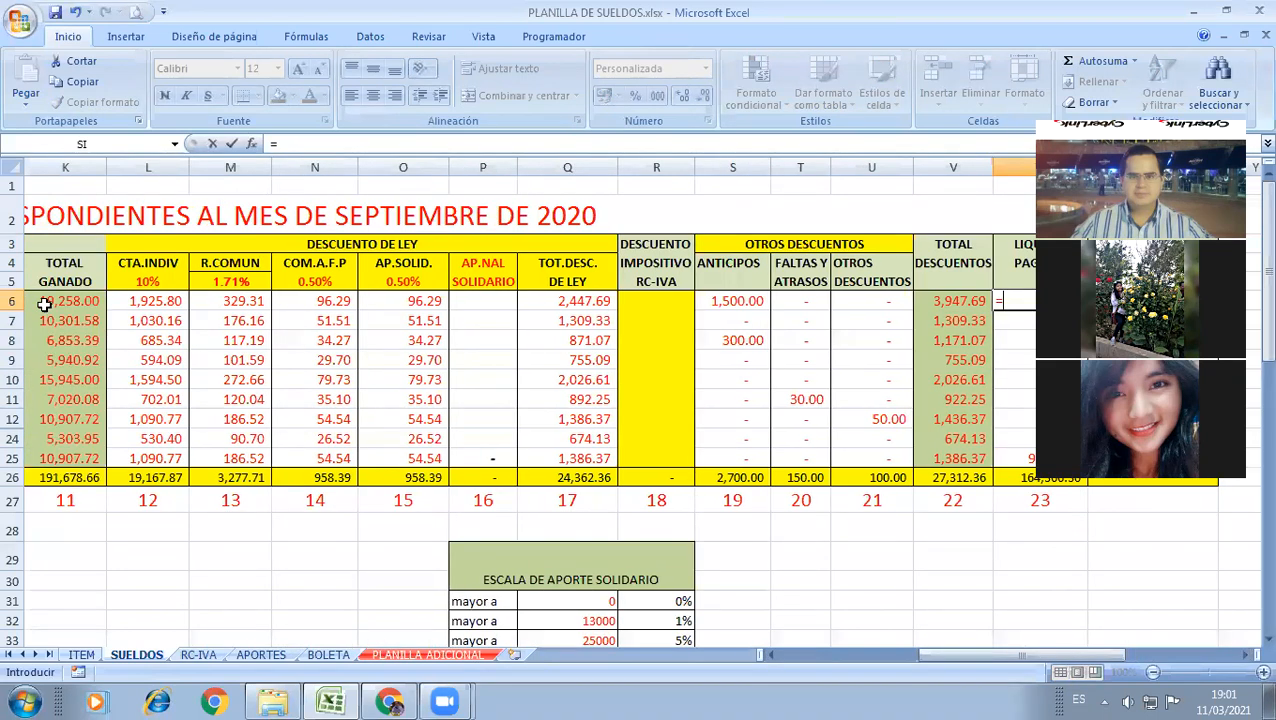
pyautogui.click(44, 305)
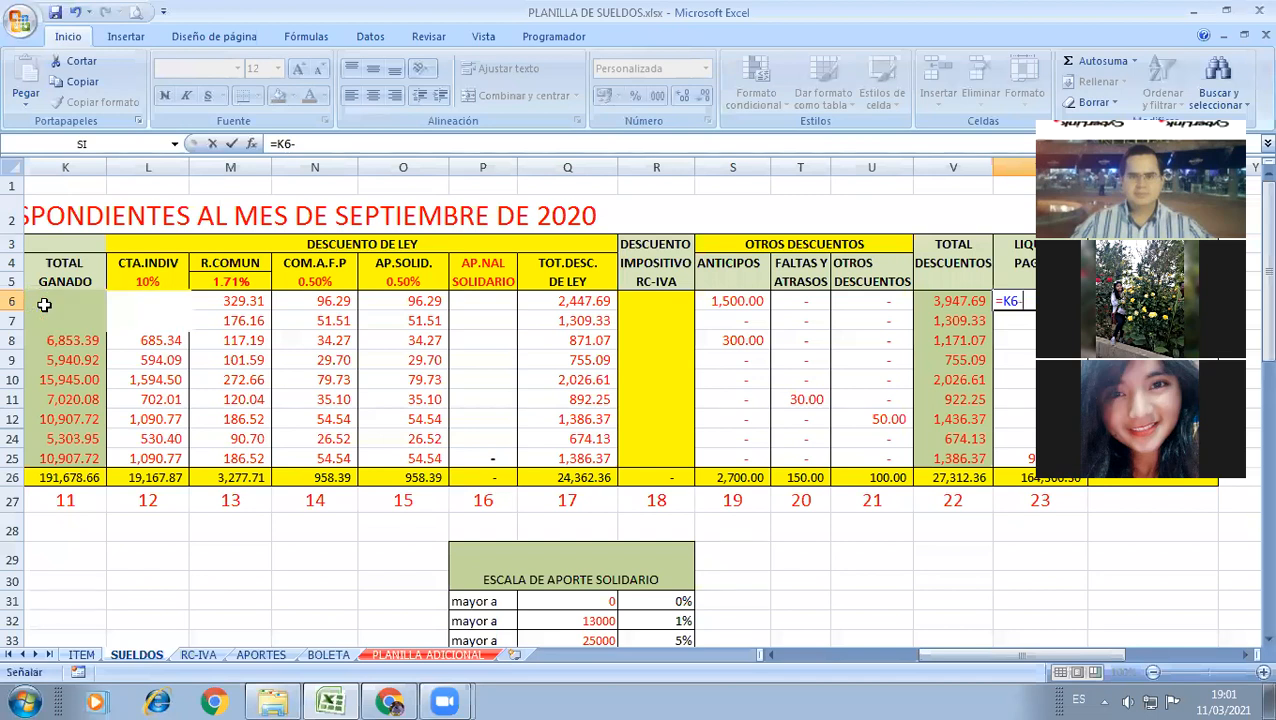
pyautogui.write('-')
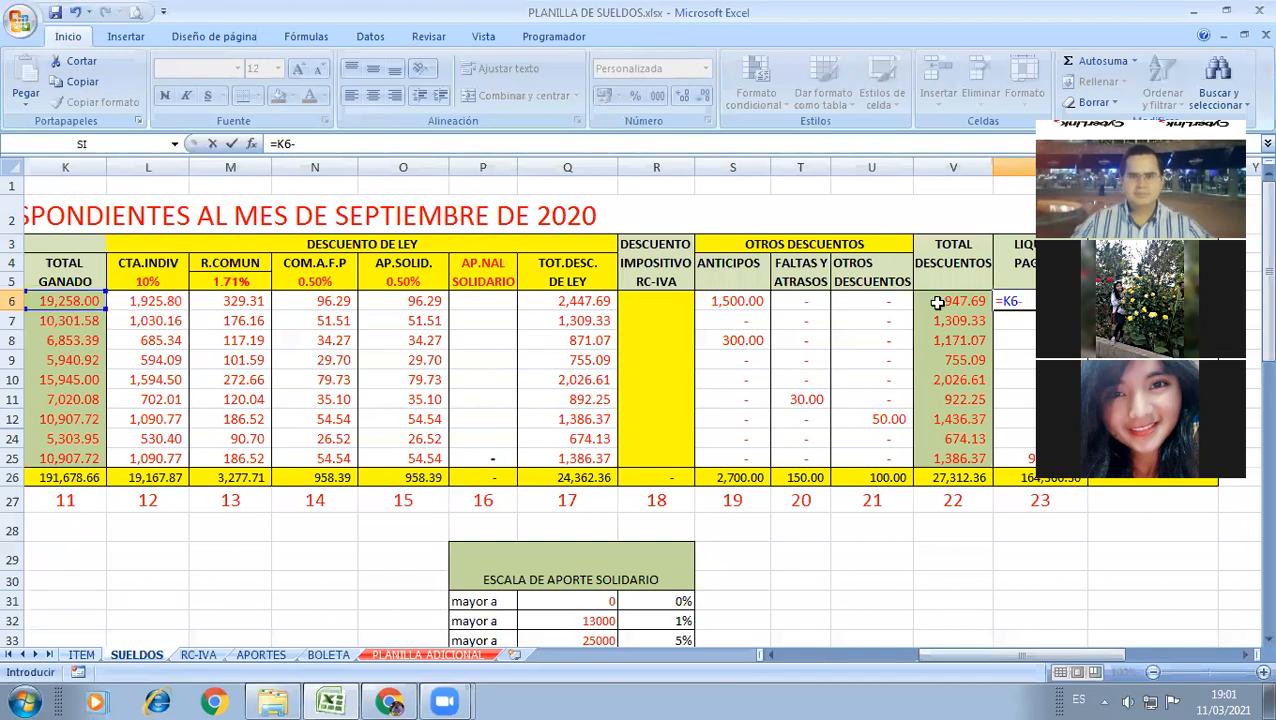
pyautogui.click(938, 302)
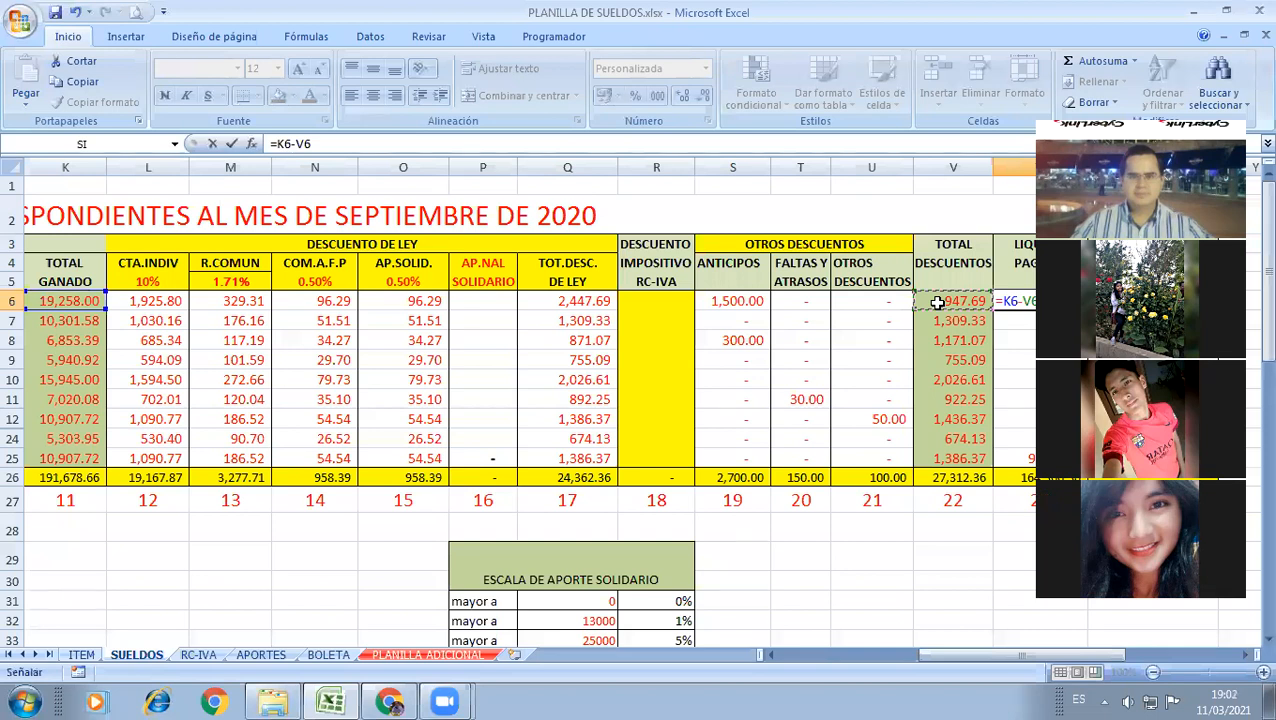
pyautogui.press('Return')
# Step: Copy the W6 net pay formula down the employee rows of the LIQUIDO PAGABLE column
pyautogui.press('Right')
pyautogui.press('Right')
pyautogui.press('Right')
pyautogui.press('Right')
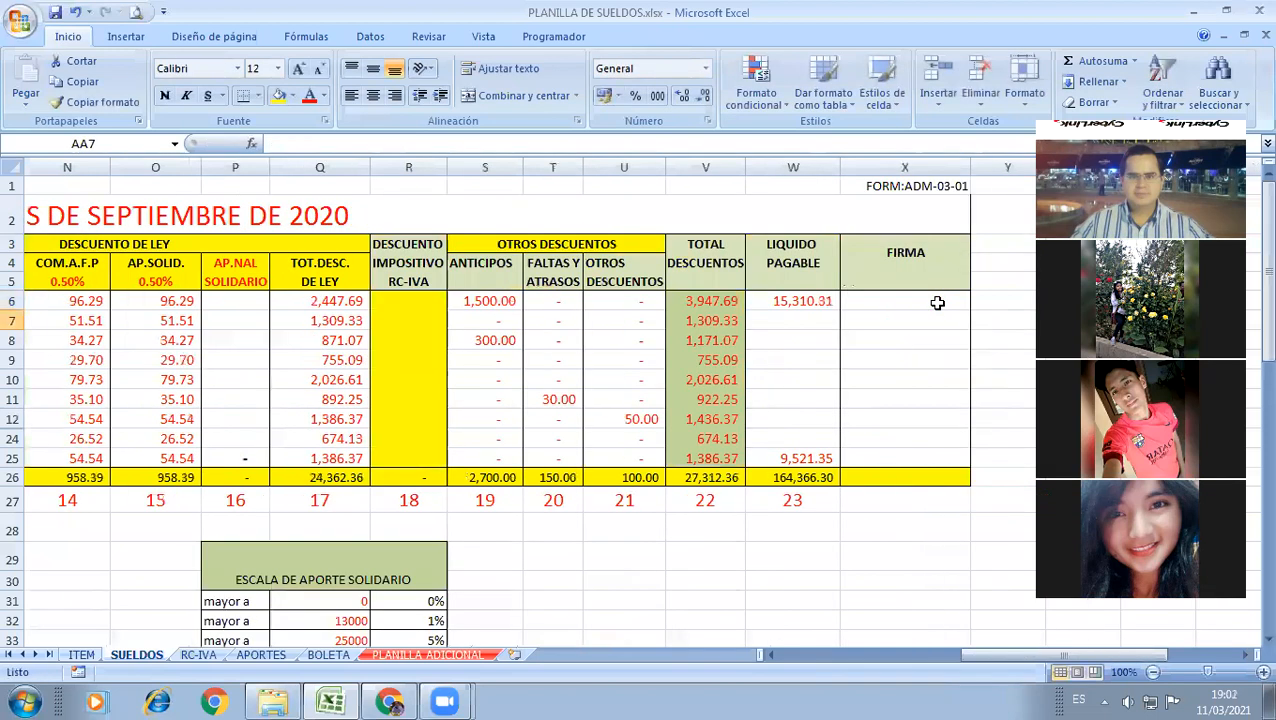
pyautogui.click(828, 300)
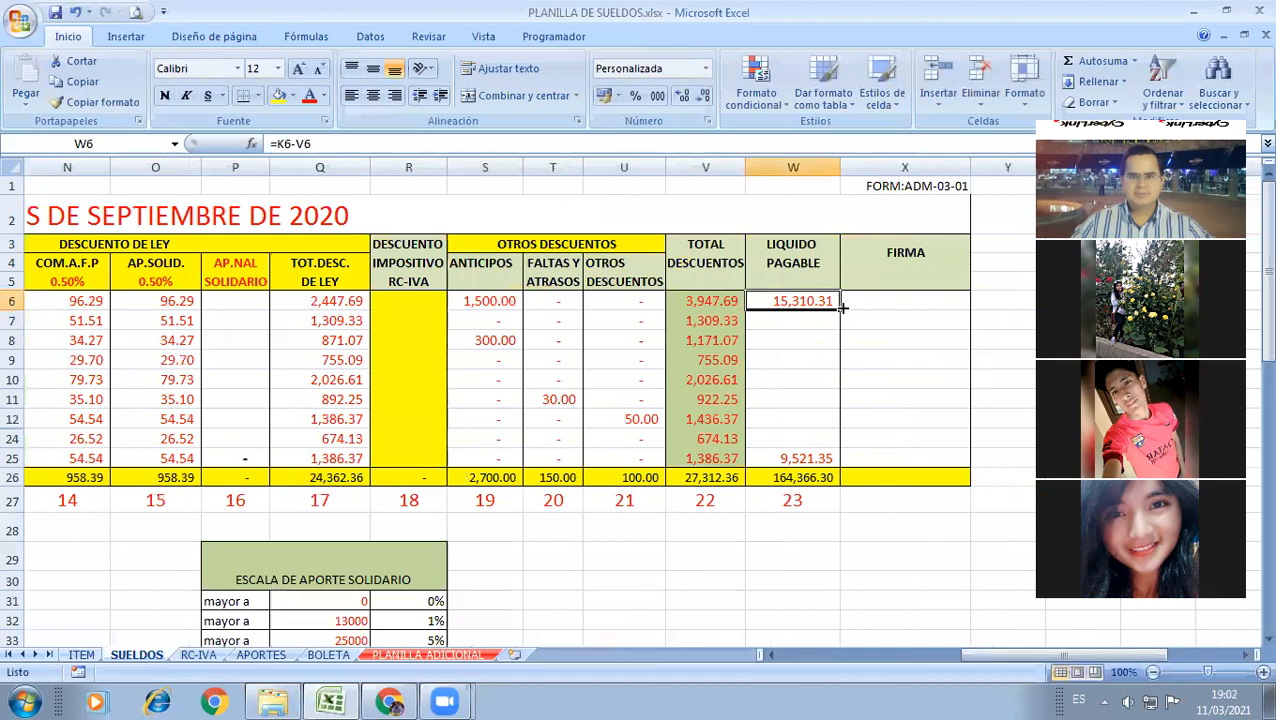
pyautogui.doubleClick(840, 310)
pyautogui.click(917, 334)
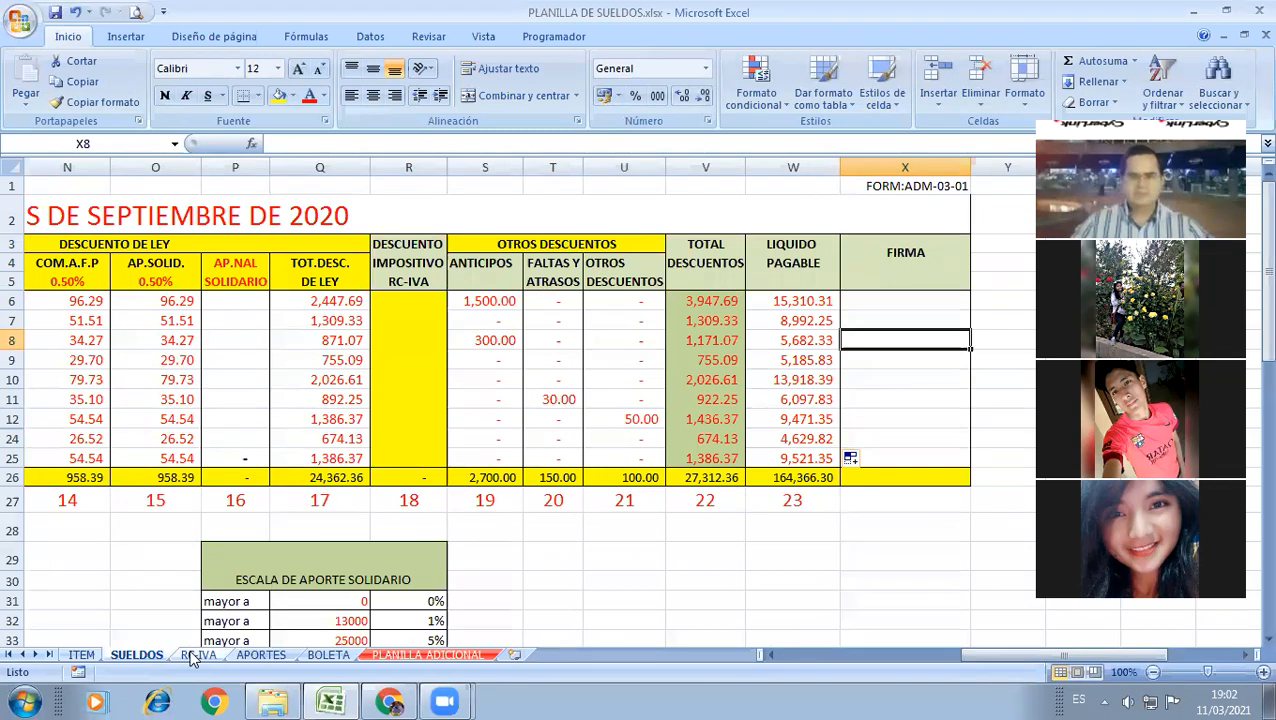
# Step: Review the RC-IVA tax discount cells from R6 to R25 on SUELDOS and open the RC-IVA sheet
pyautogui.moveTo(400, 300); pyautogui.dragTo(397, 462)
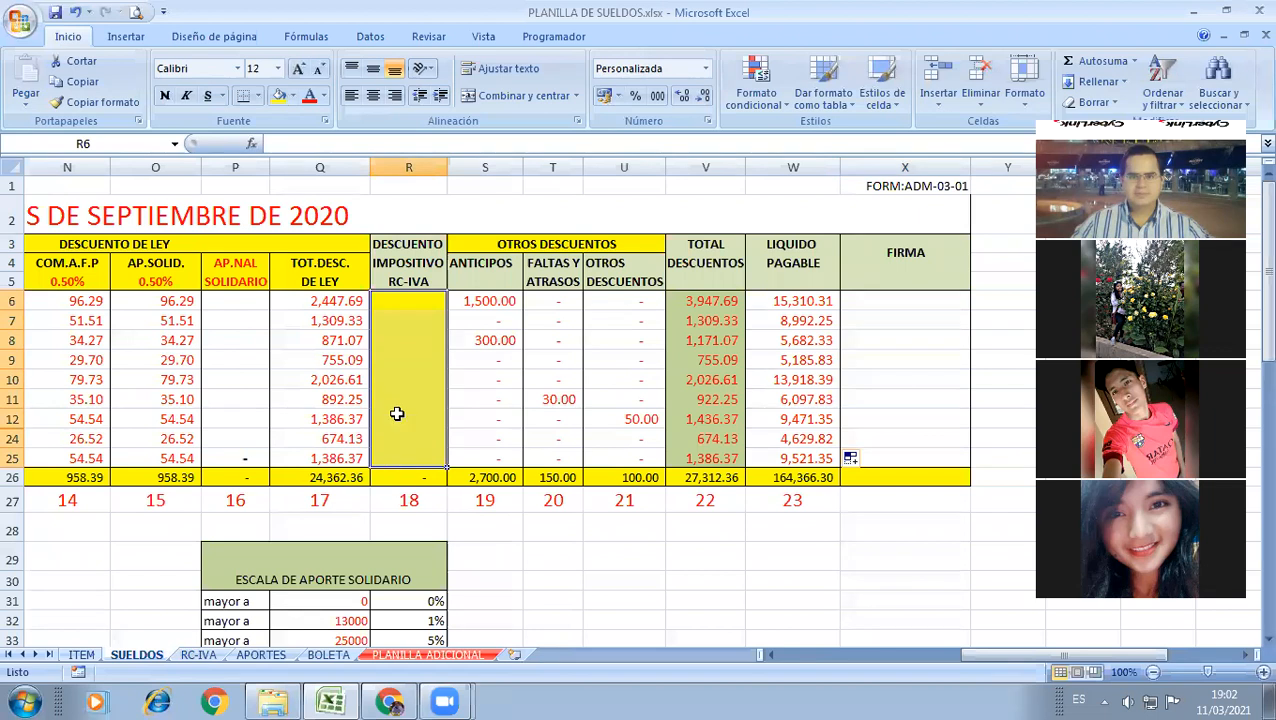
pyautogui.click(396, 364)
pyautogui.click(422, 306)
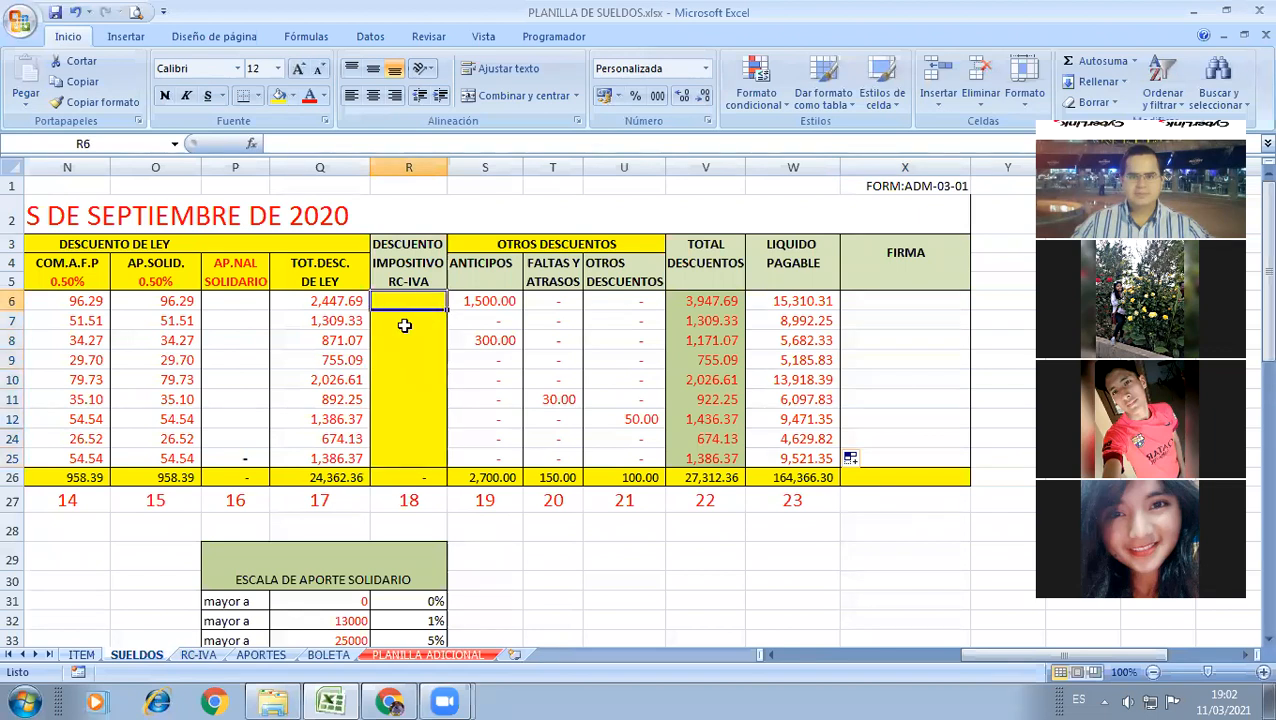
pyautogui.click(407, 366)
pyautogui.click(404, 452)
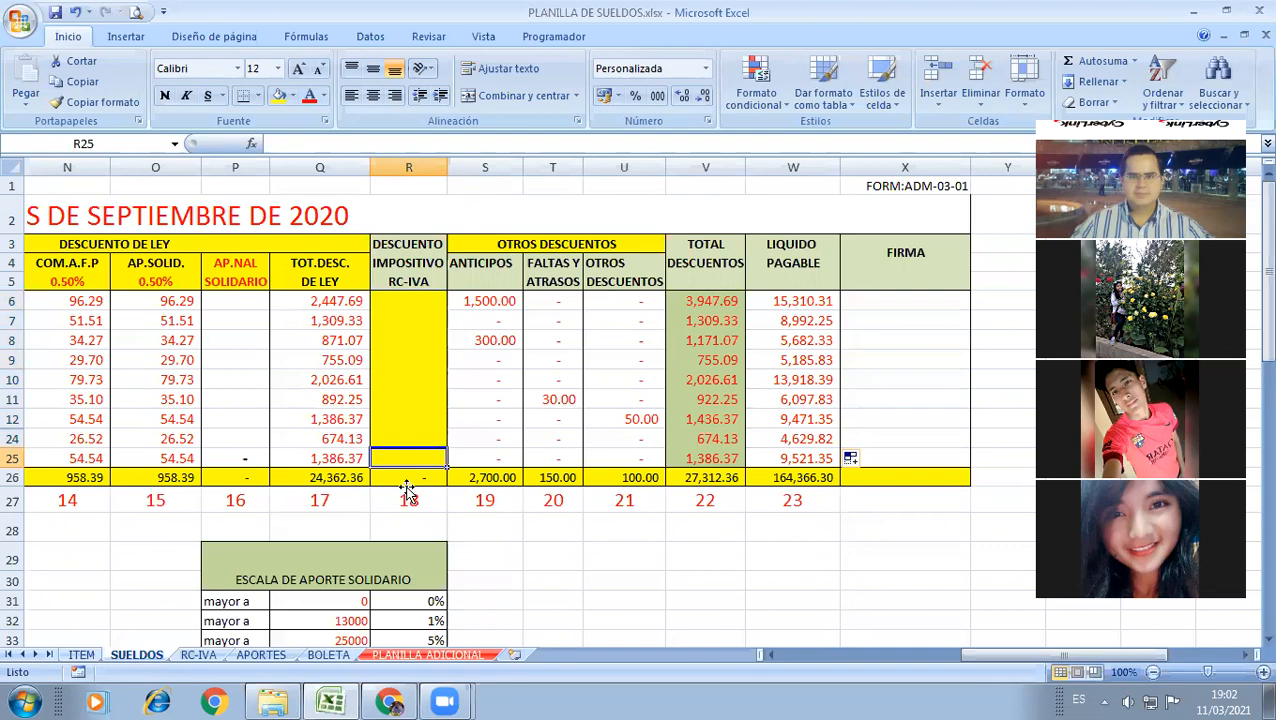
pyautogui.click(408, 495)
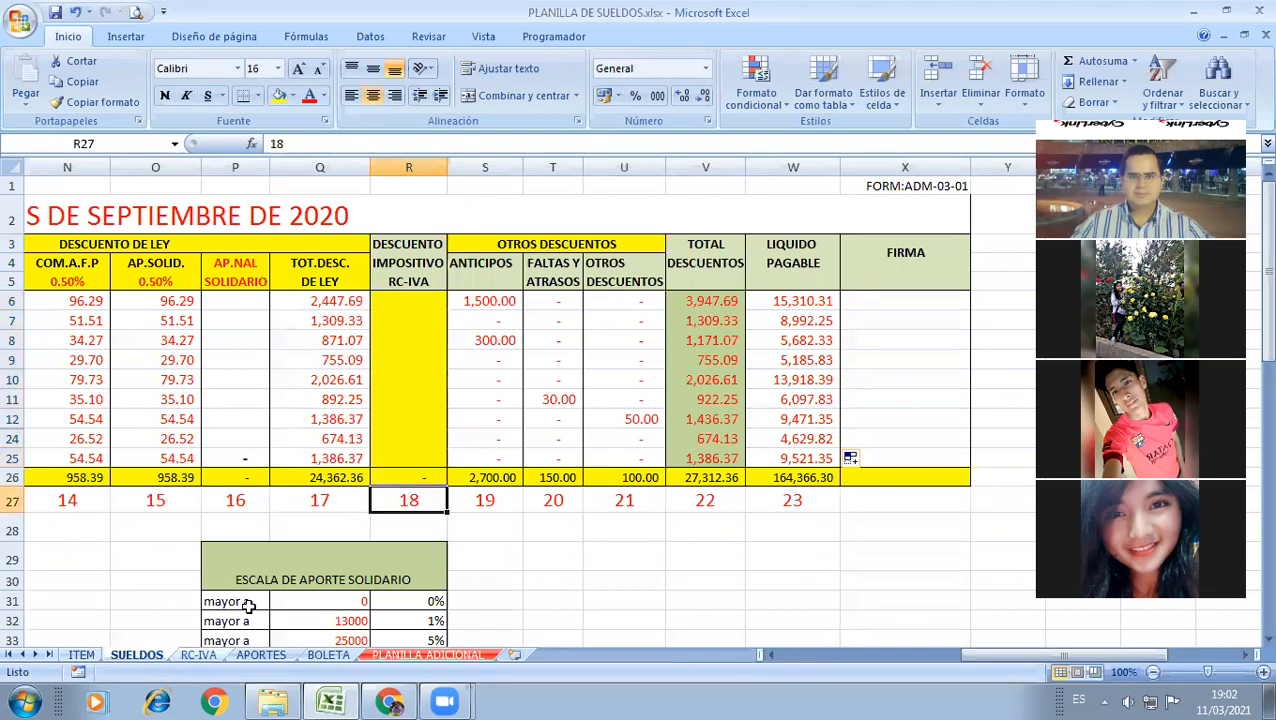
pyautogui.click(198, 654)
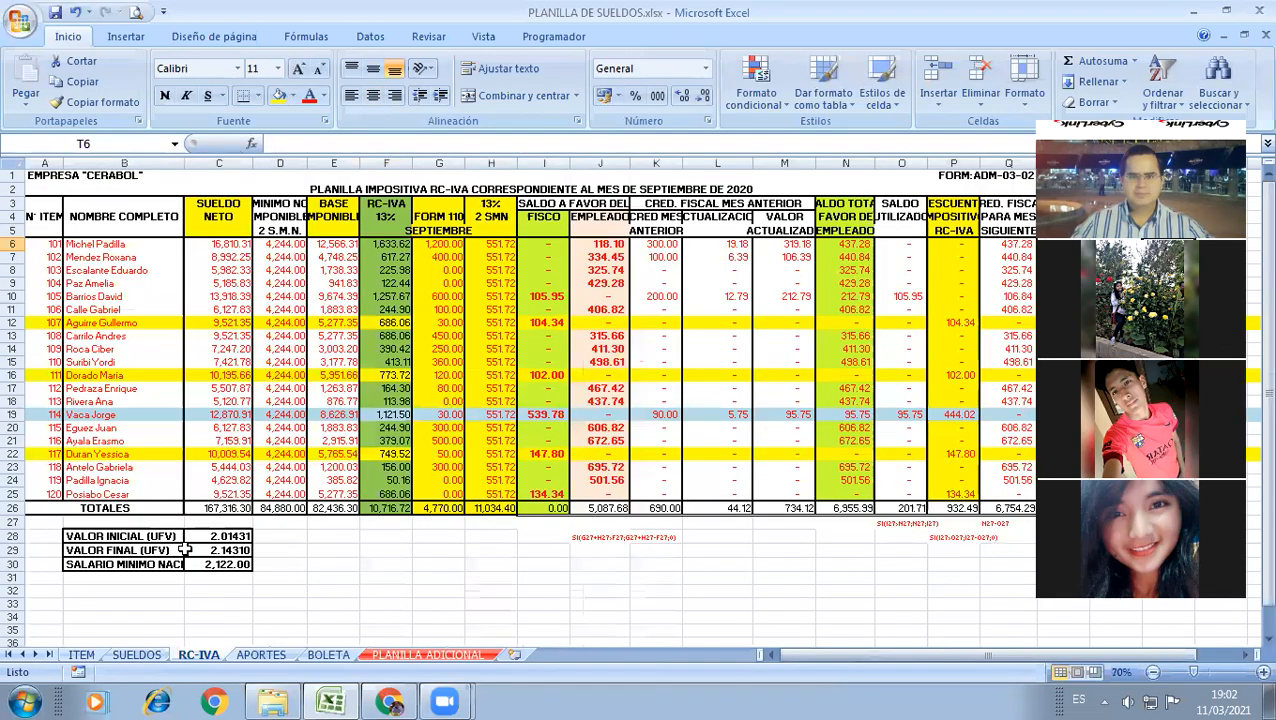
# Step: Hide rows 13 to 21 of the RC-IVA sheet
pyautogui.scroll(1, 185, 549)
pyautogui.scroll(2, 185, 549)
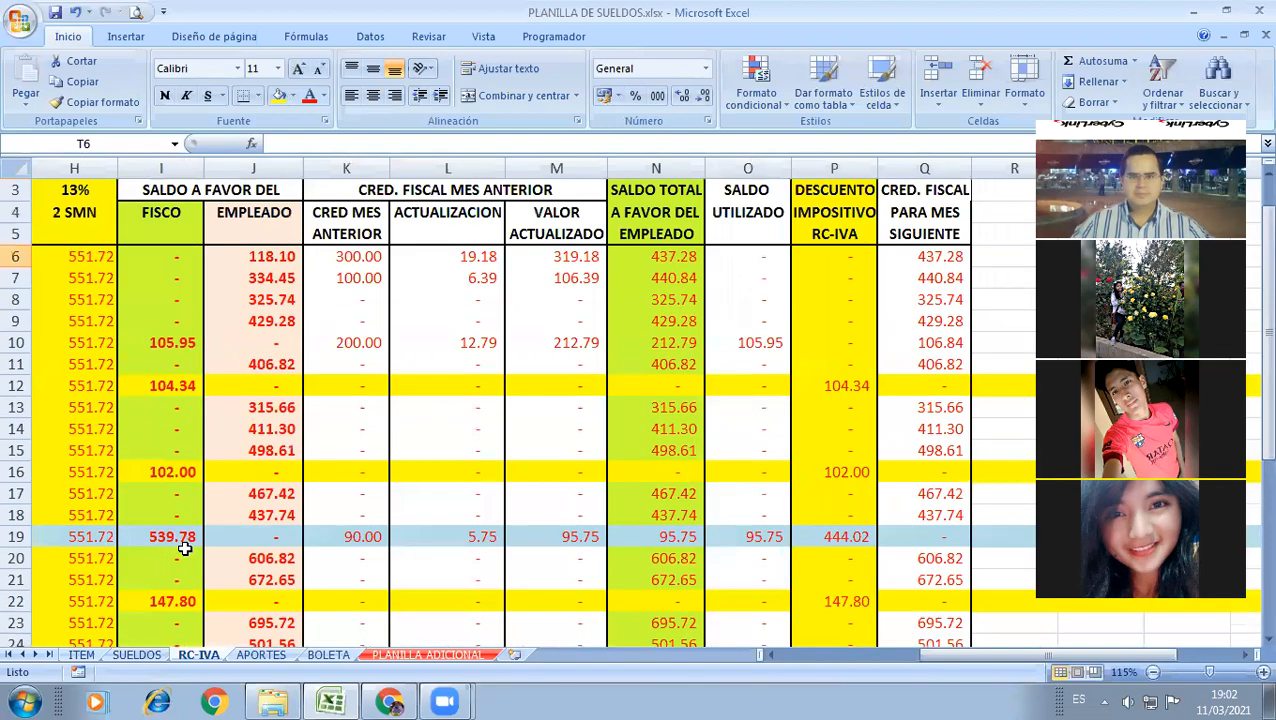
pyautogui.hotkey('ctrl', 'Home')
pyautogui.scroll(-3, 186, 549)
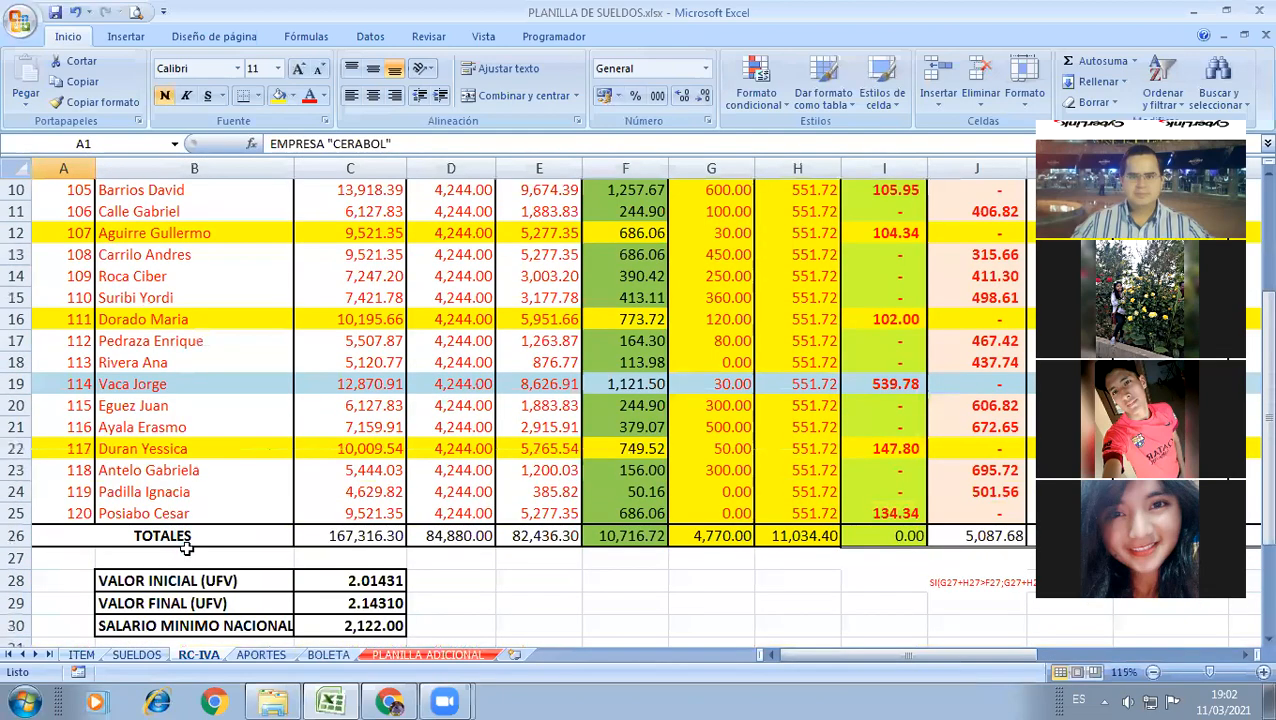
pyautogui.scroll(-1, 186, 549)
pyautogui.scroll(1, 186, 549)
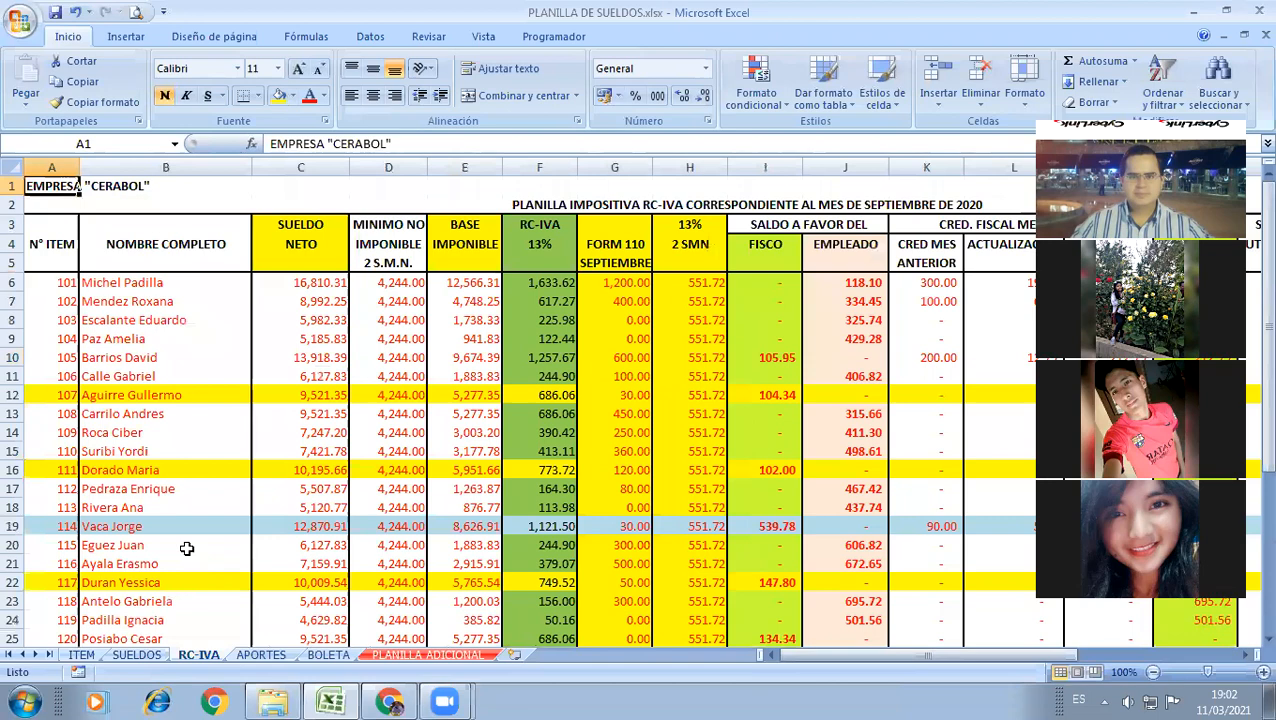
pyautogui.scroll(-1, 139, 413)
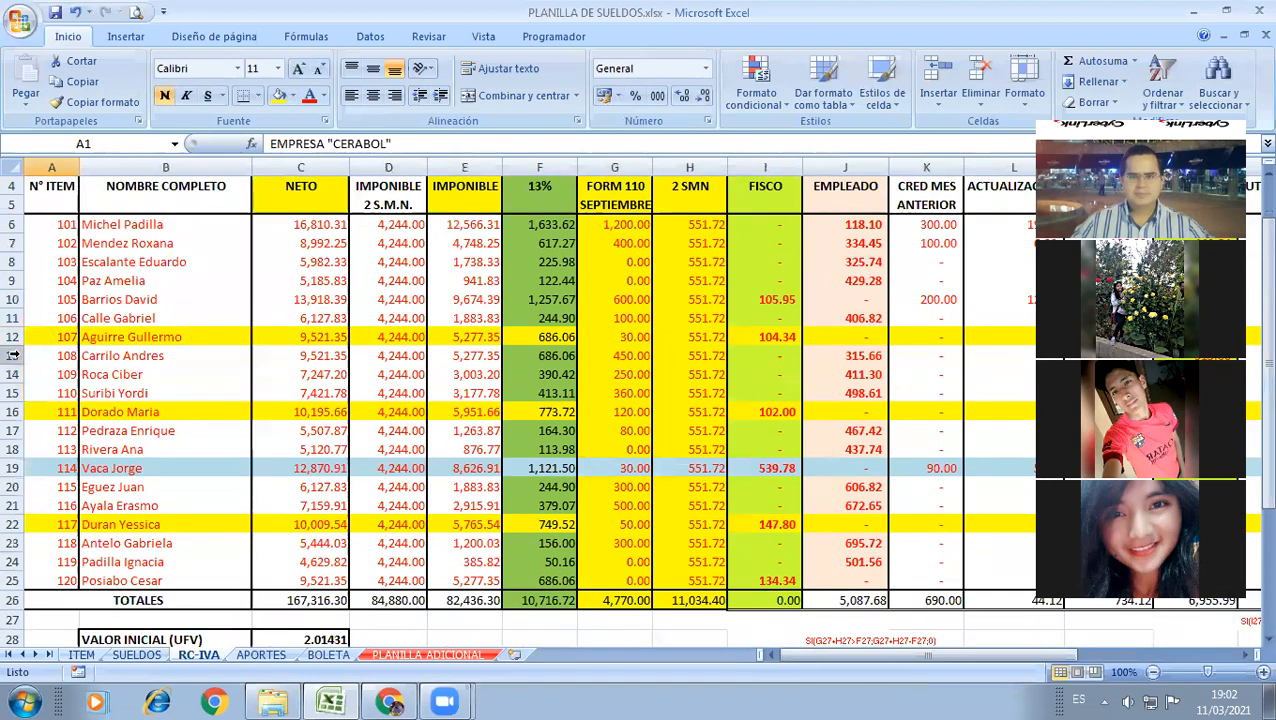
pyautogui.moveTo(14, 355); pyautogui.dragTo(24, 506)
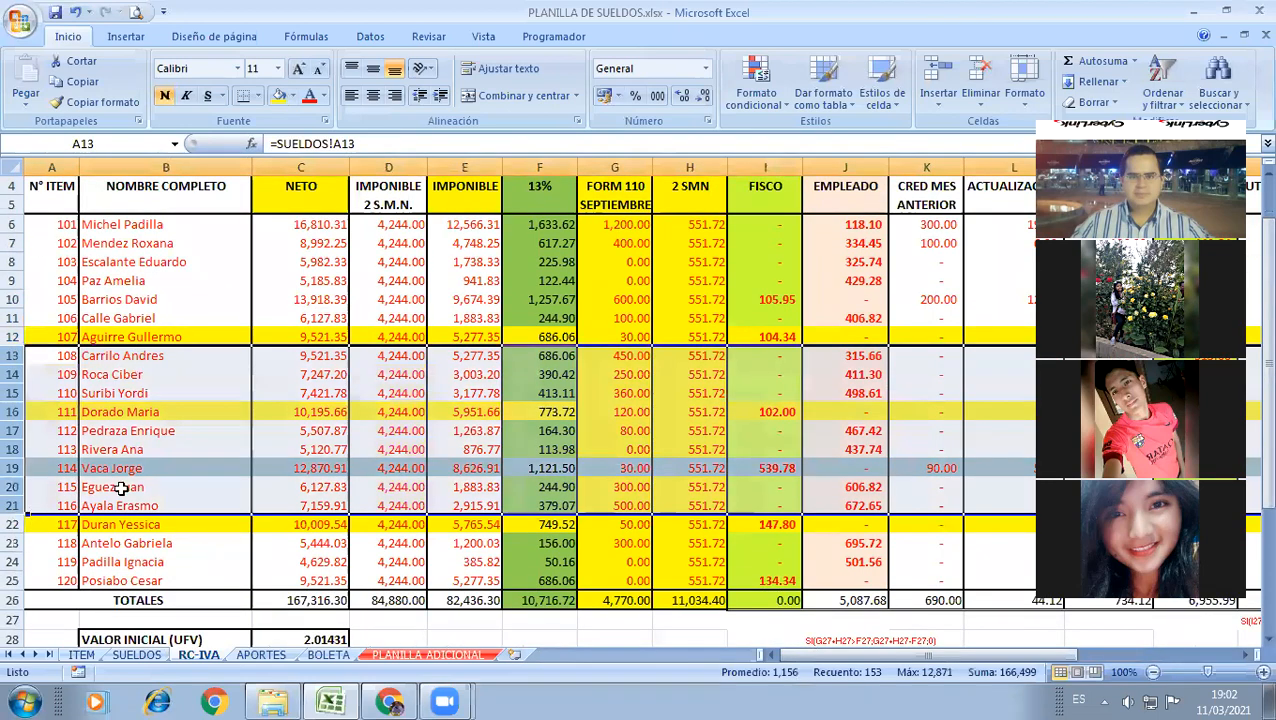
pyautogui.rightClick(152, 480)
pyautogui.click(195, 456)
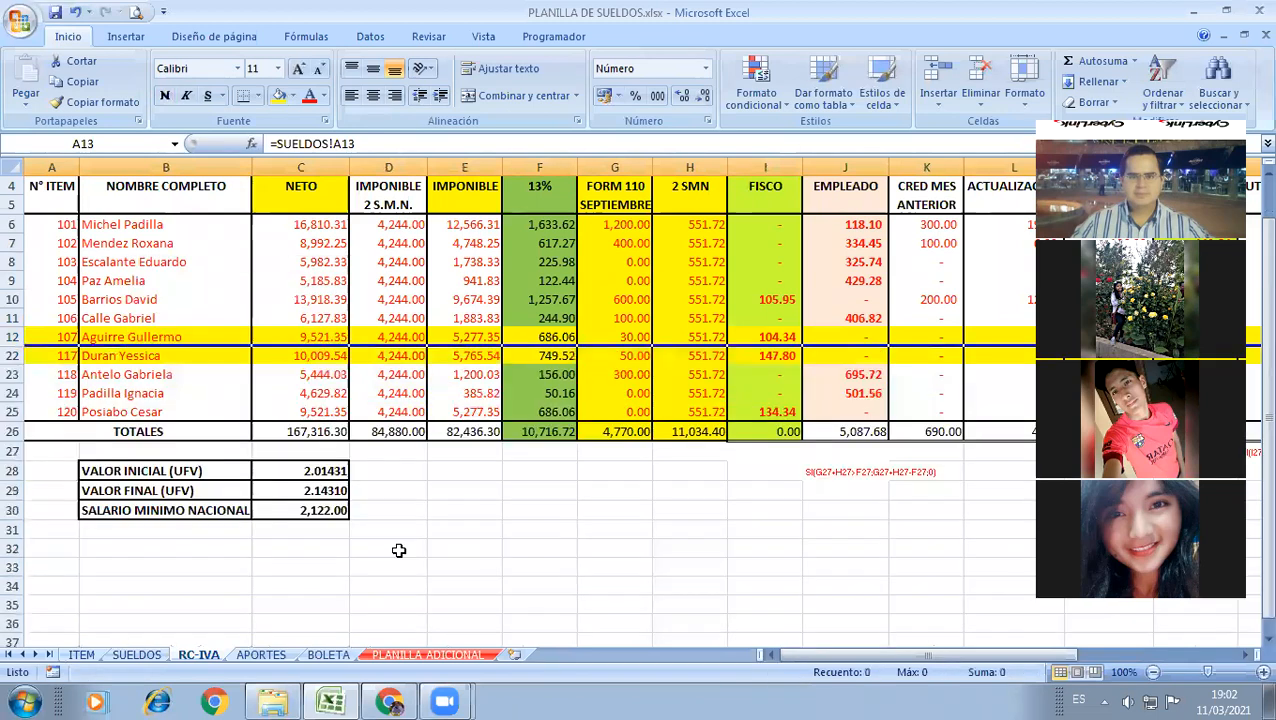
pyautogui.click(398, 550)
# Step: Clear the contents of rows 6 to 24 on the RC-IVA sheet, keeping the row for item 120
pyautogui.scroll(1, 398, 550)
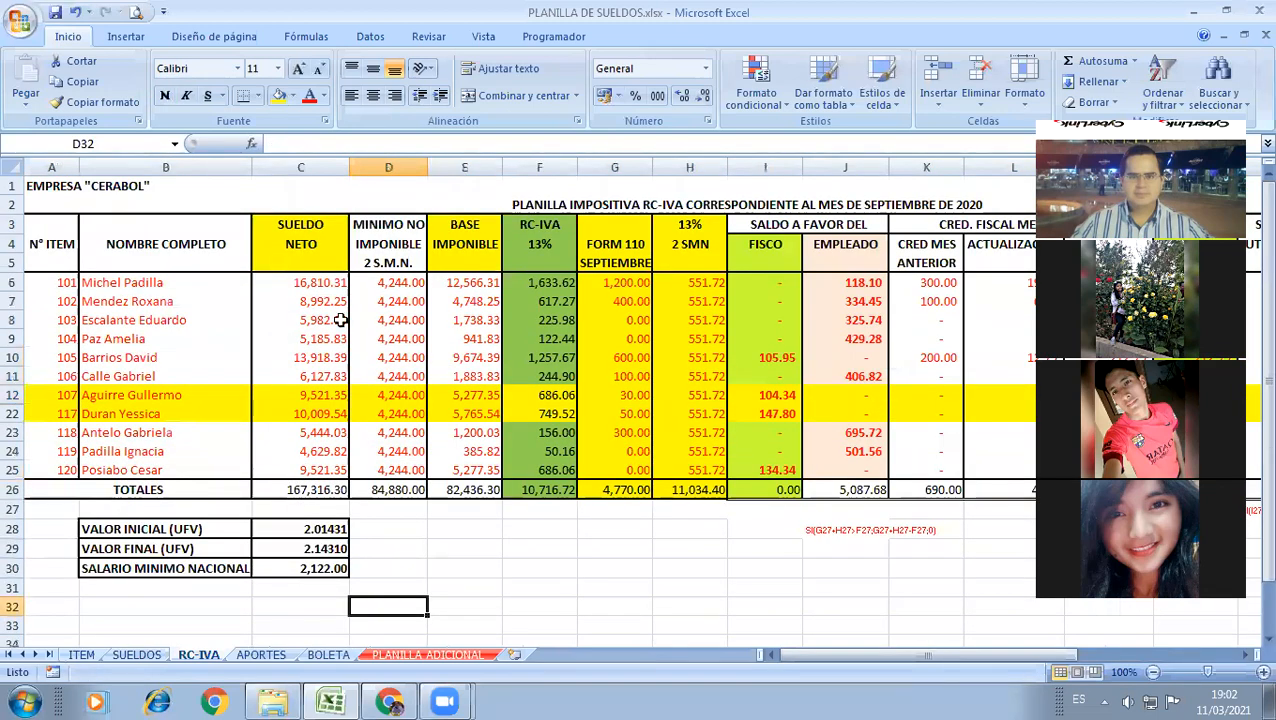
pyautogui.moveTo(14, 283); pyautogui.dragTo(14, 452)
pyautogui.press('Delete')
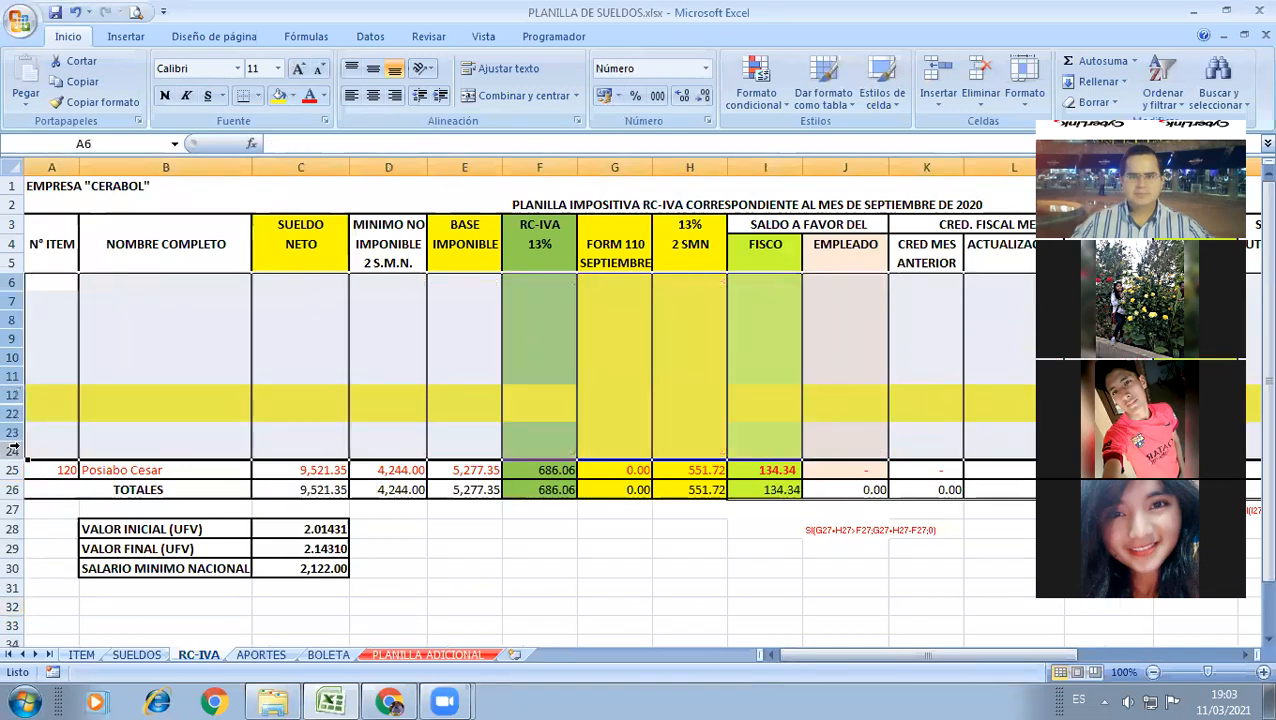
pyautogui.press('Left')
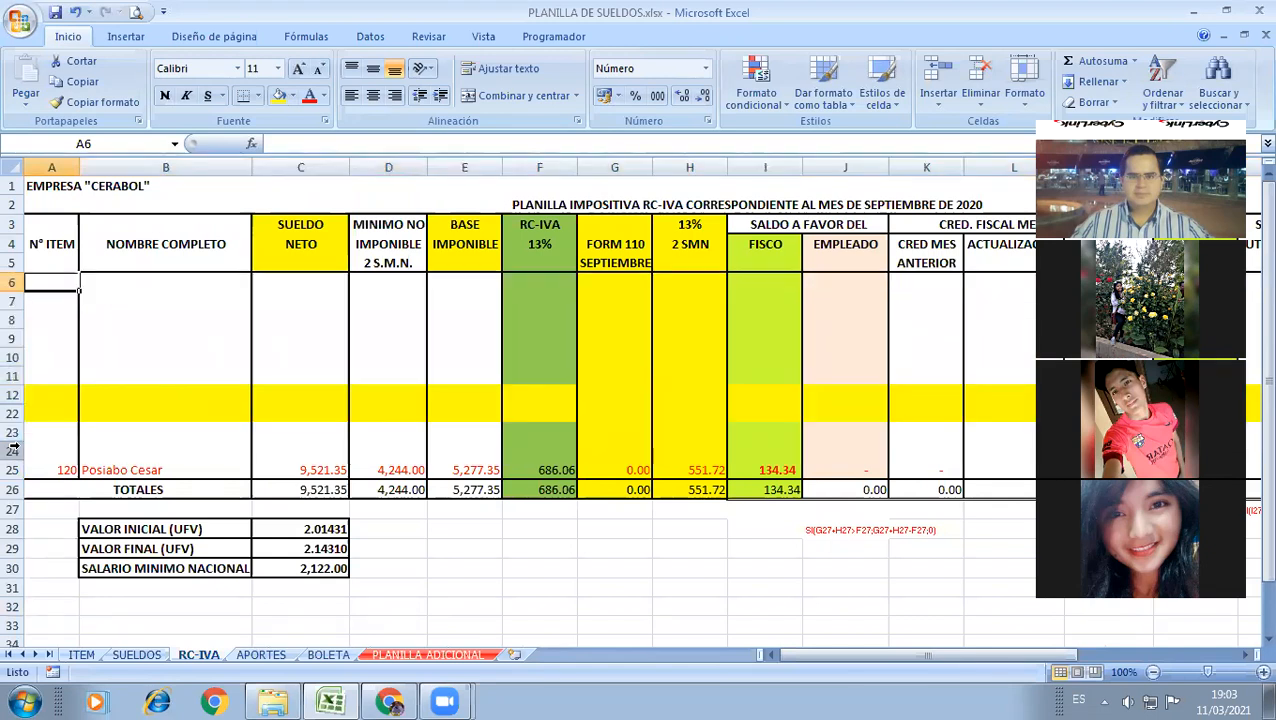
# Step: Set the font of rows 6 to 26 on the RC-IVA sheet to black and remove their cell fill
pyautogui.moveTo(12, 282); pyautogui.dragTo(20, 495)
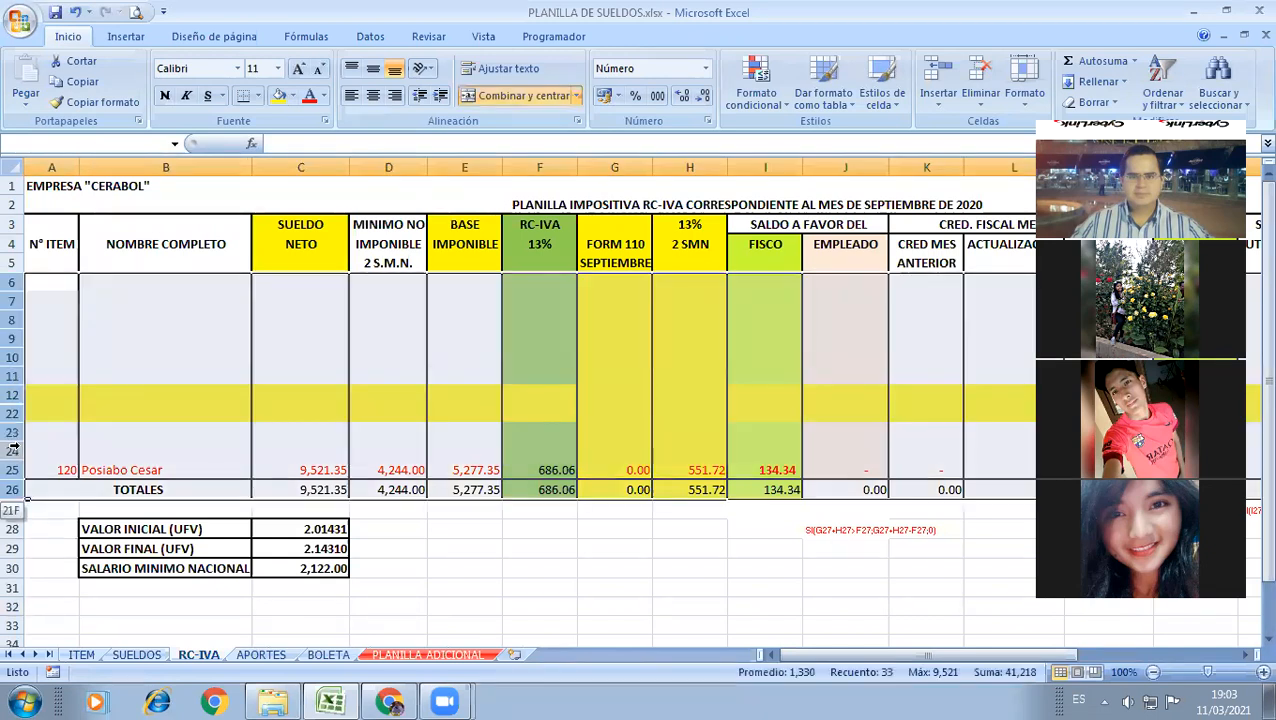
pyautogui.click(323, 96)
pyautogui.click(310, 114)
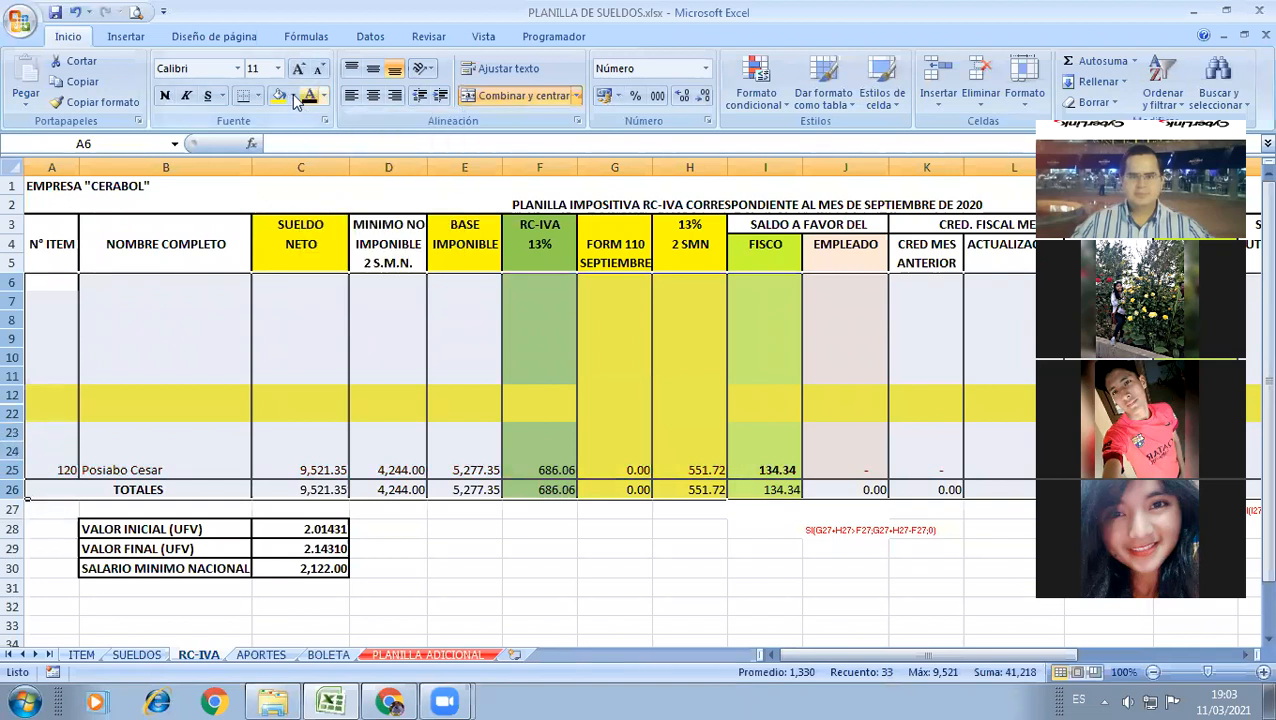
pyautogui.click(291, 96)
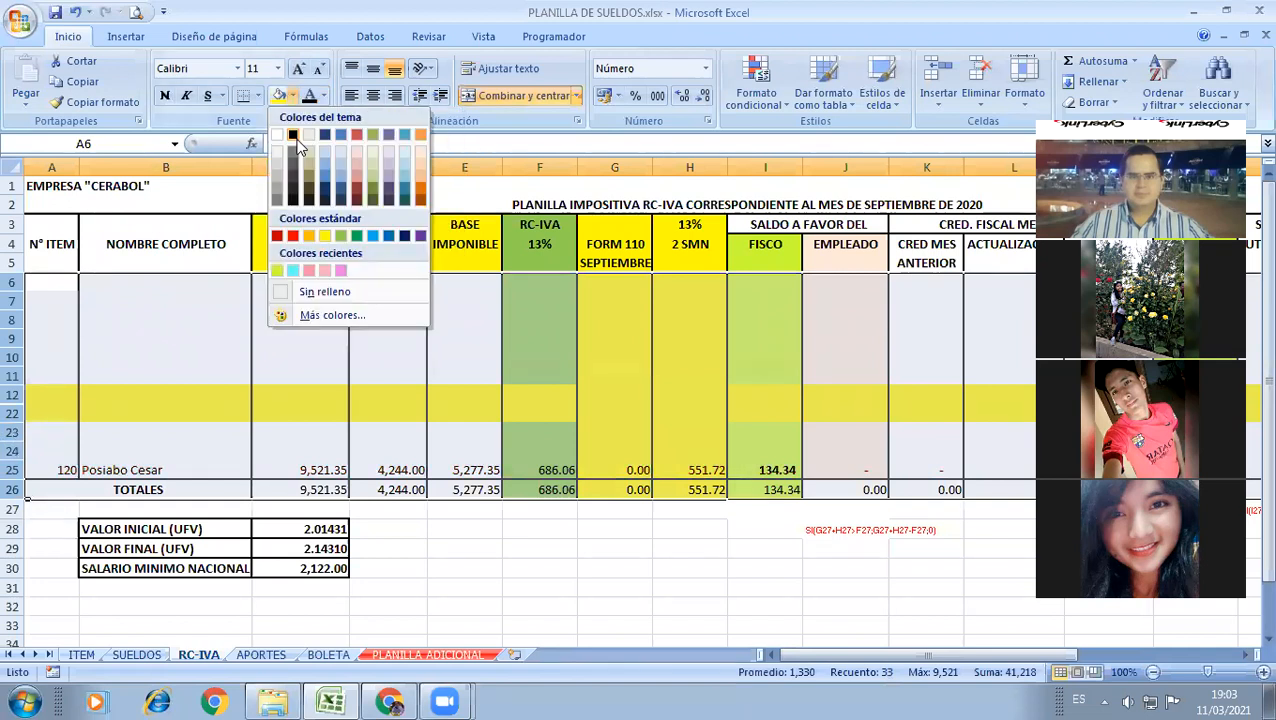
pyautogui.click(310, 291)
pyautogui.click(300, 318)
# Step: Link A6 to the first employee code with =ITEM!A4 and copy it down the N° ITEM column to row 25
pyautogui.click(30, 276)
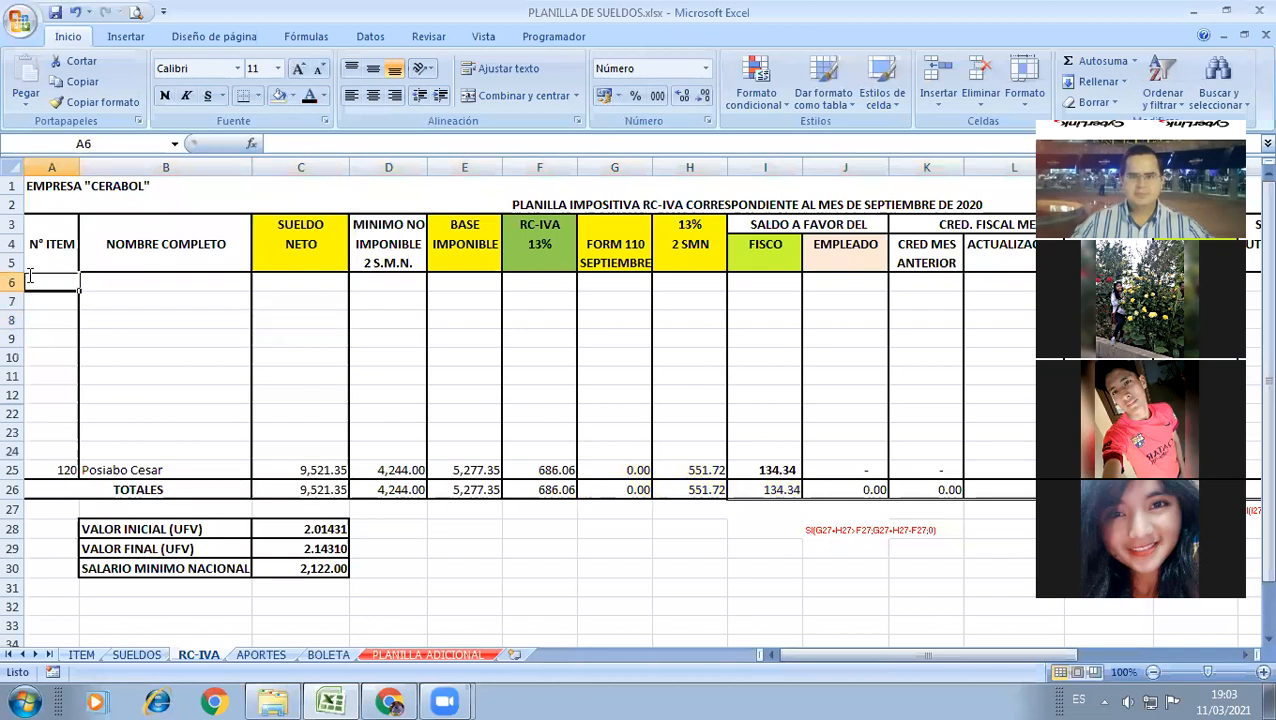
pyautogui.write('=')
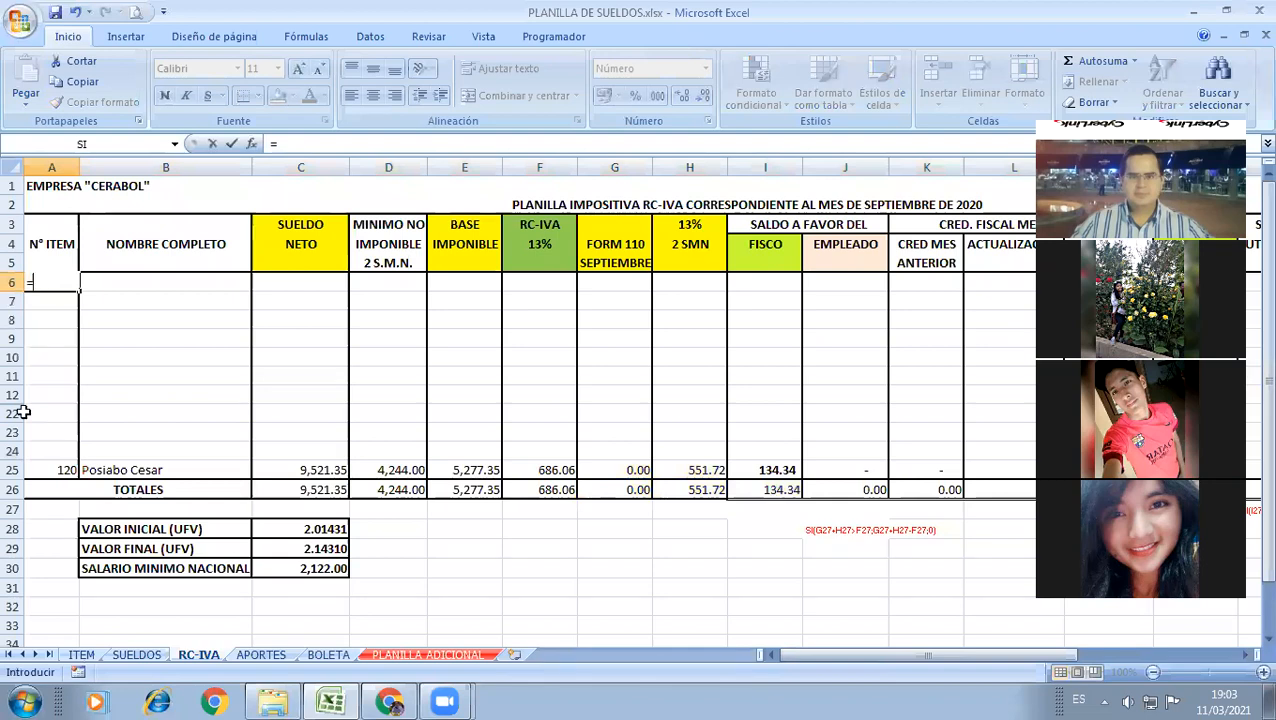
pyautogui.click(78, 657)
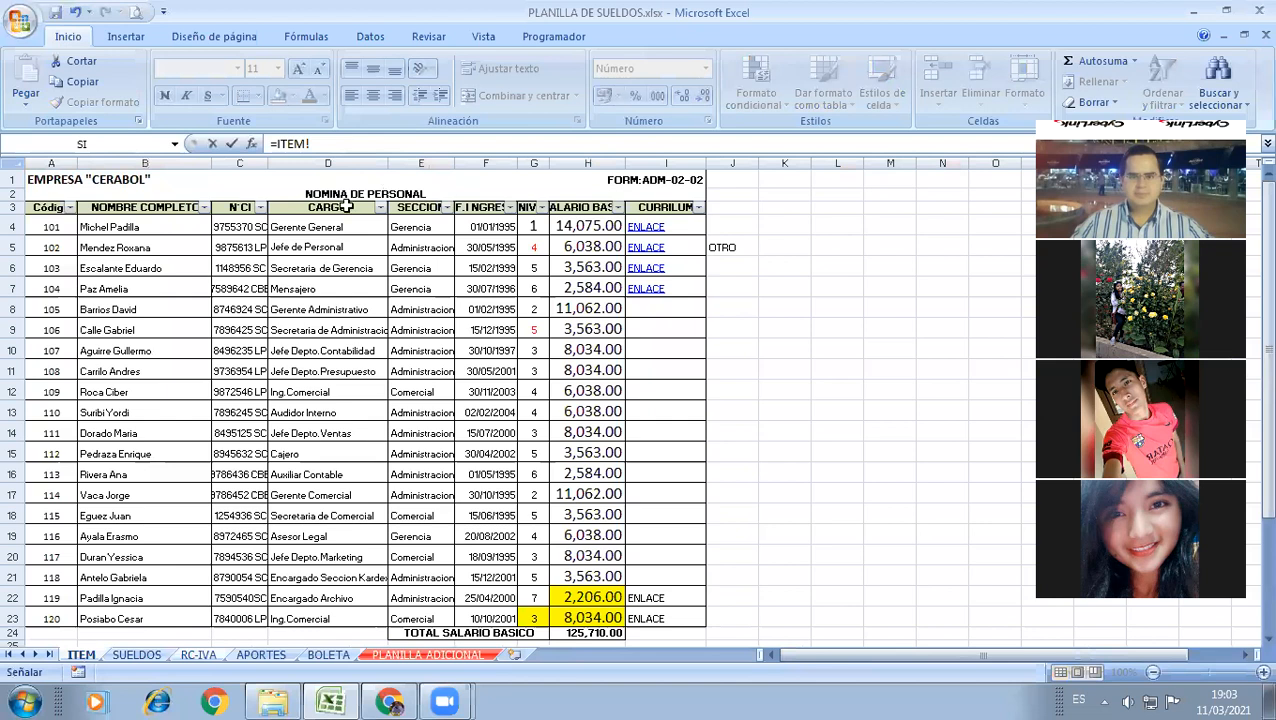
pyautogui.click(50, 229)
pyautogui.press('Return')
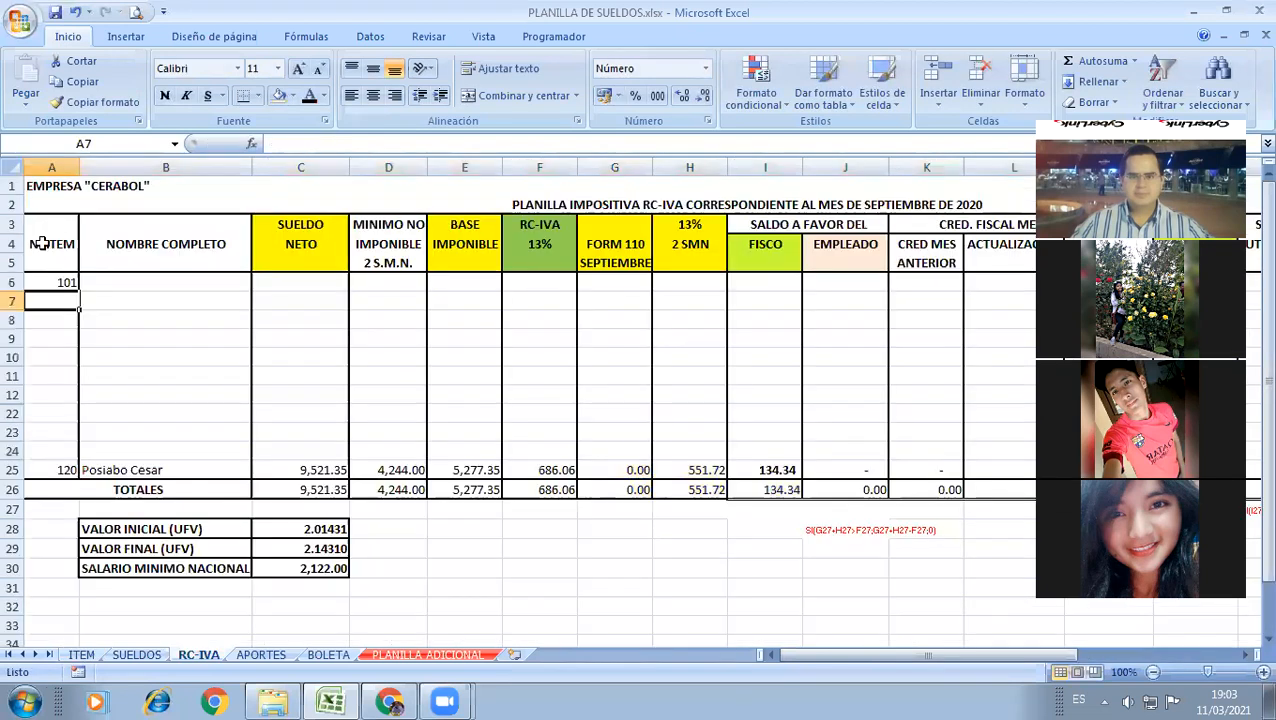
pyautogui.click(76, 286)
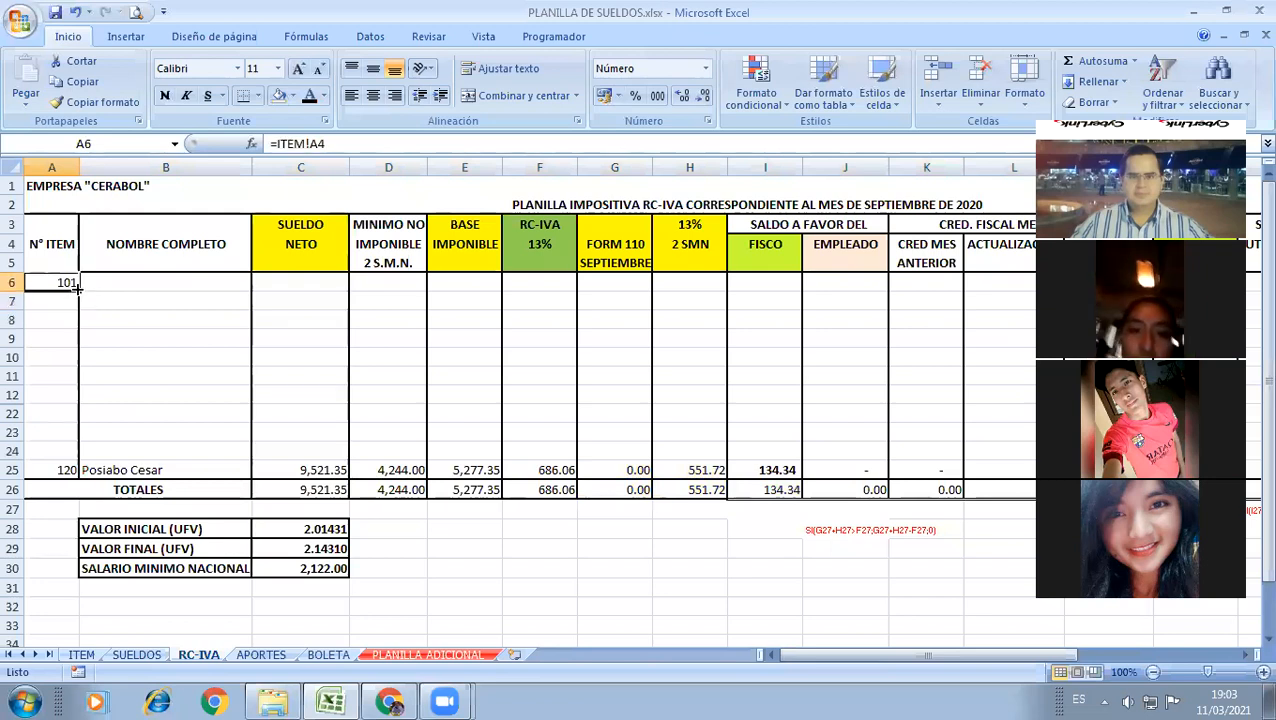
pyautogui.moveTo(79, 290); pyautogui.dragTo(89, 352)
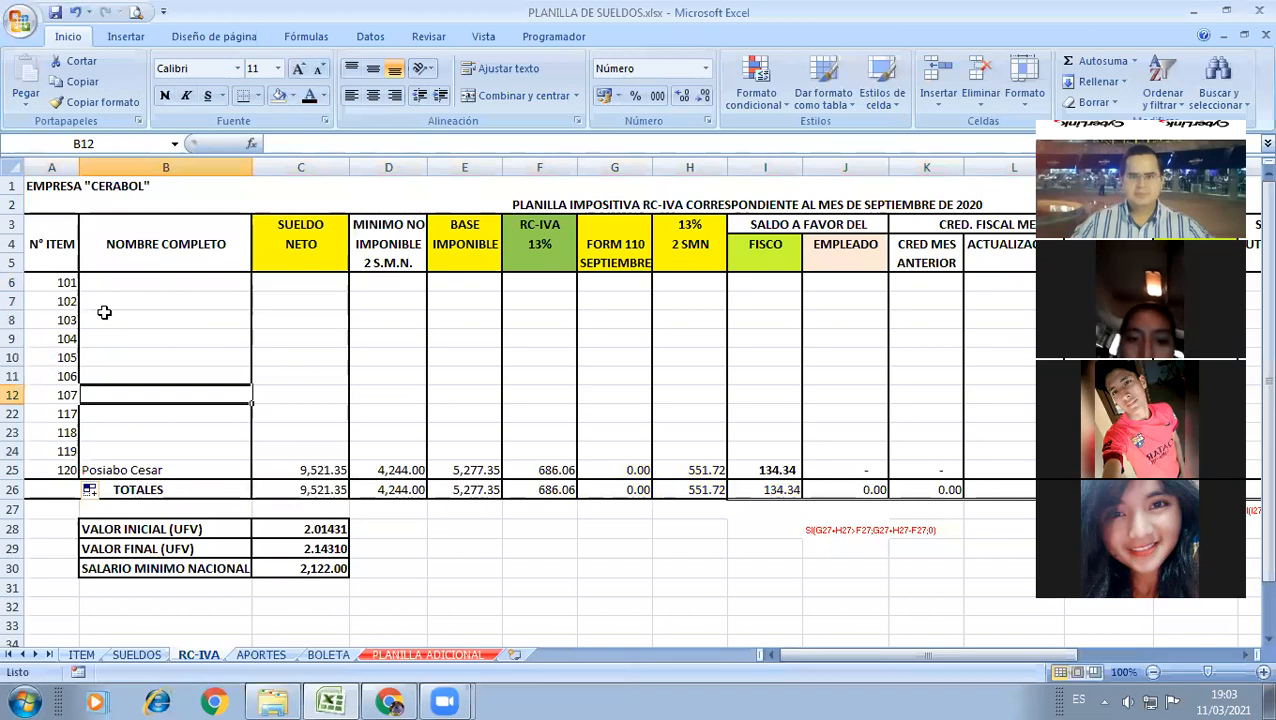
# Step: Link B6 to the first employee name with =ITEM!B4 and copy it down the NOMBRE COMPLETO column to B25
pyautogui.click(132, 284)
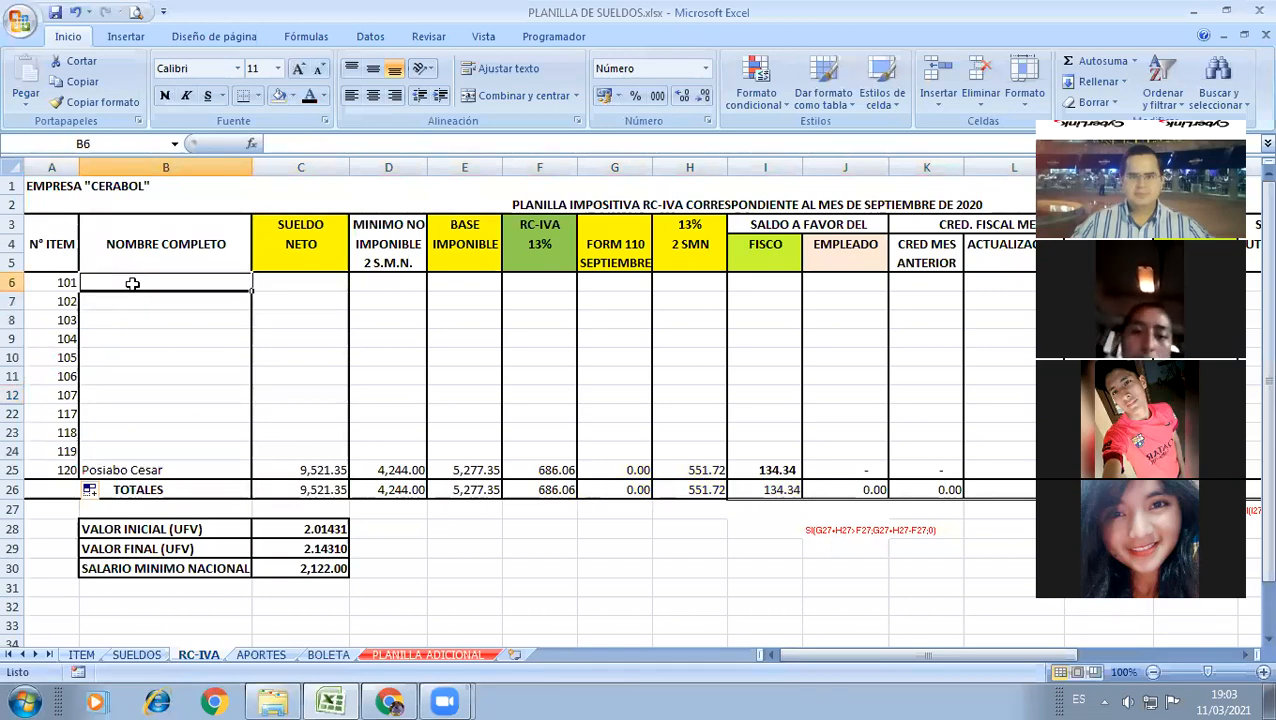
pyautogui.write('=')
pyautogui.click(80, 655)
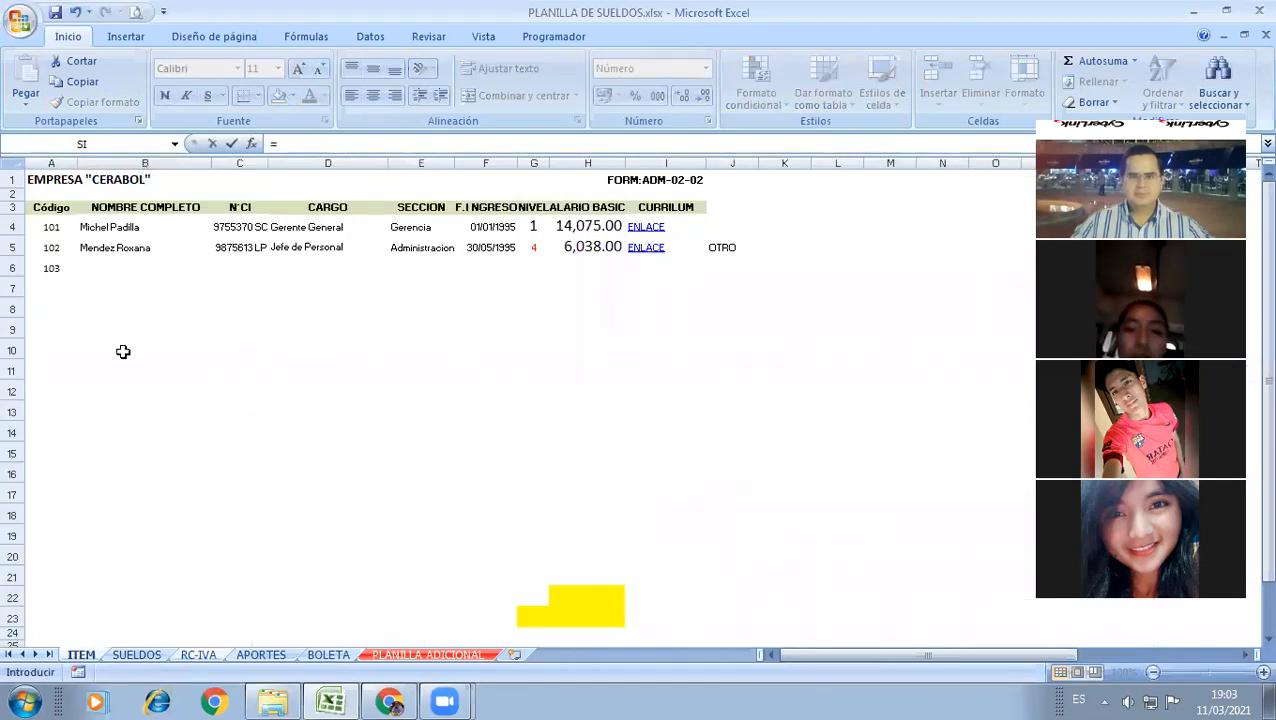
pyautogui.click(138, 222)
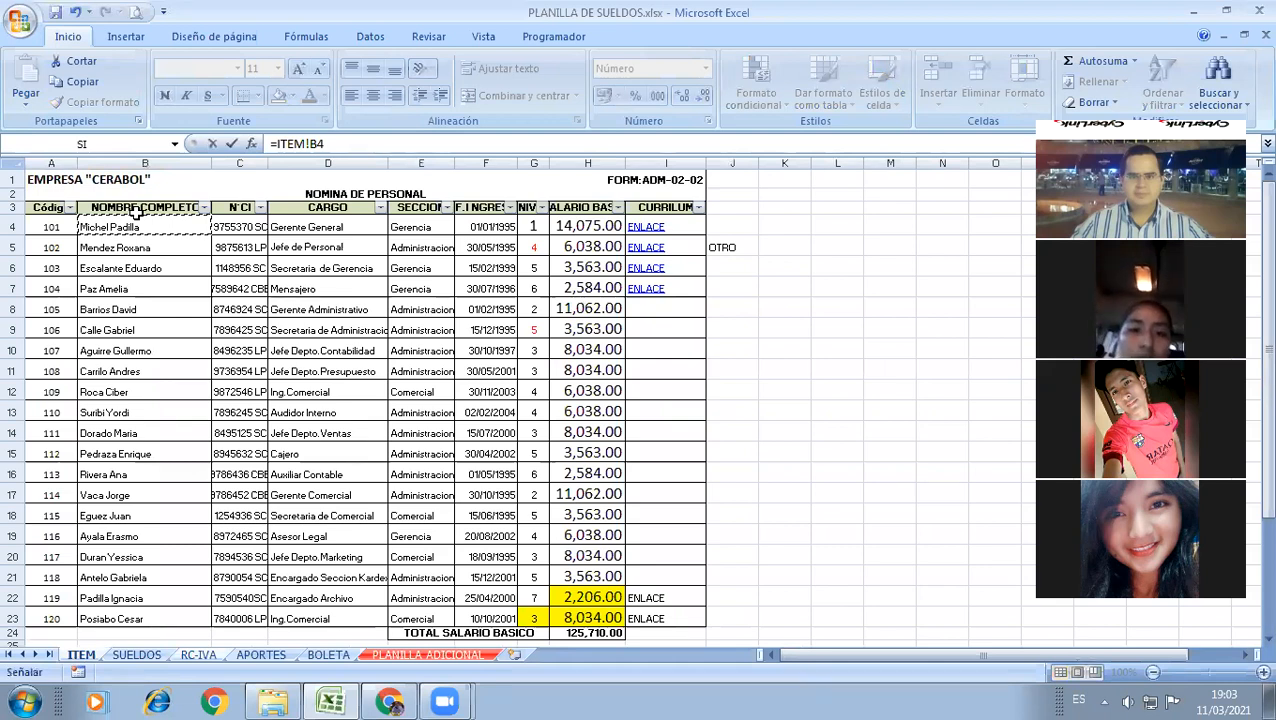
pyautogui.press('Return')
pyautogui.click(171, 284)
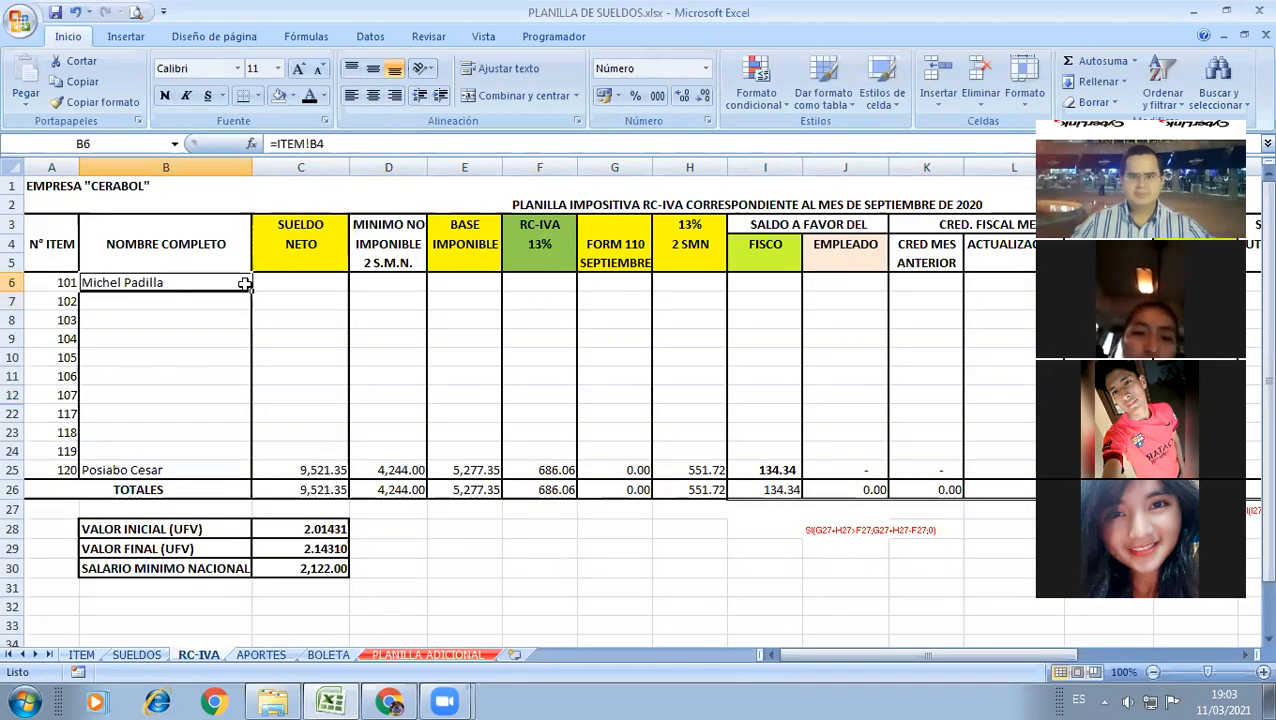
pyautogui.moveTo(254, 291); pyautogui.dragTo(235, 483)
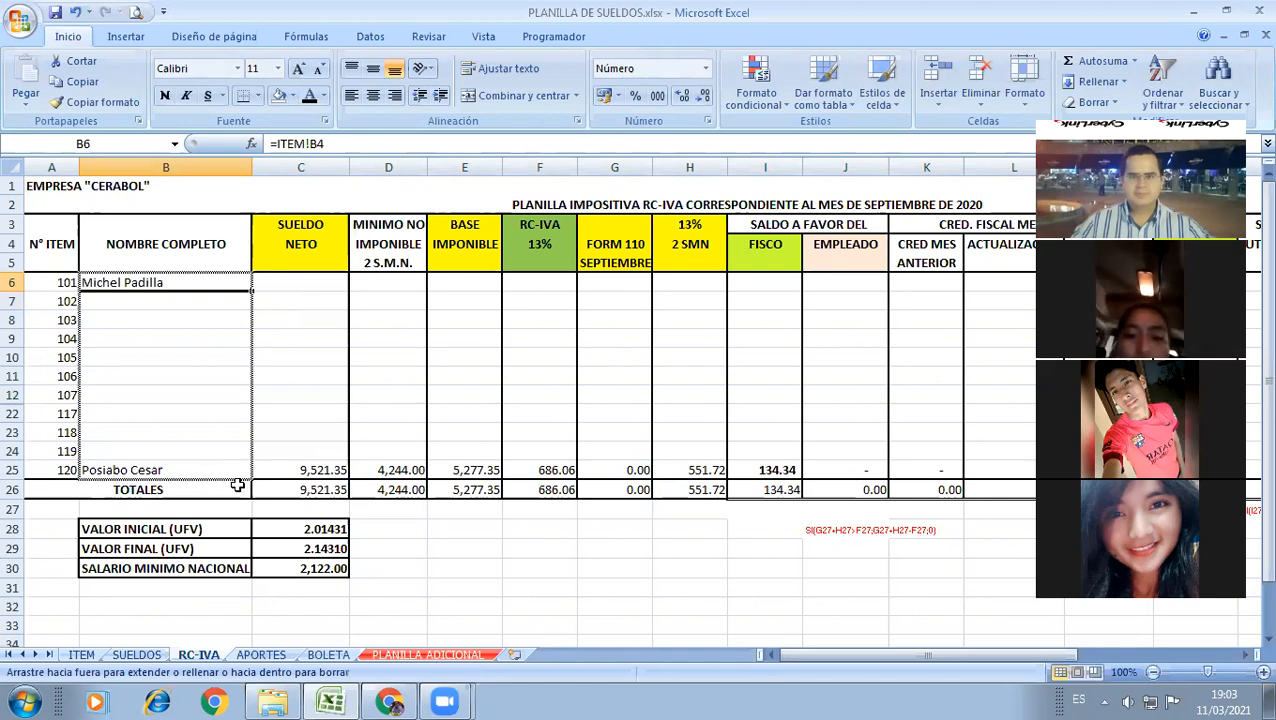
pyautogui.click(283, 284)
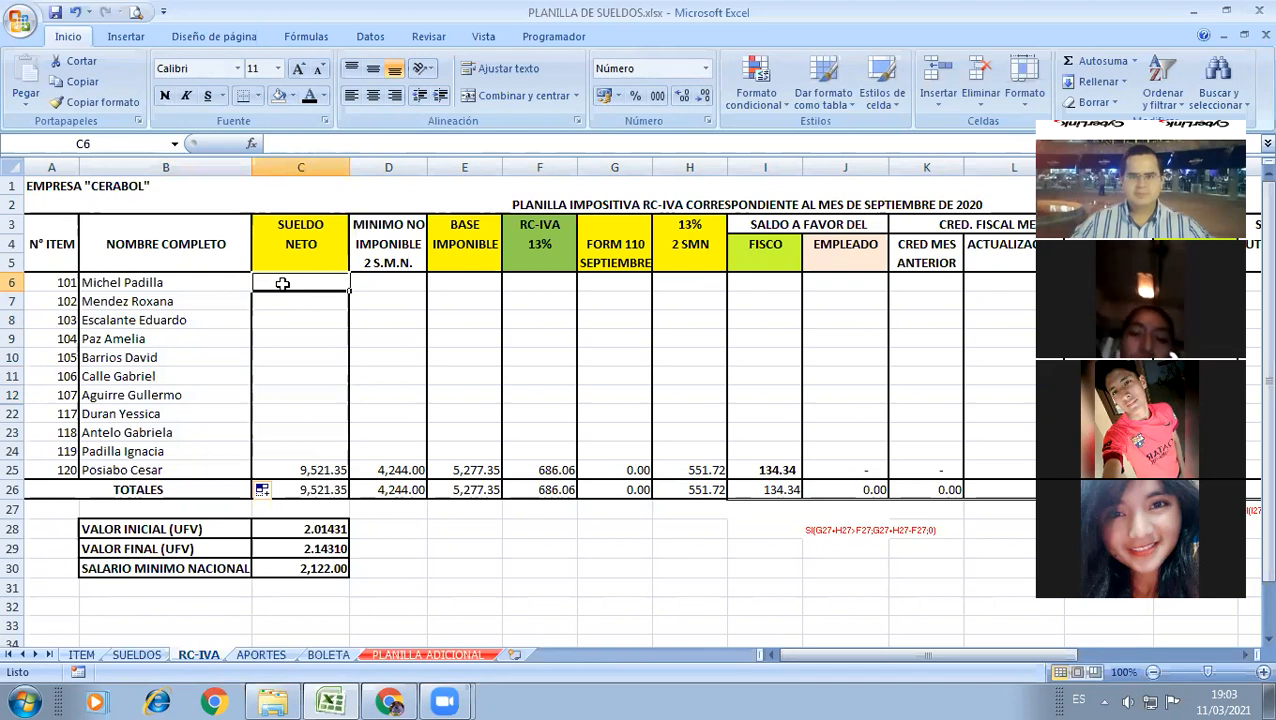
pyautogui.write('=')
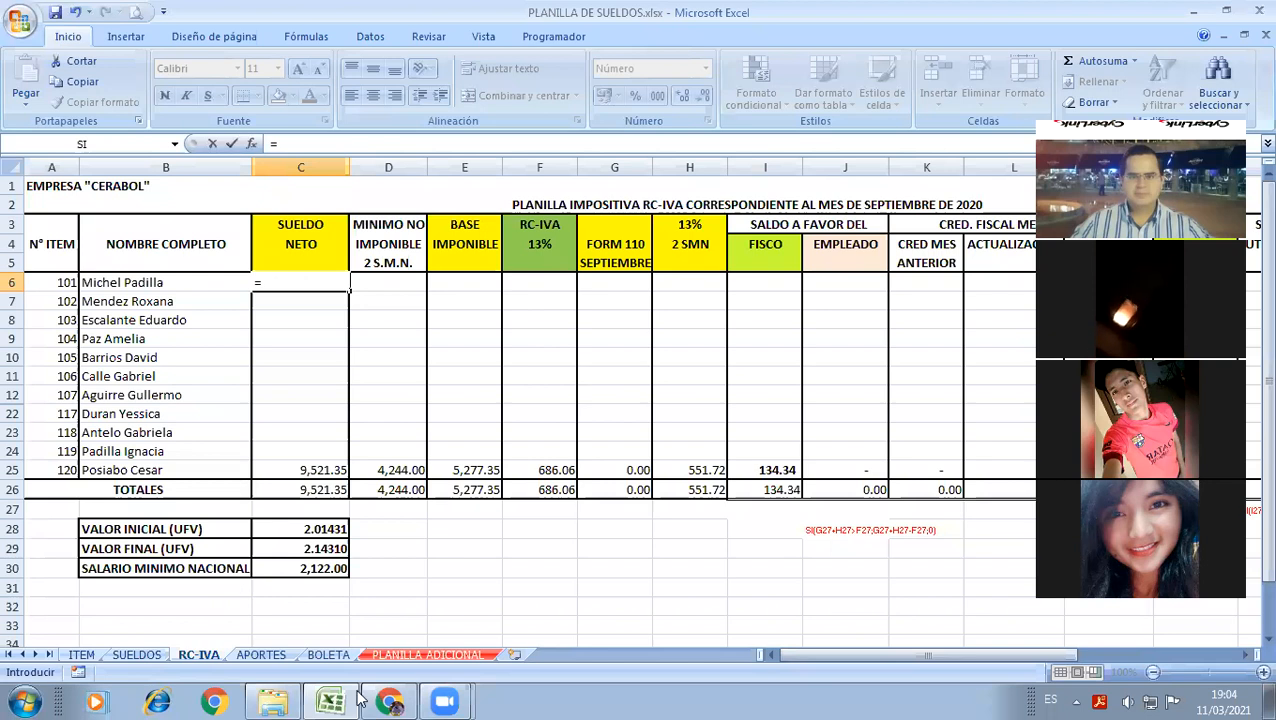
pyautogui.moveTo(360, 698)
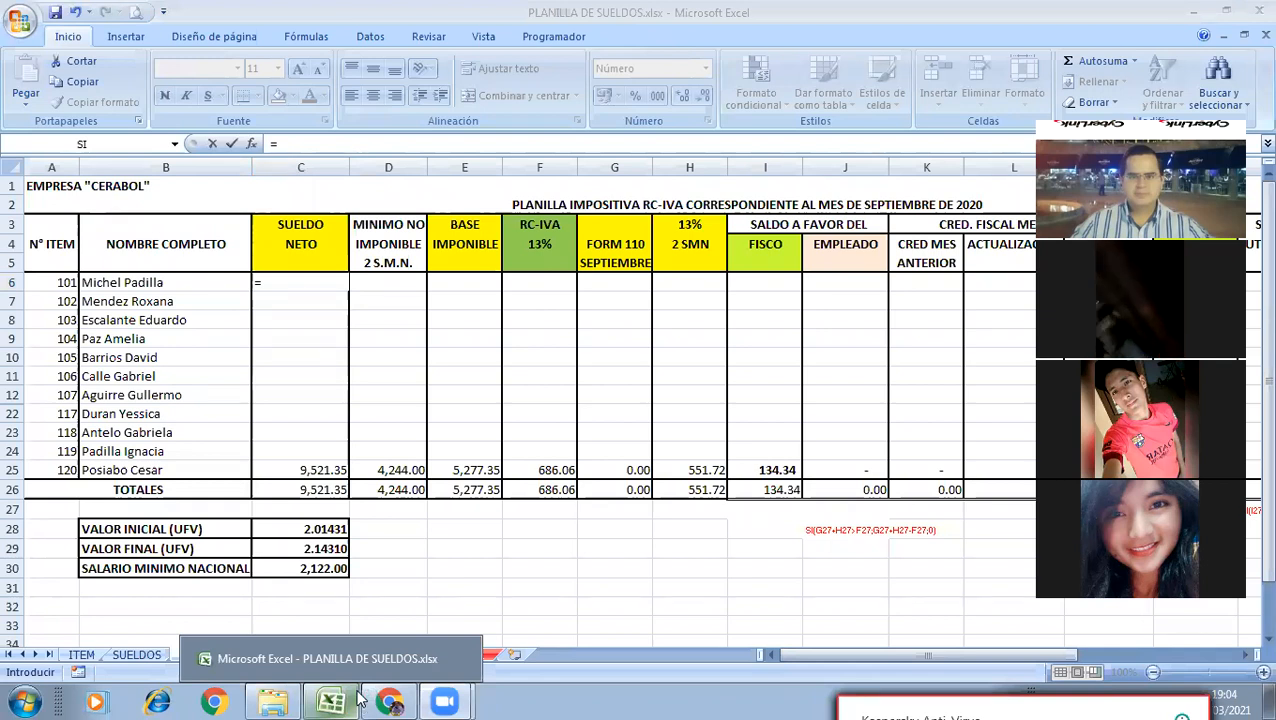
pyautogui.moveTo(461, 658)
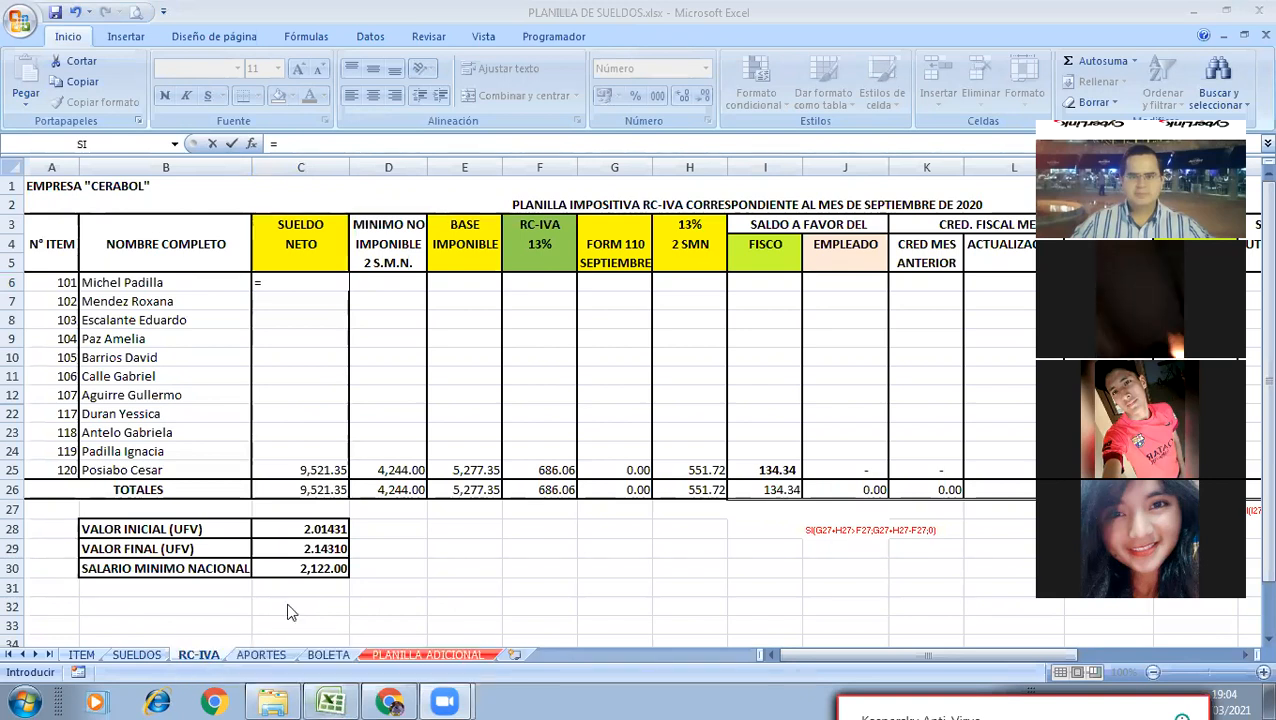
pyautogui.press('Escape')
pyautogui.click(296, 463)
pyautogui.click(299, 413)
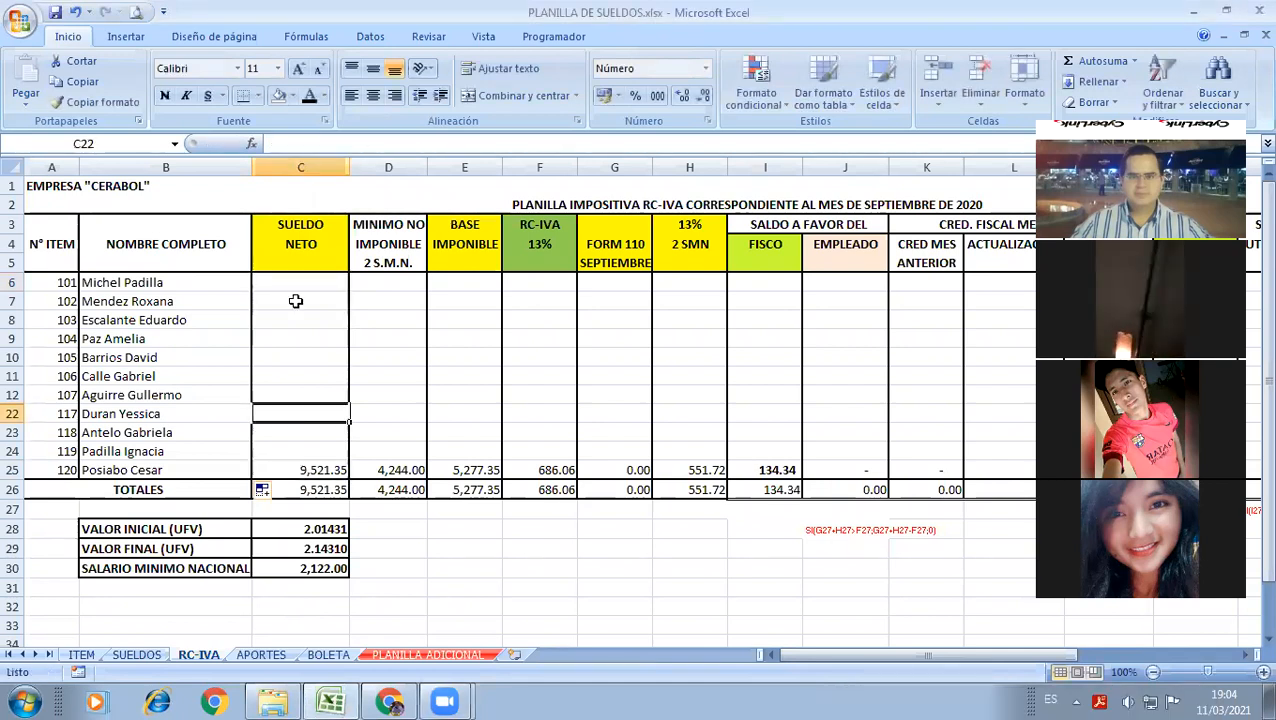
# Step: Calculate the first employee's SUELDO NETO in C6 as total earned minus total legal deductions, with =SUELDOS!K6-SUELDOS!Q6
pyautogui.click(296, 282)
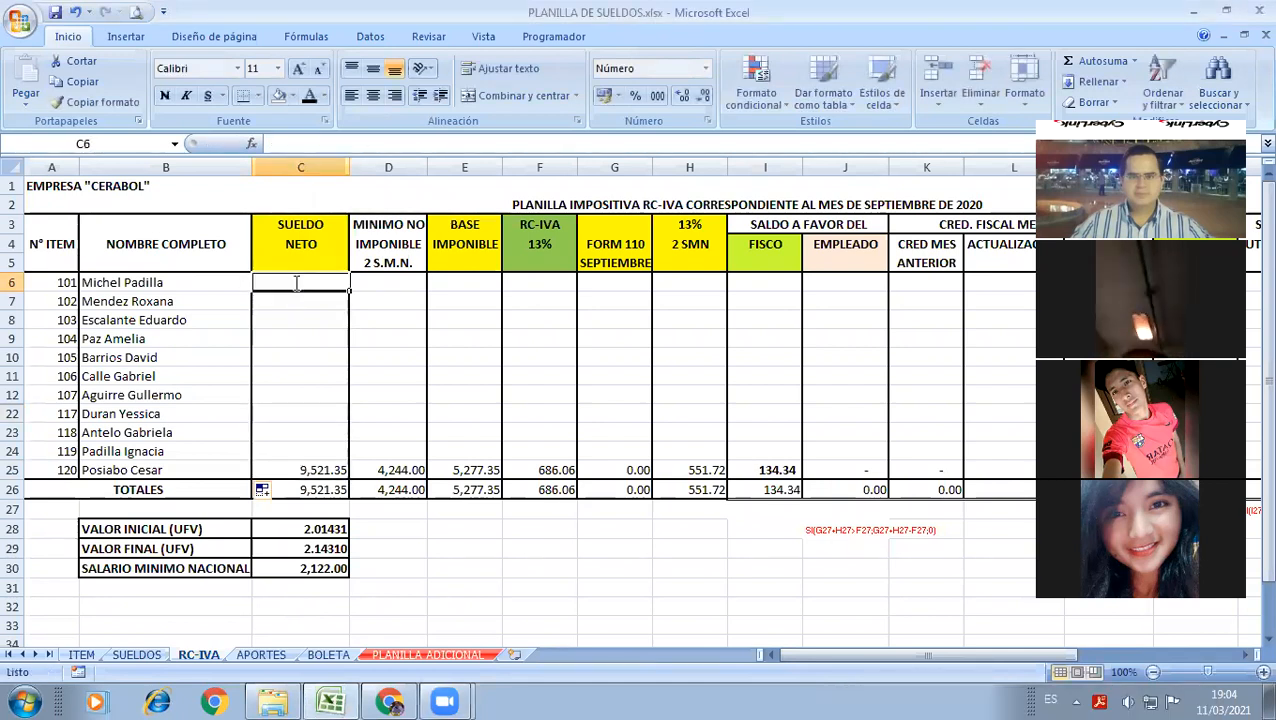
pyautogui.write('=')
pyautogui.click(137, 655)
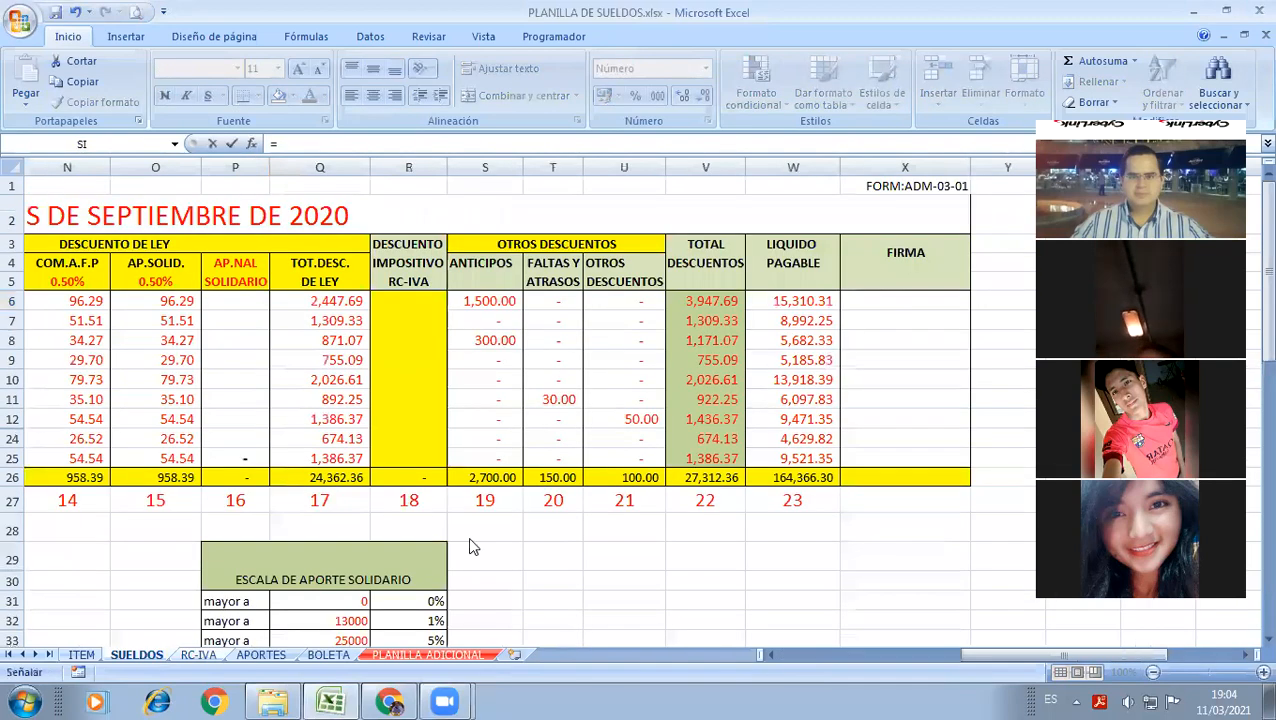
pyautogui.click(785, 657)
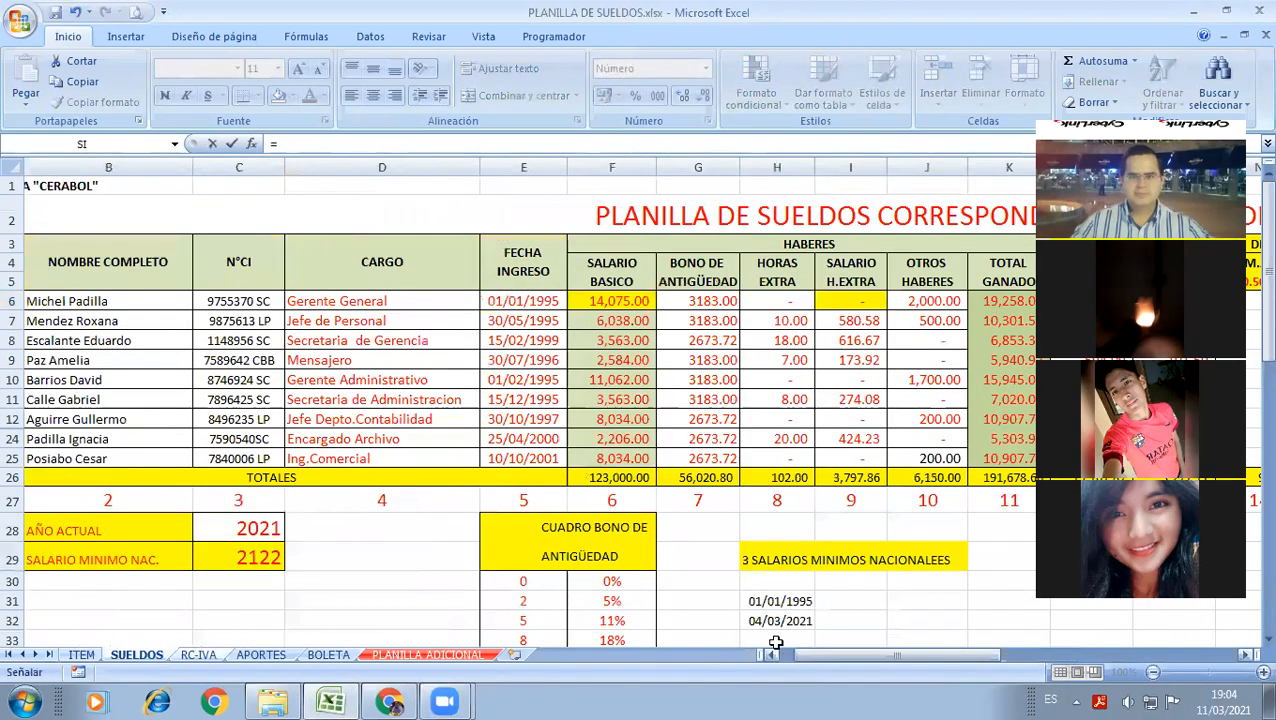
pyautogui.click(1248, 655)
pyautogui.click(1248, 655)
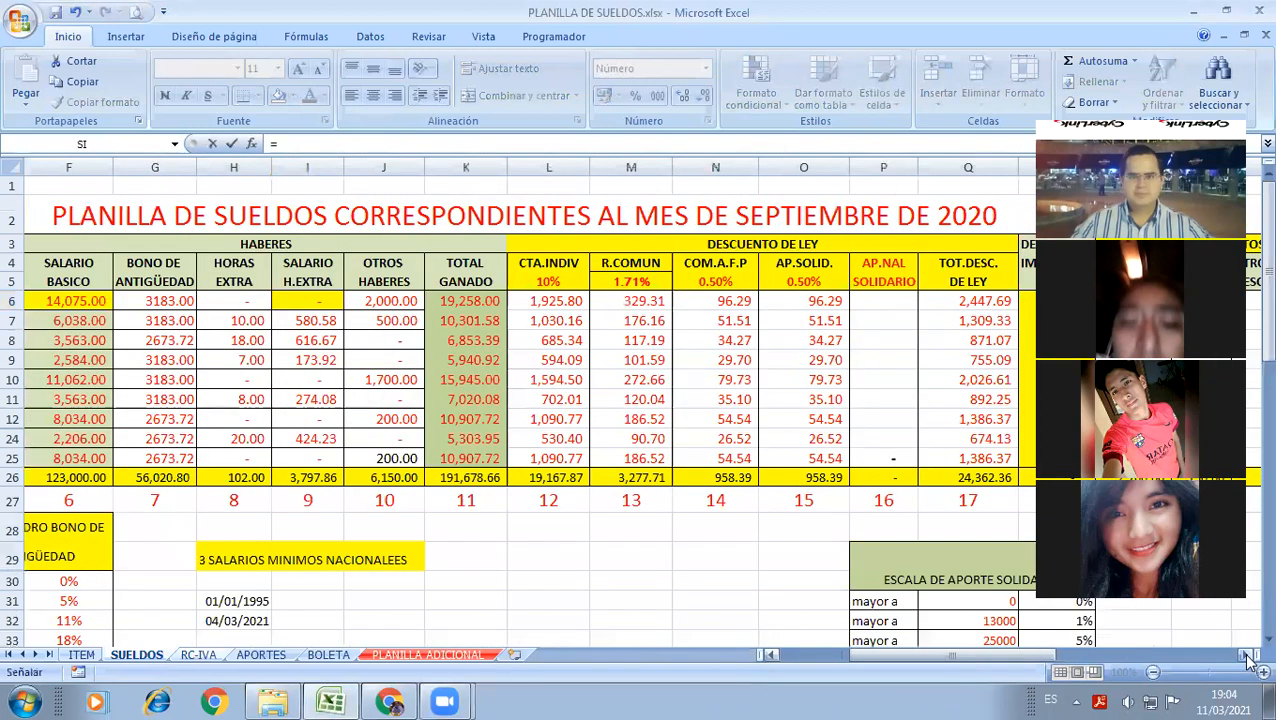
pyautogui.click(1248, 655)
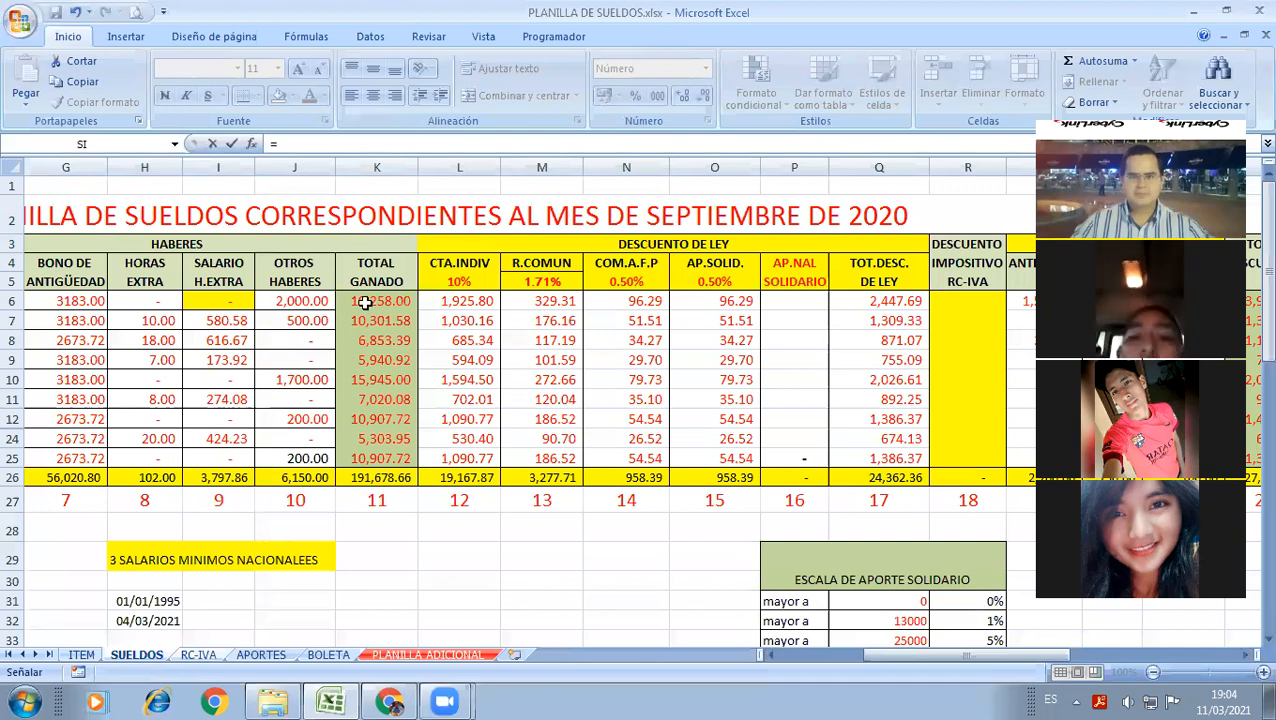
pyautogui.click(775, 656)
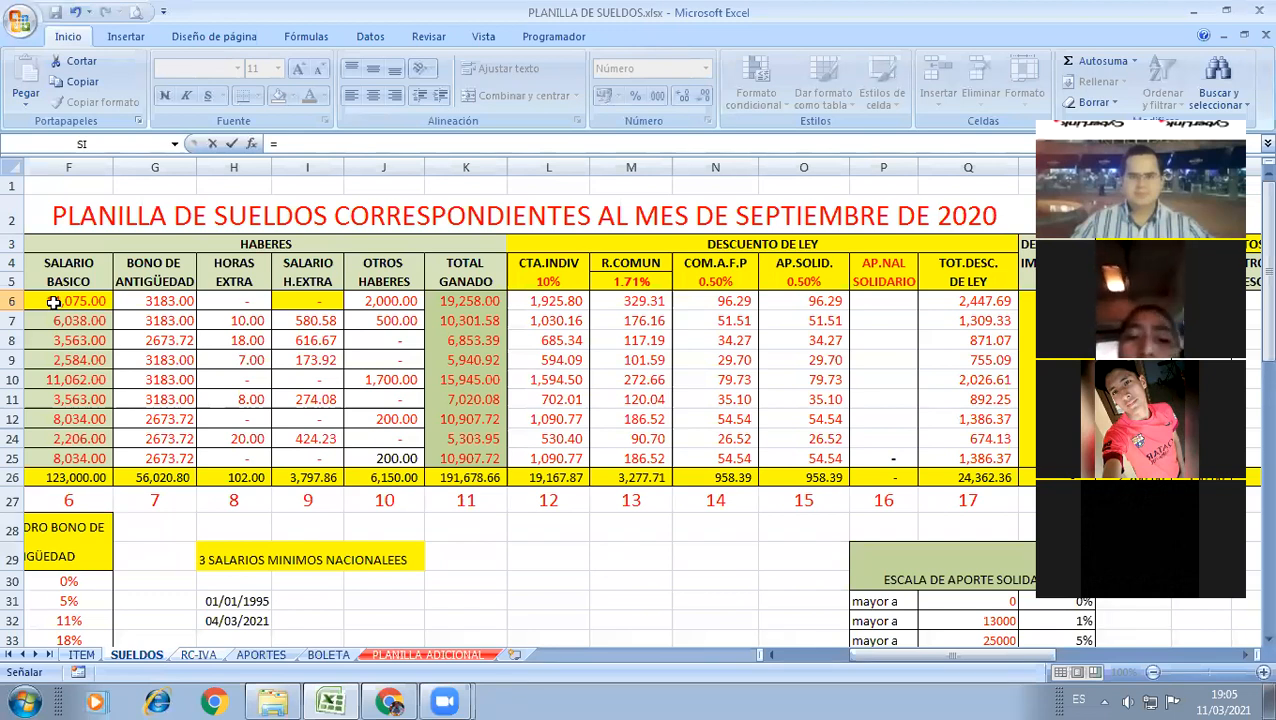
pyautogui.click(452, 305)
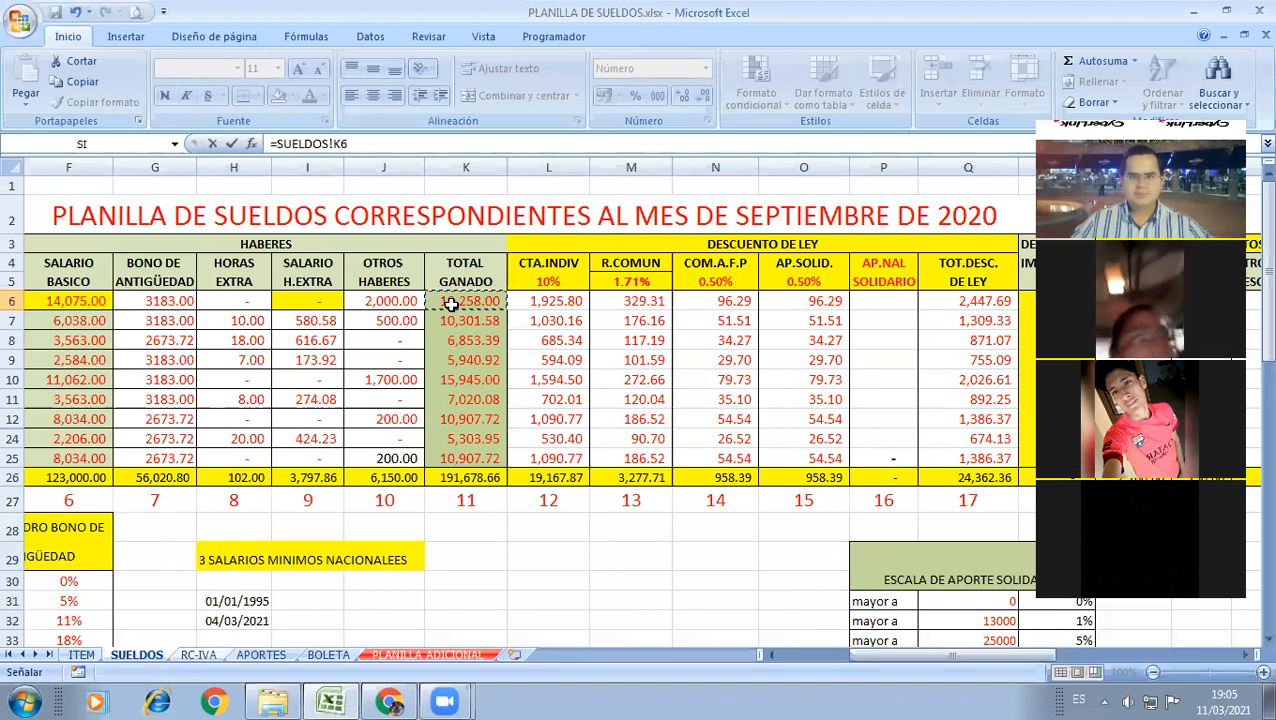
pyautogui.write('-')
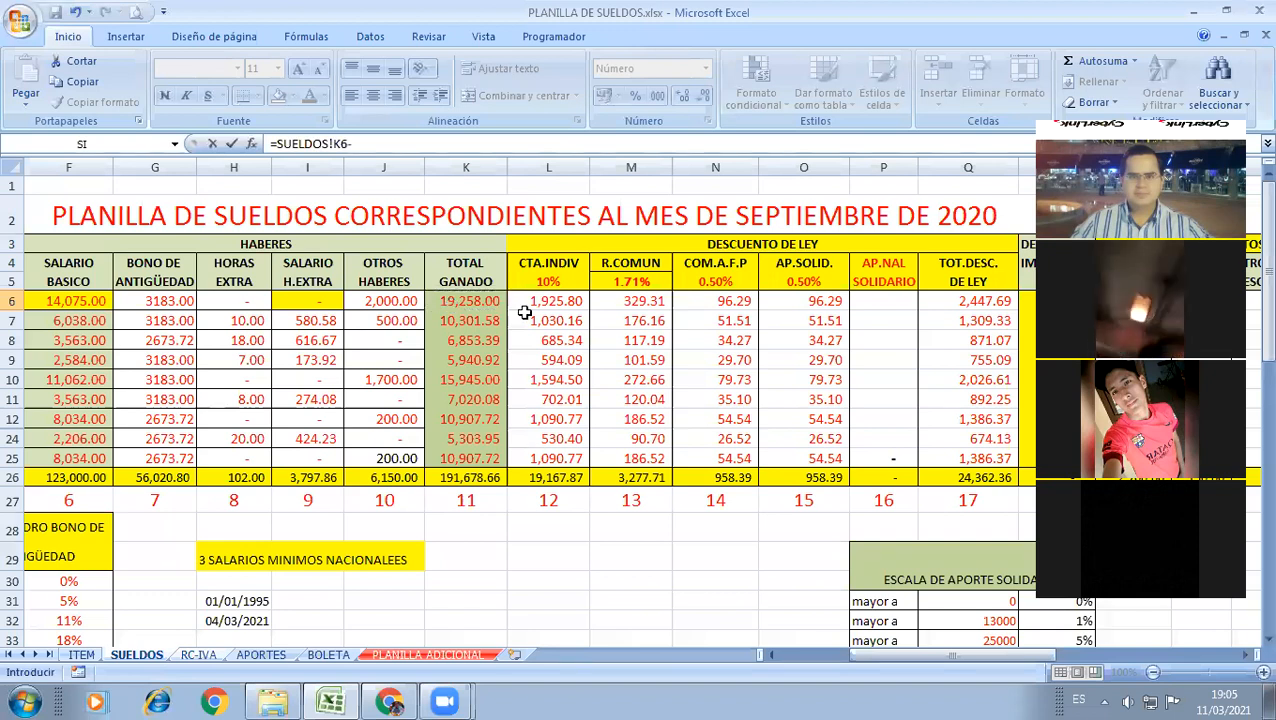
pyautogui.click(980, 302)
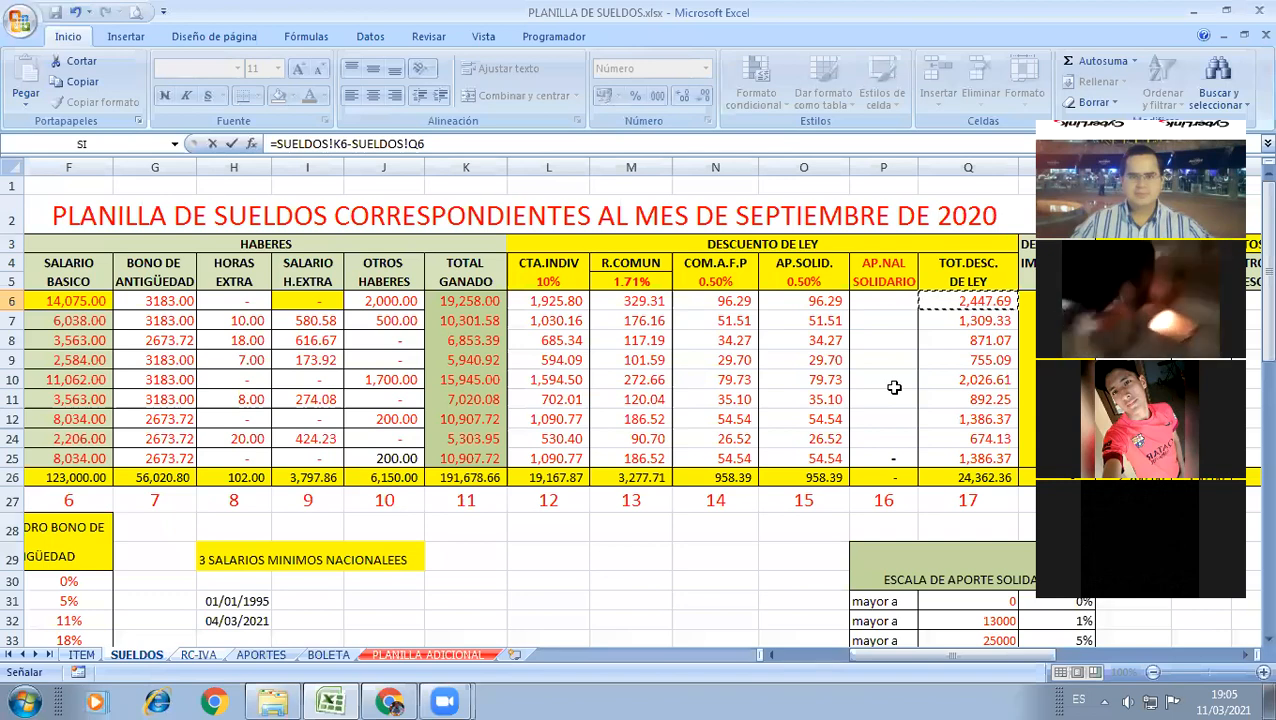
pyautogui.press('Return')
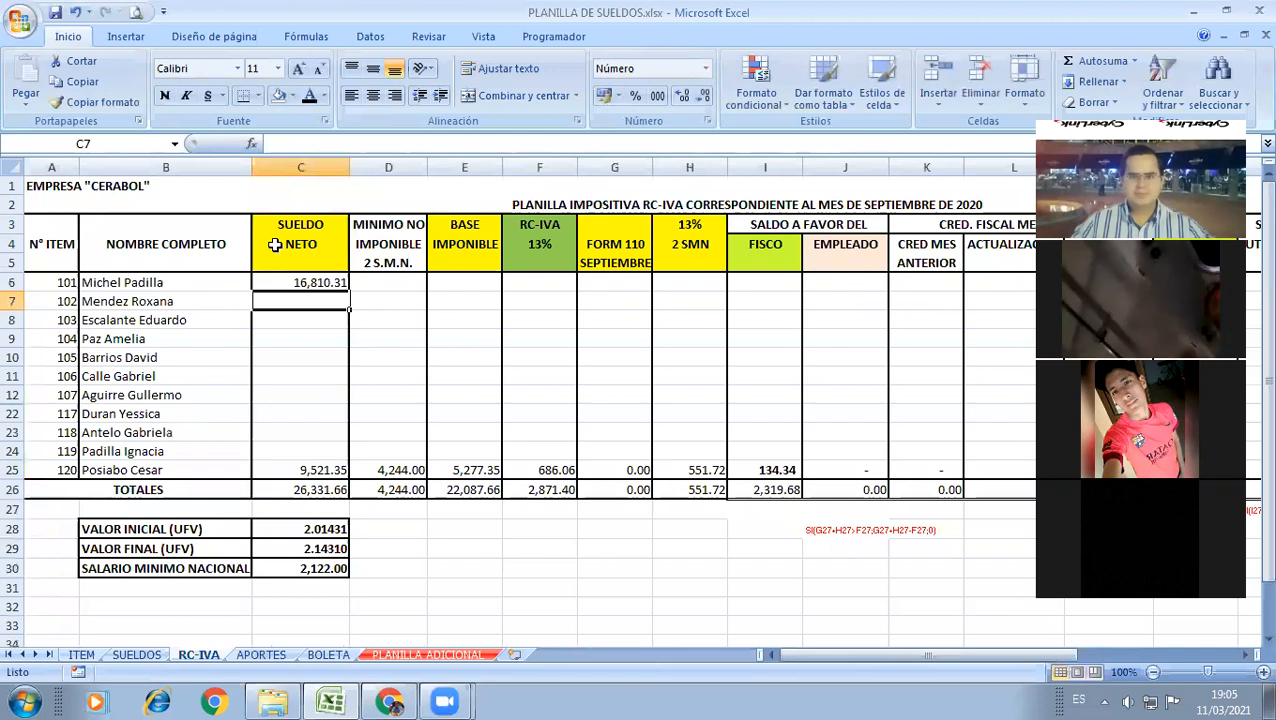
# Step: Copy the C6 net salary formula down the SUELDO NETO column to row 25
pyautogui.click(340, 287)
pyautogui.moveTo(348, 291); pyautogui.dragTo(355, 470)
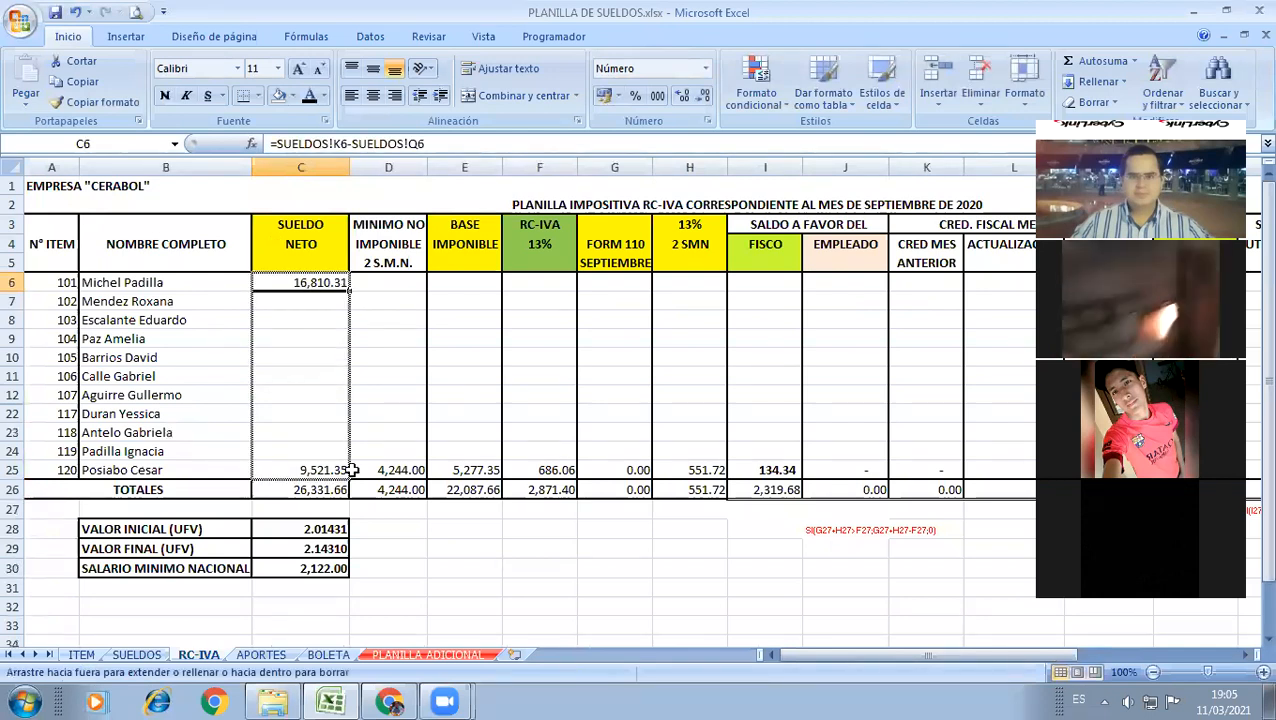
pyautogui.click(398, 533)
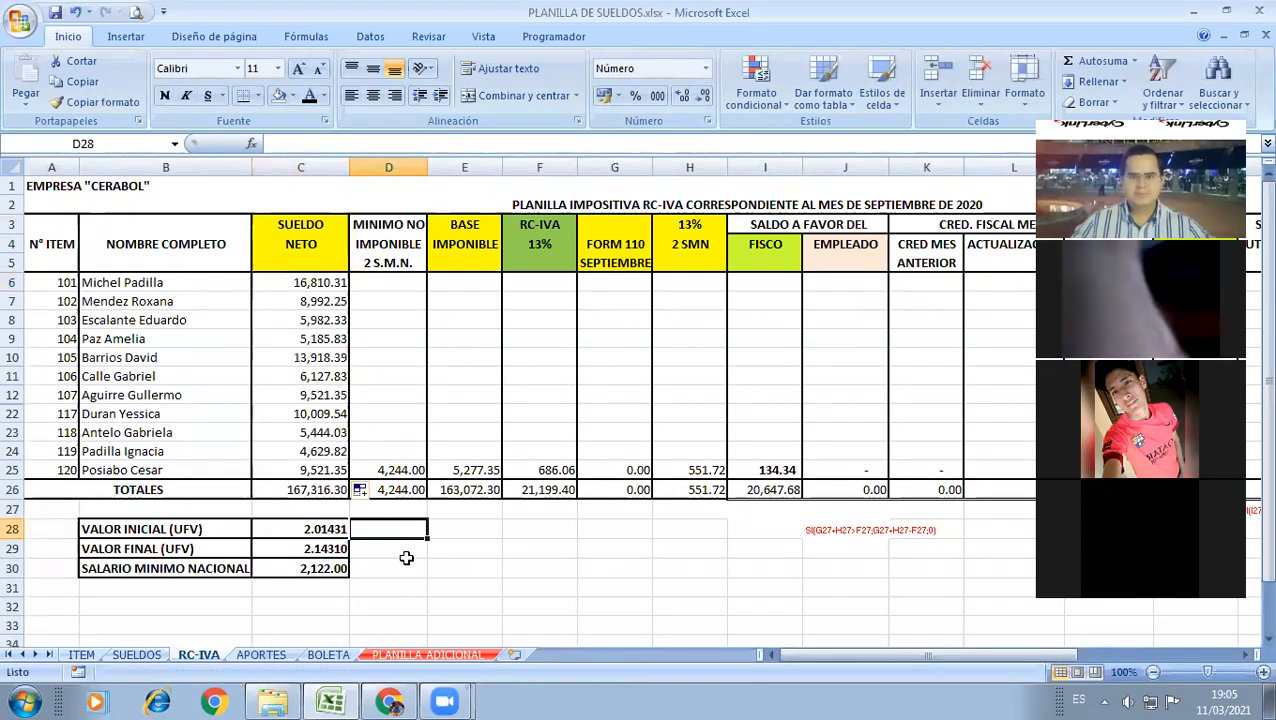
# Step: Fill the SALARIO MINIMO NACIONAL amount in C30 with yellow
pyautogui.click(353, 283)
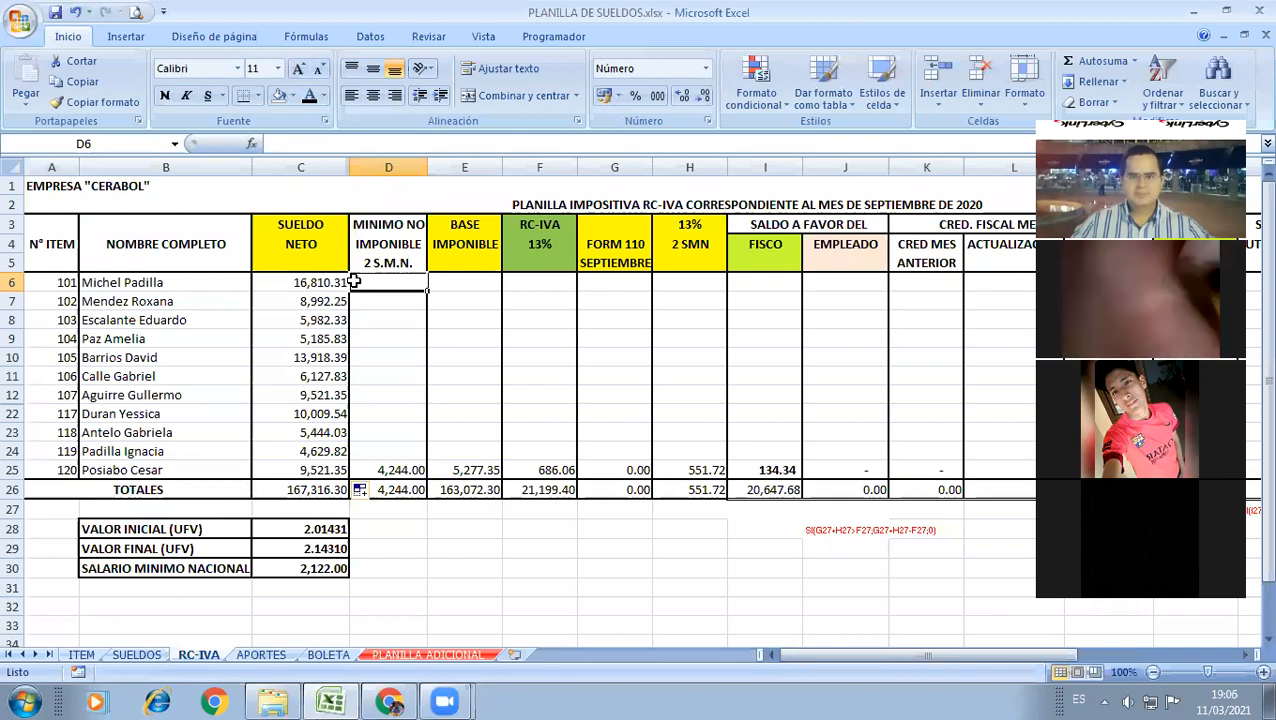
pyautogui.click(277, 574)
pyautogui.click(291, 95)
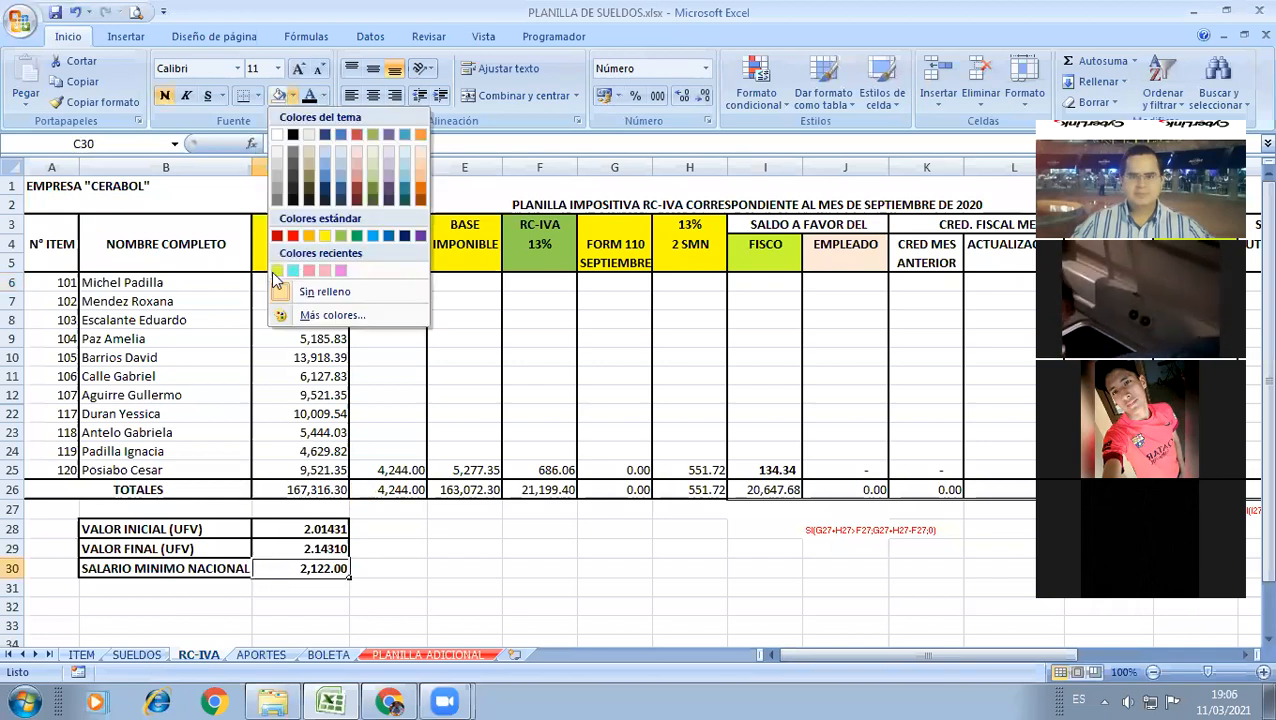
pyautogui.click(325, 236)
# Step: Calculate the MINIMO NO IMPONIBLE in D6 with =$C$30*2 and copy it down the column to row 25
pyautogui.click(385, 280)
pyautogui.write('=')
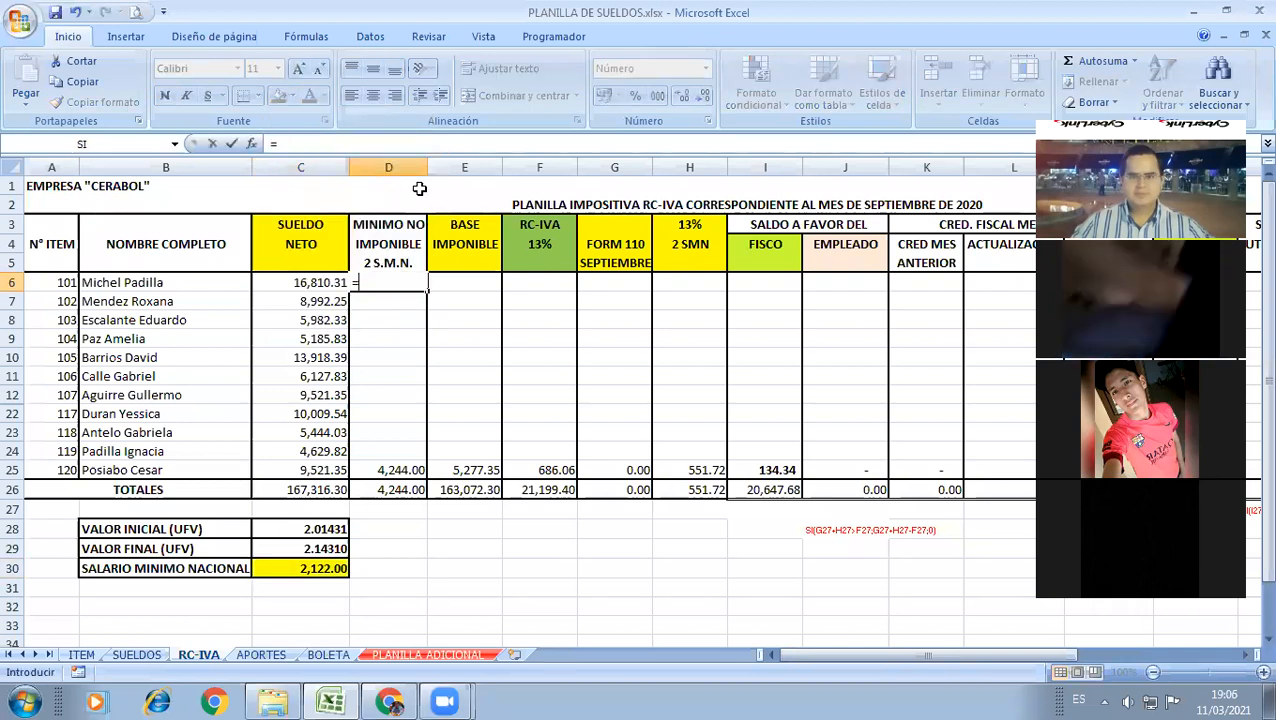
pyautogui.click(278, 568)
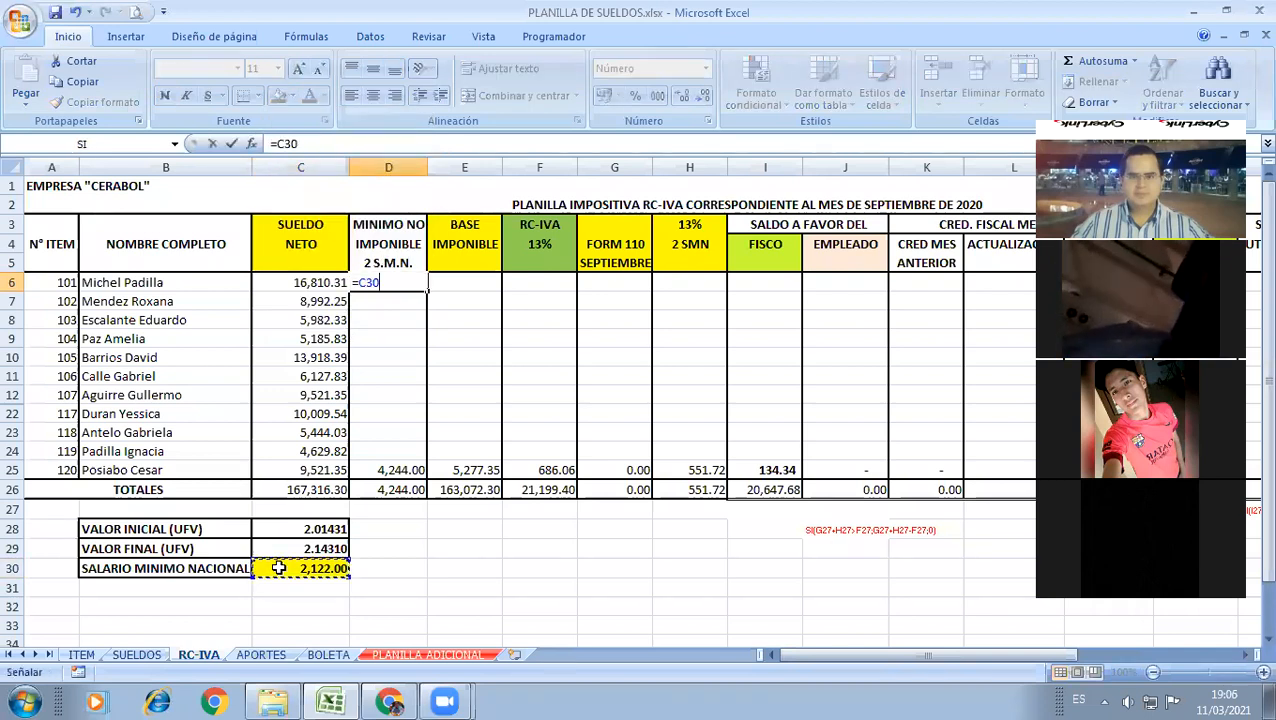
pyautogui.press('F4')
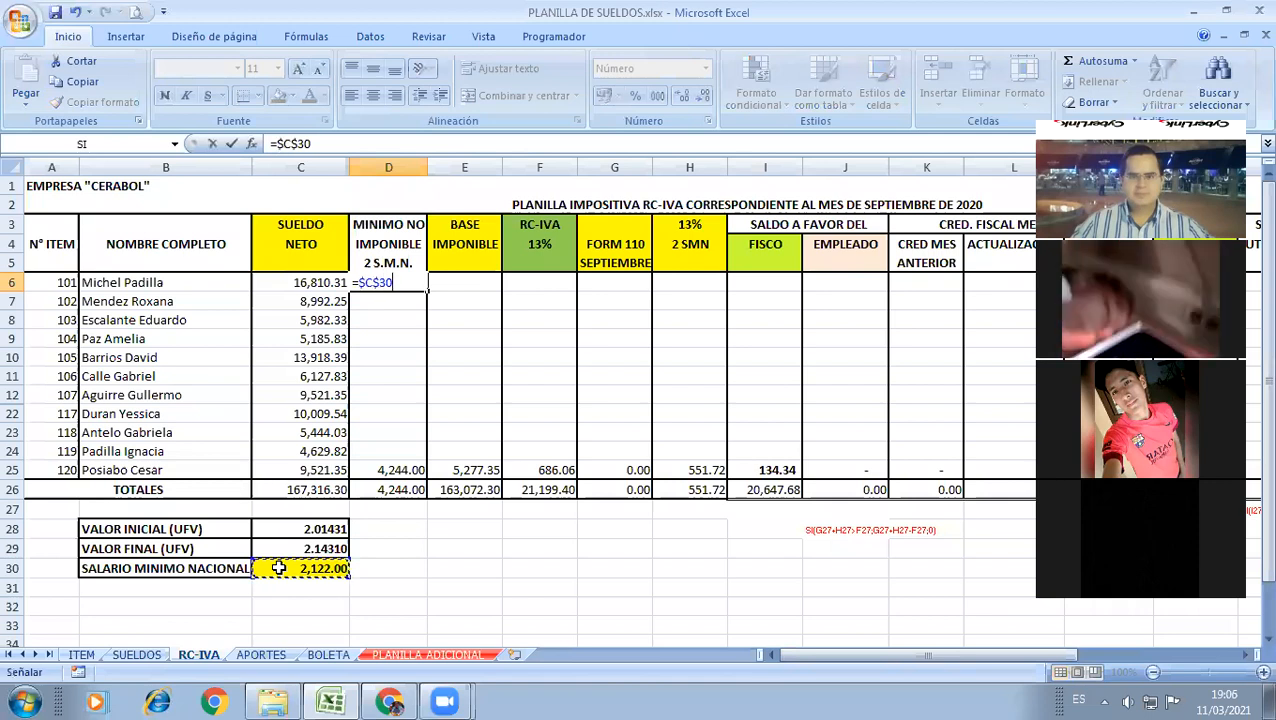
pyautogui.write('*')
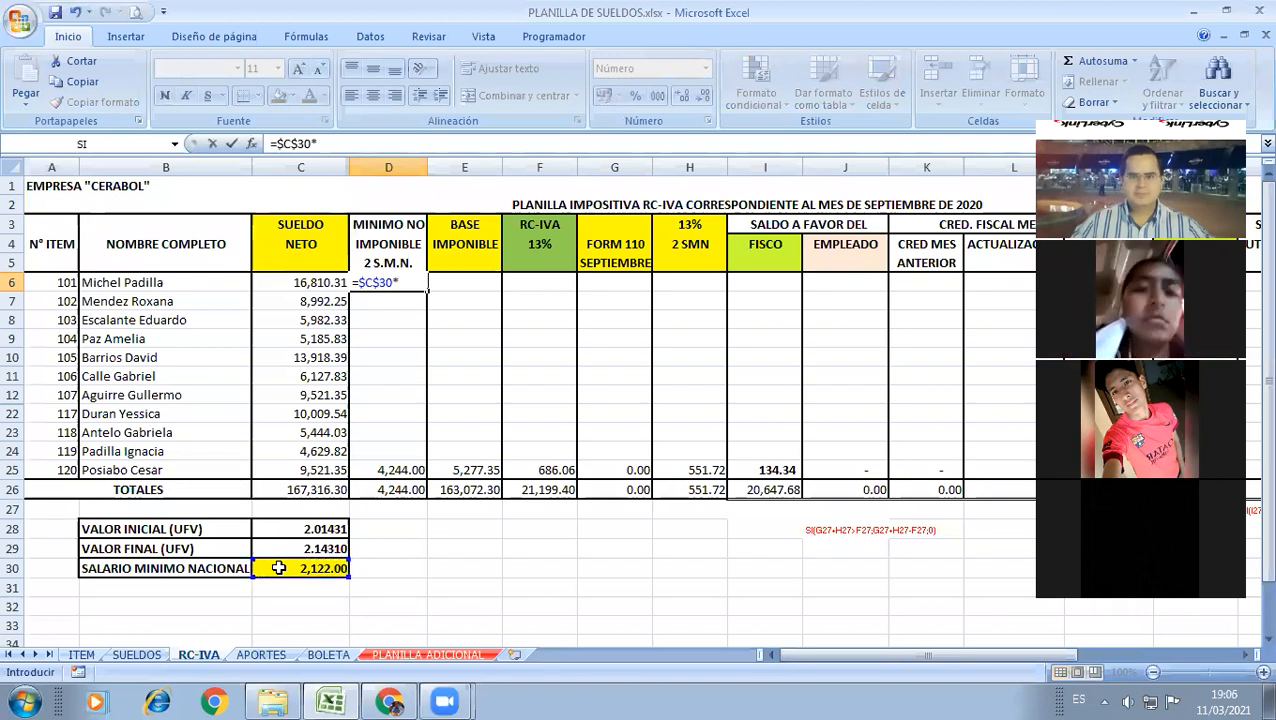
pyautogui.write('2')
pyautogui.press('Return')
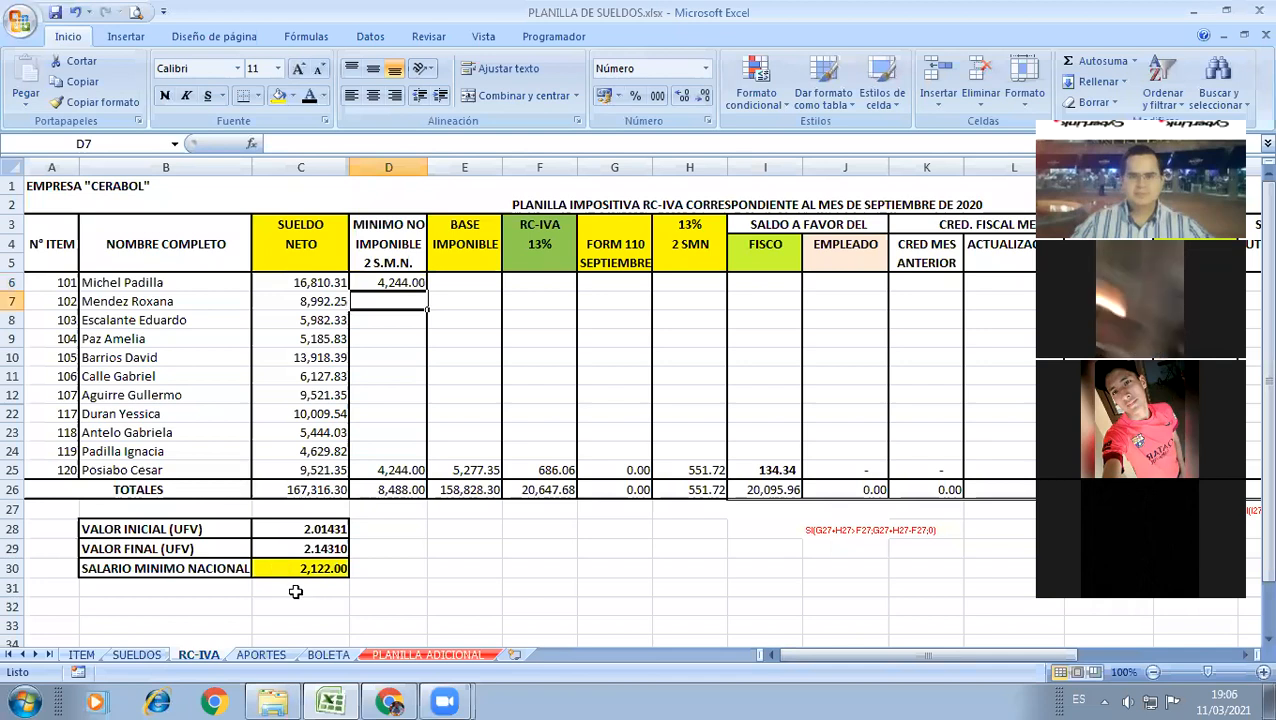
pyautogui.click(412, 284)
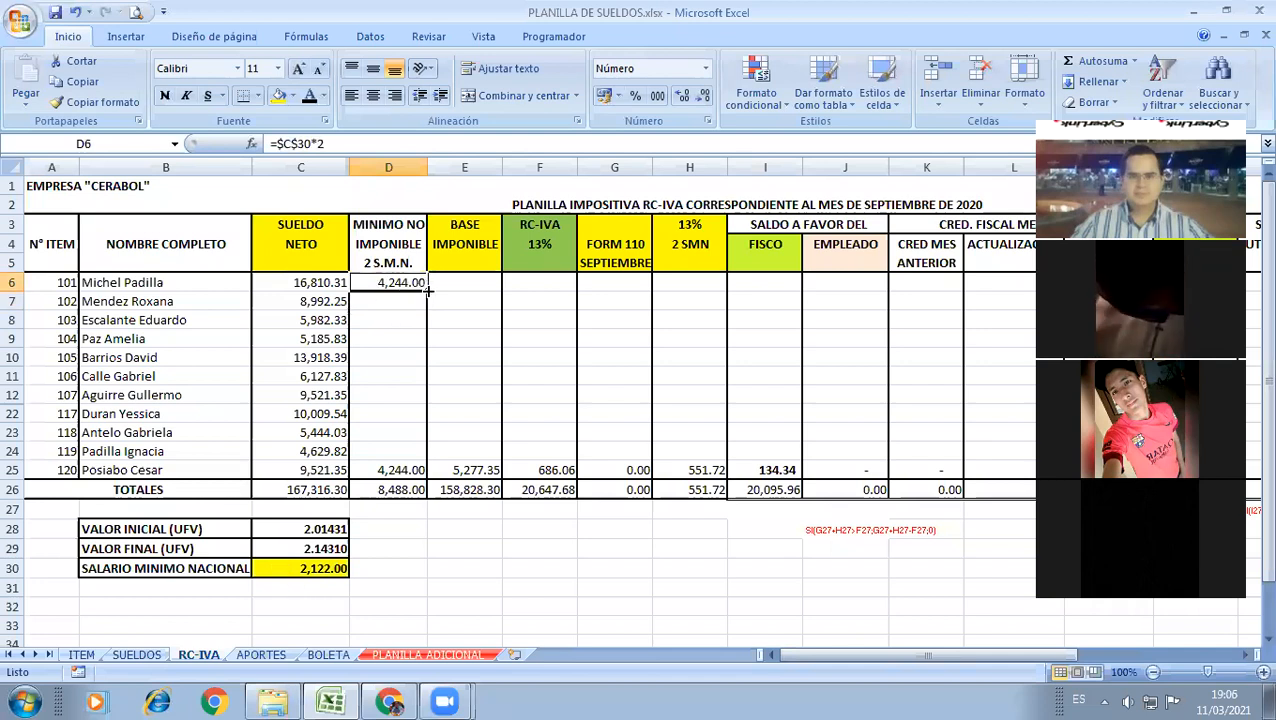
pyautogui.doubleClick(428, 290)
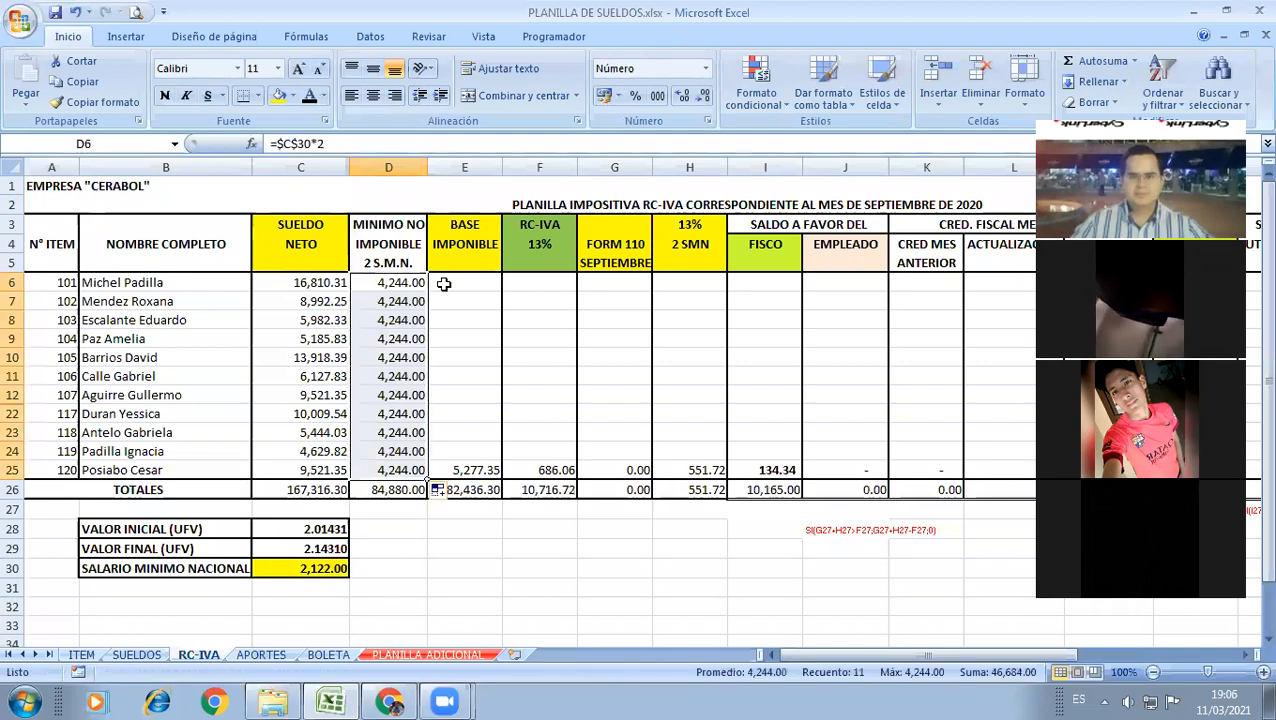
# Step: Calculate the BASE IMPONIBLE in E6 with =C6-D6 and copy it down the column to row 24
pyautogui.click(443, 284)
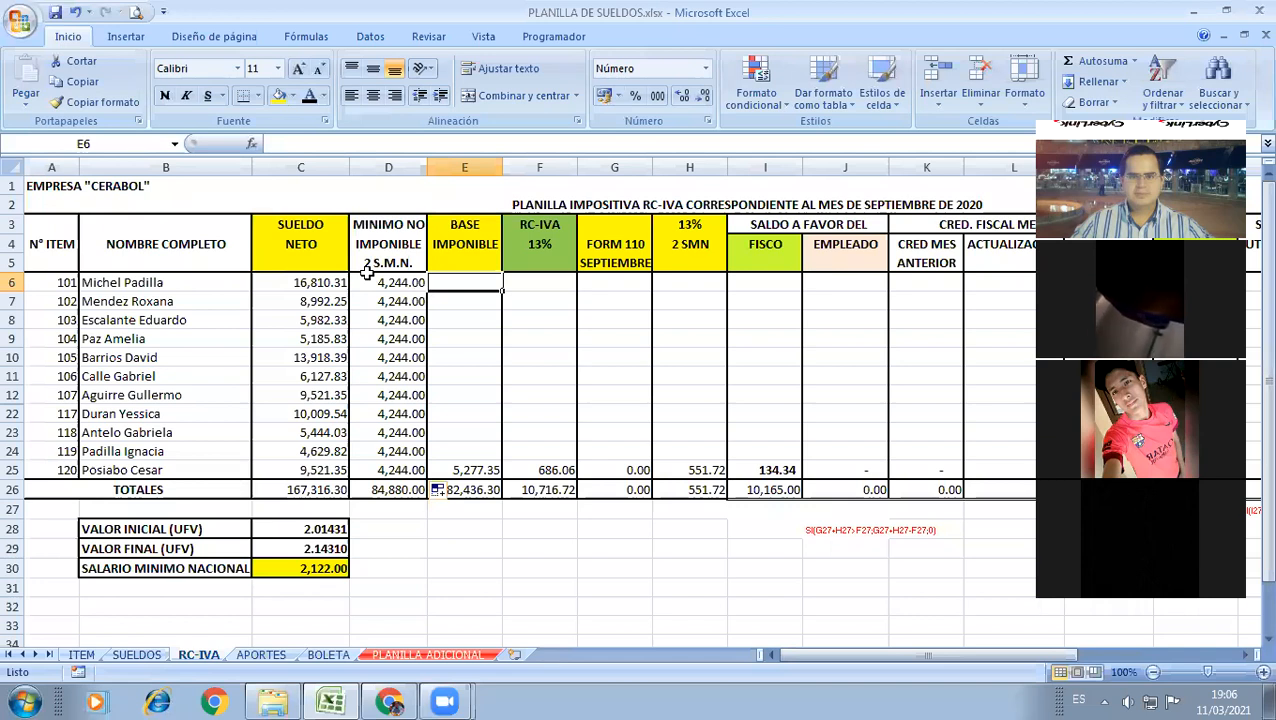
pyautogui.write('=')
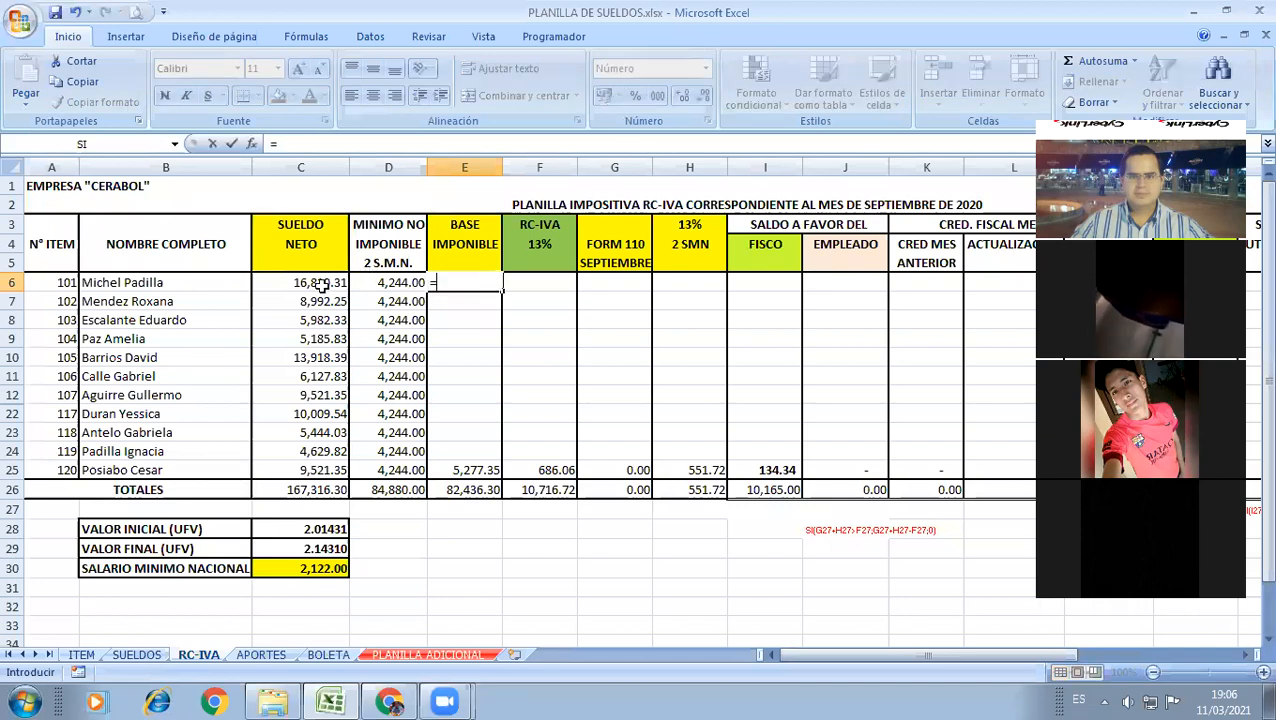
pyautogui.click(318, 283)
pyautogui.write('-')
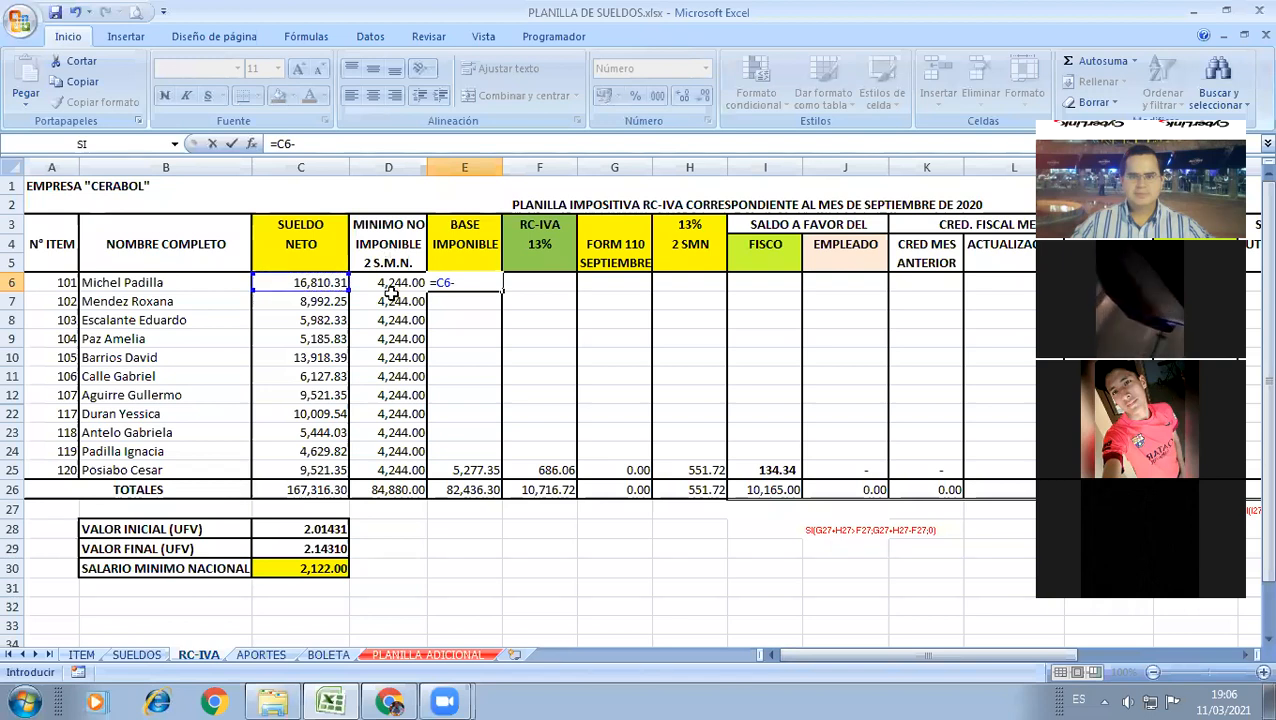
pyautogui.click(393, 291)
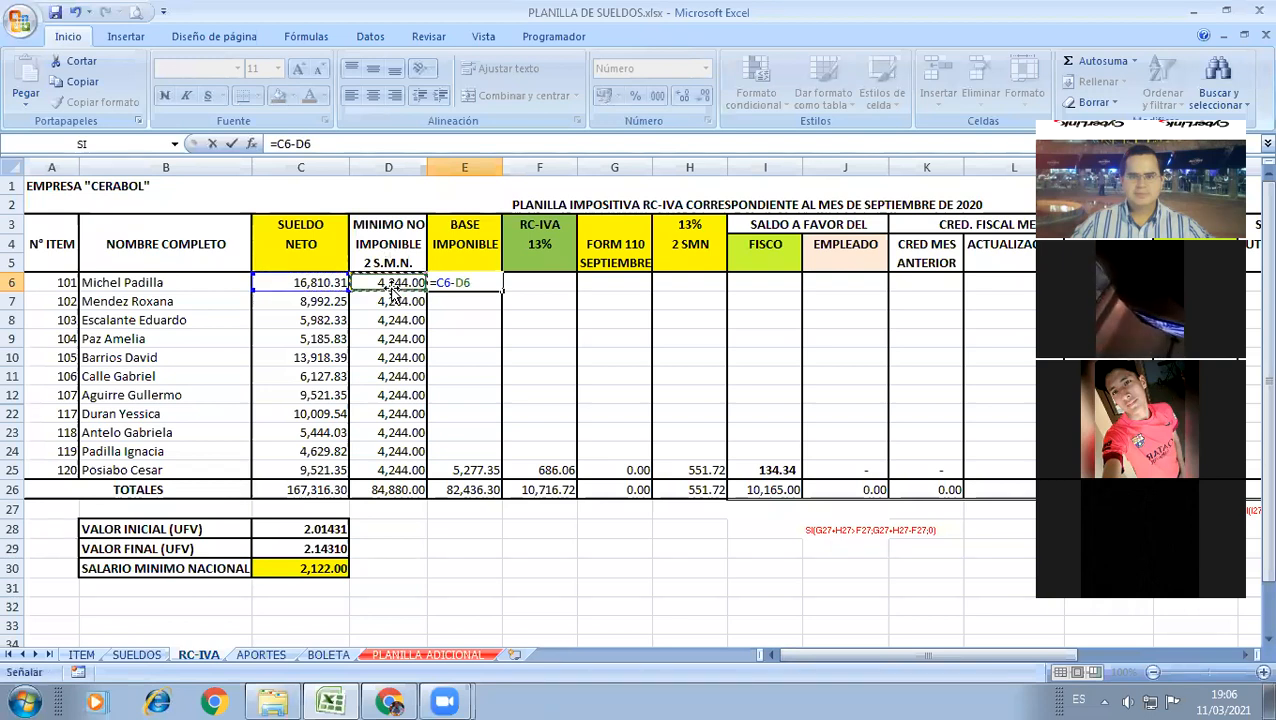
pyautogui.press('Return')
pyautogui.click(455, 283)
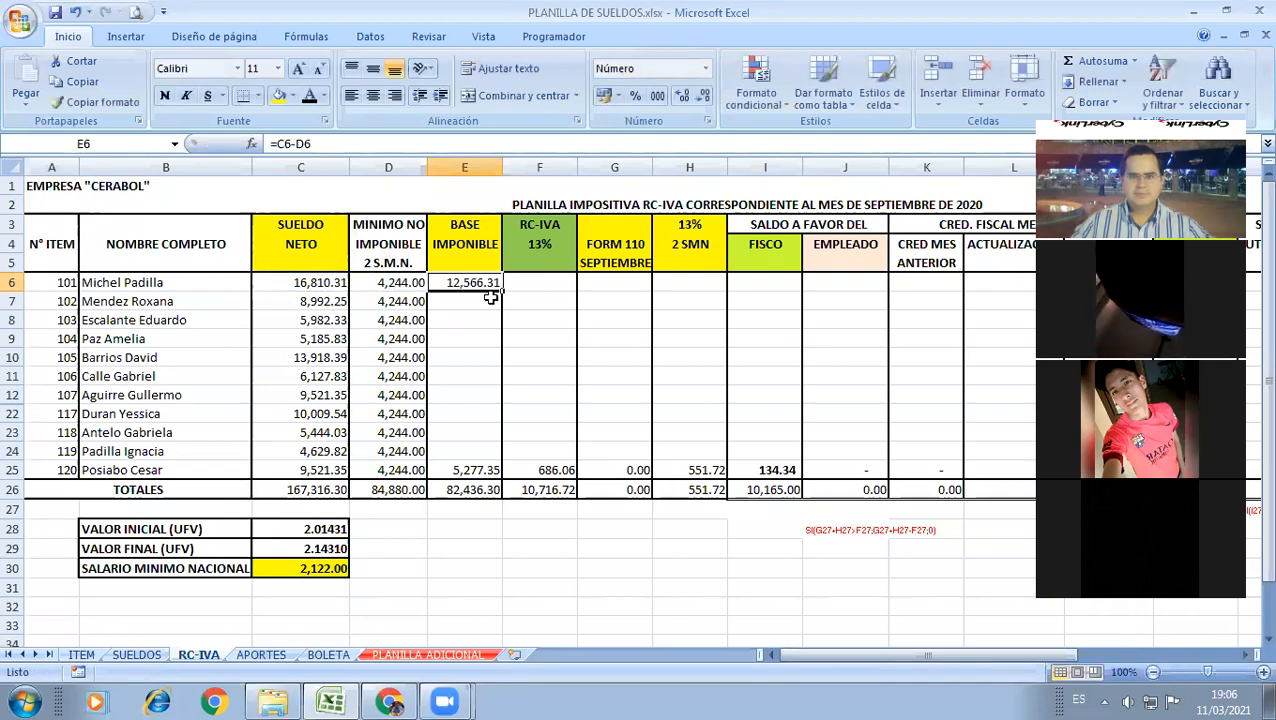
pyautogui.doubleClick(501, 289)
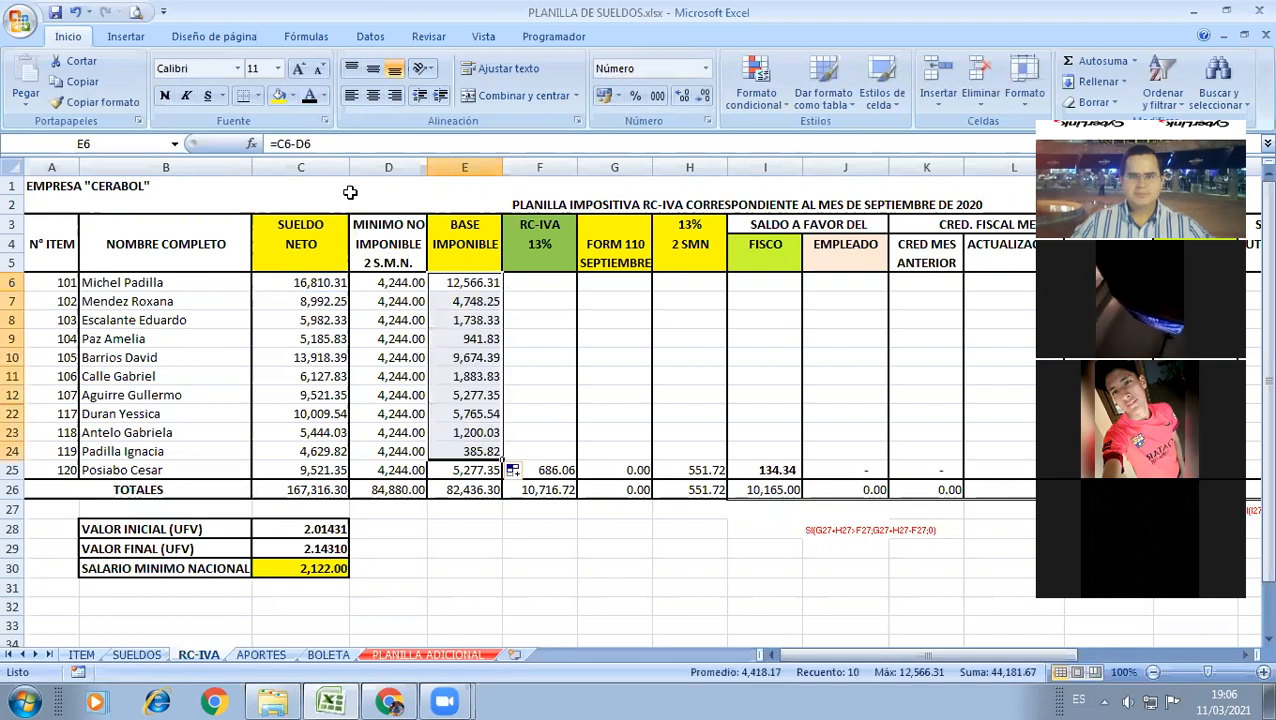
# Step: Calculate the first employee's RC-IVA in F6 with =E6*$F$4, using an absolute reference to the 13% header cell
pyautogui.press('Right')
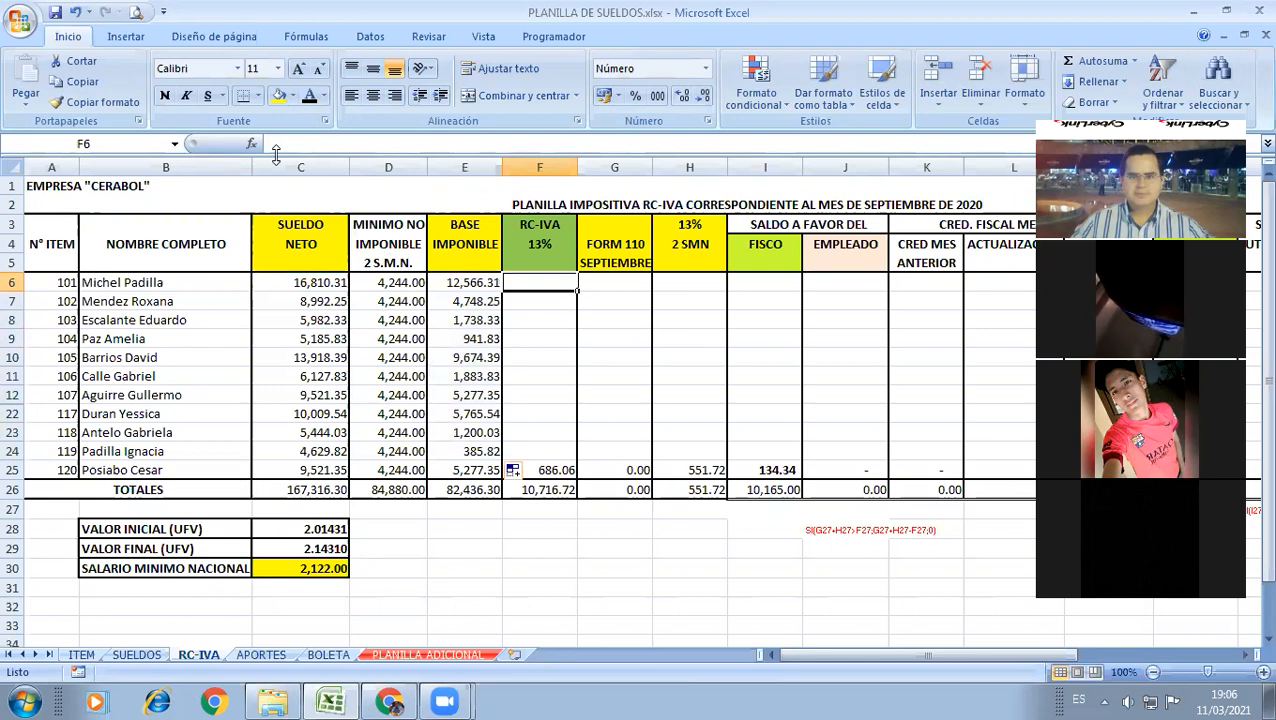
pyautogui.write('=')
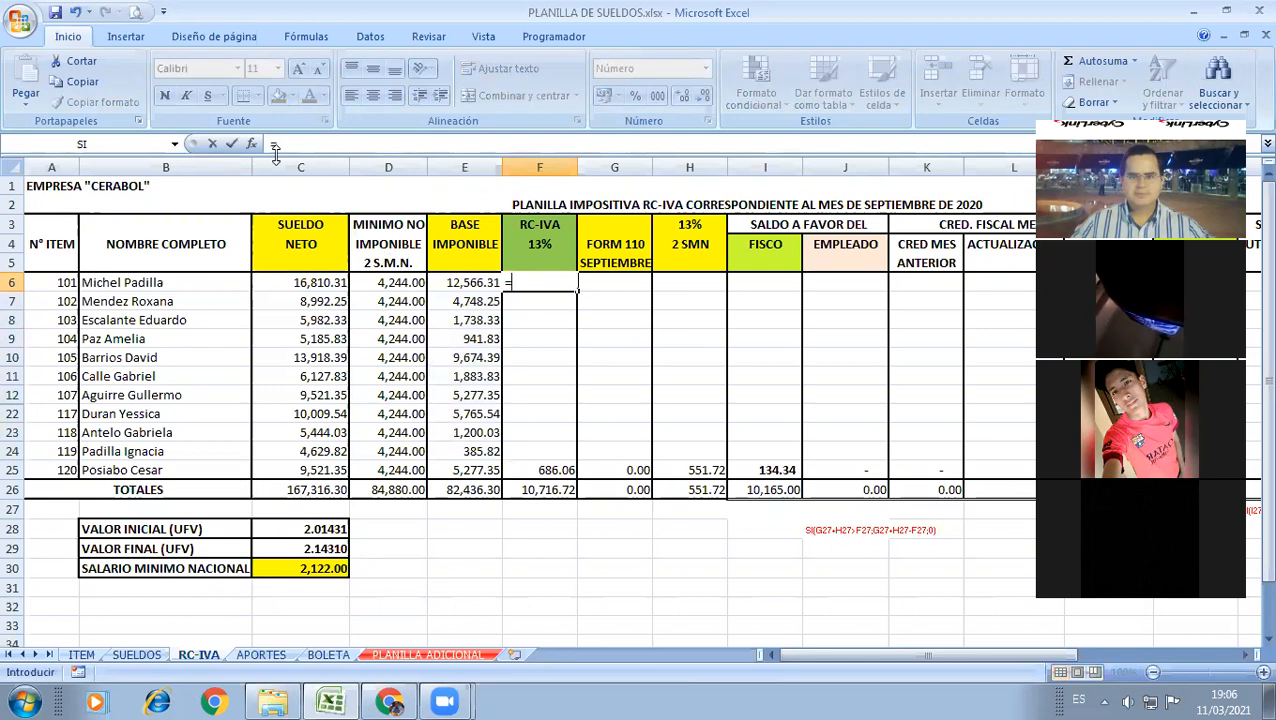
pyautogui.click(446, 286)
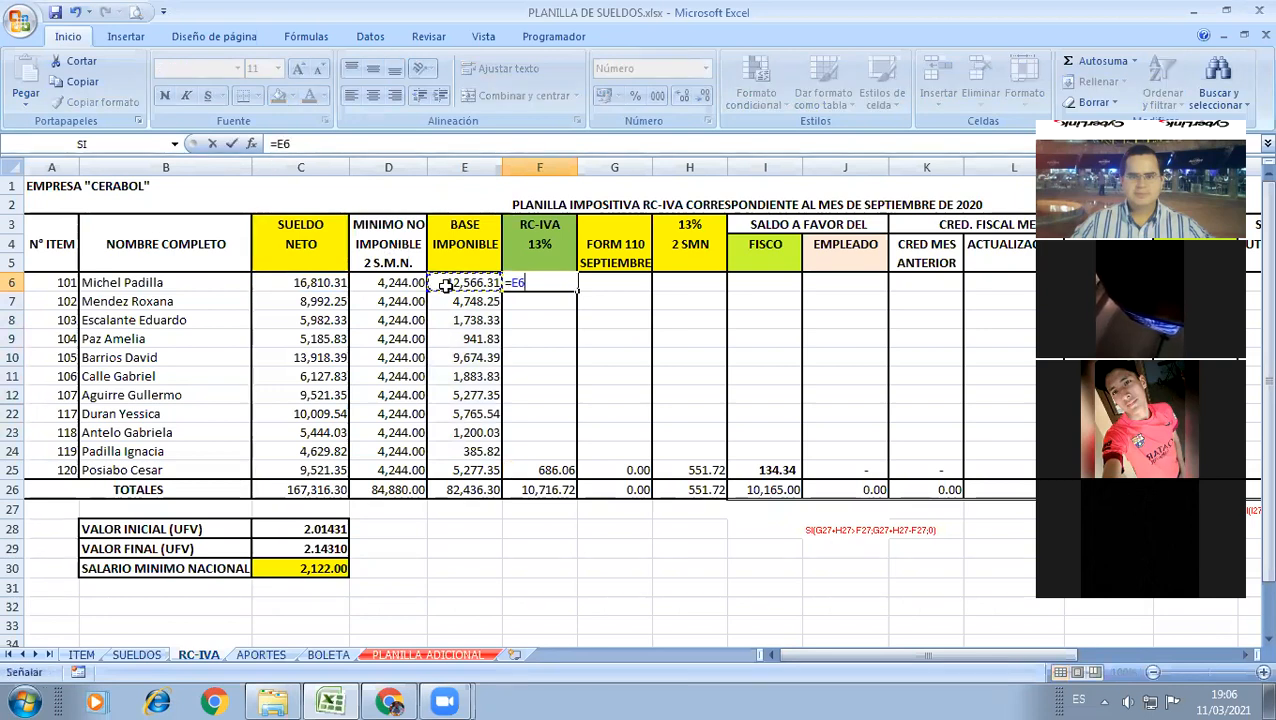
pyautogui.write('*1')
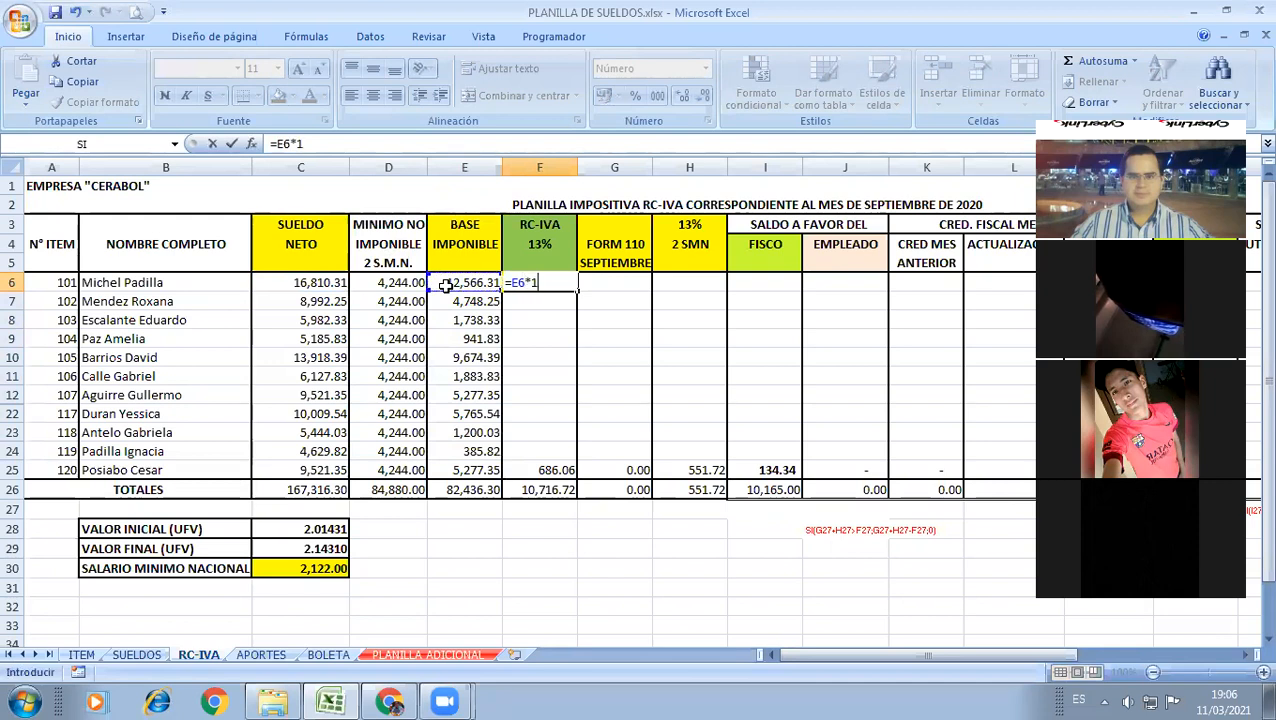
pyautogui.write('3%')
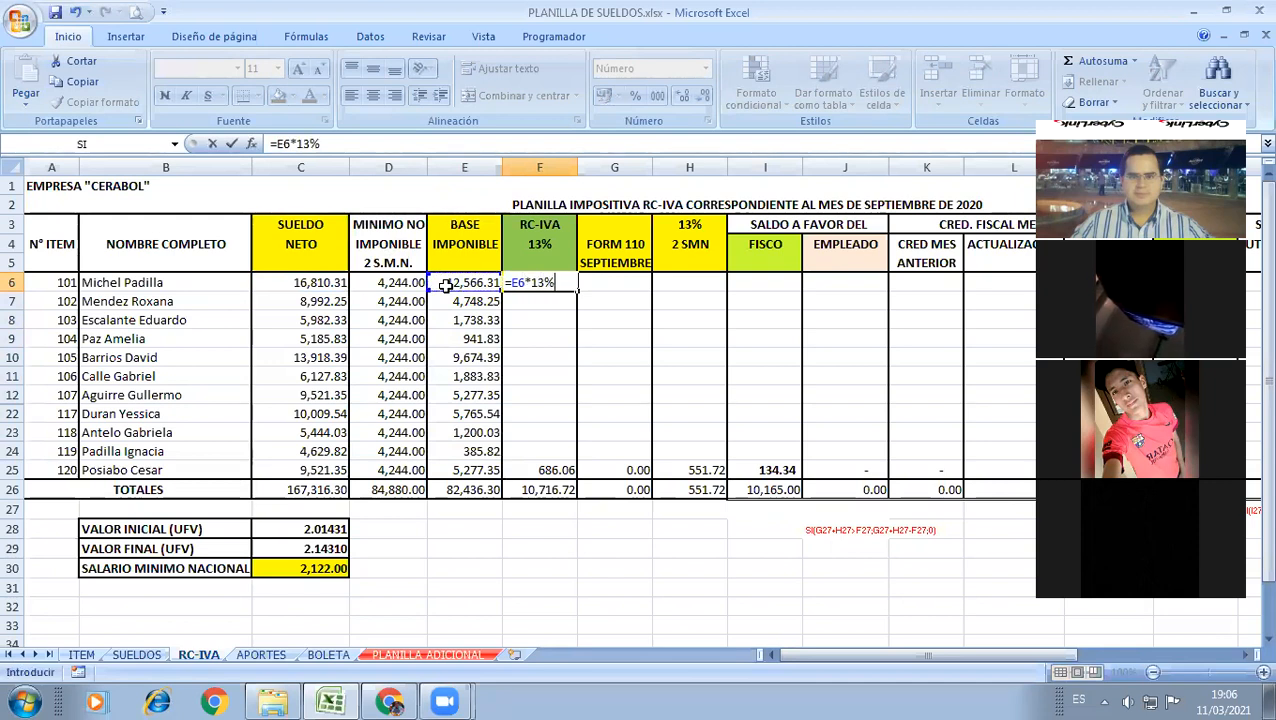
pyautogui.press('BackSpace')
pyautogui.press('BackSpace')
pyautogui.press('BackSpace')
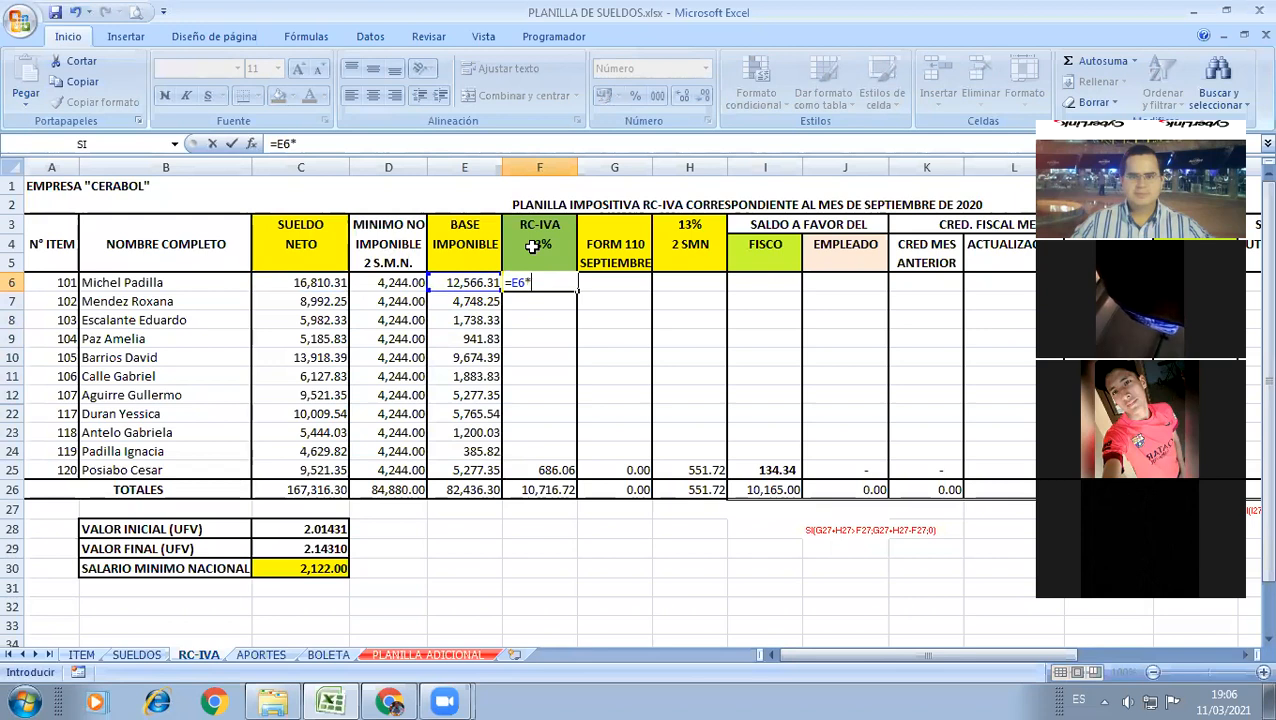
pyautogui.press('Up')
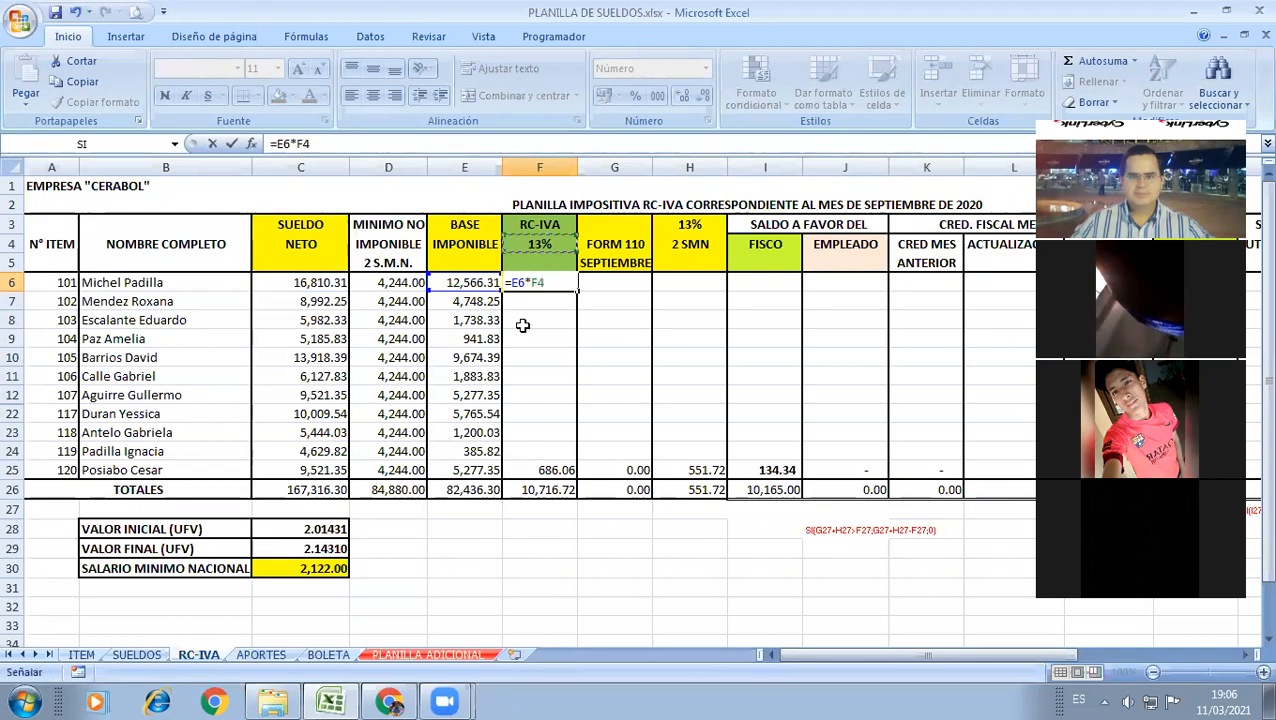
pyautogui.press('F4')
pyautogui.press('Return')
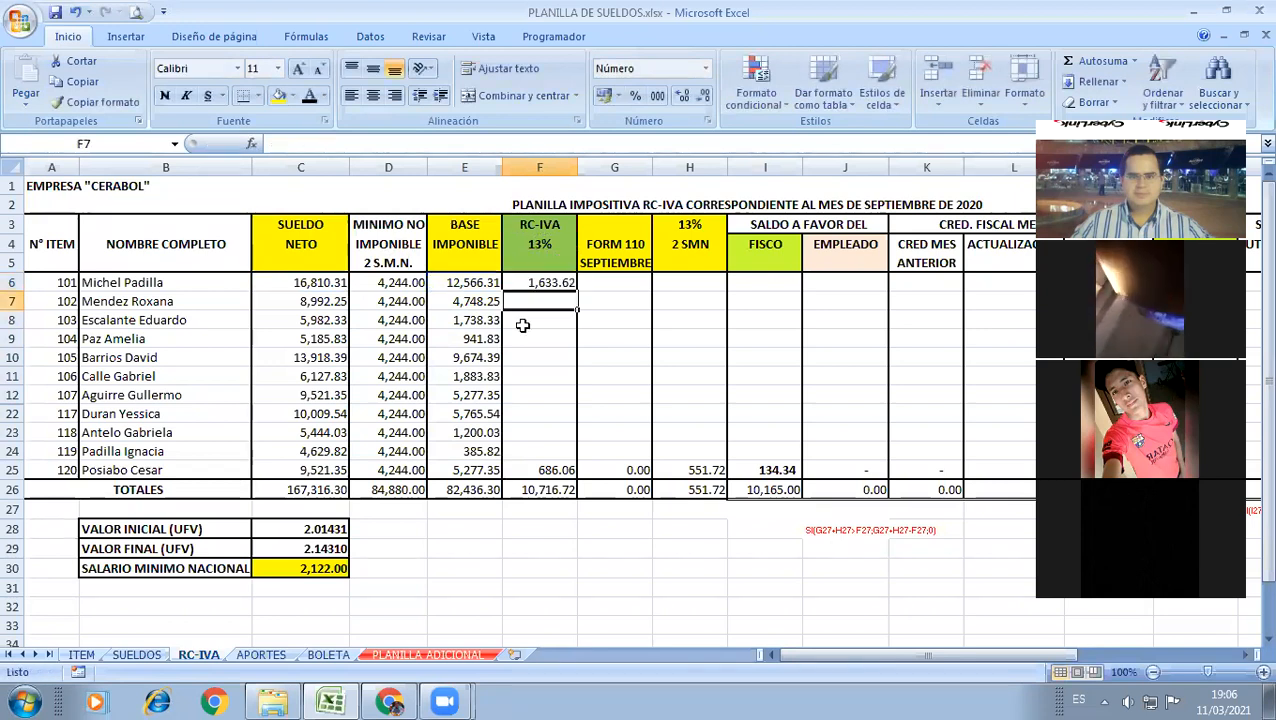
# Step: Copy the RC-IVA formula from F6 down the column to row 24
pyautogui.press('Up')
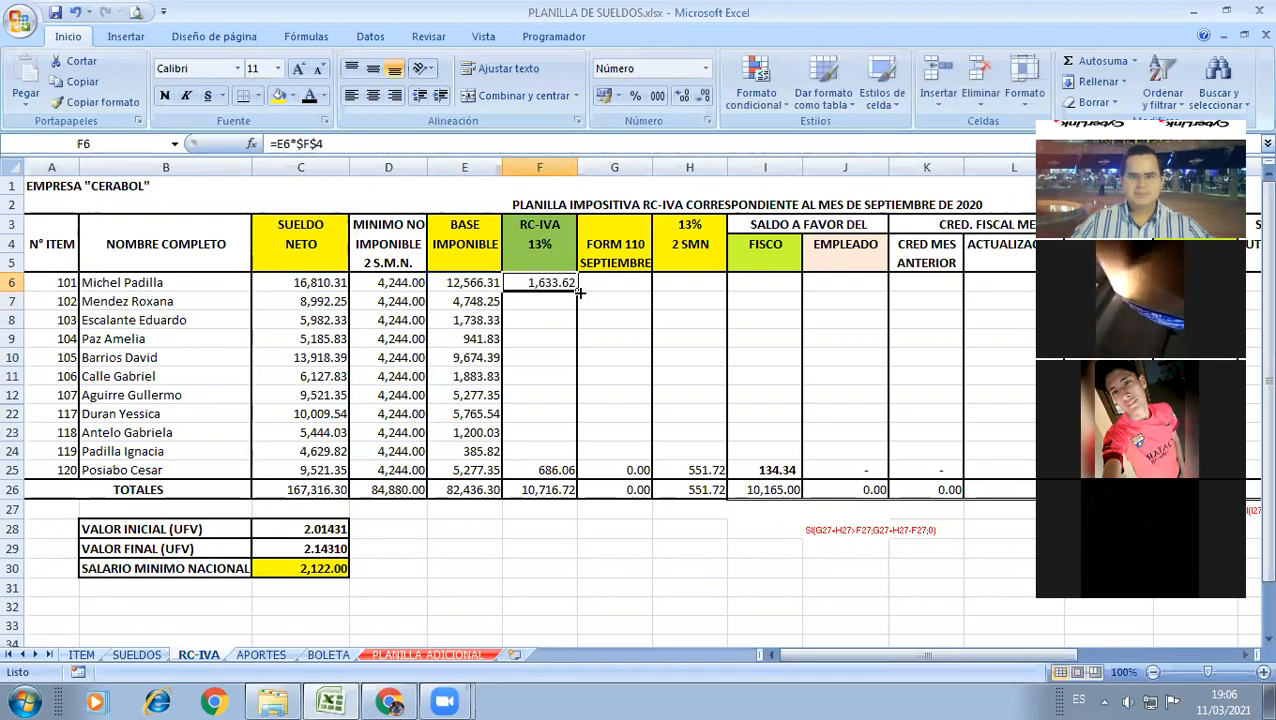
pyautogui.doubleClick(577, 291)
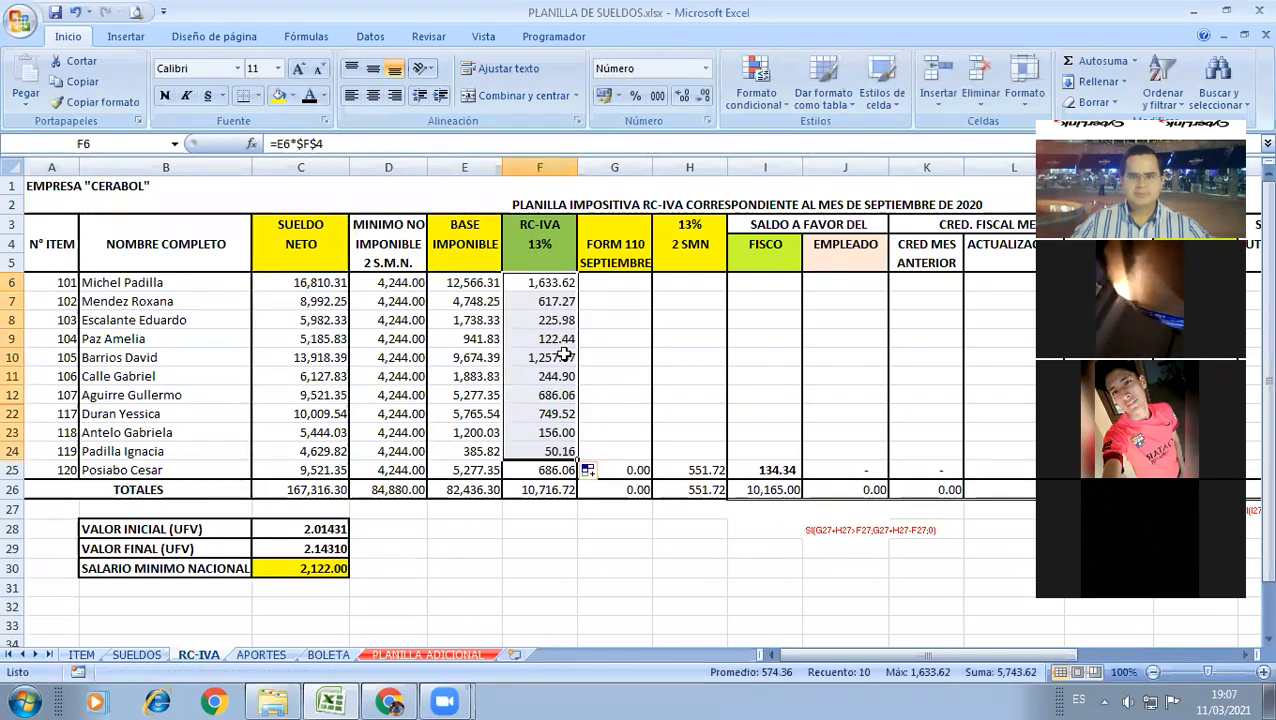
pyautogui.click(564, 354)
pyautogui.click(543, 285)
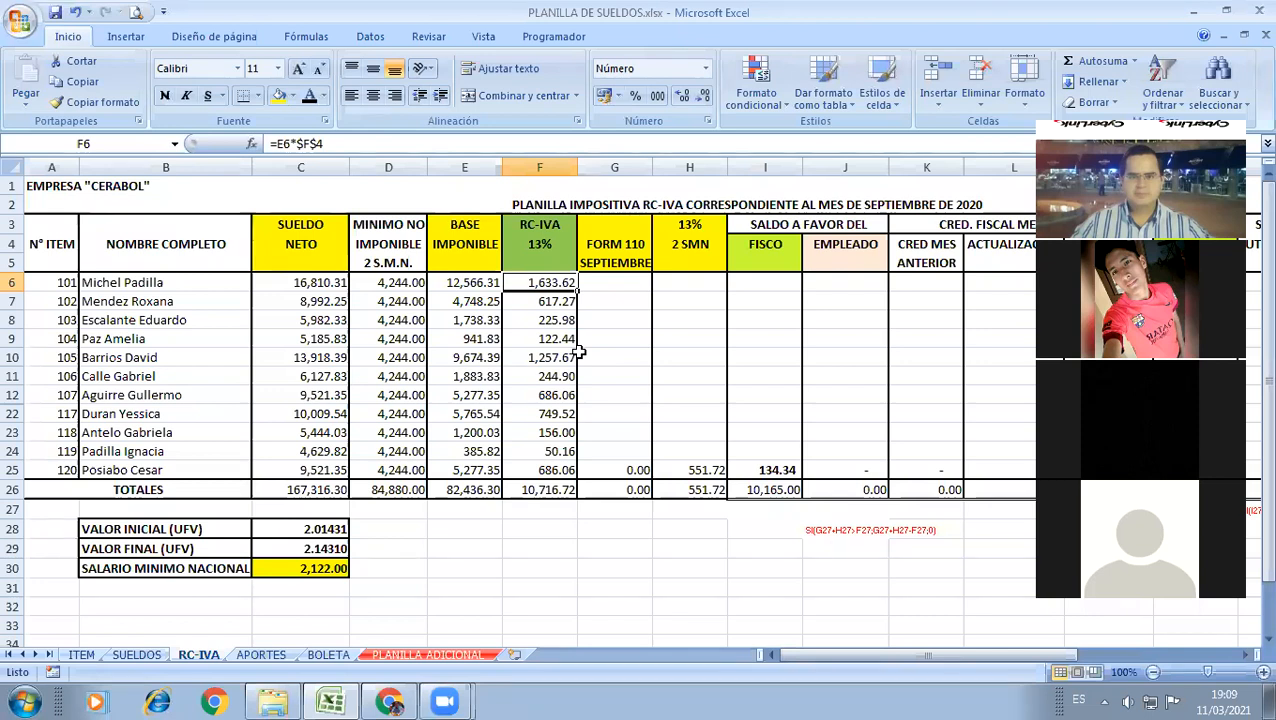
# Step: Link the FORM 110 SEPTIEMBRE credit in G6 to I4 of the PLANILLA ADICIONAL sheet and copy it down to row 24
pyautogui.press('Right')
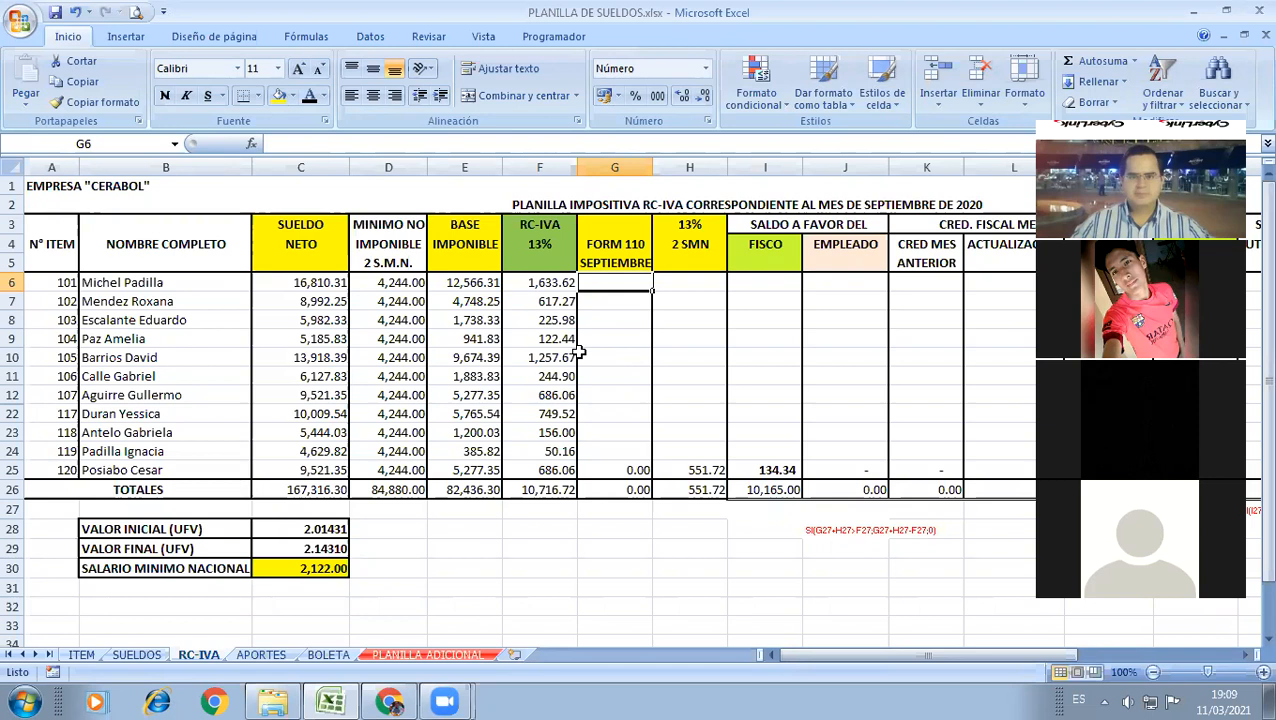
pyautogui.write('=')
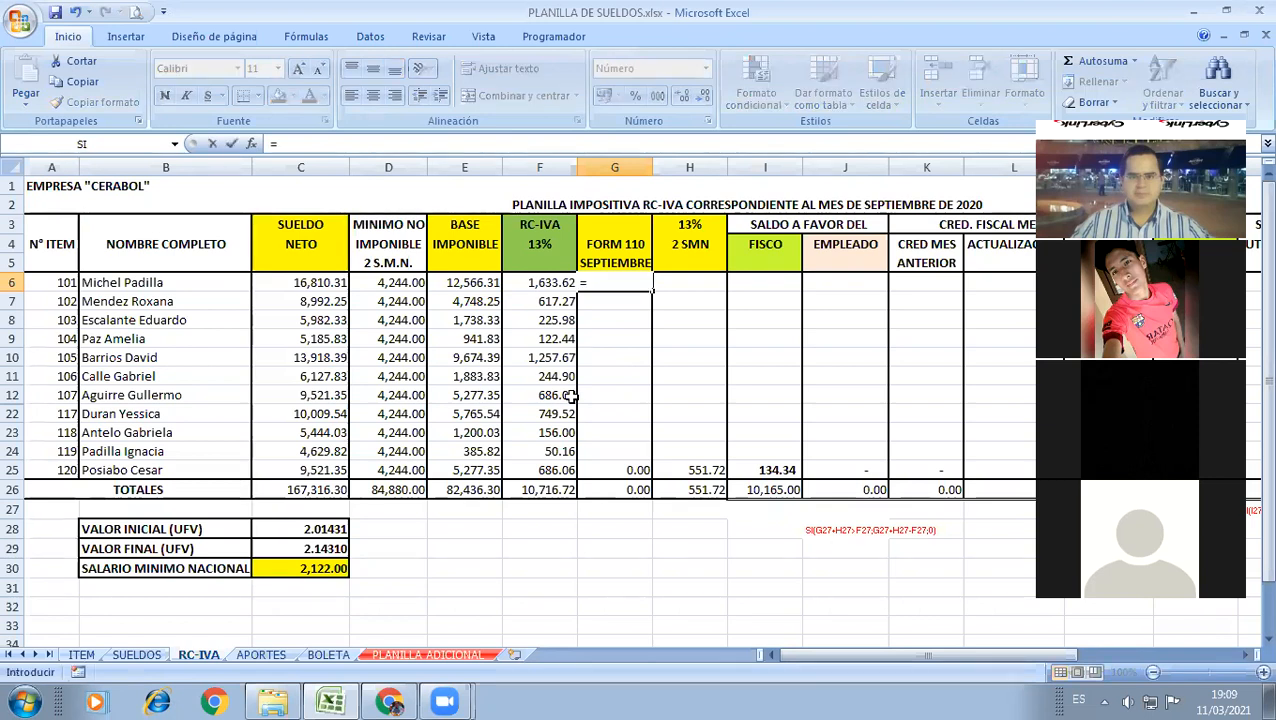
pyautogui.click(428, 655)
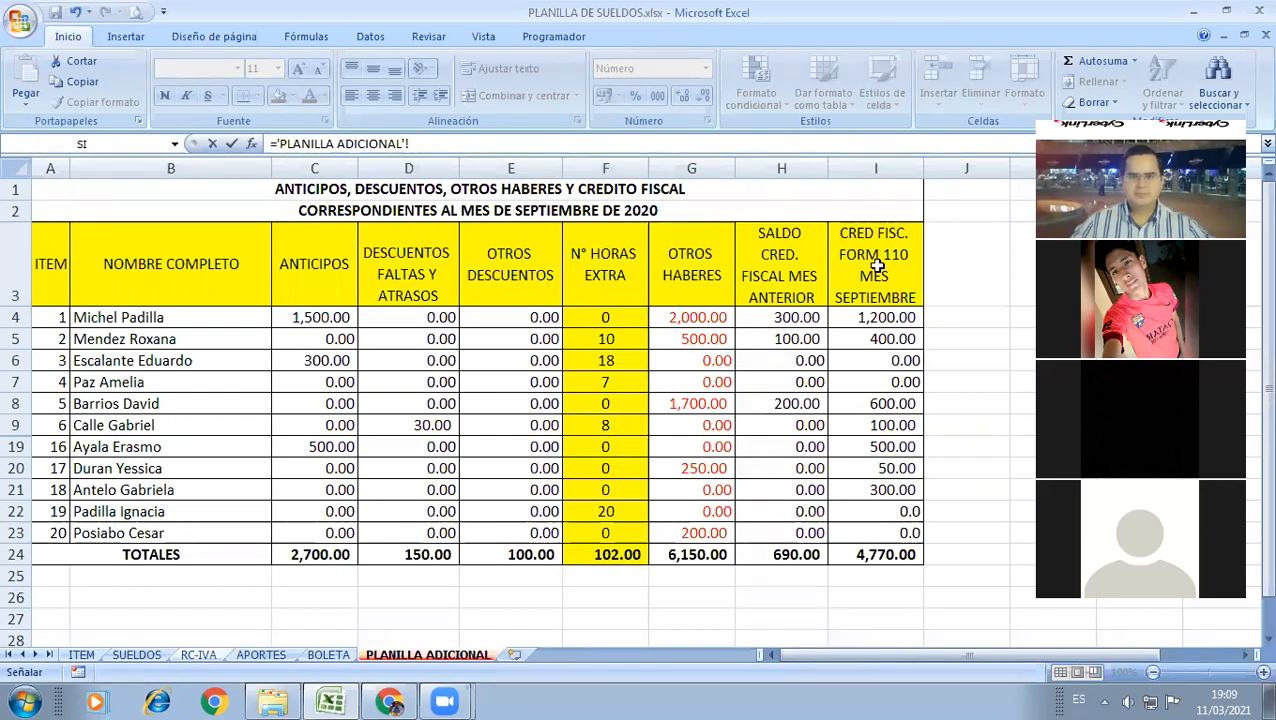
pyautogui.click(872, 316)
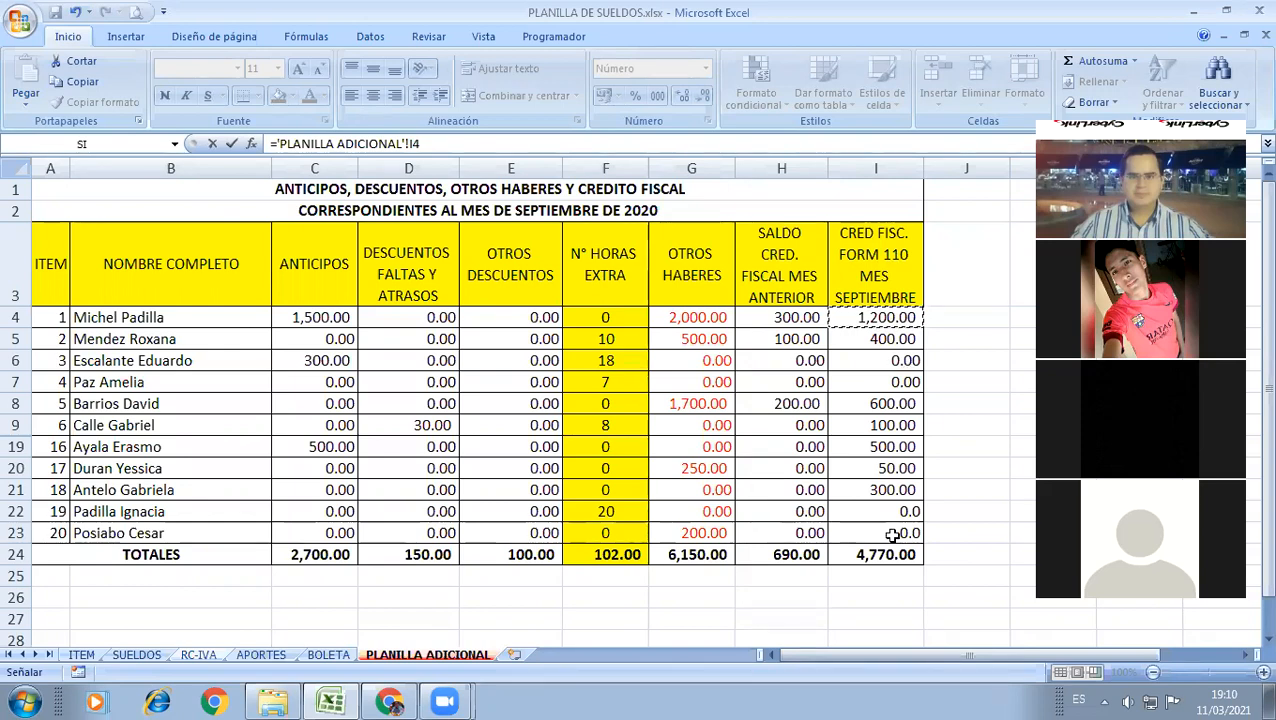
pyautogui.press('Return')
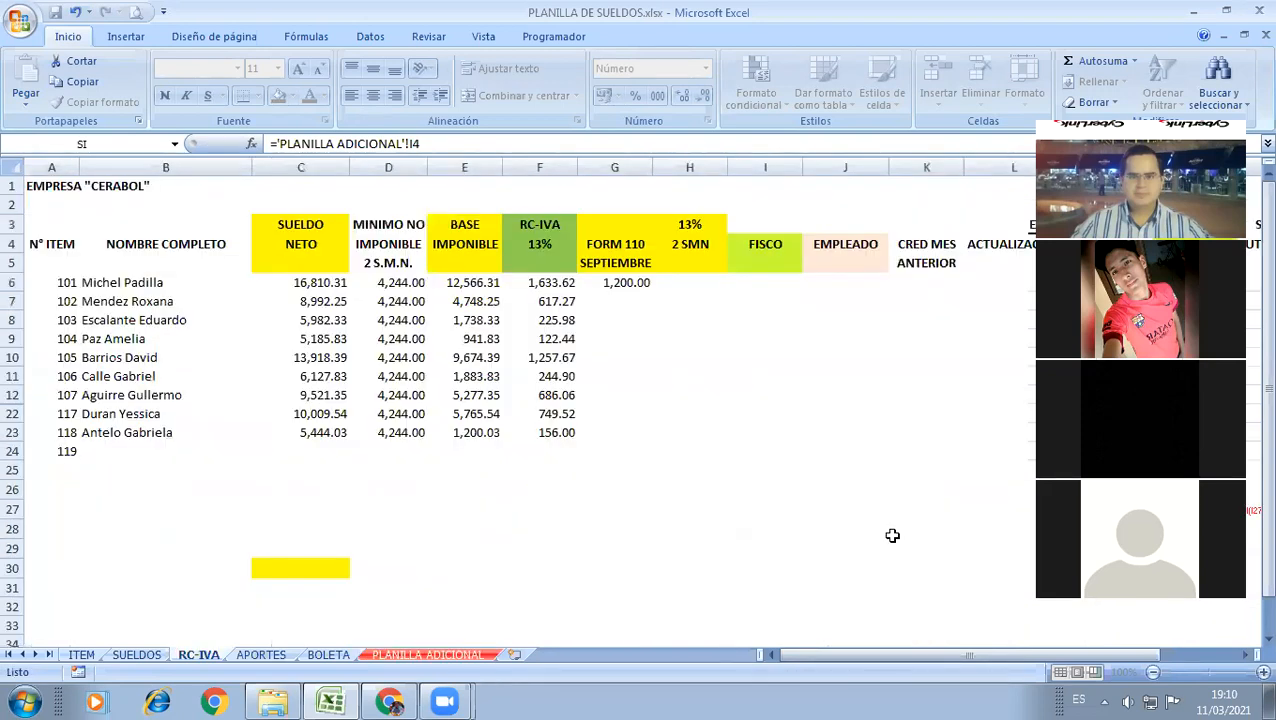
pyautogui.click(614, 280)
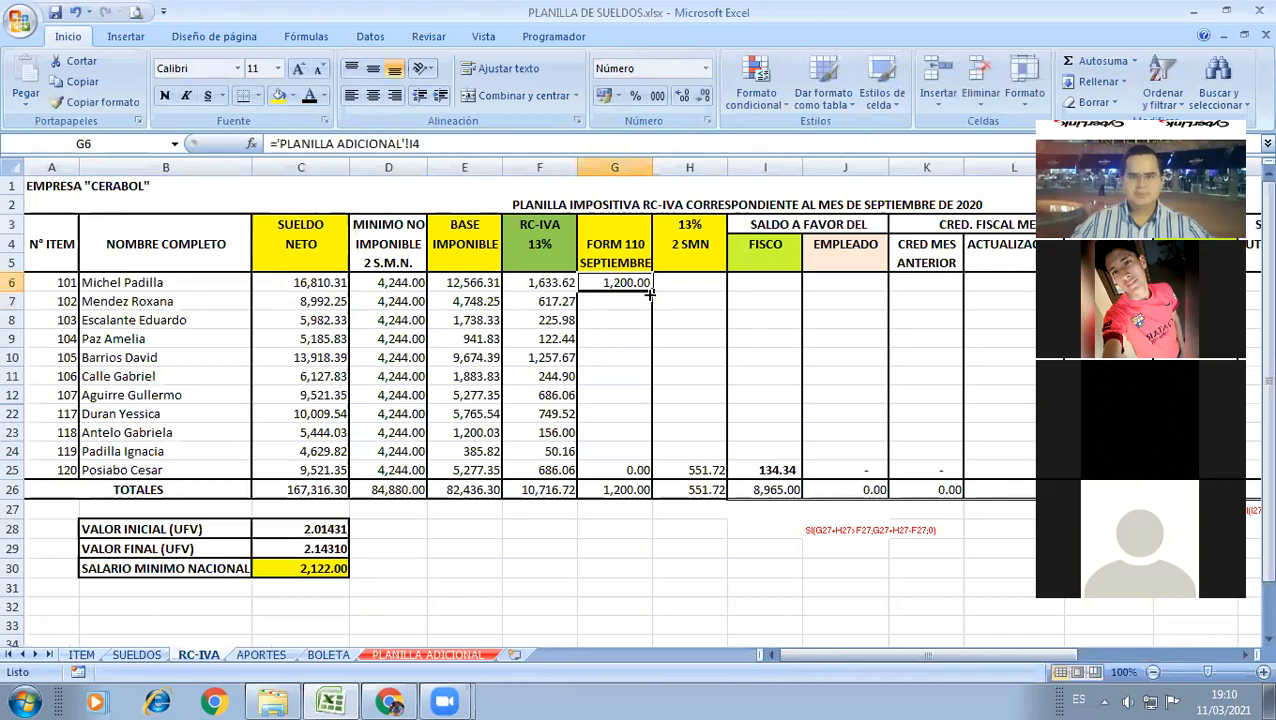
pyautogui.doubleClick(650, 293)
pyautogui.click(605, 345)
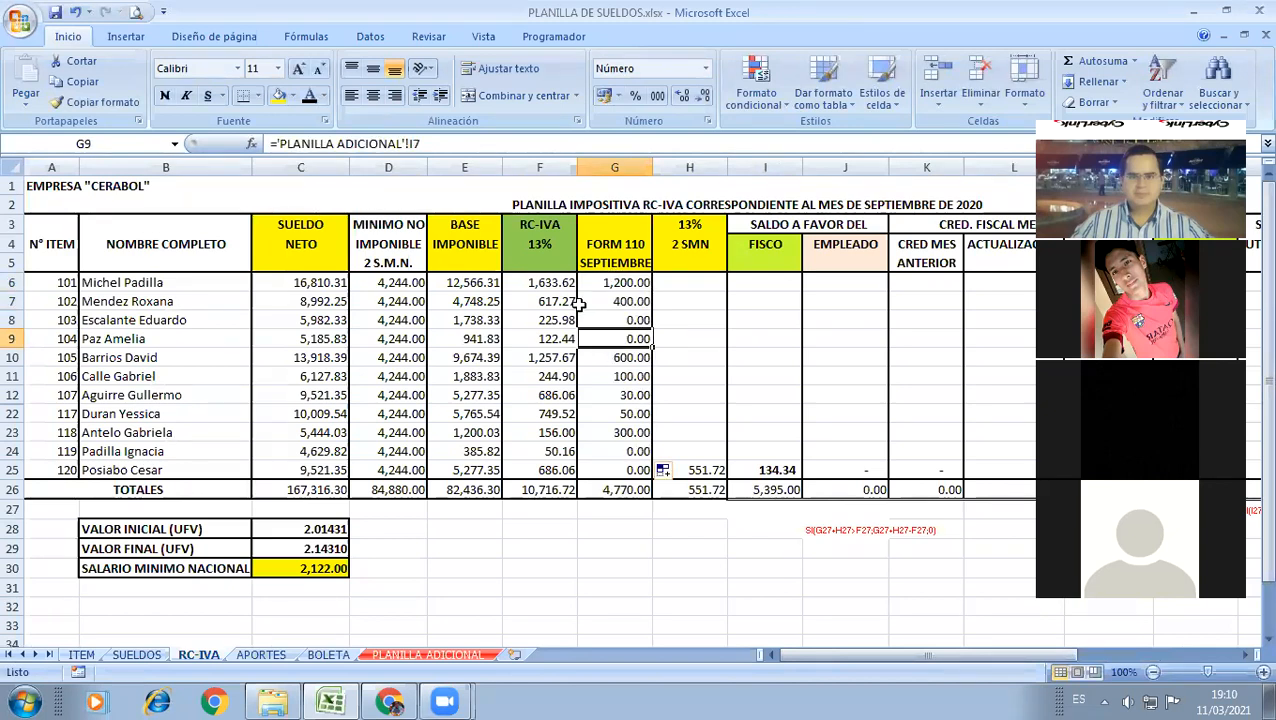
pyautogui.press('Up')
pyautogui.press('Up')
pyautogui.press('Up')
pyautogui.press('Left')
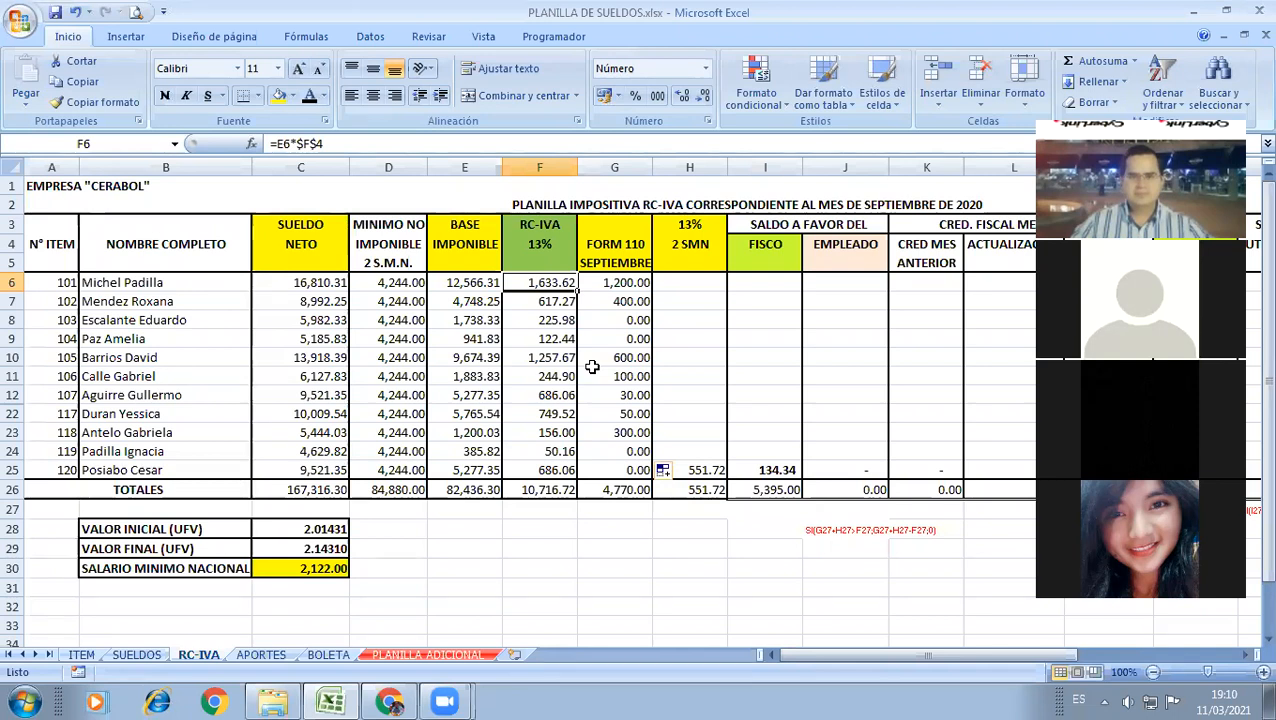
# Step: Enter 10000 as an example amount in F29, formatted with a thousands separator and two decimals
pyautogui.click(534, 566)
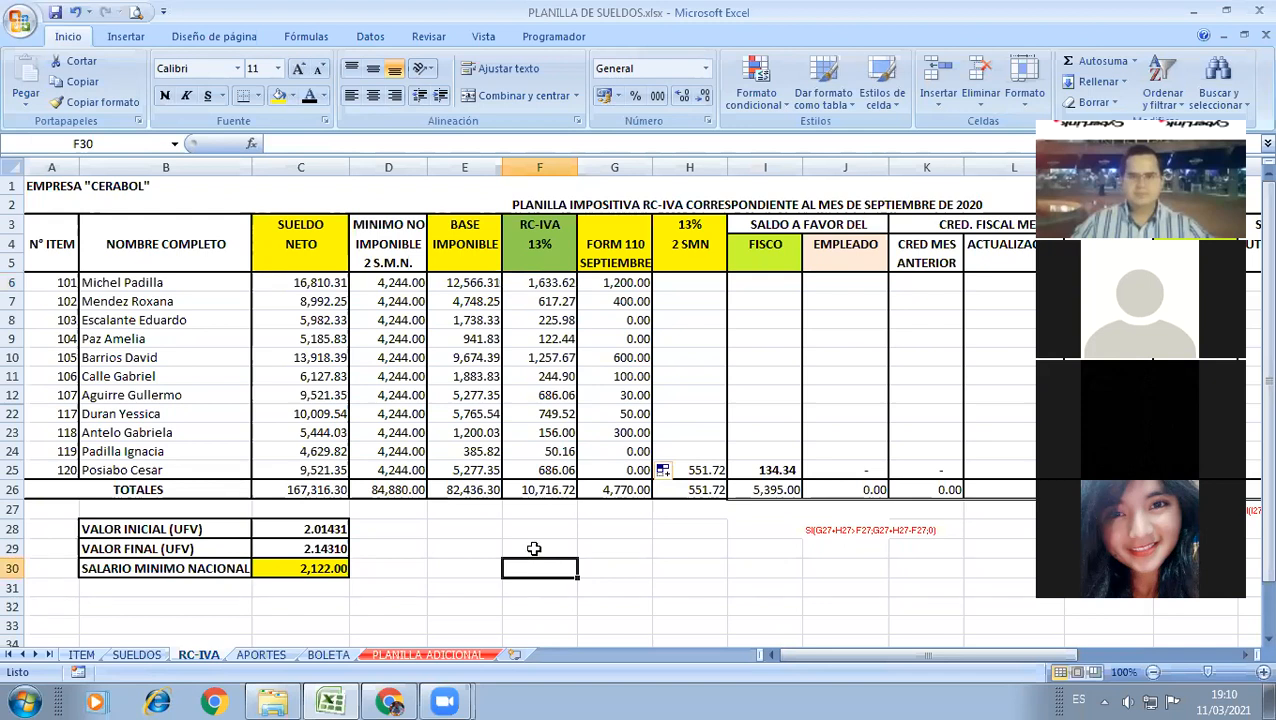
pyautogui.click(534, 549)
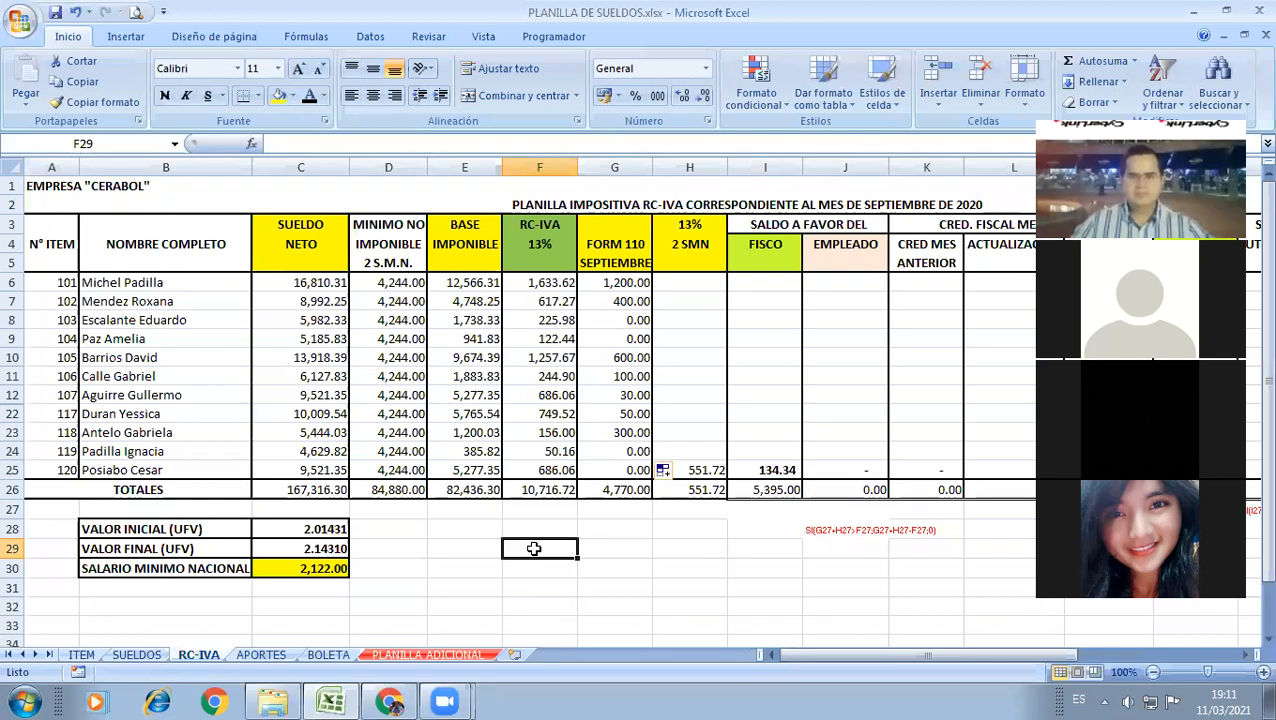
pyautogui.write('10000')
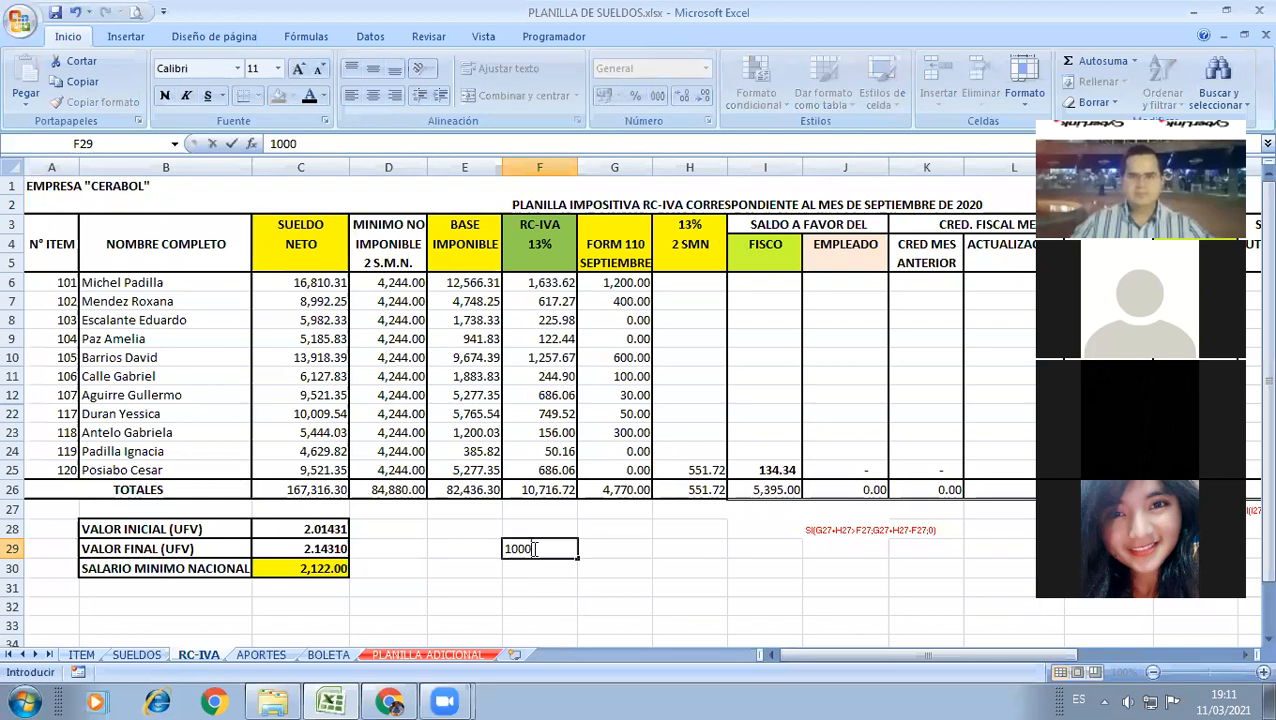
pyautogui.press('Return')
pyautogui.click(534, 549)
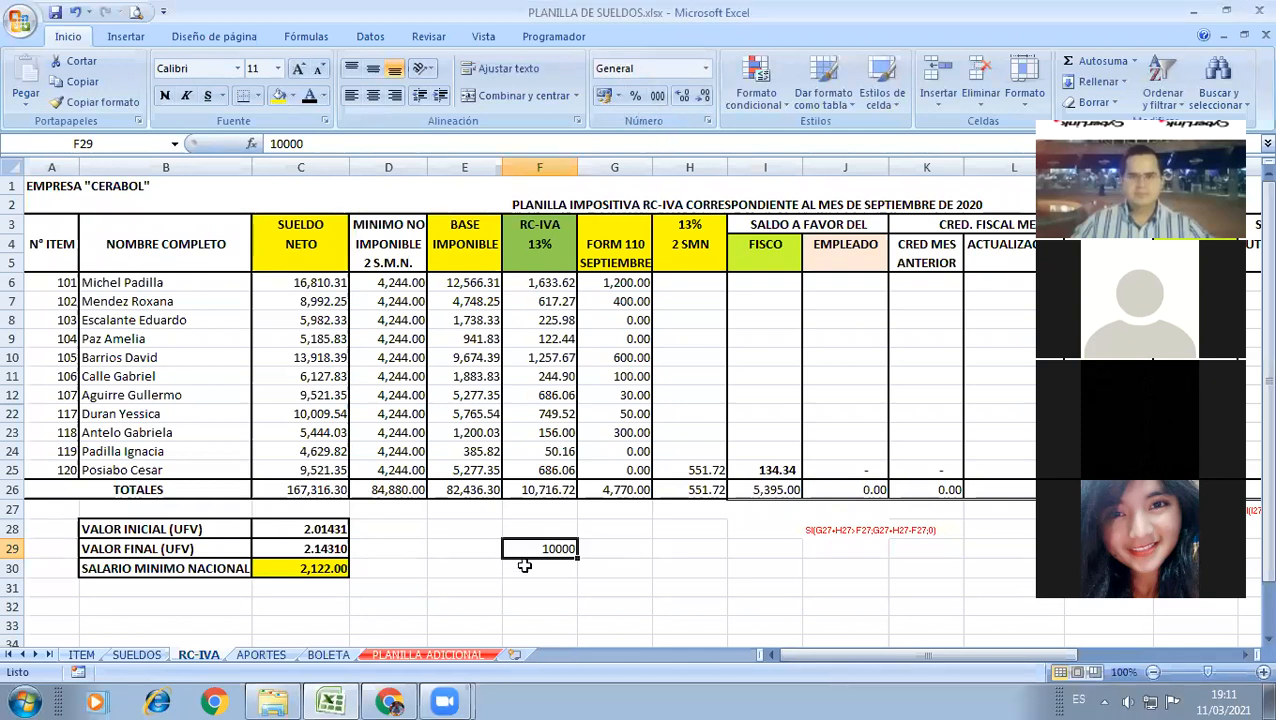
pyautogui.hotkey('ctrl', 'shift', '1')
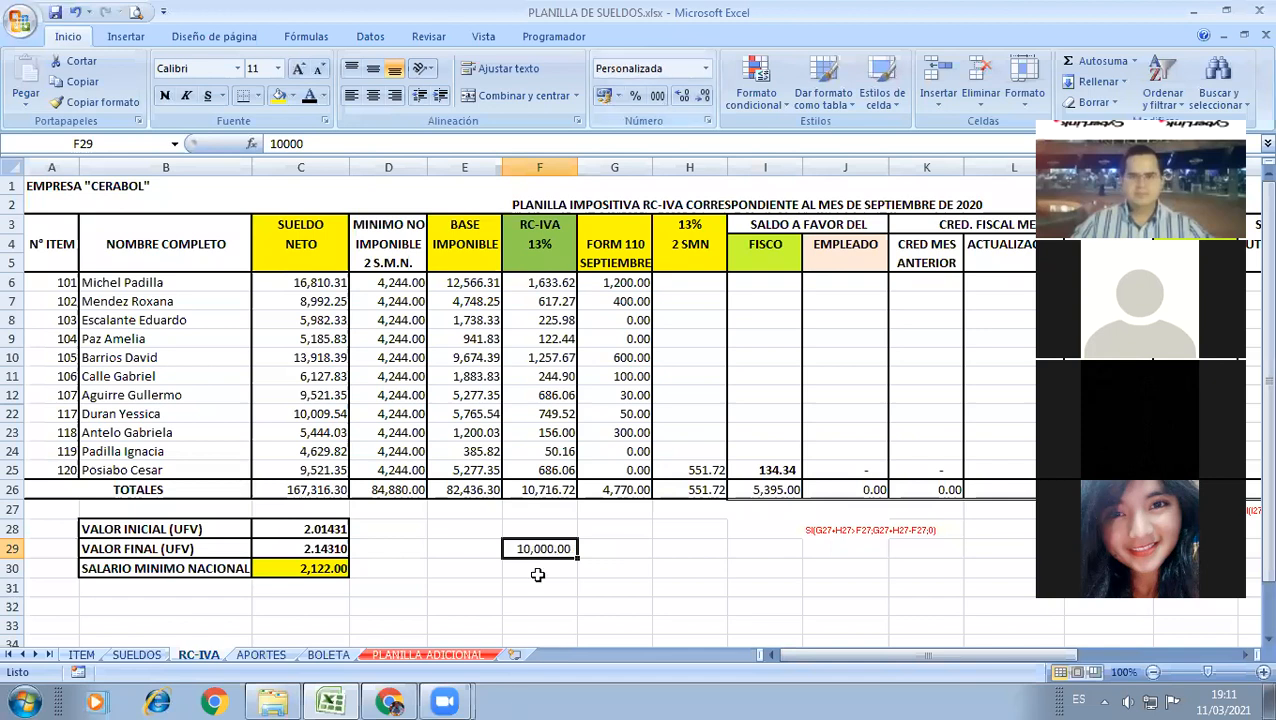
# Step: Enter 13% in F30 and calculate the example tax credit in F31 with =+F29*F30
pyautogui.press('Down')
pyautogui.write('13')
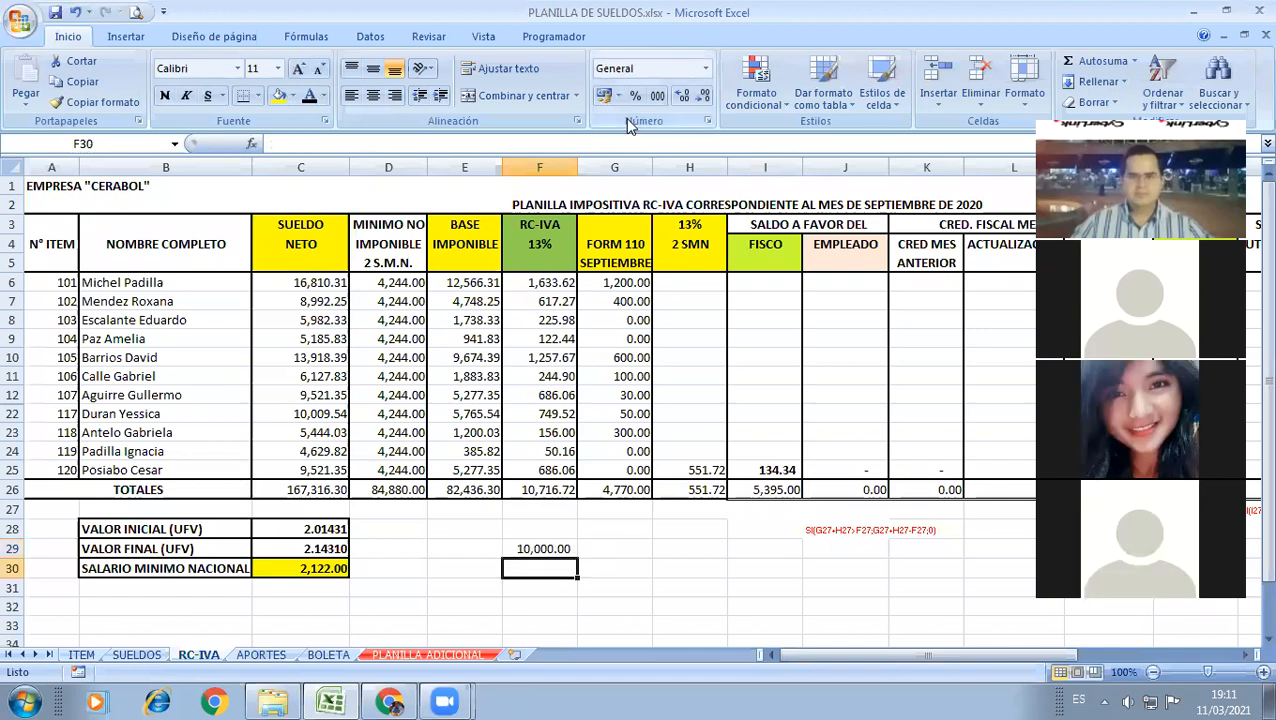
pyautogui.write('%')
pyautogui.press('Return')
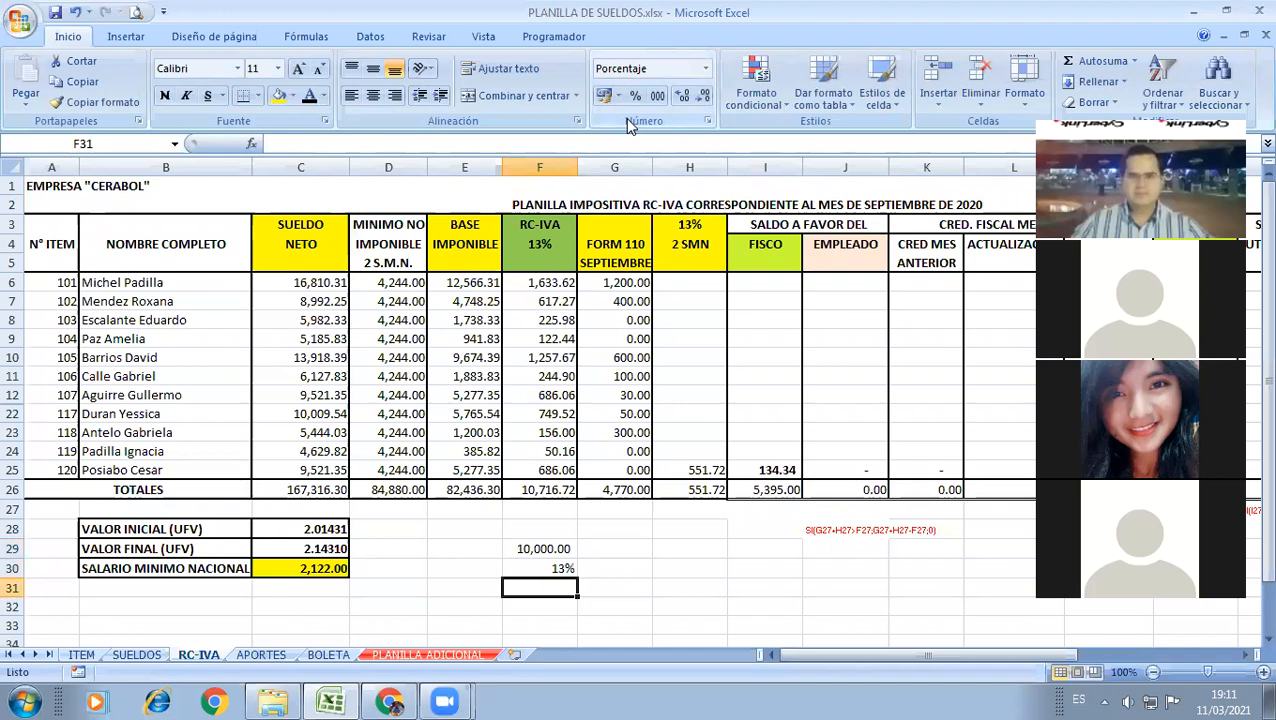
pyautogui.write('+')
pyautogui.press('Up')
pyautogui.press('Up')
pyautogui.write('*')
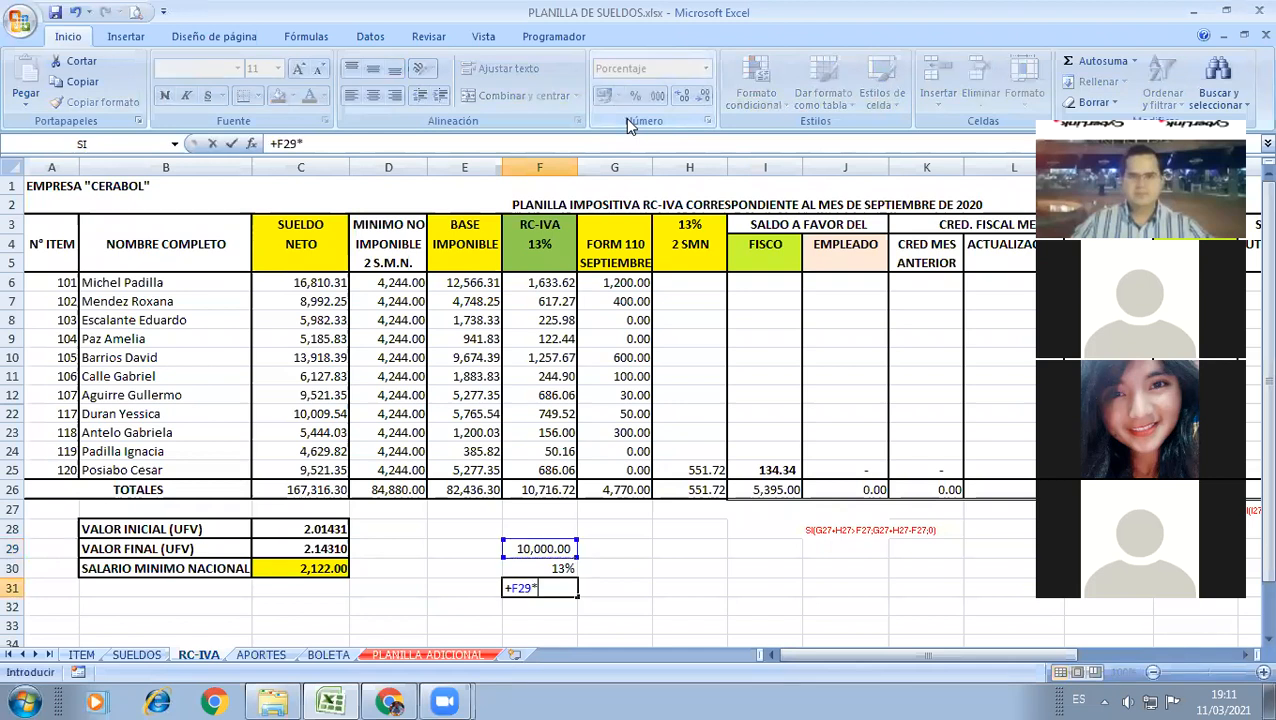
pyautogui.press('Up')
pyautogui.press('Return')
pyautogui.press('Up')
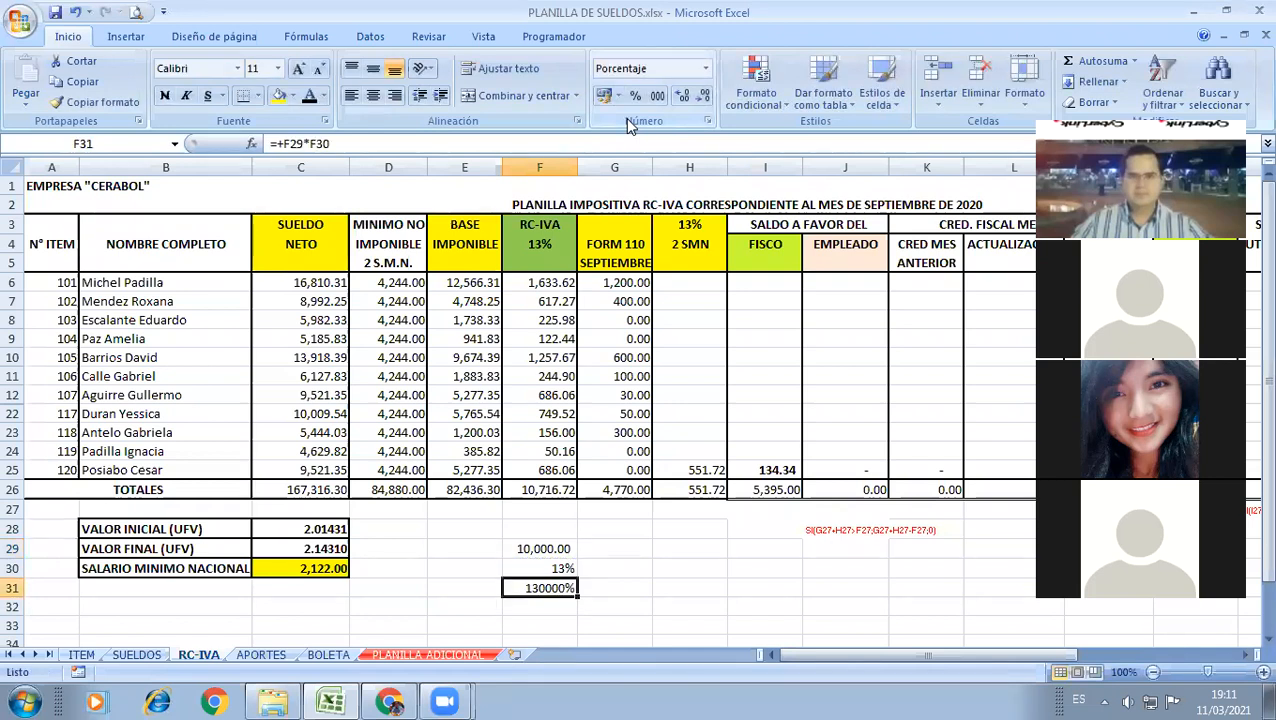
# Step: Copy the number format of F29 to the result in F31
pyautogui.press('Up')
pyautogui.press('Up')
pyautogui.click(95, 102)
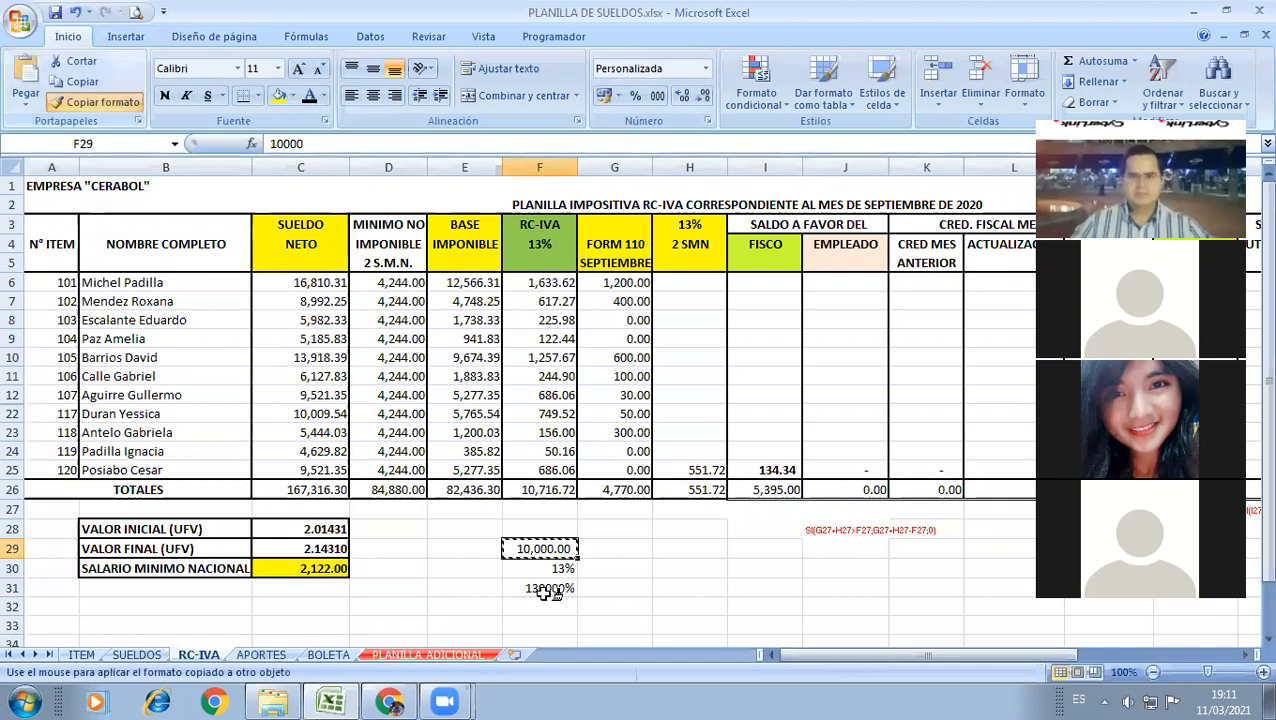
pyautogui.click(603, 584)
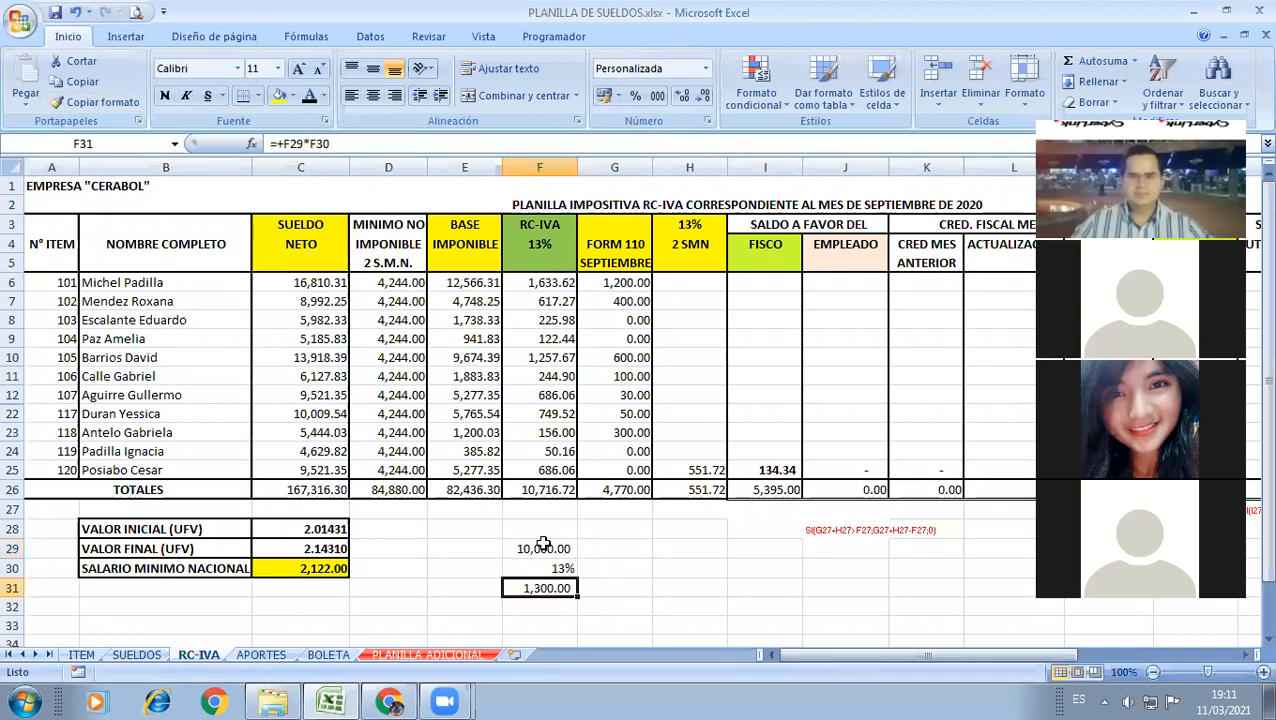
# Step: Test the 13% example with an amount of 9000 in F29, replacing it with 9200 as the final amount
pyautogui.click(543, 546)
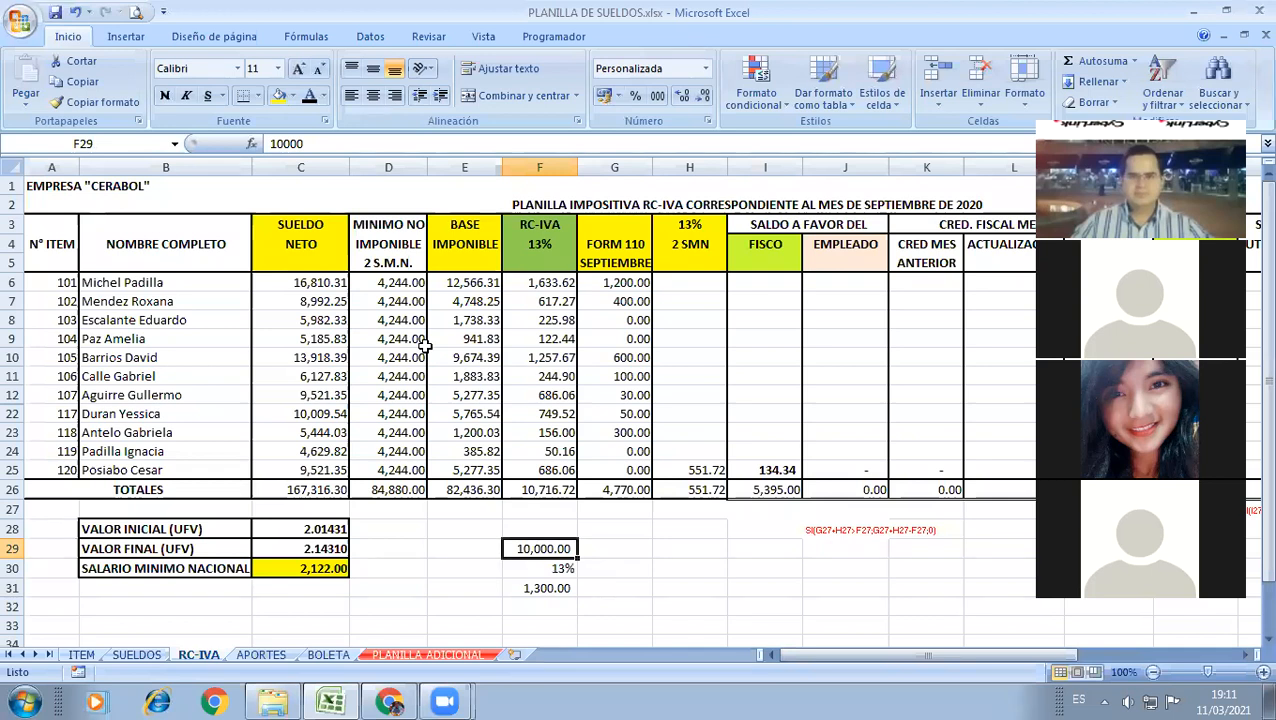
pyautogui.write('9000')
pyautogui.press('Return')
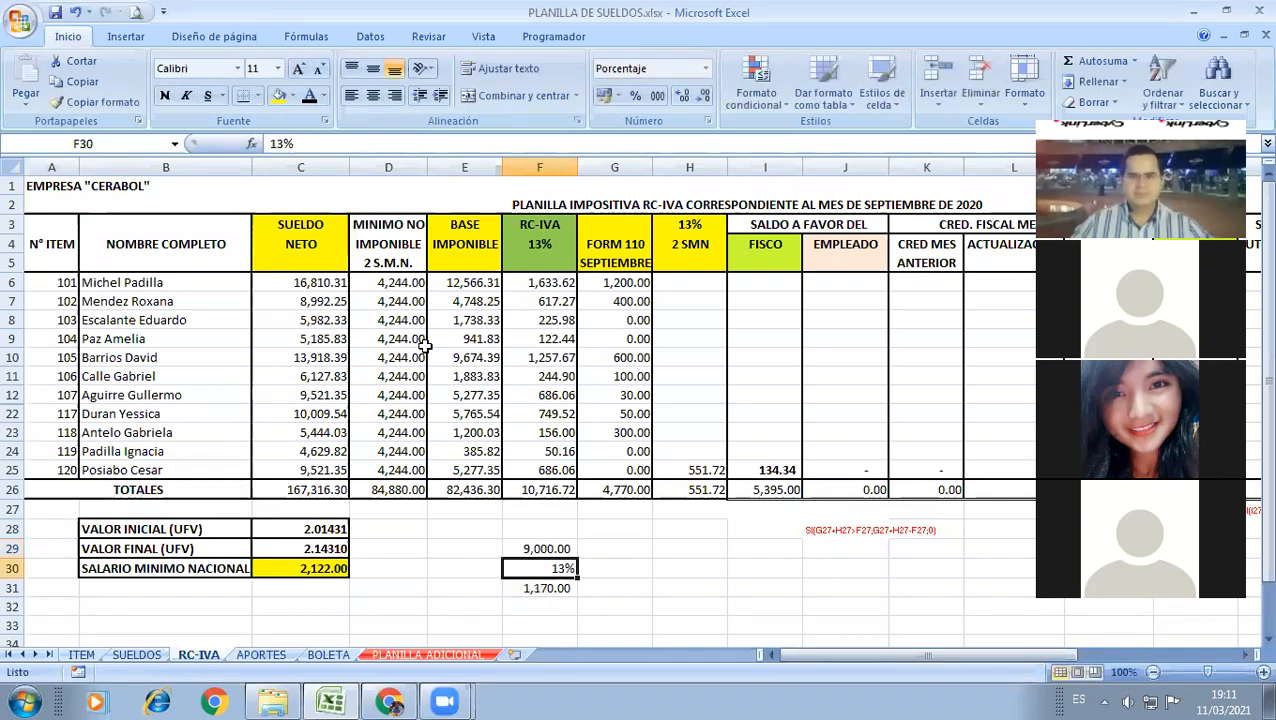
pyautogui.press('Up')
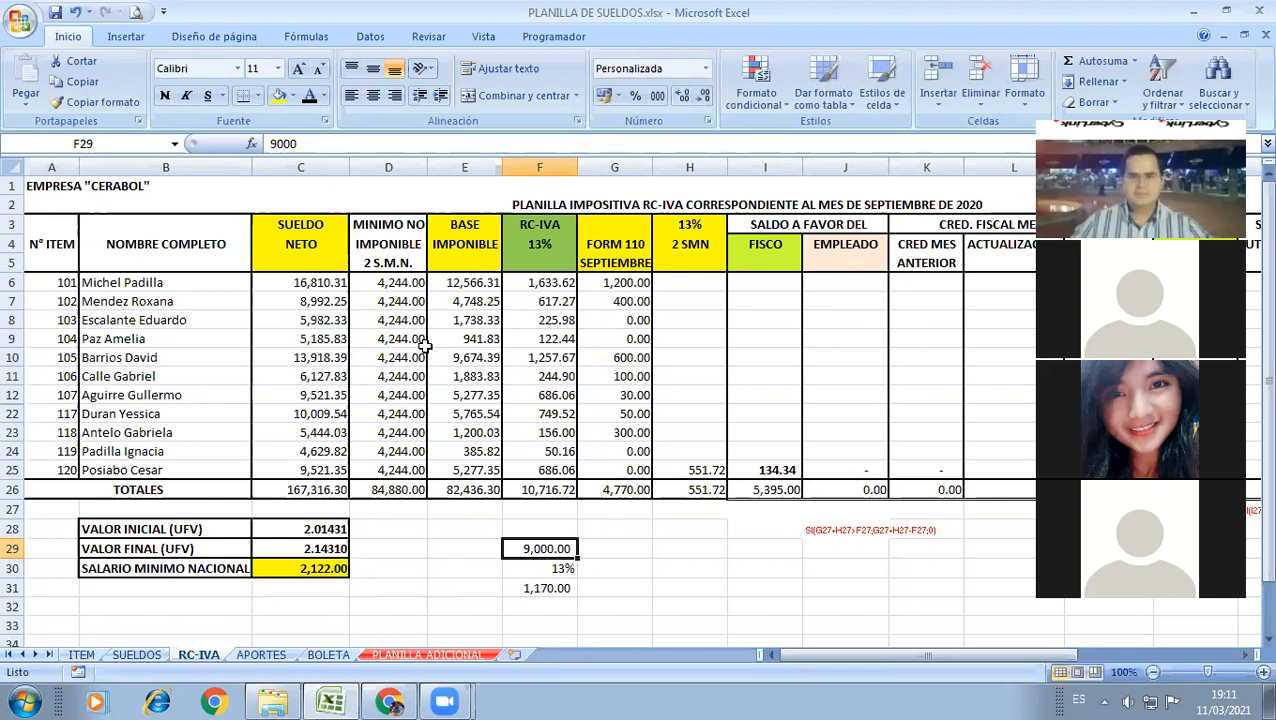
pyautogui.write('920')
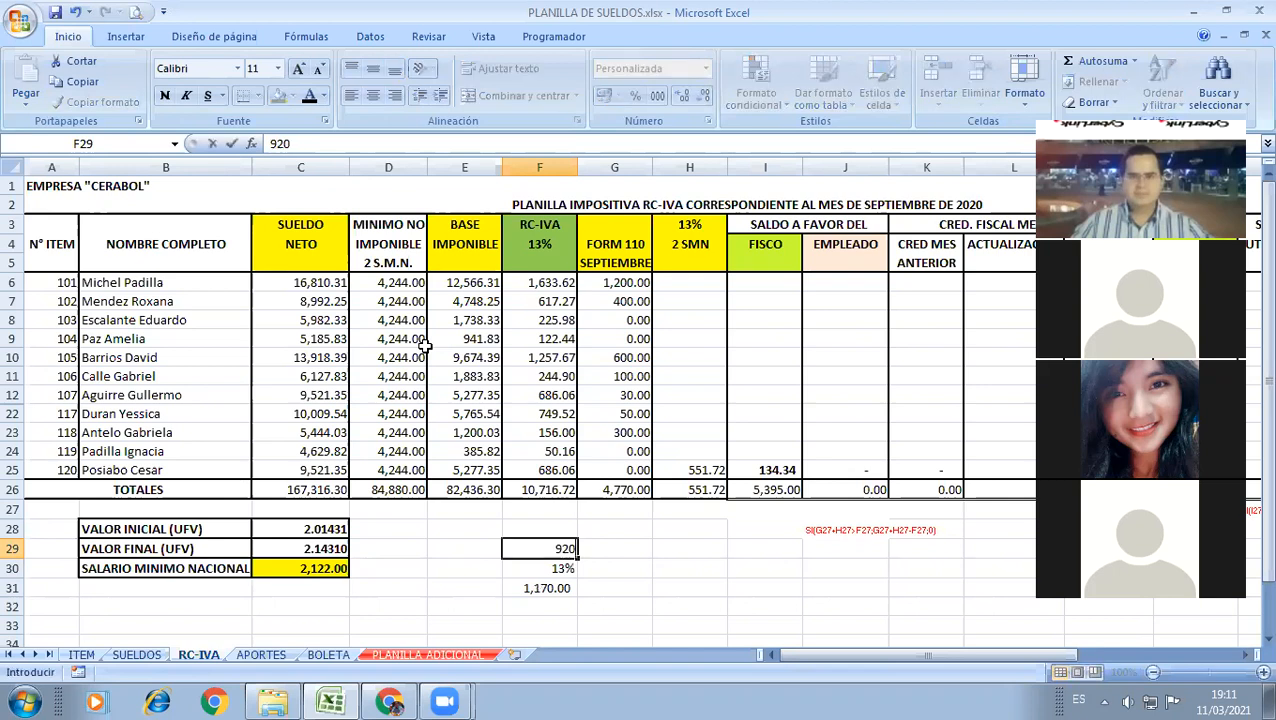
pyautogui.write('0')
pyautogui.hotkey('ctrl', 'Return')
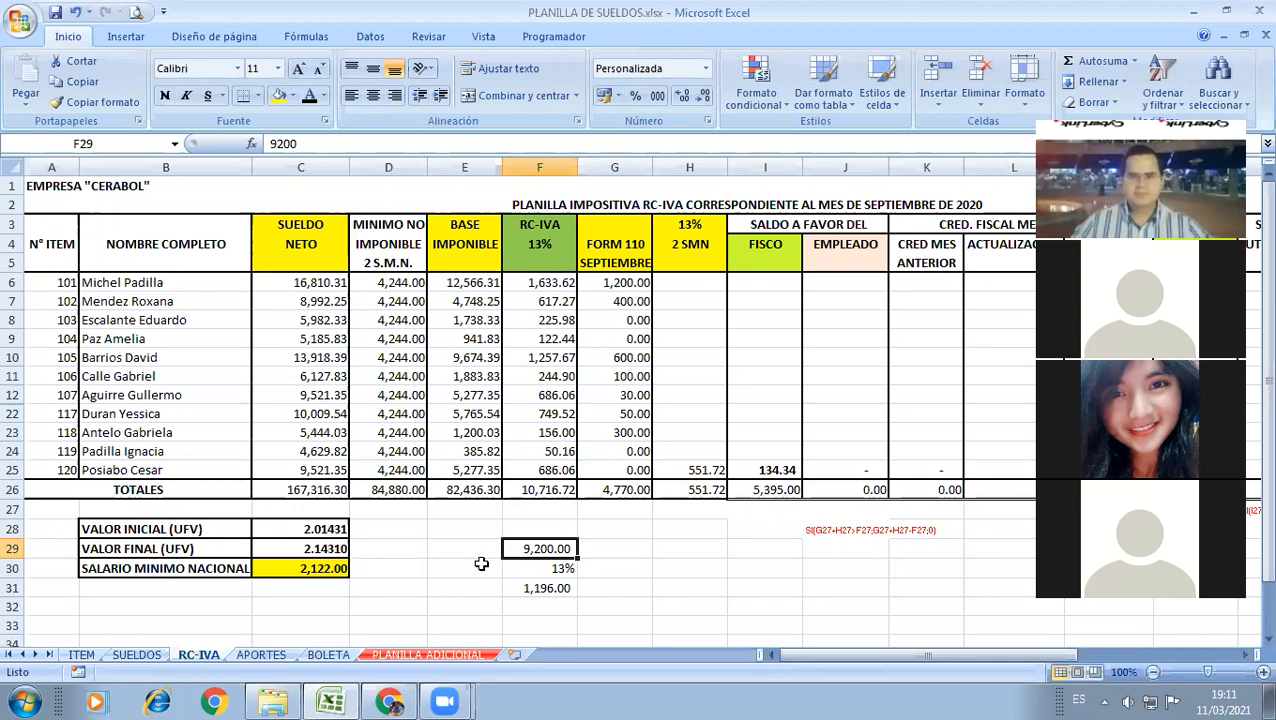
pyautogui.click(530, 587)
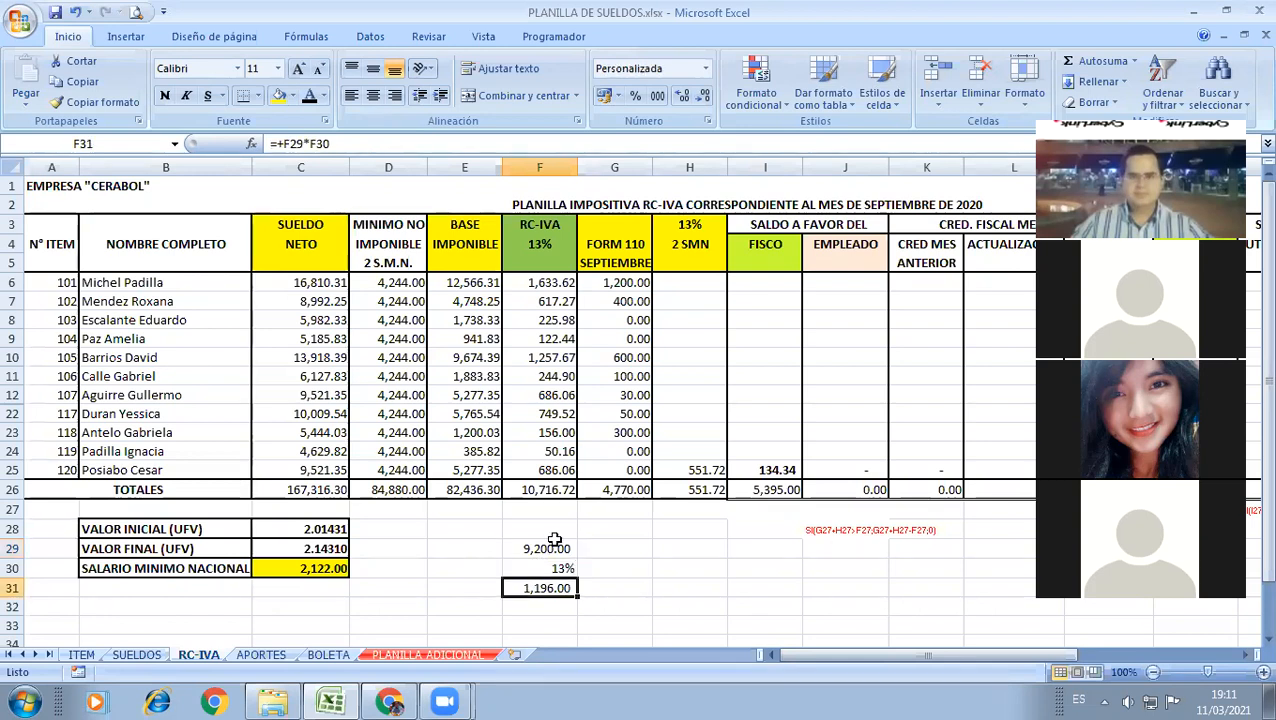
# Step: Review the first employee's formulas in D6 to G6 and compare the RC-IVA and FORM 110 columns
pyautogui.click(607, 288)
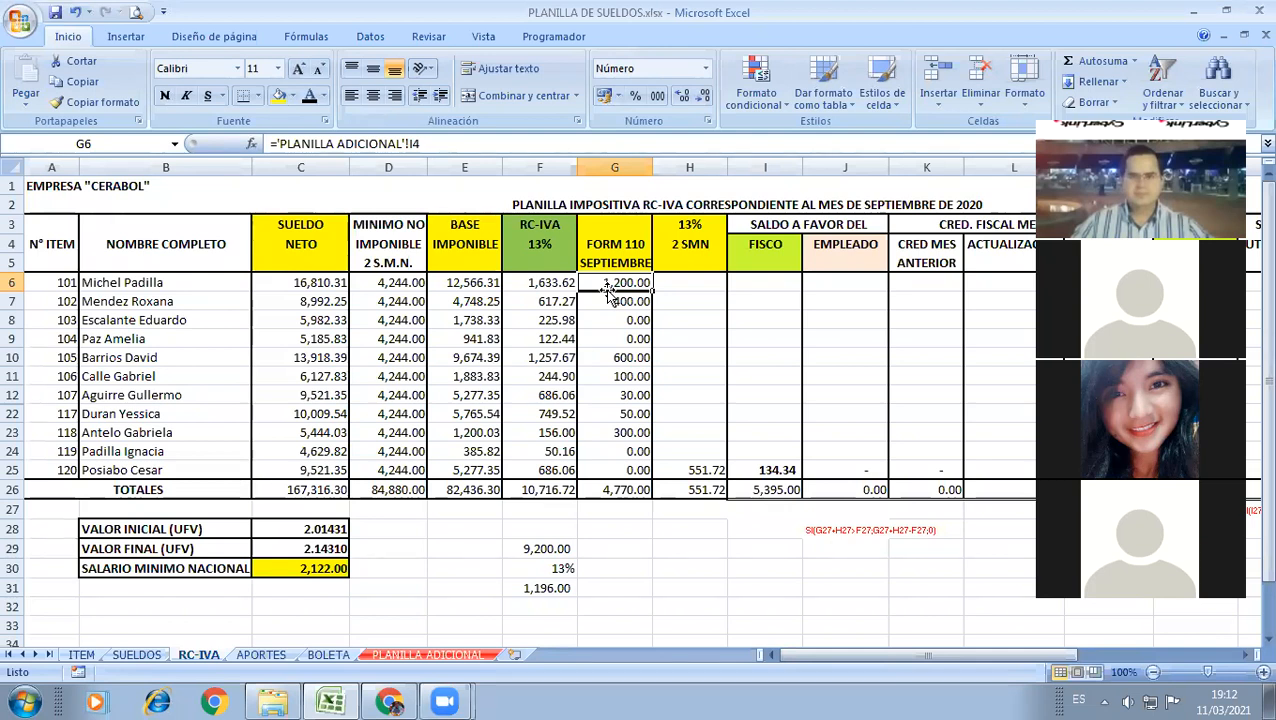
pyautogui.press('Right')
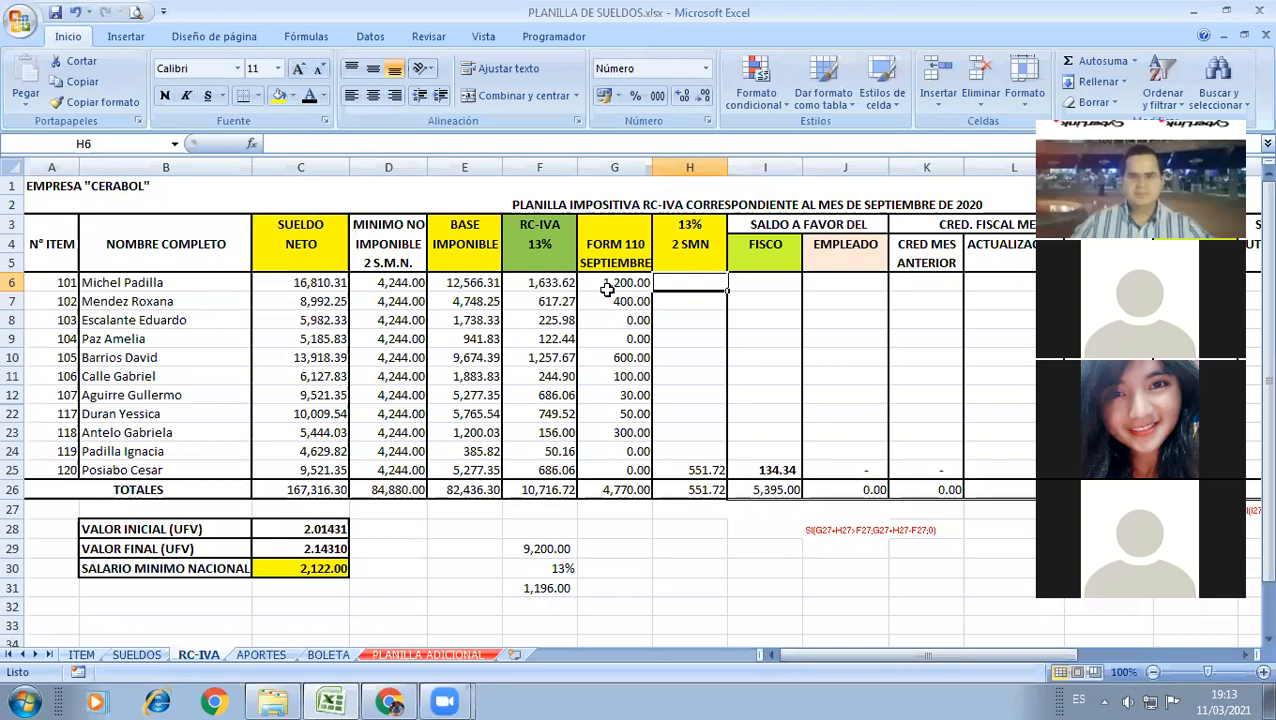
pyautogui.click(366, 280)
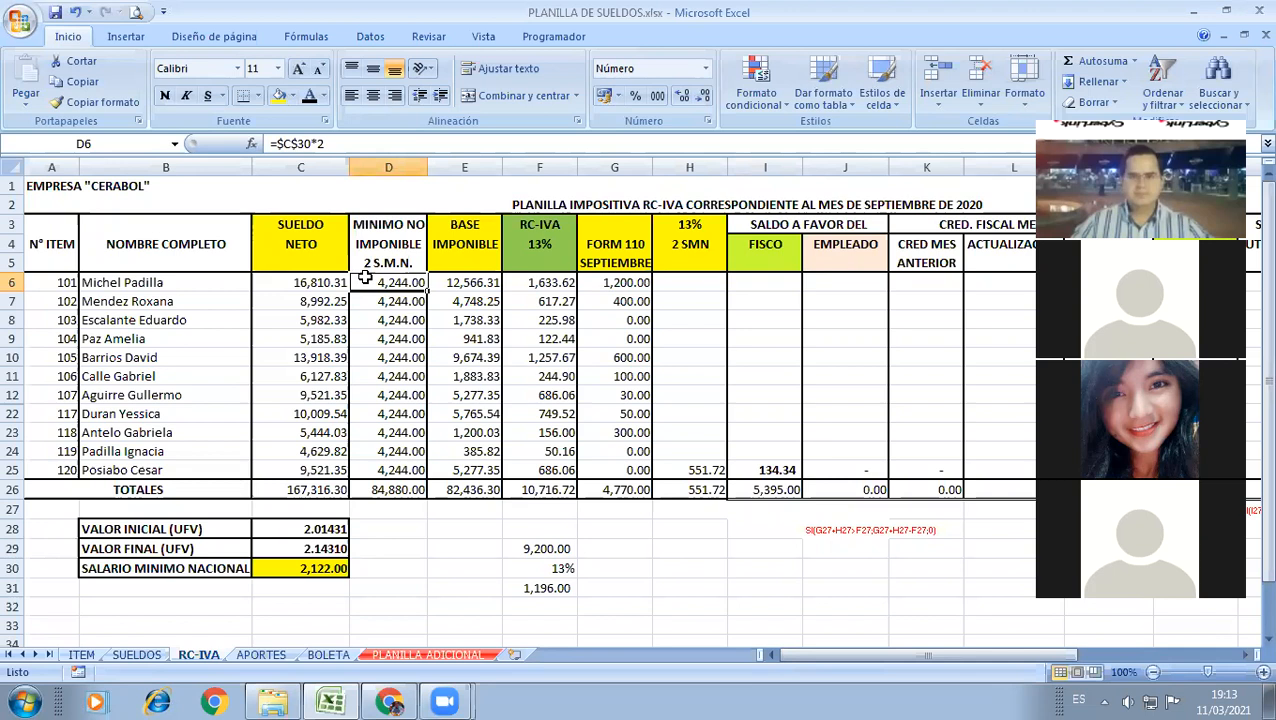
pyautogui.click(457, 283)
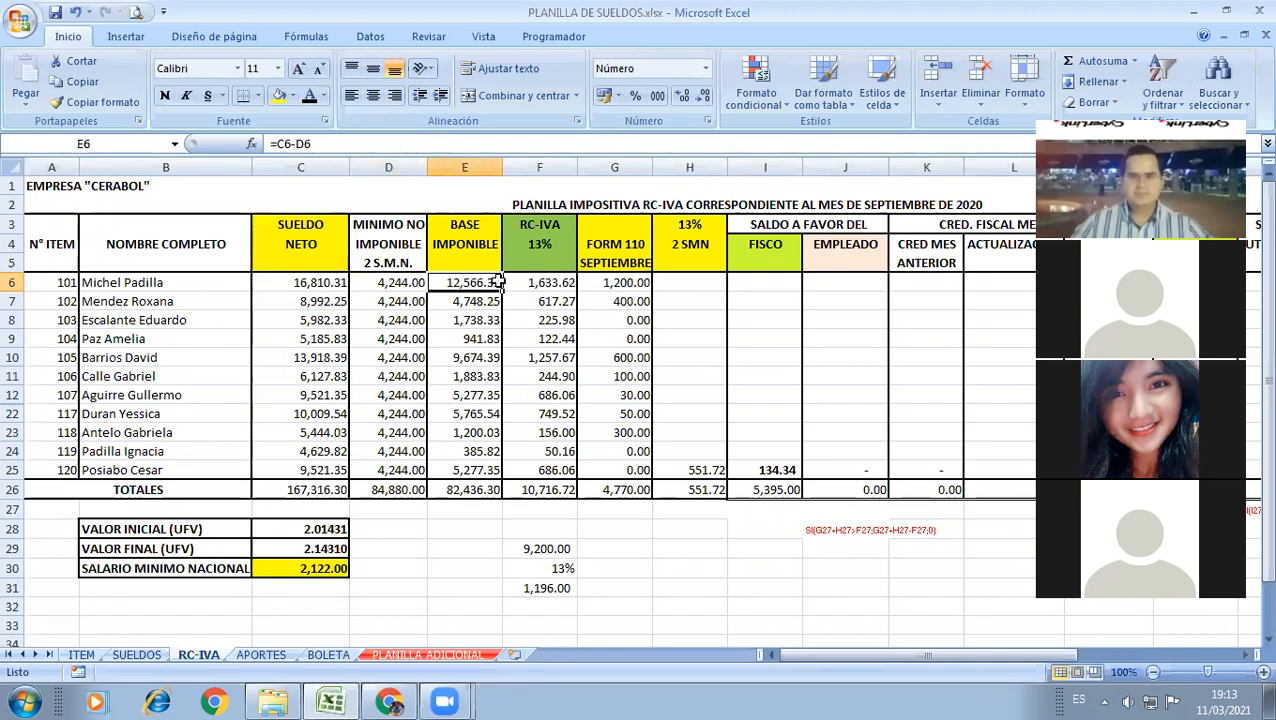
pyautogui.click(522, 282)
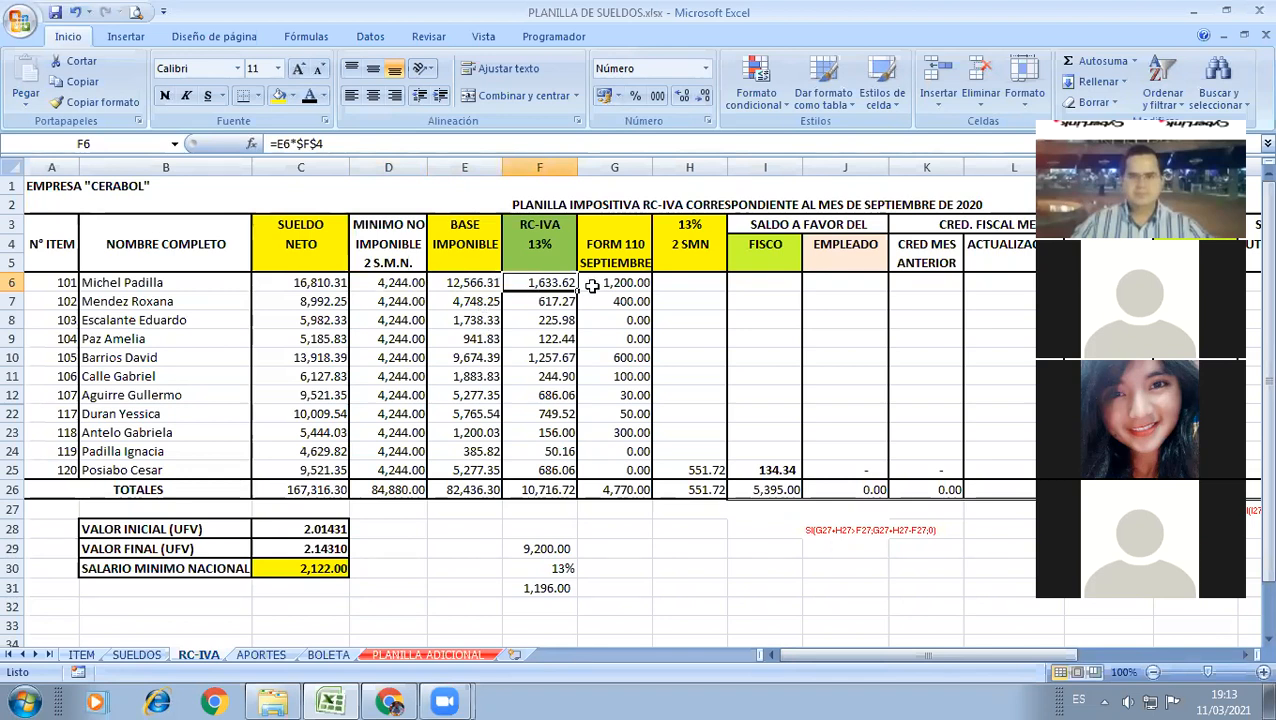
pyautogui.moveTo(600, 264); pyautogui.dragTo(596, 342)
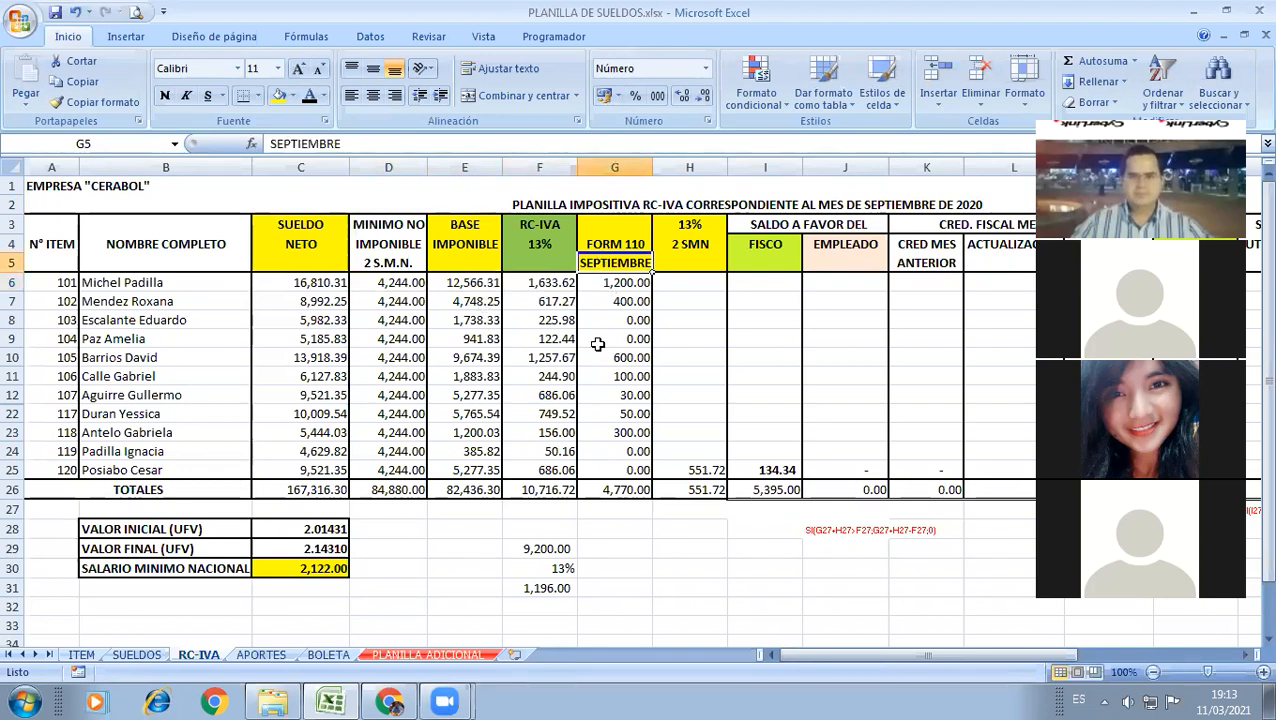
pyautogui.moveTo(558, 283); pyautogui.dragTo(538, 353)
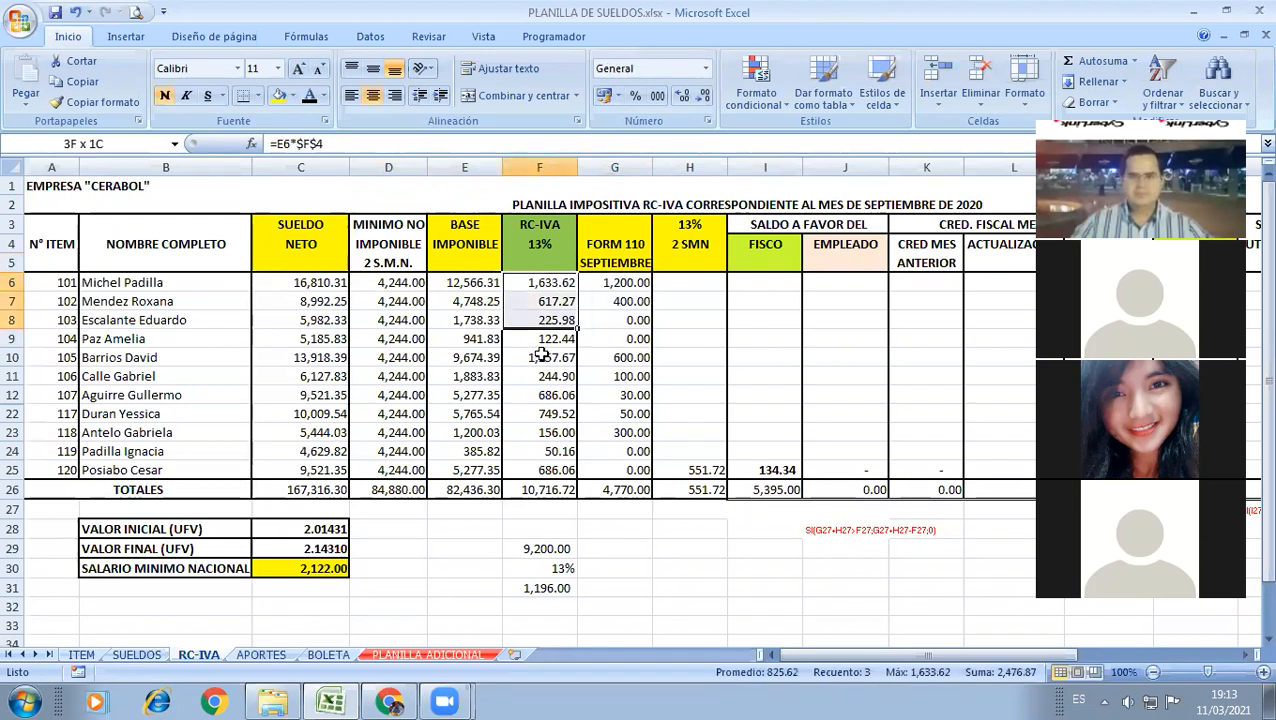
# Step: Calculate the first employee's 13% of two minimum wages in H6 with =$C$30*2*13%
pyautogui.moveTo(610, 278); pyautogui.dragTo(602, 376)
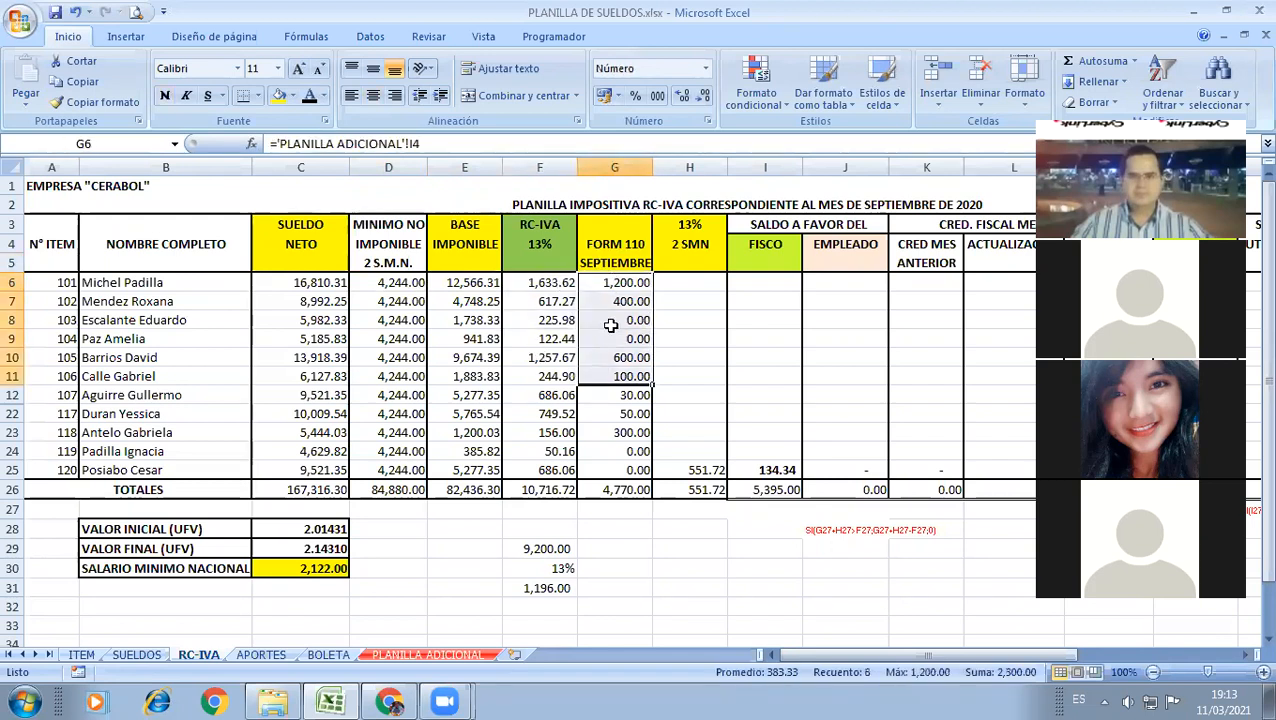
pyautogui.click(617, 320)
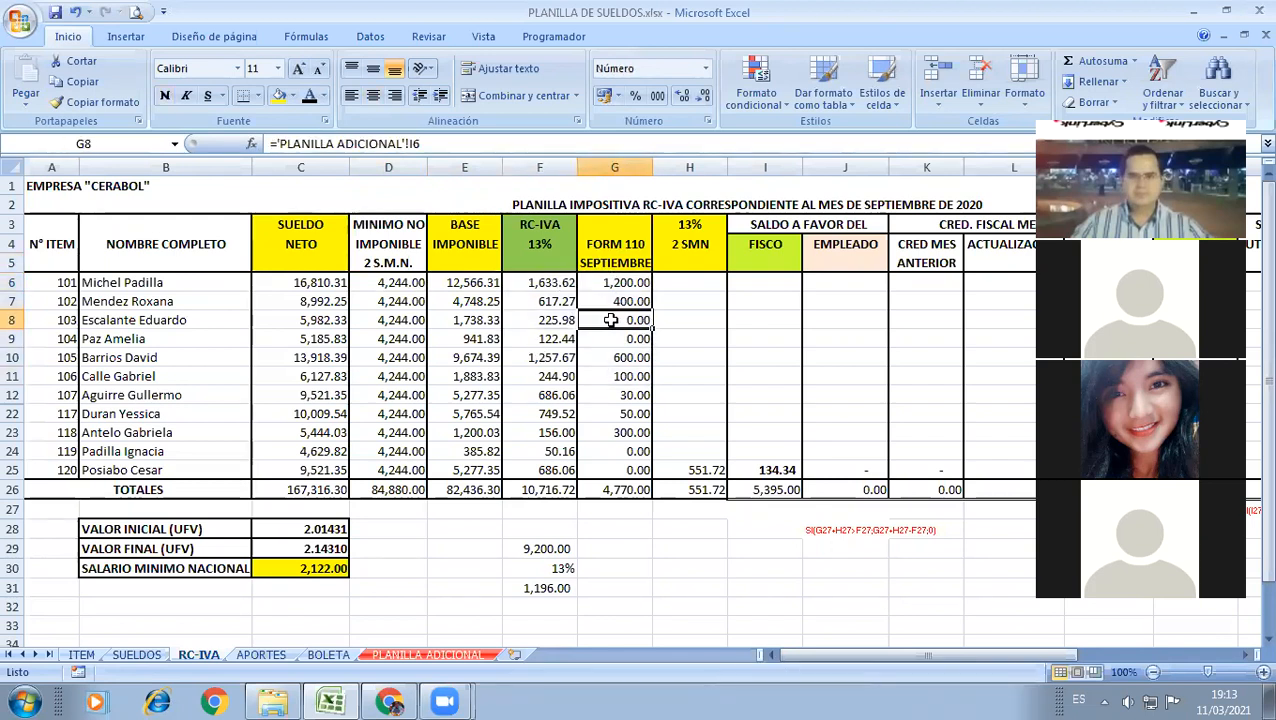
pyautogui.click(665, 286)
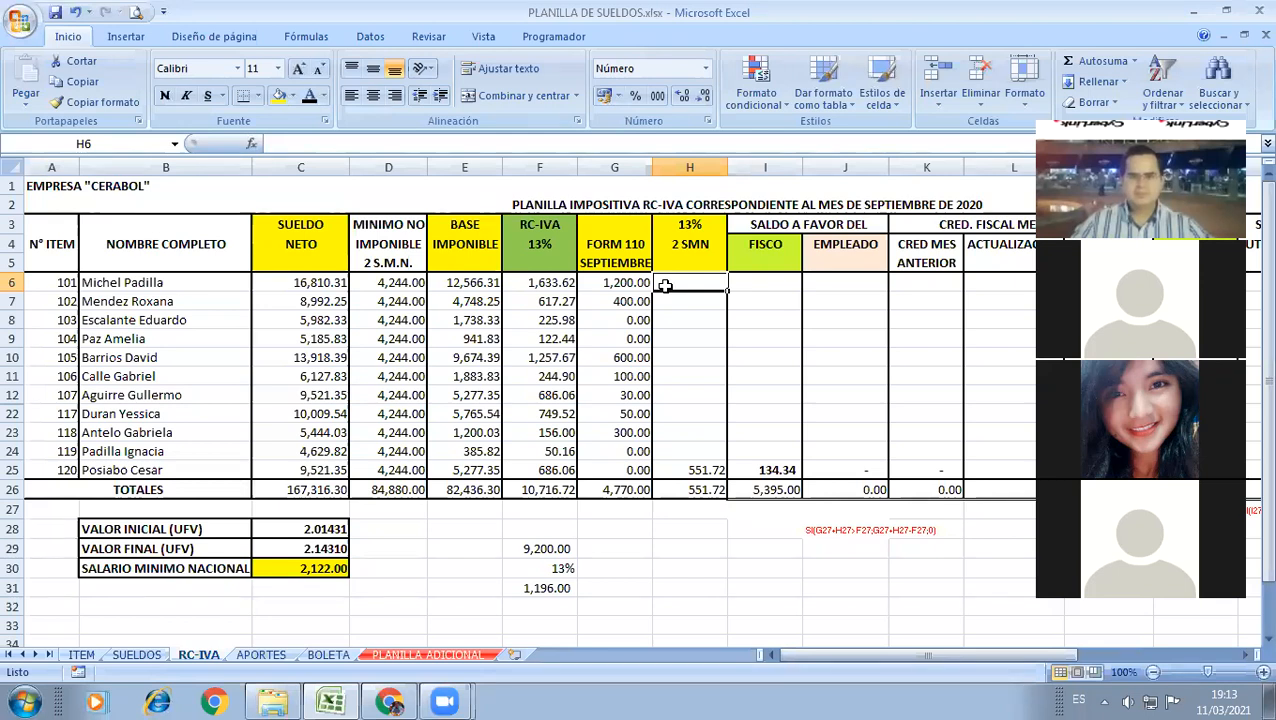
pyautogui.write('=')
pyautogui.click(314, 568)
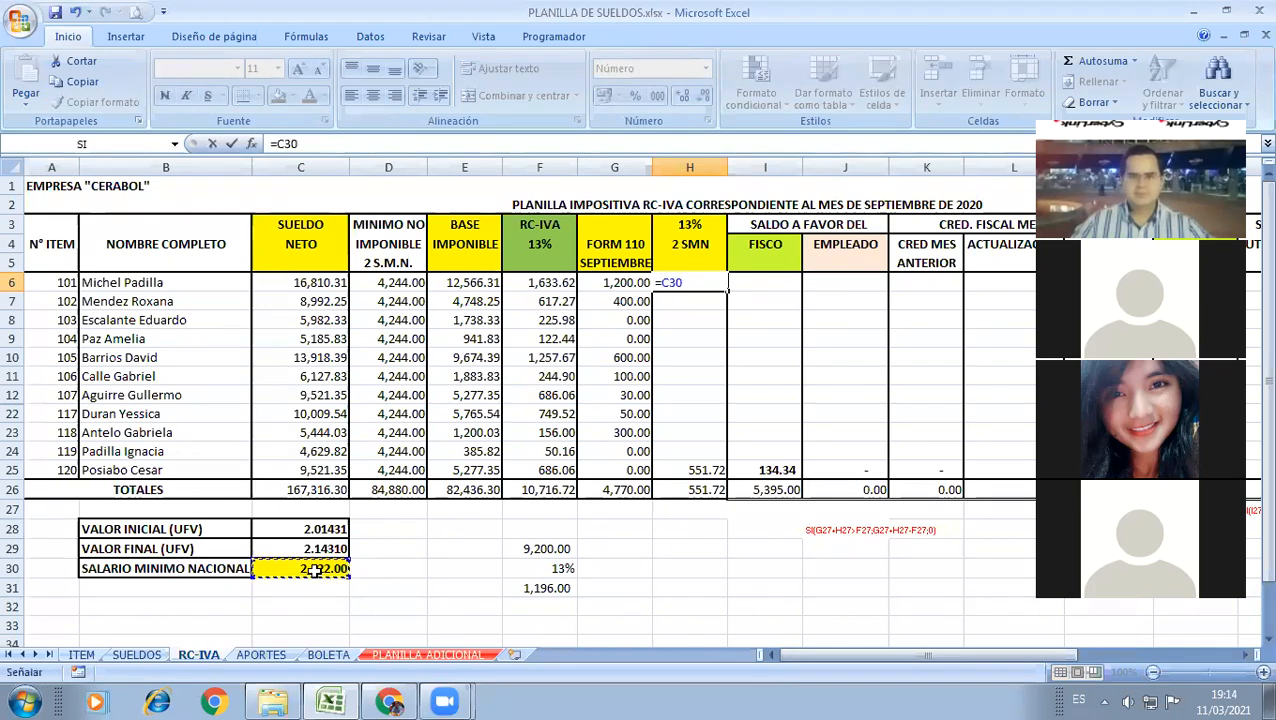
pyautogui.press('F4')
pyautogui.write('*2')
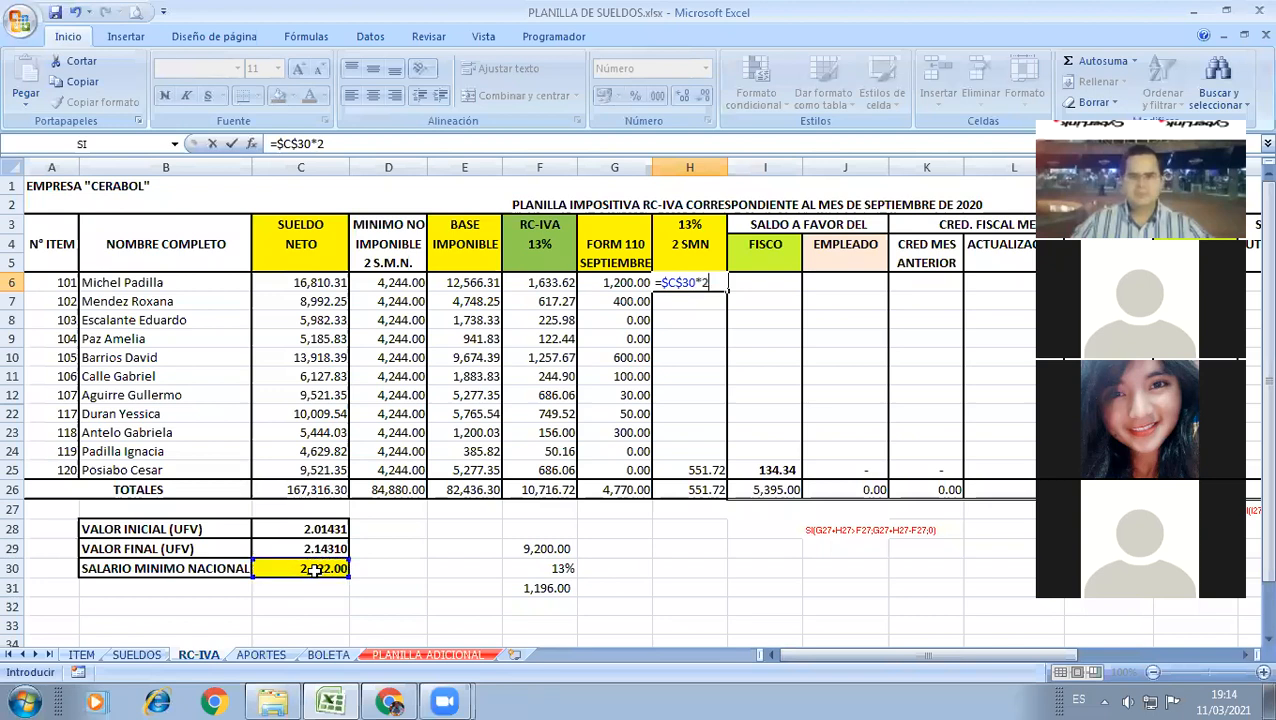
pyautogui.write('*13')
pyautogui.press('Return')
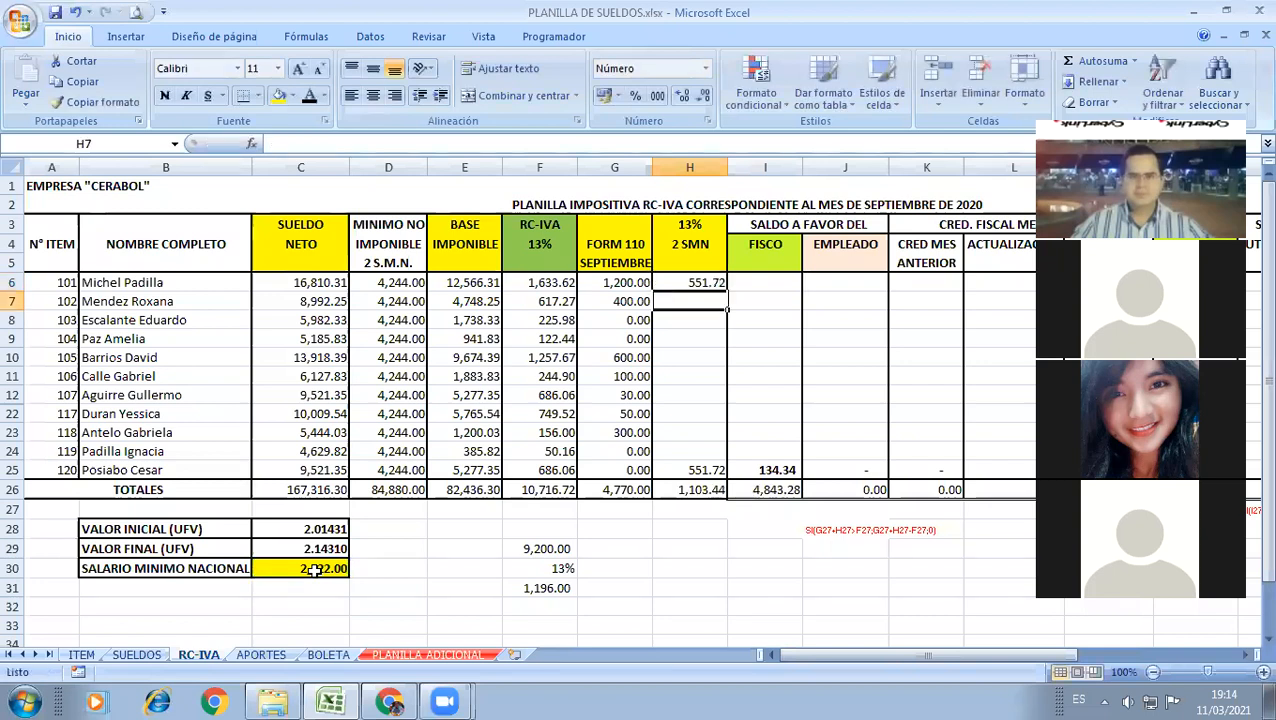
# Step: Fill the H6 formula down the 13% 2 SMN column to H24
pyautogui.click(720, 285)
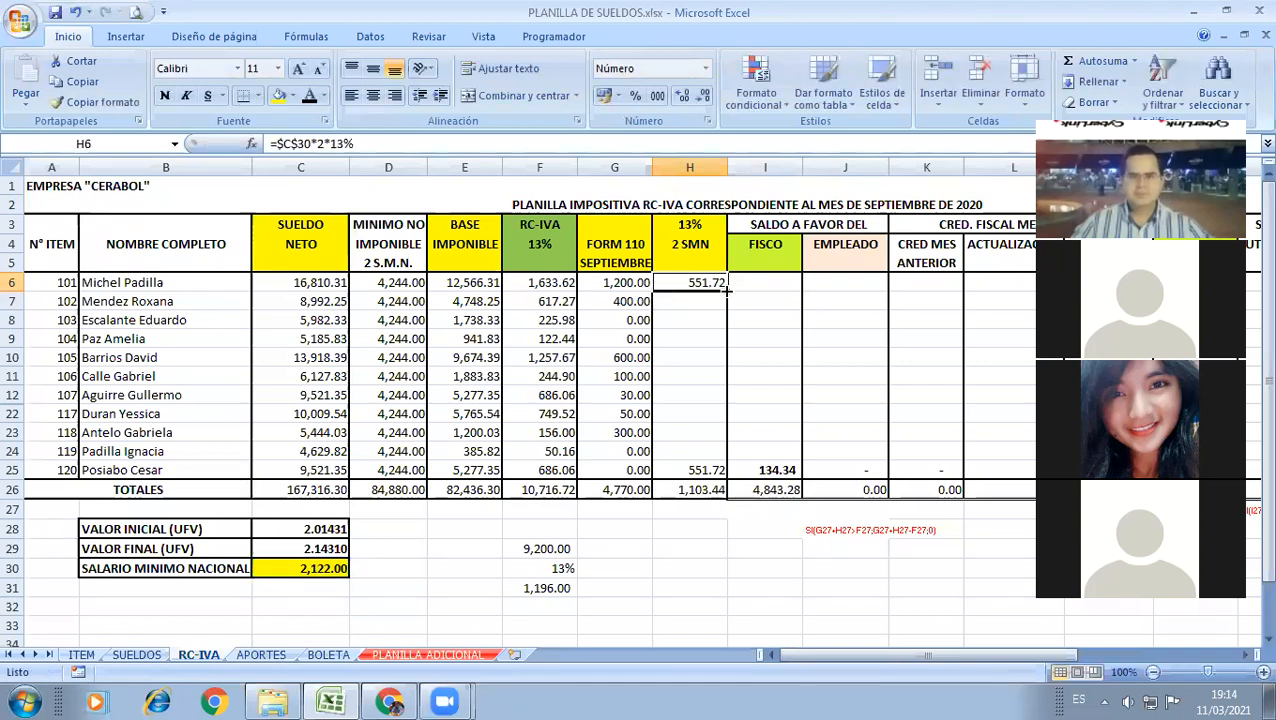
pyautogui.doubleClick(727, 291)
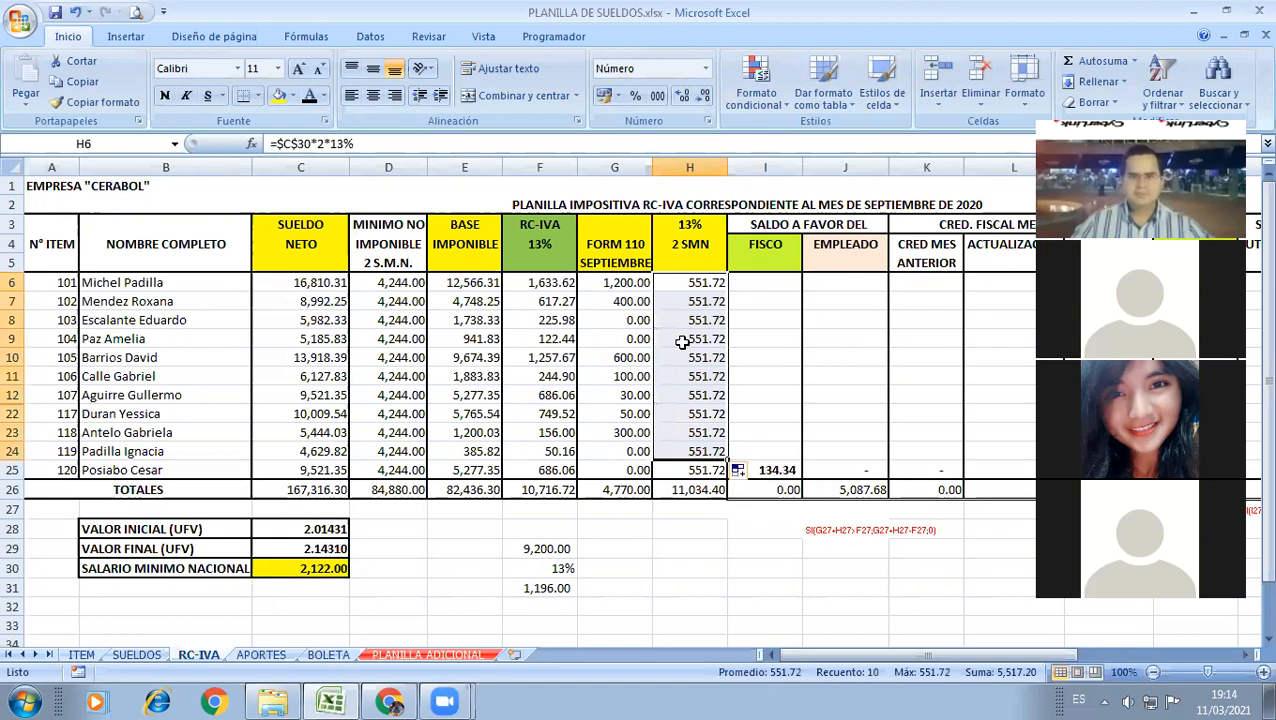
pyautogui.hotkey('ctrl', 'z')
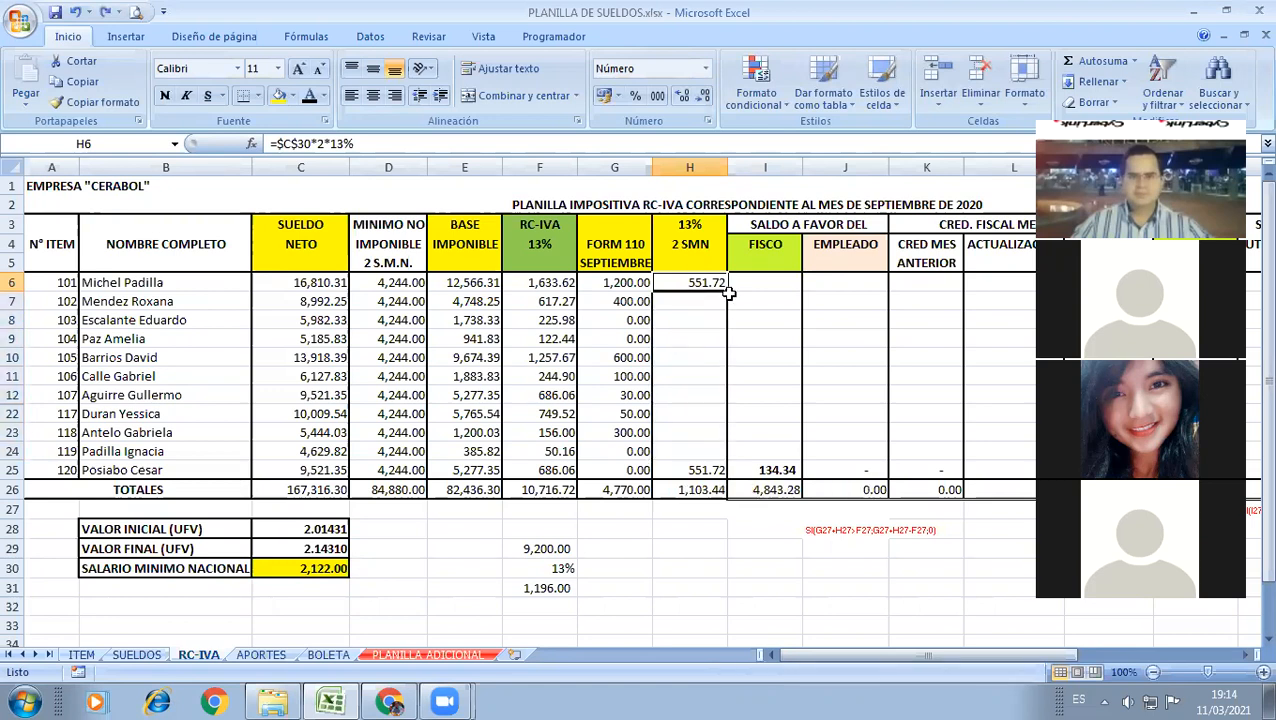
pyautogui.hotkey('ctrl', 'y')
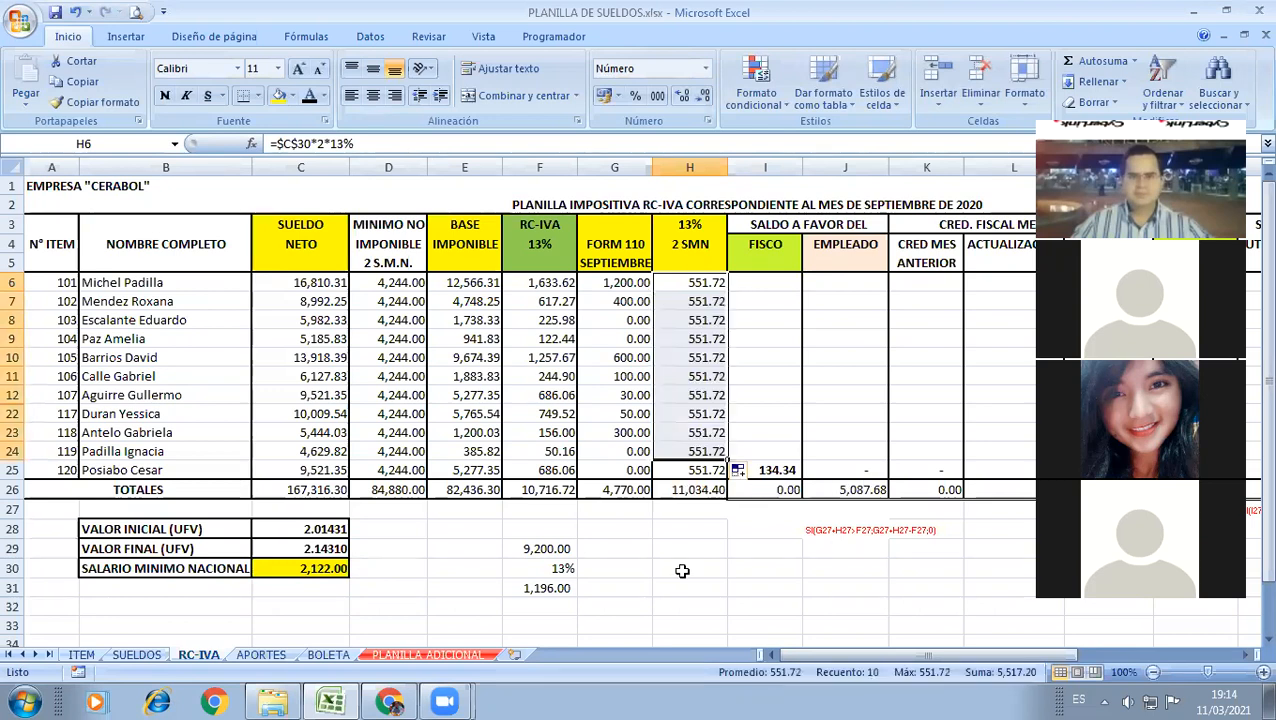
pyautogui.click(690, 568)
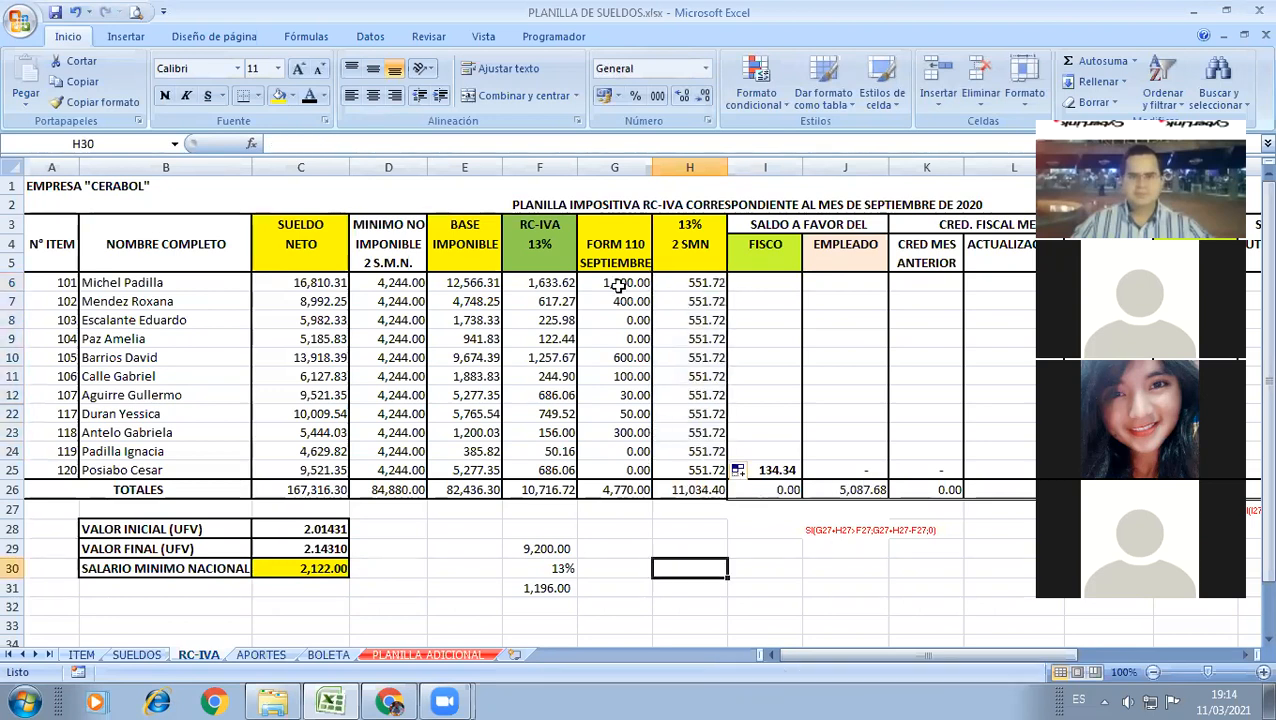
# Step: Review the first employee's RC-IVA and FORM 110 cells and examine the 13% 2 SMN formula in H6
pyautogui.click(558, 283)
pyautogui.click(592, 283)
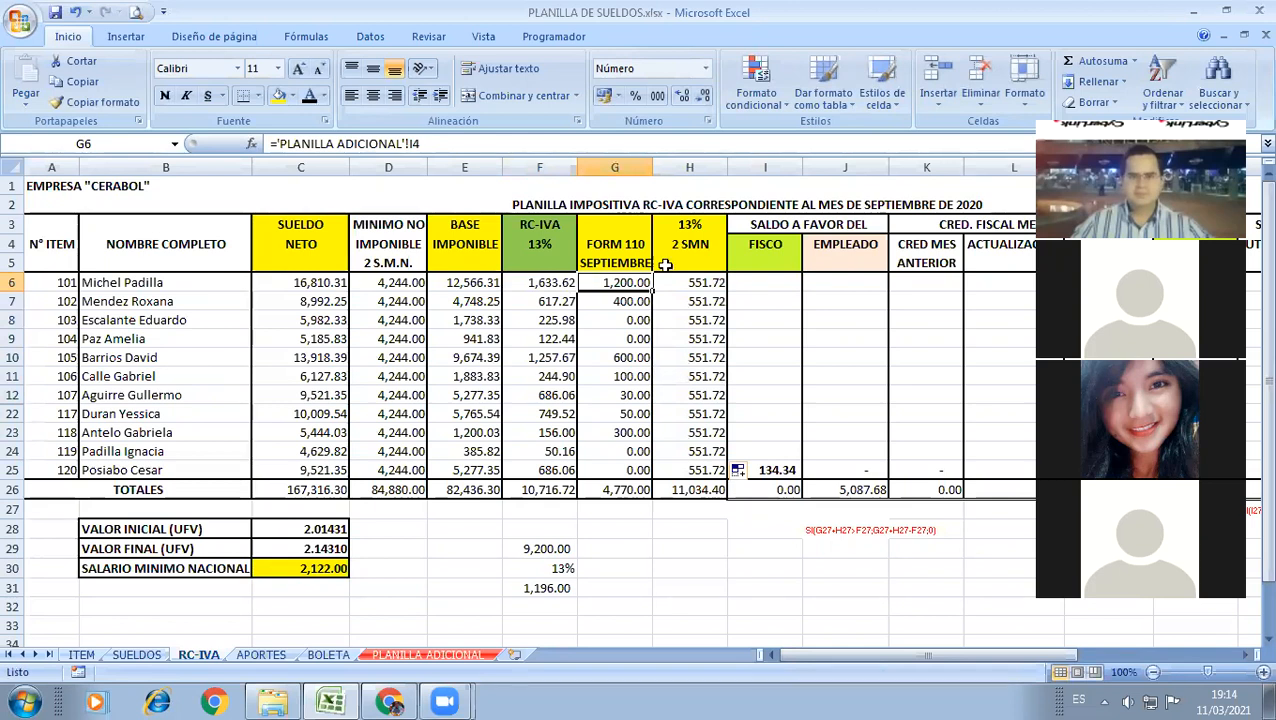
pyautogui.moveTo(678, 284); pyautogui.dragTo(661, 365)
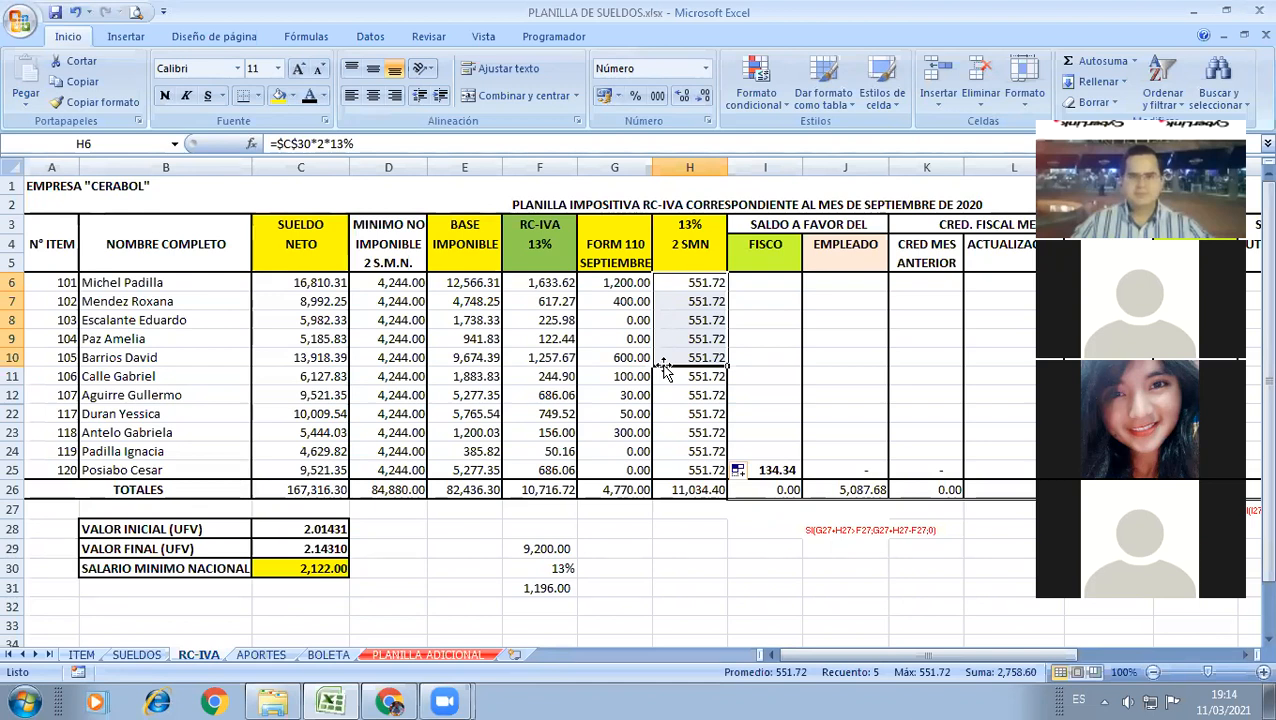
pyautogui.press('Up')
pyautogui.press('Down')
pyautogui.press('F2')
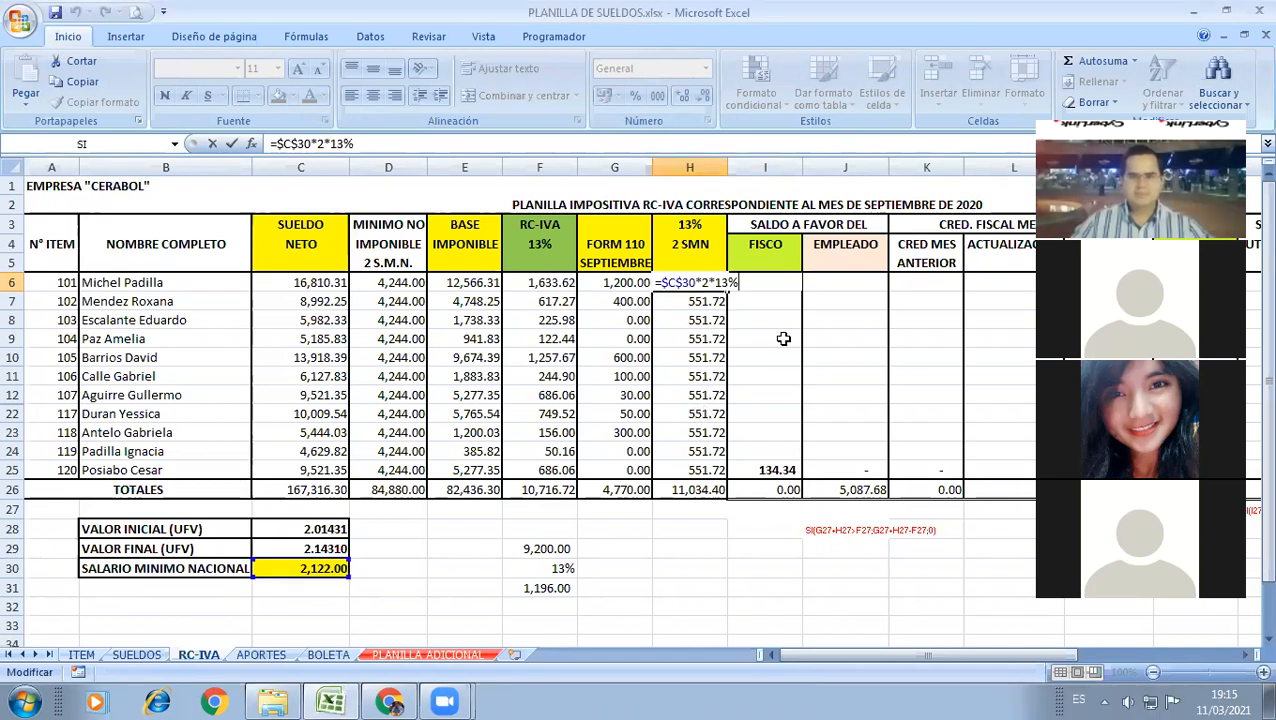
pyautogui.press('Escape')
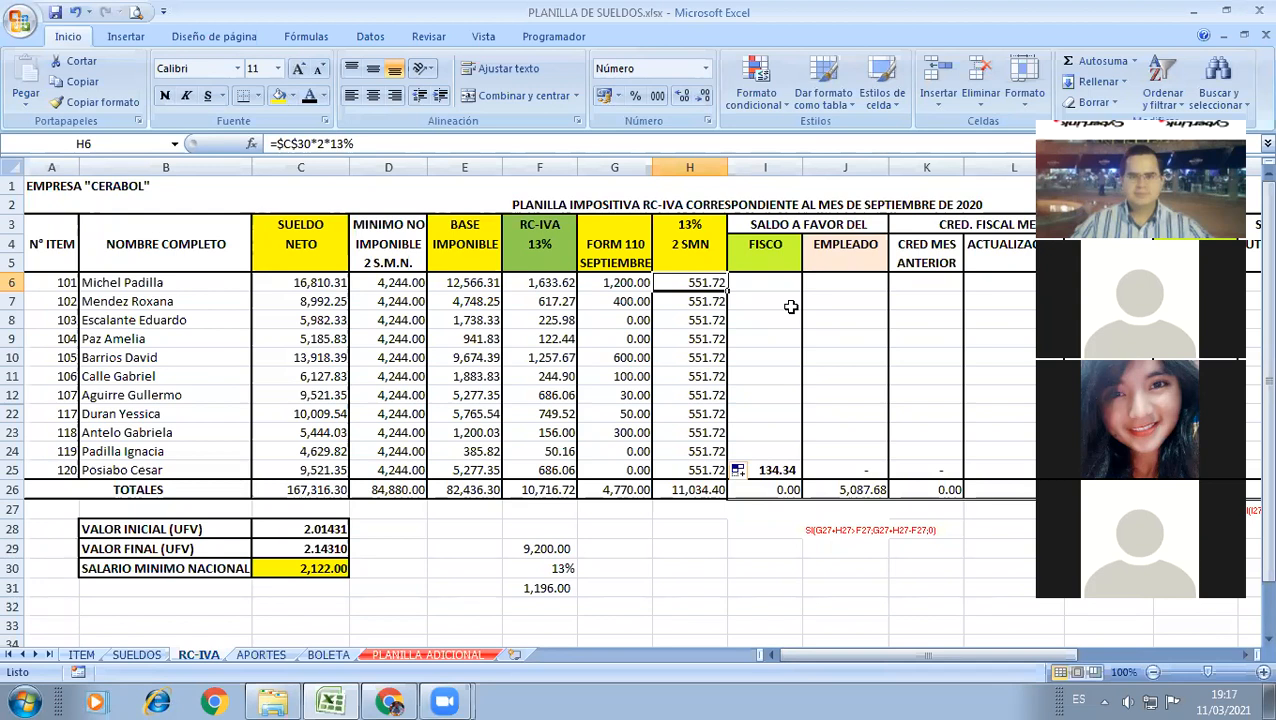
# Step: Highlight the SUELDO NETO values in C6:C26 with a yellow fill
pyautogui.press('Left')
pyautogui.press('Left')
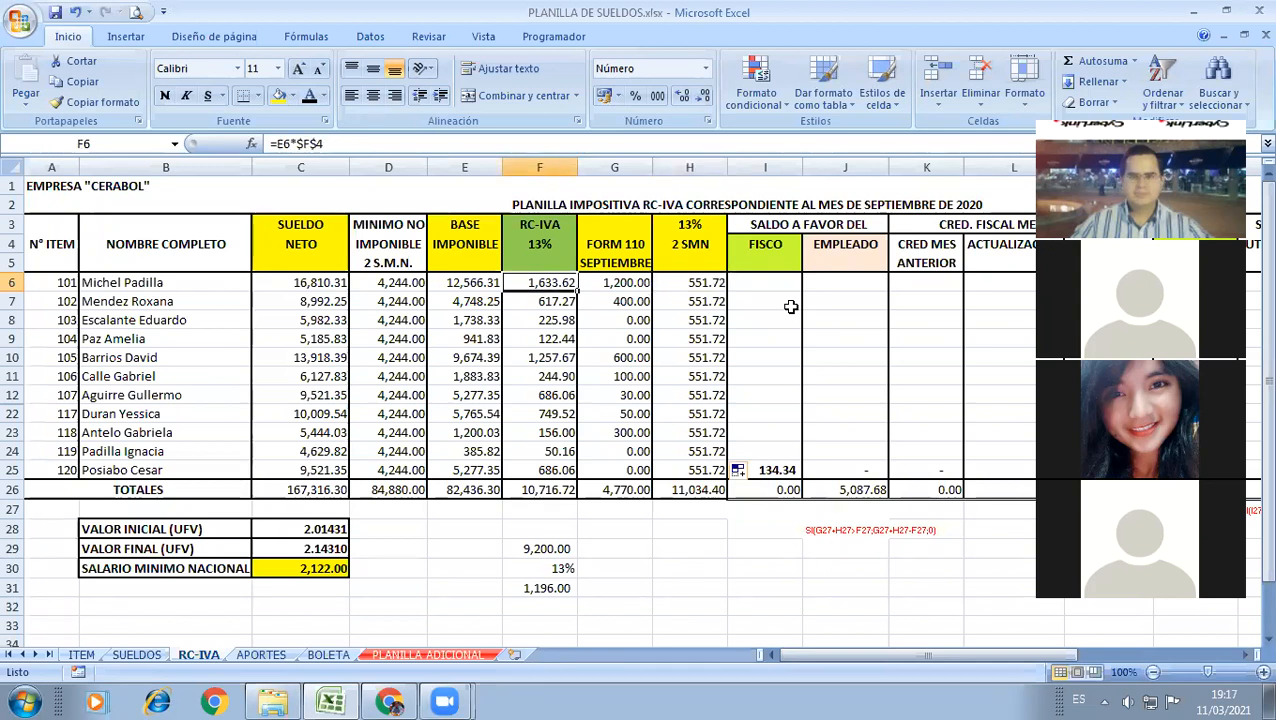
pyautogui.press('Left')
pyautogui.press('Left')
pyautogui.press('Left')
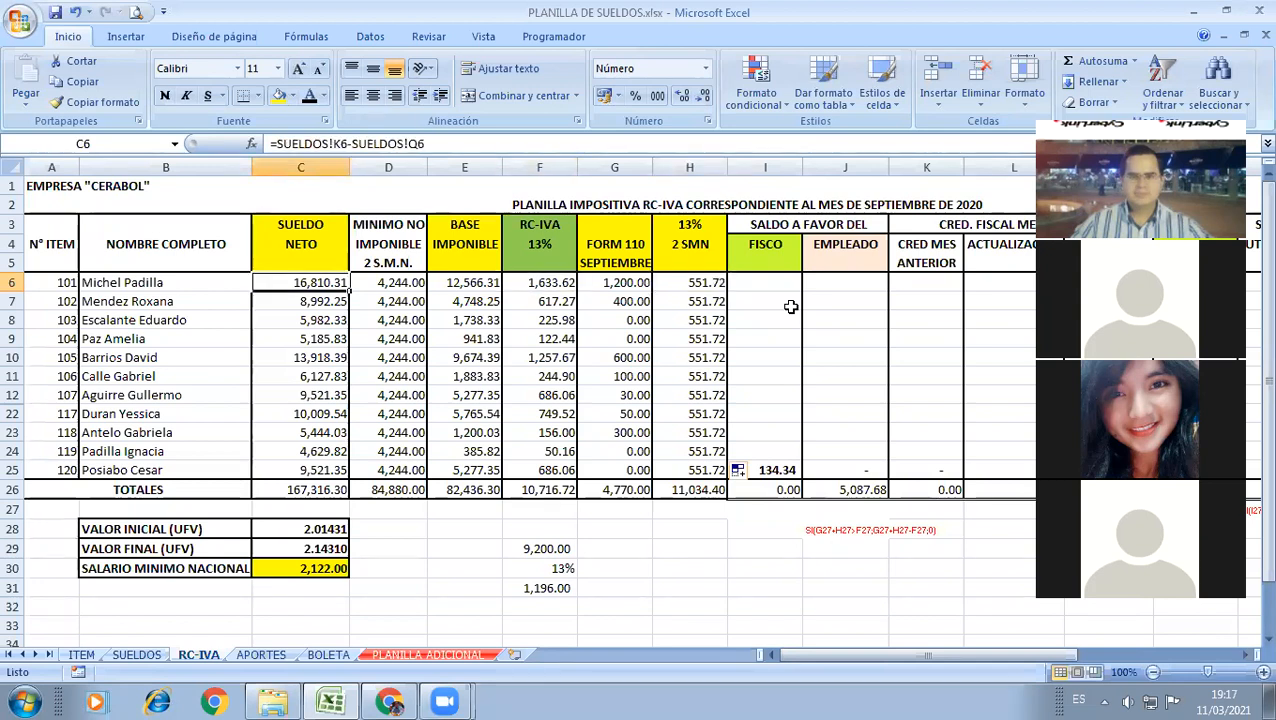
pyautogui.hotkey('ctrl', 'shift', 'Down')
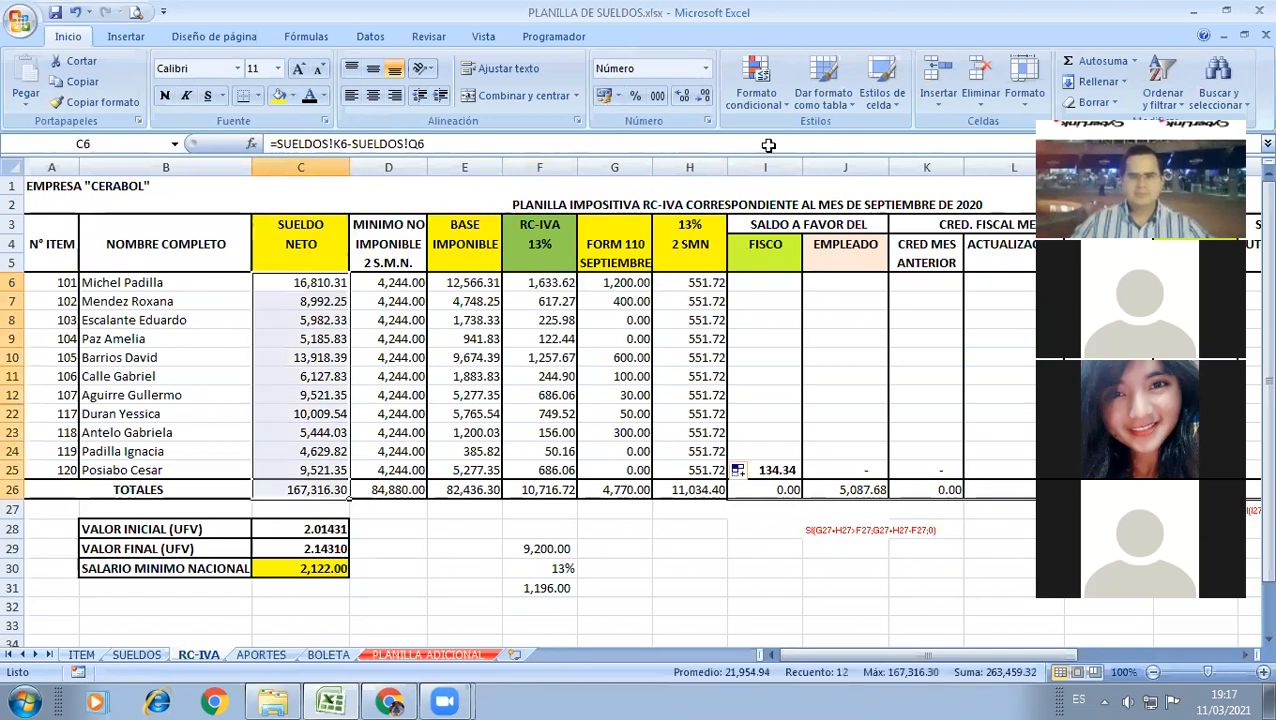
pyautogui.click(258, 96)
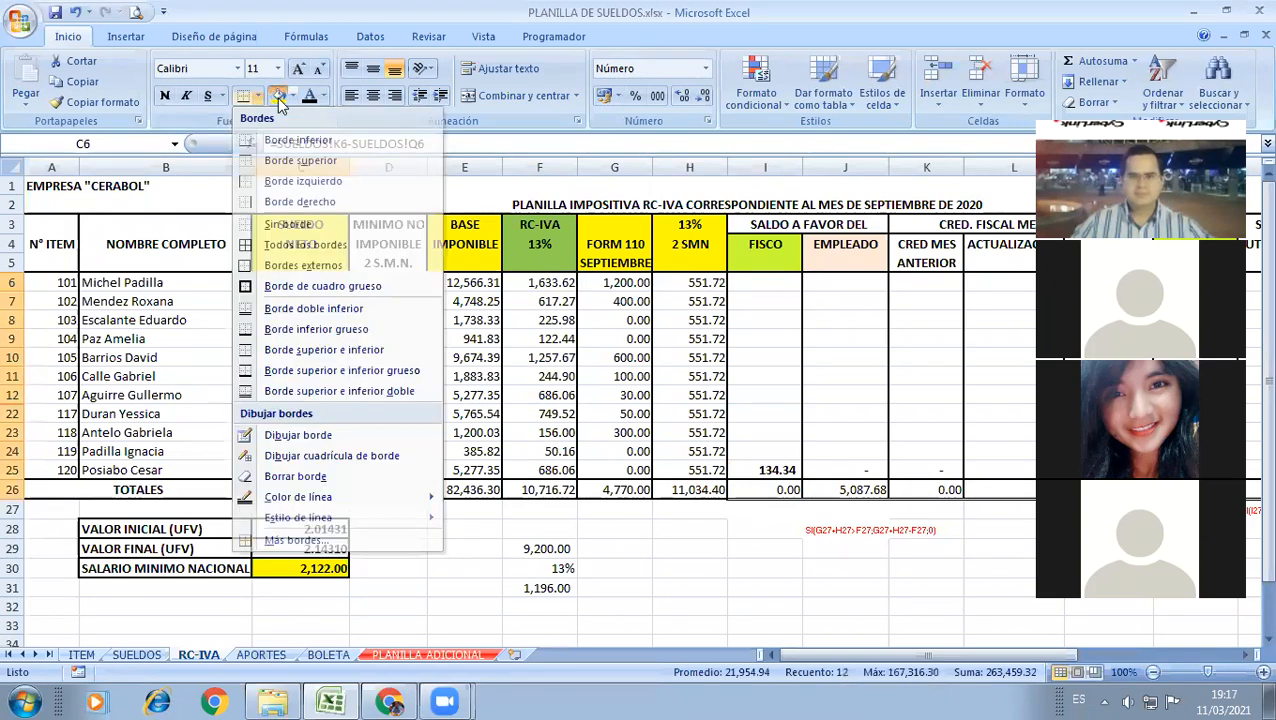
pyautogui.click(273, 268)
pyautogui.click(286, 313)
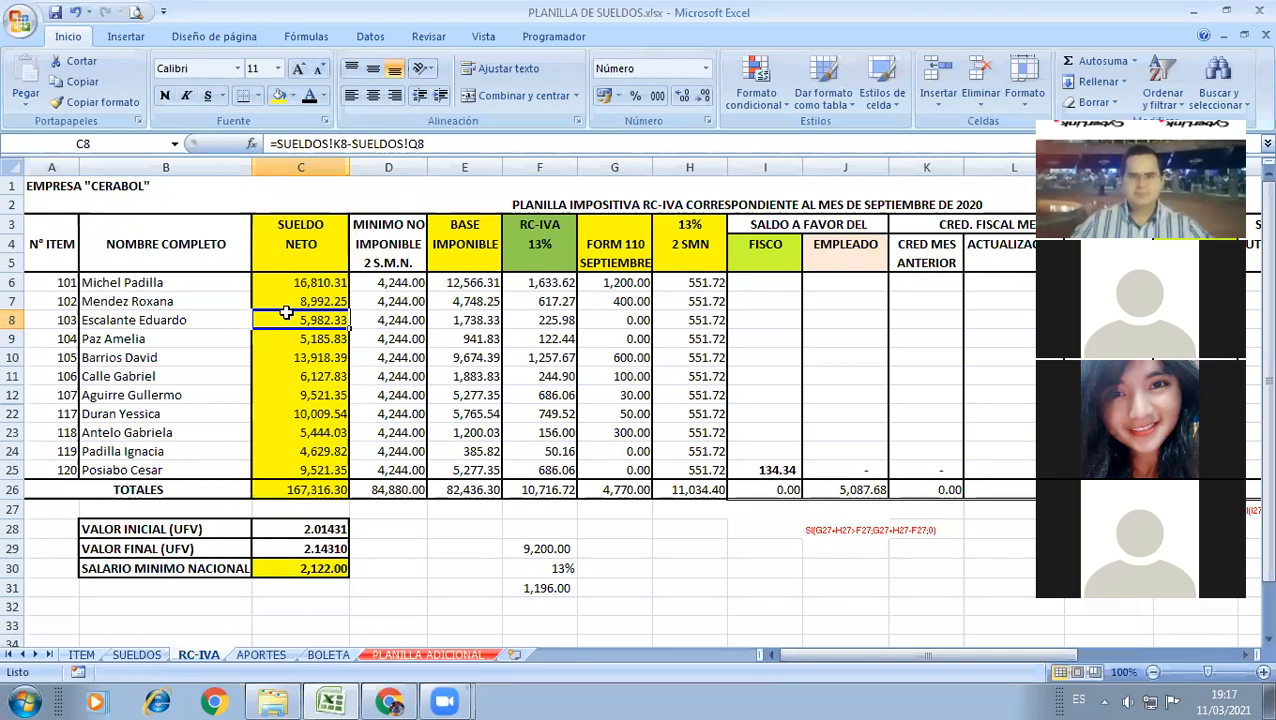
# Step: Apply the same yellow fill to the BASE IMPONIBLE values in E6:E26
pyautogui.press('Up')
pyautogui.press('Up')
pyautogui.press('Right')
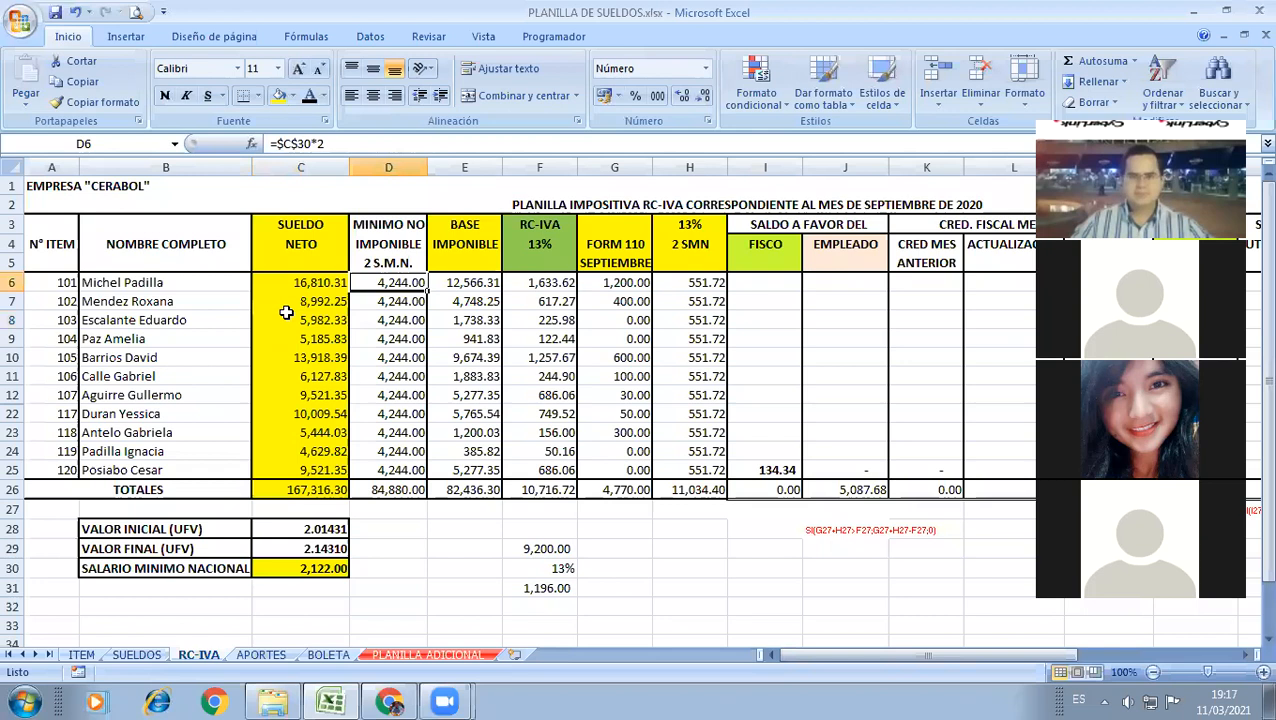
pyautogui.press('Right')
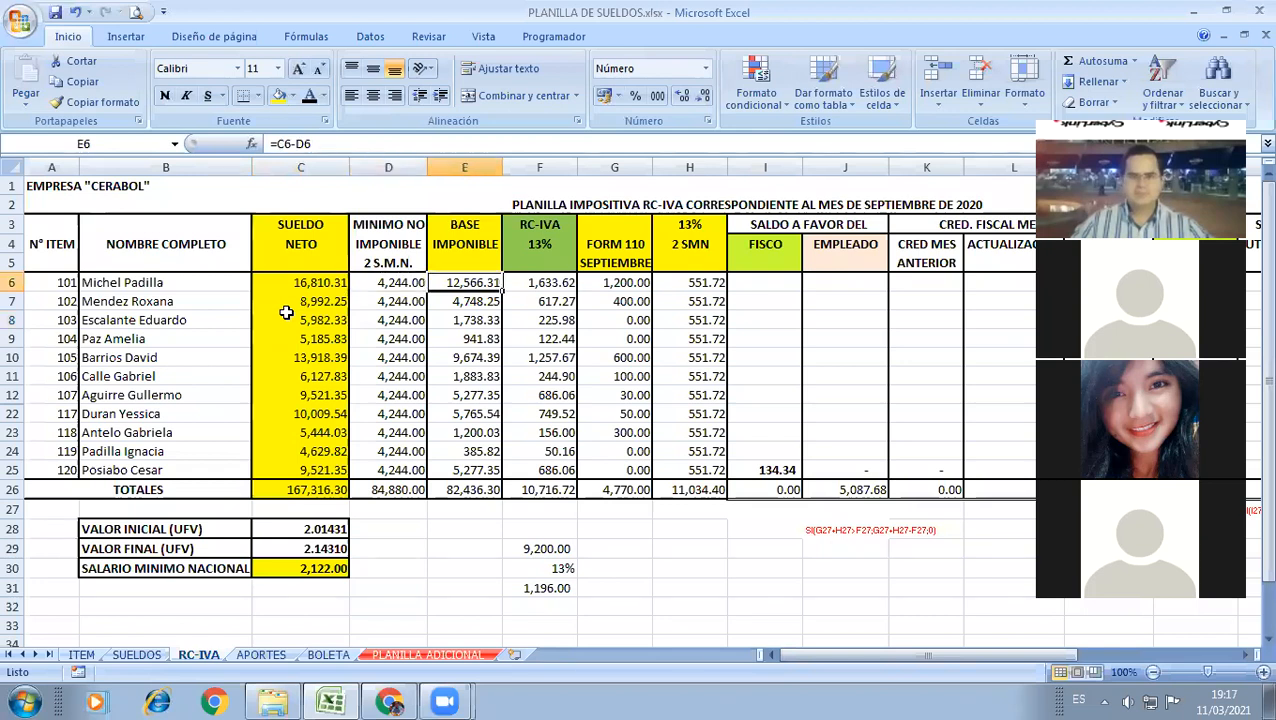
pyautogui.hotkey('ctrl', 'shift', 'Down')
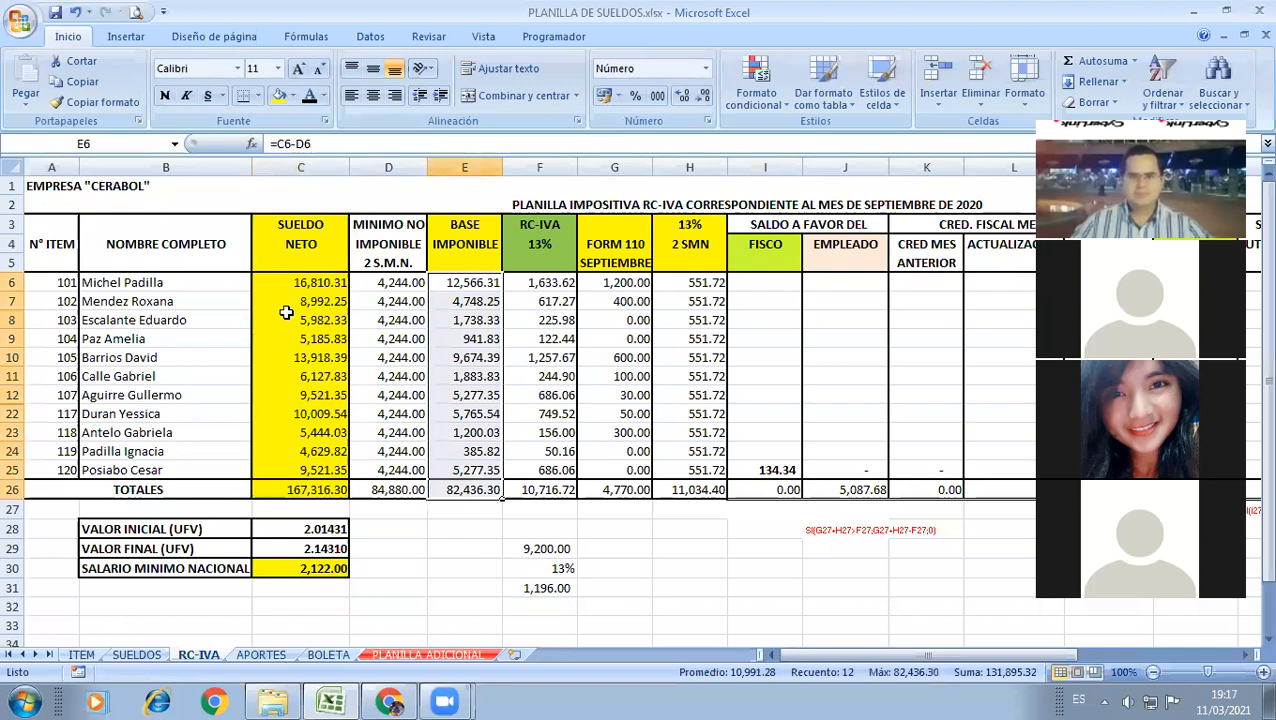
pyautogui.click(281, 96)
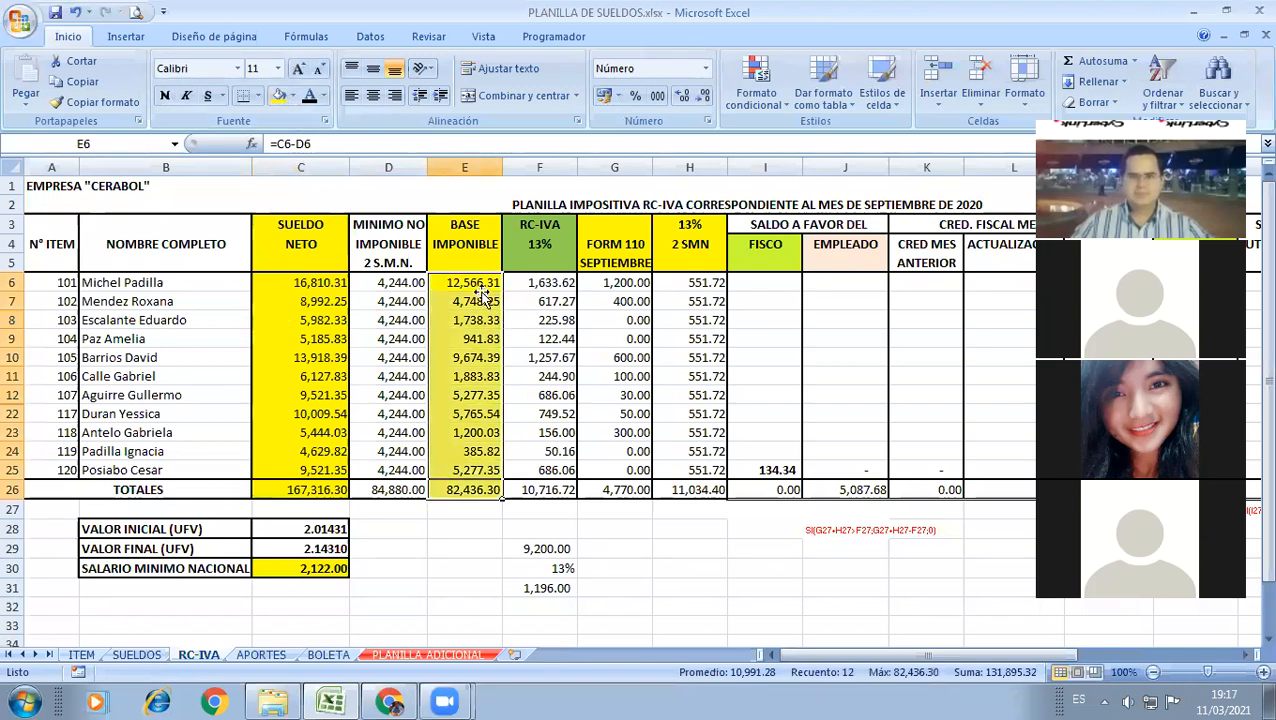
pyautogui.click(483, 298)
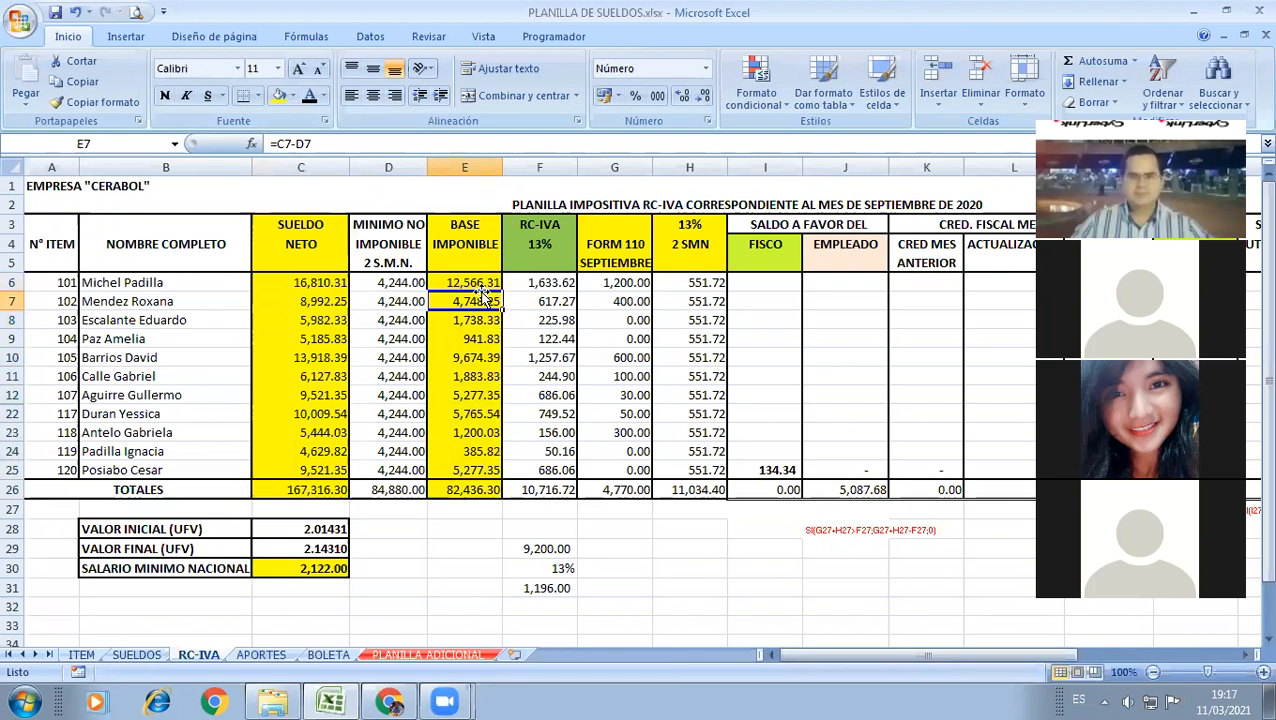
# Step: Compare the first employee's RC-IVA amount in F6 with the FORM 110 amount in G6
pyautogui.press('Right')
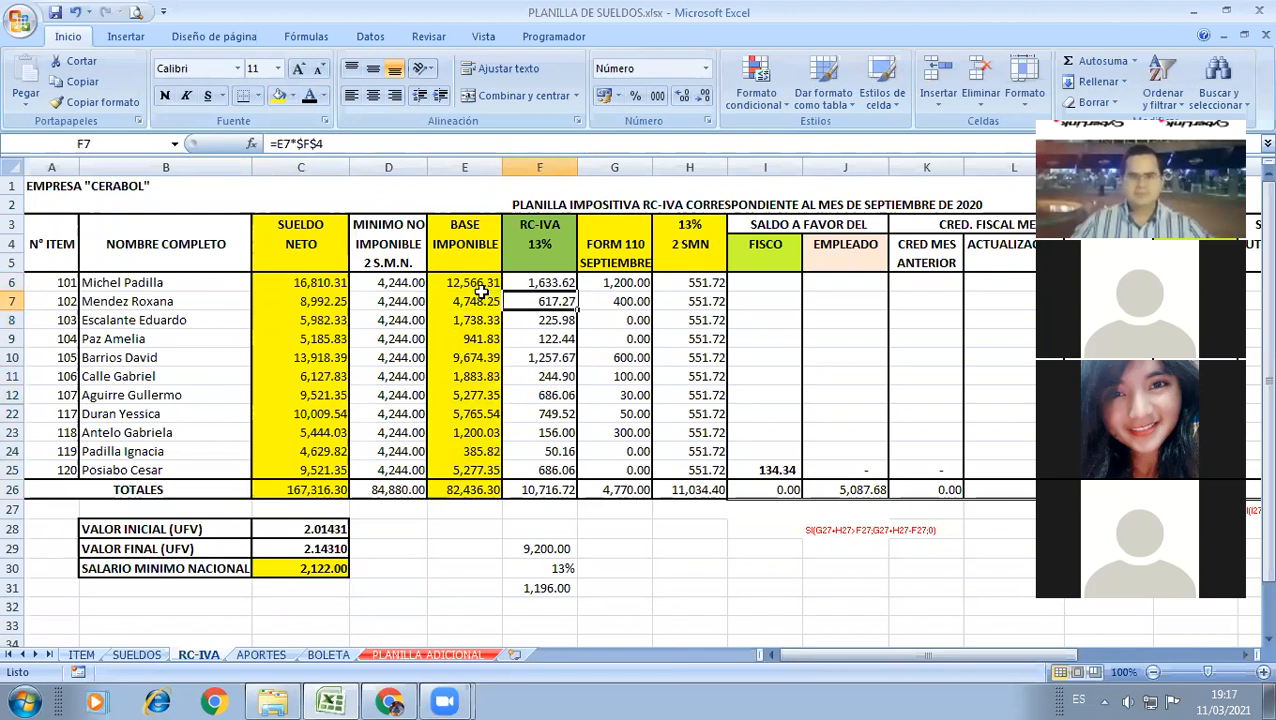
pyautogui.press('Up')
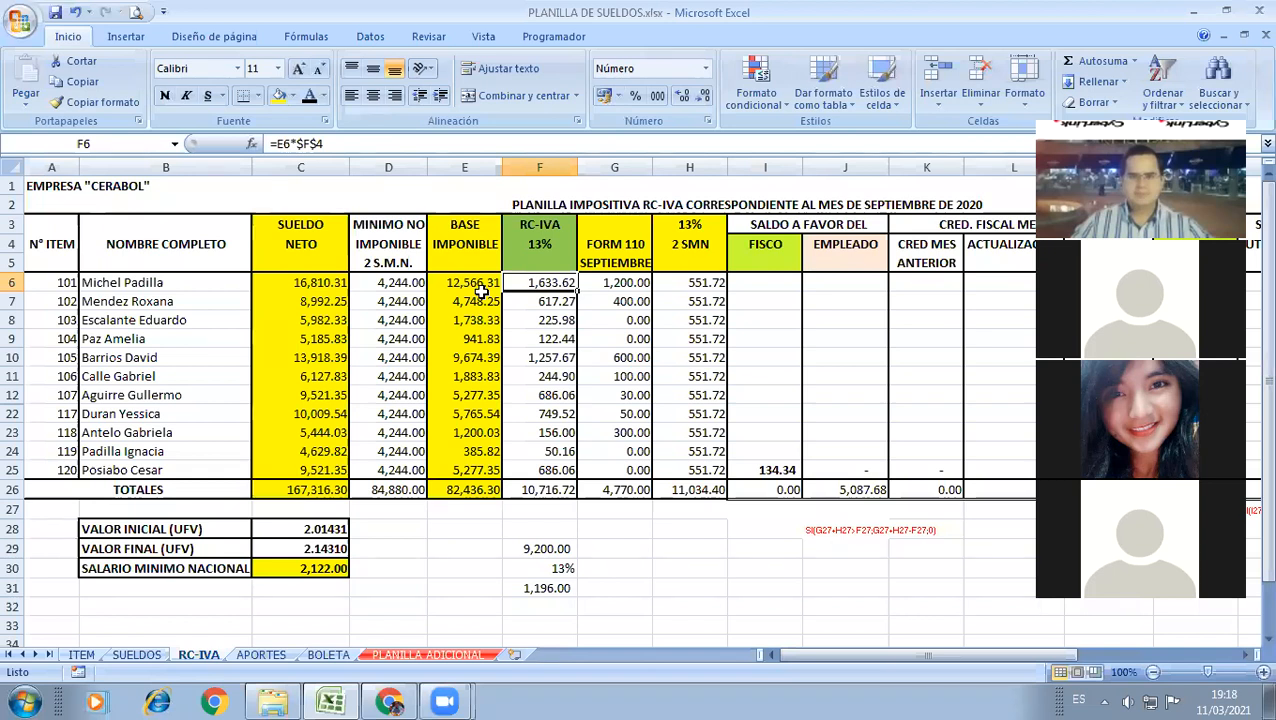
pyautogui.press('Right')
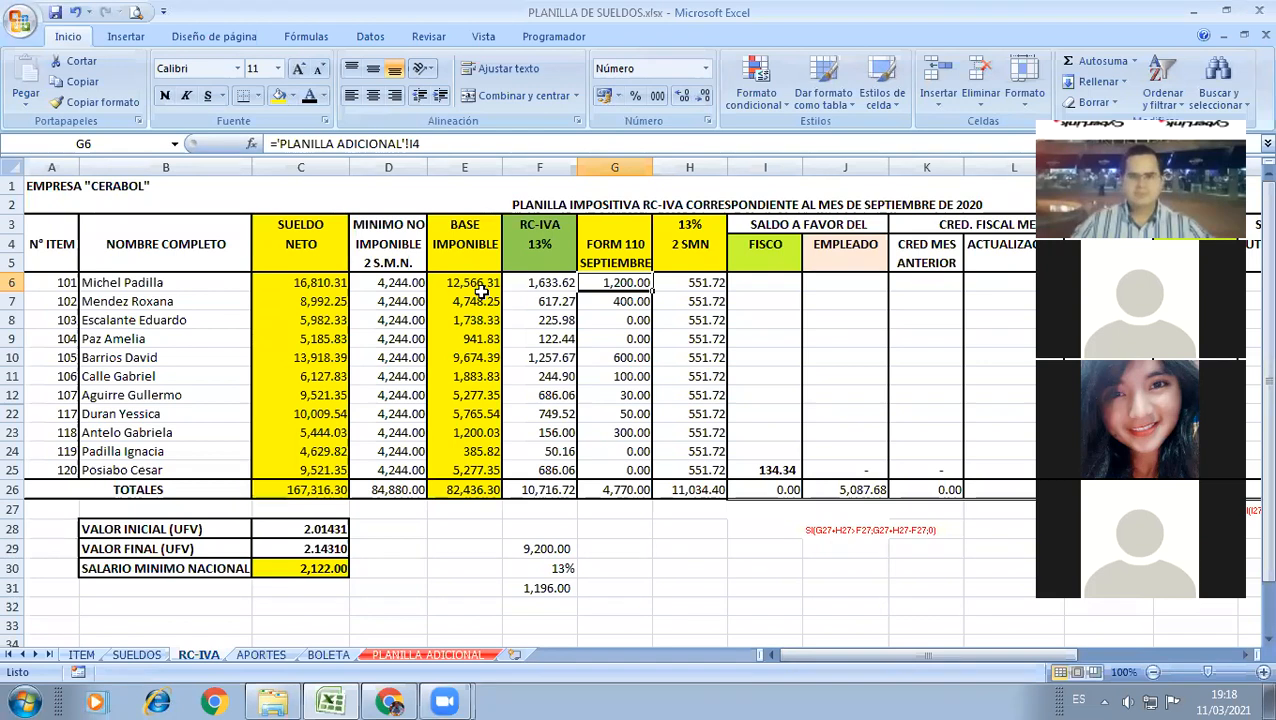
pyautogui.press('Left')
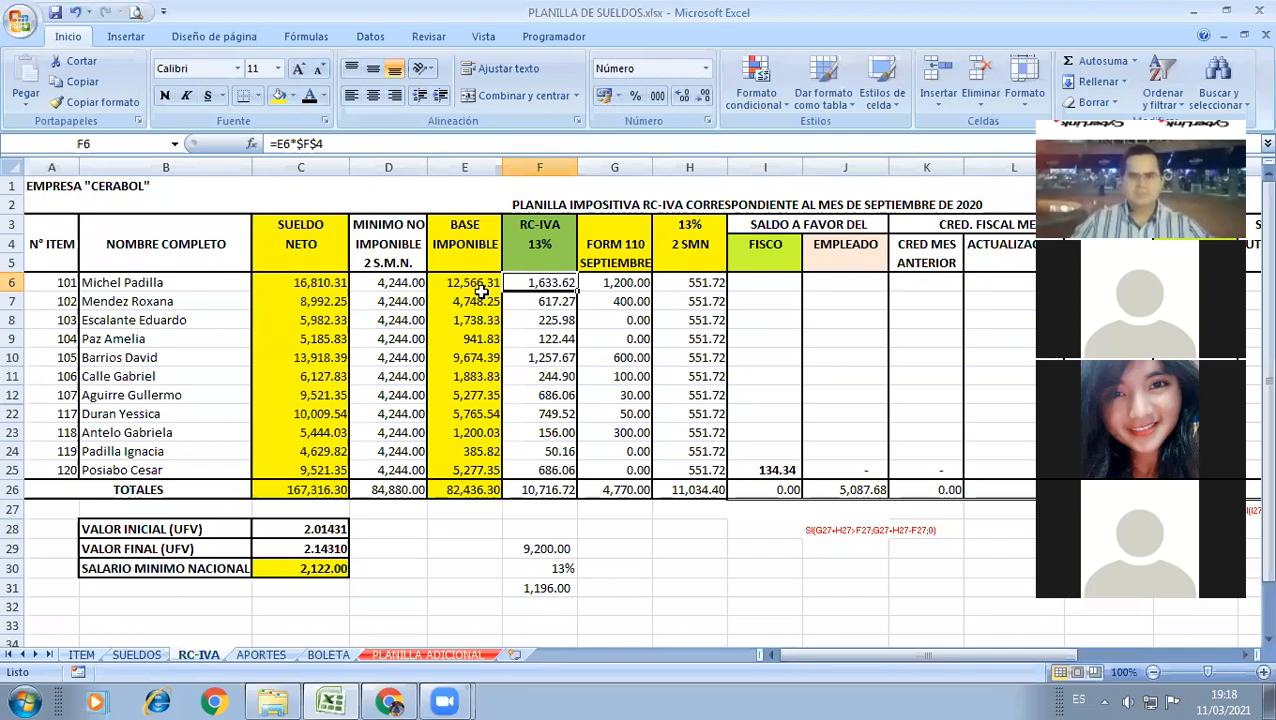
# Step: Calculate the first employee's balance in favour of EMPLEADO in J6 with =G6+H6-F6
pyautogui.press('Right')
pyautogui.press('Right')
pyautogui.press('Right')
pyautogui.press('Right')
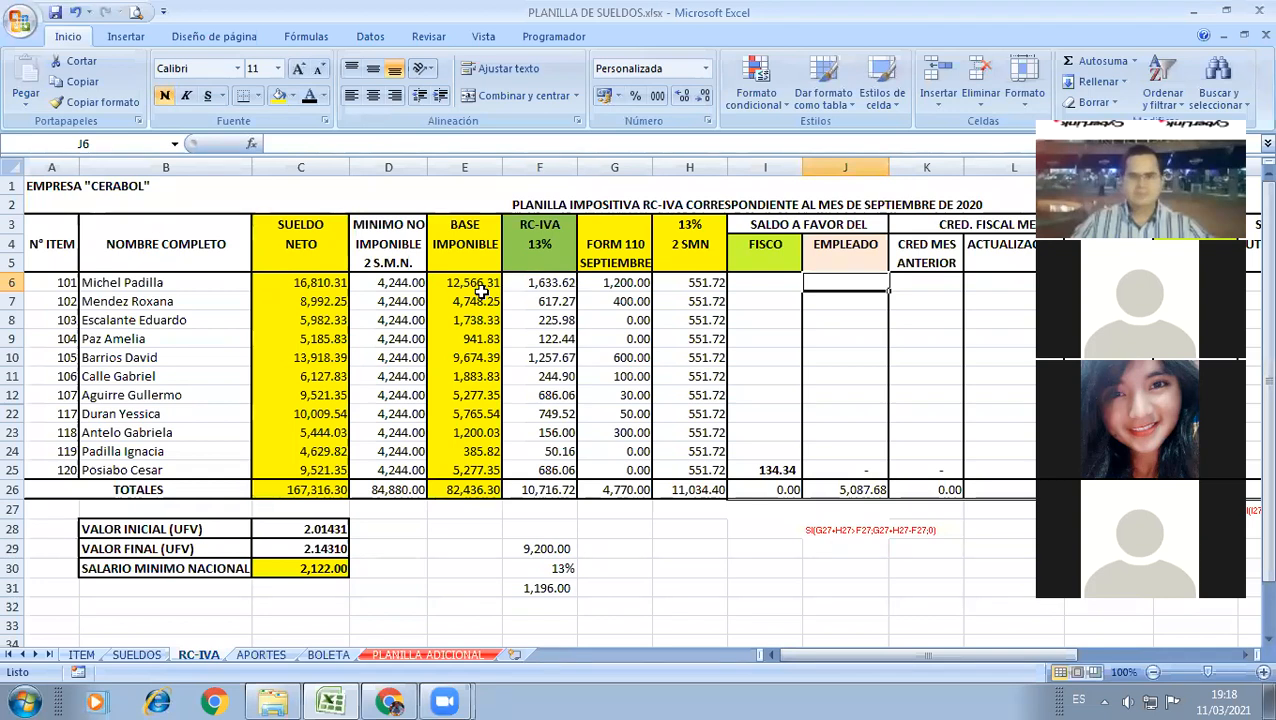
pyautogui.write('=')
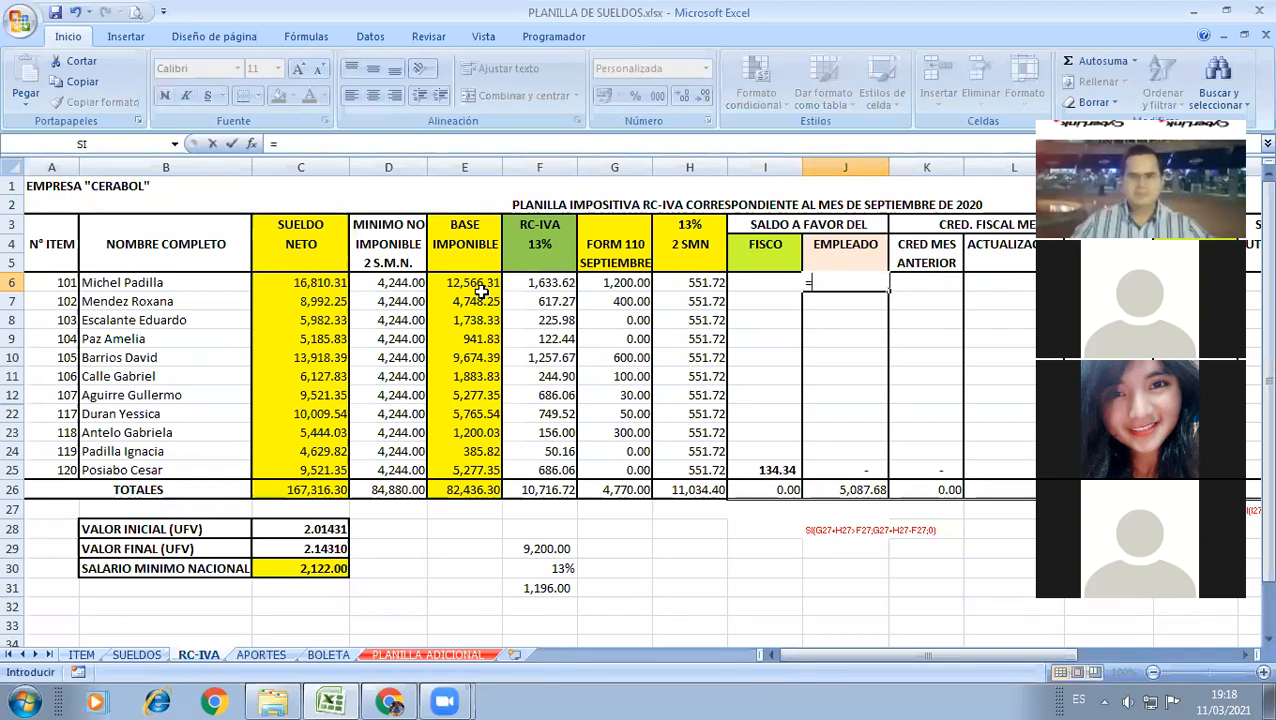
pyautogui.click(622, 283)
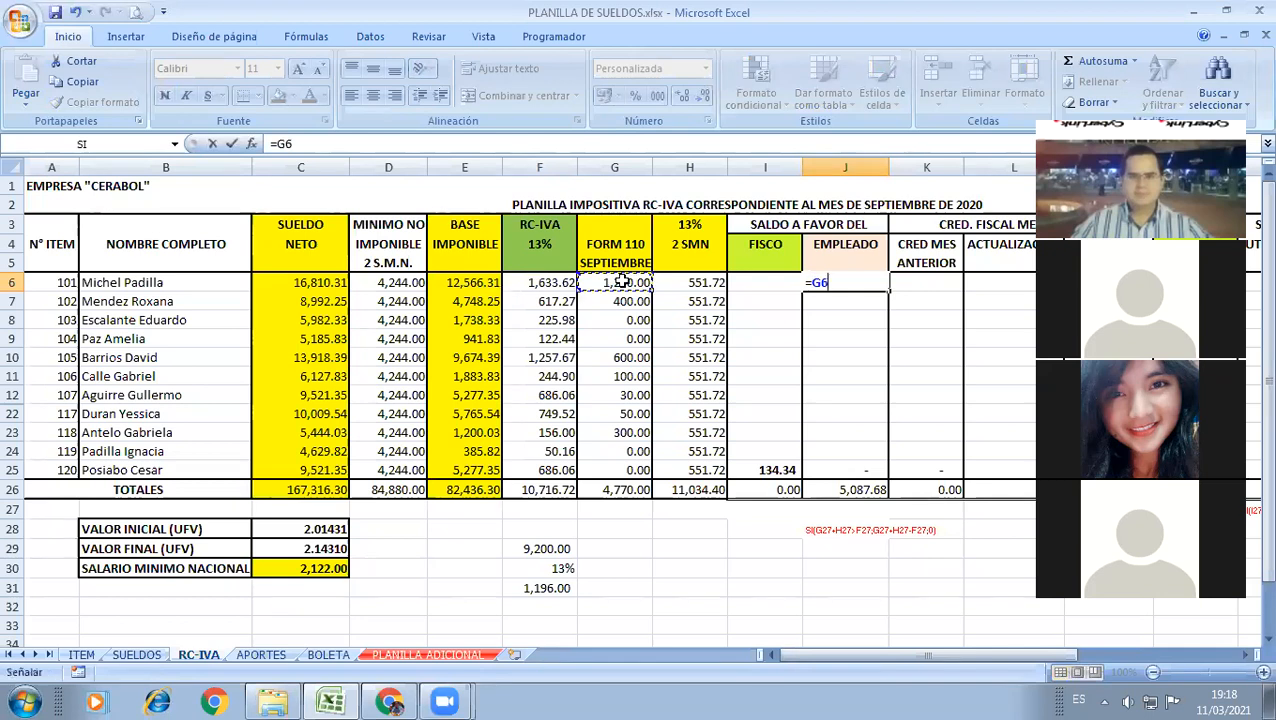
pyautogui.write('+')
pyautogui.click(679, 282)
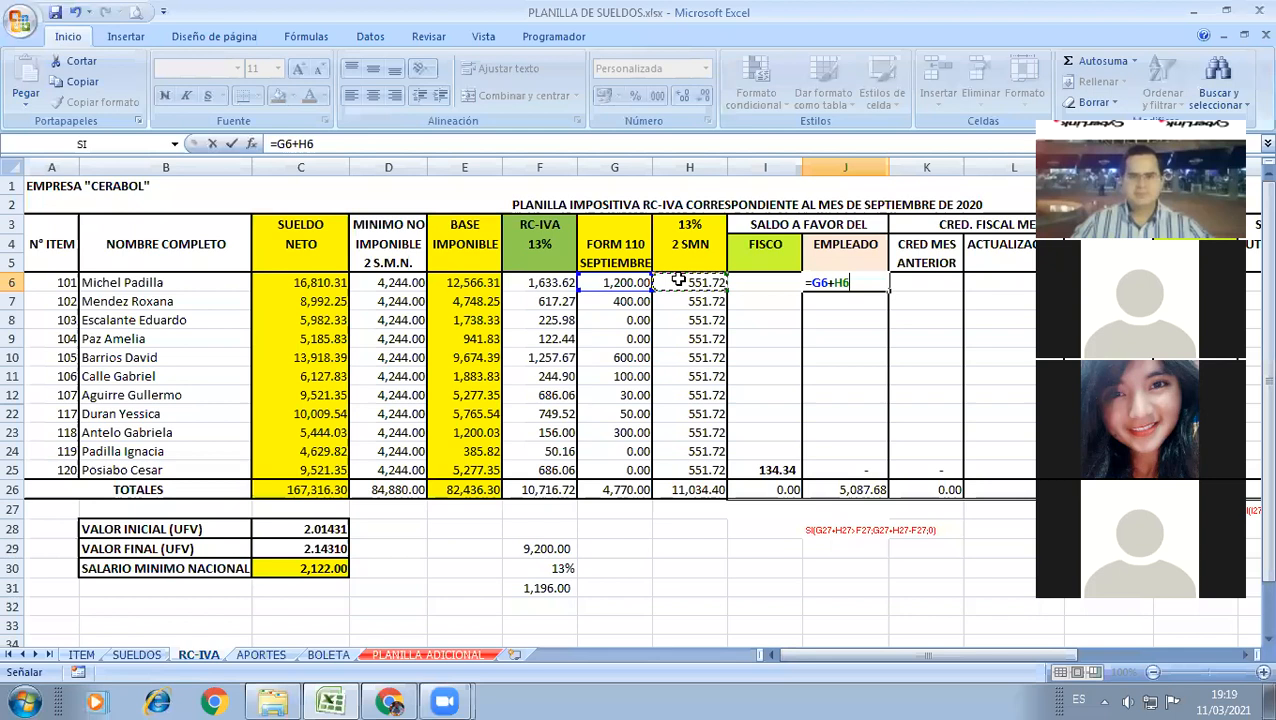
pyautogui.write('-')
pyautogui.click(562, 284)
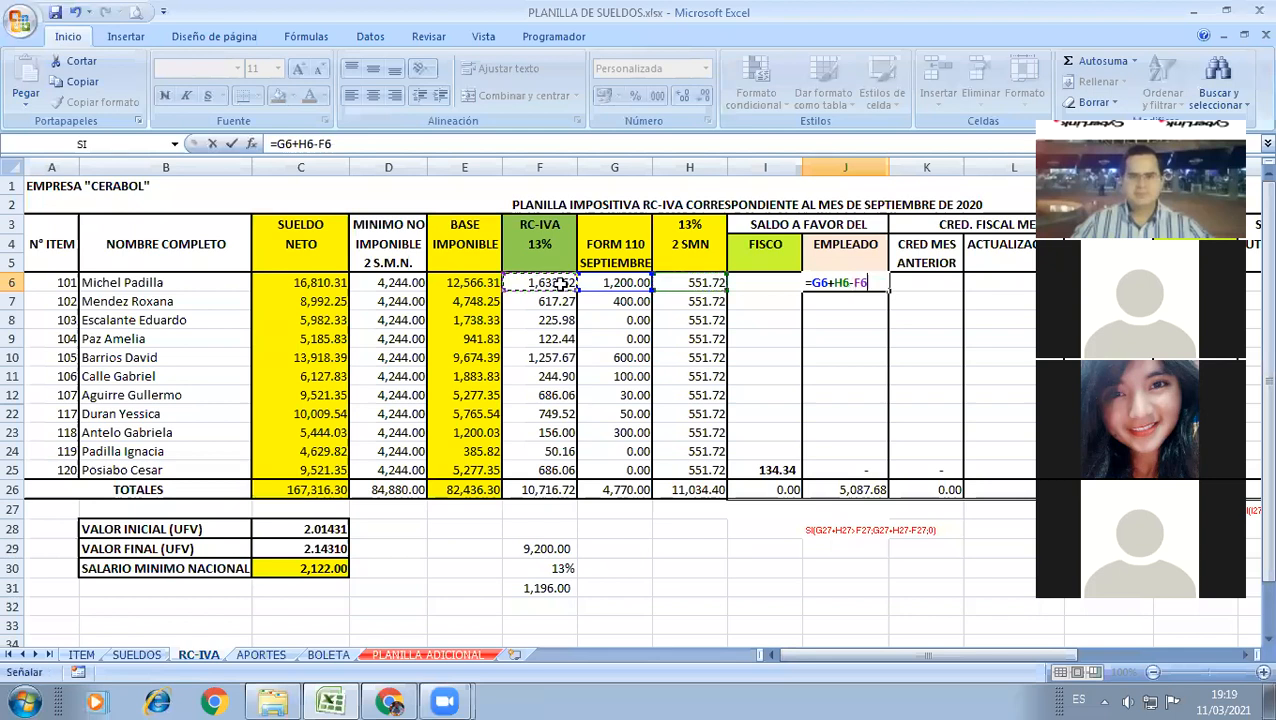
pyautogui.press('Return')
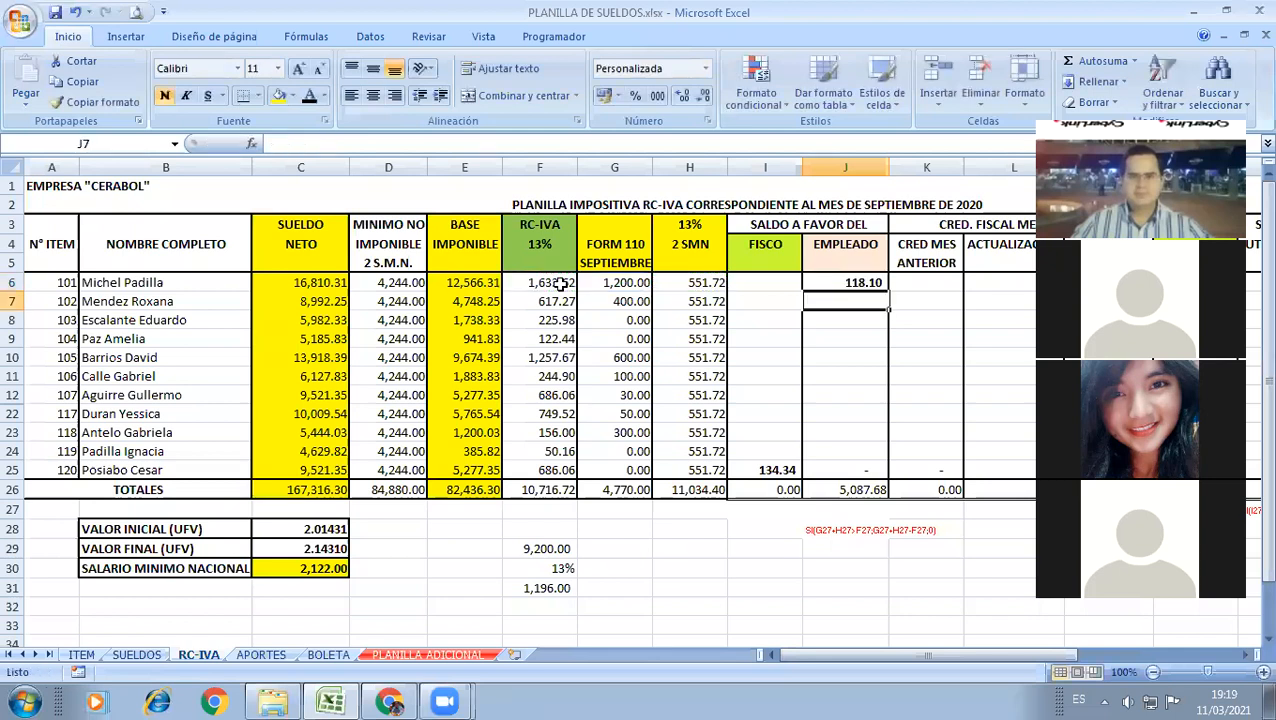
# Step: Copy the EMPLEADO balance formula from J6 into J7 and J8 for the second and third employees
pyautogui.press('Up')
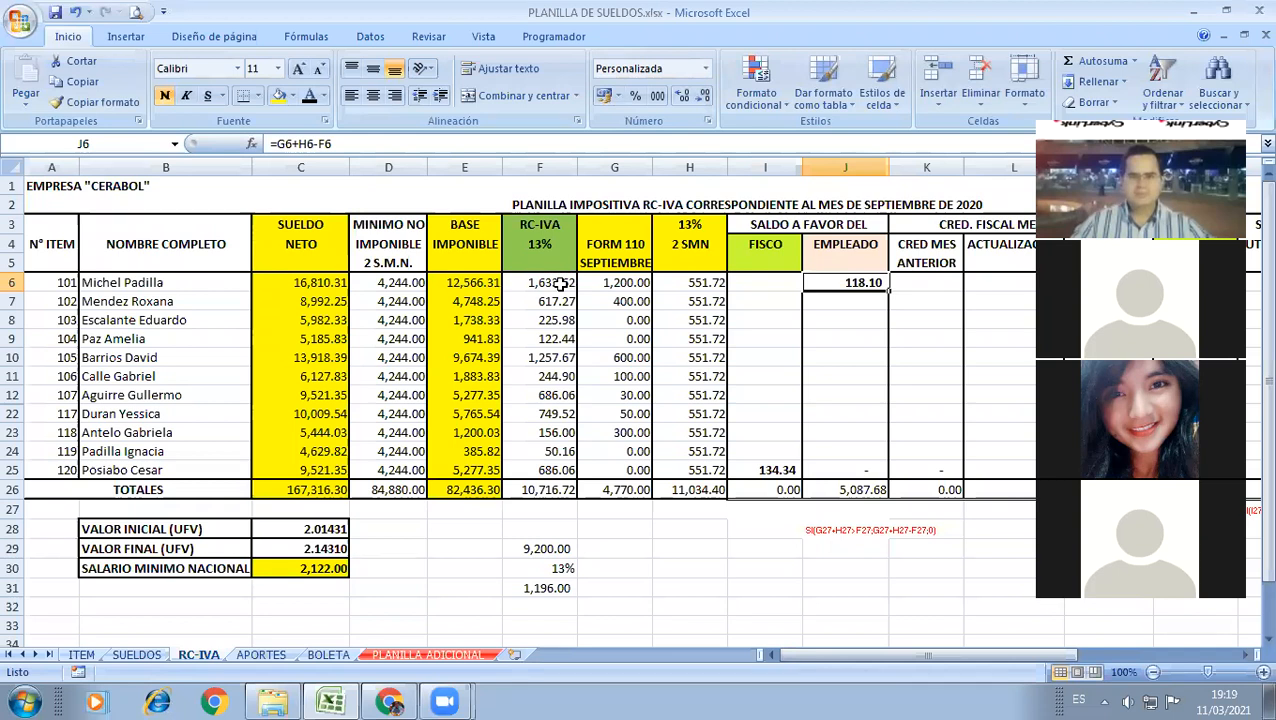
pyautogui.press('Return')
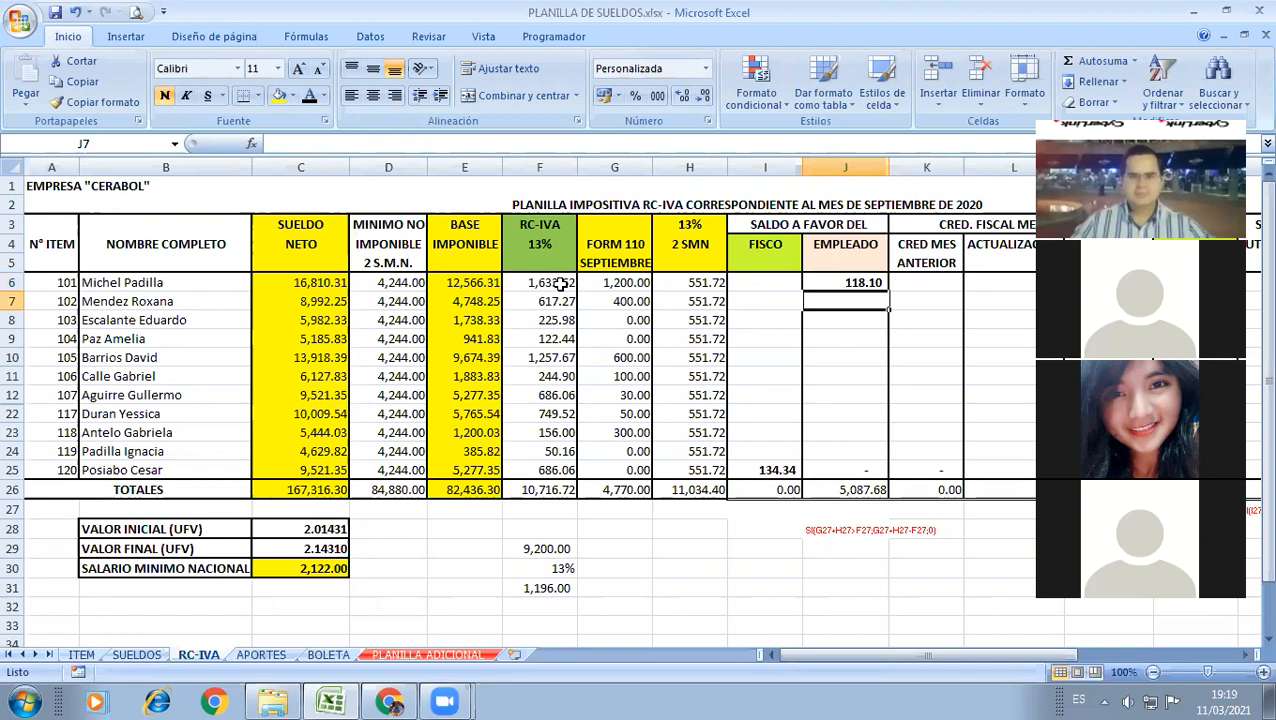
pyautogui.press('Up')
pyautogui.hotkey('ctrl', 'c')
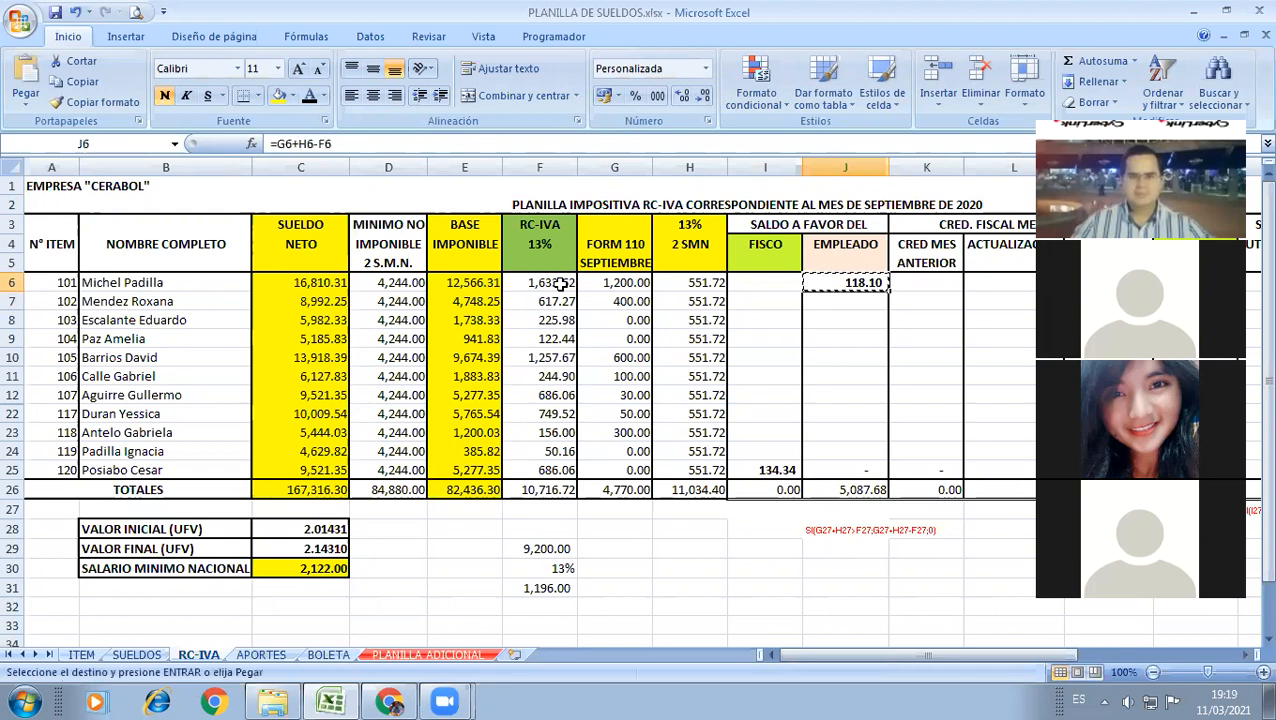
pyautogui.press('Down')
pyautogui.press('Return')
pyautogui.press('Down')
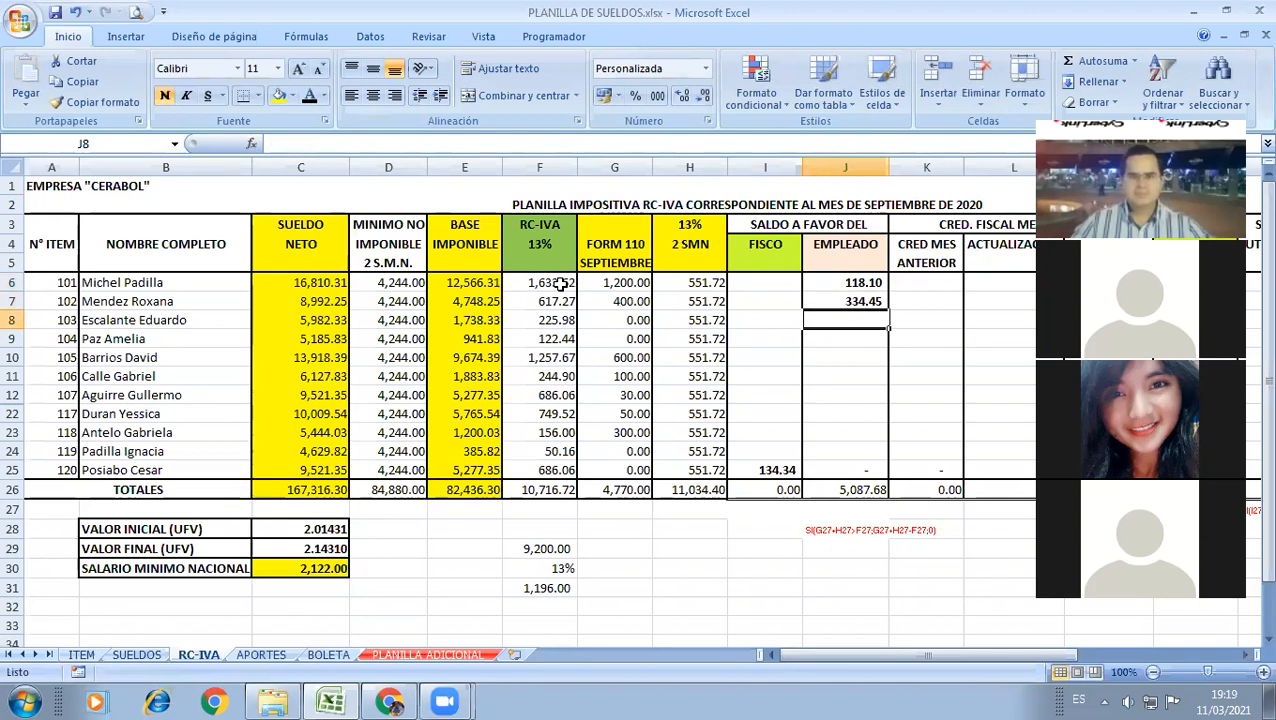
pyautogui.press('Up')
pyautogui.hotkey('ctrl', 'c')
pyautogui.press('Down')
pyautogui.press('Return')
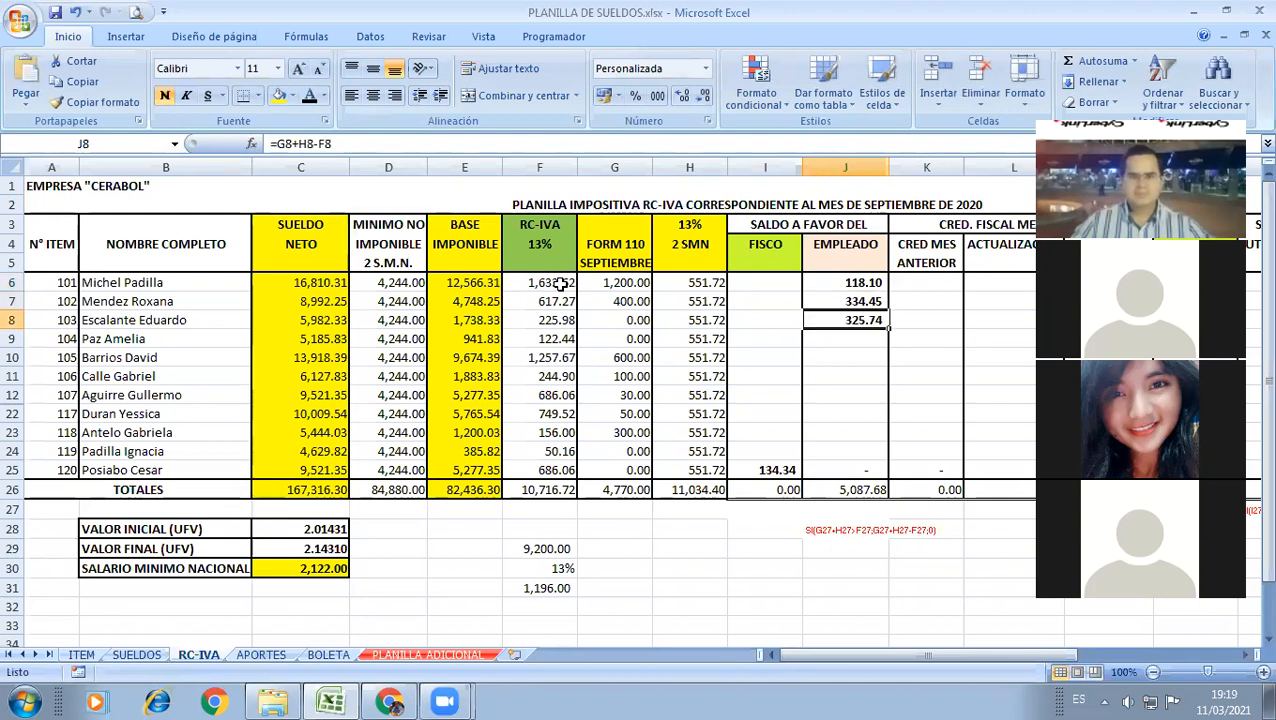
# Step: Try to copy the EMPLEADO formula from J8 into all remaining employee rows at once, then undo the paste
pyautogui.hotkey('ctrl', 'c')
pyautogui.press('Down')
pyautogui.hotkey('ctrl', 'shift', 'Down')
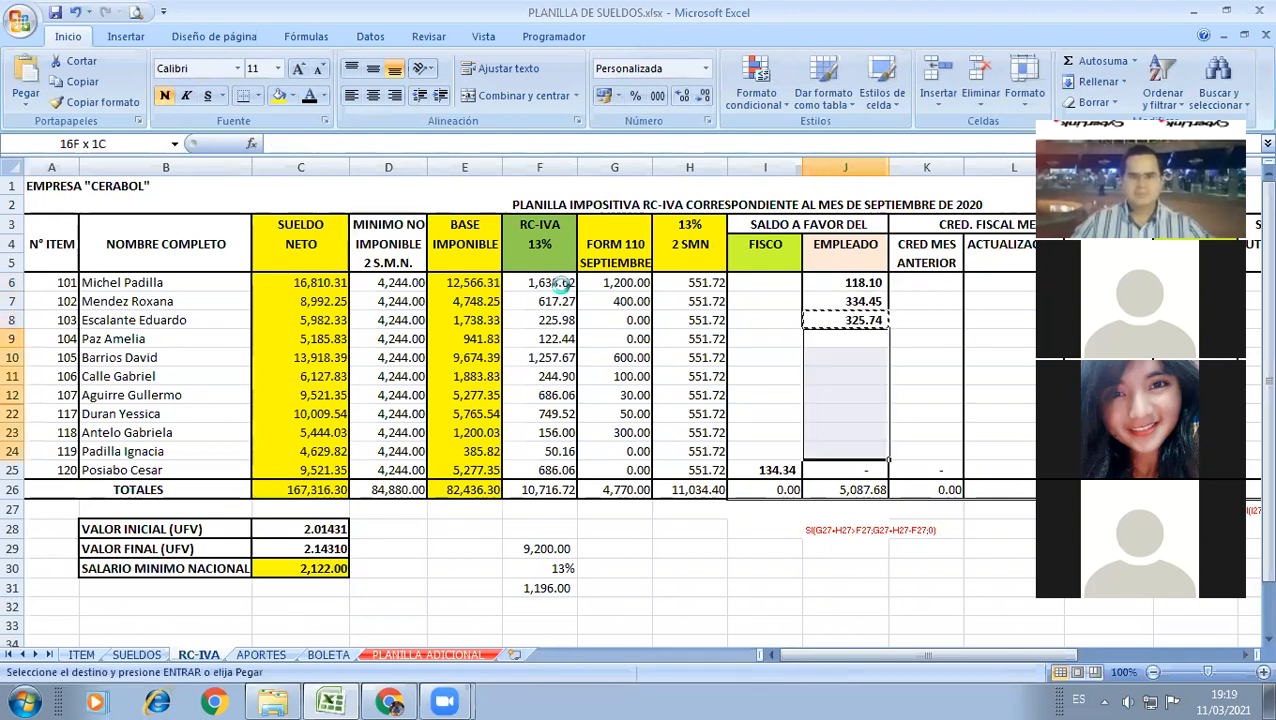
pyautogui.press('Return')
pyautogui.hotkey('ctrl', 'z')
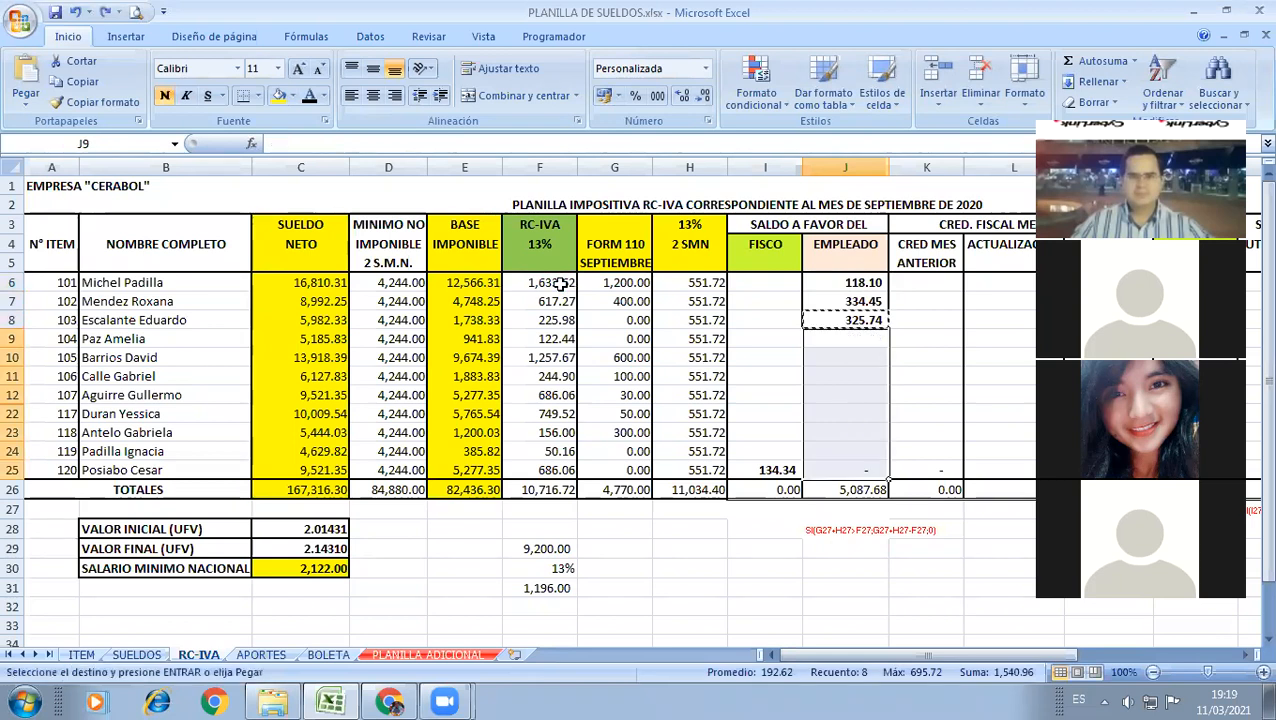
pyautogui.hotkey('shift', 'Down')
pyautogui.hotkey('shift', 'Down')
pyautogui.press('Up')
pyautogui.press('Down')
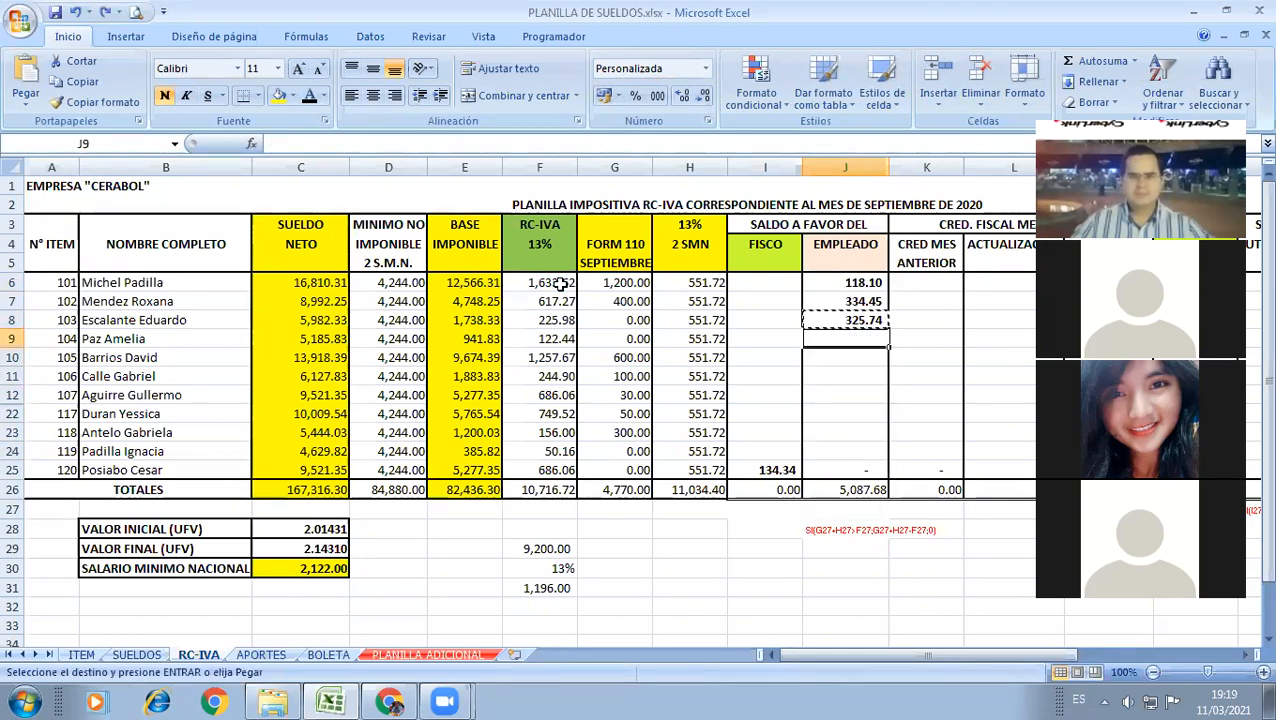
# Step: Copy the EMPLEADO formula from J8 into J9:J22
pyautogui.hotkey('shift', 'Down')
pyautogui.hotkey('shift', 'Down')
pyautogui.hotkey('shift', 'Down')
pyautogui.hotkey('shift', 'Down')
pyautogui.press('Return')
# Step: Clear the EMPLEADO balances in J10:J22
pyautogui.press('Down')
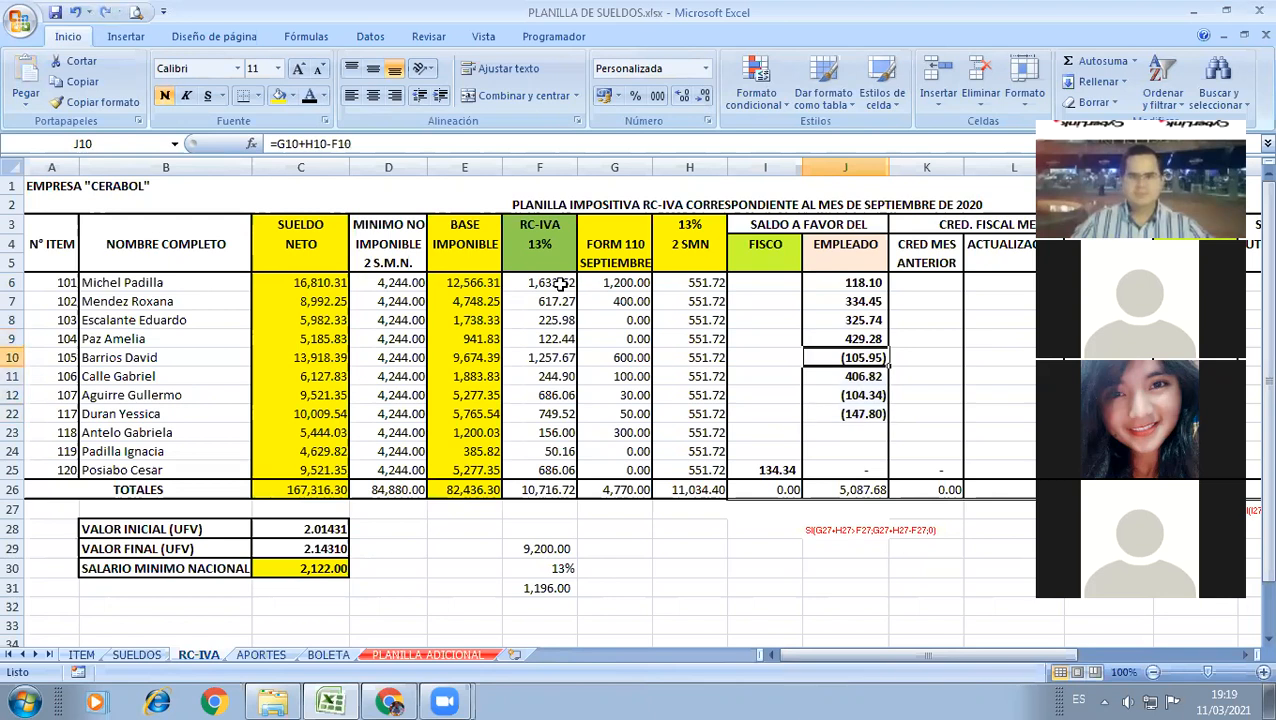
pyautogui.hotkey('shift', 'Down')
pyautogui.hotkey('shift', 'Down')
pyautogui.hotkey('shift', 'Down')
pyautogui.press('Delete')
# Step: Examine the fifth employee's RC-IVA, FORM 110 and 13% 2 SMN amounts in row 10
pyautogui.press('Left')
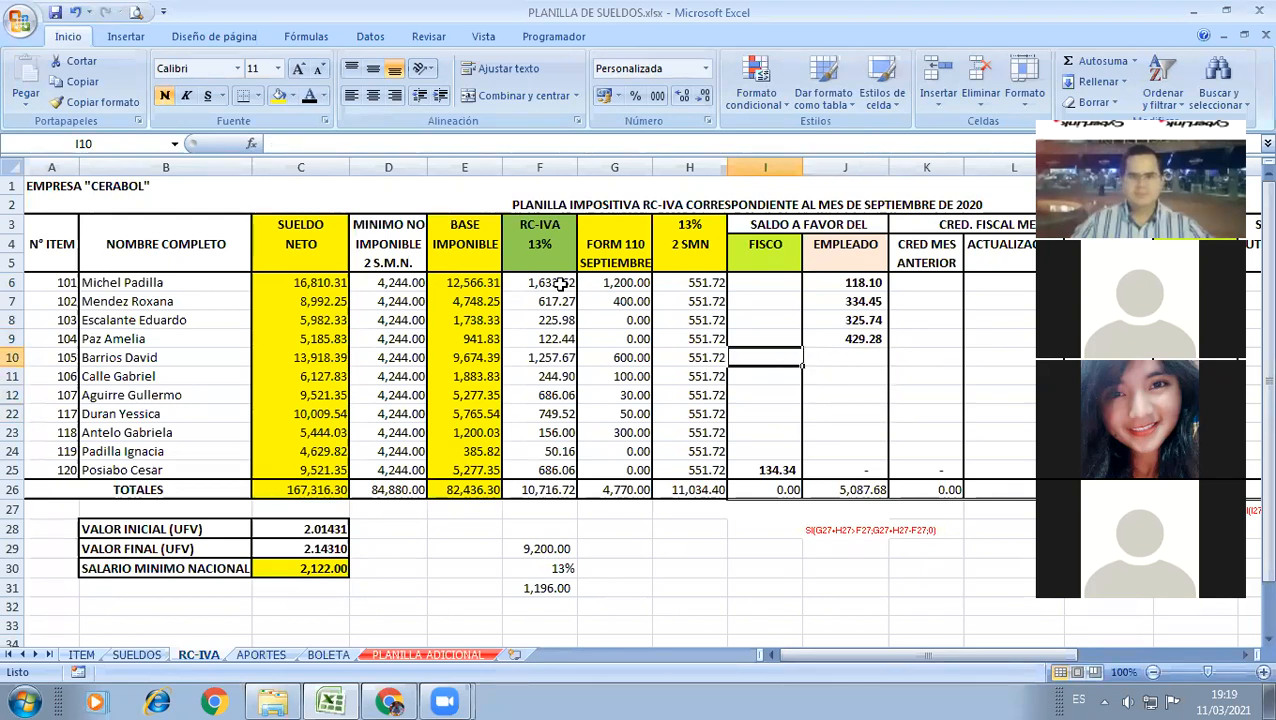
pyautogui.press('Left')
pyautogui.press('Left')
pyautogui.press('Left')
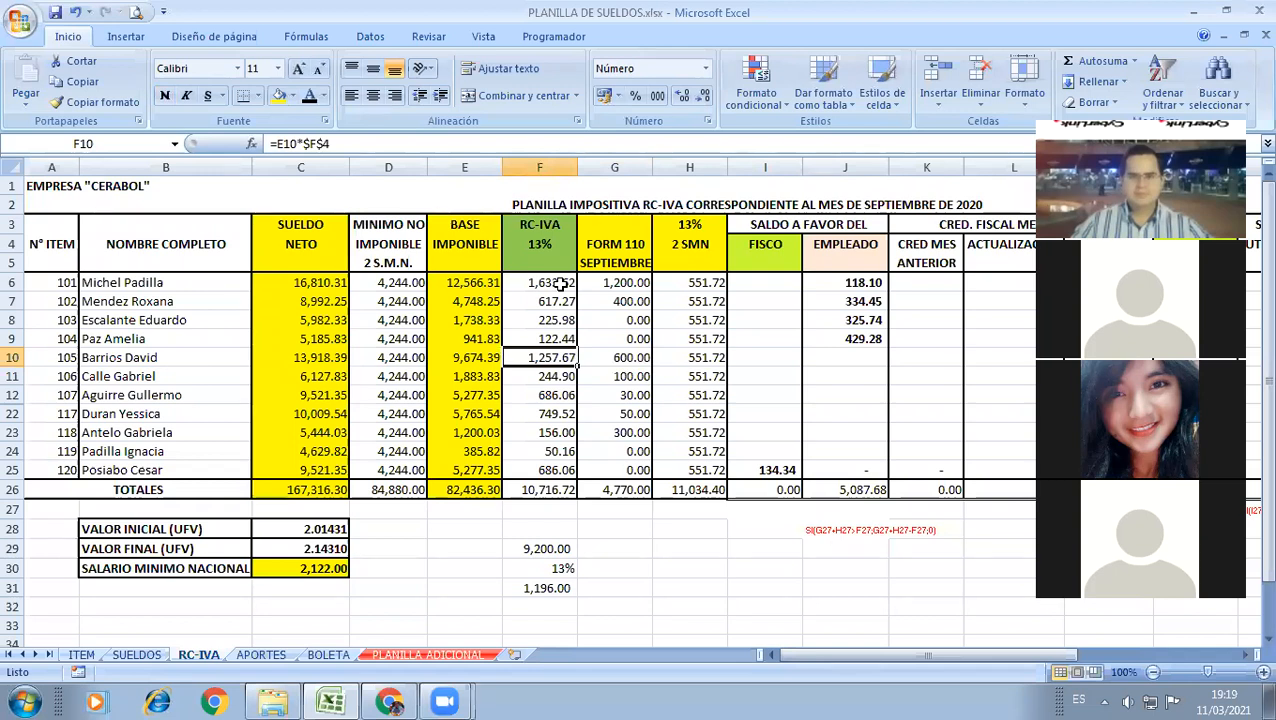
pyautogui.press('Right')
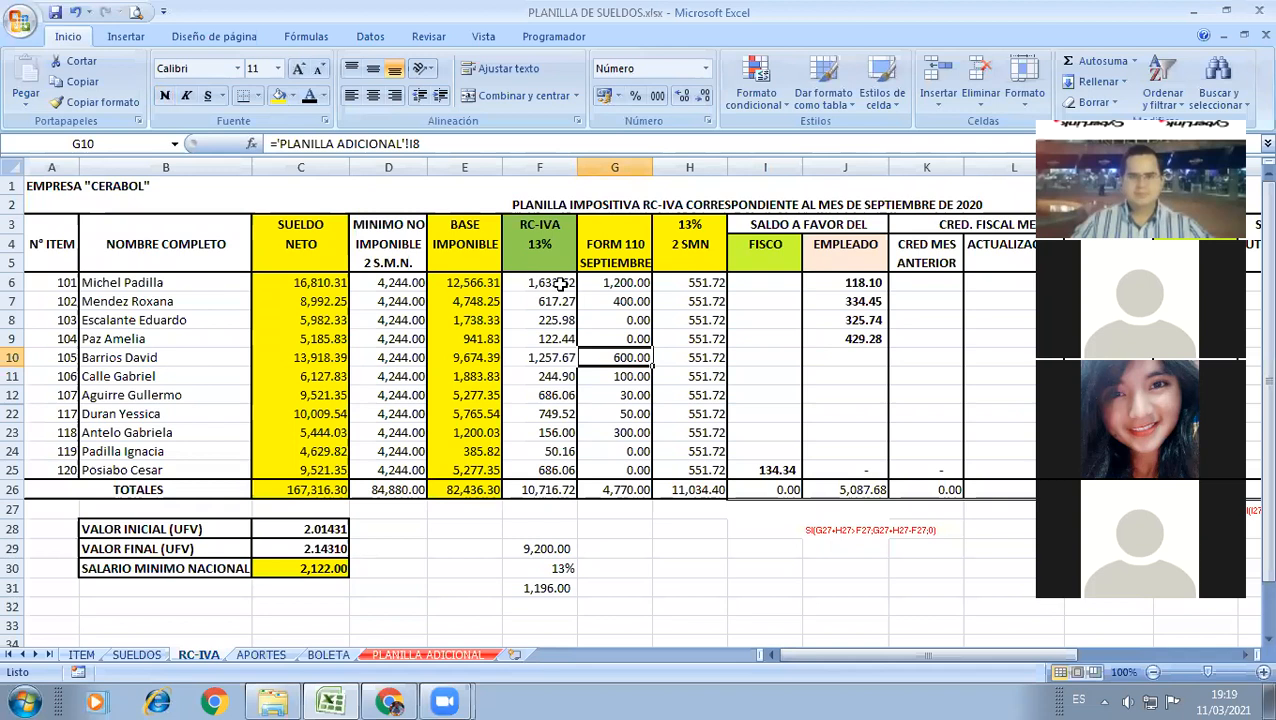
pyautogui.press('Right')
pyautogui.press('Right')
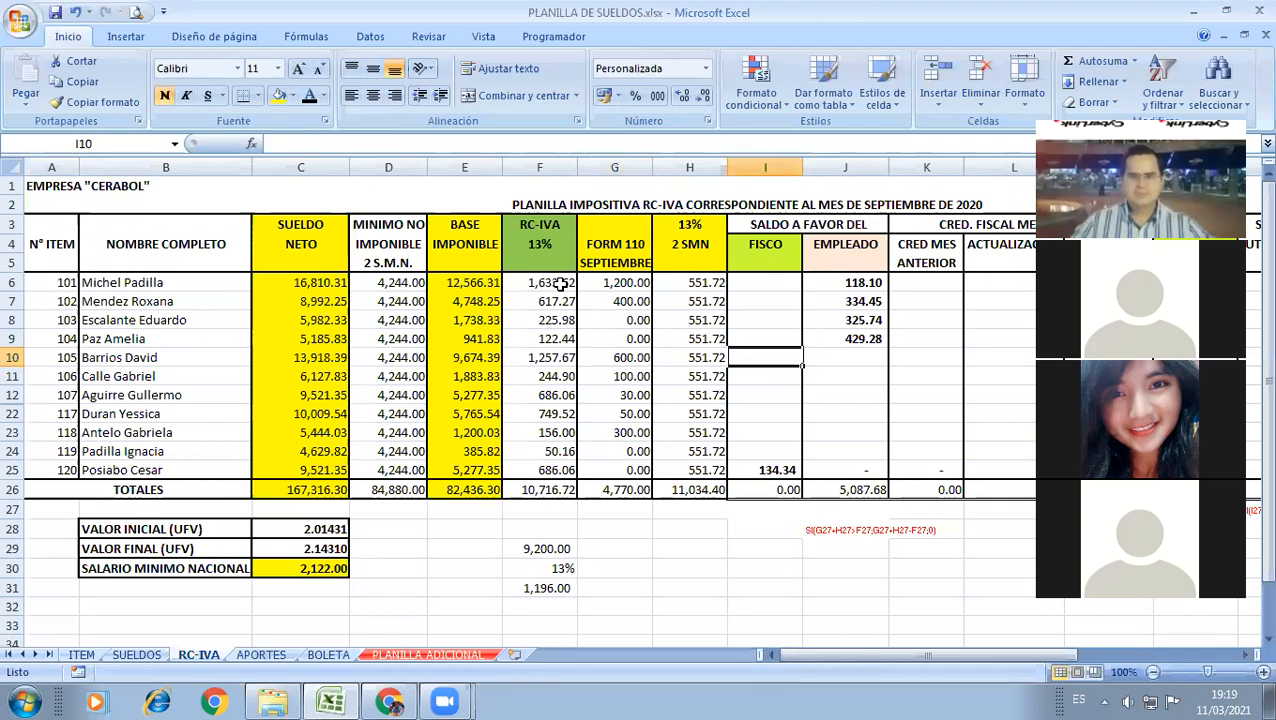
# Step: Calculate the fifth employee's balance in favour of FISCO in I10 with =F10-G10-H10
pyautogui.write('=')
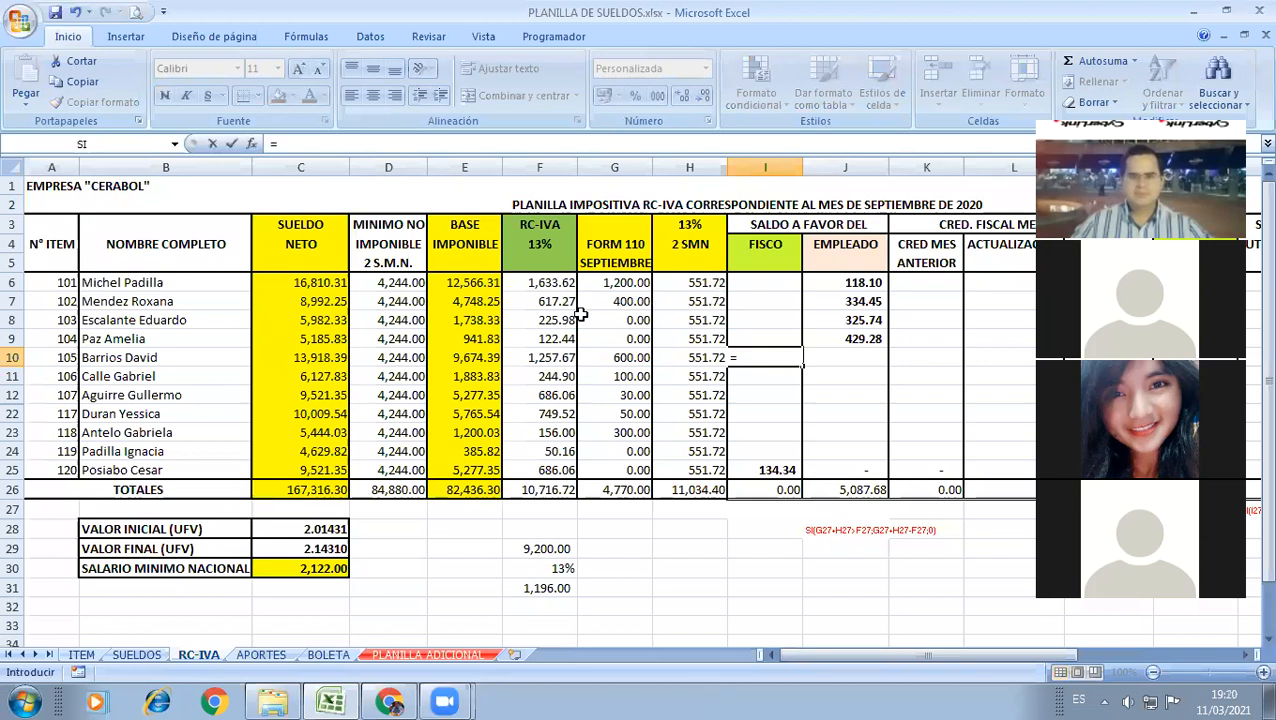
pyautogui.click(519, 361)
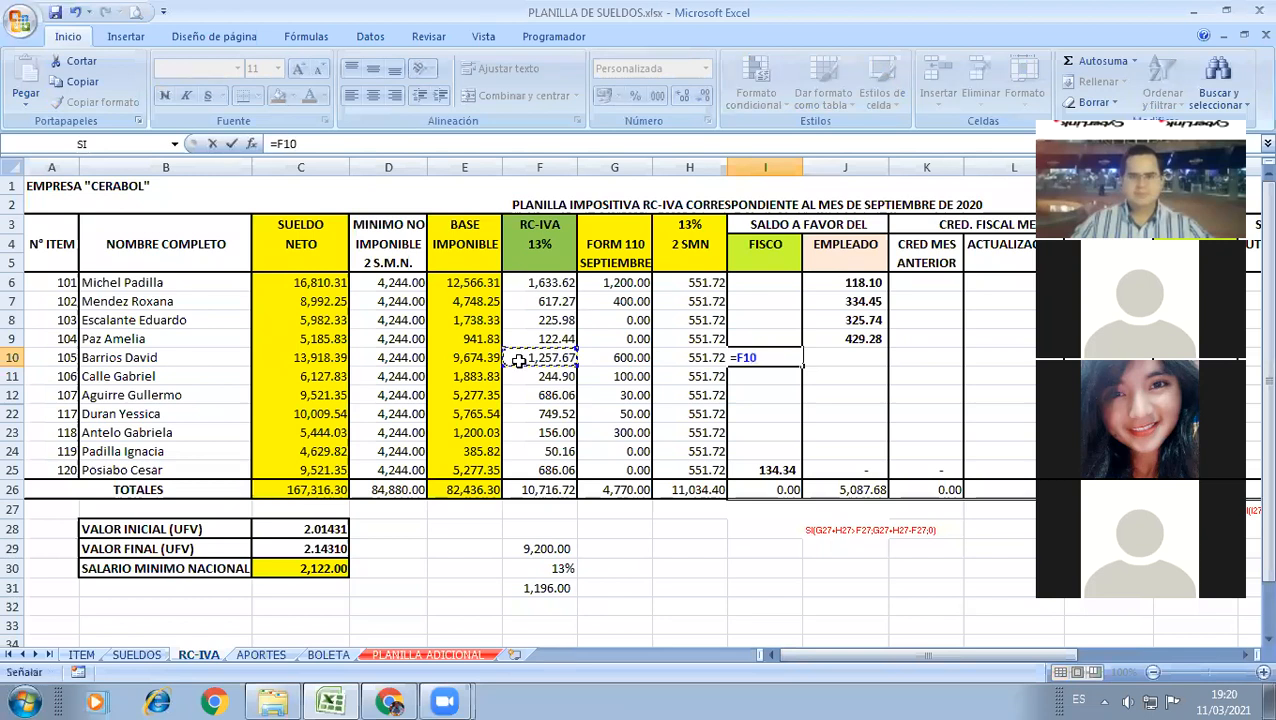
pyautogui.write('-')
pyautogui.click(584, 358)
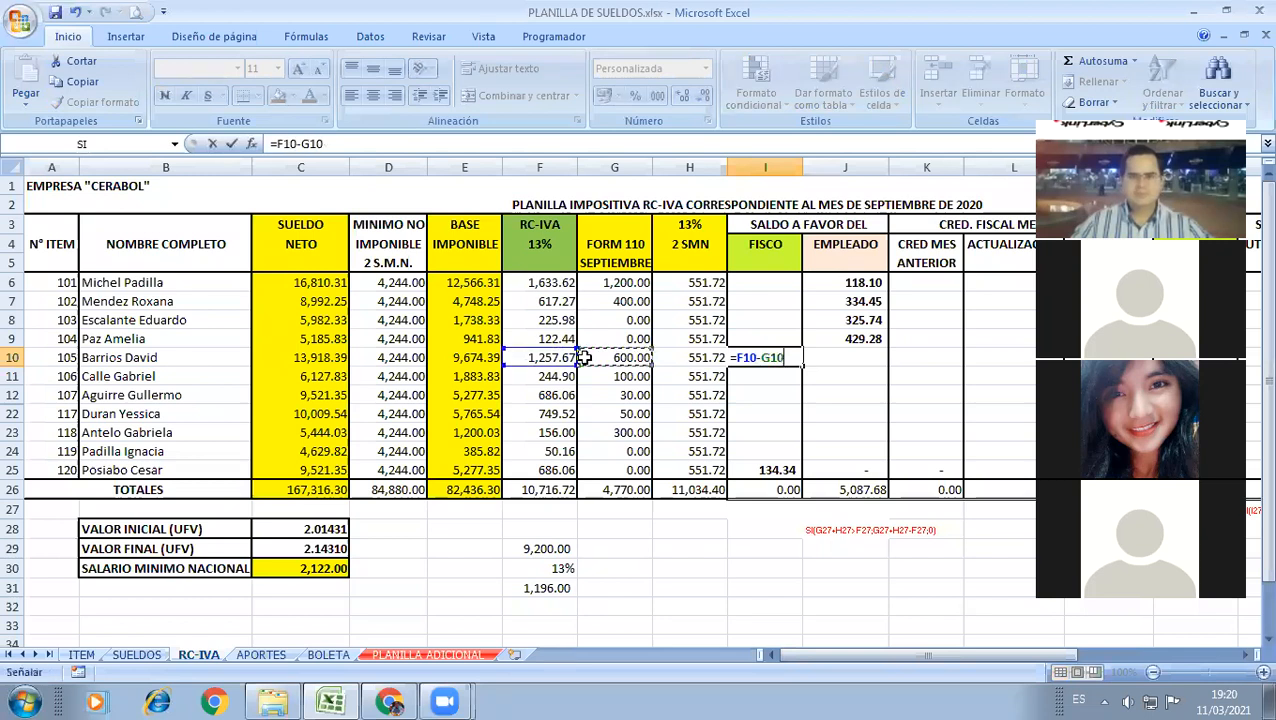
pyautogui.write('-')
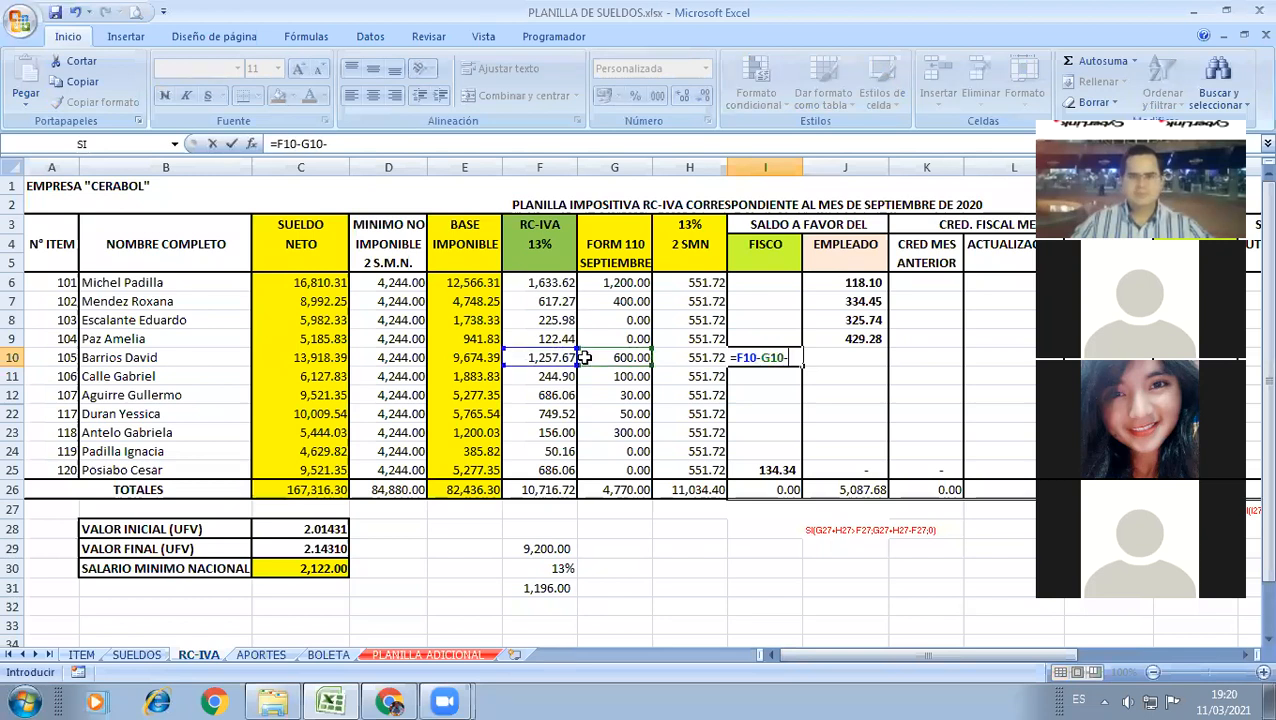
pyautogui.click(682, 357)
pyautogui.press('Return')
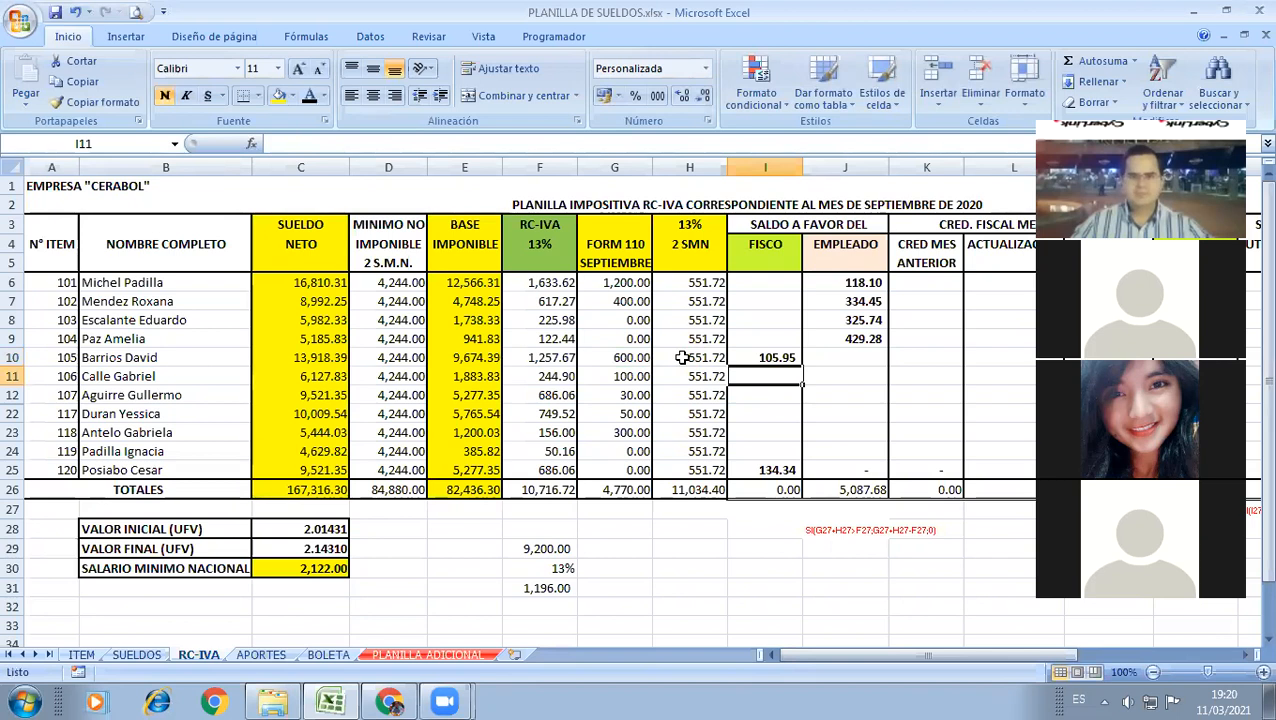
# Step: Clear the trial FISCO balance in I10 and the trial EMPLEADO balances in J6:J9
pyautogui.hotkey('ctrl', 'Down')
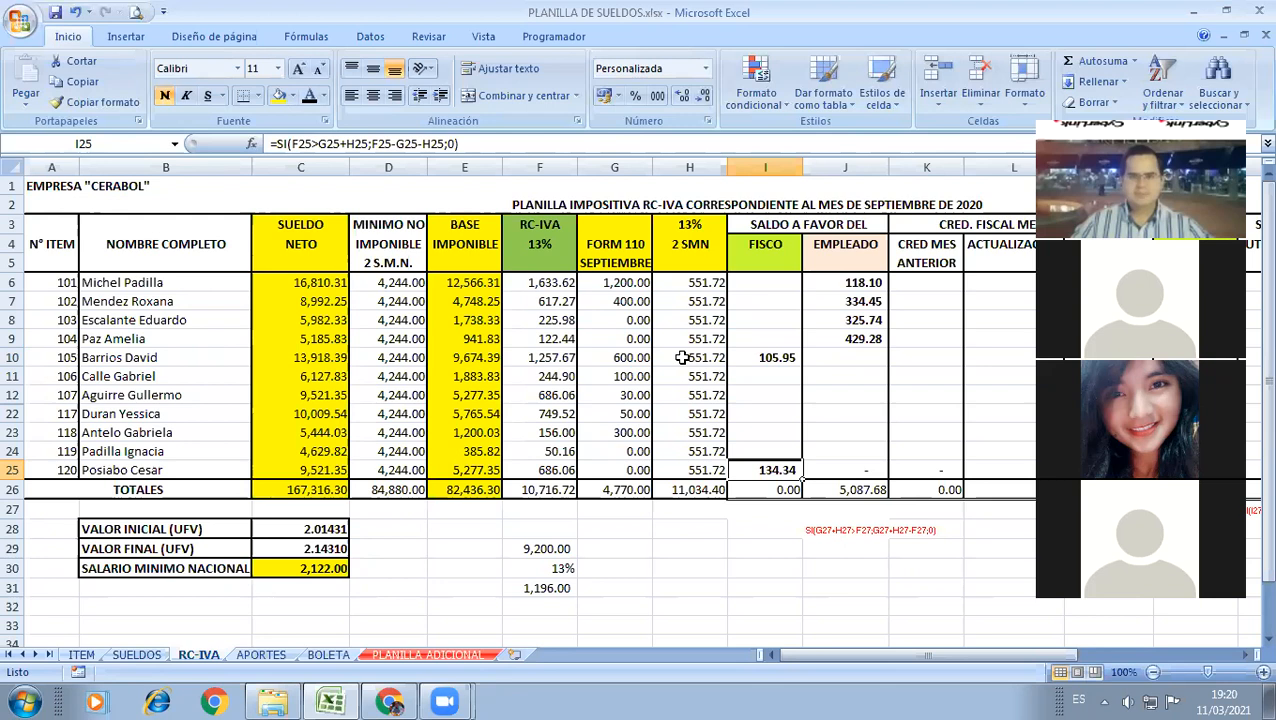
pyautogui.hotkey('ctrl', 'Up')
pyautogui.press('Delete')
pyautogui.press('Up')
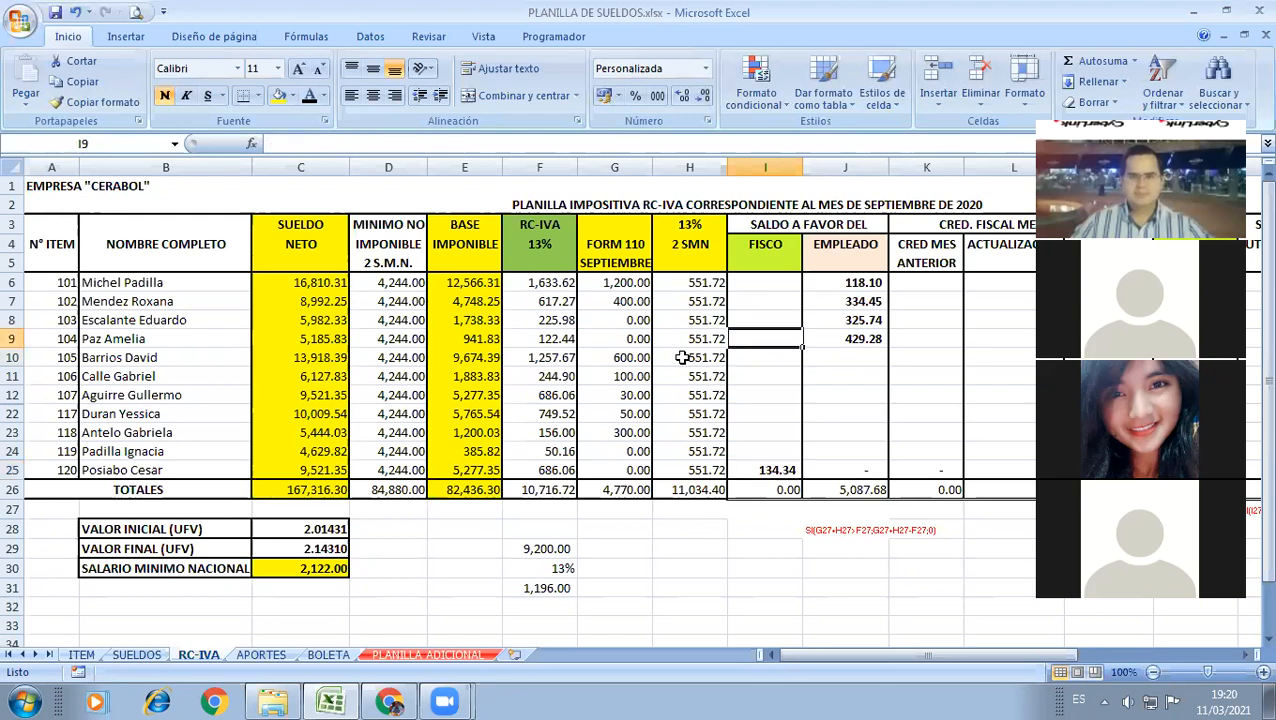
pyautogui.press('Right')
pyautogui.hotkey('ctrl', 'Up')
pyautogui.hotkey('shift', 'Down')
pyautogui.hotkey('shift', 'Down')
pyautogui.press('Delete')
pyautogui.press('Left')
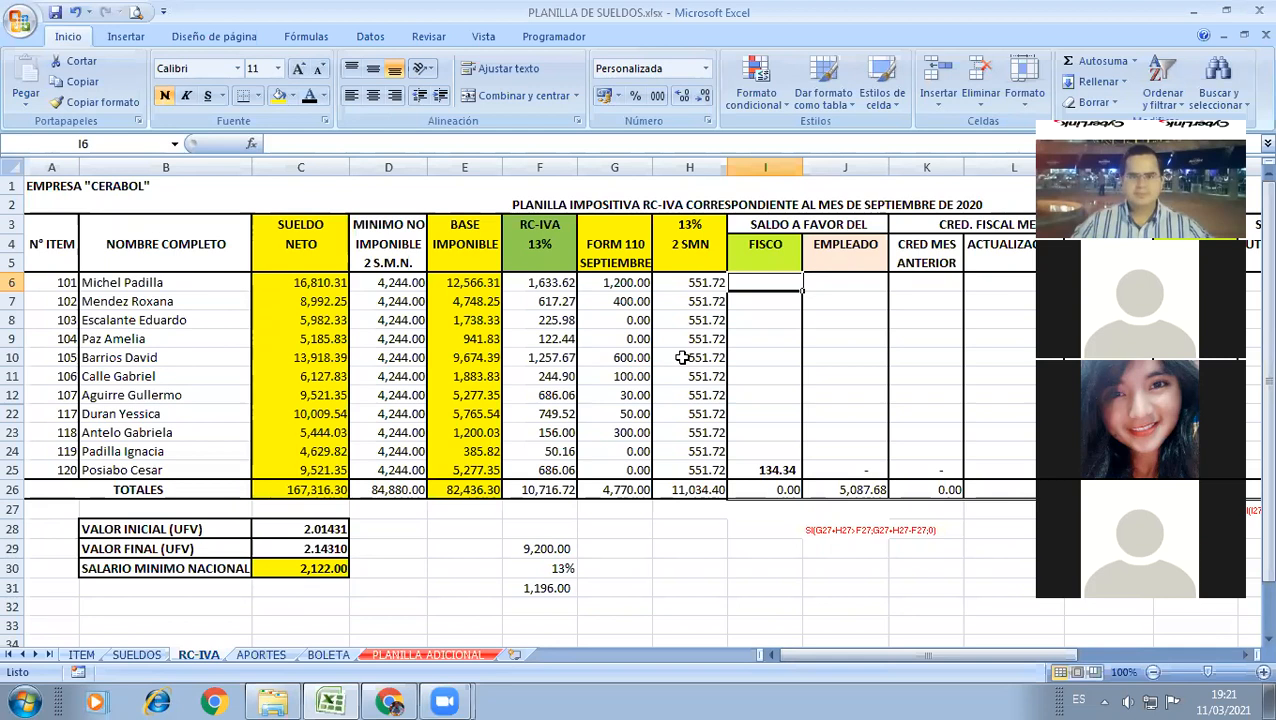
# Step: Unhide the hidden employee rows between rows 12 and 22
pyautogui.moveTo(14, 339); pyautogui.dragTo(14, 507)
pyautogui.rightClick(18, 527)
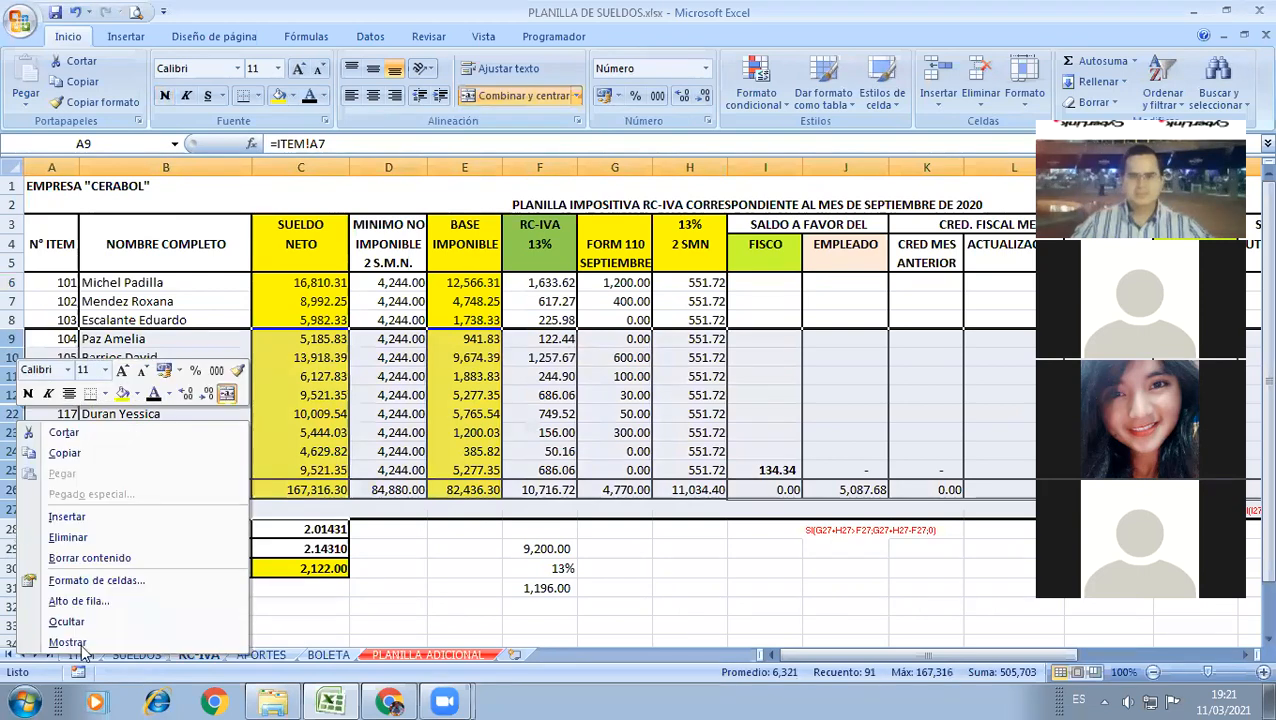
pyautogui.click(85, 645)
pyautogui.click(646, 542)
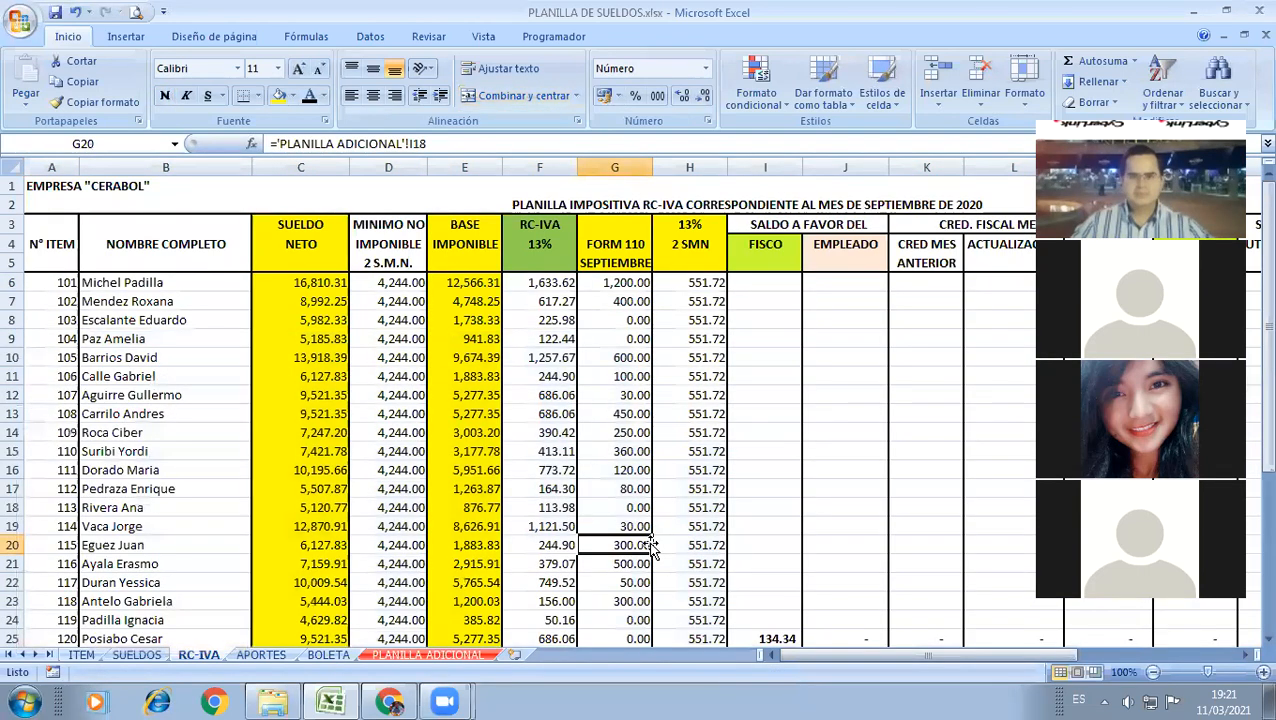
# Step: Clear the last employee's FISCO balance formula in I25 and return to the first employee's FISCO cell, I6
pyautogui.scroll(-1, 760, 570)
pyautogui.click(738, 575)
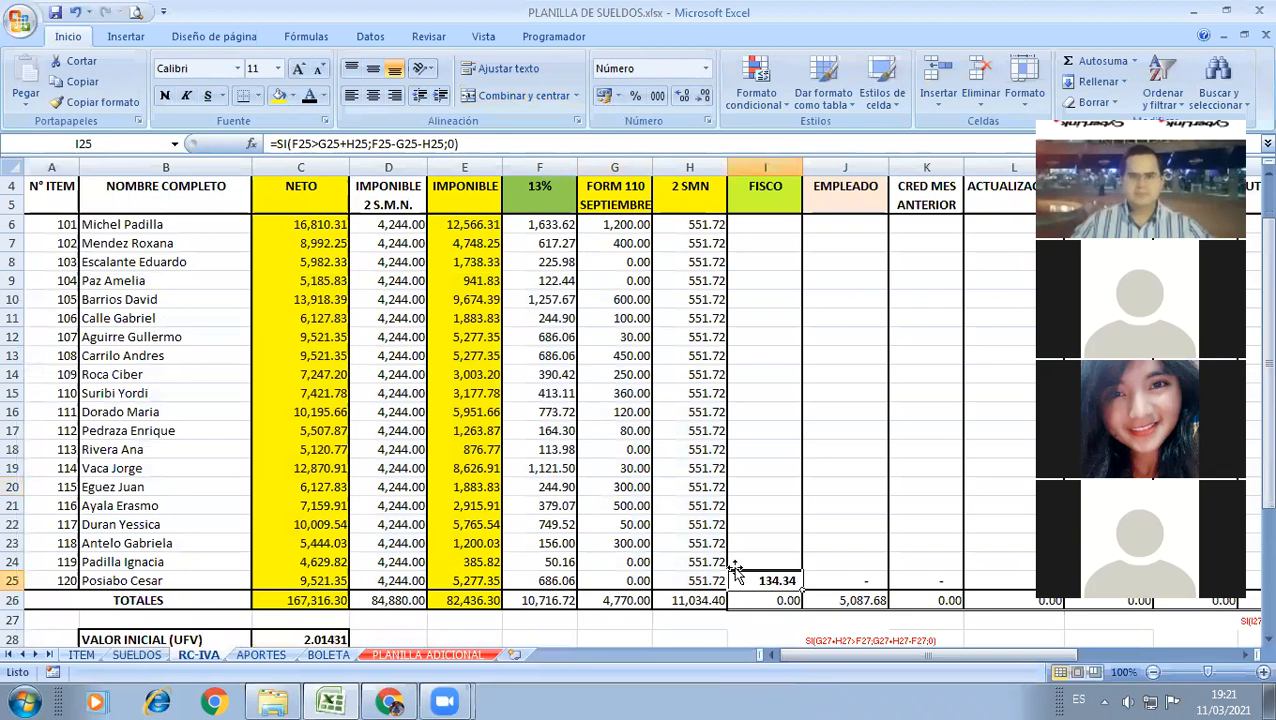
pyautogui.press('Delete')
pyautogui.hotkey('ctrl', 'Up')
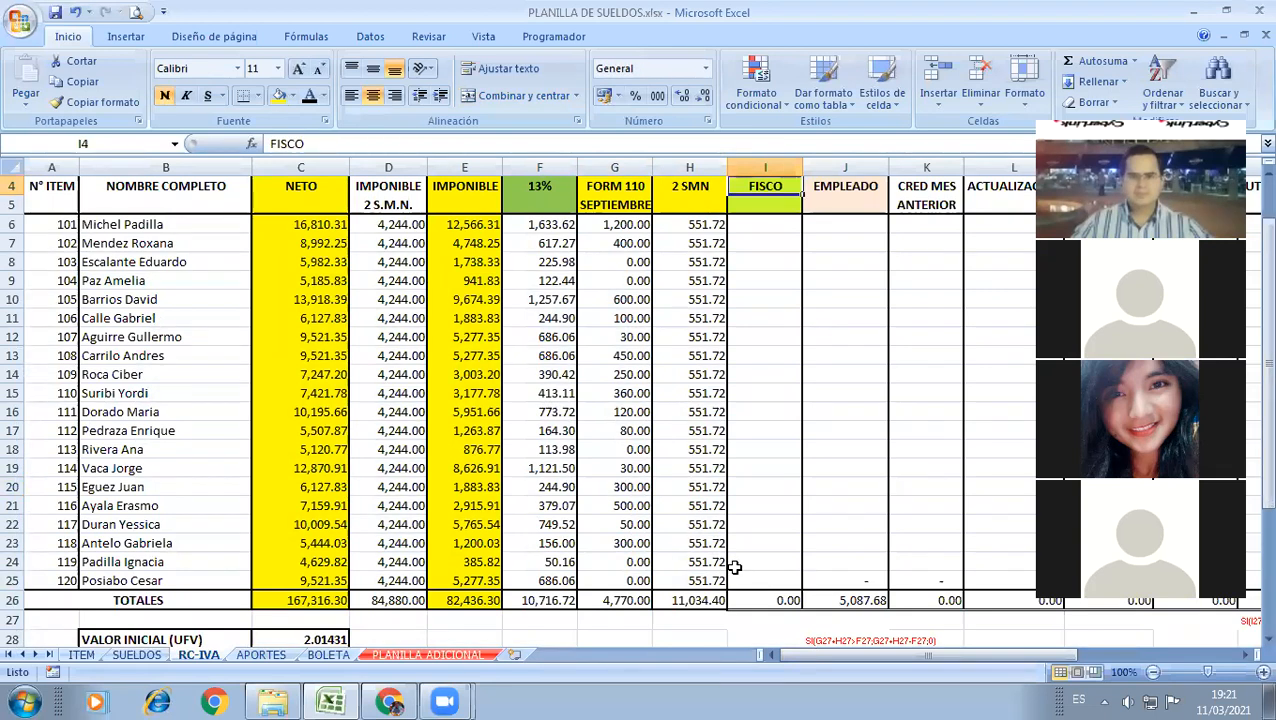
pyautogui.press('Down')
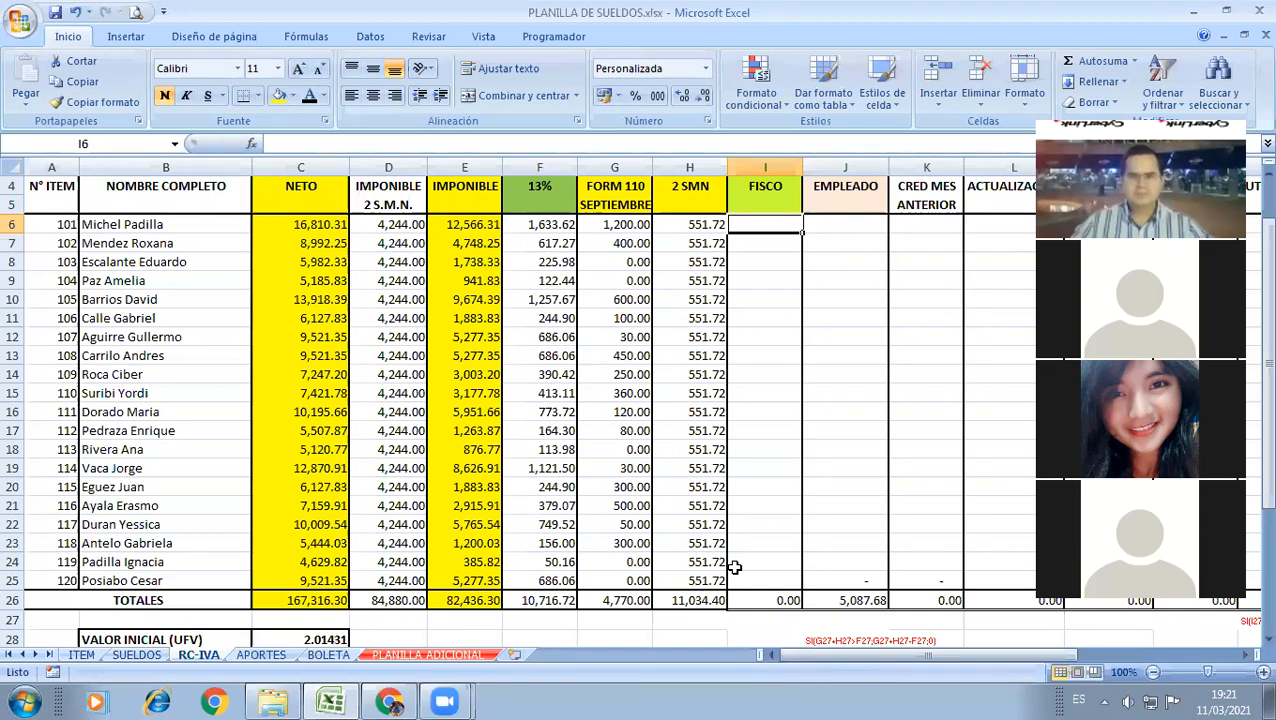
pyautogui.write('=')
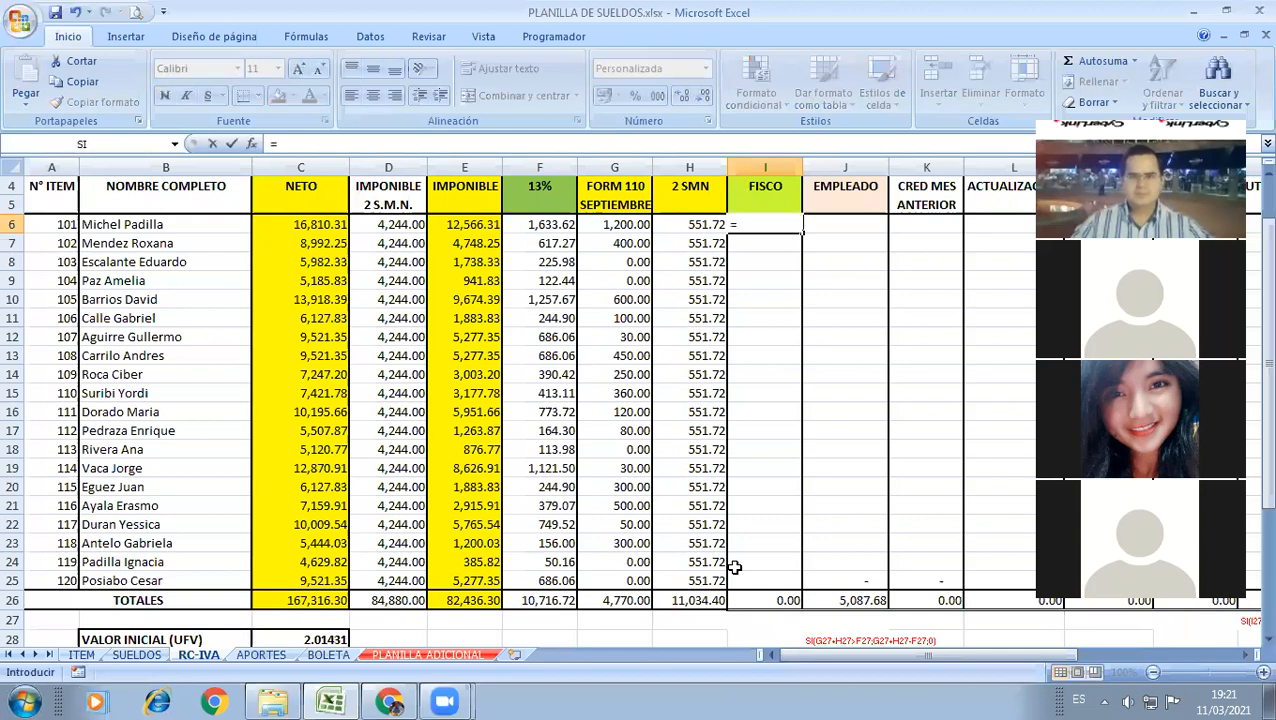
pyautogui.press('Escape')
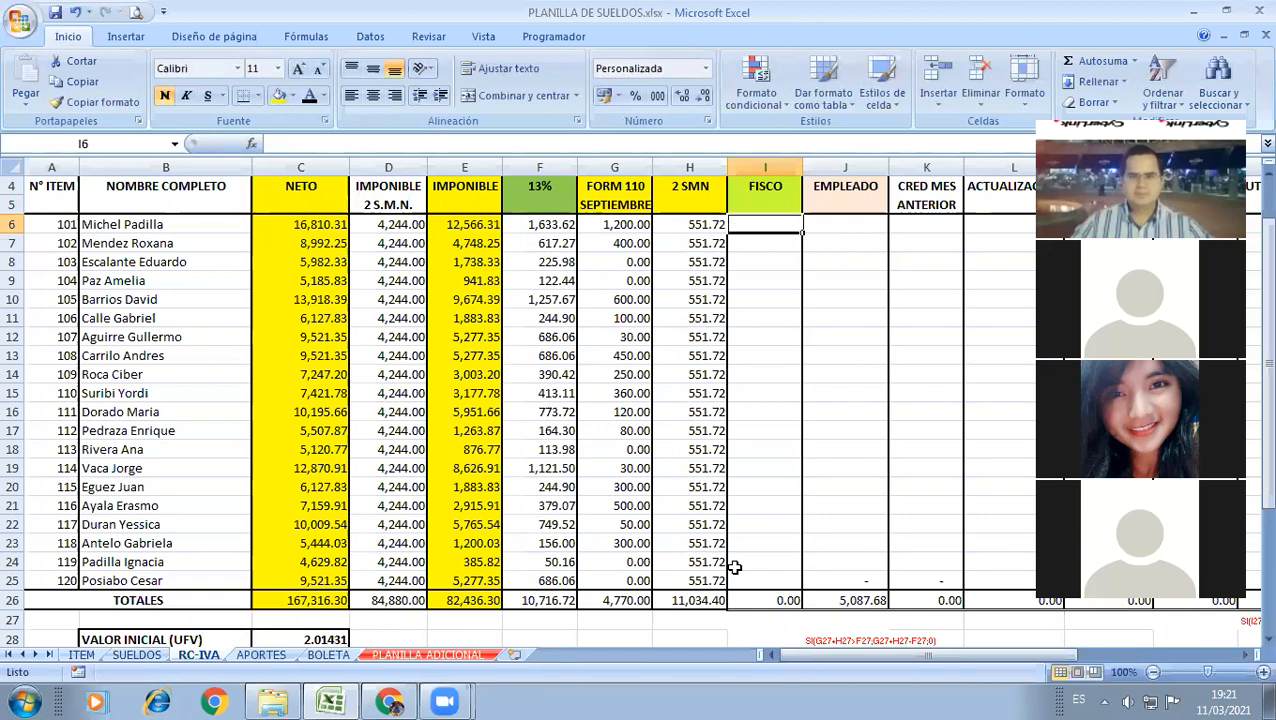
pyautogui.write('SALDO A FAVOR DEL')
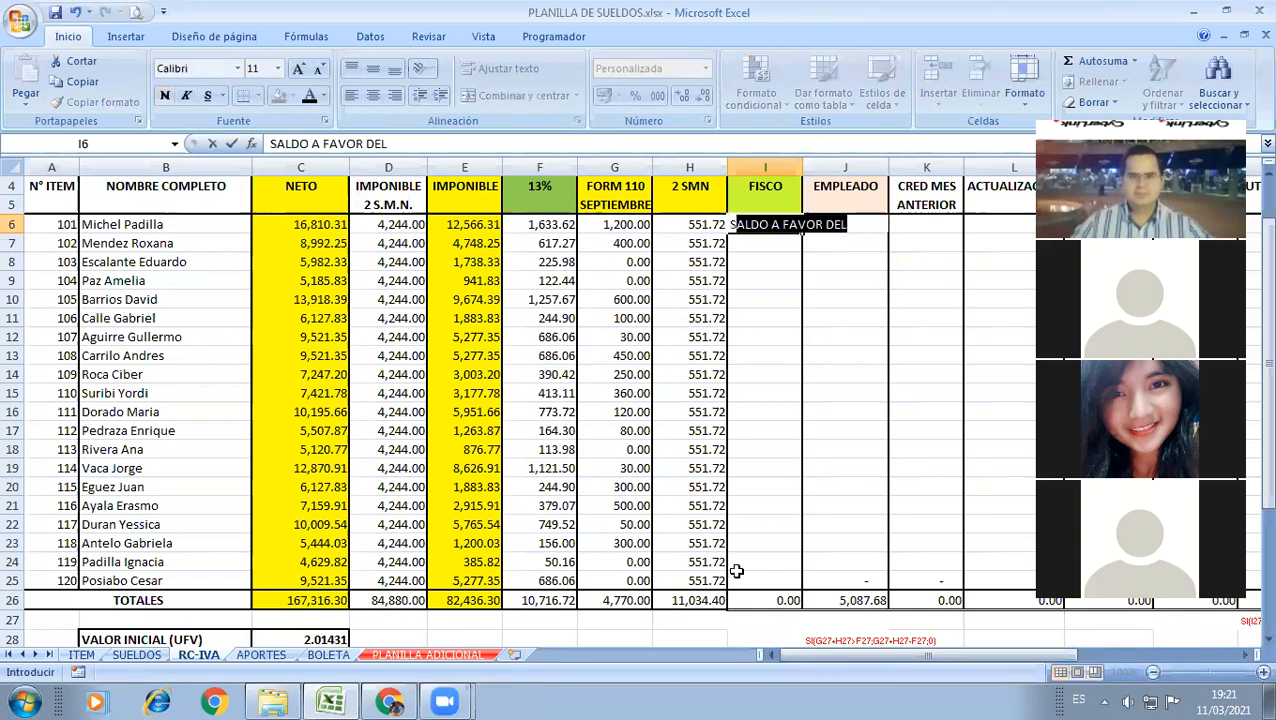
pyautogui.press('BackSpace')
pyautogui.press('BackSpace')
# Step: Start the first employee's FISCO balance formula in I6 as an SI function with the condition F6>G6+H6
pyautogui.write('=si(')
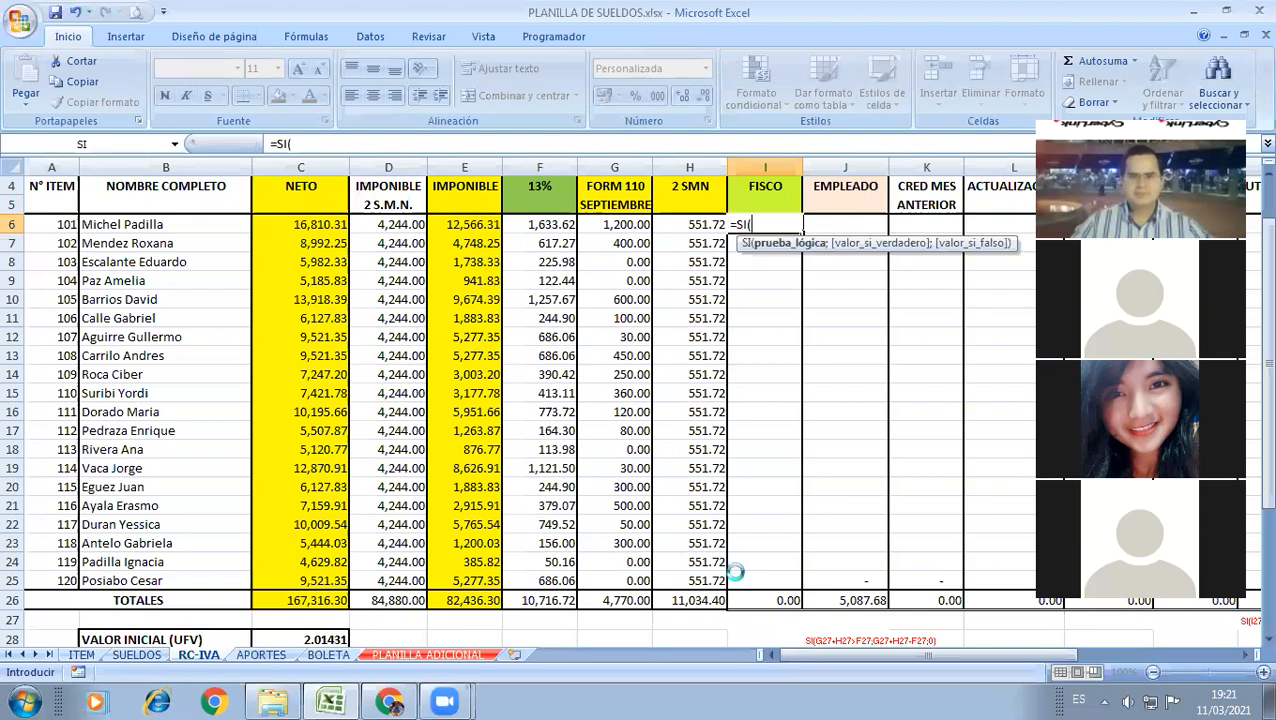
pyautogui.press('BackSpace')
pyautogui.press('BackSpace')
pyautogui.press('BackSpace')
pyautogui.write('S')
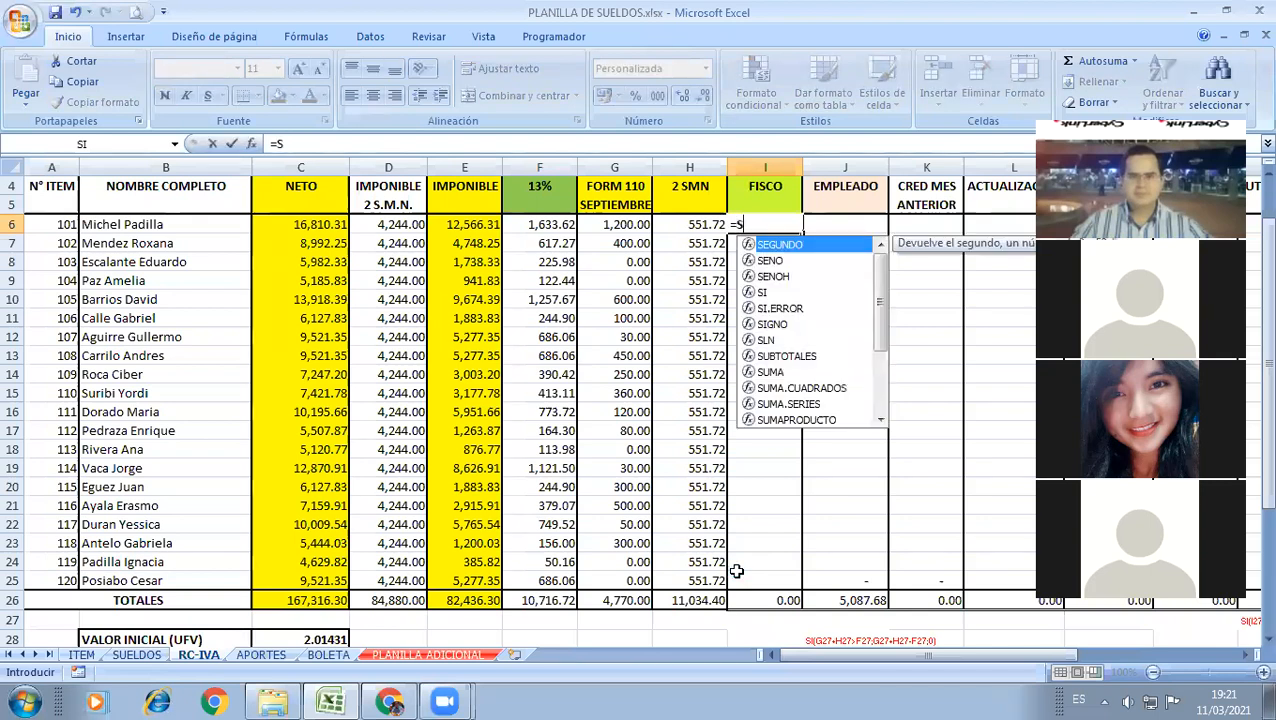
pyautogui.write('I(')
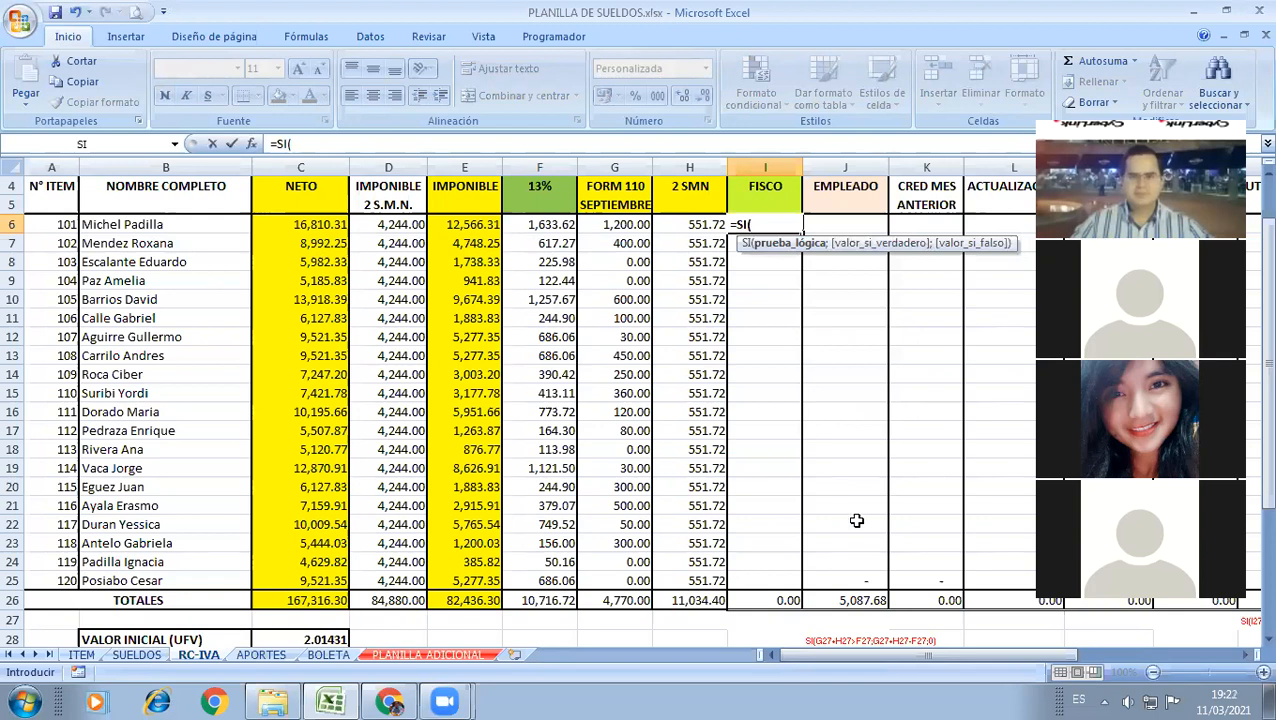
pyautogui.scroll(1, 1252, 184)
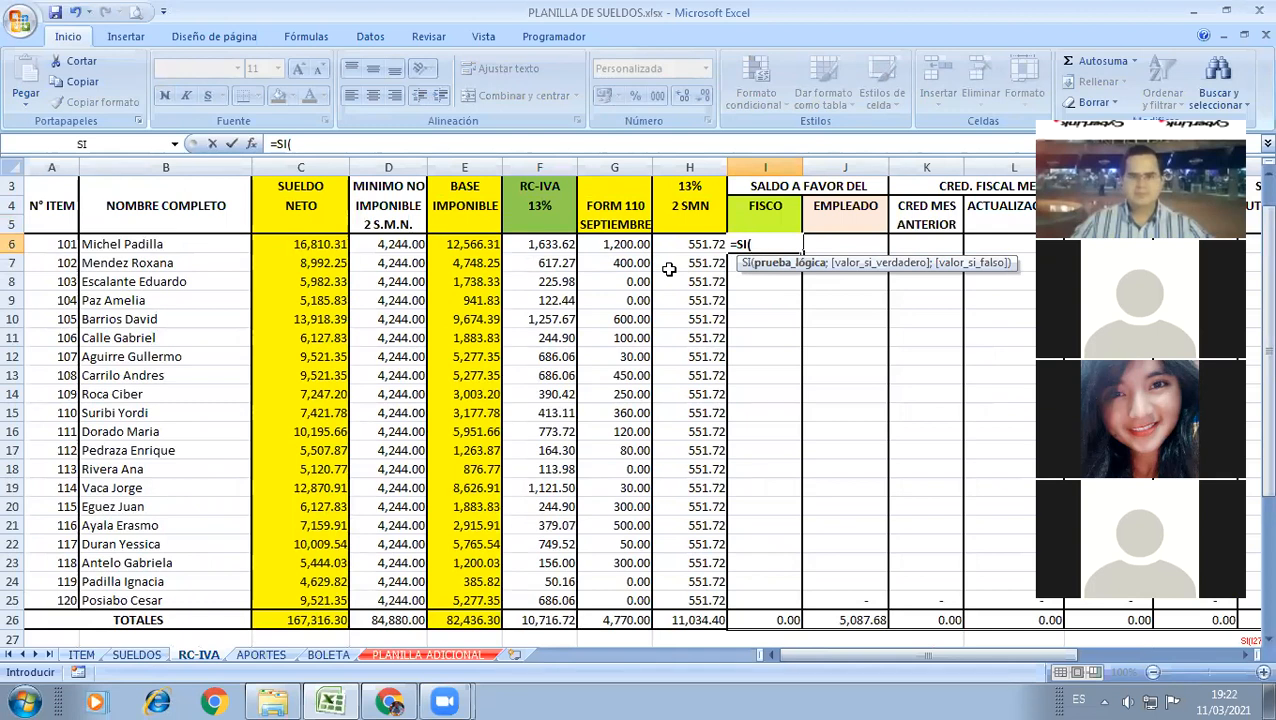
pyautogui.click(537, 250)
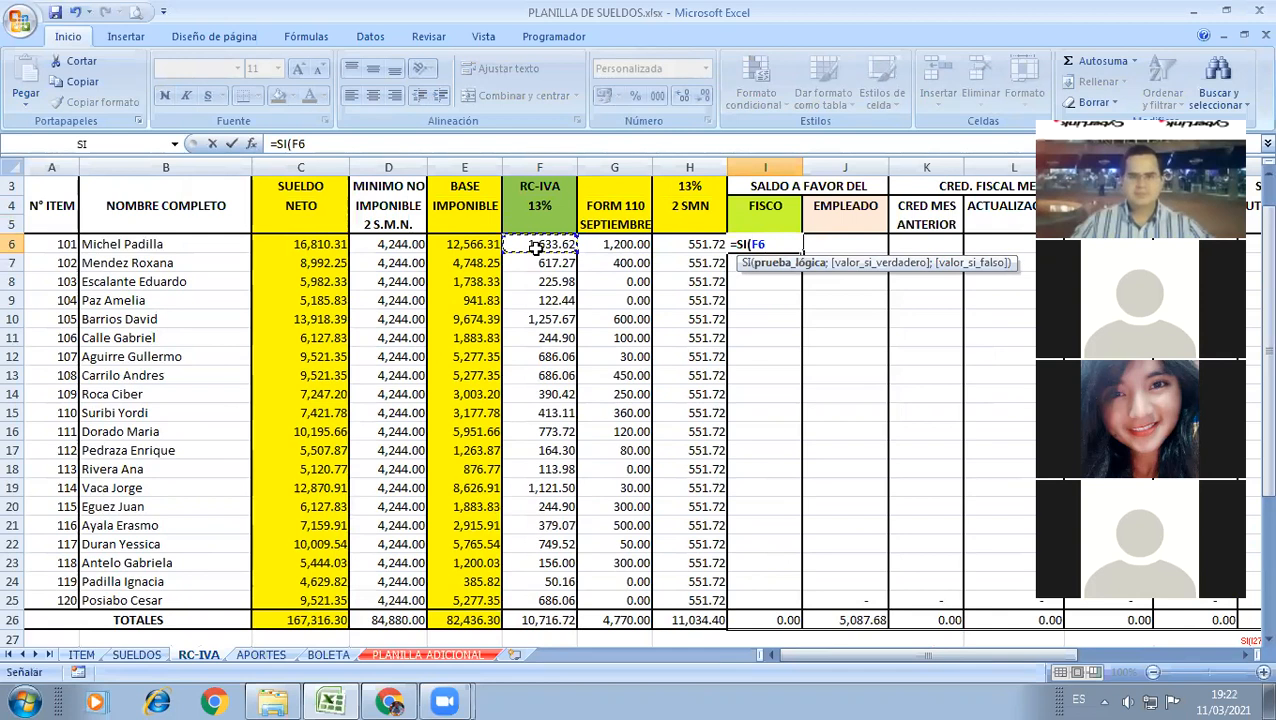
pyautogui.write('>')
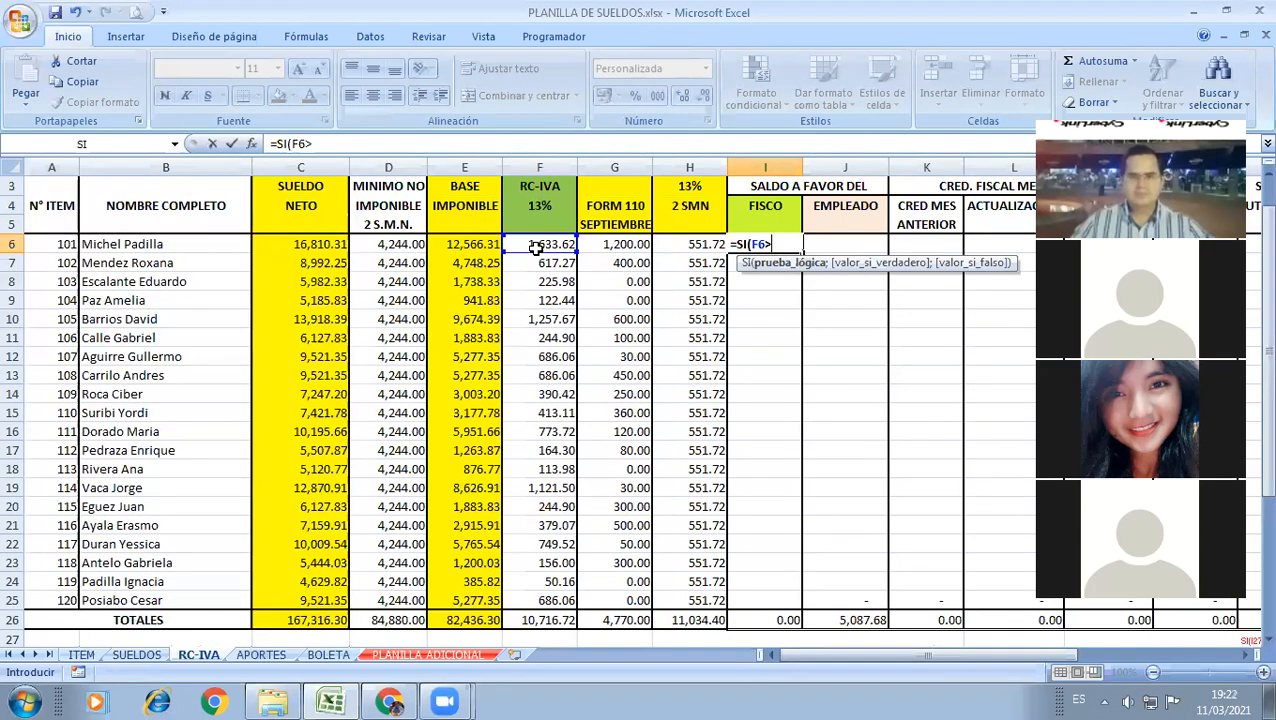
pyautogui.click(617, 244)
pyautogui.write('+')
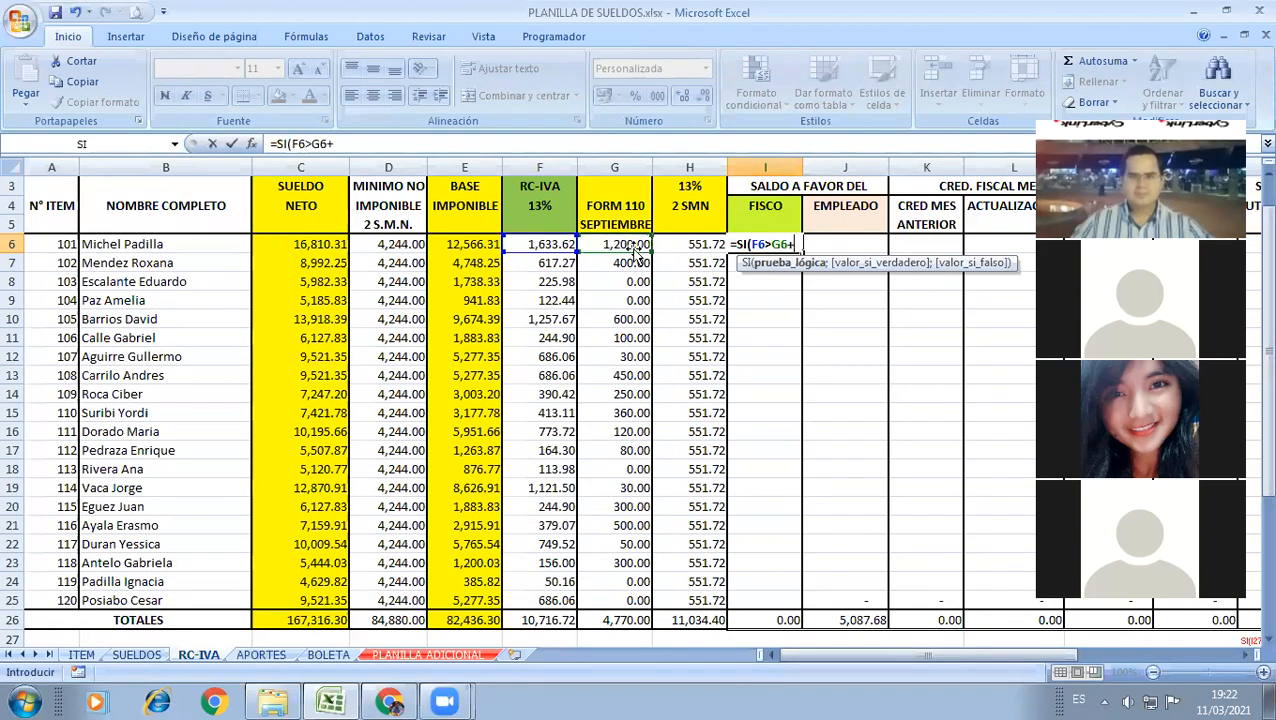
pyautogui.click(668, 244)
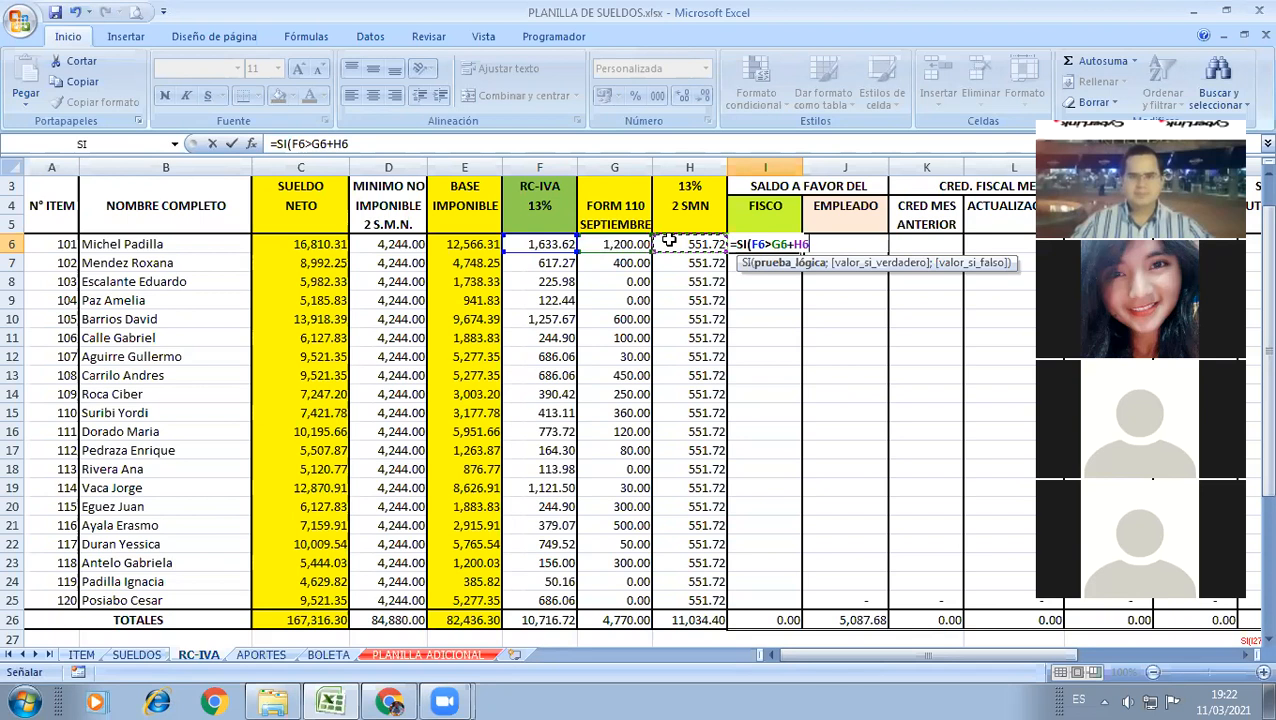
pyautogui.write(',')
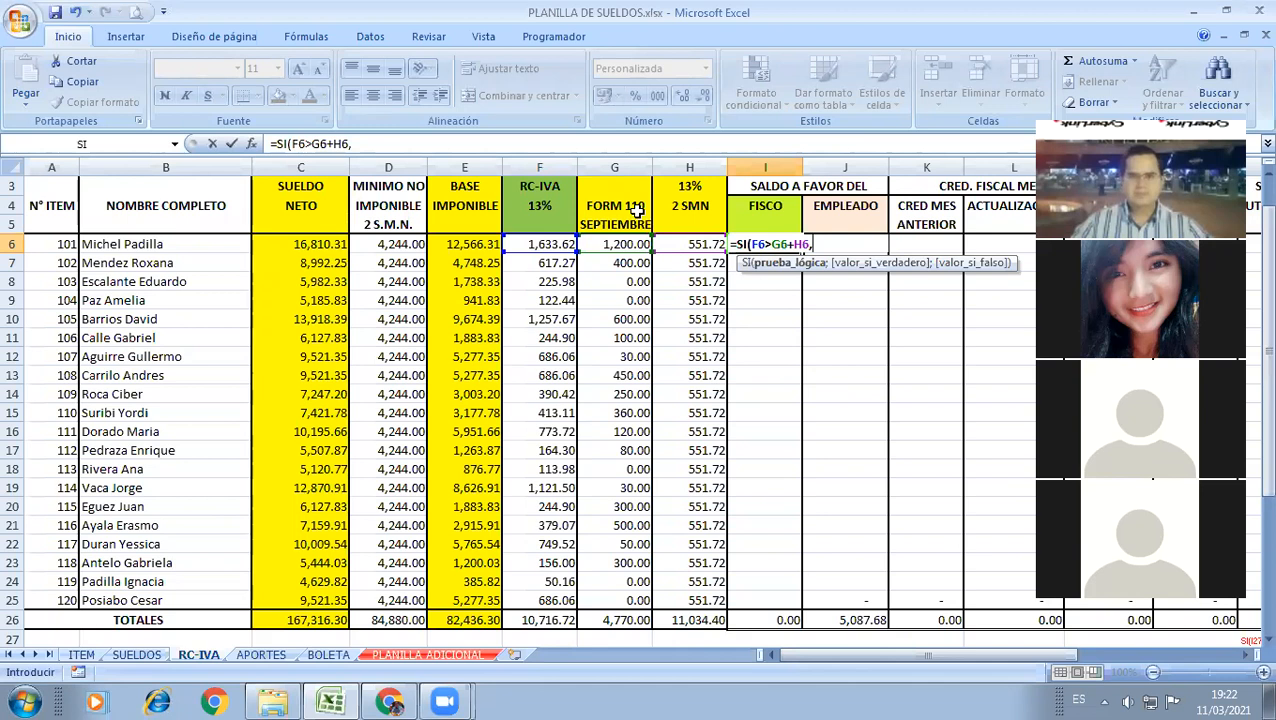
pyautogui.press('BackSpace')
pyautogui.write(';')
# Step: Complete the I6 formula with F6-G6-H6 as the true value and 0 as the false value
pyautogui.click(540, 243)
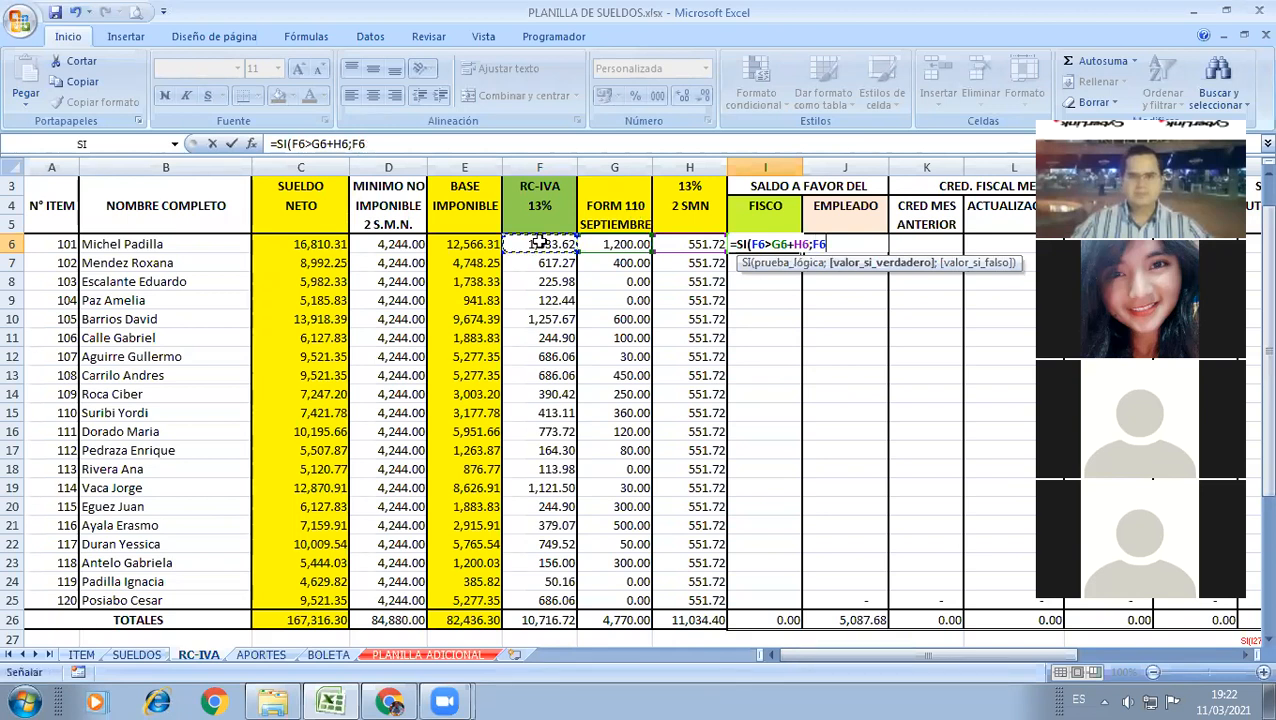
pyautogui.write('-')
pyautogui.click(604, 245)
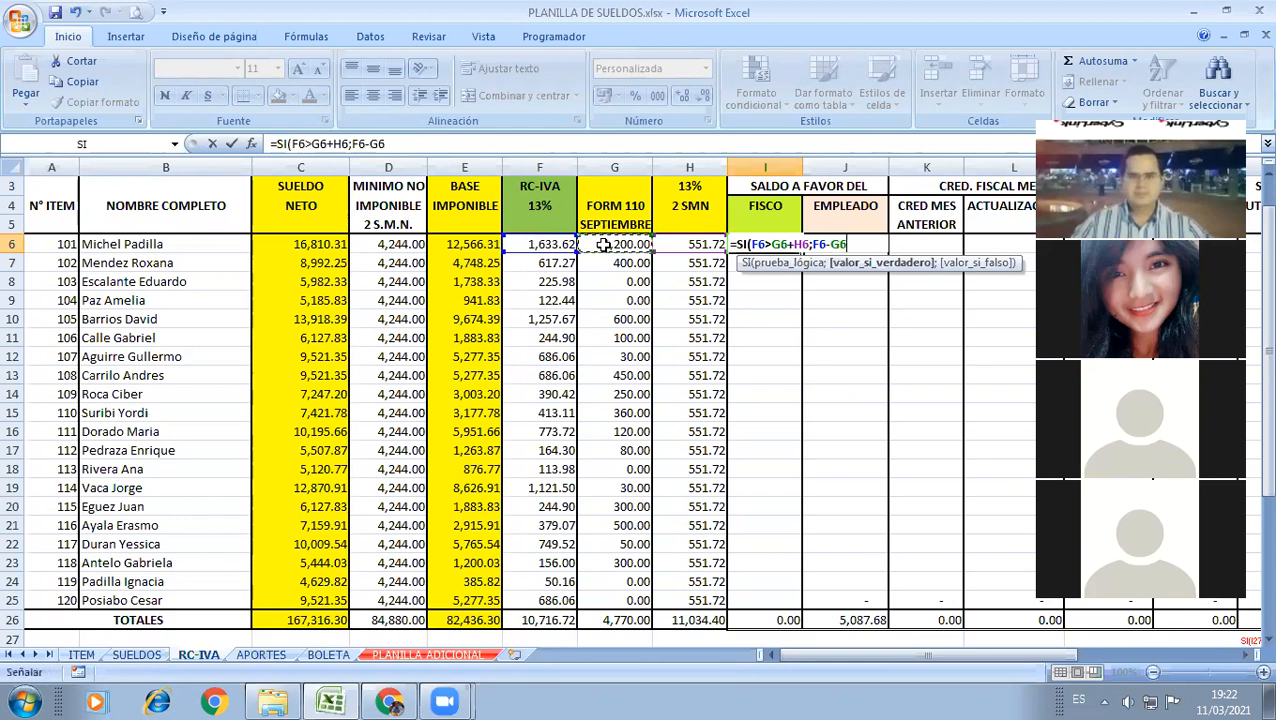
pyautogui.write('-')
pyautogui.click(678, 243)
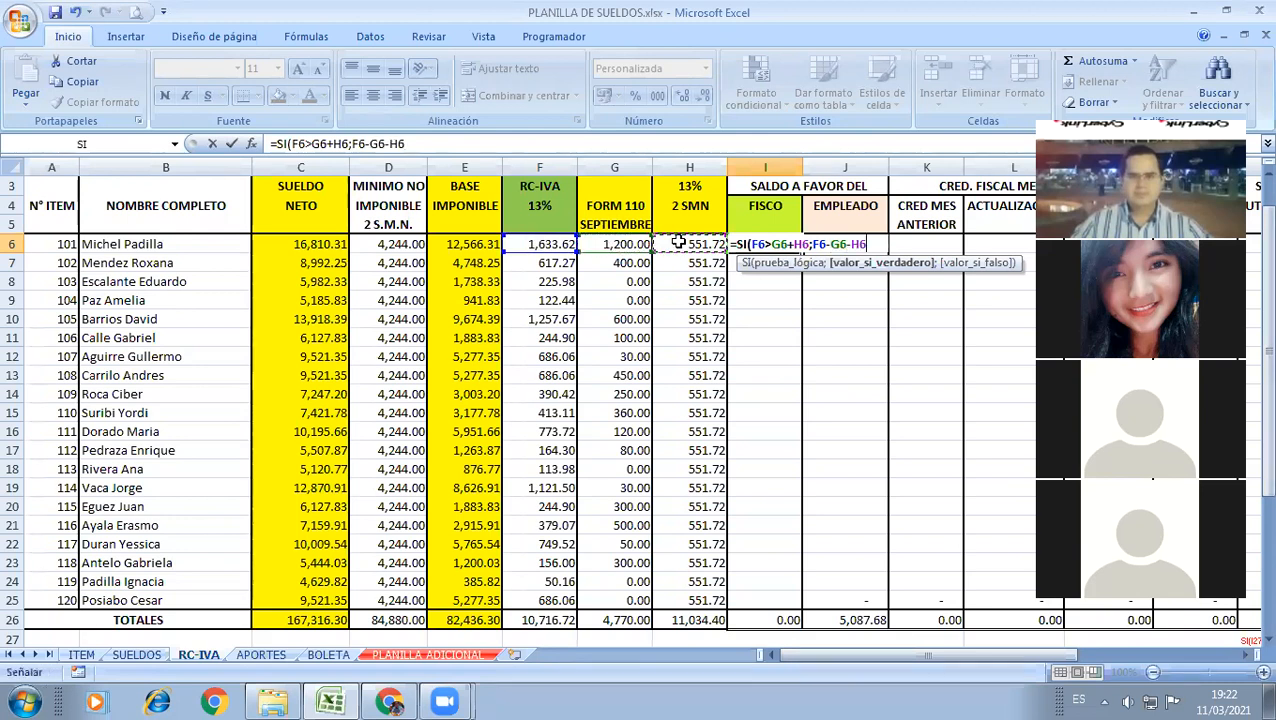
pyautogui.write(';')
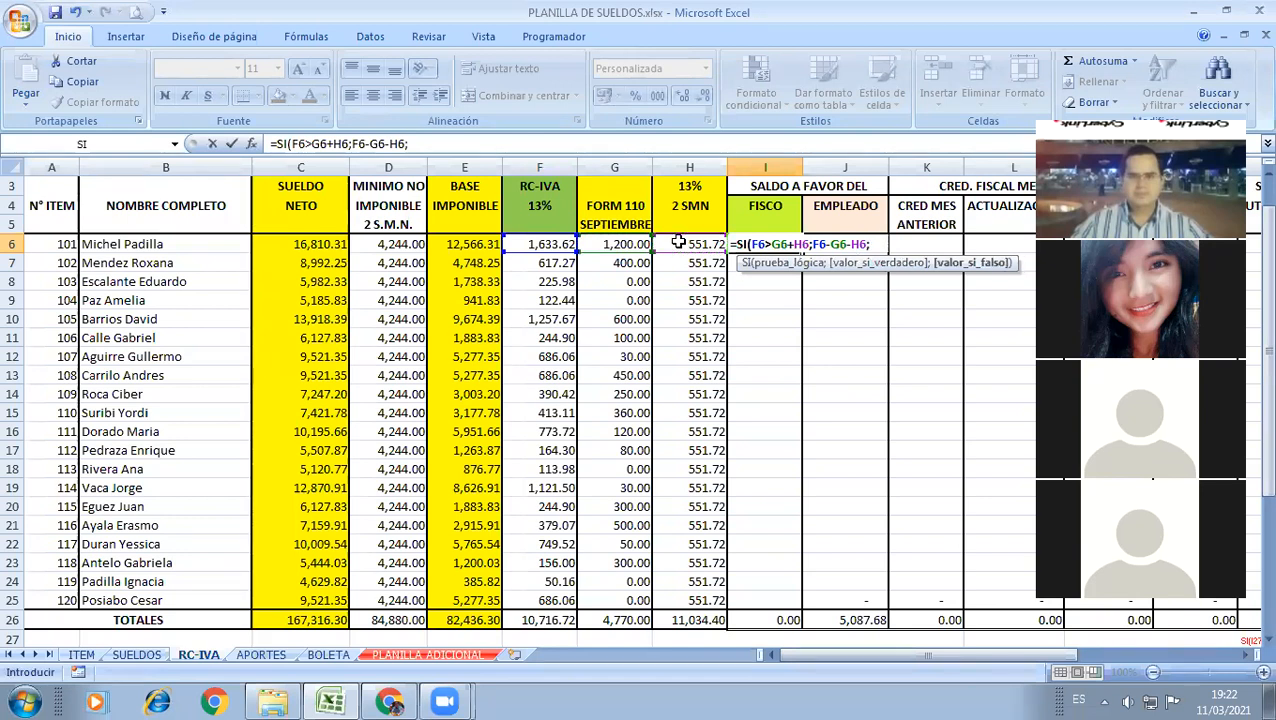
pyautogui.write('0)')
pyautogui.press('Return')
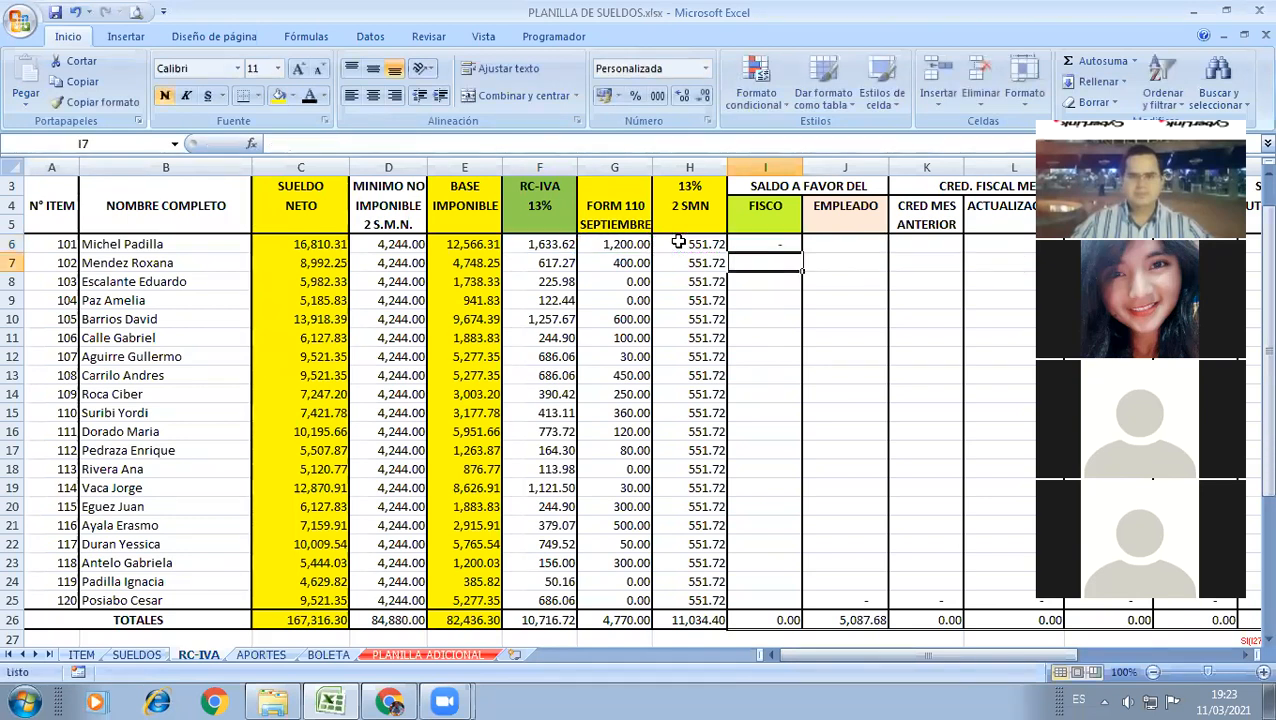
# Step: Copy the FISCO formula from I6 down to the last employee in I25
pyautogui.click(801, 250)
pyautogui.moveTo(802, 252); pyautogui.dragTo(660, 601)
pyautogui.click(744, 371)
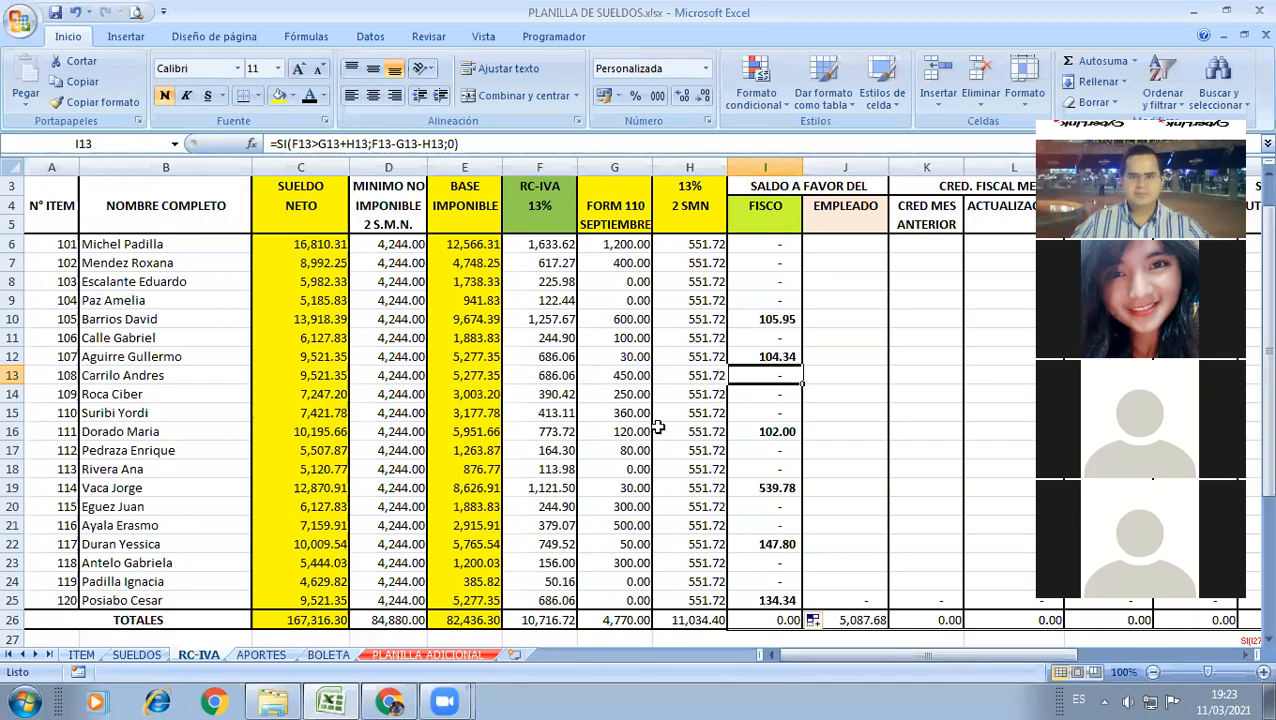
# Step: Check employee 107's RC-IVA, Form 110 and 2 SMN amounts in row 12 against the FISCO balance formula
pyautogui.click(556, 356)
pyautogui.click(614, 356)
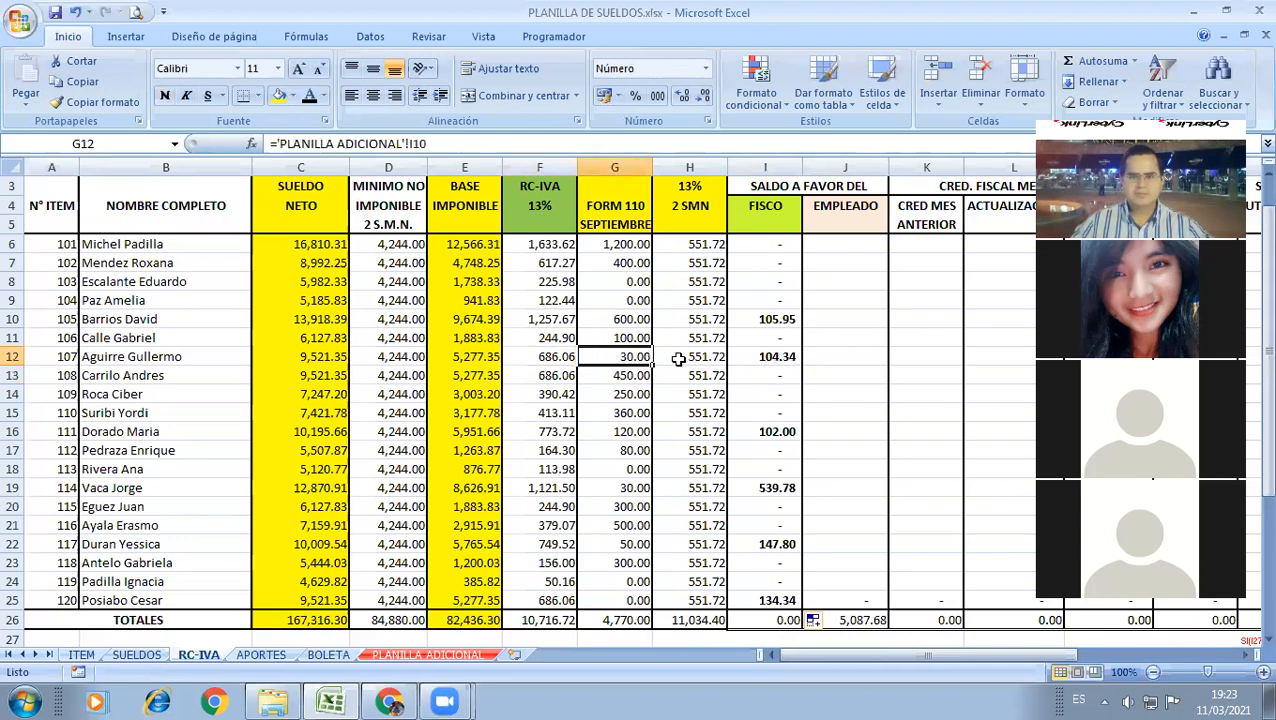
pyautogui.press('Right')
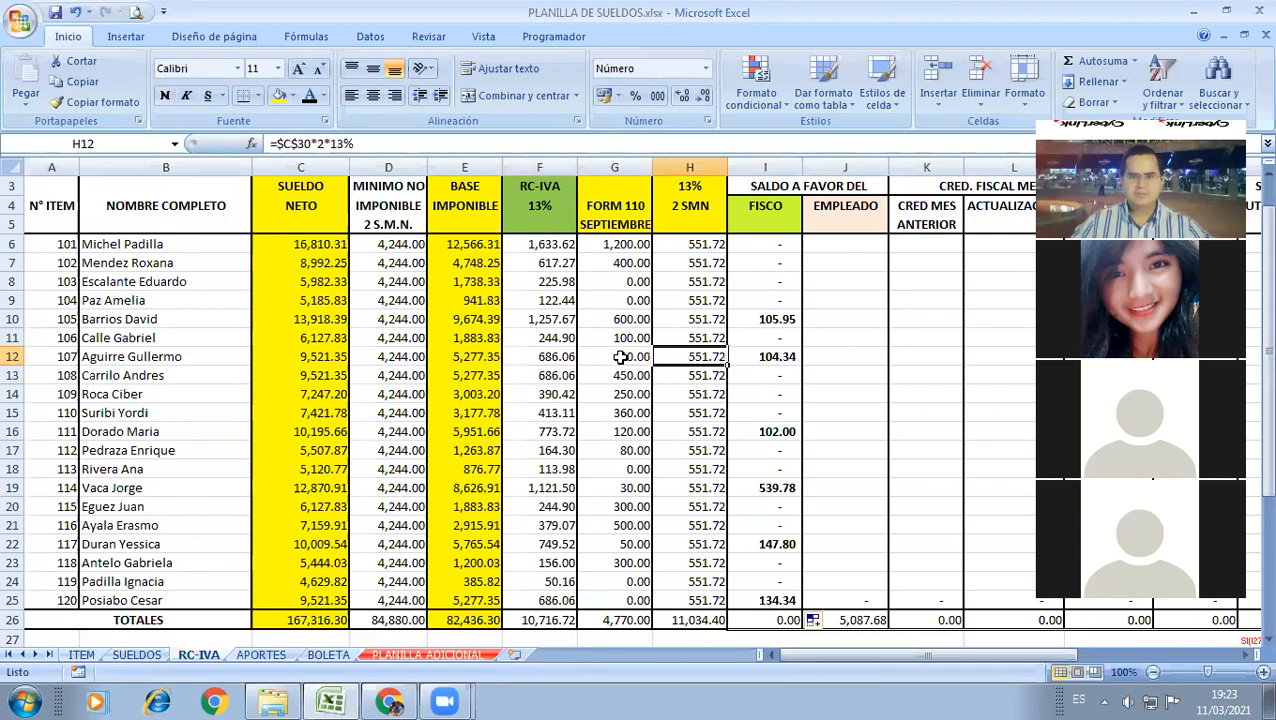
pyautogui.click(605, 360)
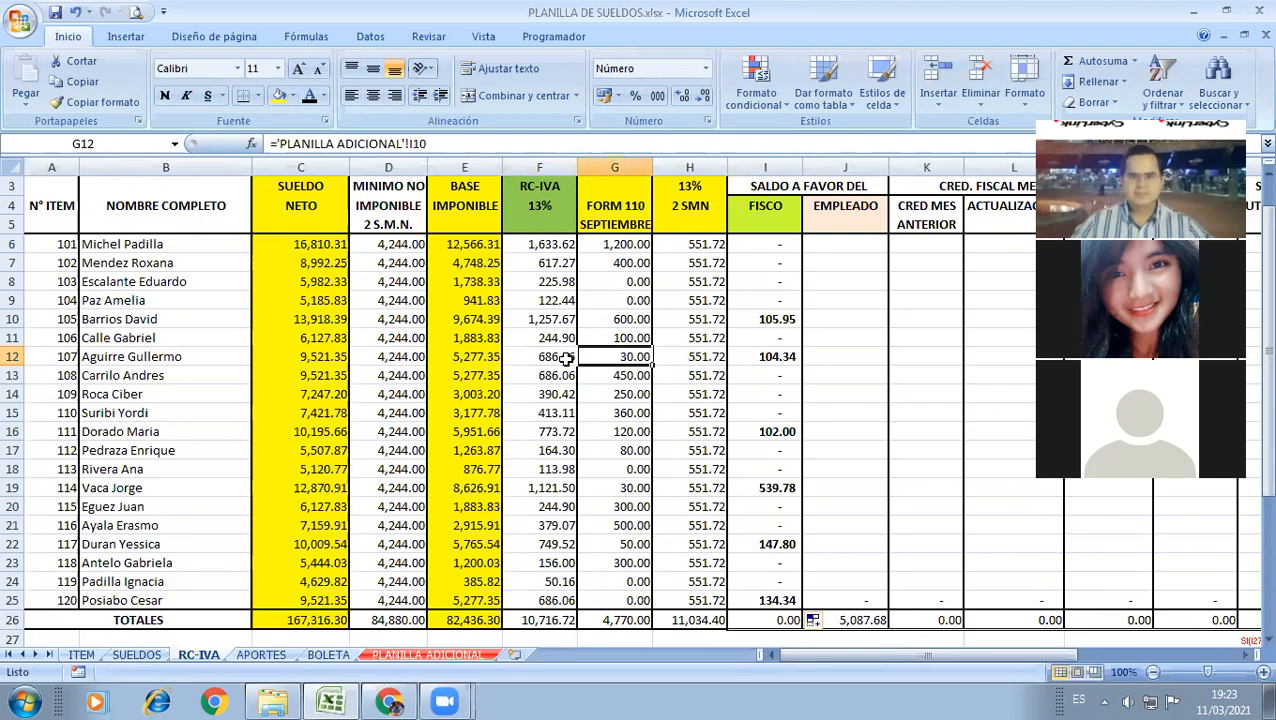
pyautogui.click(563, 360)
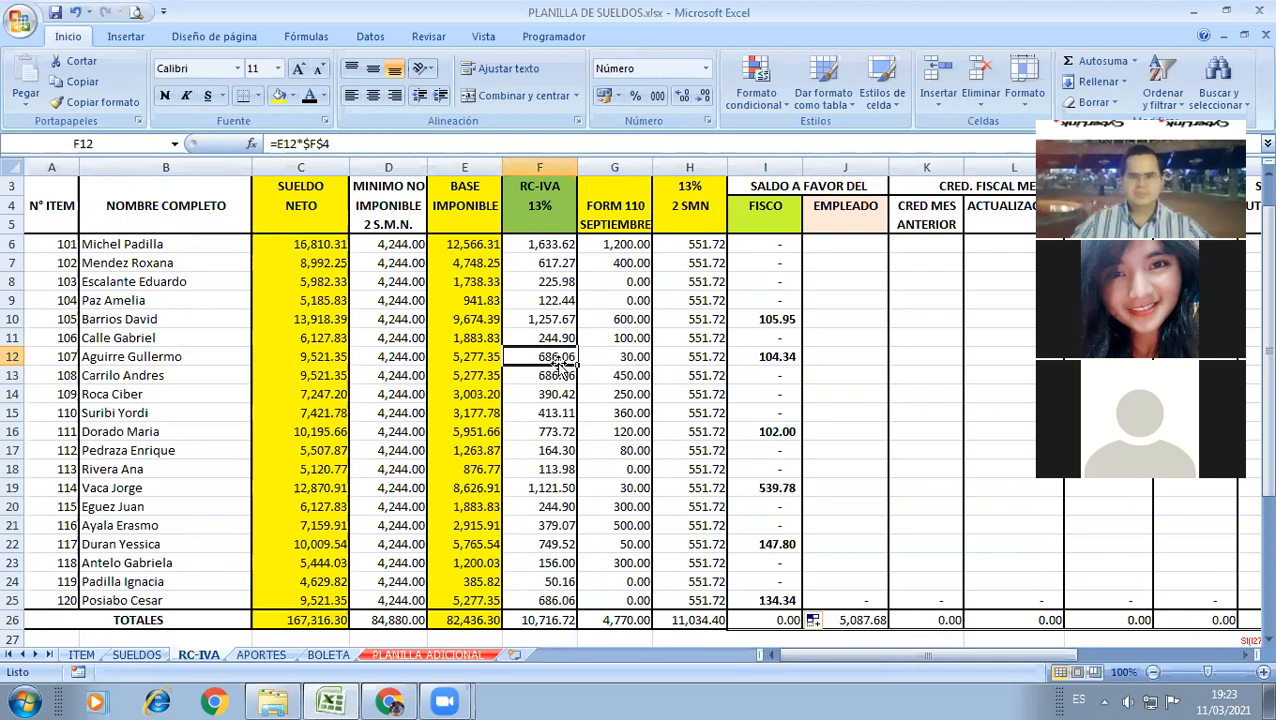
pyautogui.click(772, 357)
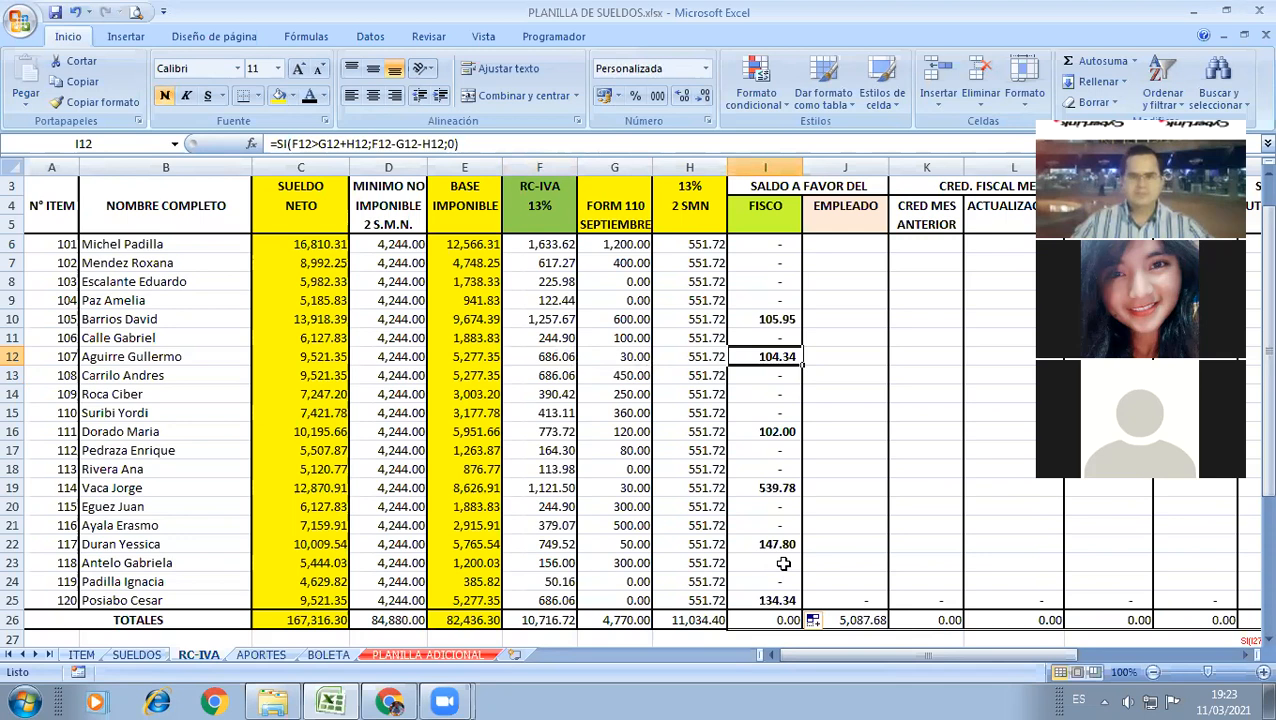
# Step: Start the first employee's EMPLEADO balance formula in J6 as an SI function with the condition G6+H6>F6
pyautogui.click(845, 244)
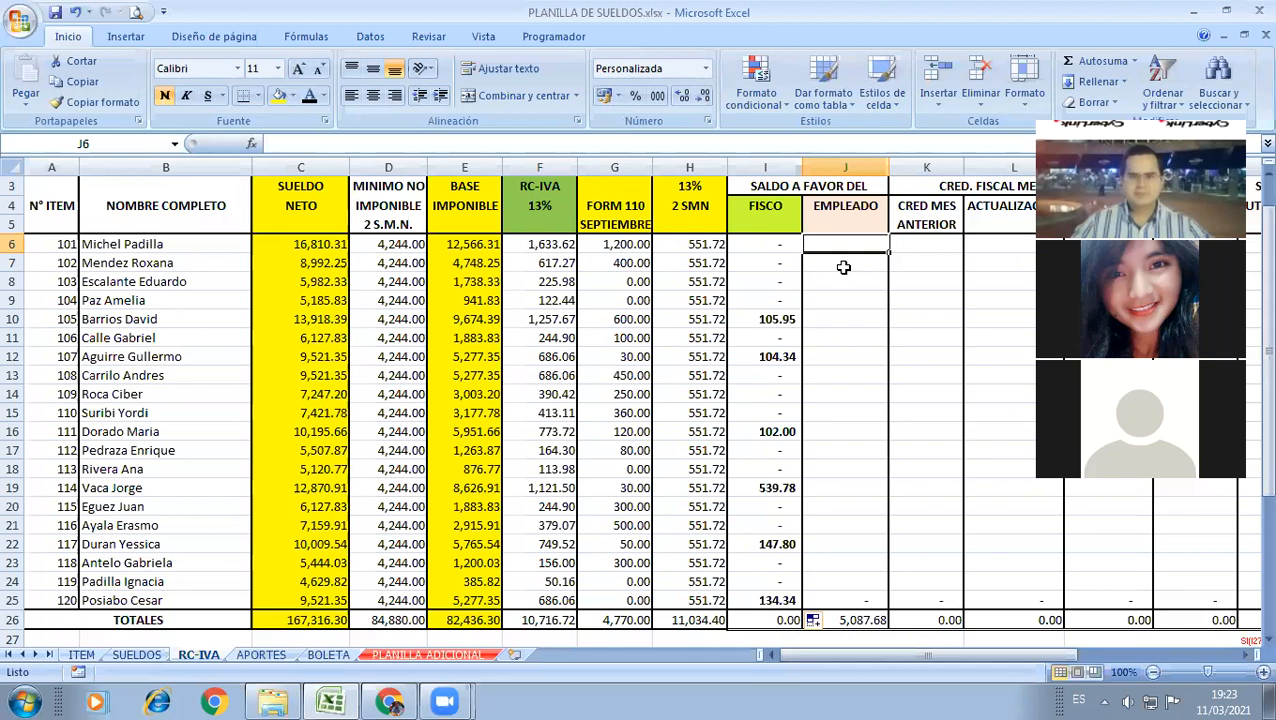
pyautogui.write('=si')
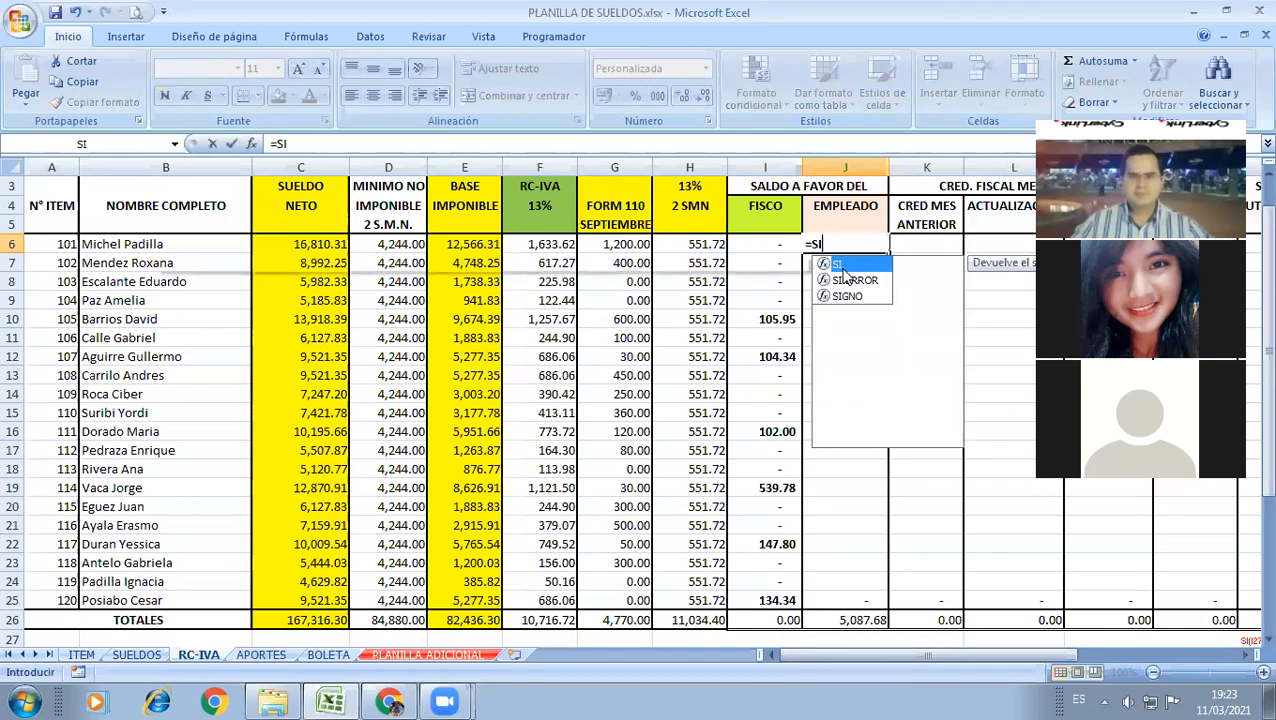
pyautogui.press('Tab')
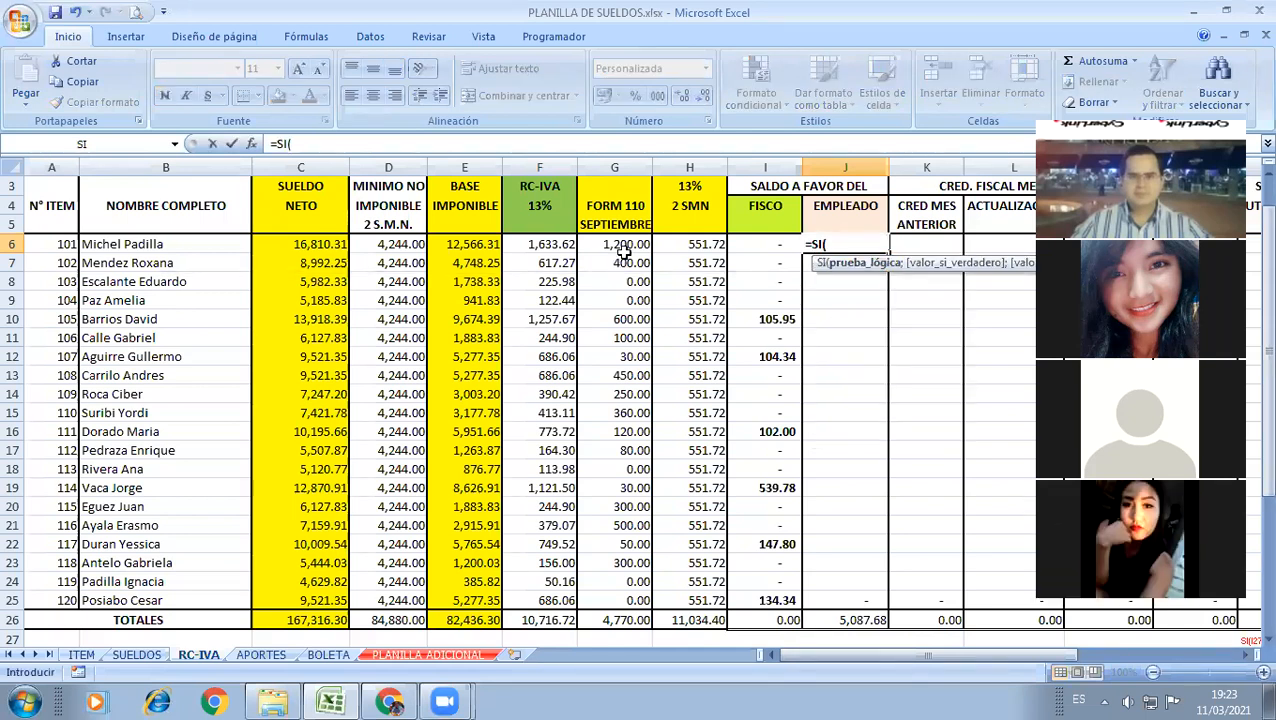
pyautogui.click(621, 244)
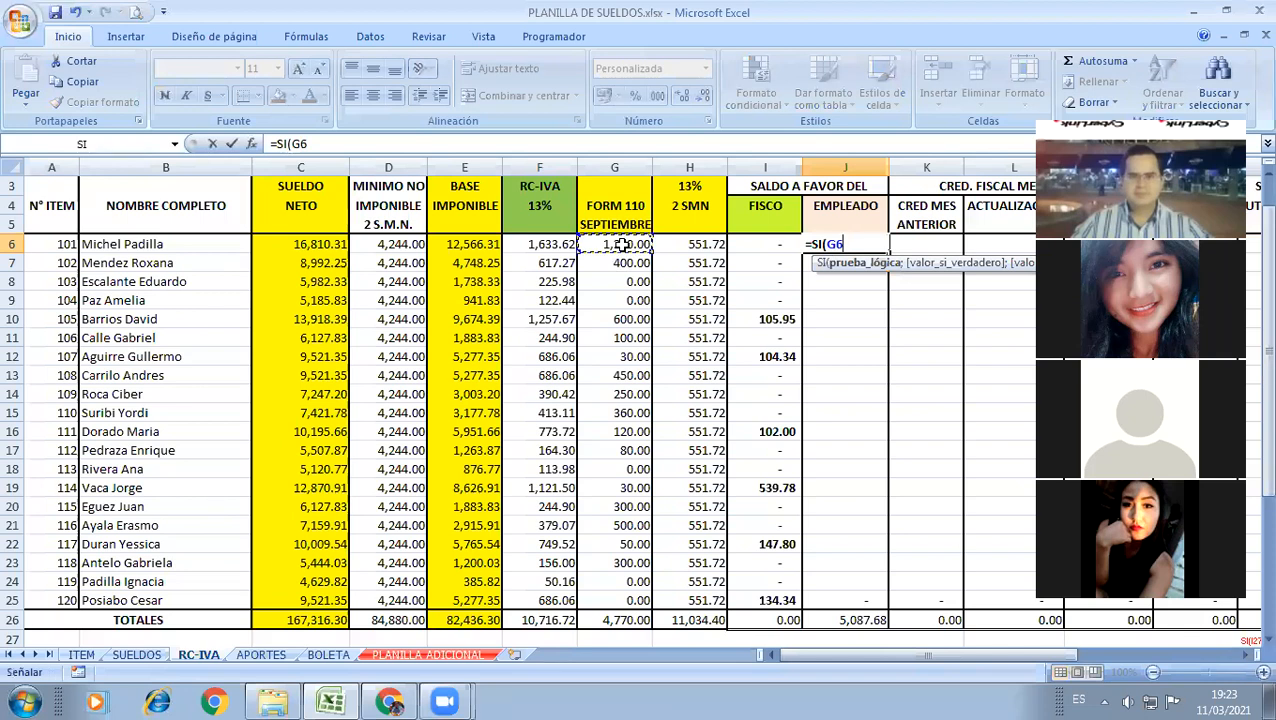
pyautogui.write('+H6')
pyautogui.click(676, 244)
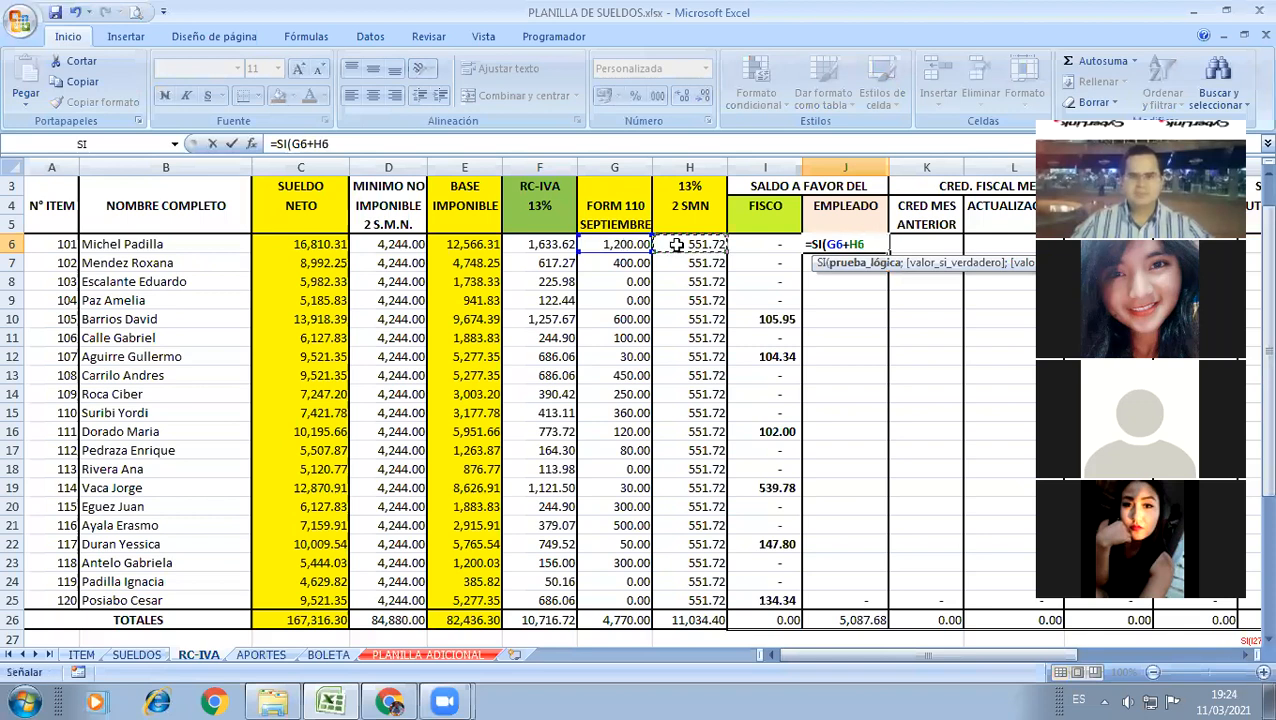
pyautogui.write('>')
pyautogui.click(550, 240)
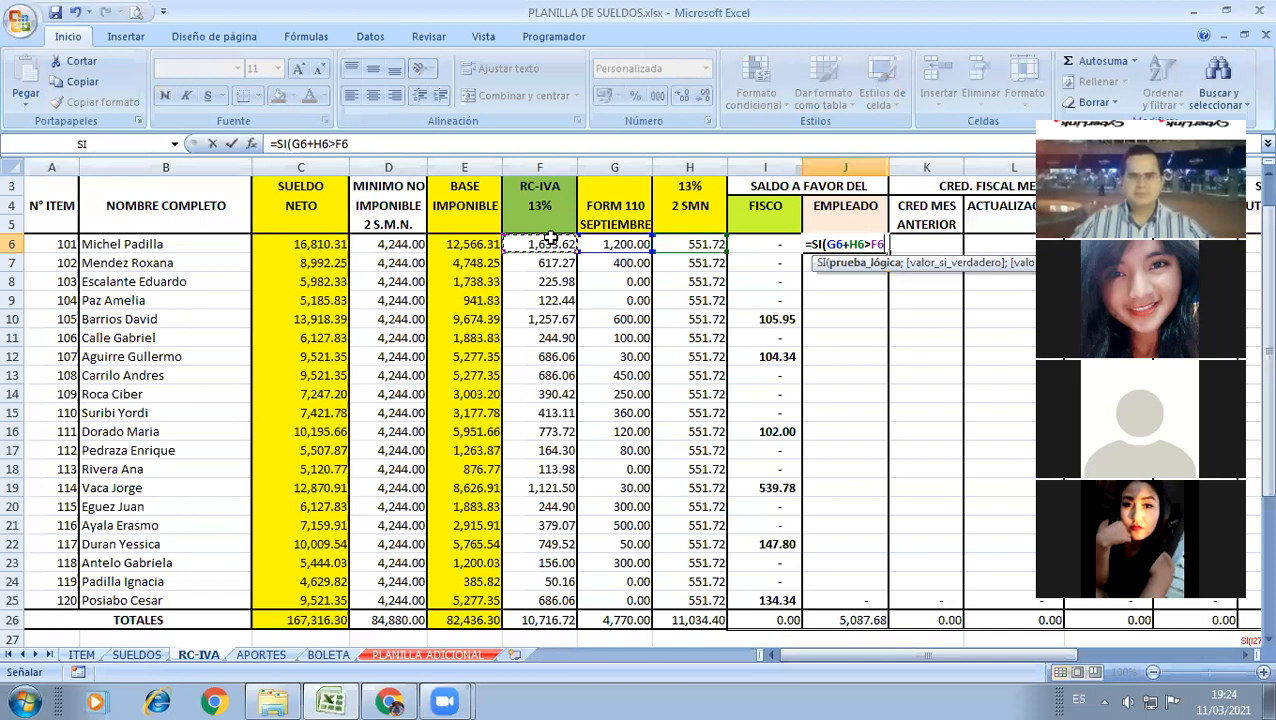
pyautogui.write(';')
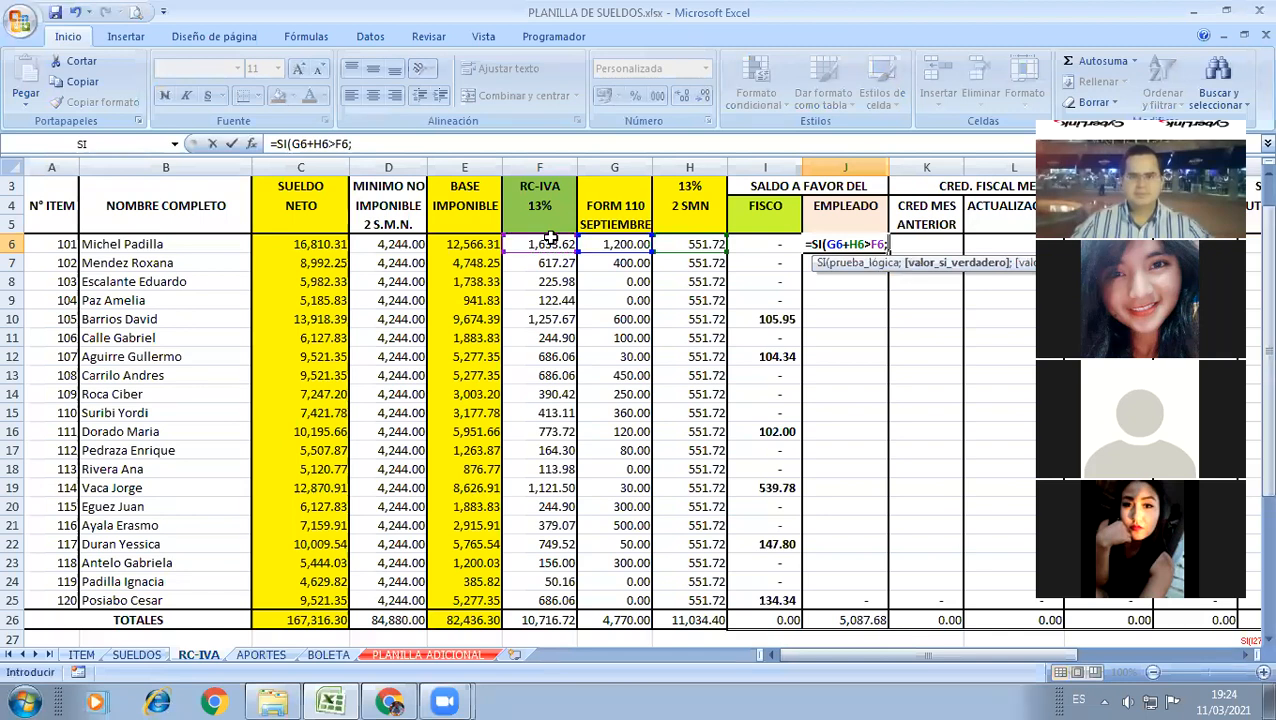
# Step: Complete the J6 formula with G6+H6-F6 if true and 0 if false, and compare it with the FISCO formula in I6
pyautogui.click(627, 245)
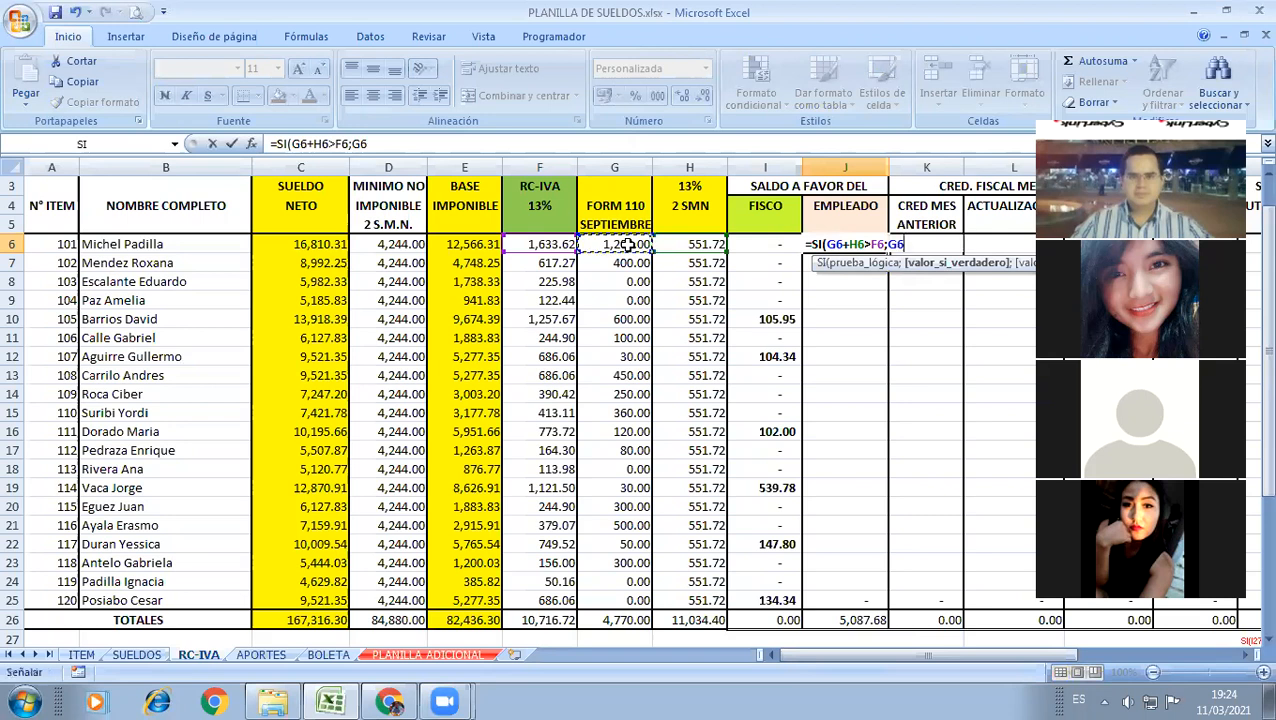
pyautogui.write('+H6')
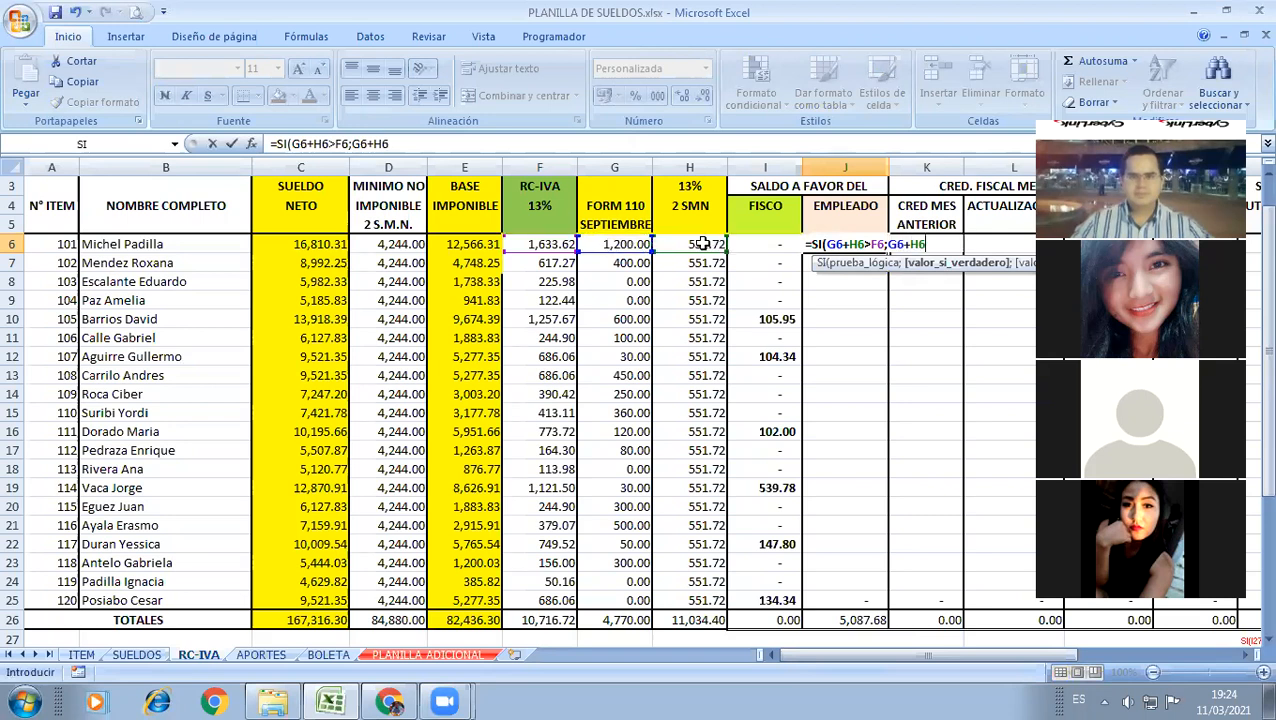
pyautogui.click(704, 244)
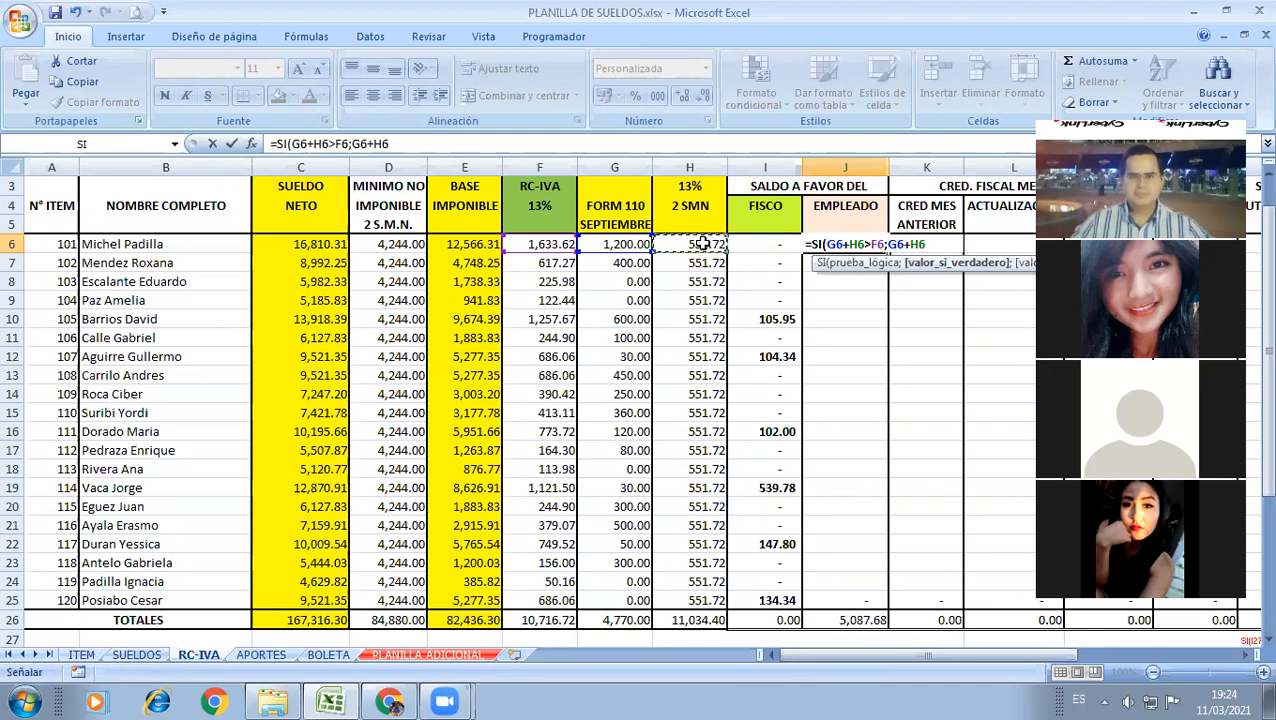
pyautogui.write('-')
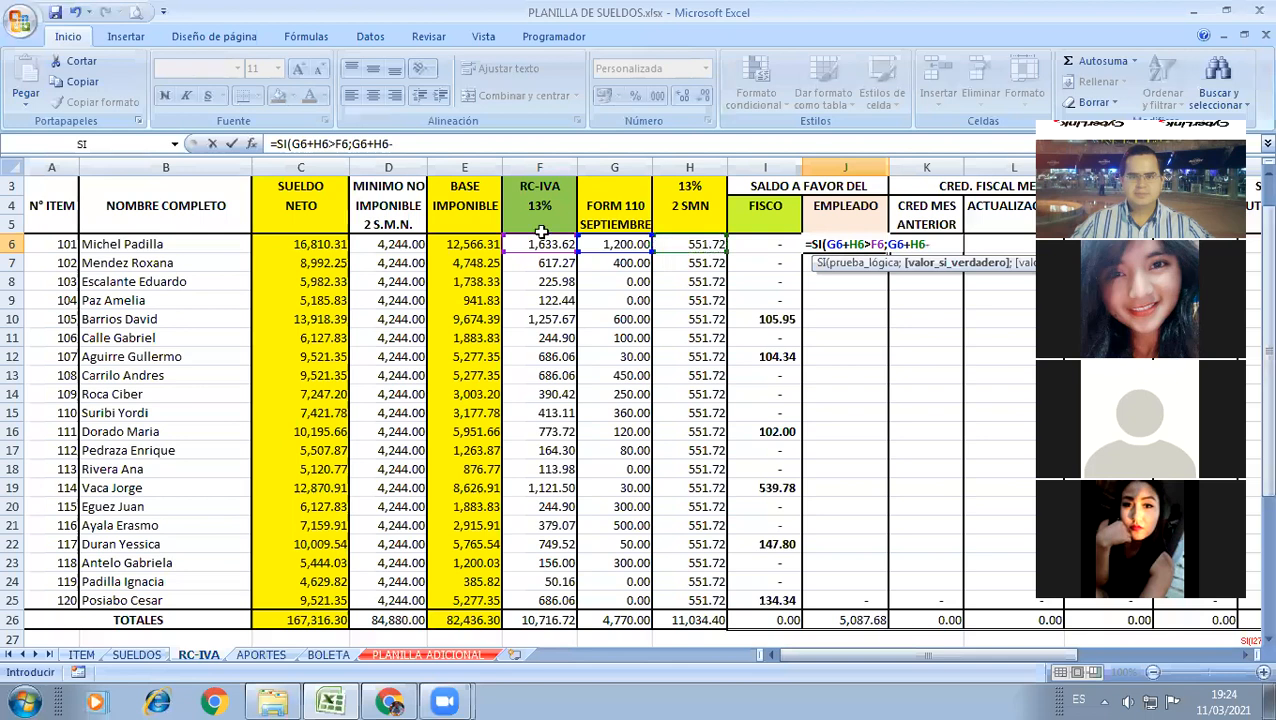
pyautogui.click(527, 243)
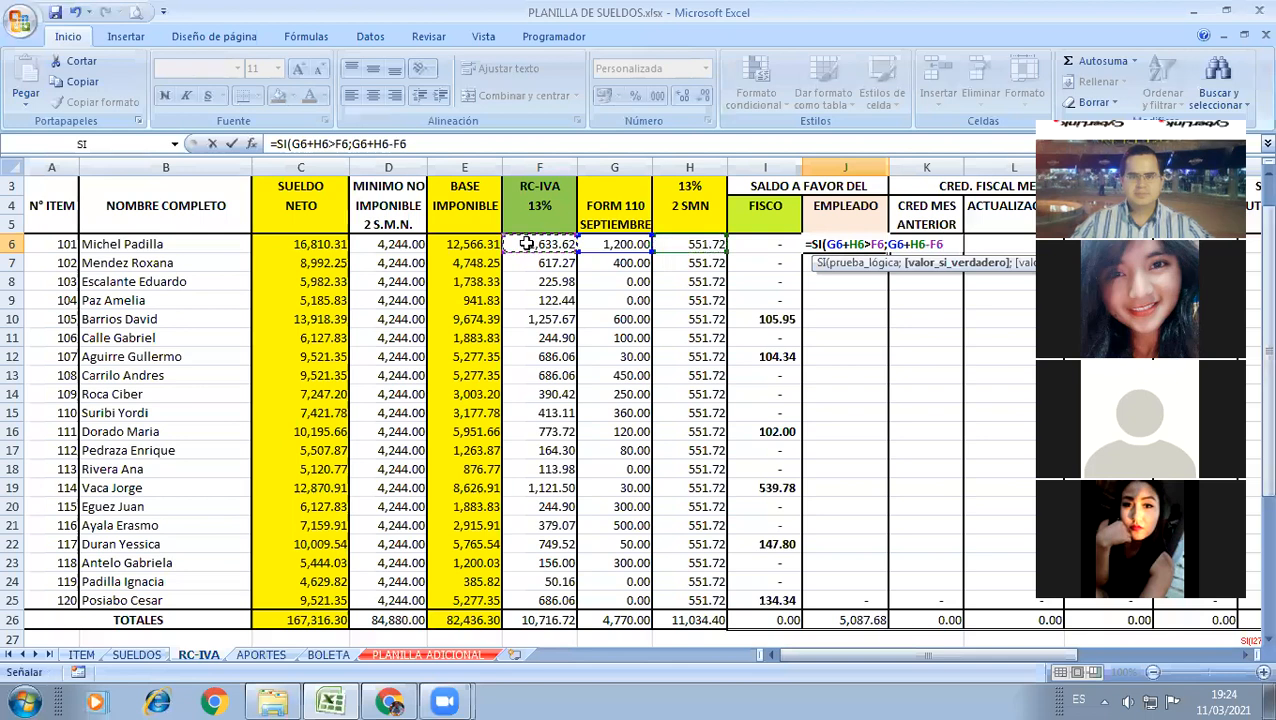
pyautogui.write(';')
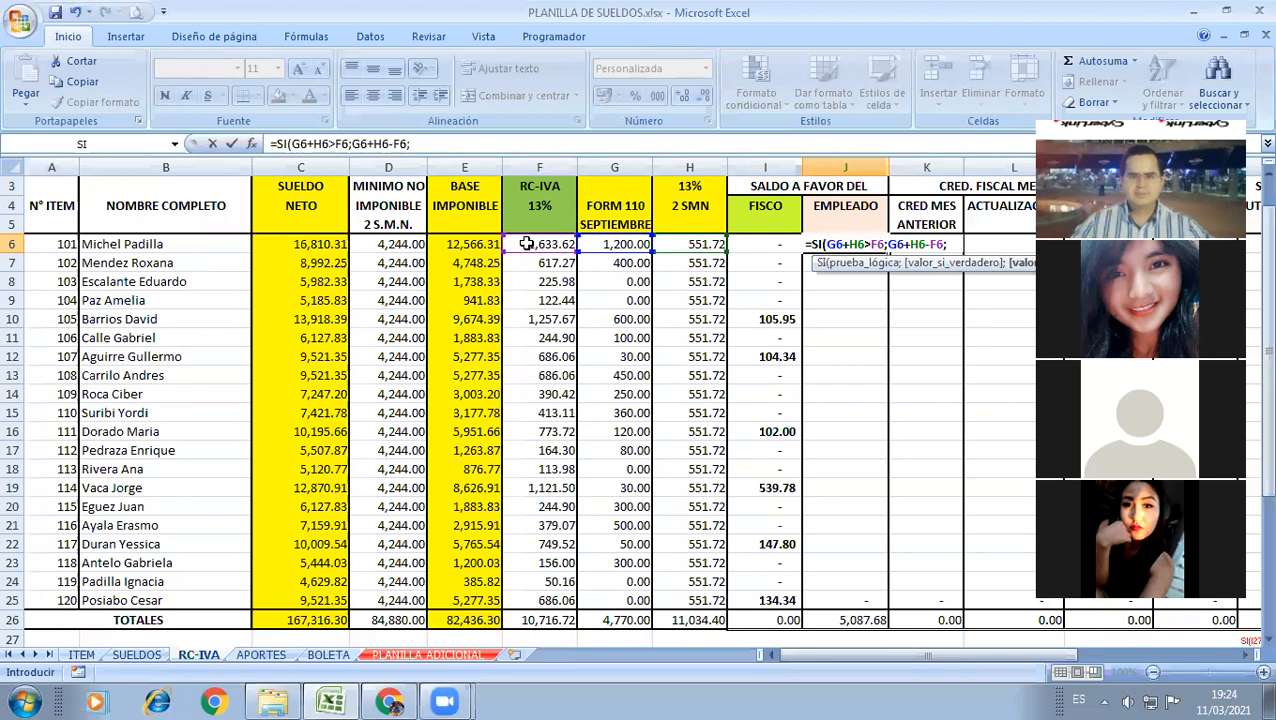
pyautogui.write('0)')
pyautogui.press('Return')
pyautogui.click(850, 244)
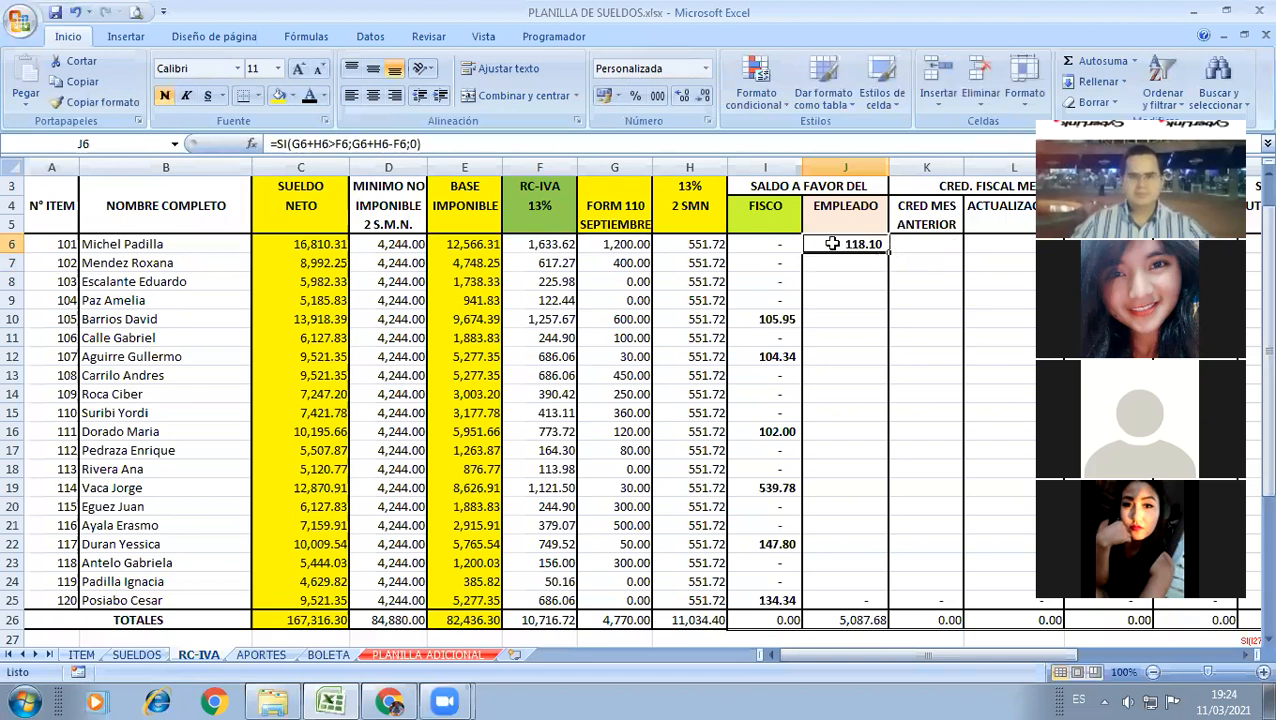
pyautogui.click(745, 318)
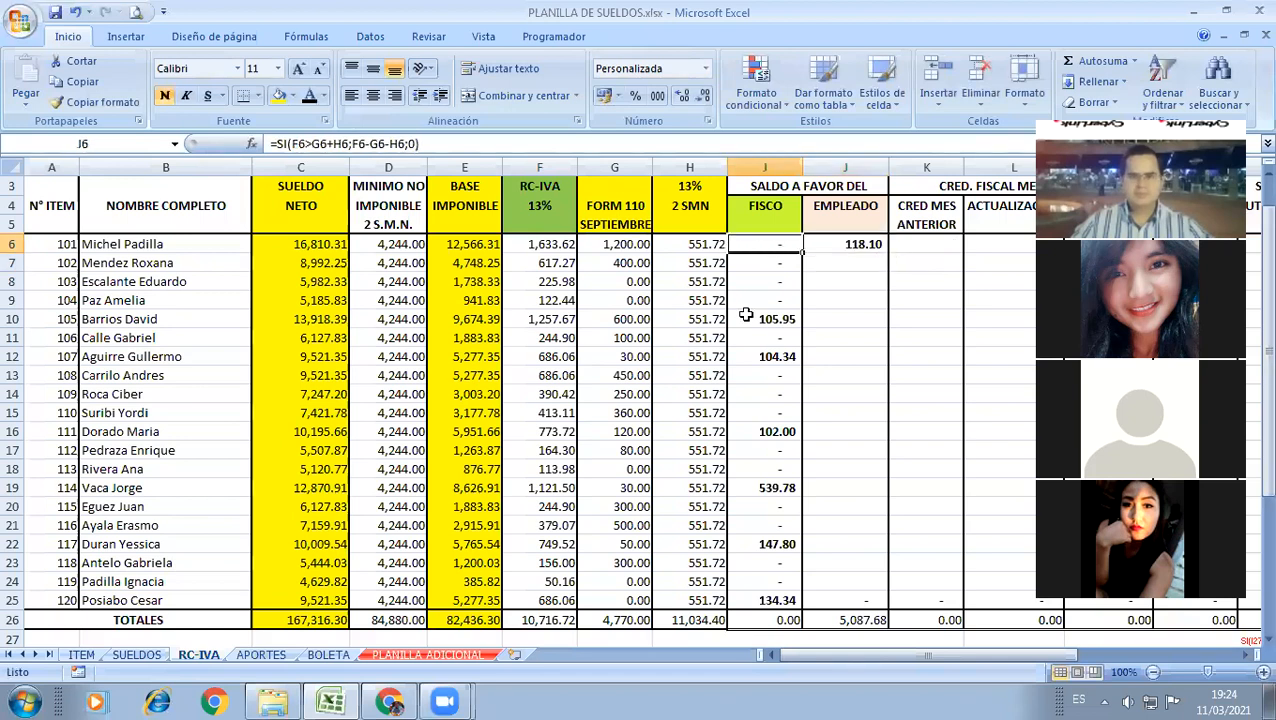
# Step: Copy the EMPLEADO balance formula from J6 down to the last employee in J25
pyautogui.click(860, 244)
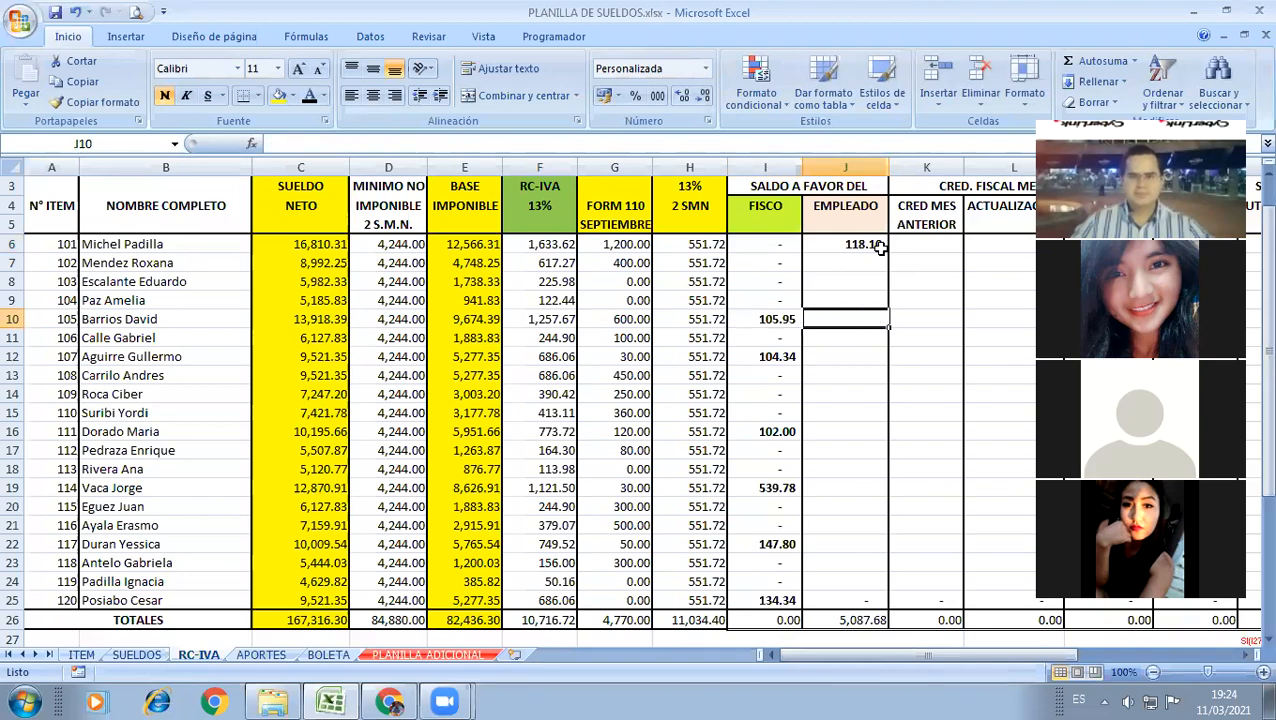
pyautogui.moveTo(886, 251); pyautogui.dragTo(844, 599)
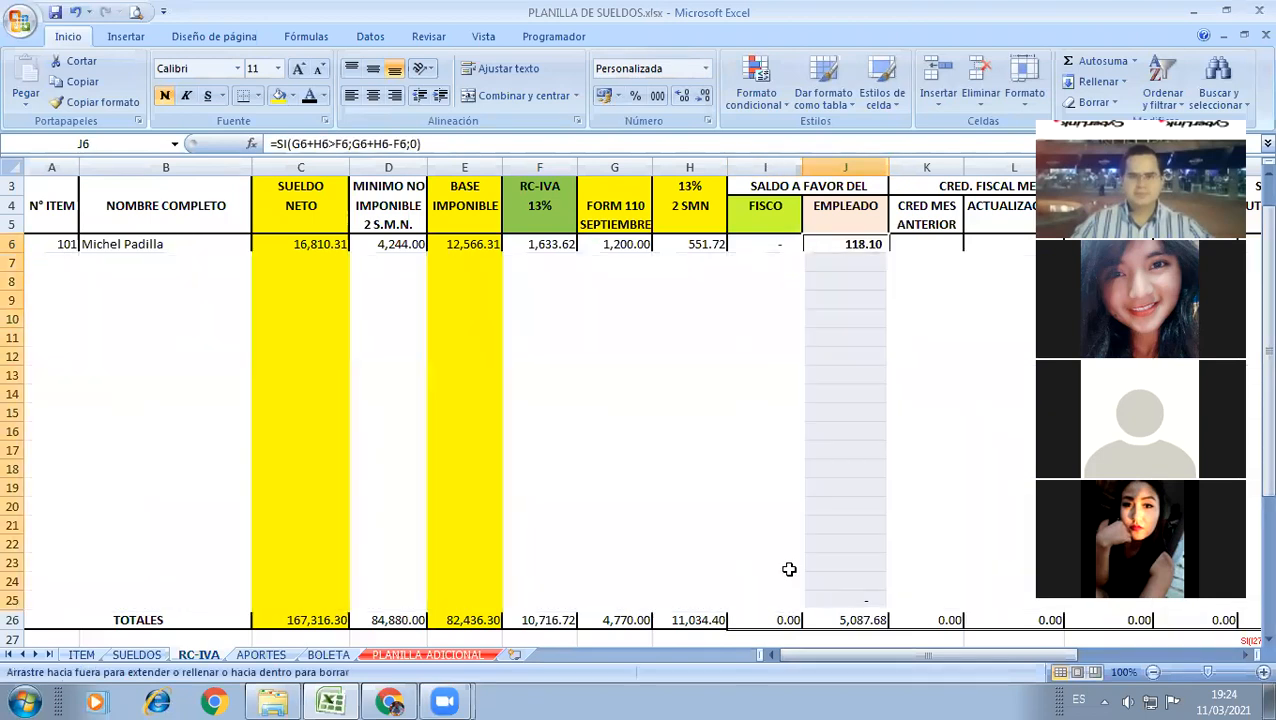
pyautogui.click(833, 354)
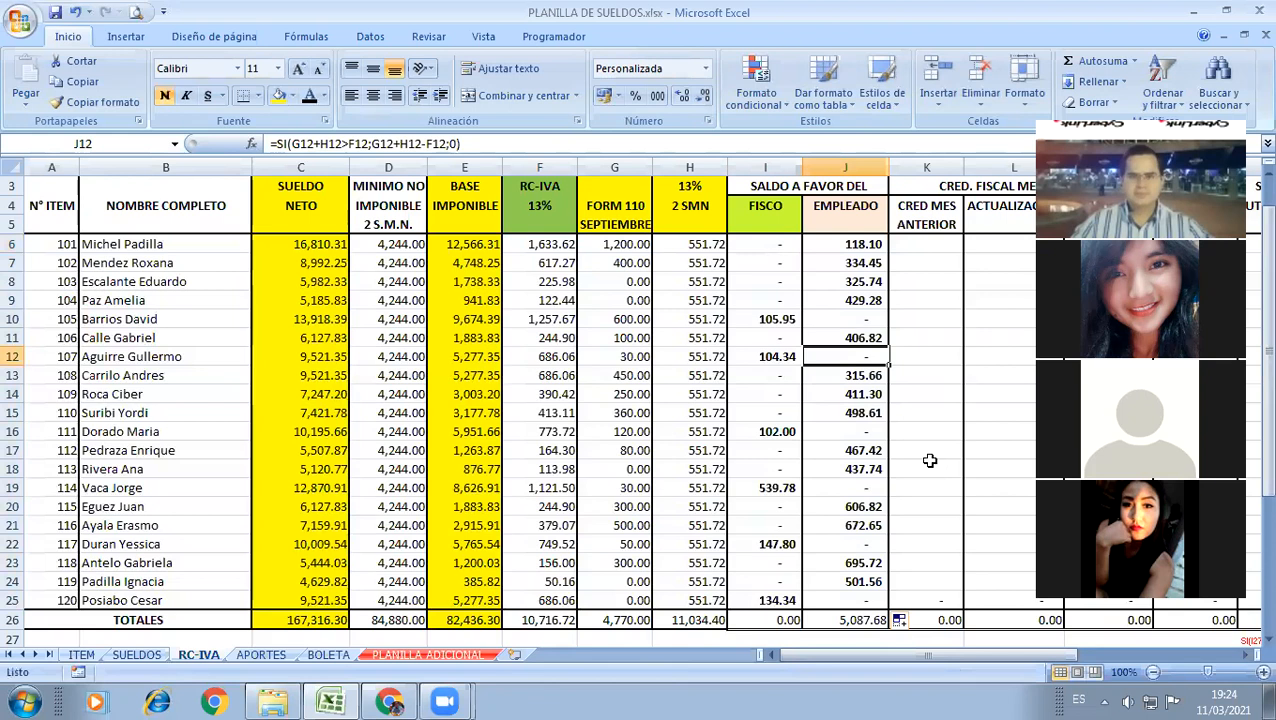
pyautogui.click(929, 462)
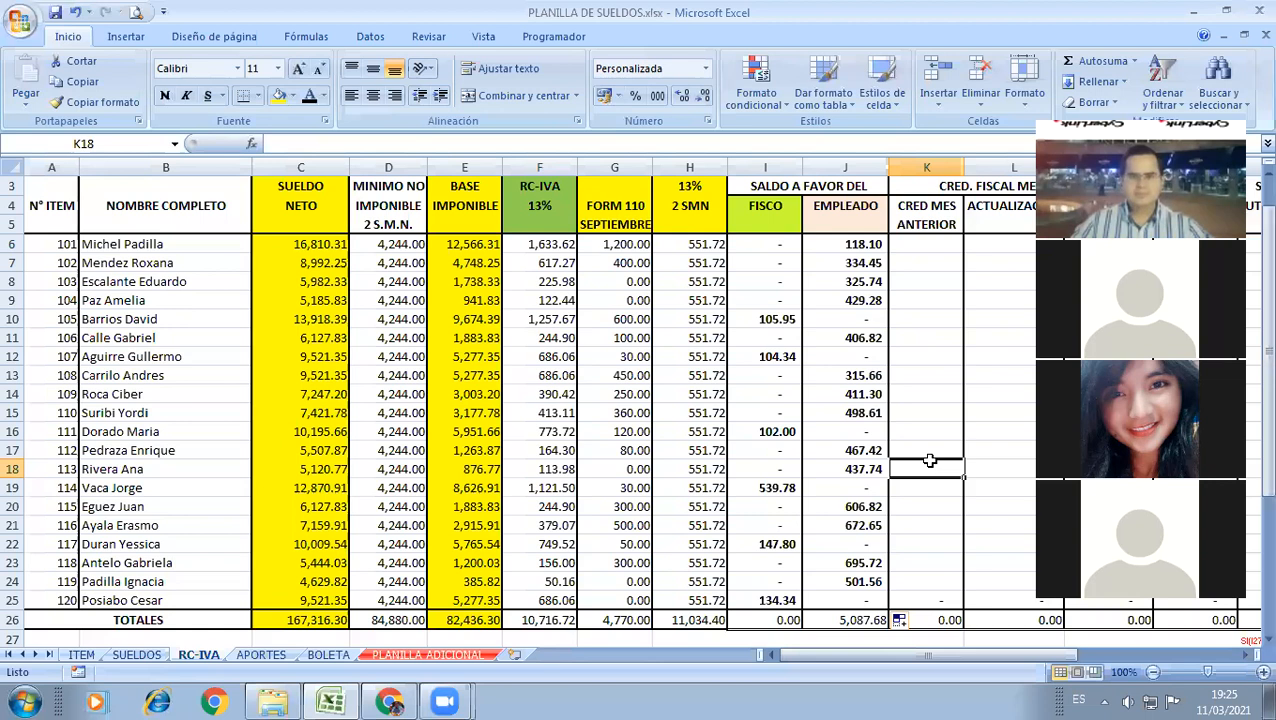
# Step: Clear the copied FISCO and EMPLEADO formulas below the first employee, from row 7 to row 25
pyautogui.press('Left')
pyautogui.press('Left')
pyautogui.press('Up')
pyautogui.press('Up')
pyautogui.press('Up')
pyautogui.press('Up')
pyautogui.press('Up')
pyautogui.press('Up')
pyautogui.press('Up')
pyautogui.press('Up')
pyautogui.press('Up')
pyautogui.press('Up')
pyautogui.press('Up')
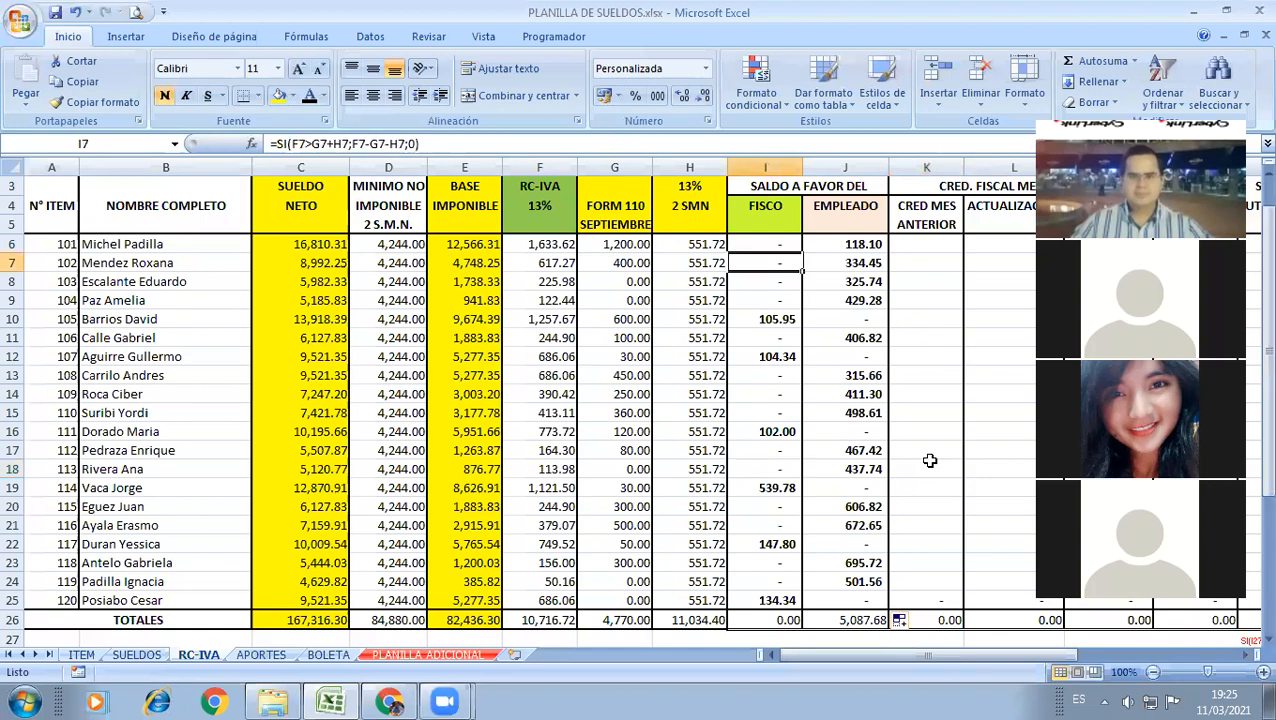
pyautogui.hotkey('shift', 'Down')
pyautogui.hotkey('shift', 'Down')
pyautogui.hotkey('shift', 'Down')
pyautogui.hotkey('shift', 'Down')
pyautogui.hotkey('shift', 'Down')
pyautogui.hotkey('shift', 'Down')
pyautogui.hotkey('shift', 'Down')
pyautogui.hotkey('shift', 'Down')
pyautogui.hotkey('shift', 'Down')
pyautogui.hotkey('shift', 'Down')
pyautogui.hotkey('shift', 'Down')
pyautogui.hotkey('shift', 'Down')
pyautogui.hotkey('shift', 'Down')
pyautogui.hotkey('shift', 'Down')
pyautogui.hotkey('shift', 'Down')
pyautogui.hotkey('shift', 'Down')
pyautogui.hotkey('shift', 'Down')
pyautogui.hotkey('shift', 'Down')
pyautogui.press('Delete')
pyautogui.press('Up')
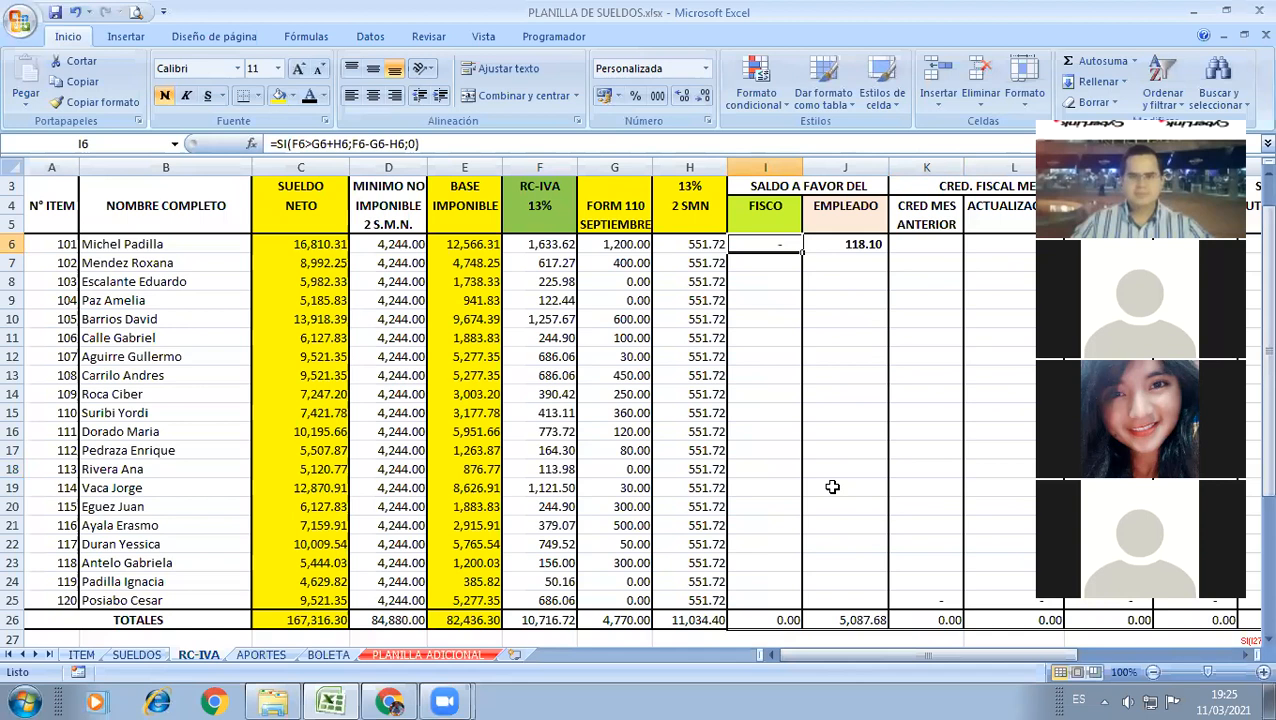
# Step: Copy the FISCO and EMPLEADO formulas in I6:J6 together down to the last employee in row 25
pyautogui.keyDown('shift'); pyautogui.click(824, 248); pyautogui.keyUp('shift')
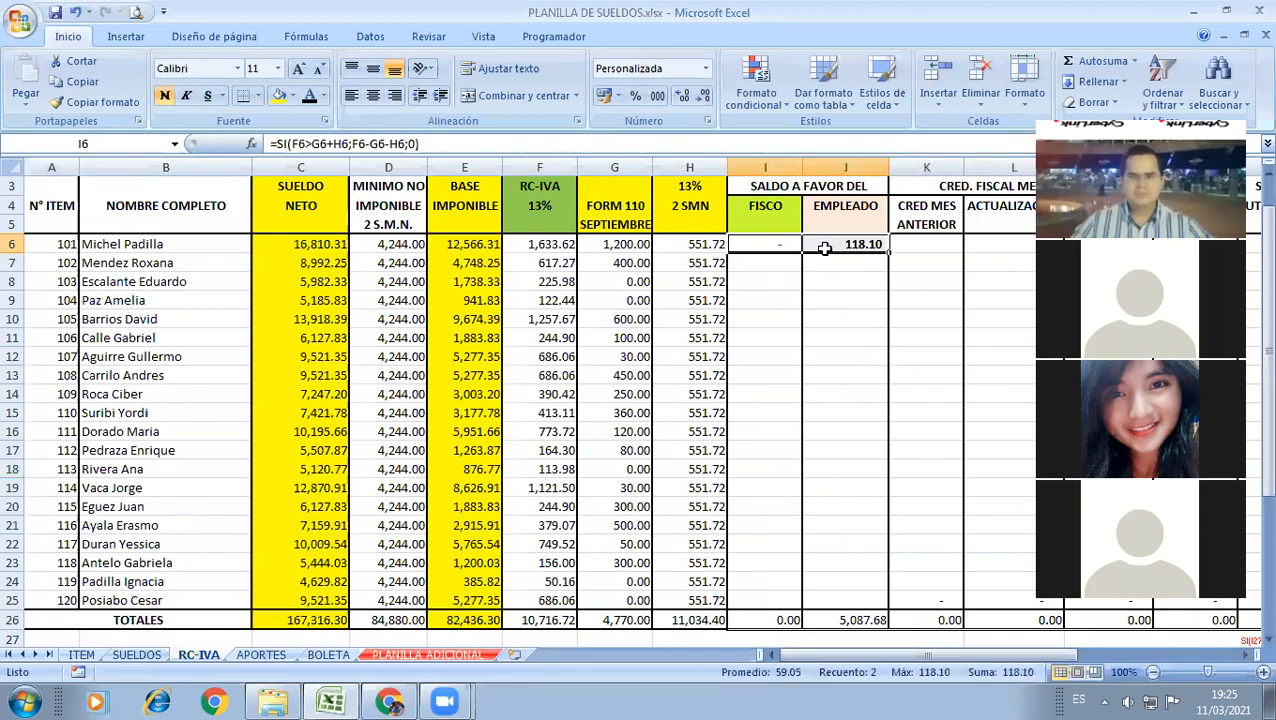
pyautogui.moveTo(888, 253); pyautogui.dragTo(817, 502)
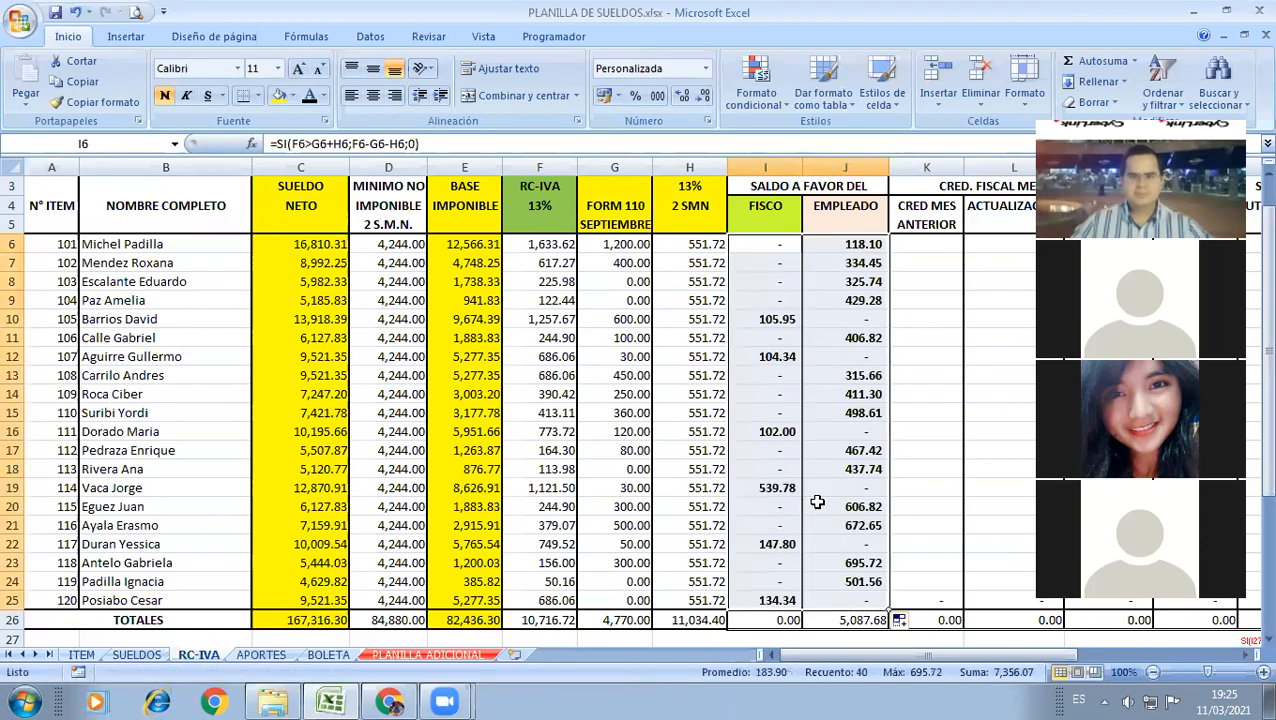
pyautogui.click(817, 504)
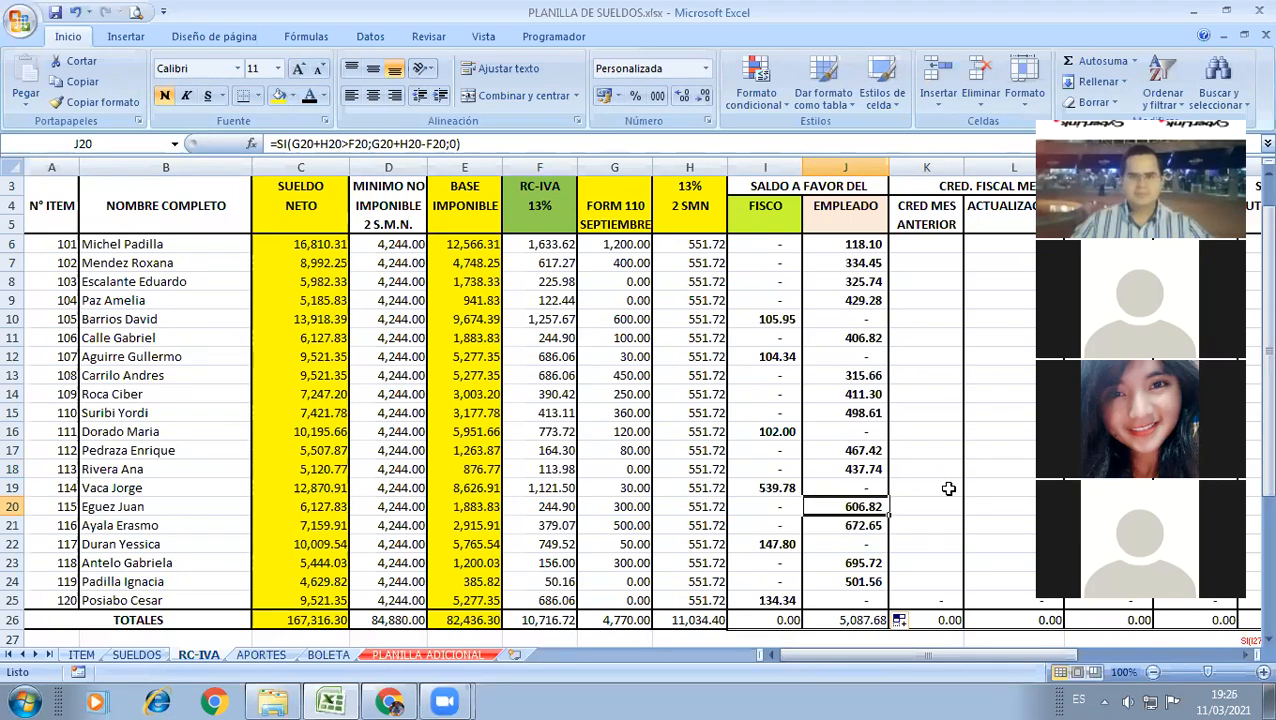
# Step: Link the first employee's CRED MES ANTERIOR in K6 to the previous month's credit balance in H4 of the PLANILLA ADICIONAL sheet
pyautogui.doubleClick(1244, 657)
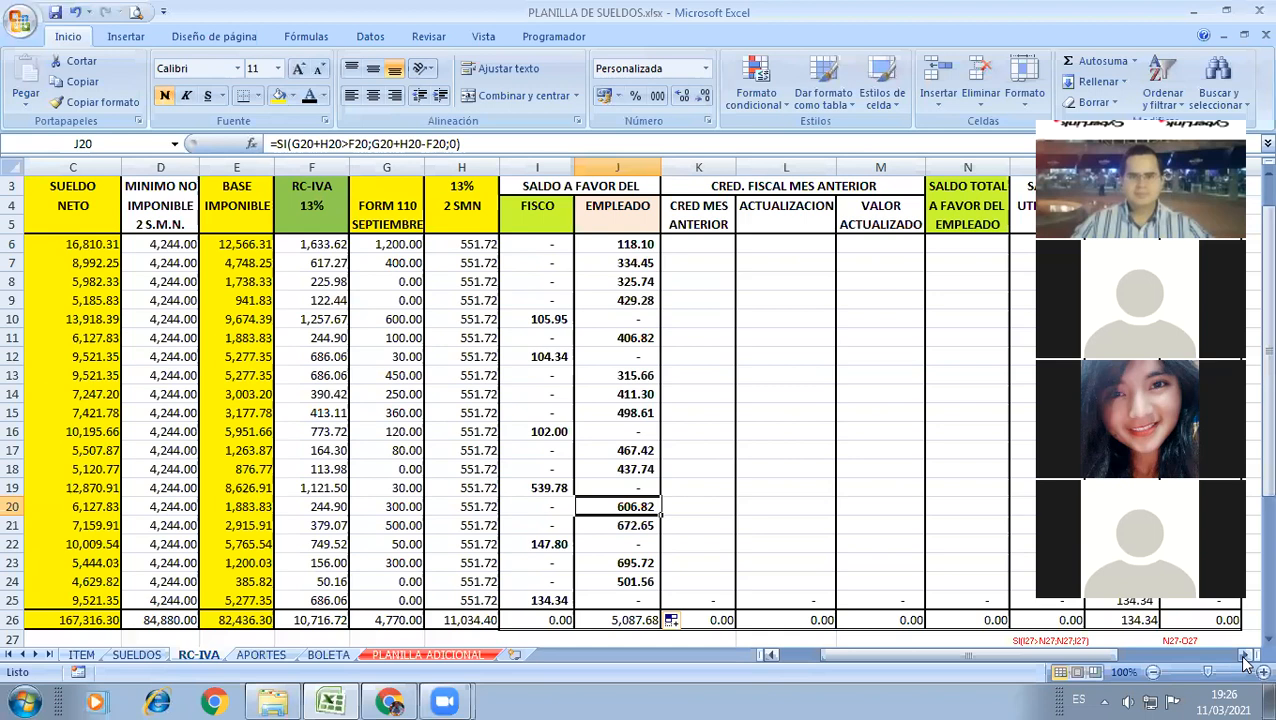
pyautogui.click(706, 251)
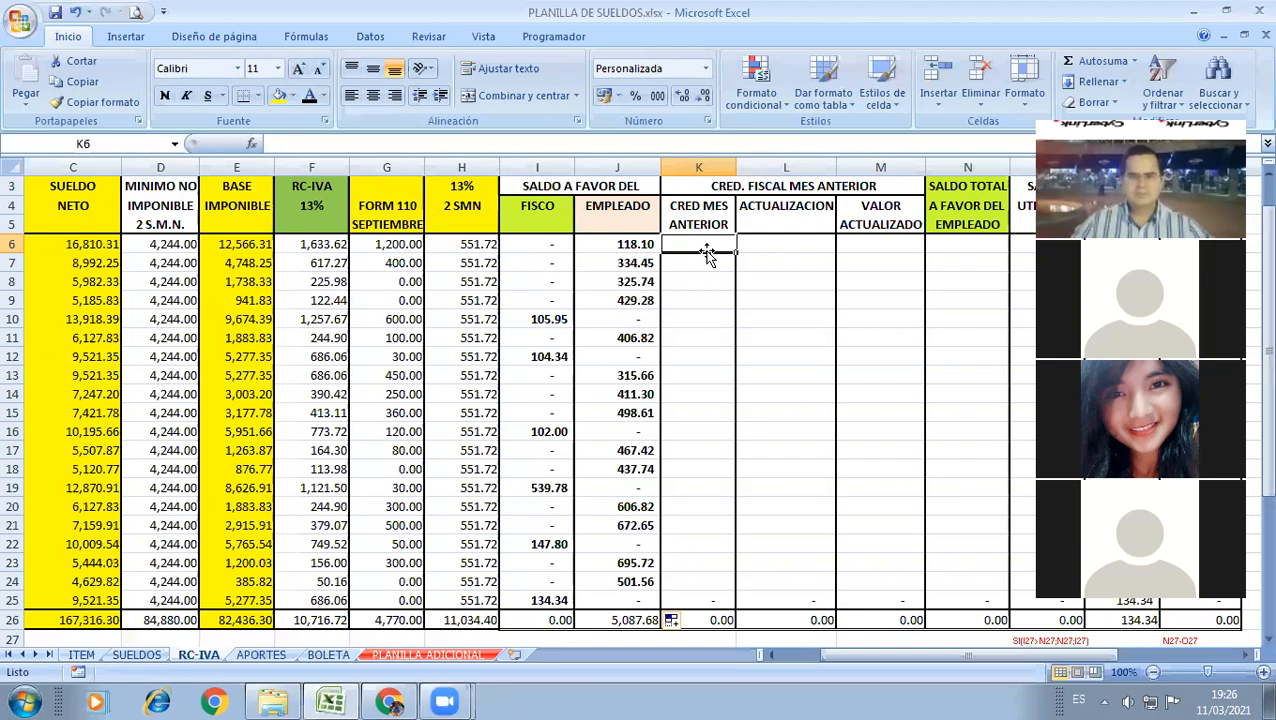
pyautogui.write('=')
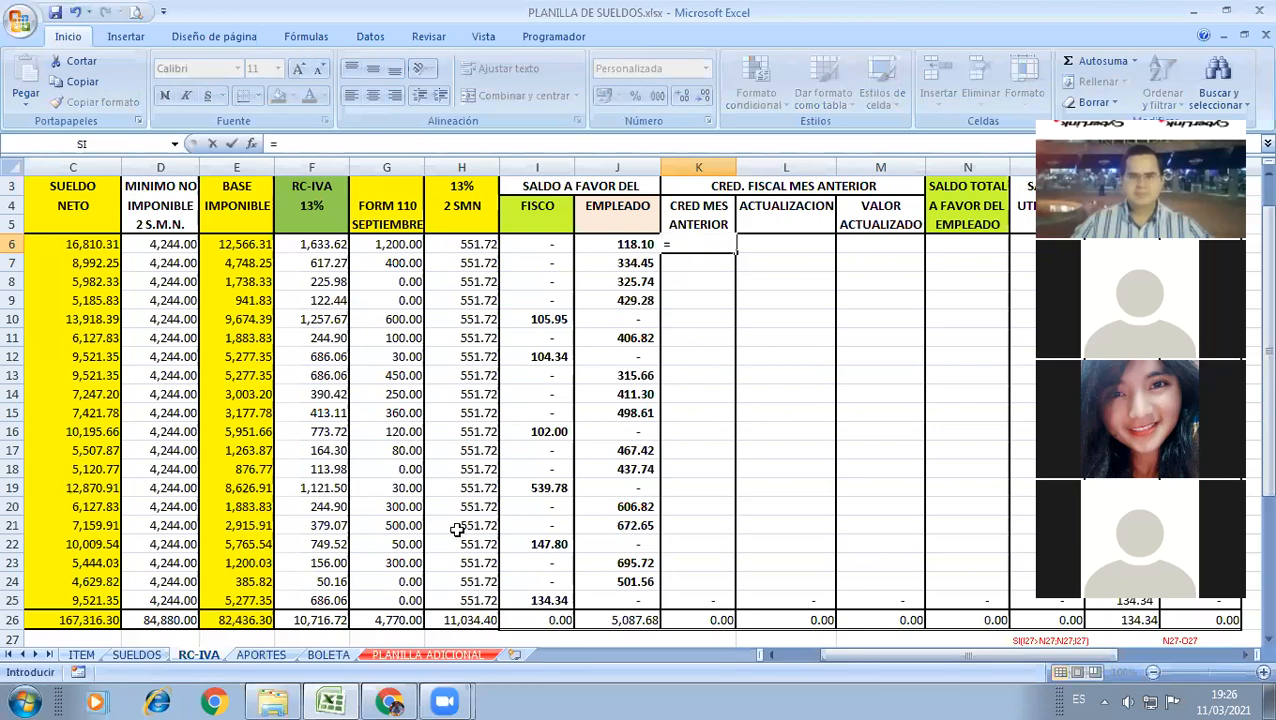
pyautogui.click(427, 654)
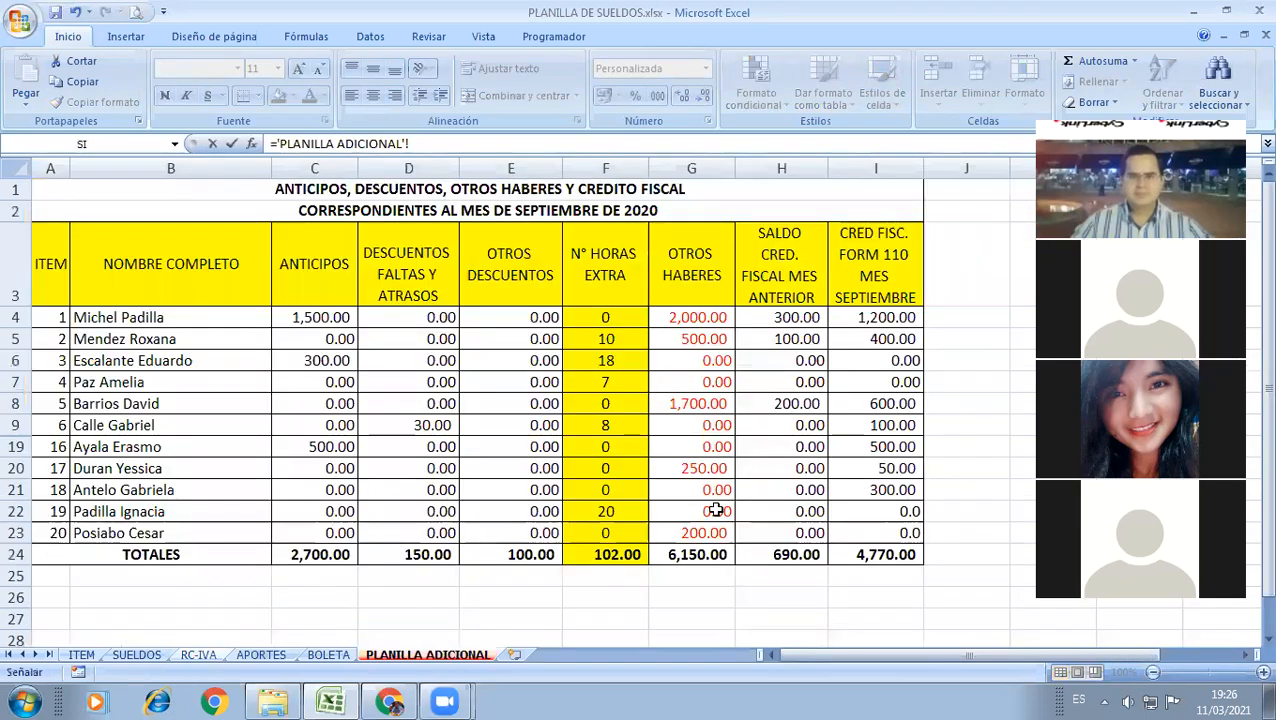
pyautogui.click(785, 230)
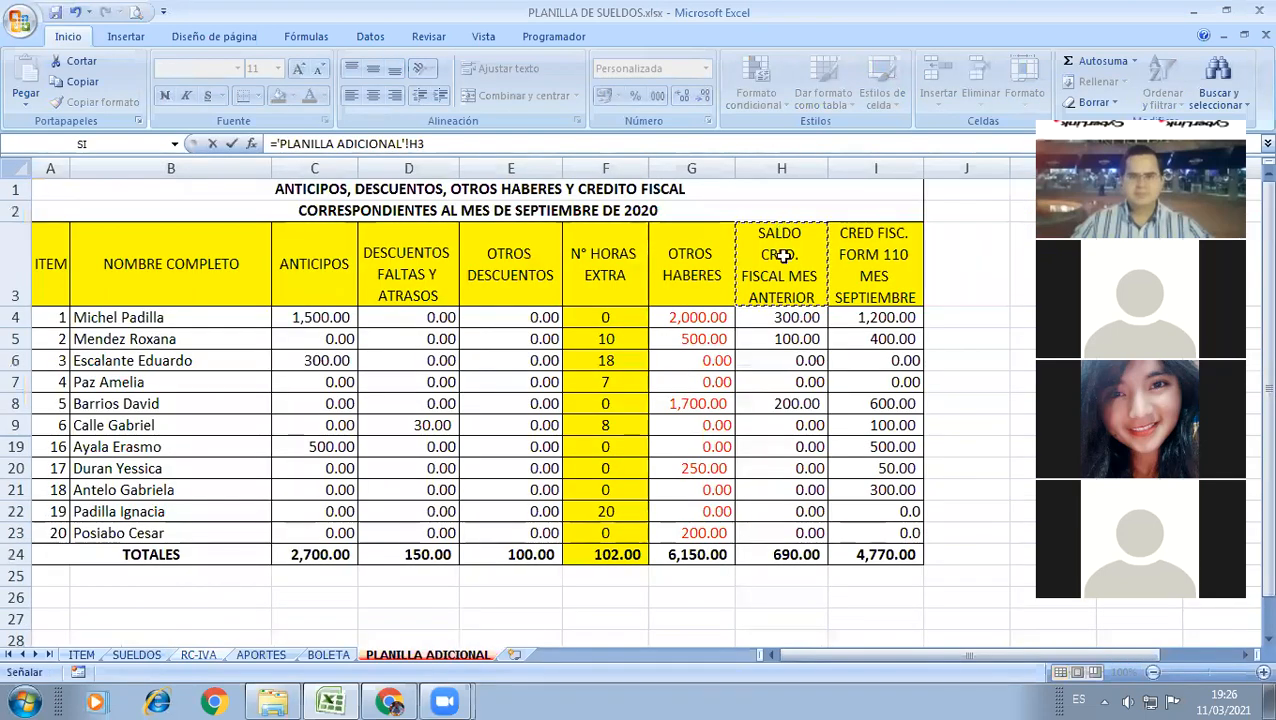
pyautogui.click(773, 317)
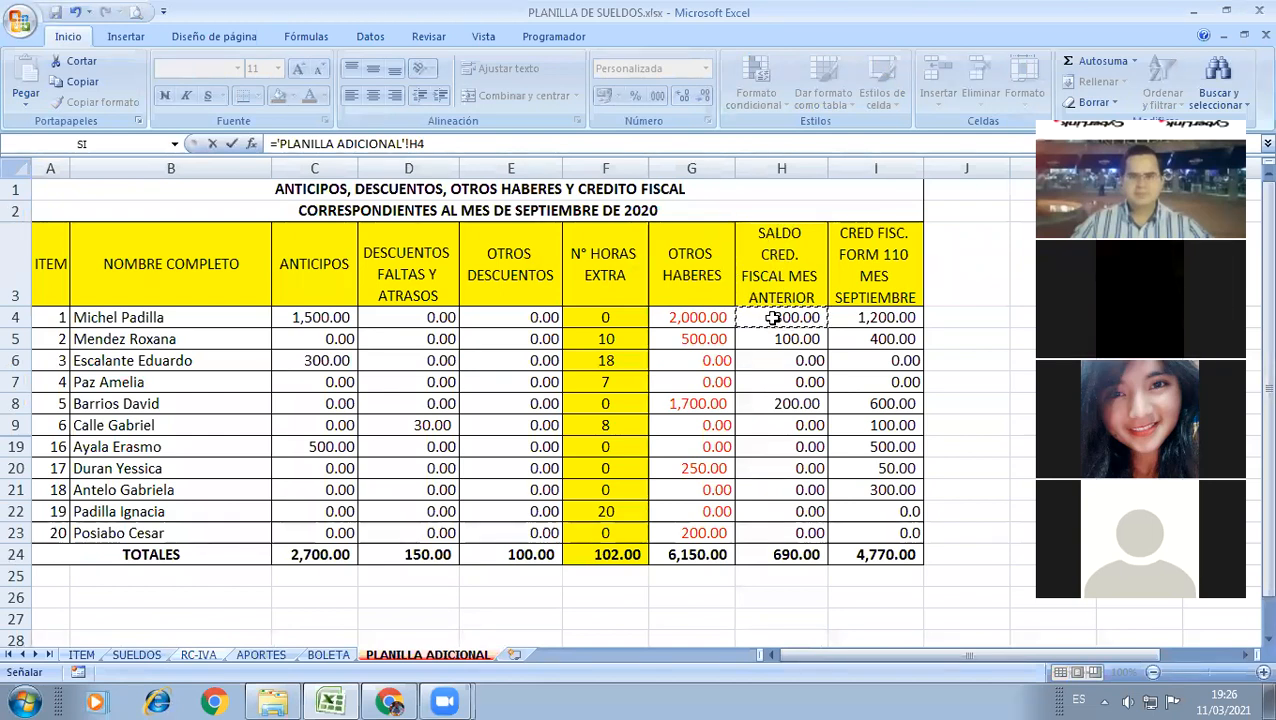
pyautogui.press('Return')
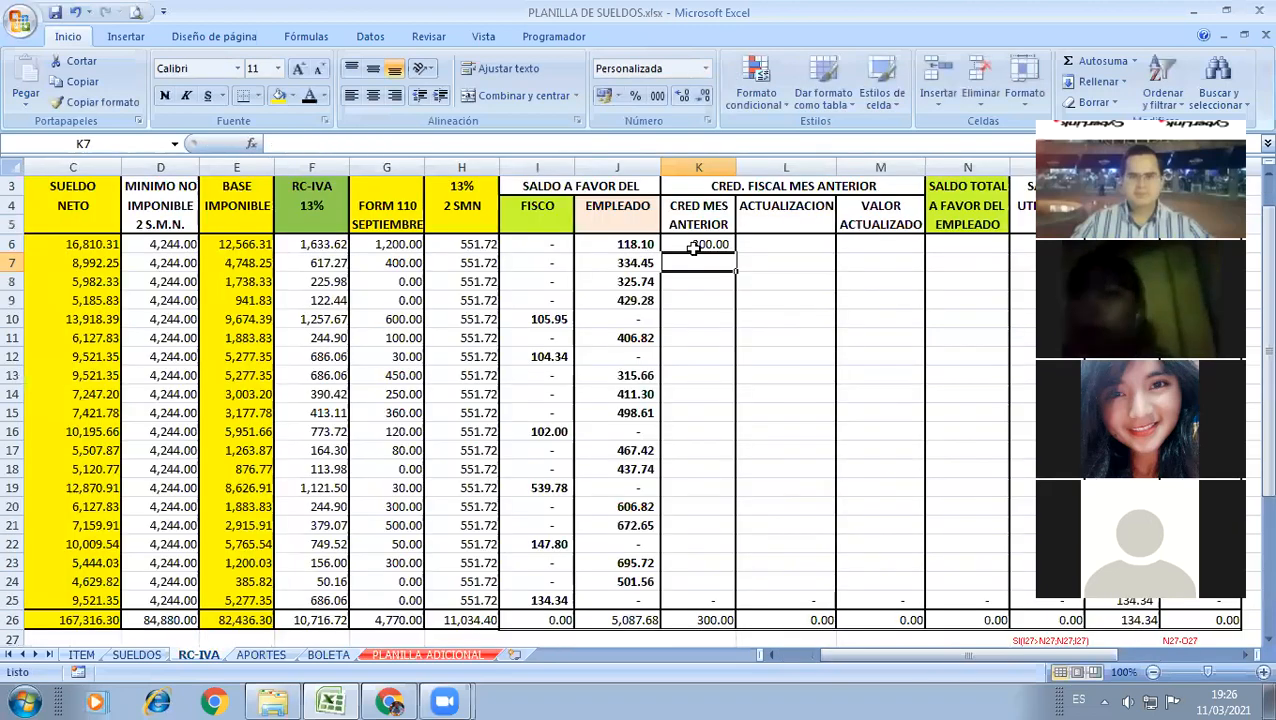
# Step: Copy the CRED MES ANTERIOR link from K6 down the employee rows to K24
pyautogui.click(716, 251)
pyautogui.doubleClick(734, 251)
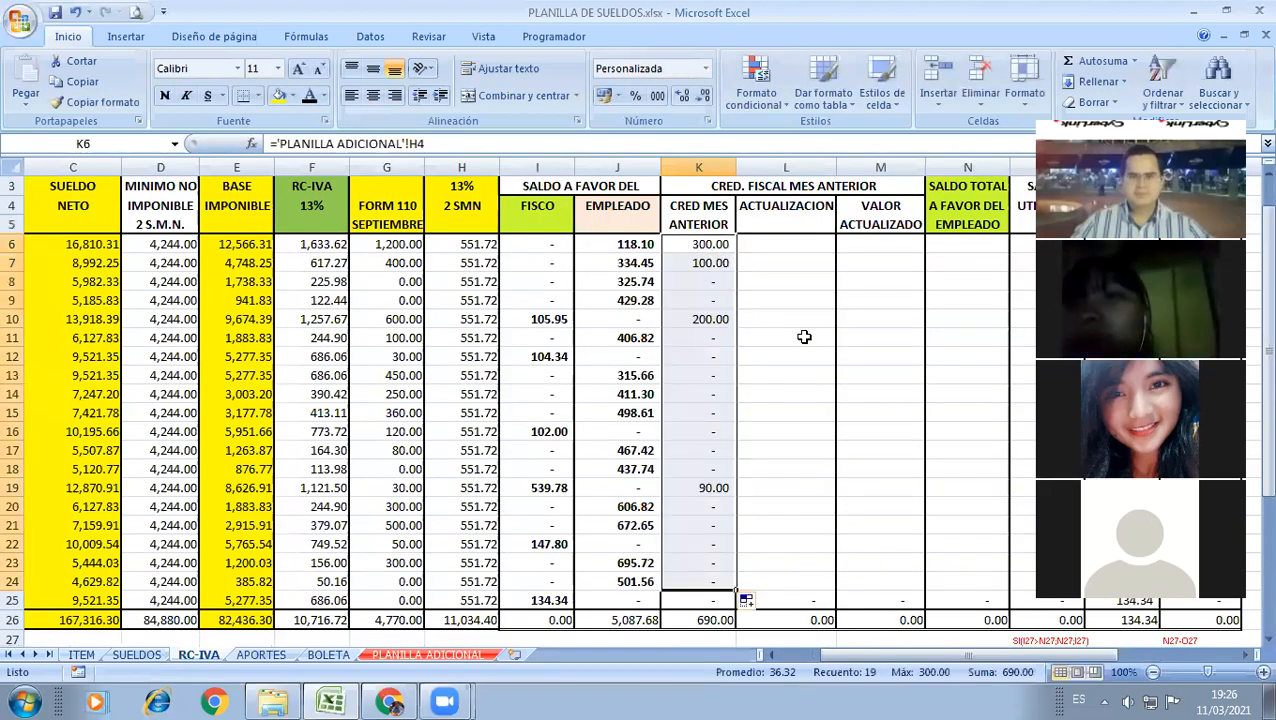
pyautogui.click(804, 337)
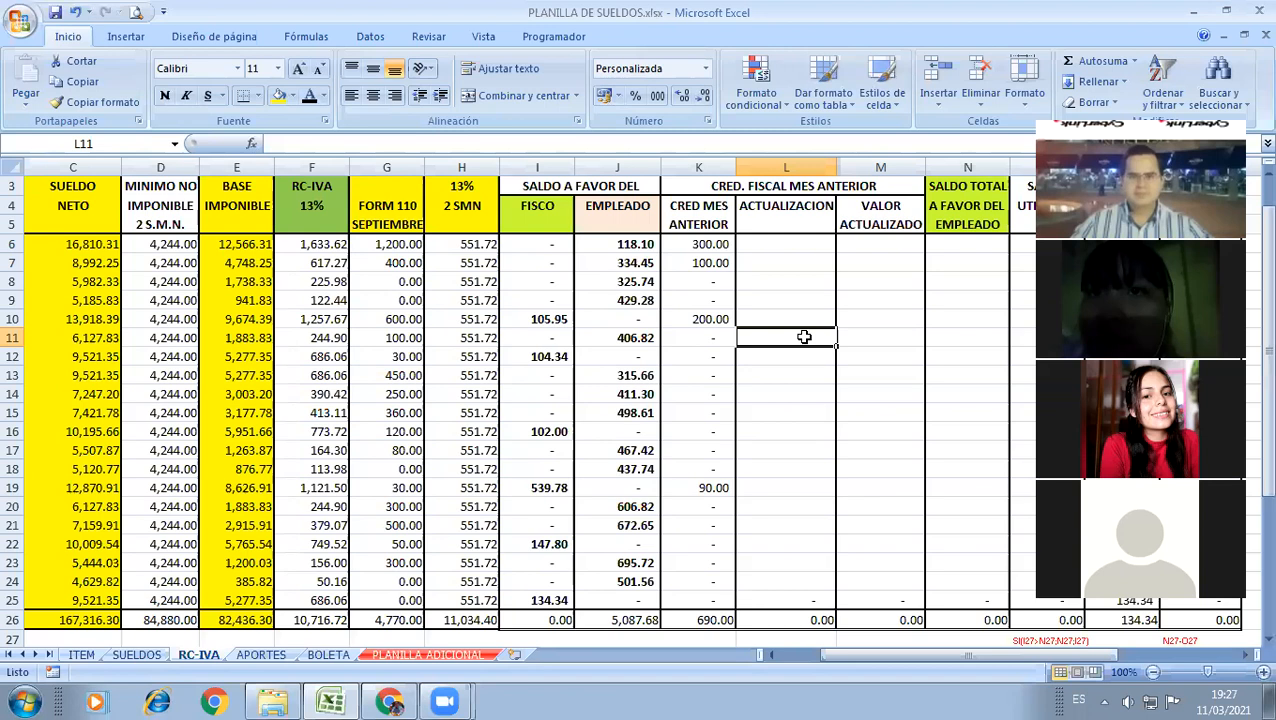
# Step: Review the previous-month credits in column K and compare employee 105's credit in K10 with the FISCO balance in I10
pyautogui.press('Up')
pyautogui.press('Up')
pyautogui.press('Left')
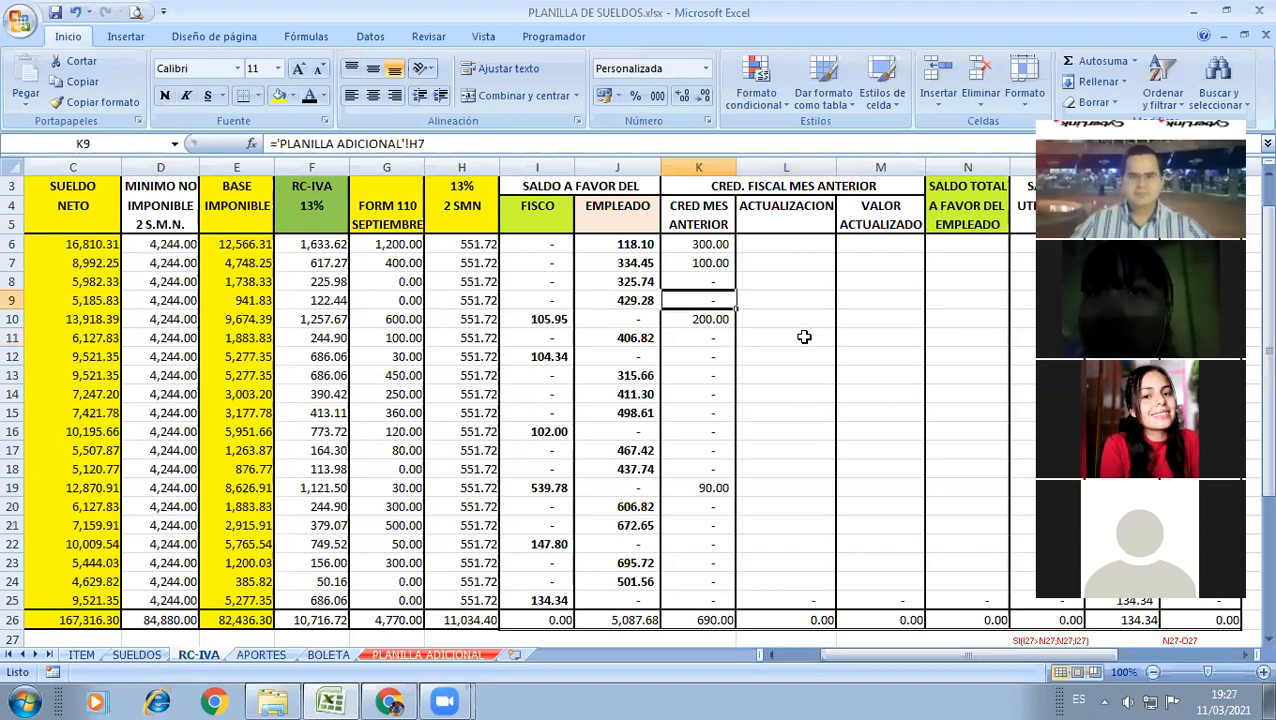
pyautogui.press('Up')
pyautogui.press('Up')
pyautogui.press('Up')
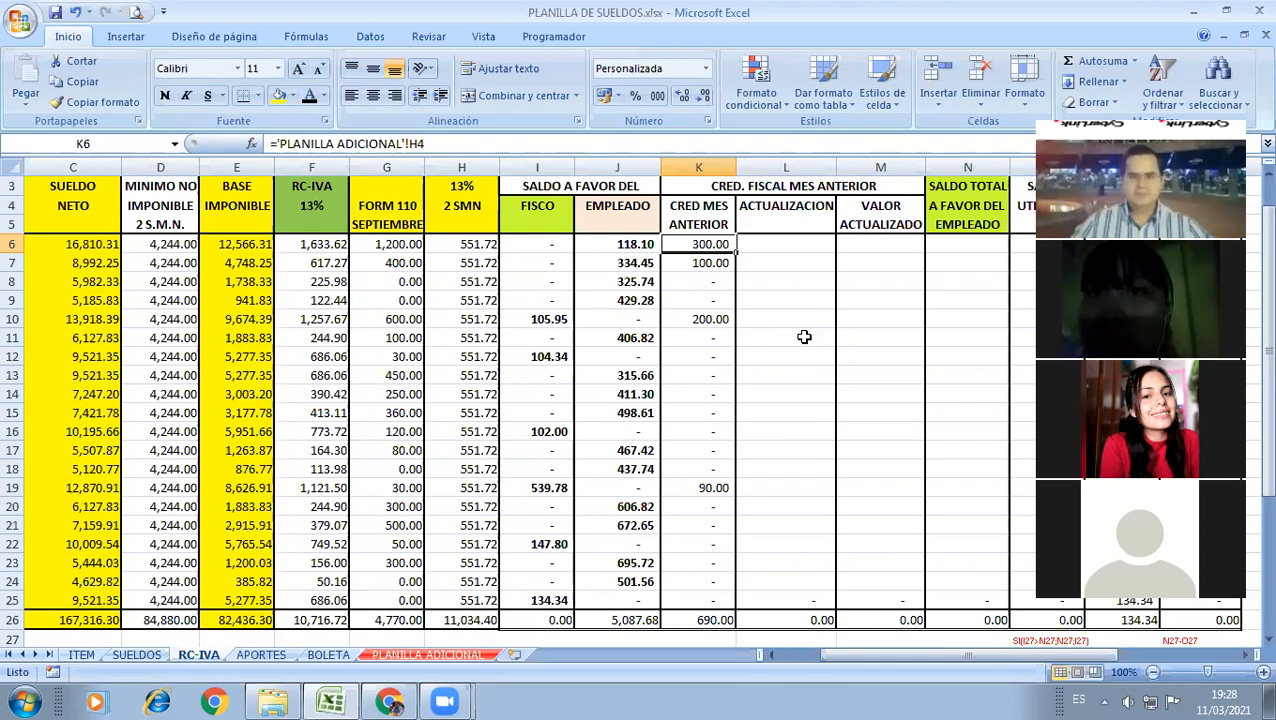
pyautogui.press('Down')
pyautogui.press('Down')
pyautogui.press('Down')
pyautogui.press('Down')
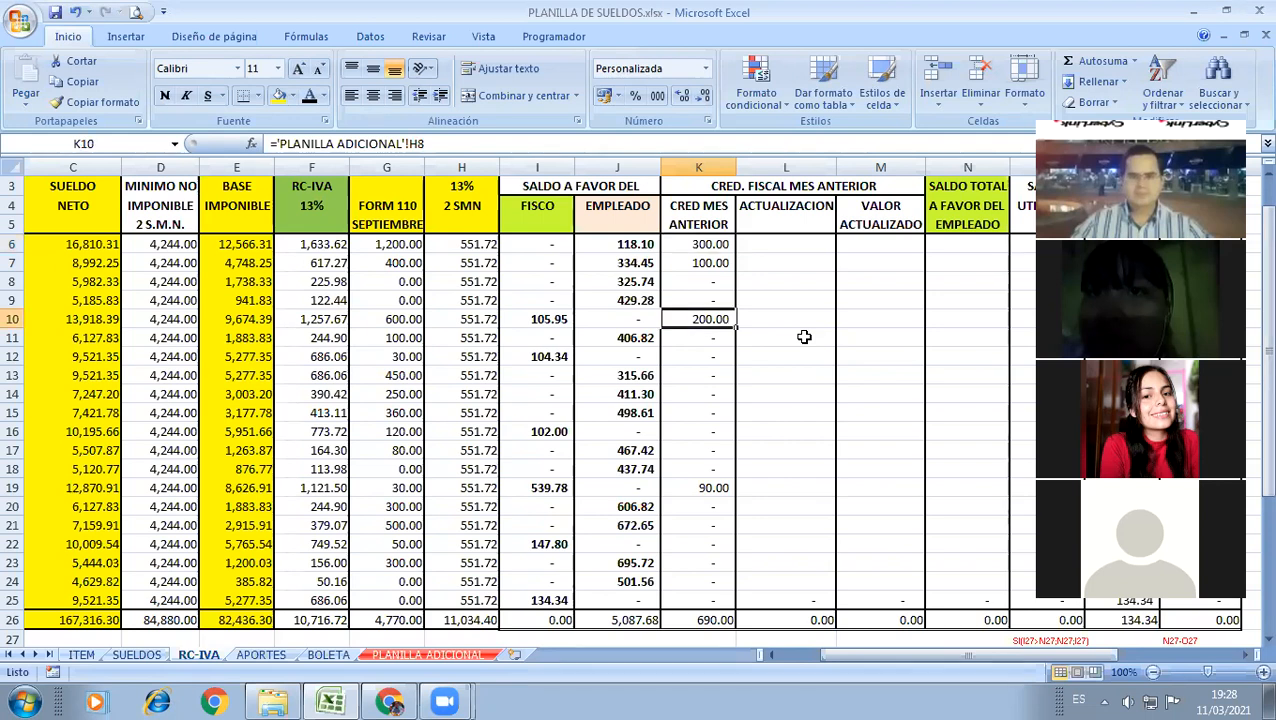
pyautogui.press('Left')
pyautogui.press('Left')
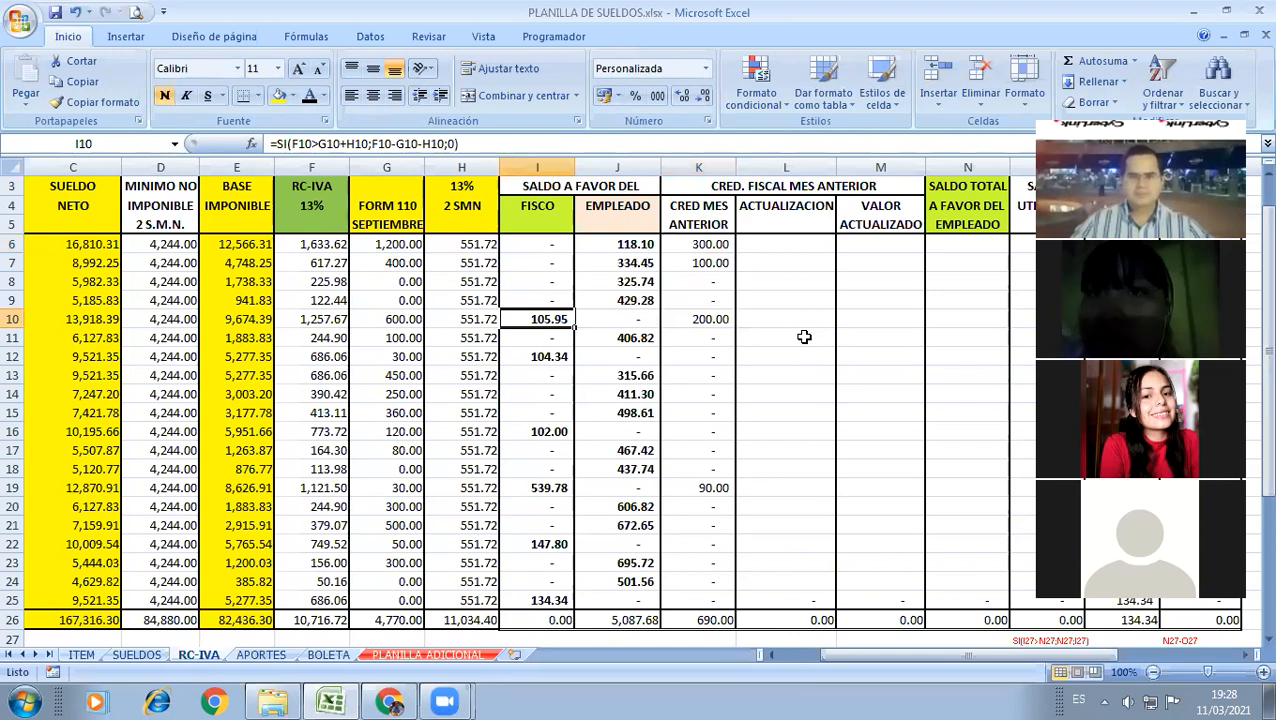
pyautogui.hotkey('shift', 'space')
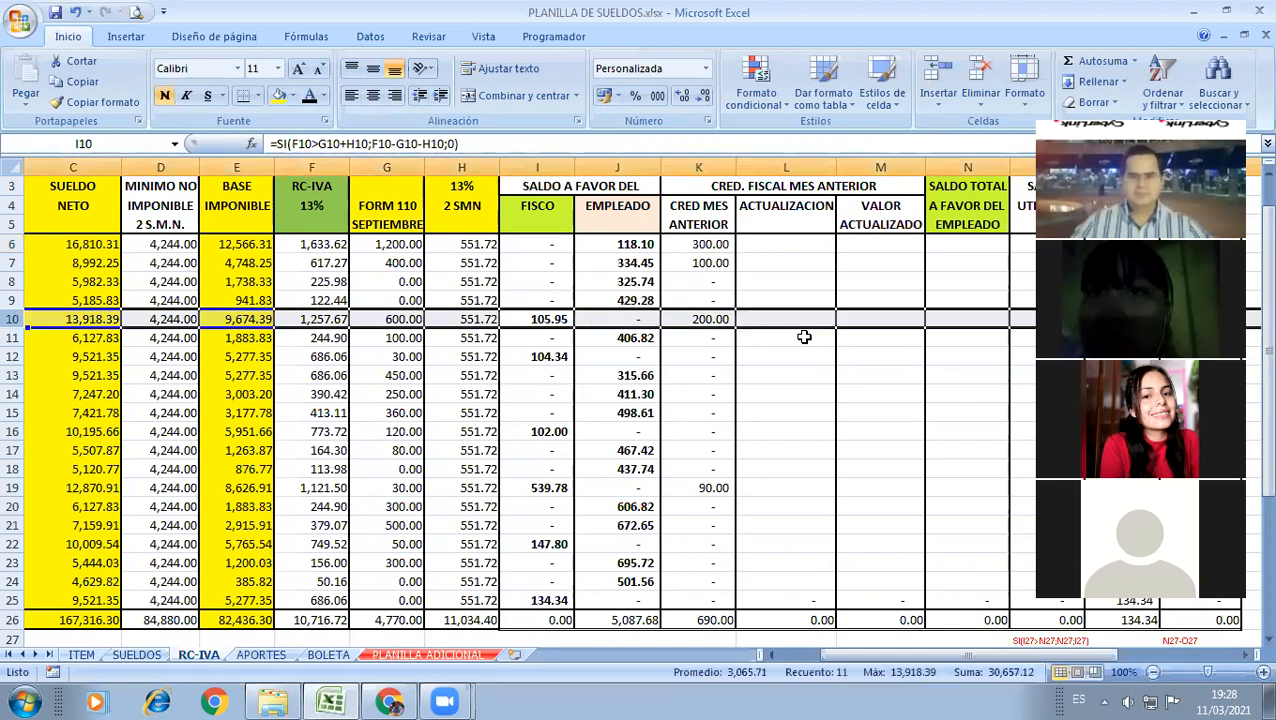
pyautogui.press('Left')
pyautogui.press('Right')
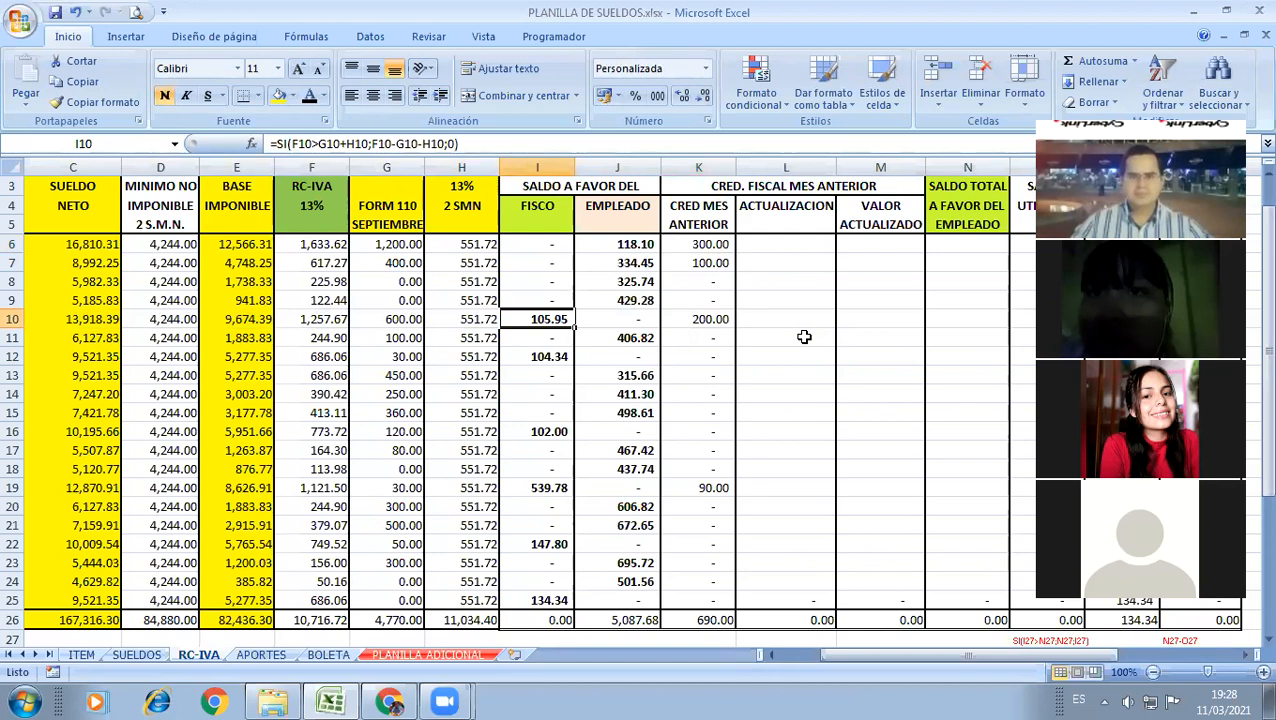
pyautogui.press('Right')
pyautogui.press('Right')
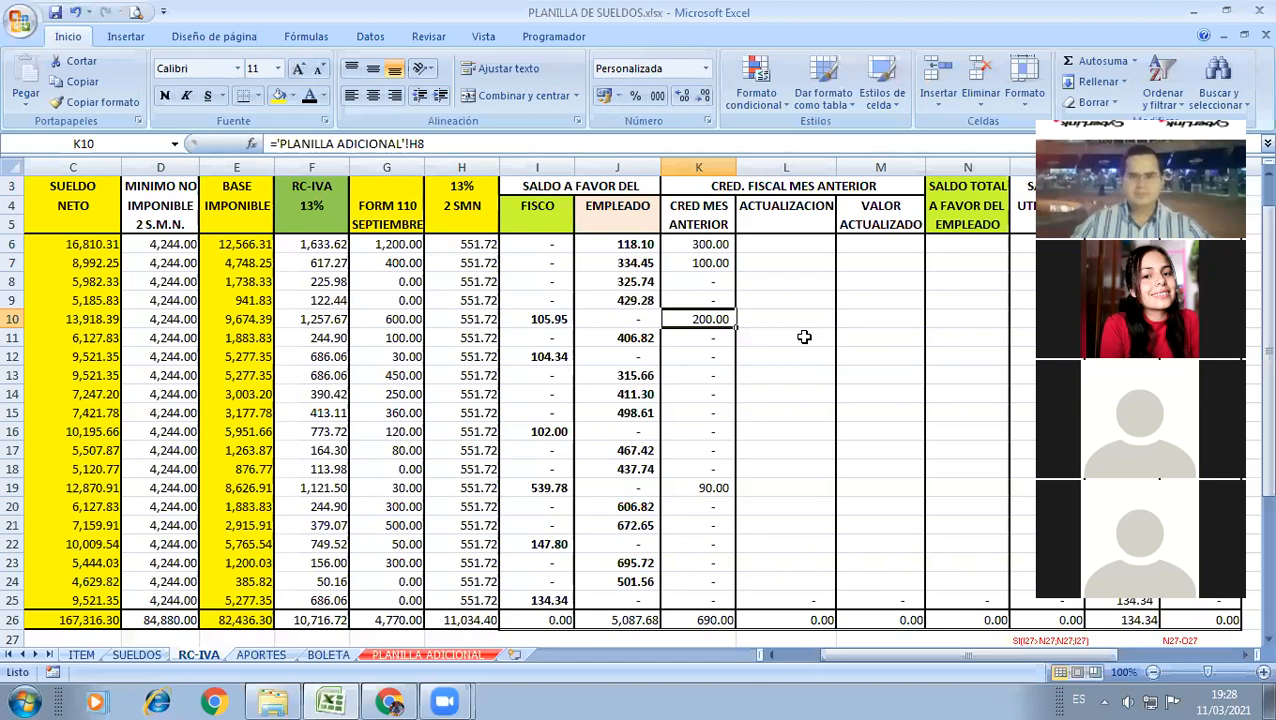
# Step: Compare employee 114's FISCO balance in I19 with the previous-month credit in K19
pyautogui.click(553, 481)
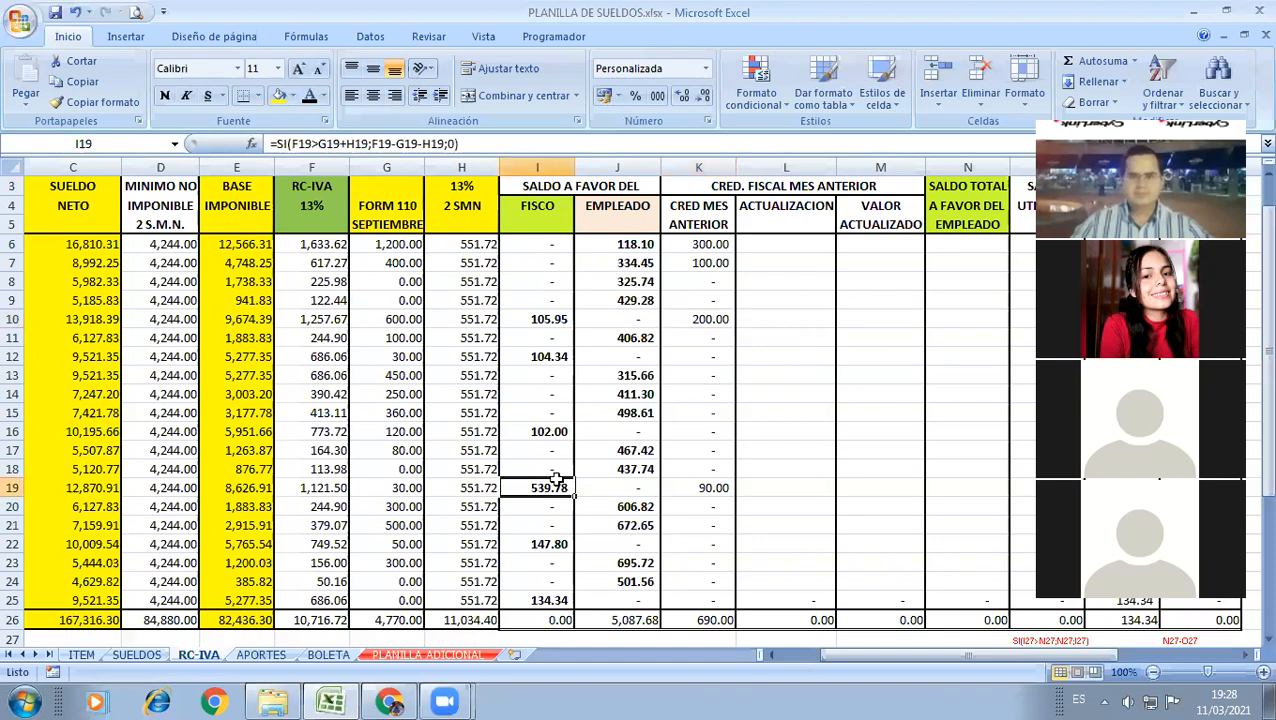
pyautogui.hotkey('shift', 'space')
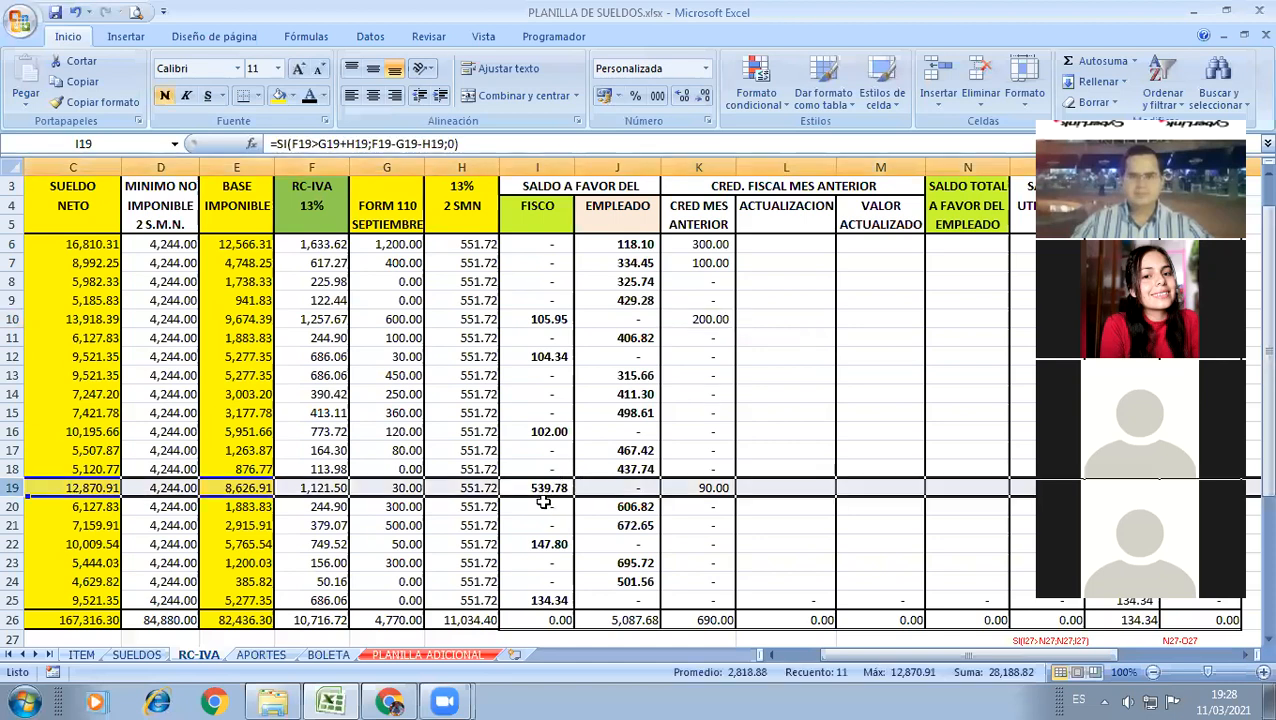
pyautogui.click(690, 485)
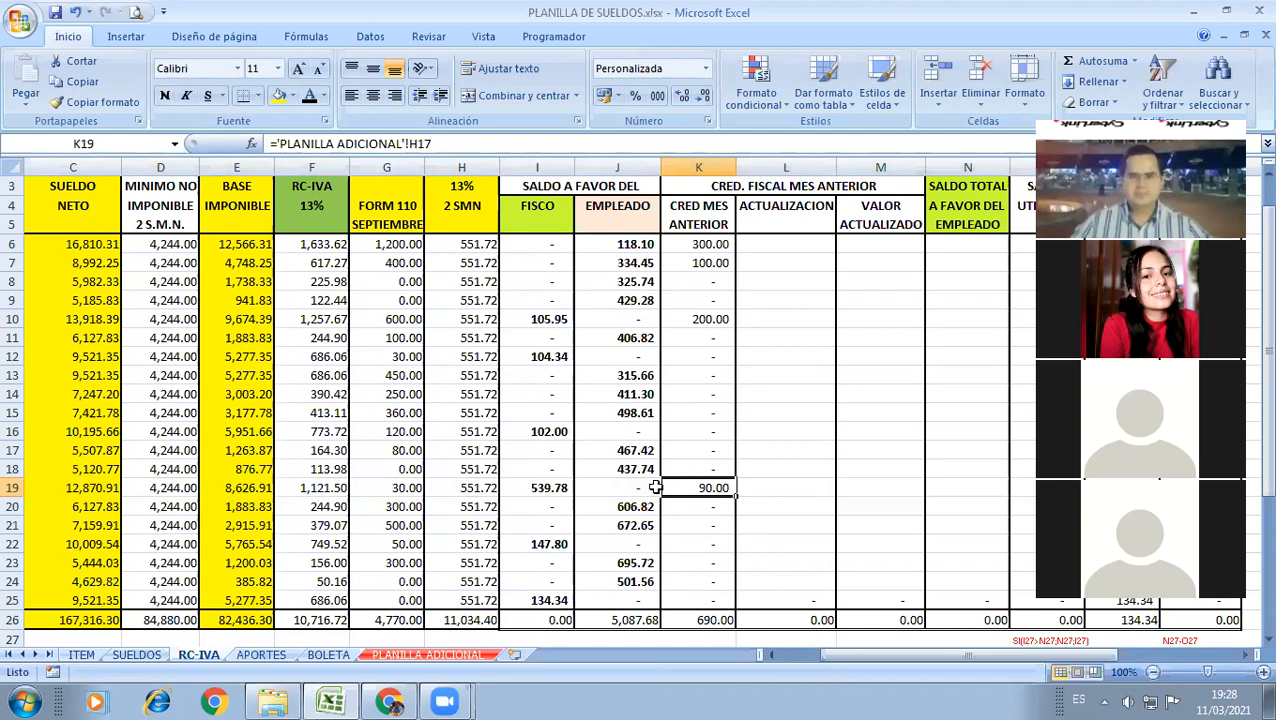
pyautogui.click(522, 491)
pyautogui.click(690, 495)
# Step: Enter the first employee's ACTUALIZACION formula =((C29/C28)-1)*K6 in L6, using the final and initial UFV values and the previous-month credit
pyautogui.press('Right')
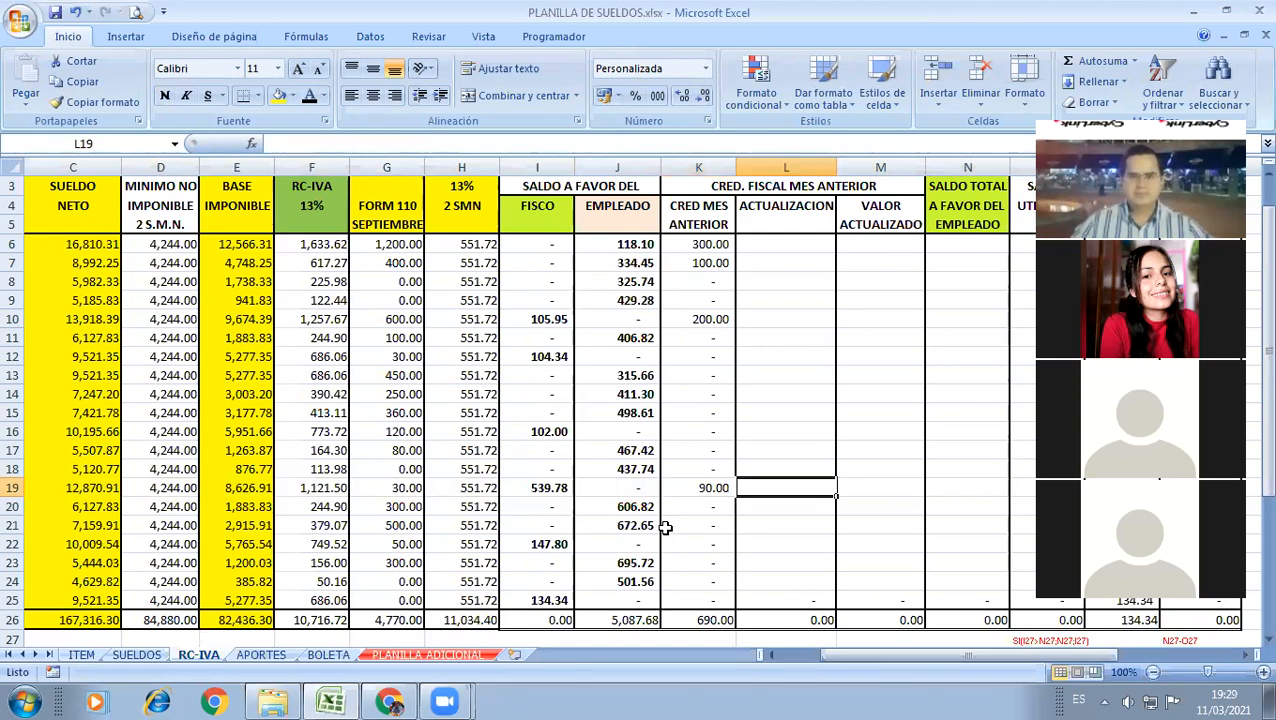
pyautogui.press('Up')
pyautogui.press('Up')
pyautogui.press('Up')
pyautogui.press('Up')
pyautogui.press('Up')
pyautogui.press('Up')
pyautogui.press('Up')
pyautogui.press('Up')
pyautogui.press('Up')
pyautogui.press('Up')
pyautogui.press('Up')
pyautogui.press('Up')
pyautogui.press('Up')
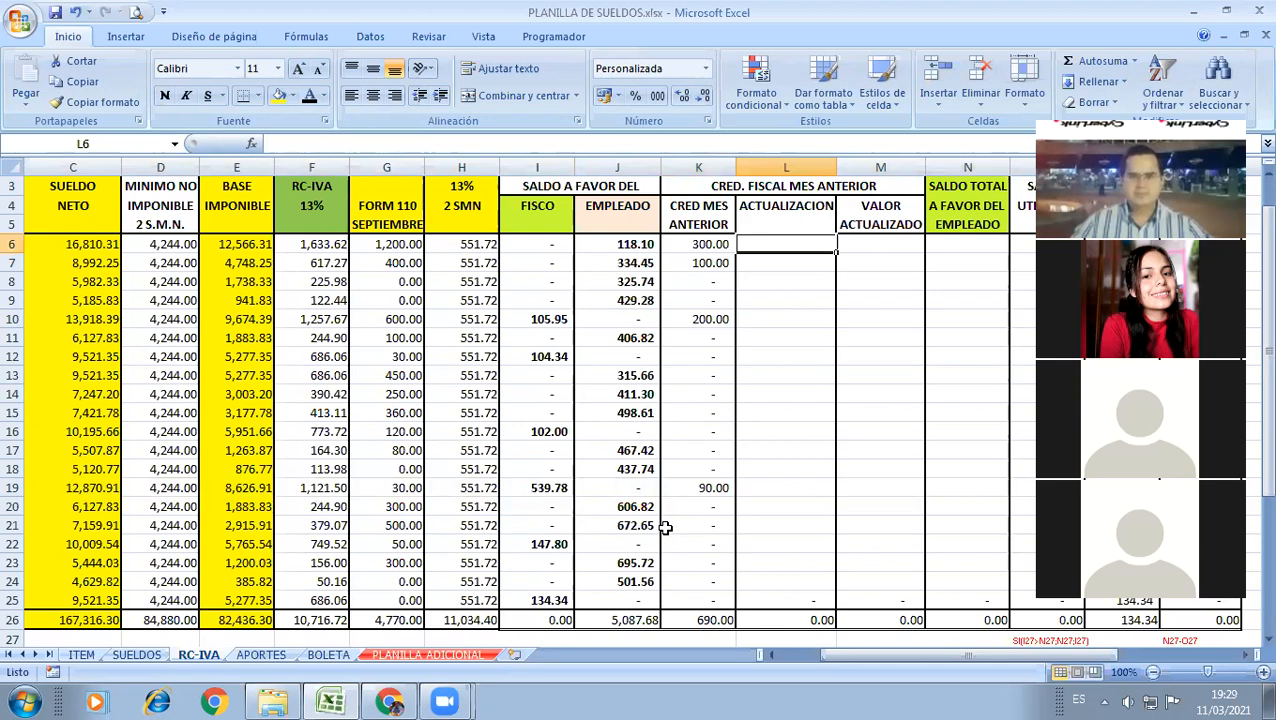
pyautogui.write('=')
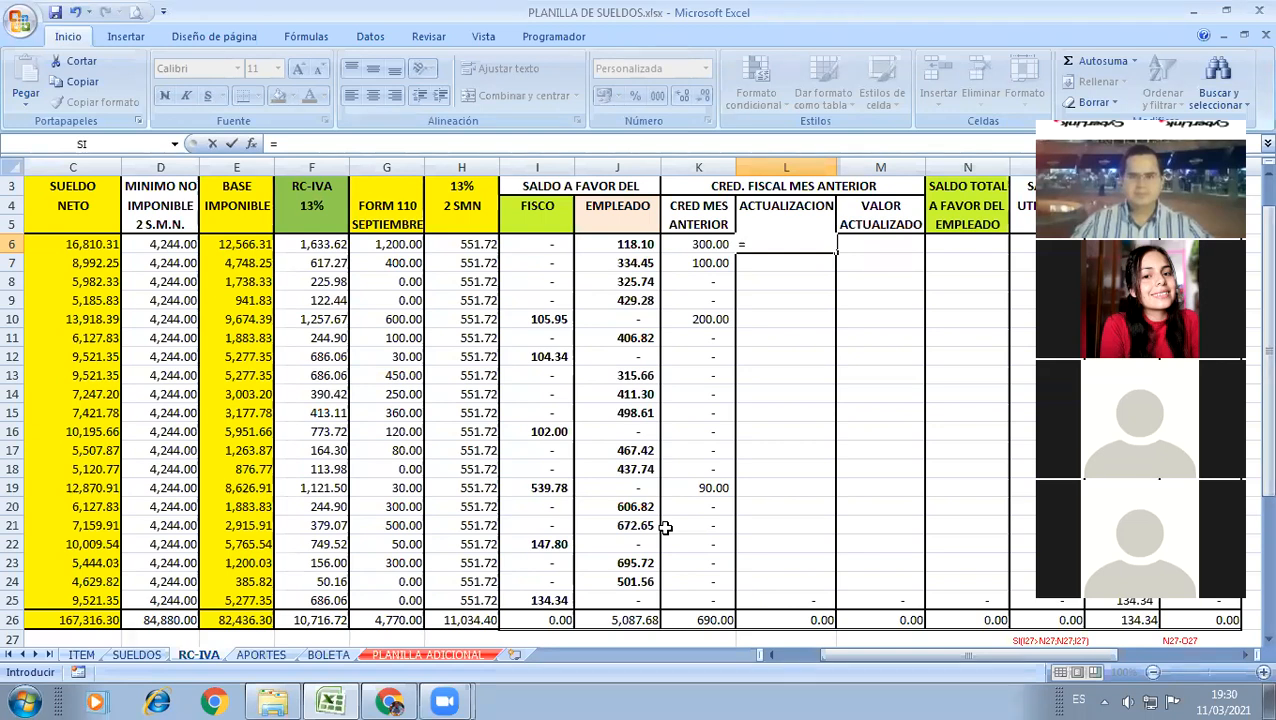
pyautogui.write('((')
pyautogui.click(769, 654)
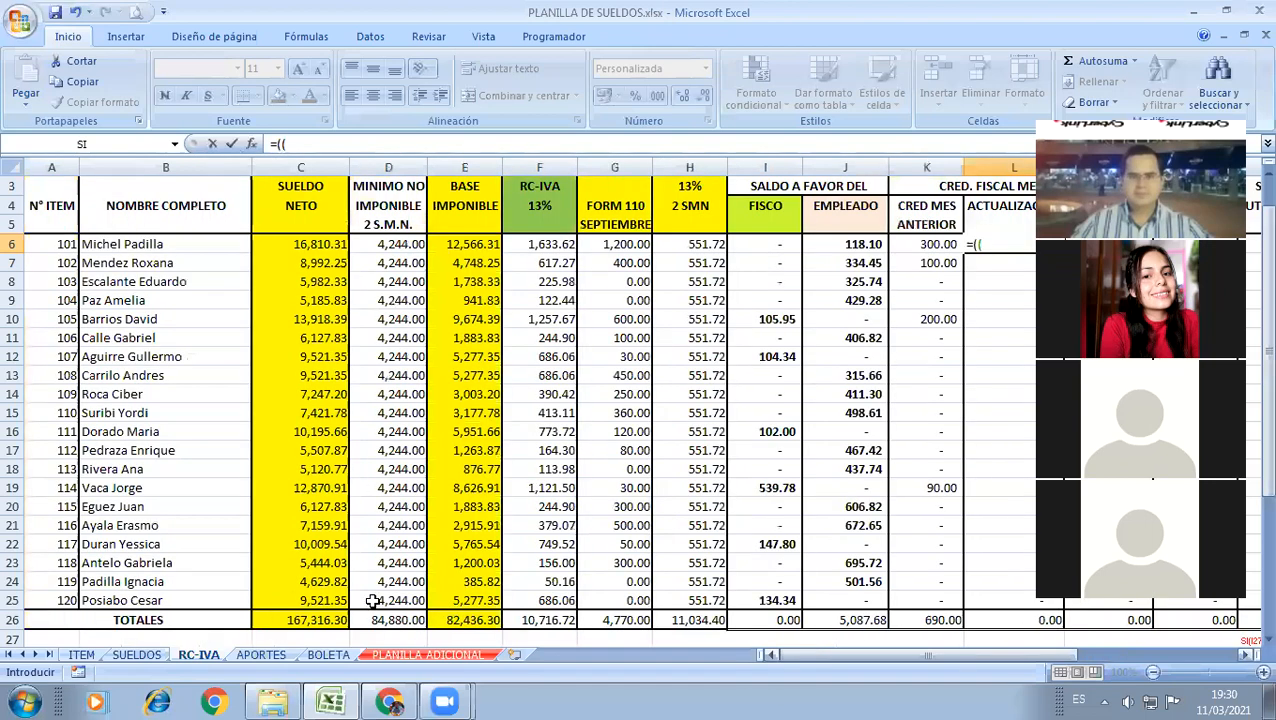
pyautogui.scroll(-4, 372, 600)
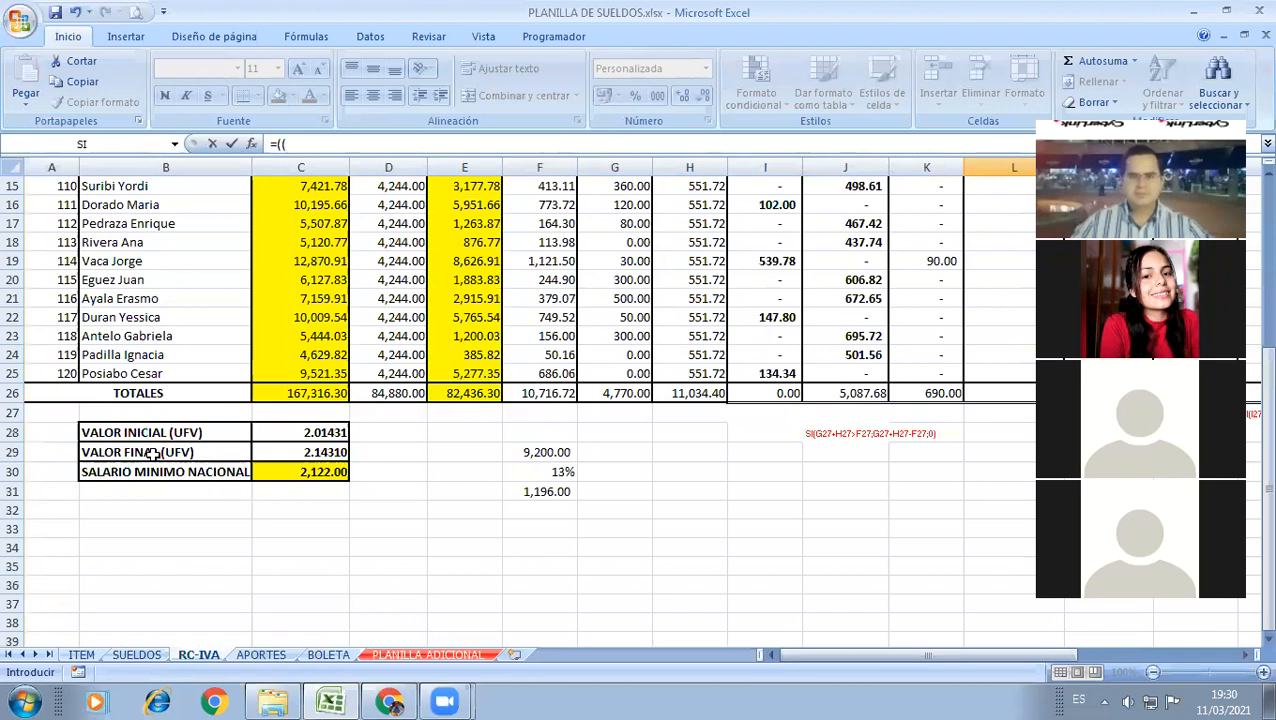
pyautogui.click(277, 452)
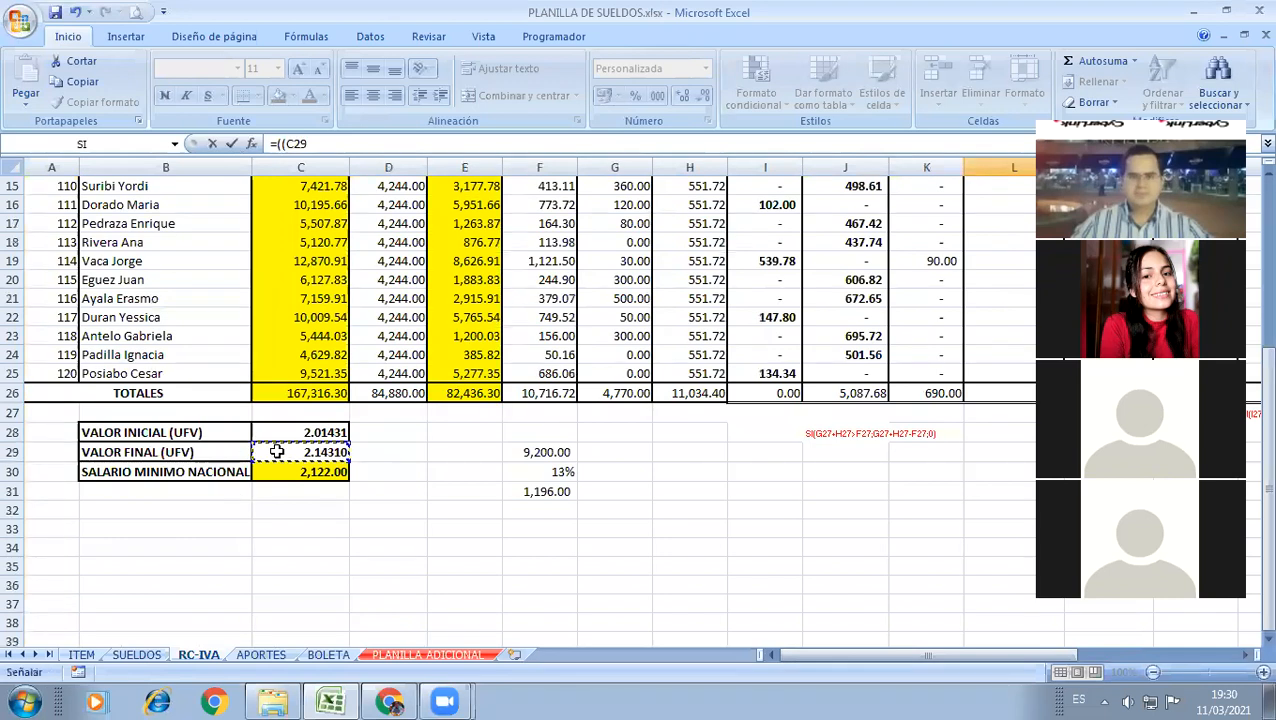
pyautogui.write('/')
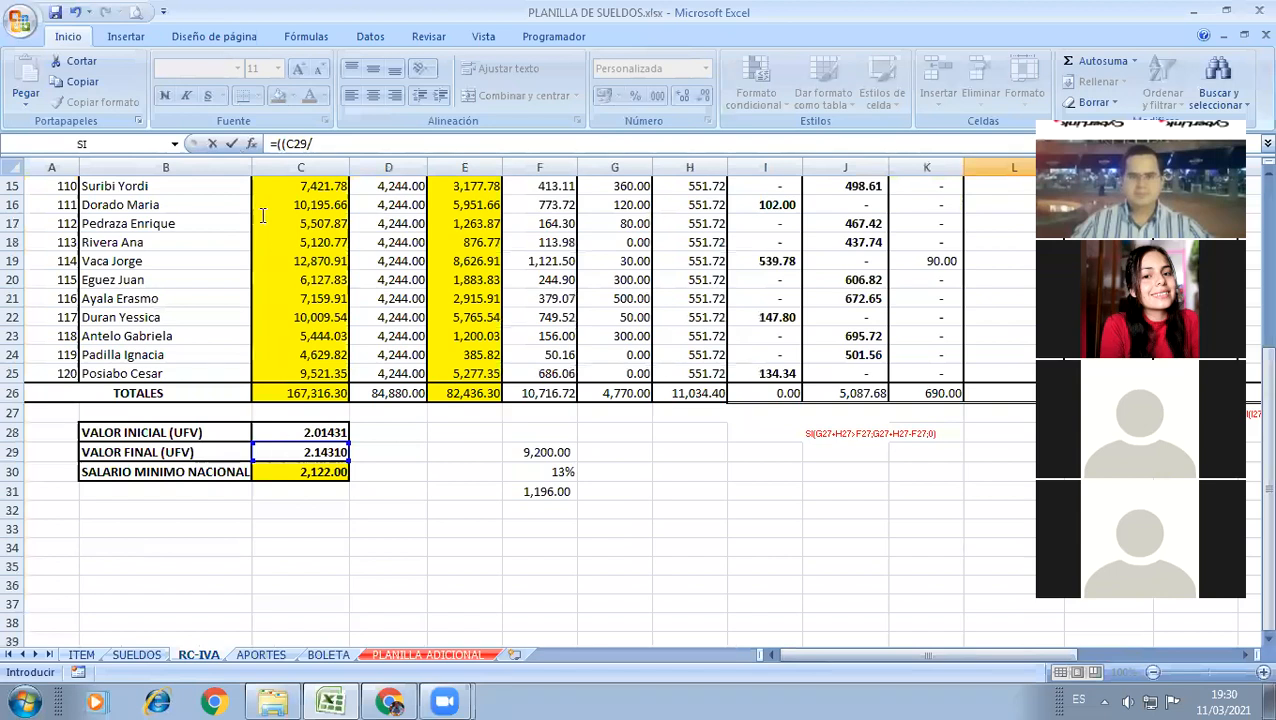
pyautogui.click(287, 429)
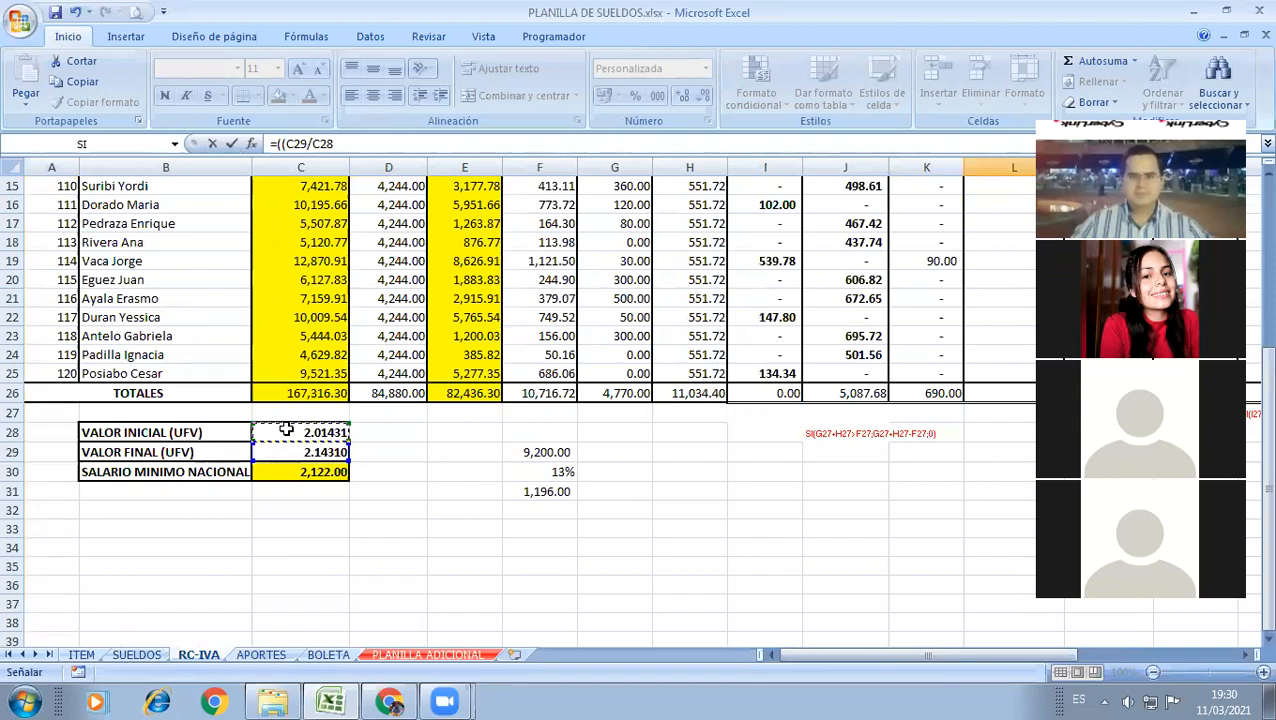
pyautogui.click(1246, 656)
pyautogui.scroll(5, 731, 468)
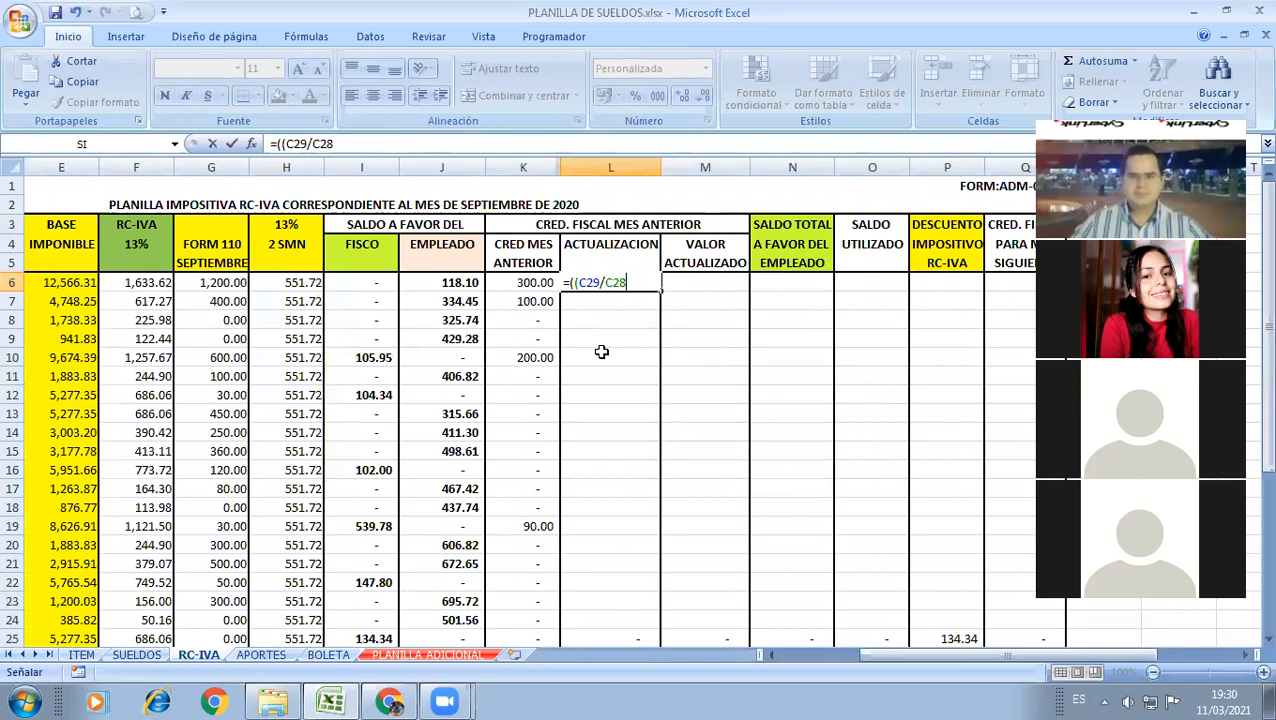
pyautogui.write(')-1')
pyautogui.write(')*')
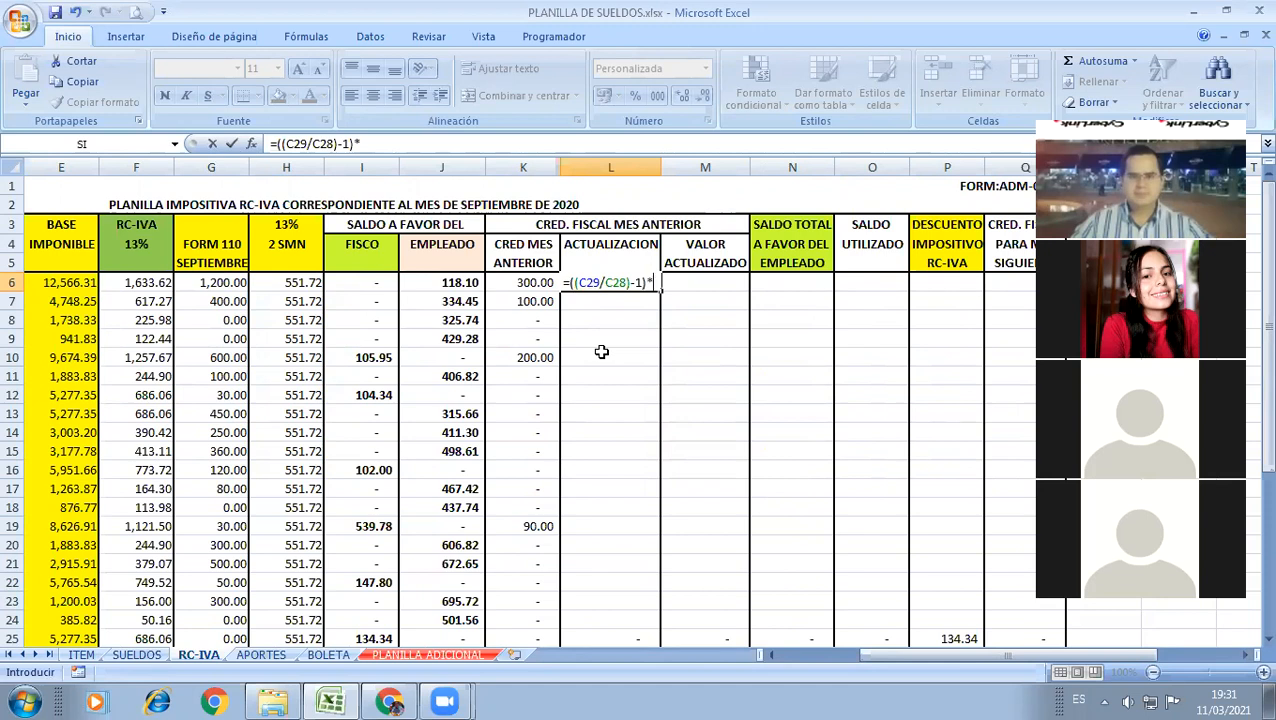
pyautogui.click(503, 282)
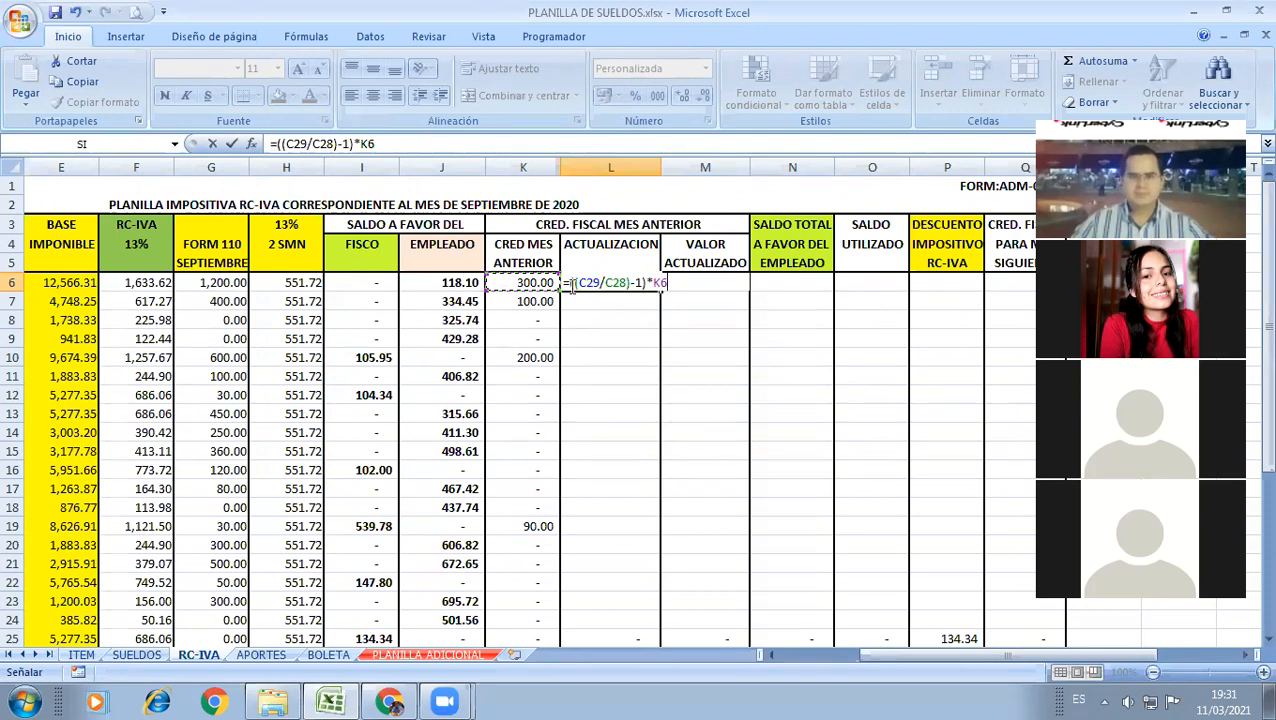
# Step: Make the UFV references in the L6 formula absolute, as =(($C$29/$C$28)-1)*K6
pyautogui.press('F2')
pyautogui.press('F4')
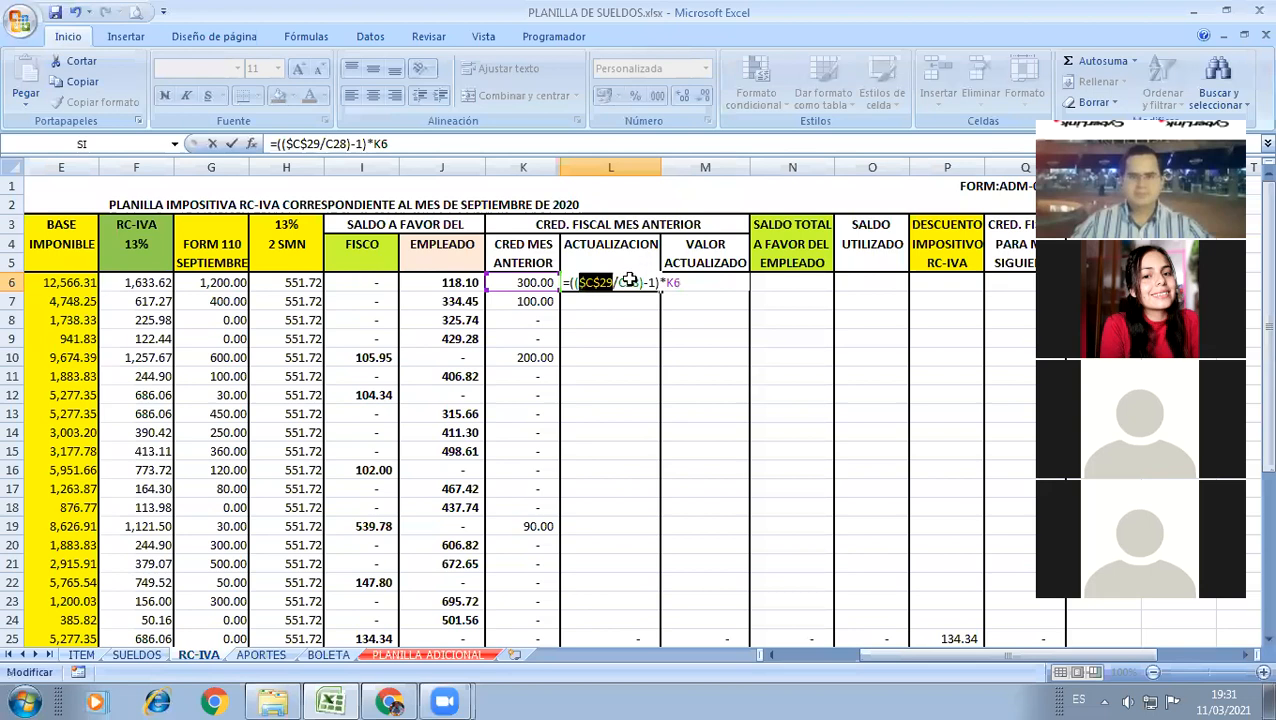
pyautogui.press('F4')
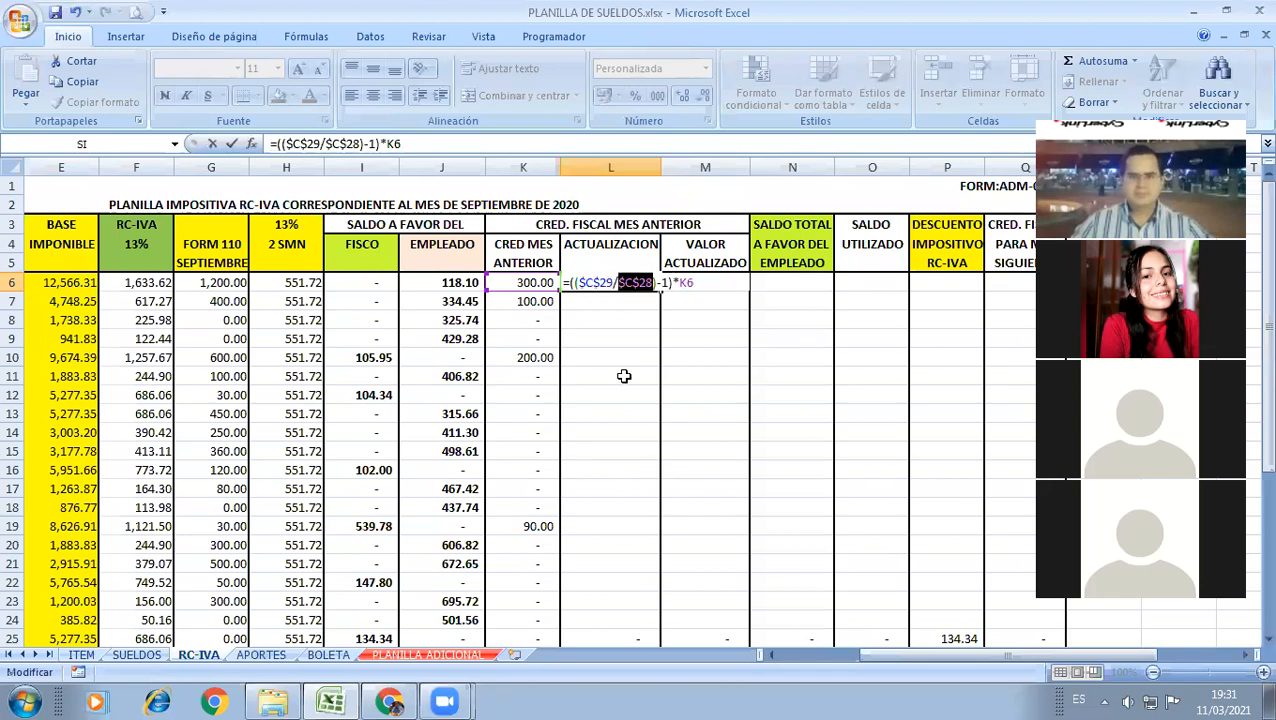
pyautogui.press('Return')
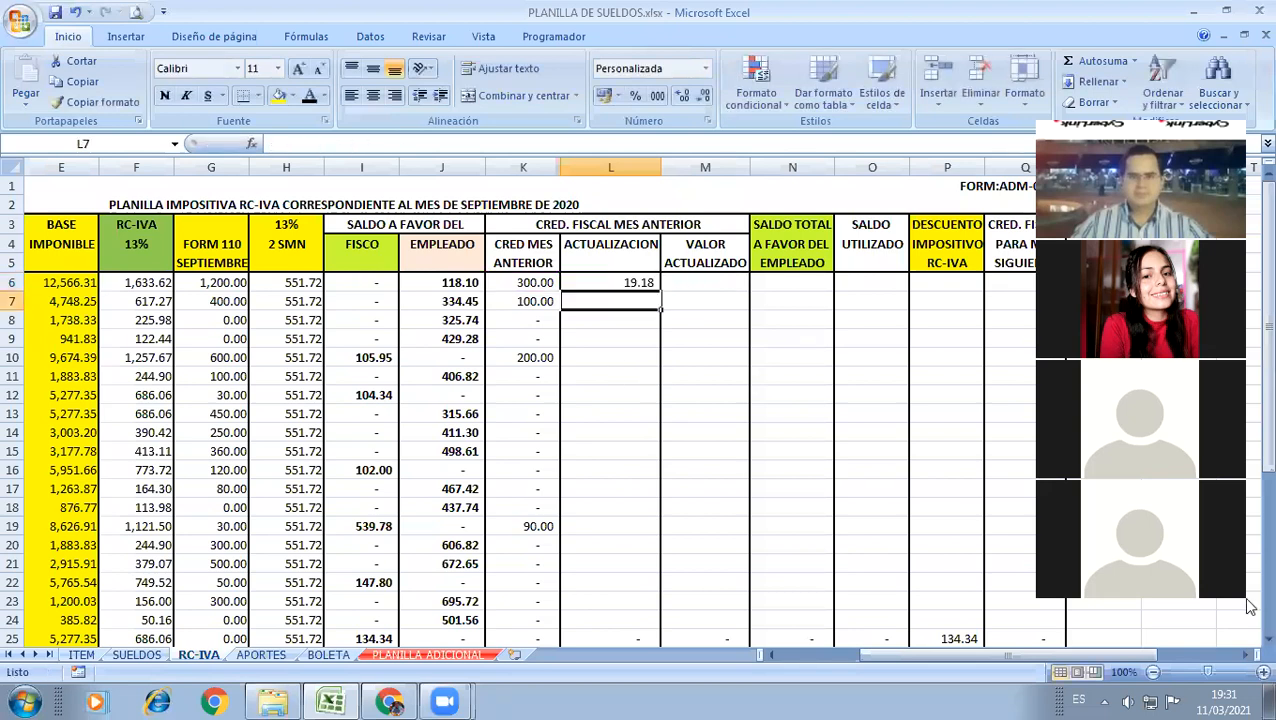
# Step: Copy the ACTUALIZACION formula from L6 down the employee rows to L25
pyautogui.click(1249, 649)
pyautogui.click(1249, 649)
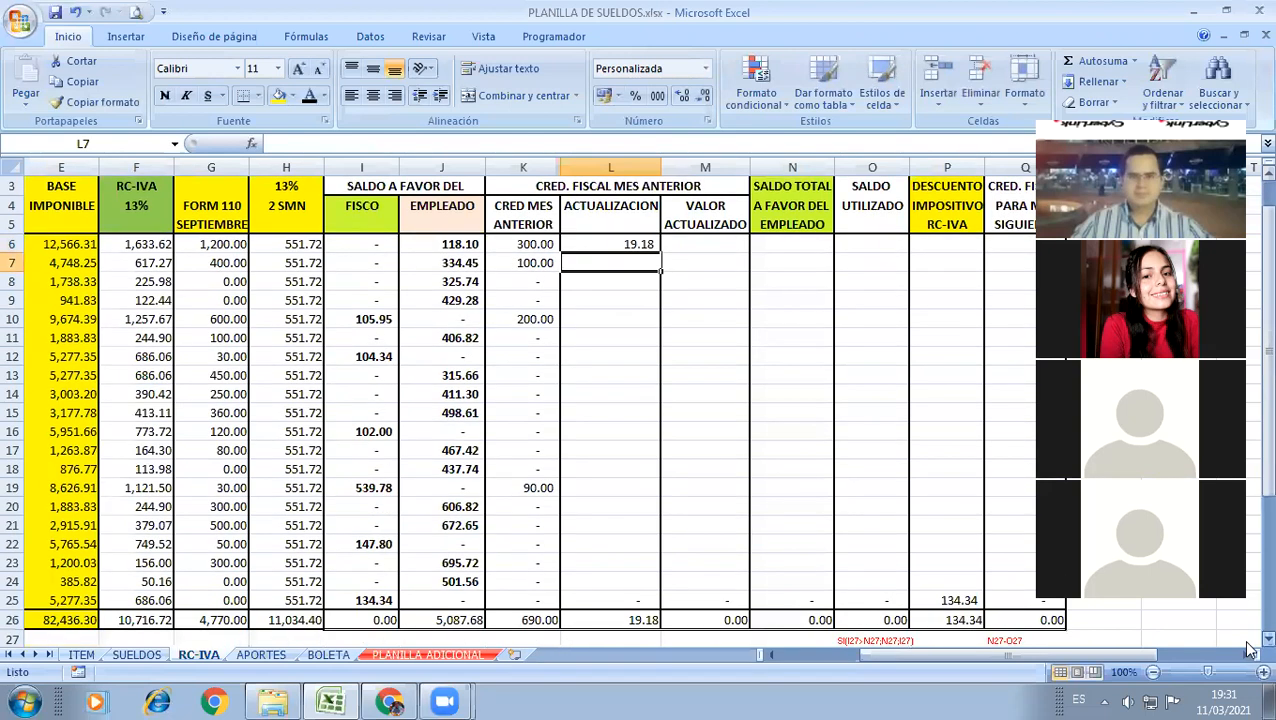
pyautogui.click(655, 250)
pyautogui.moveTo(660, 253); pyautogui.dragTo(636, 605)
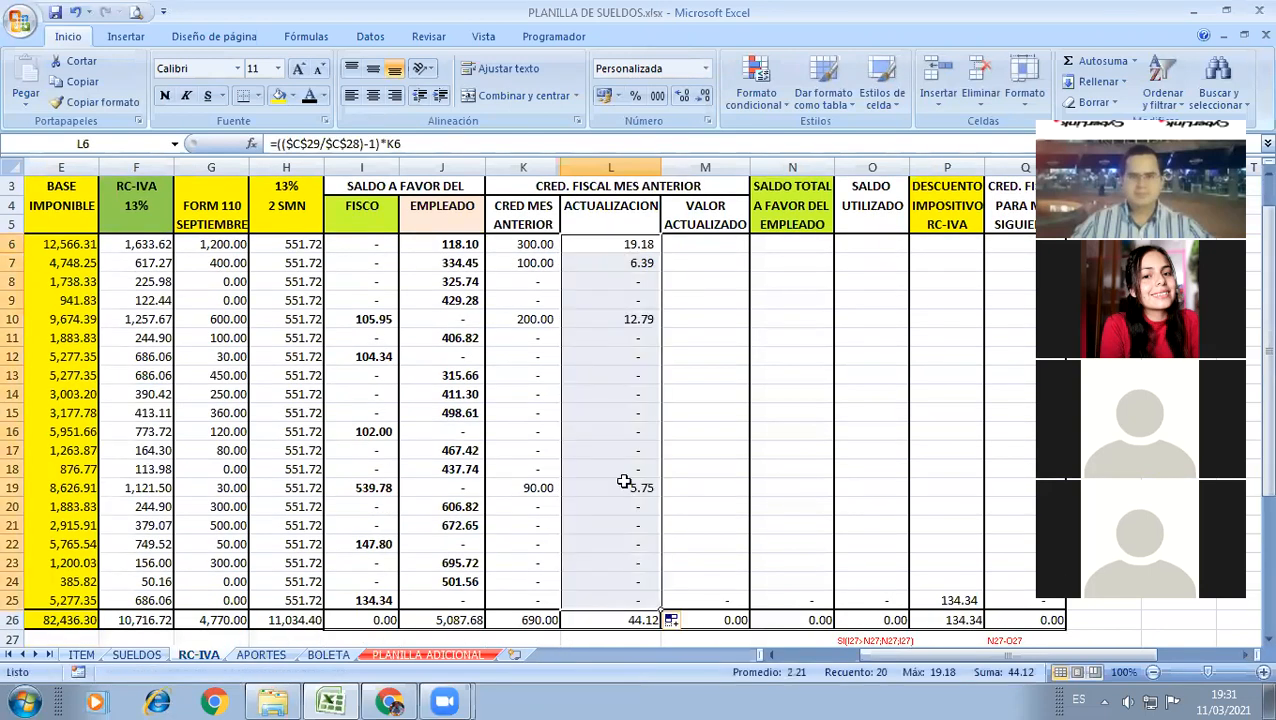
pyautogui.click(628, 406)
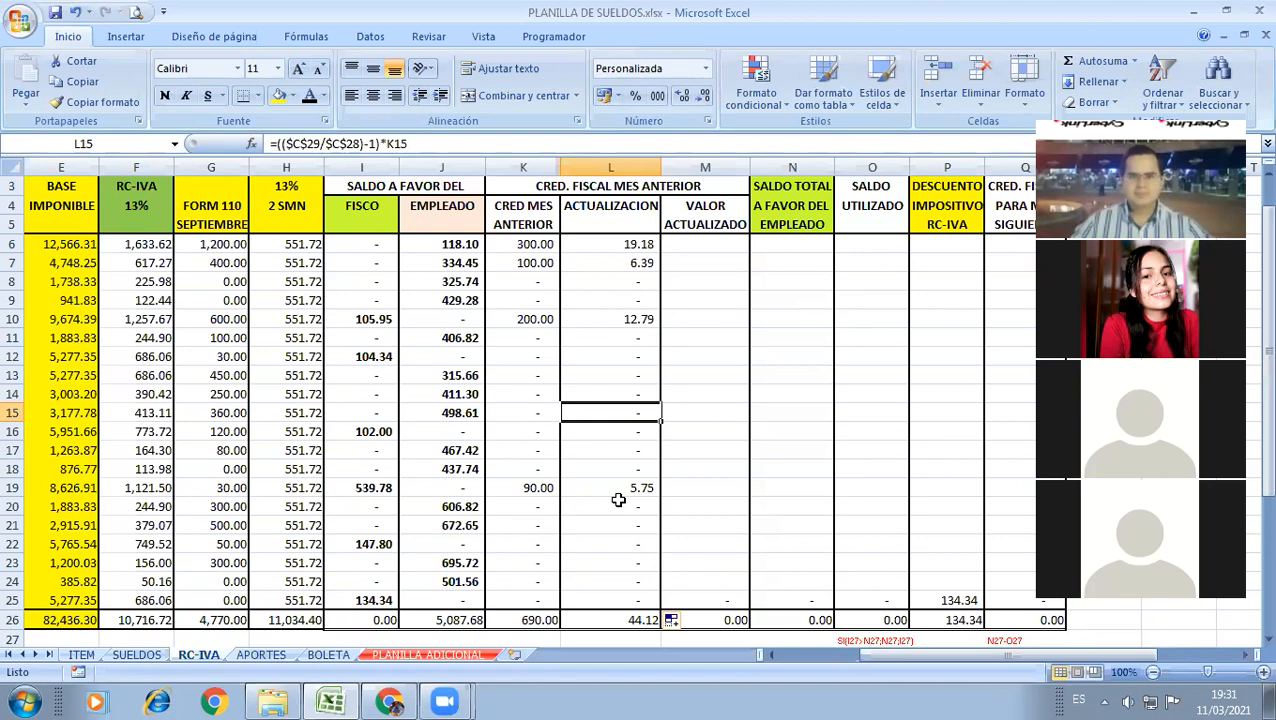
# Step: Fill the SALDO CRED. FISCAL MES ANTERIOR column H of the PLANILLA ADICIONAL sheet with yellow
pyautogui.click(447, 654)
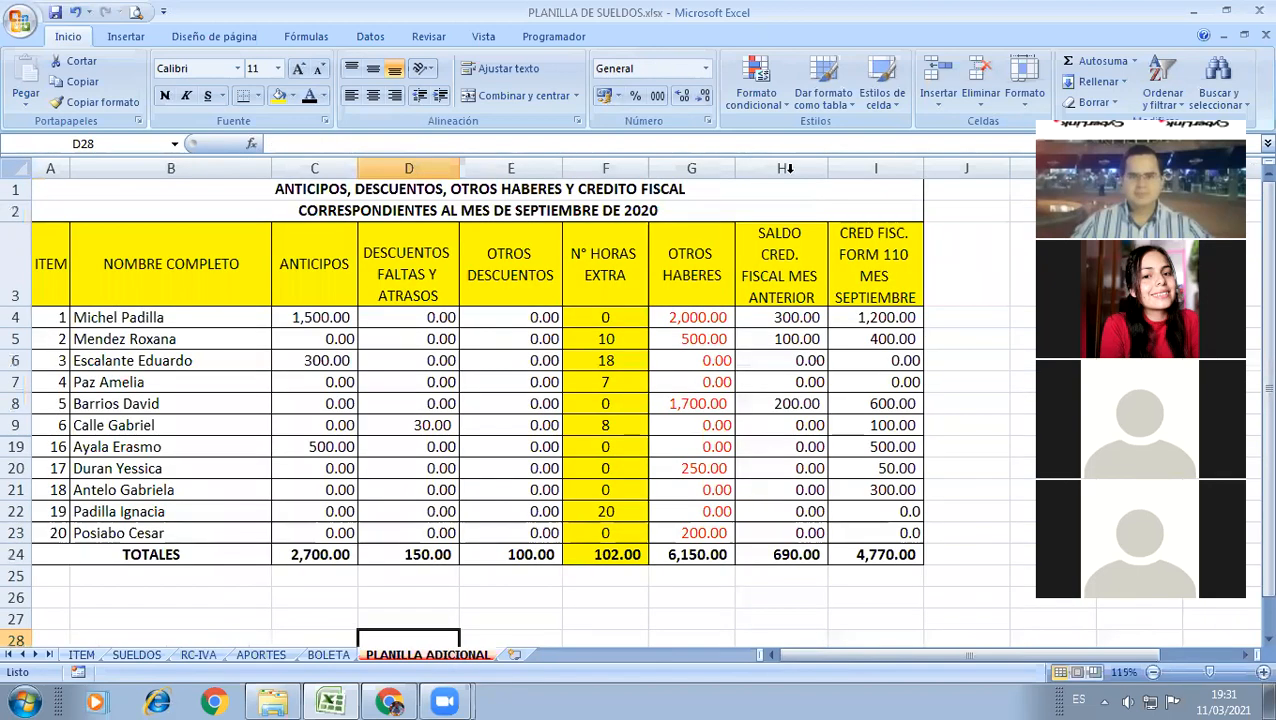
pyautogui.click(786, 168)
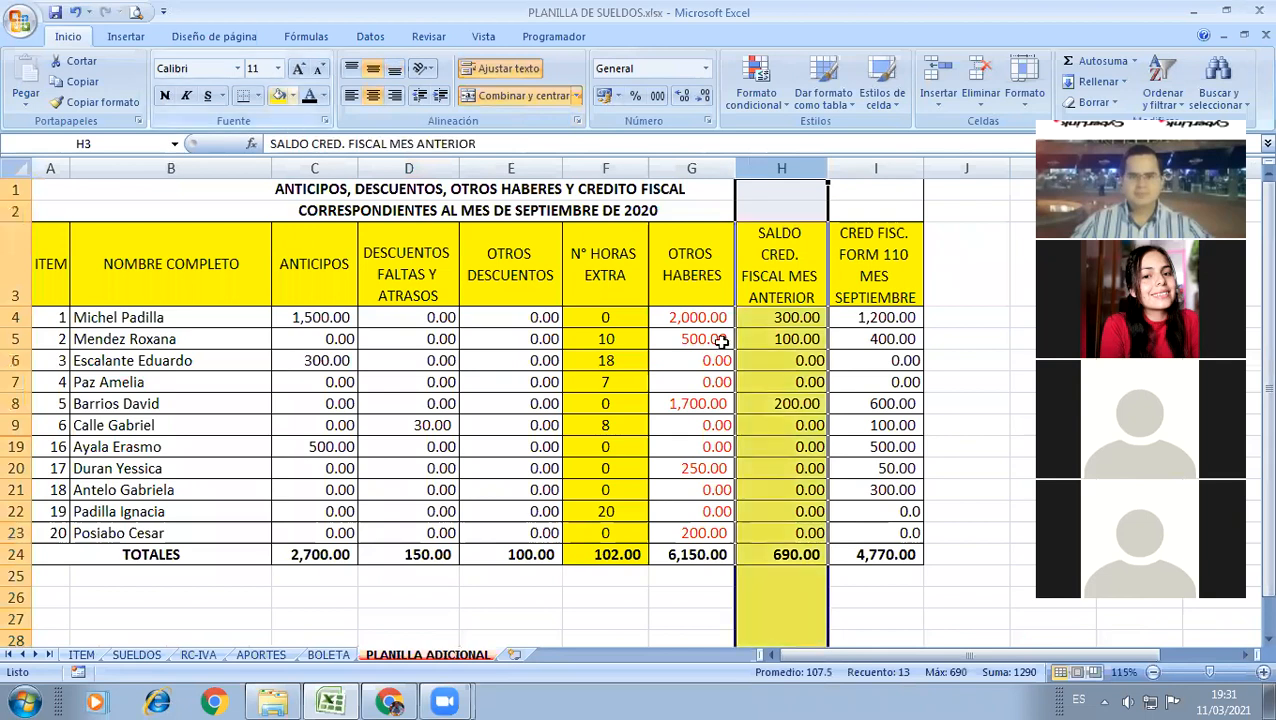
pyautogui.click(768, 424)
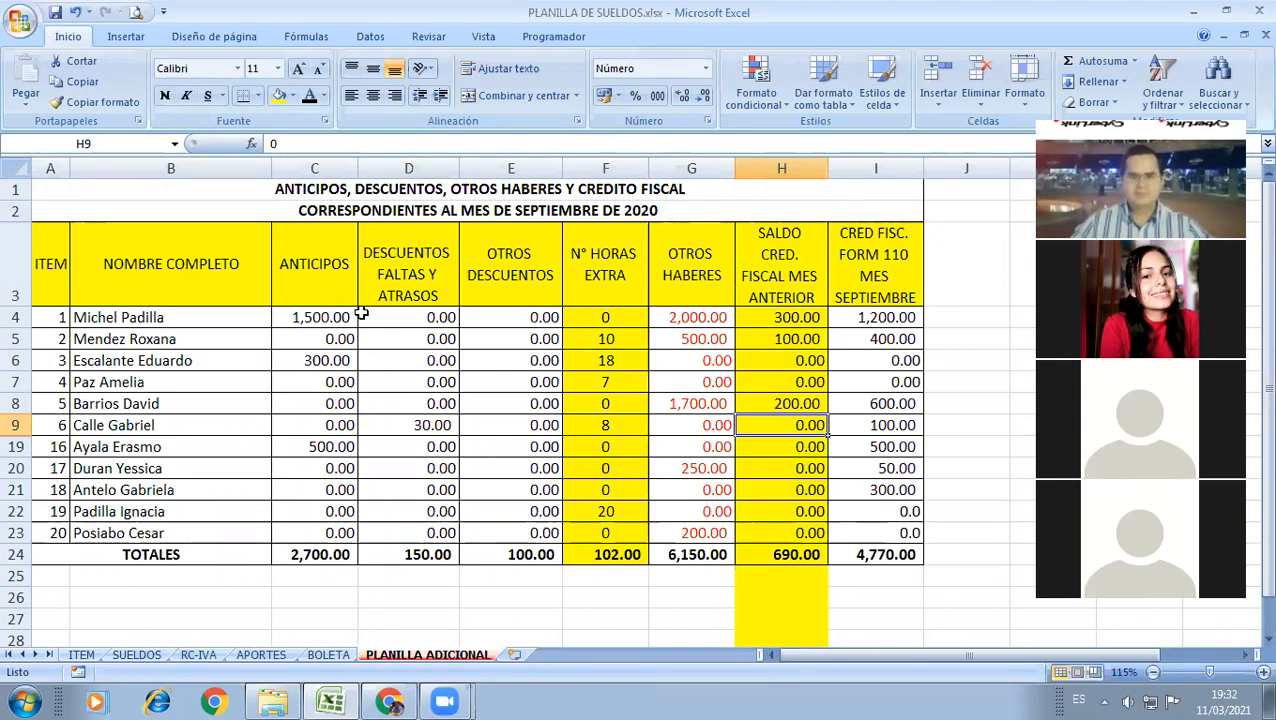
# Step: Review the PLANILLA ADICIONAL data for advances, discounts, other earnings, previous-month credit balance and Form 110 credit
pyautogui.moveTo(312, 317); pyautogui.dragTo(318, 388)
pyautogui.moveTo(395, 440); pyautogui.dragTo(420, 317)
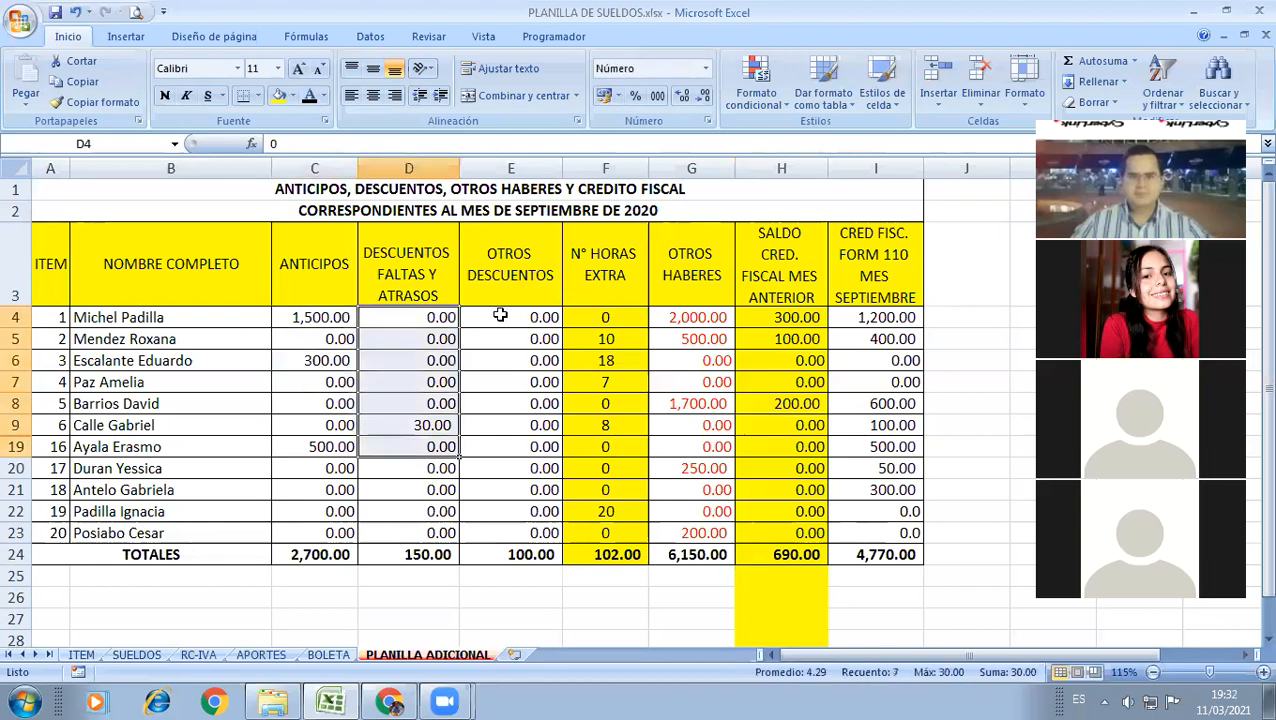
pyautogui.moveTo(500, 316); pyautogui.dragTo(507, 448)
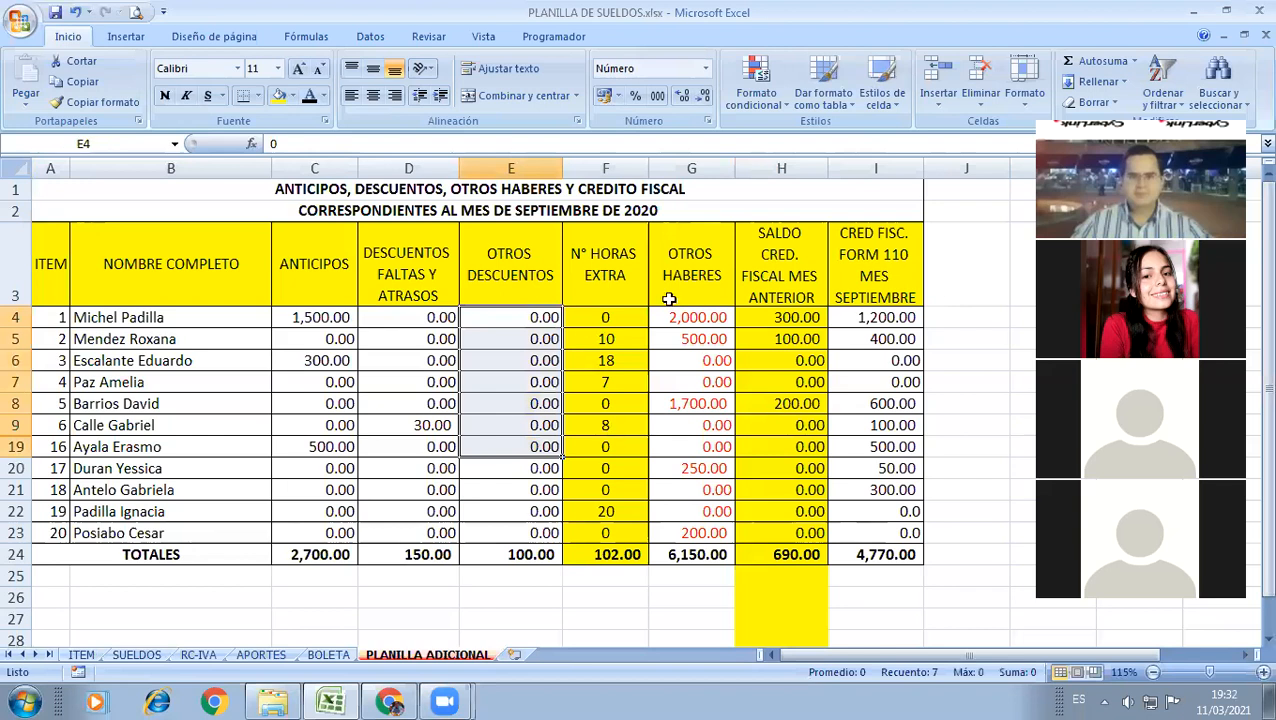
pyautogui.moveTo(691, 290); pyautogui.dragTo(697, 452)
pyautogui.moveTo(775, 312); pyautogui.dragTo(798, 505)
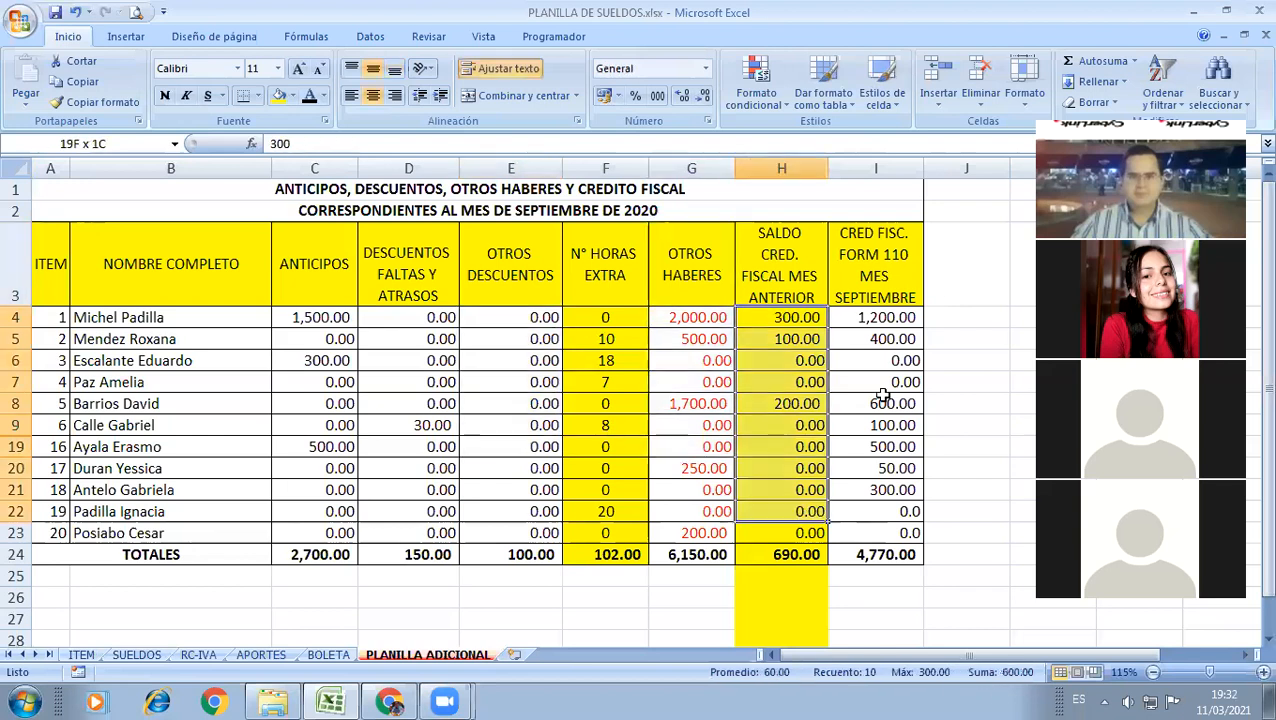
pyautogui.moveTo(875, 317); pyautogui.dragTo(875, 515)
pyautogui.click(876, 597)
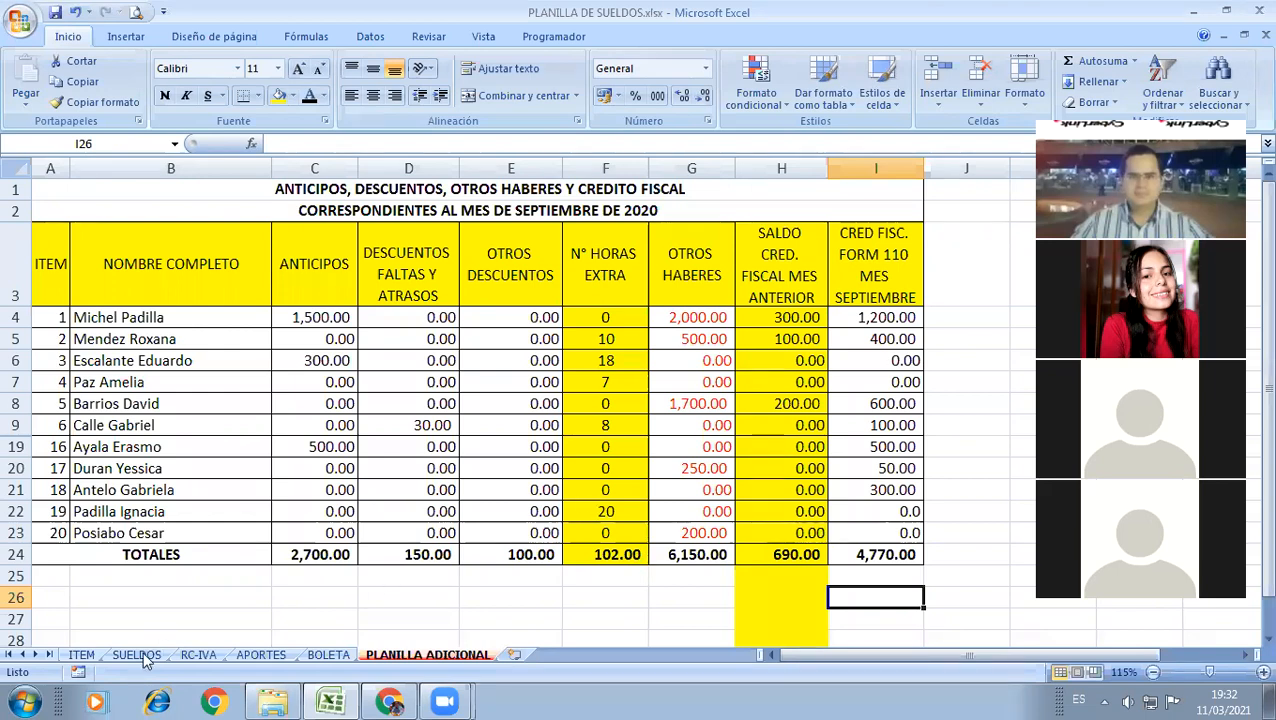
# Step: Enter the first employee's VALOR ACTUALIZADO formula =K6+L6 in M6 of the RC-IVA sheet
pyautogui.click(205, 657)
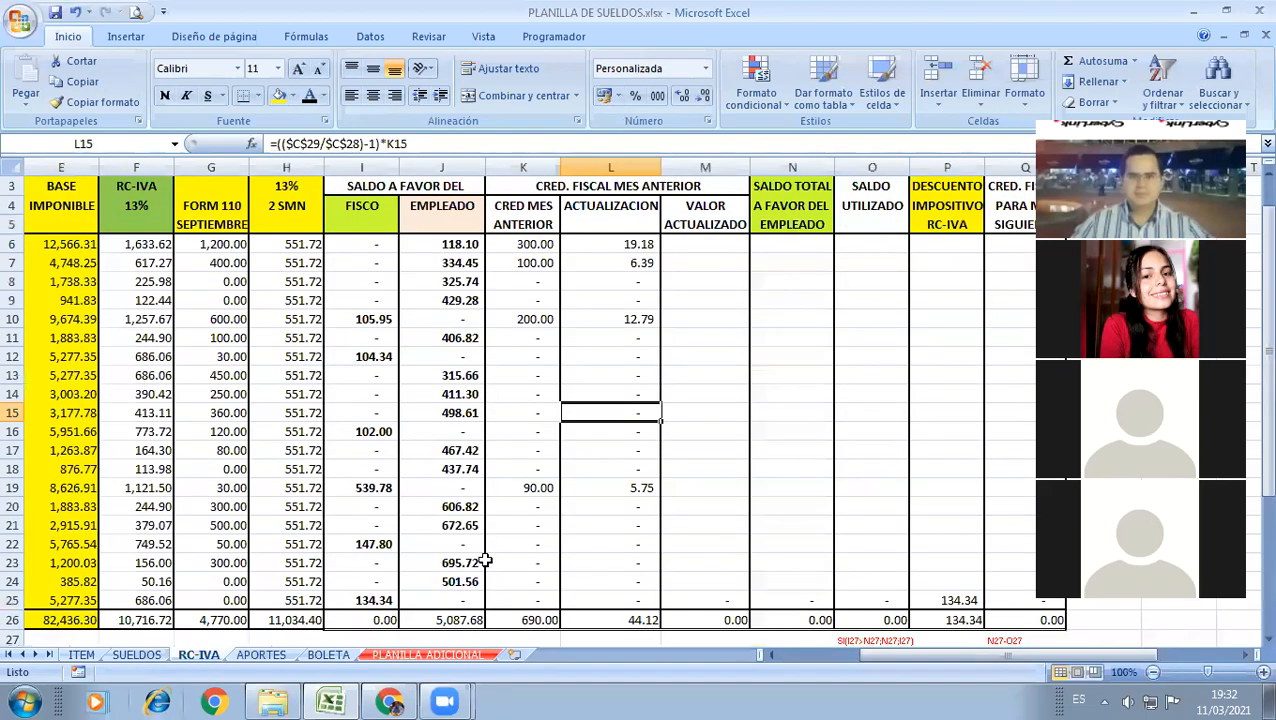
pyautogui.click(698, 254)
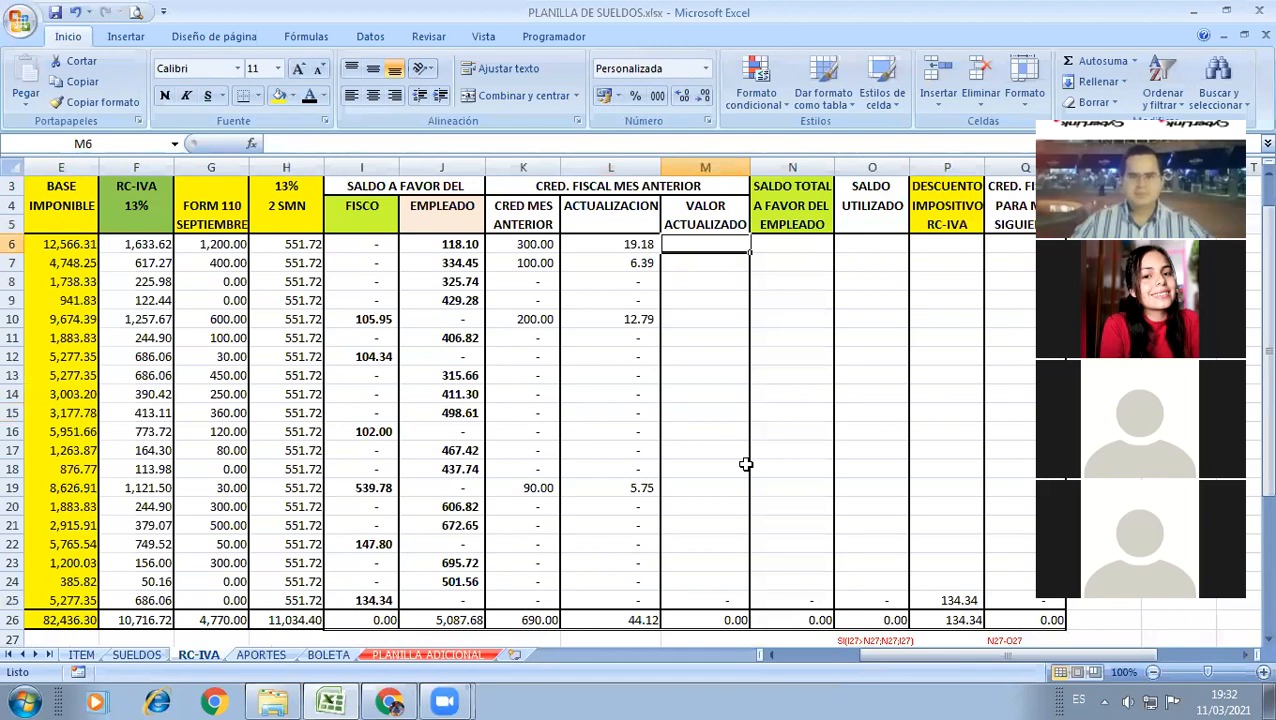
pyautogui.write('=')
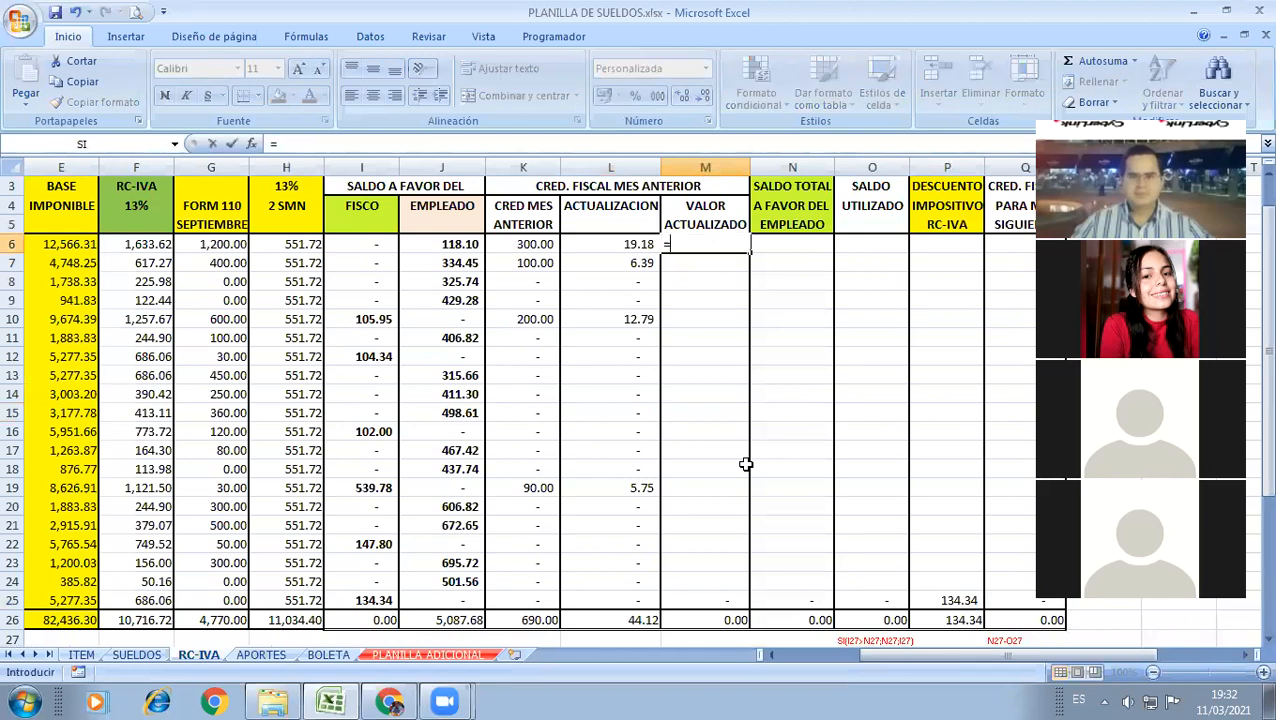
pyautogui.click(508, 246)
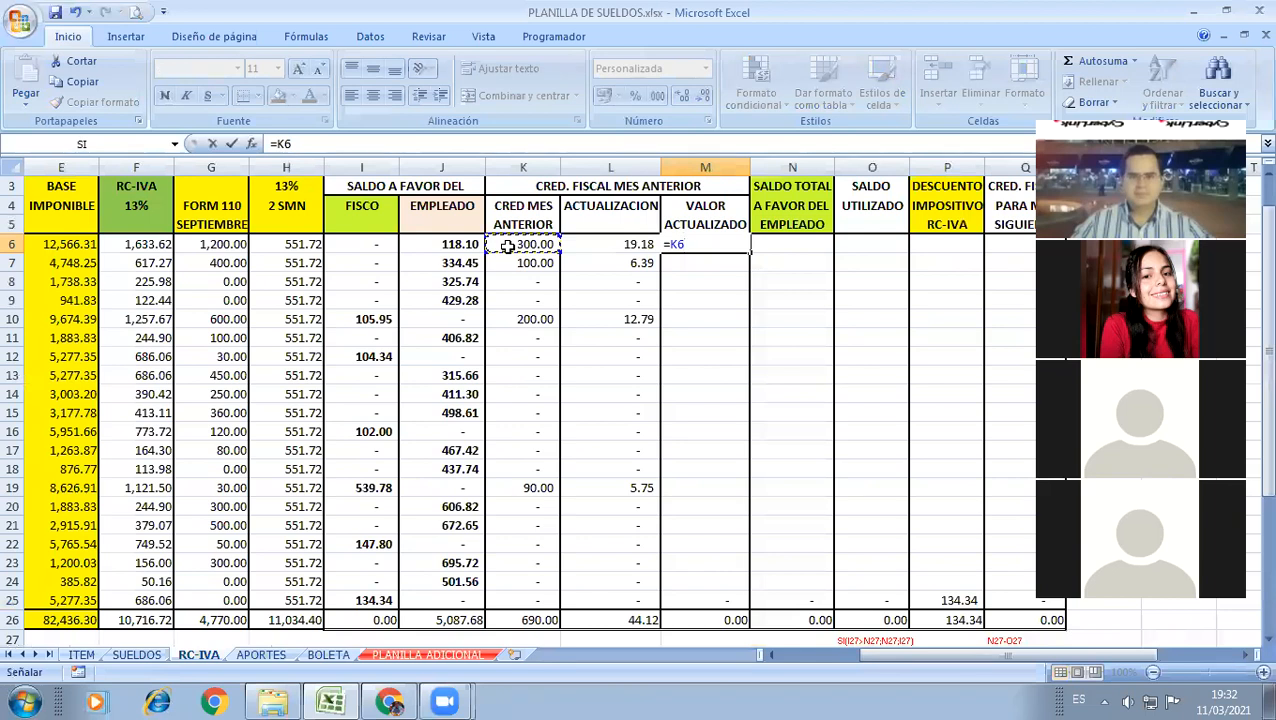
pyautogui.write('+')
pyautogui.click(597, 245)
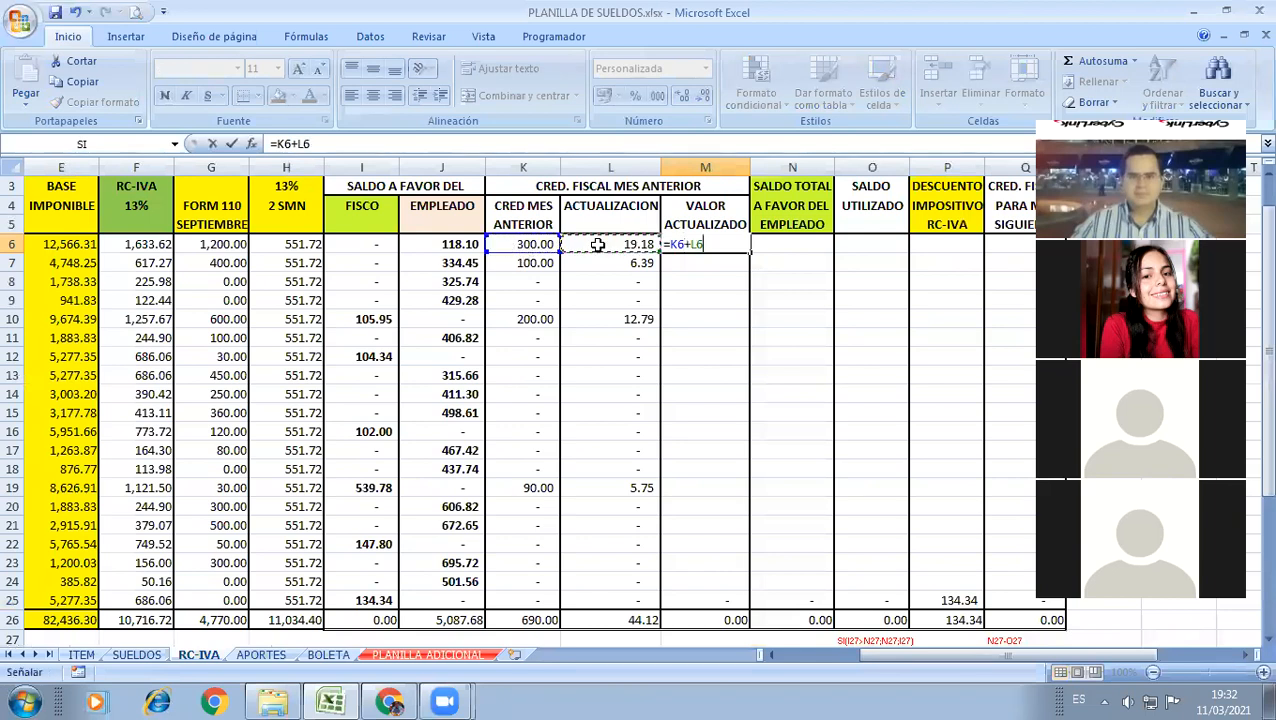
pyautogui.hotkey('ctrl', 'Return')
# Step: Add AITB in L5 beneath the ACTUALIZACION heading
pyautogui.press('Left')
pyautogui.press('Up')
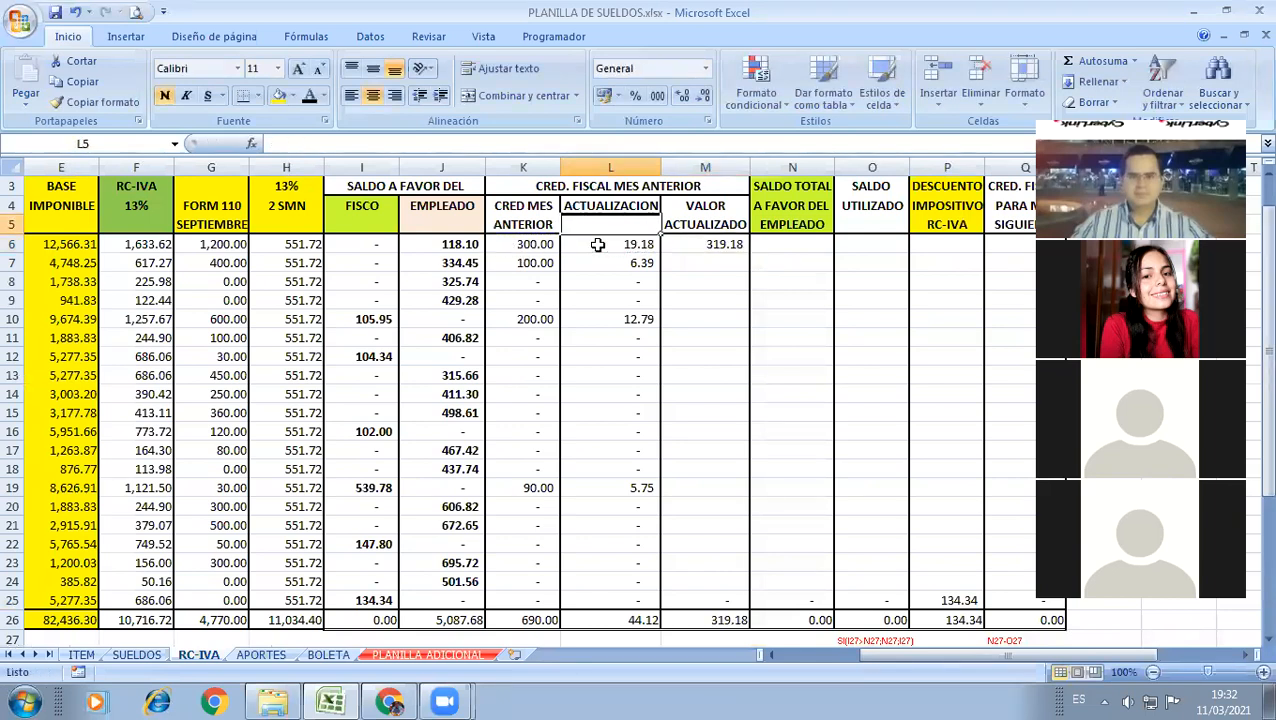
pyautogui.write('AlTB')
pyautogui.press('Return')
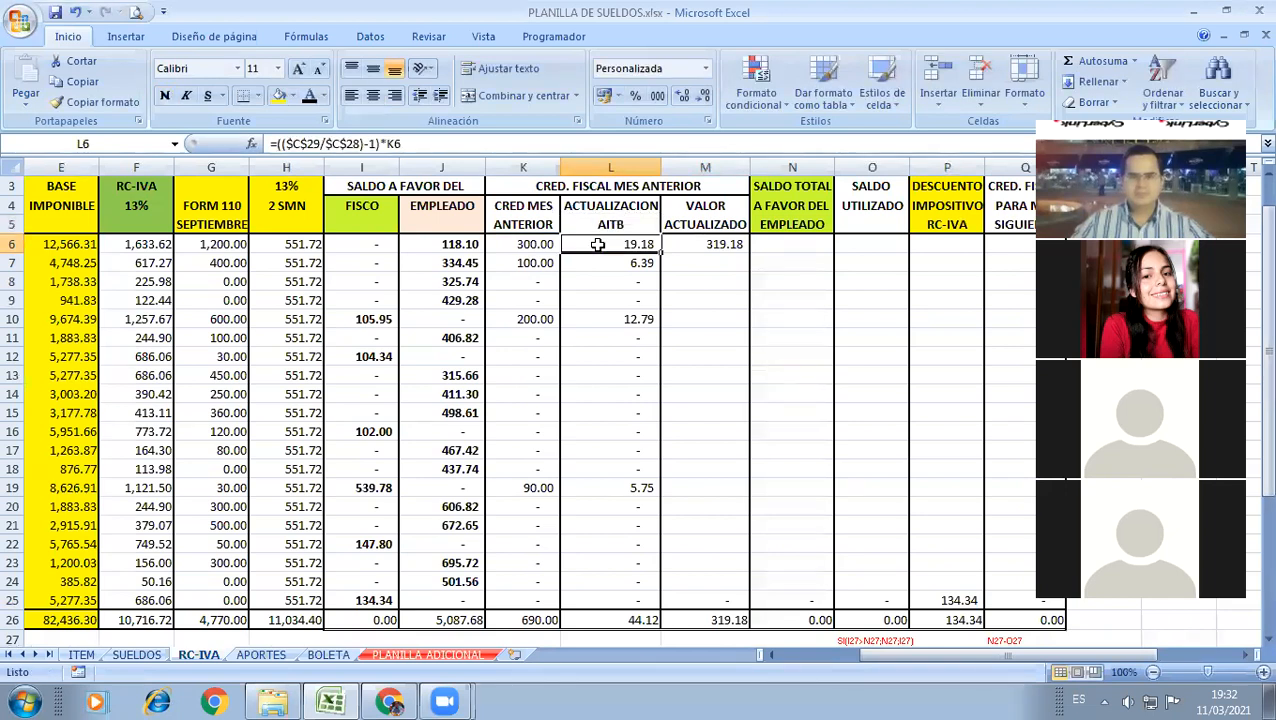
# Step: Check the VALOR ACTUALIZADO formula in M6 and copy it down the employee rows to M24
pyautogui.press('Right')
pyautogui.press('F2')
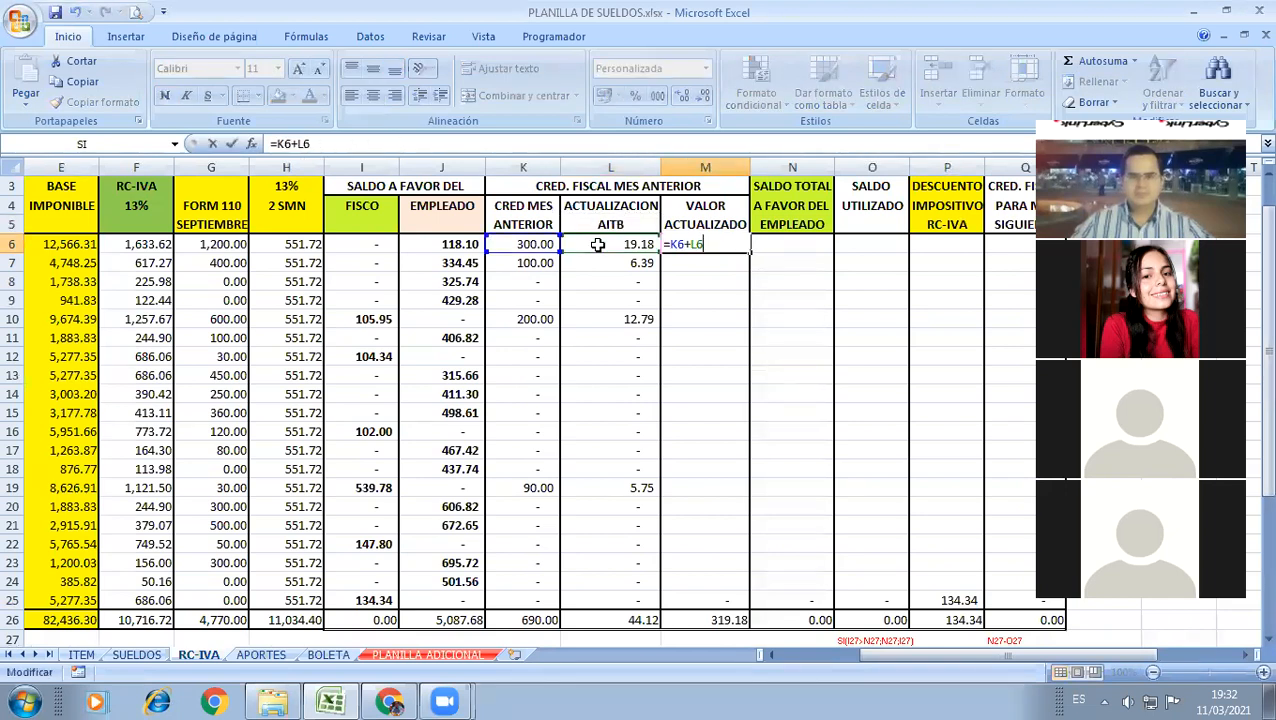
pyautogui.press('Escape')
pyautogui.press('Left')
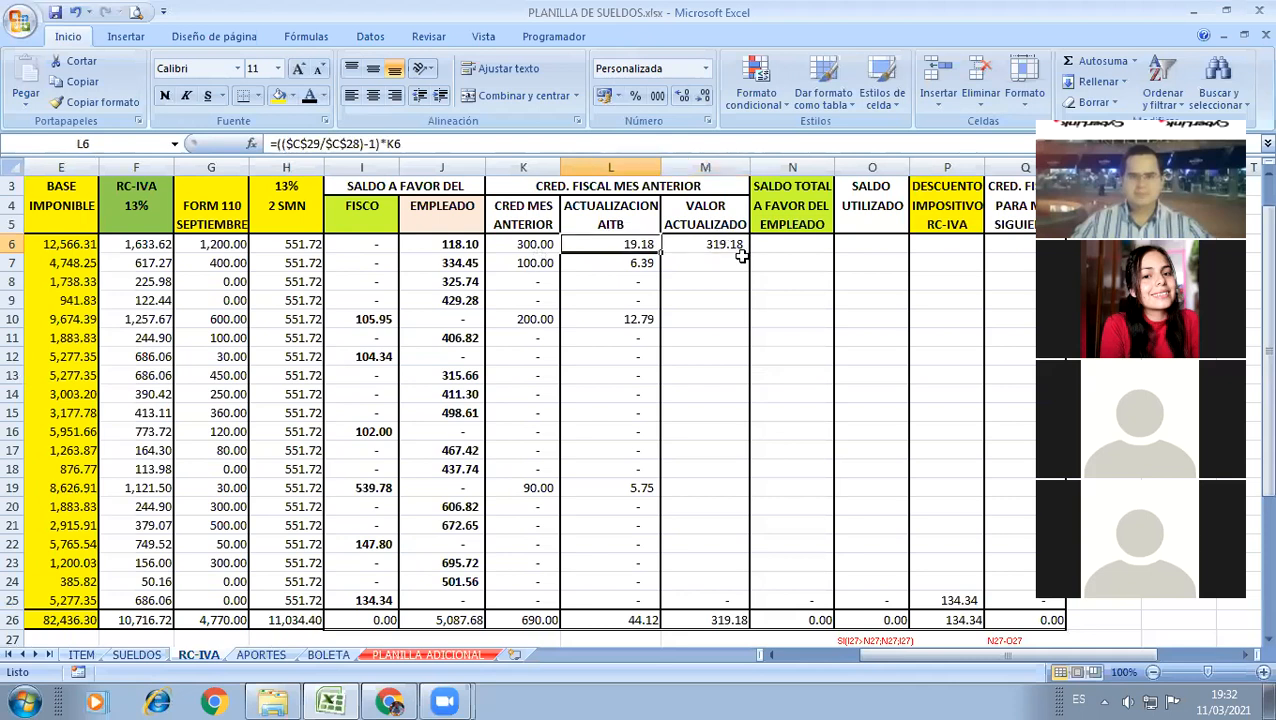
pyautogui.press('Right')
pyautogui.moveTo(749, 253); pyautogui.dragTo(712, 421)
pyautogui.doubleClick(749, 253)
pyautogui.click(712, 357)
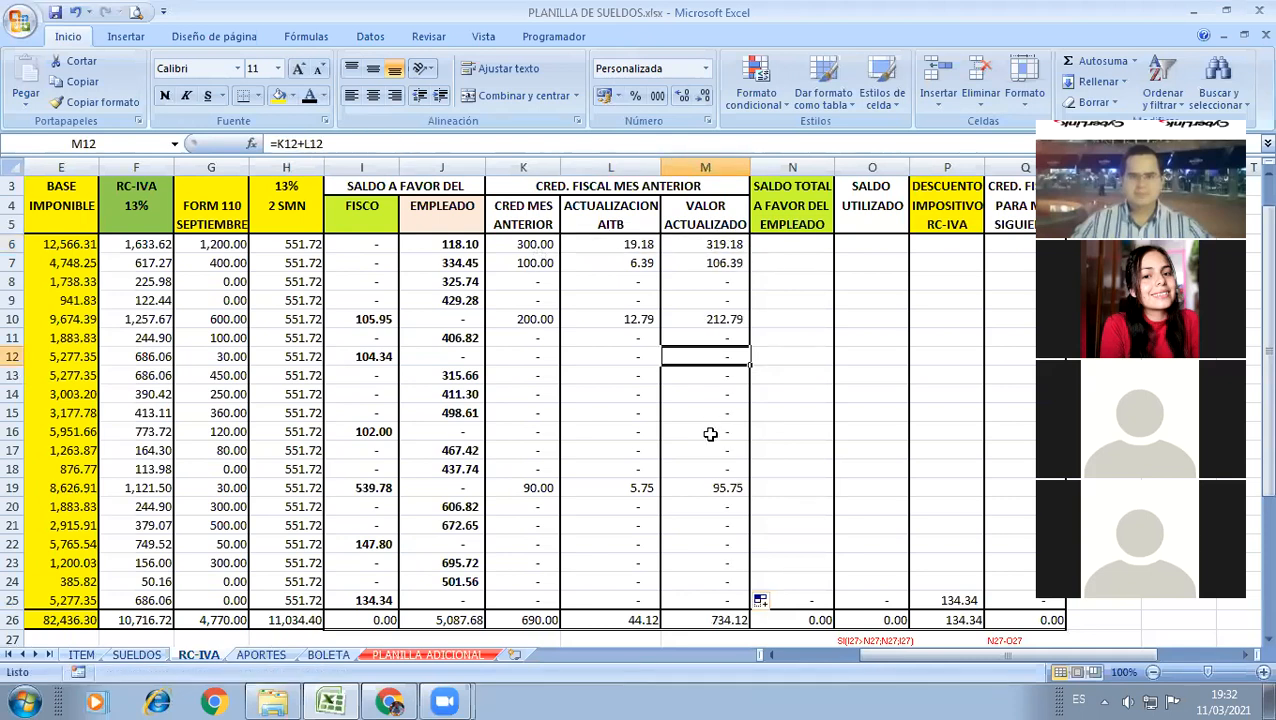
# Step: Check the SALDO TOTAL A FAVOR DEL EMPLEADO formula in N25 and try a yellow fill on J6:J26 and M6:M26
pyautogui.click(781, 601)
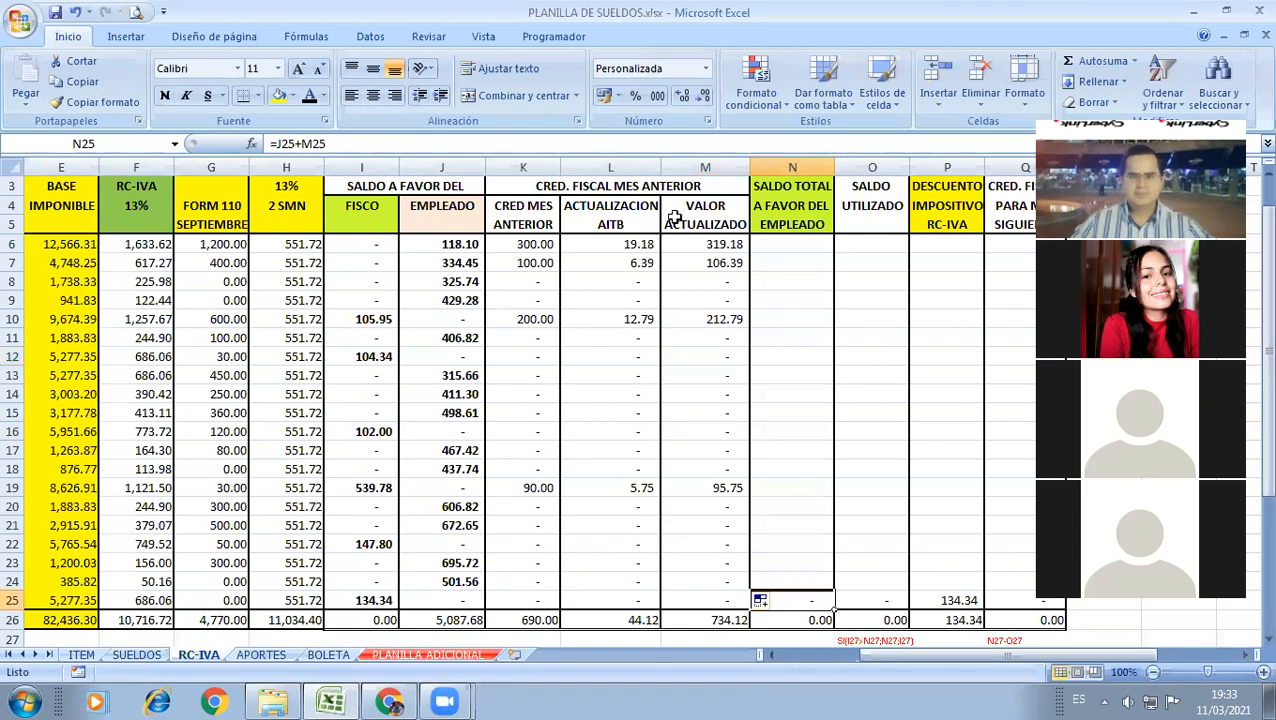
pyautogui.click(781, 243)
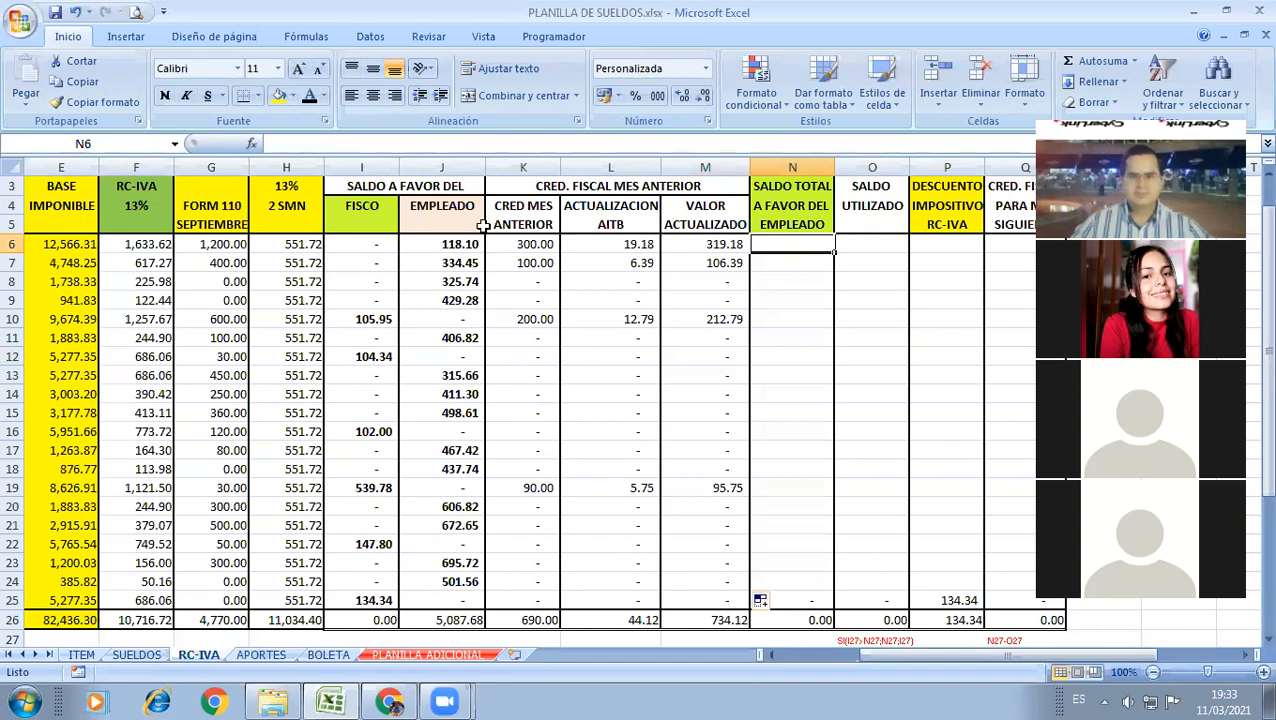
pyautogui.moveTo(441, 244); pyautogui.dragTo(447, 620)
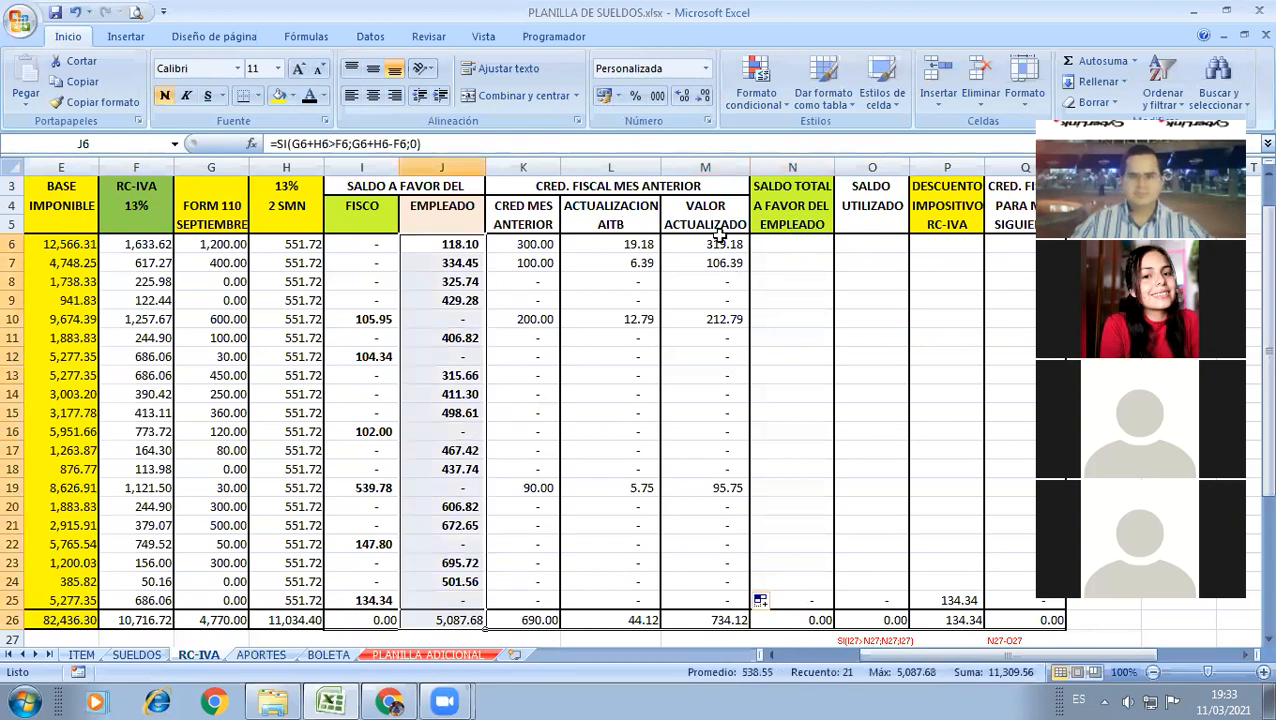
pyautogui.moveTo(705, 244); pyautogui.dragTo(720, 620)
pyautogui.click(280, 97)
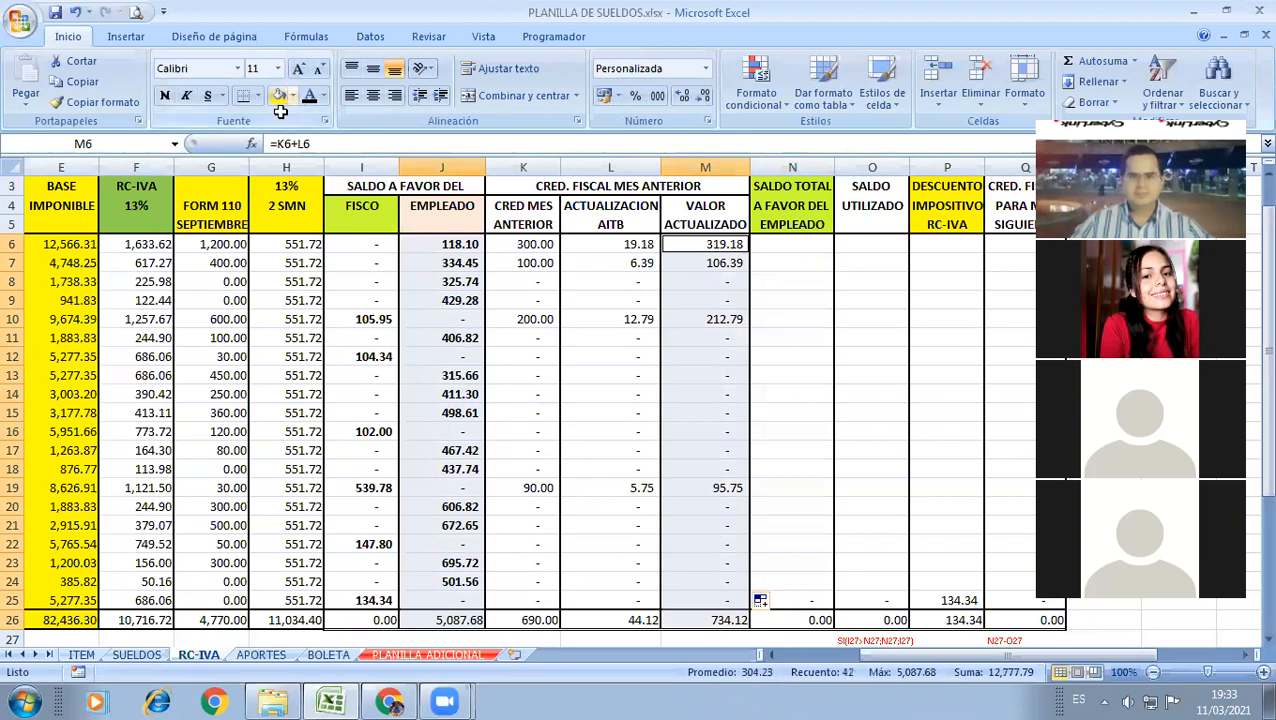
pyautogui.click(607, 280)
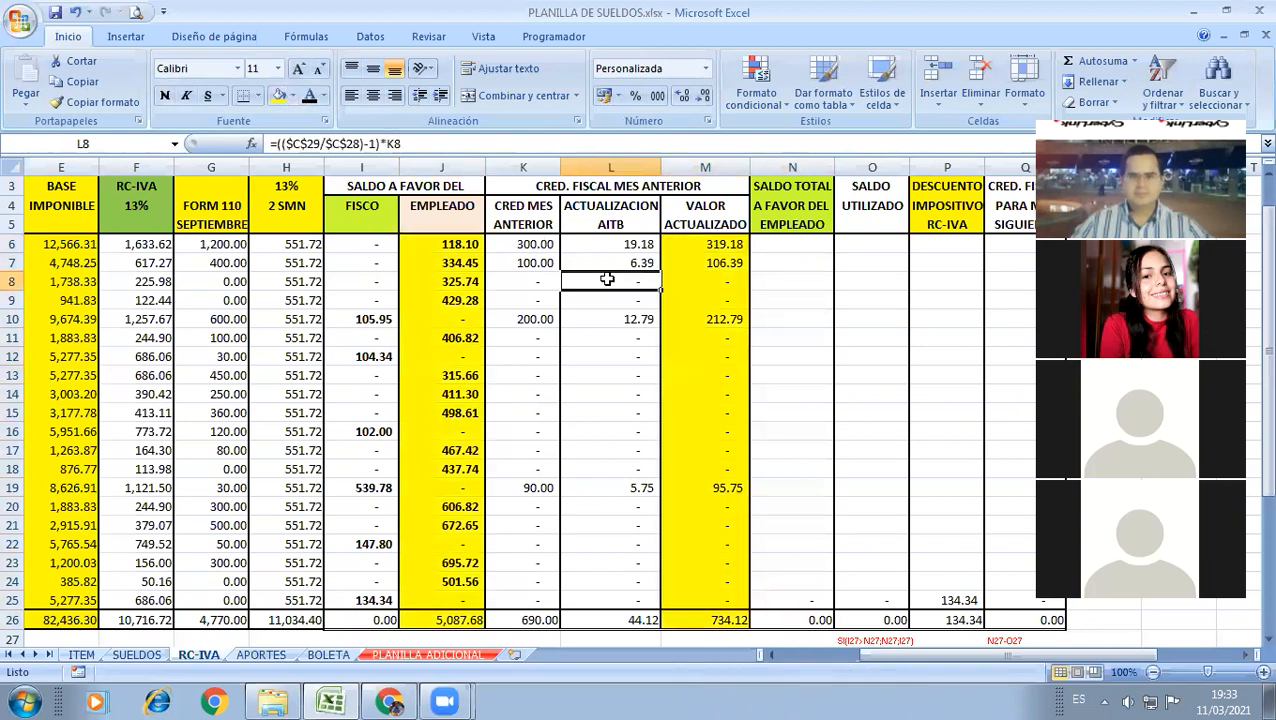
# Step: Undo the yellow fill and shade the EMPLEADO balances J6:J26 and VALOR ACTUALIZADO amounts M6:M26 in light olive green instead
pyautogui.hotkey('ctrl', 'z')
pyautogui.click(291, 99)
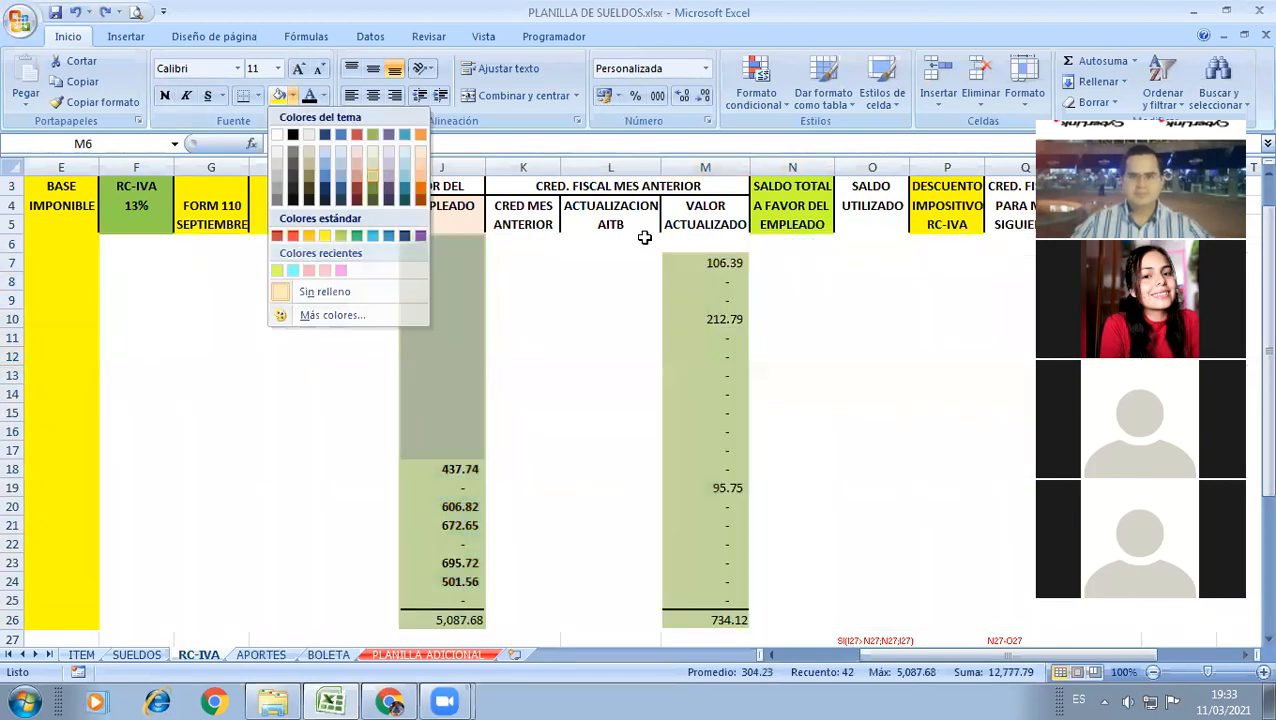
pyautogui.click(772, 244)
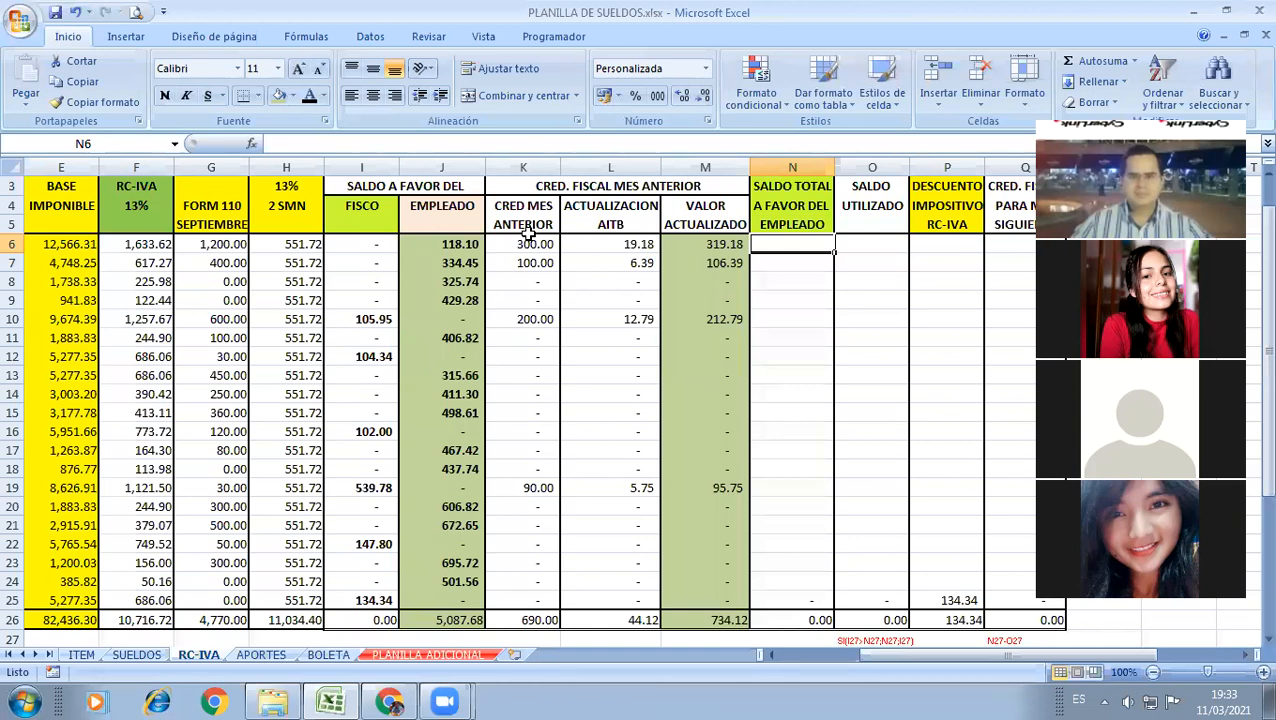
# Step: Calculate SALDO TOTAL A FAVOR DEL EMPLEADO in N6 with =J6+M6 and copy the formula down to row 24
pyautogui.write('=')
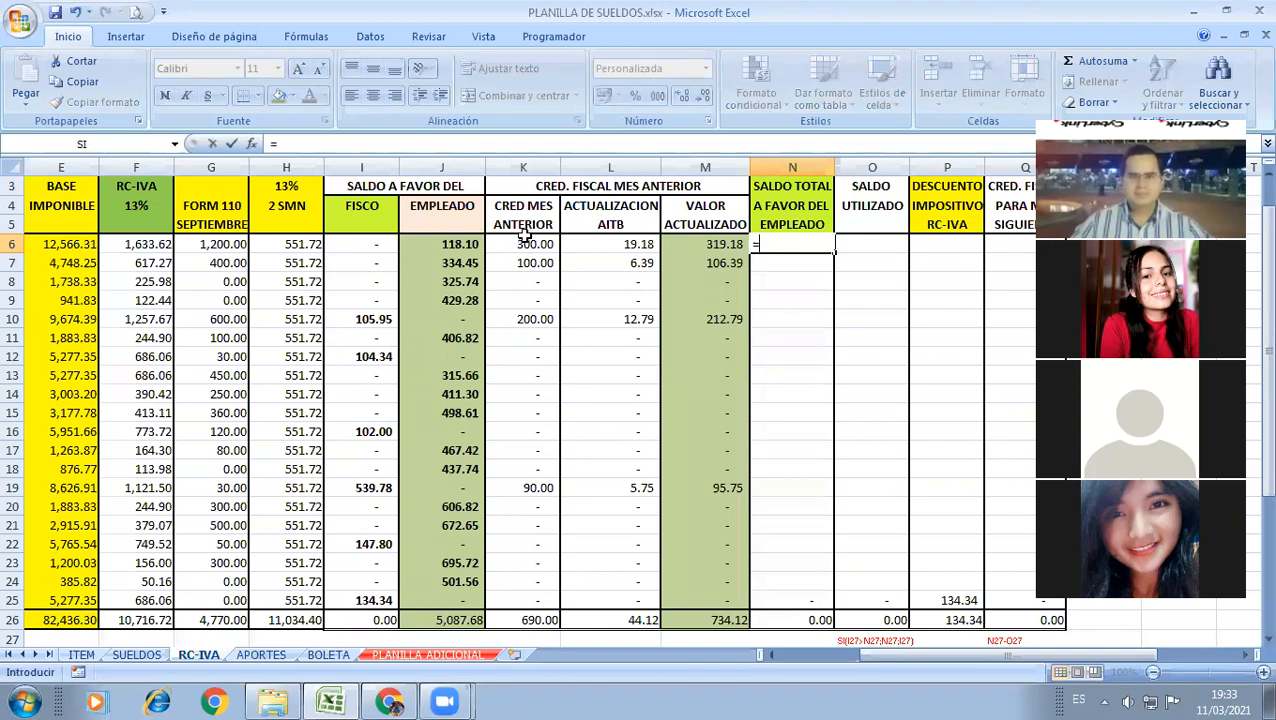
pyautogui.click(471, 243)
pyautogui.write('+')
pyautogui.click(691, 244)
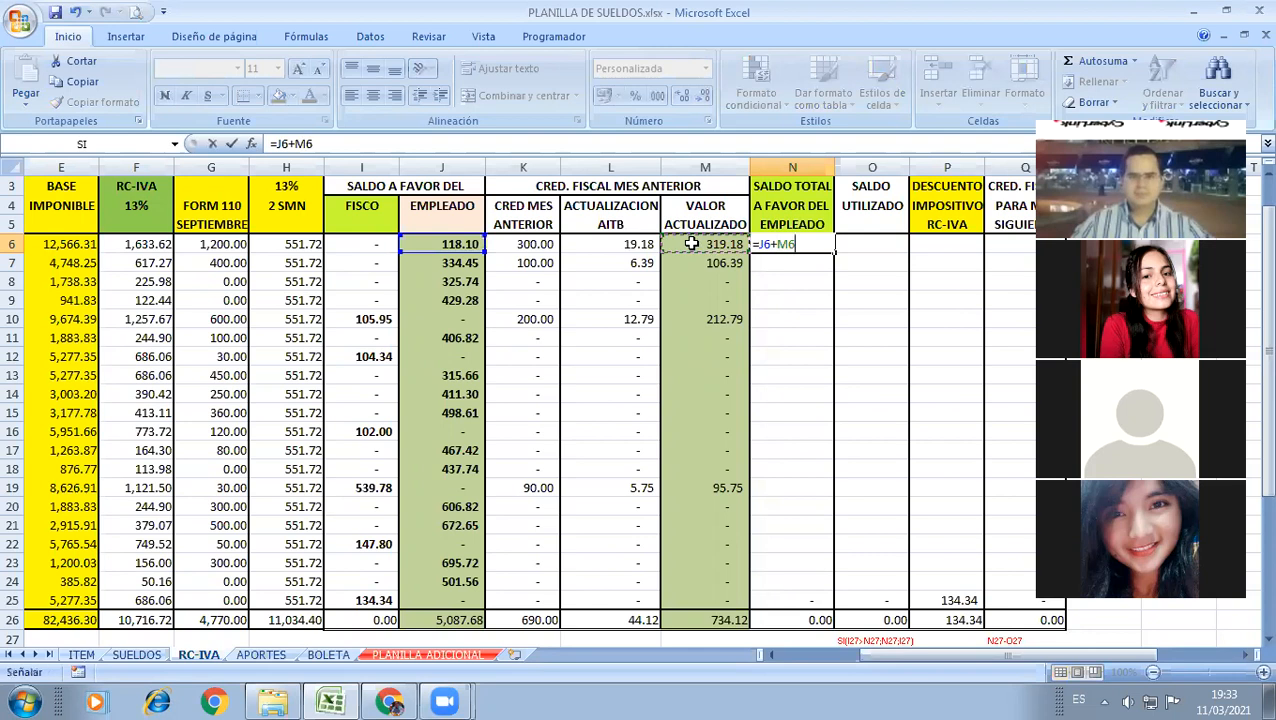
pyautogui.press('Return')
pyautogui.click(812, 246)
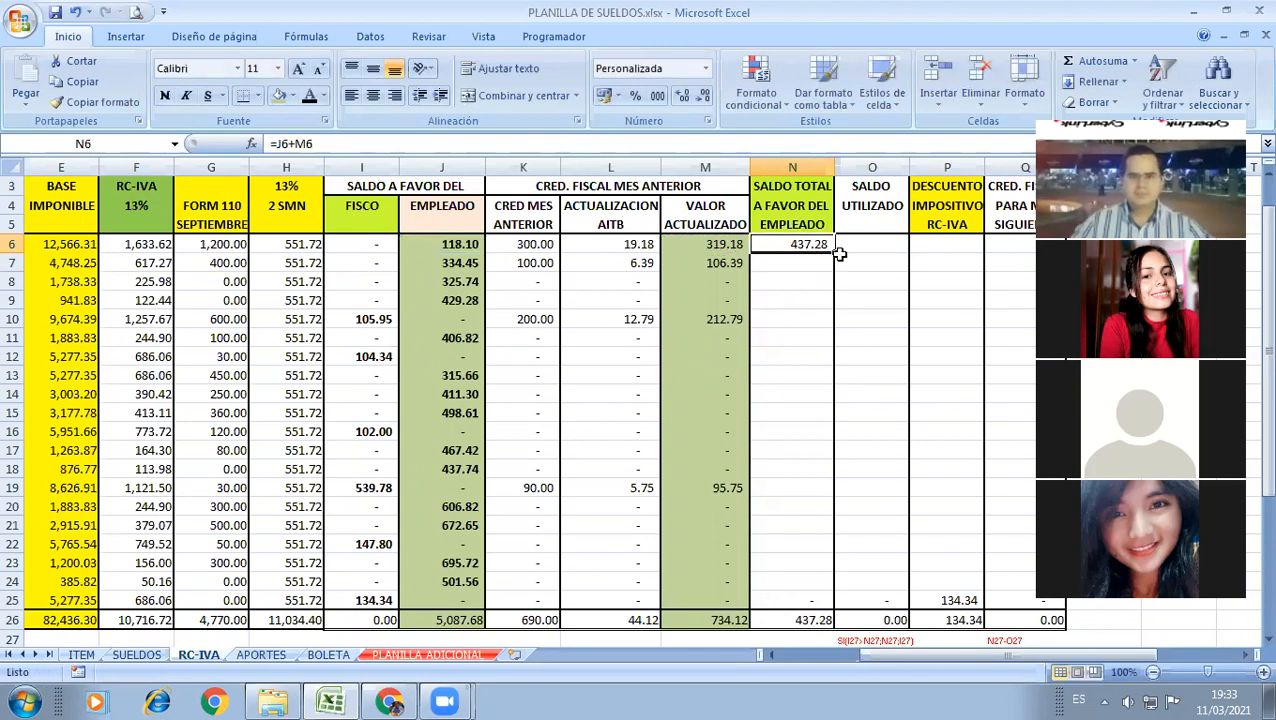
pyautogui.doubleClick(836, 254)
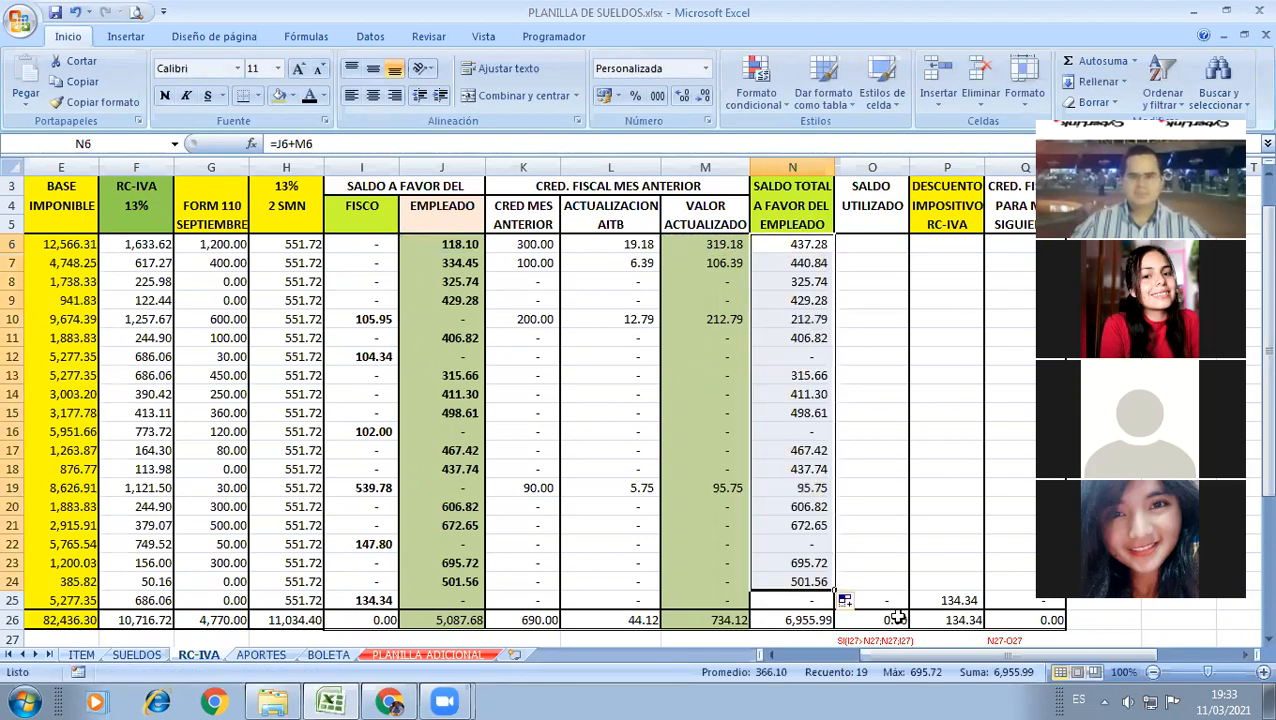
# Step: Begin a SI formula in O6 under SALDO UTILIZADO with the condition I6>N6
pyautogui.click(884, 240)
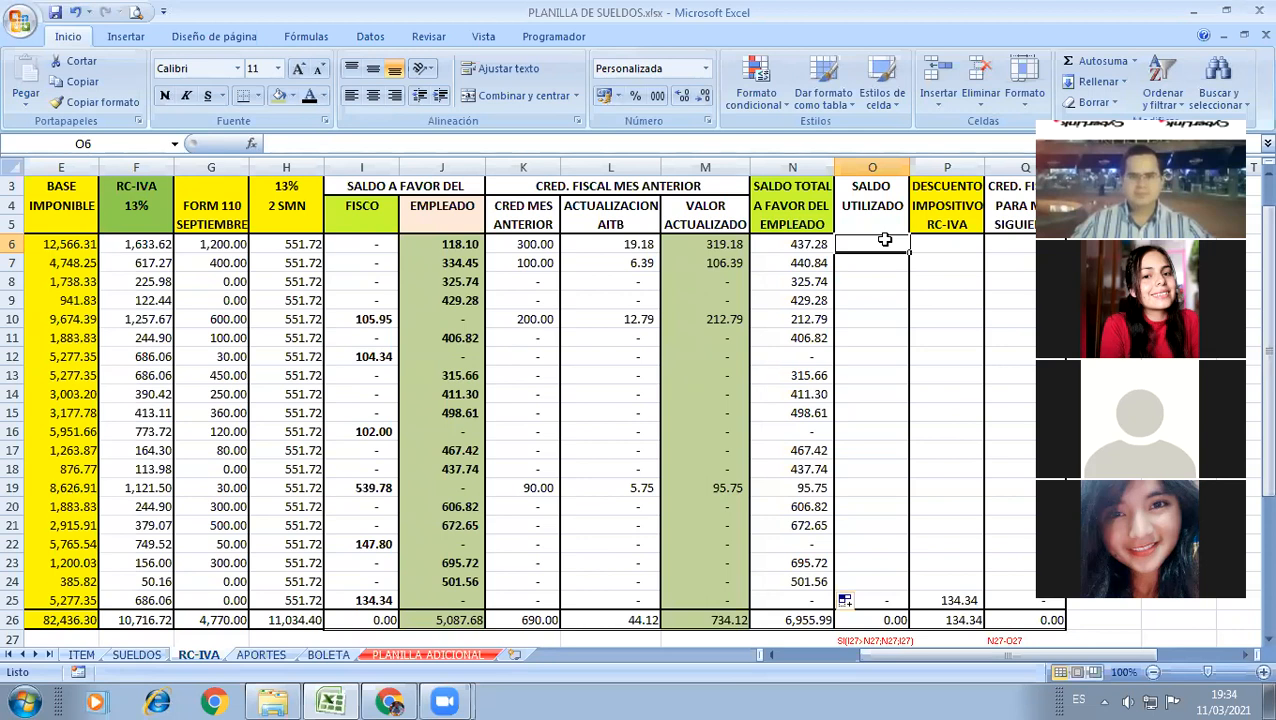
pyautogui.write('=')
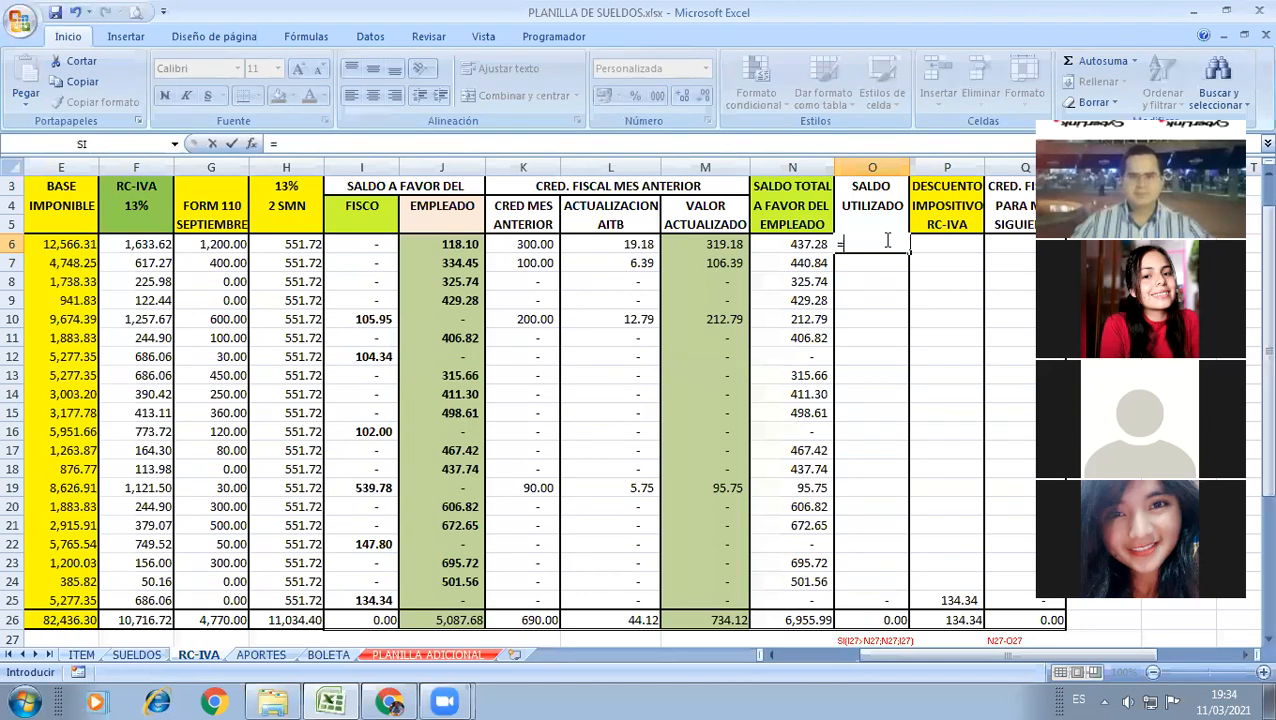
pyautogui.write('SI(')
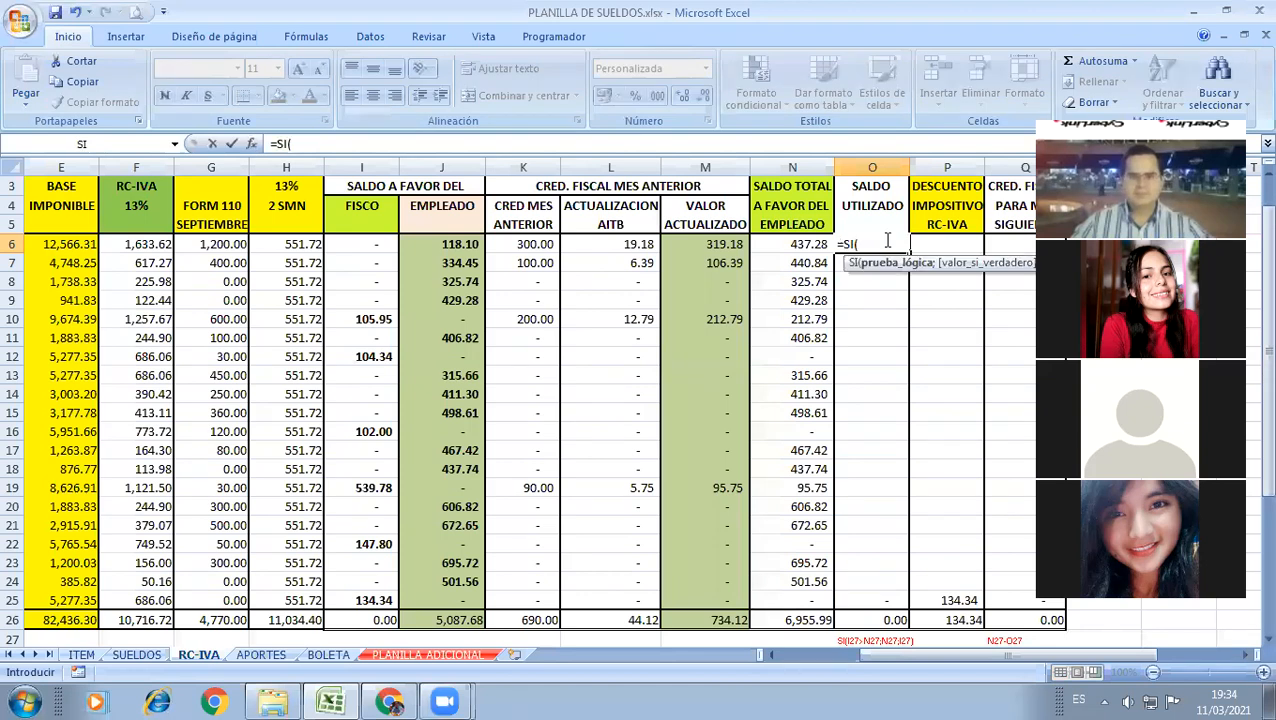
pyautogui.click(363, 243)
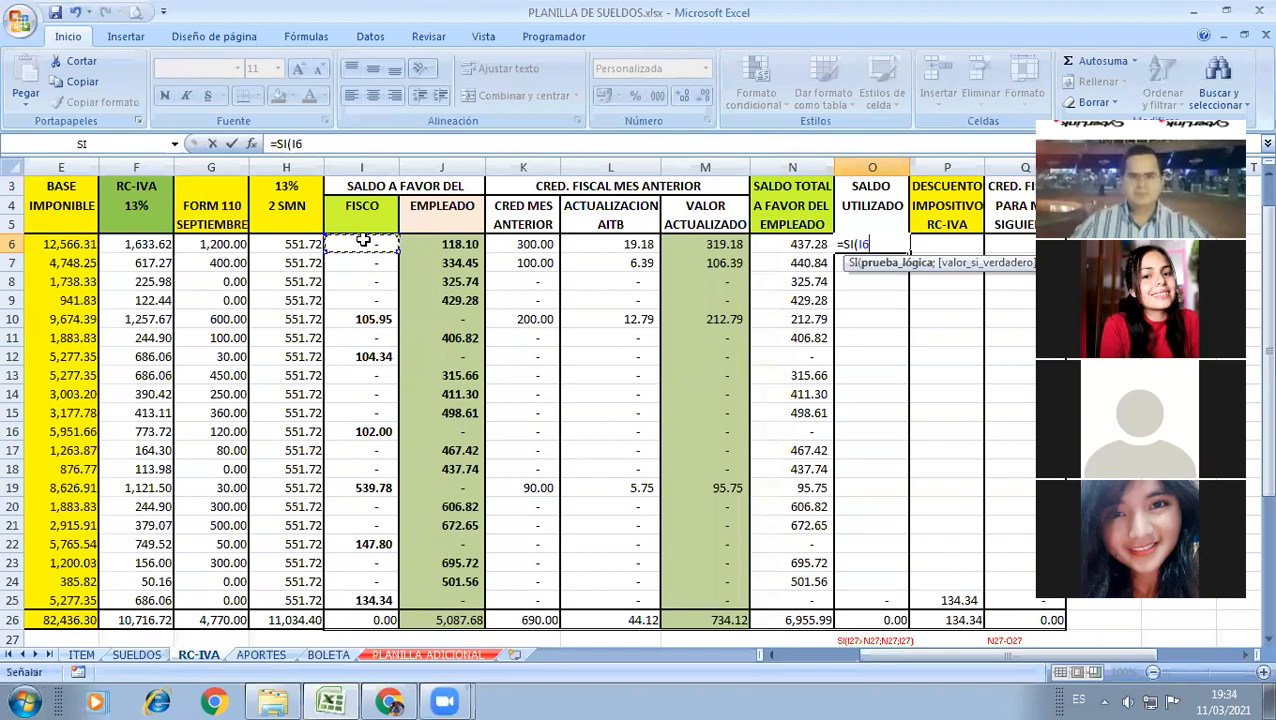
pyautogui.write('>')
pyautogui.click(768, 244)
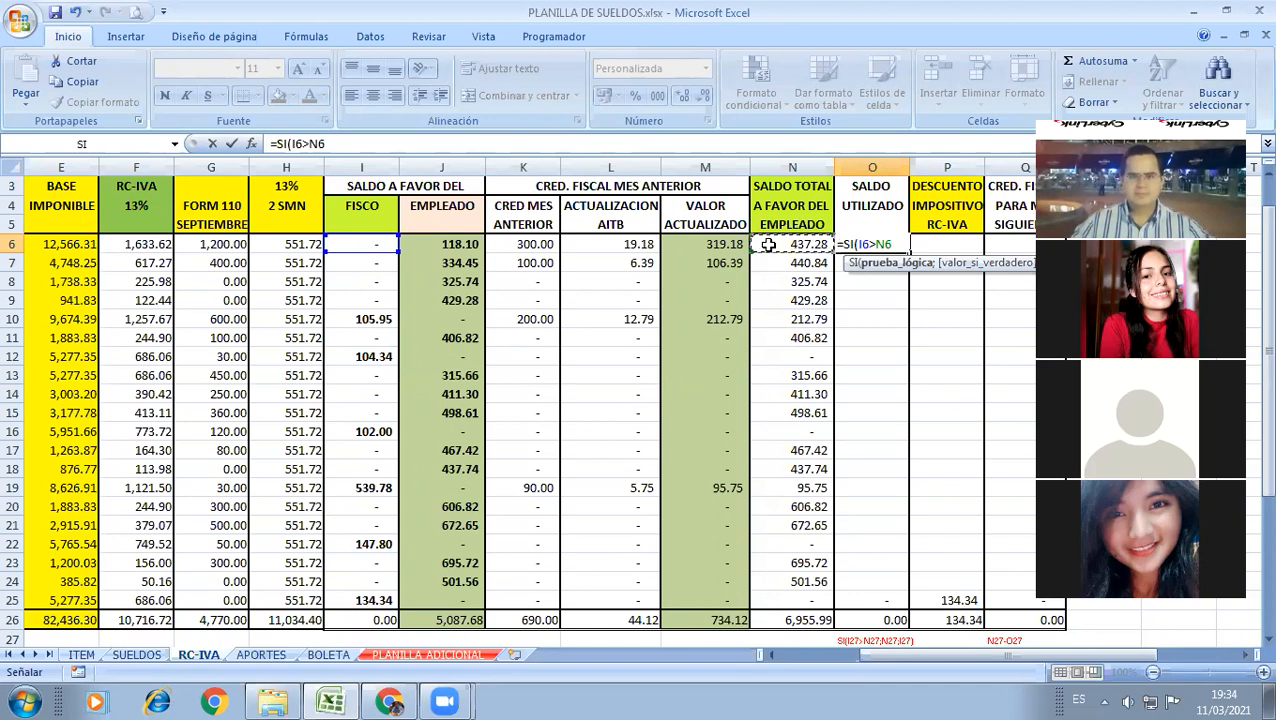
pyautogui.write(';')
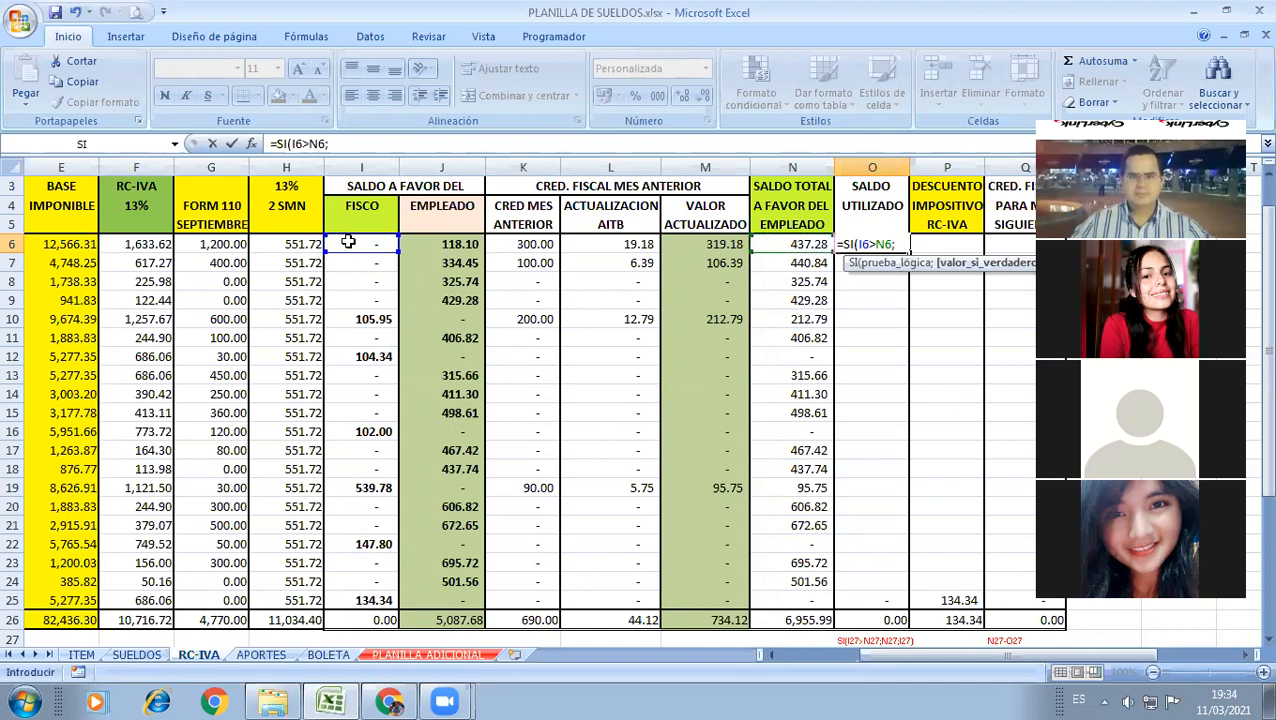
pyautogui.click(348, 242)
pyautogui.write(';')
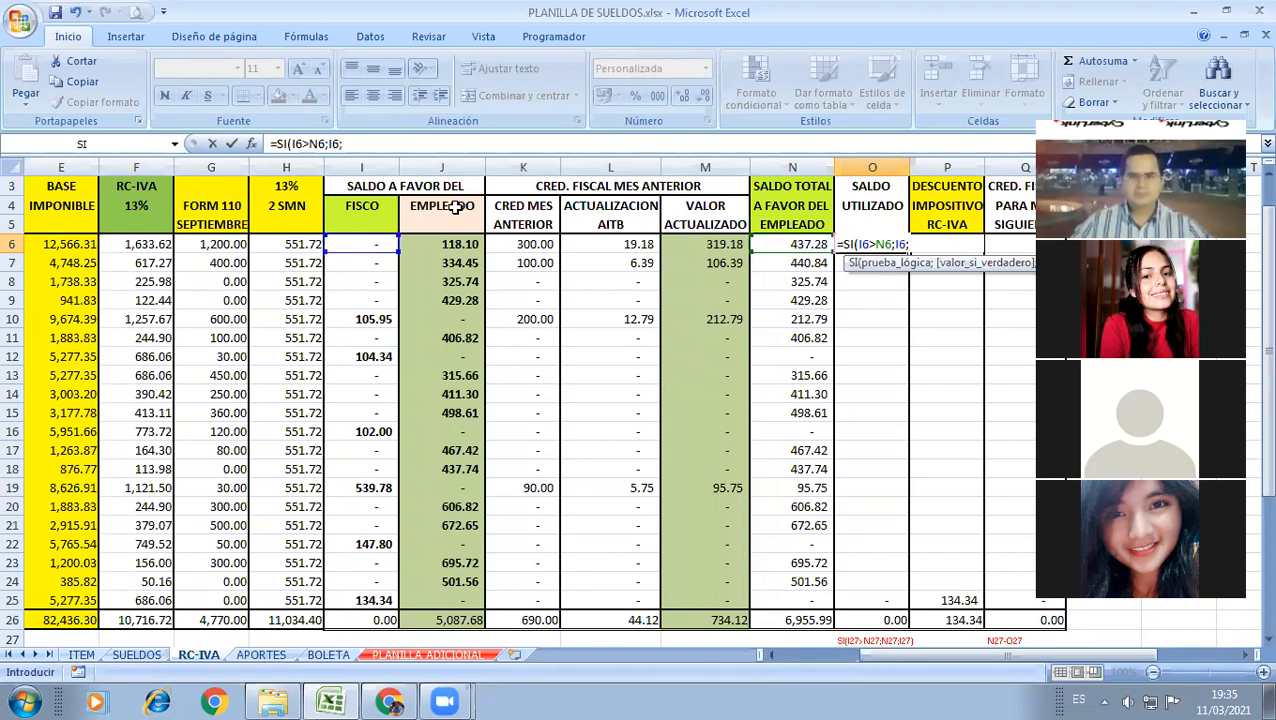
pyautogui.press('BackSpace')
pyautogui.press('BackSpace')
pyautogui.press('BackSpace')
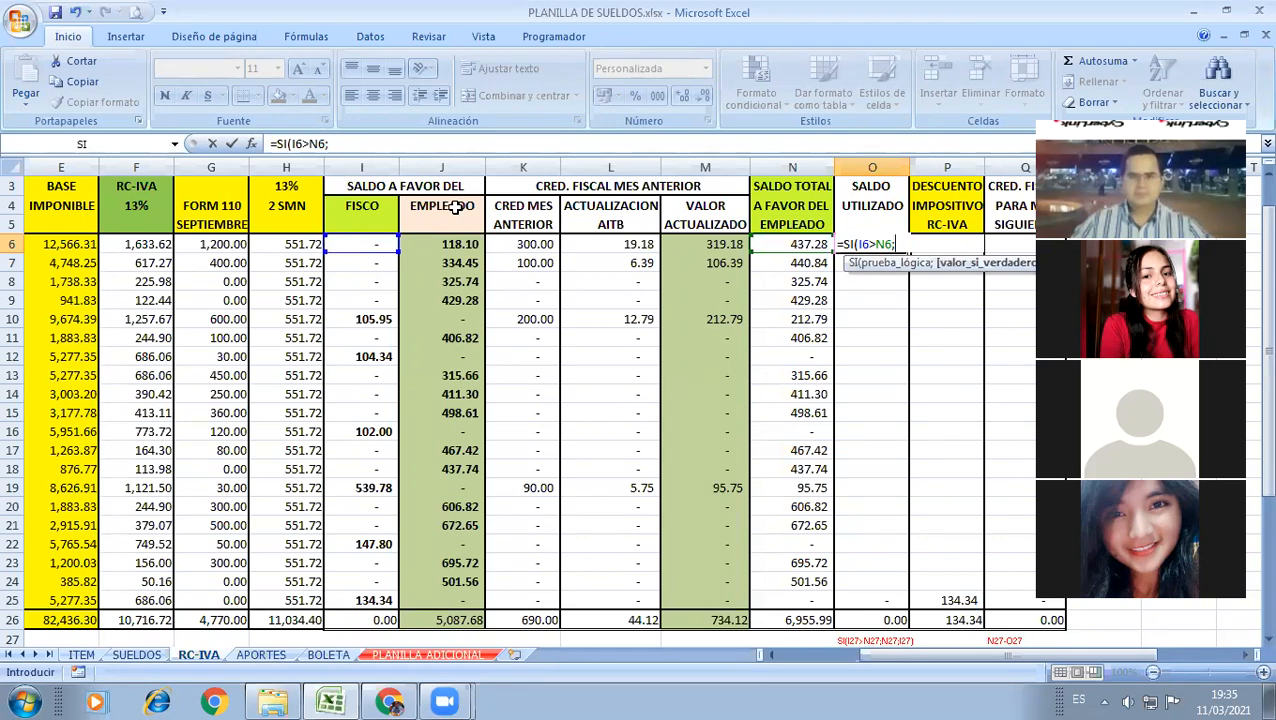
# Step: Complete the O6 formula as =SI(I6>N6;N6;I6) and copy it down the SALDO UTILIZADO column to row 24
pyautogui.click(778, 242)
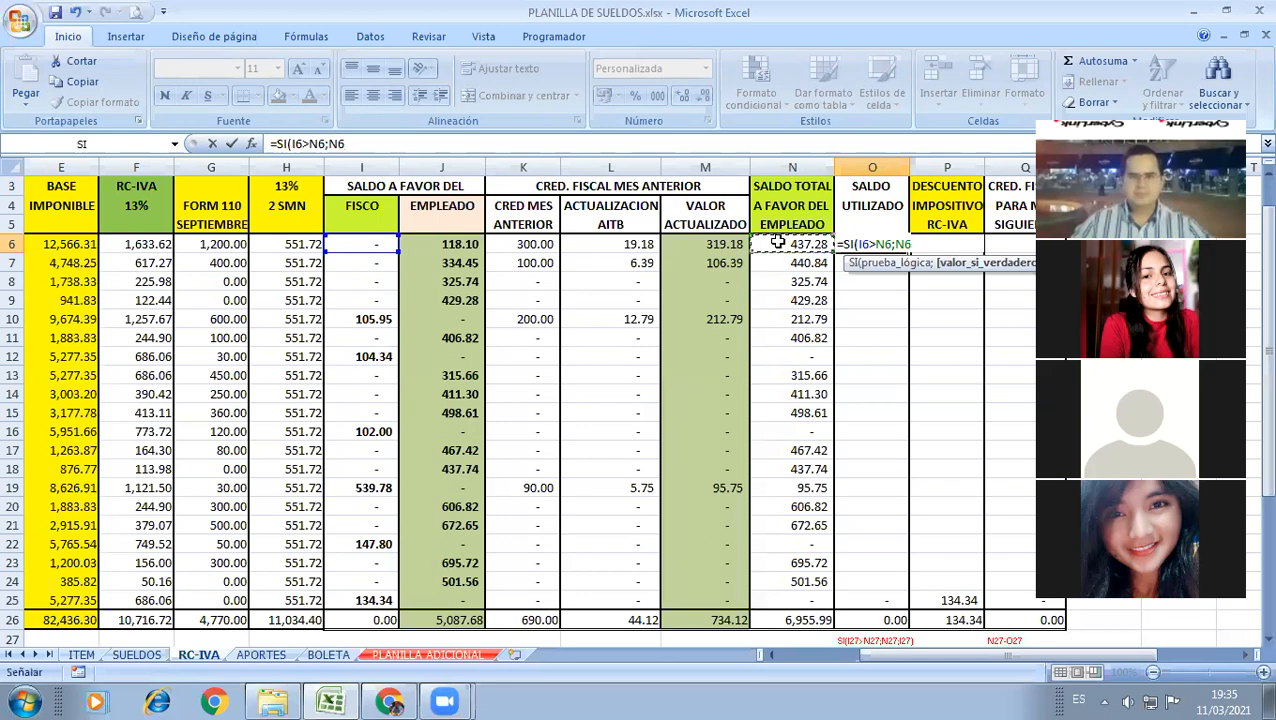
pyautogui.write(';')
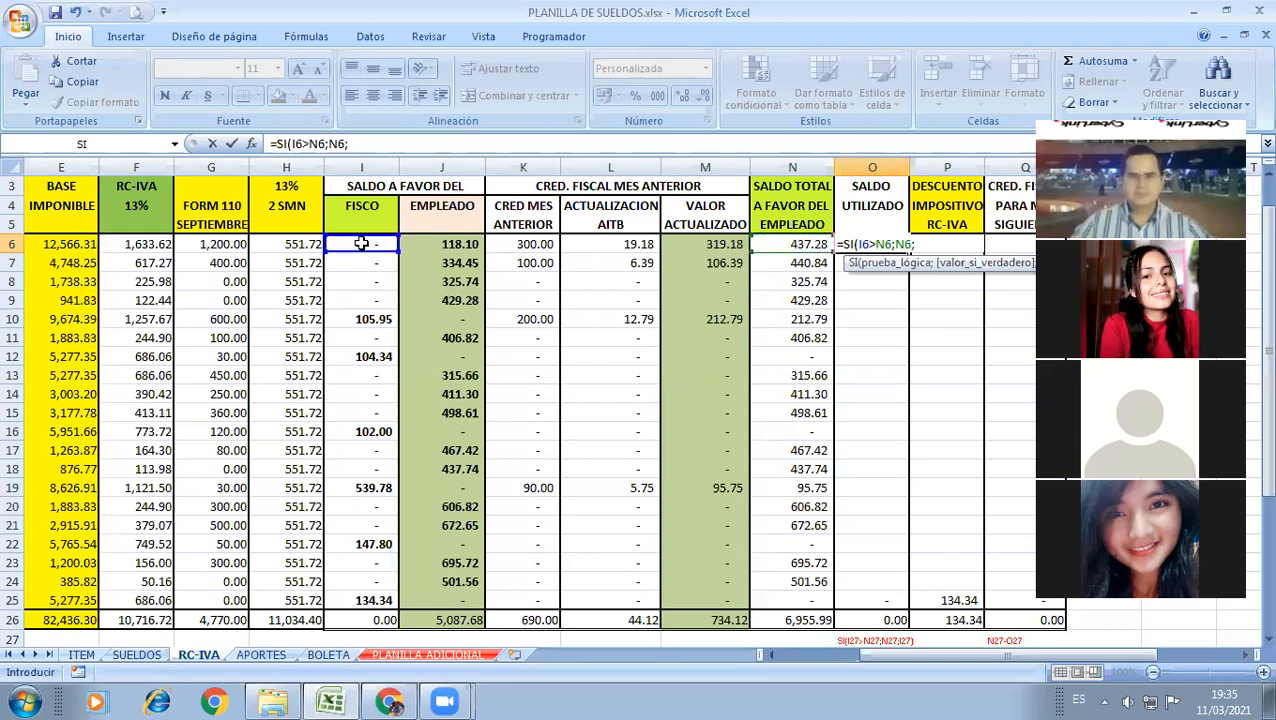
pyautogui.click(363, 243)
pyautogui.click(363, 243)
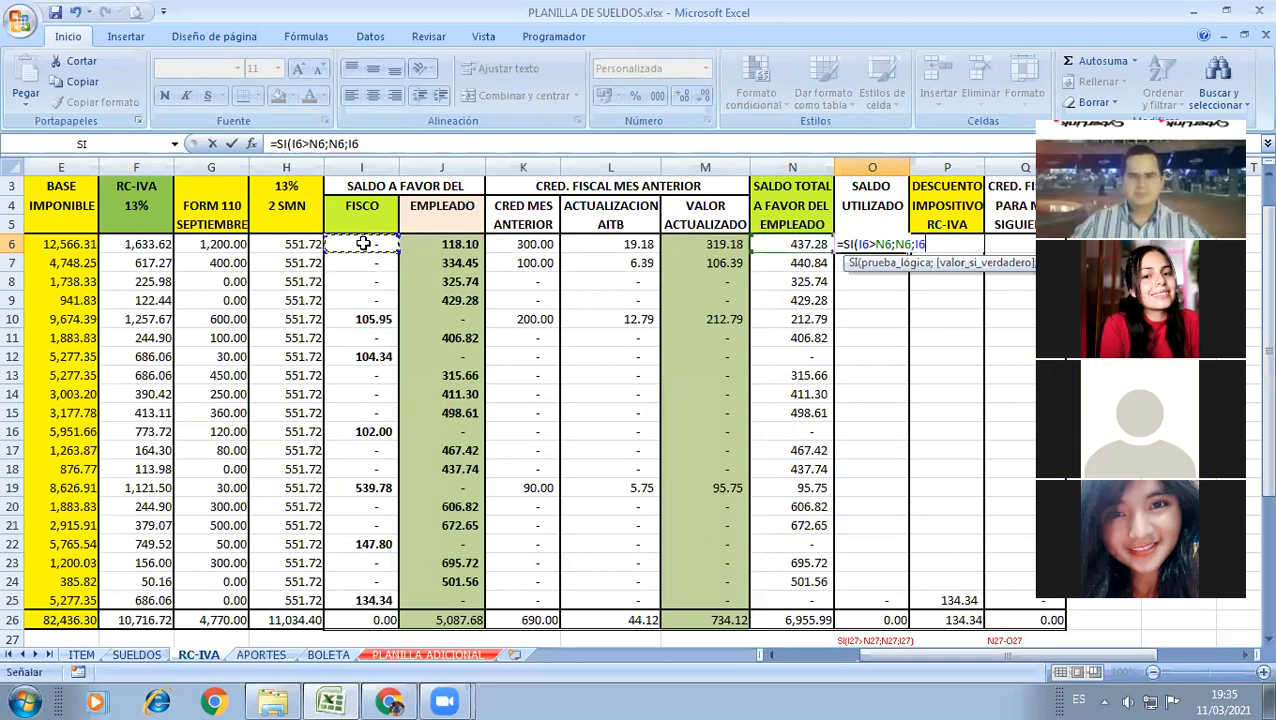
pyautogui.write(')')
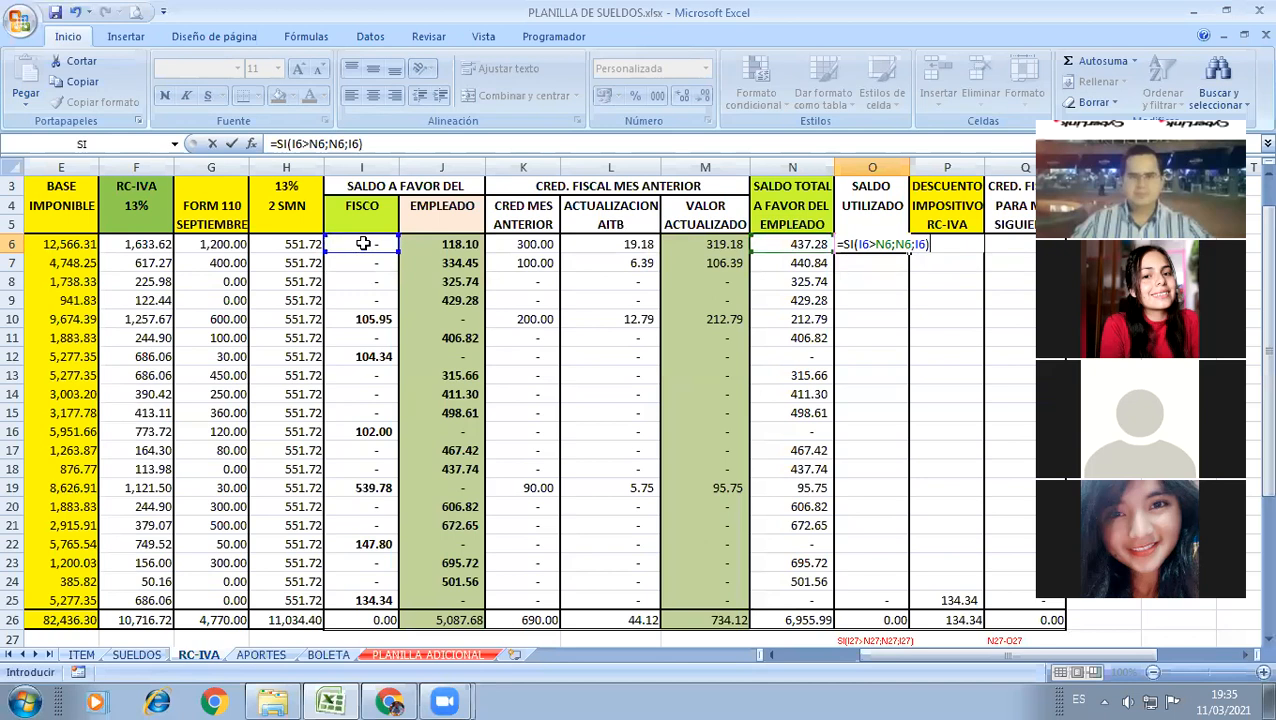
pyautogui.press('Return')
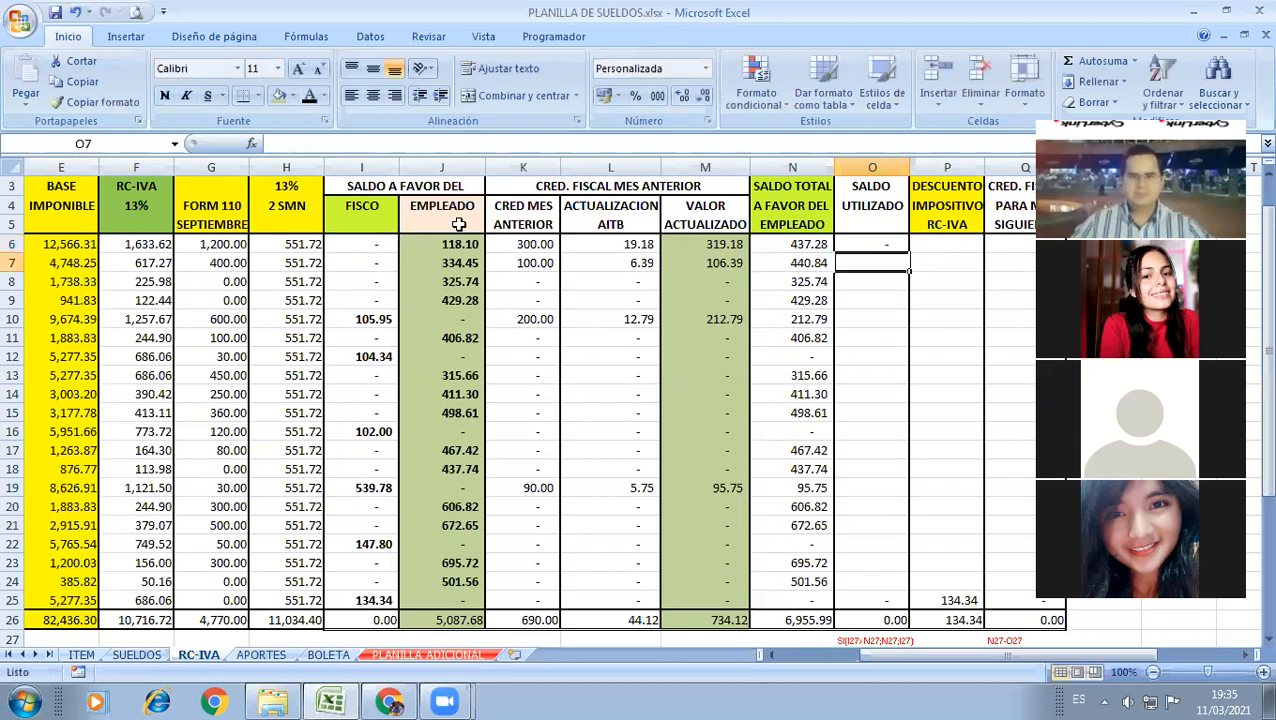
pyautogui.click(870, 245)
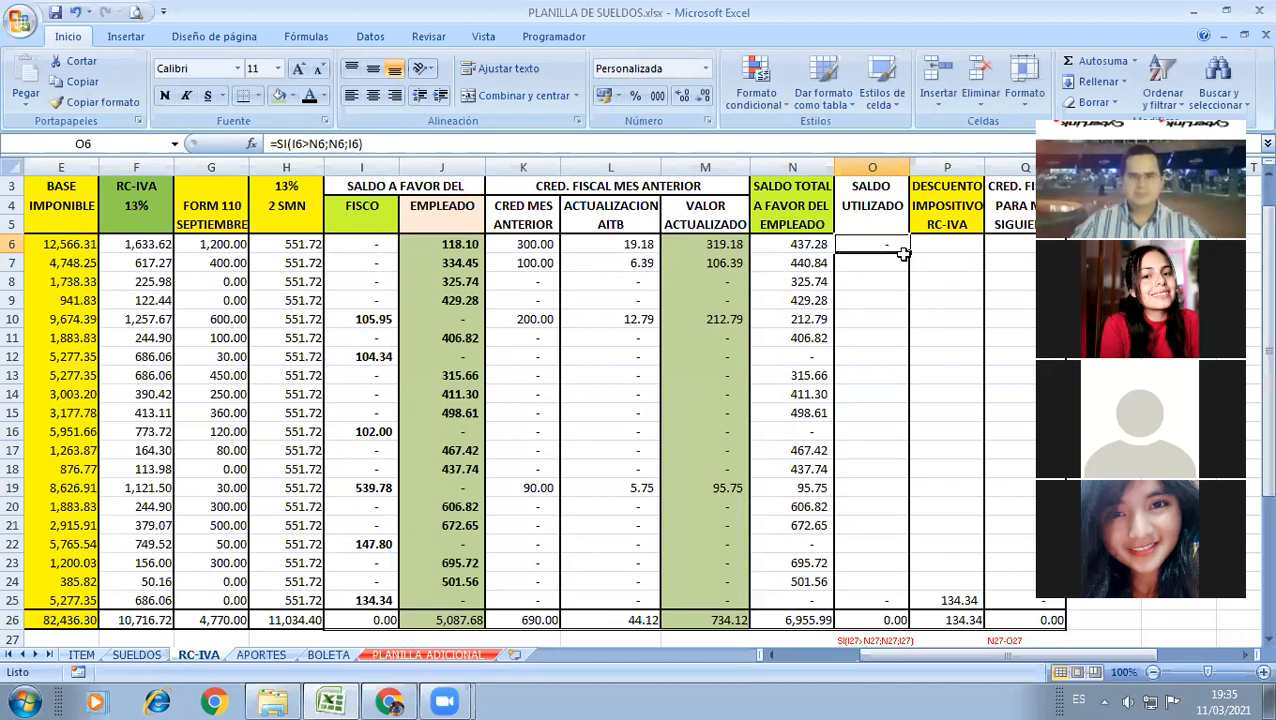
pyautogui.doubleClick(910, 250)
pyautogui.click(875, 374)
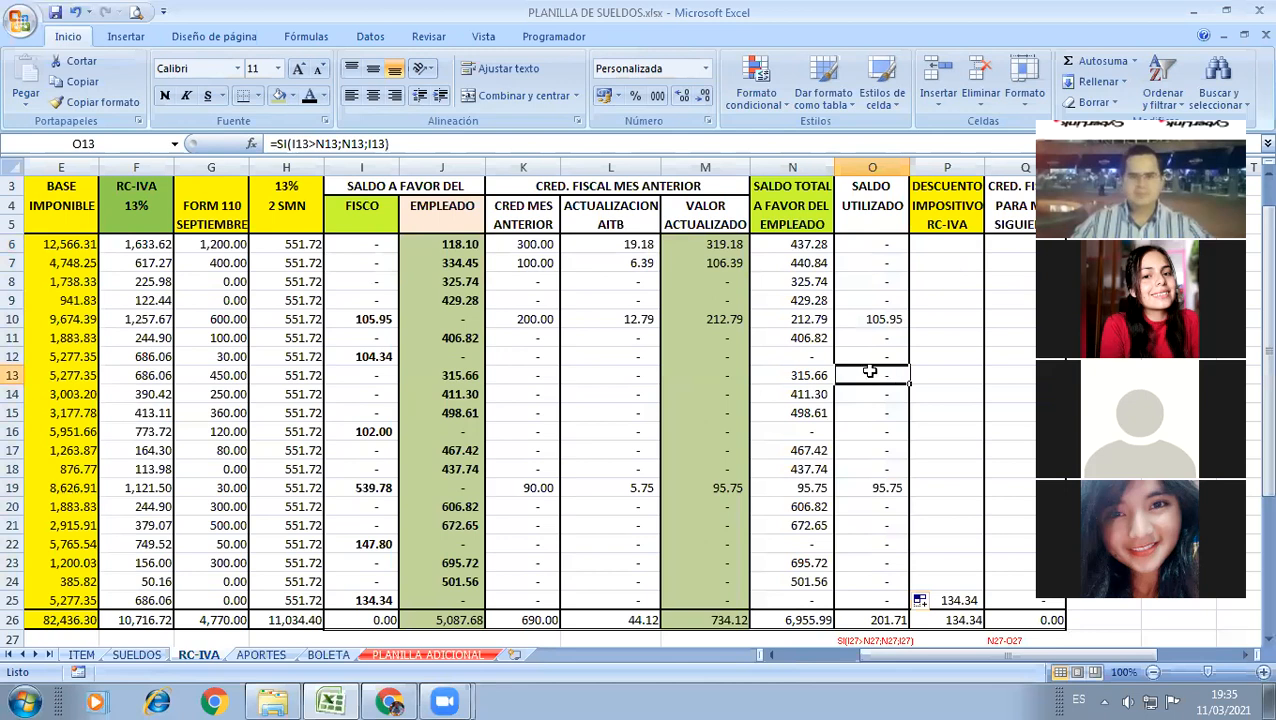
# Step: Compare row 10's FISCO balance, total employee balance and SALDO UTILIZADO to check the SI formula
pyautogui.click(793, 317)
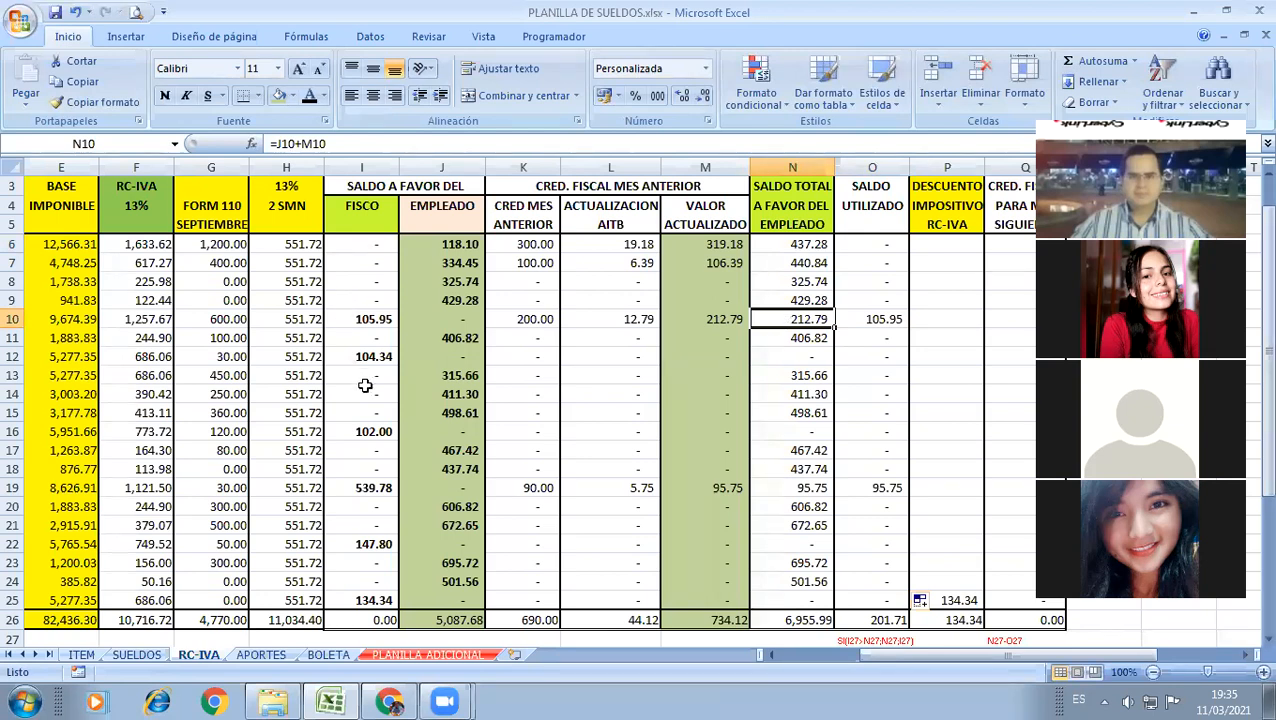
pyautogui.press('Left')
pyautogui.press('Left')
pyautogui.press('Left')
pyautogui.press('Left')
pyautogui.press('Left')
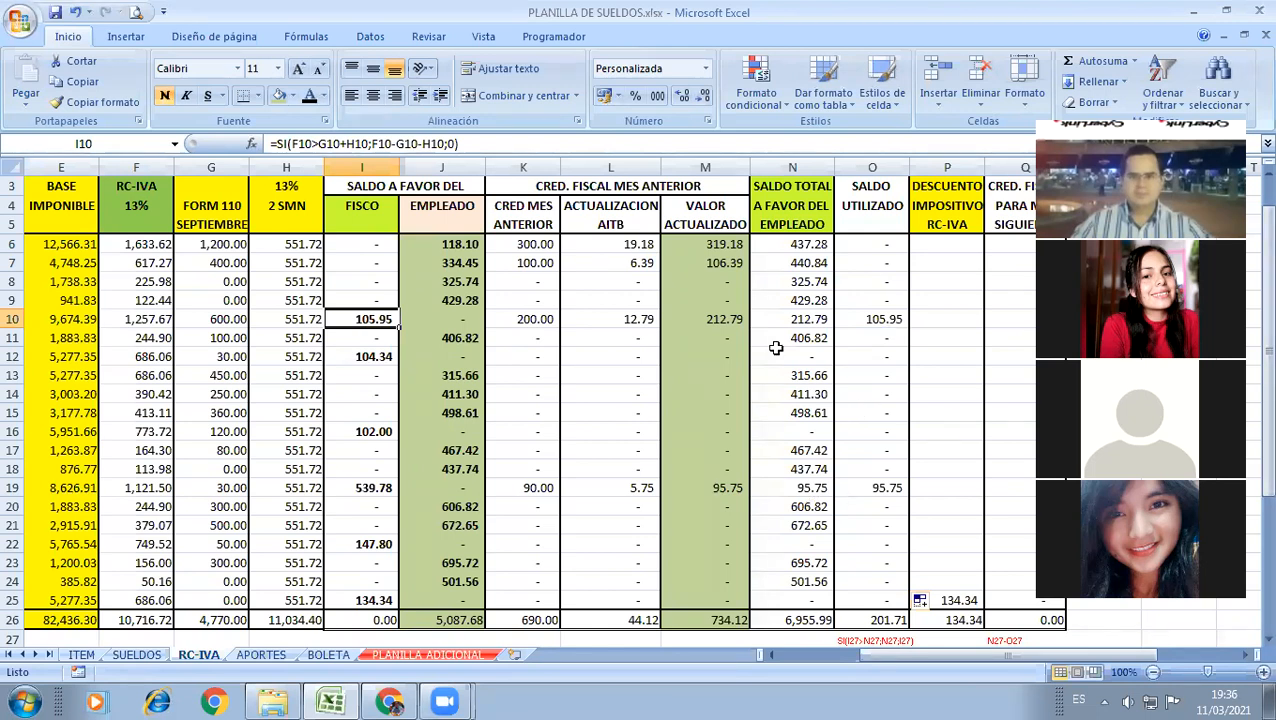
pyautogui.click(792, 319)
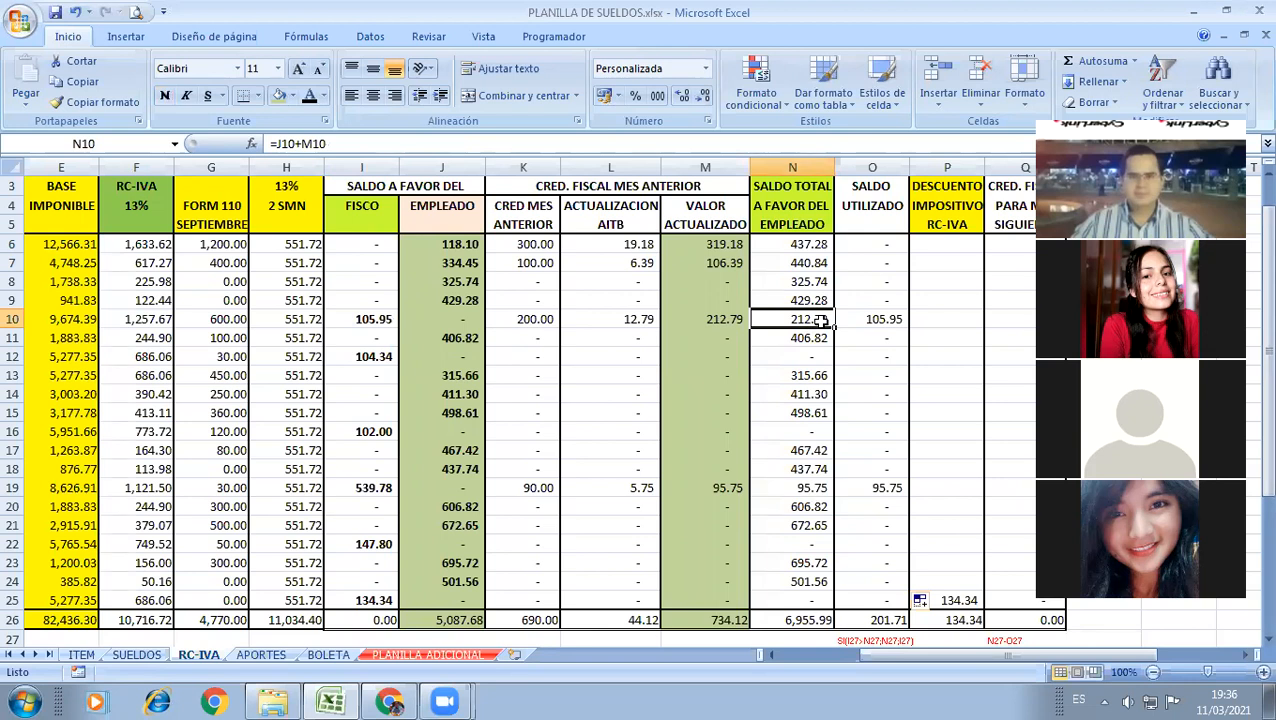
pyautogui.click(383, 320)
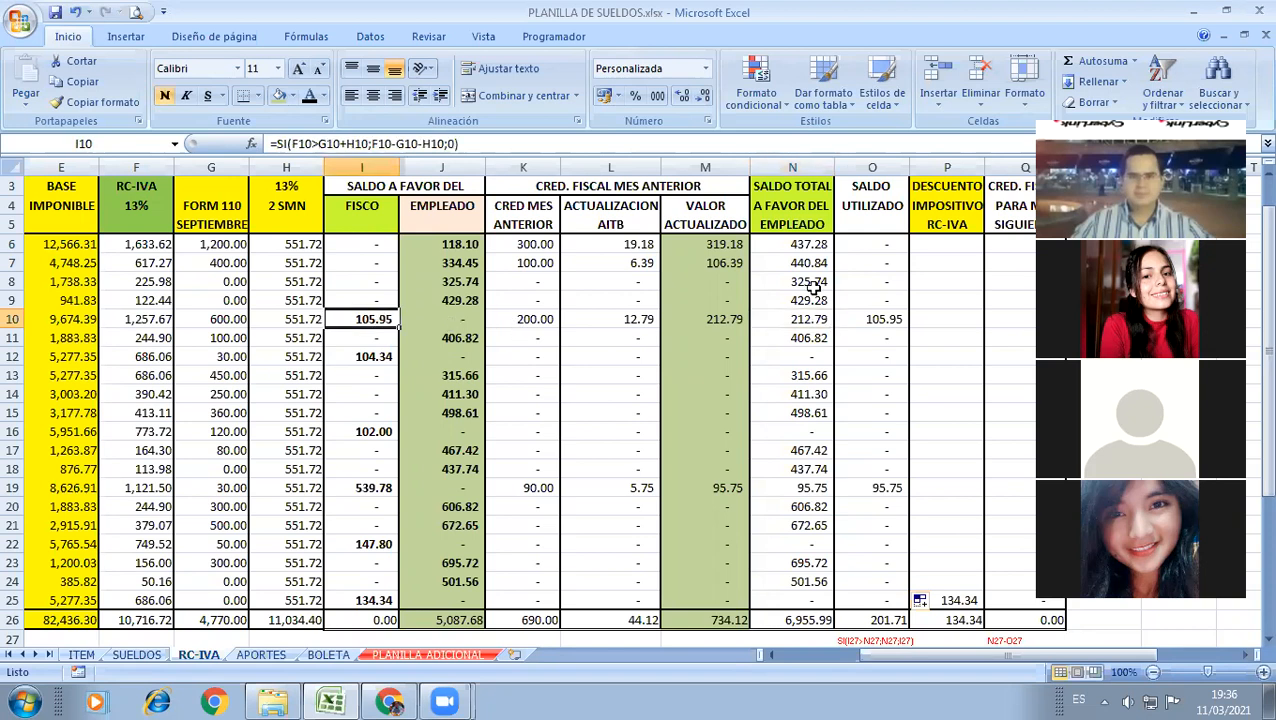
pyautogui.click(806, 321)
pyautogui.press('Right')
pyautogui.press('Down')
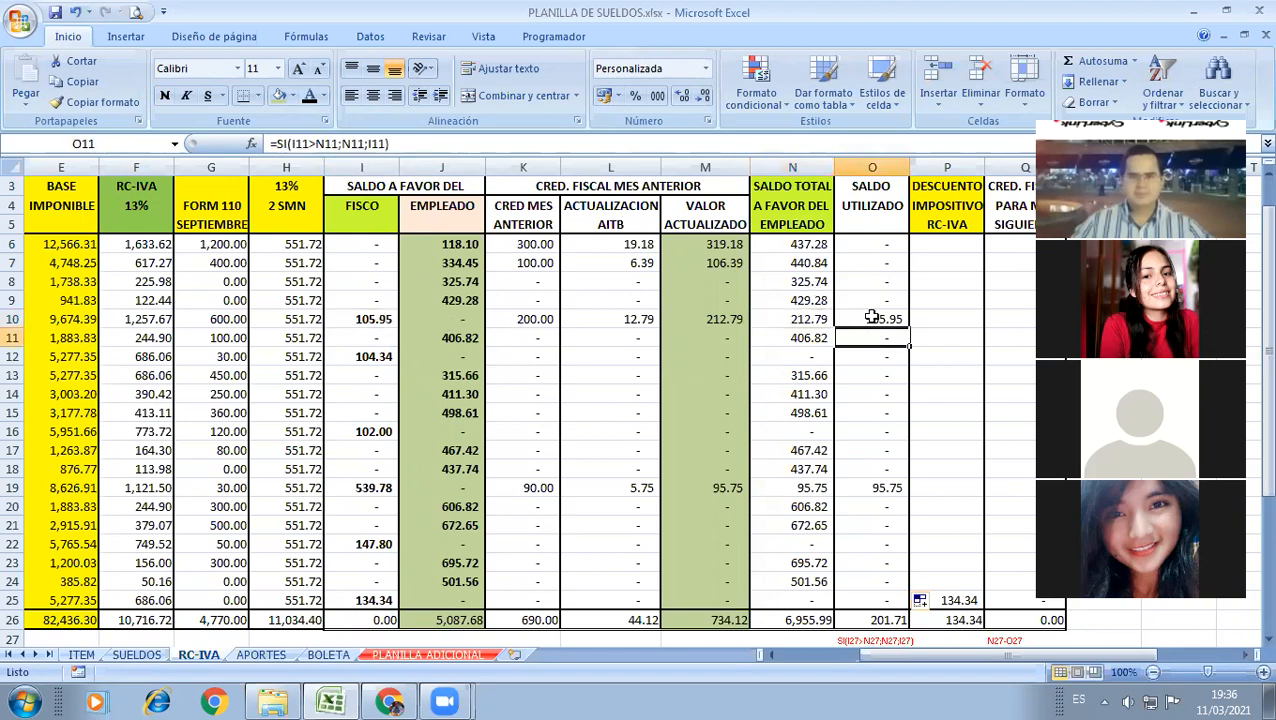
pyautogui.click(872, 317)
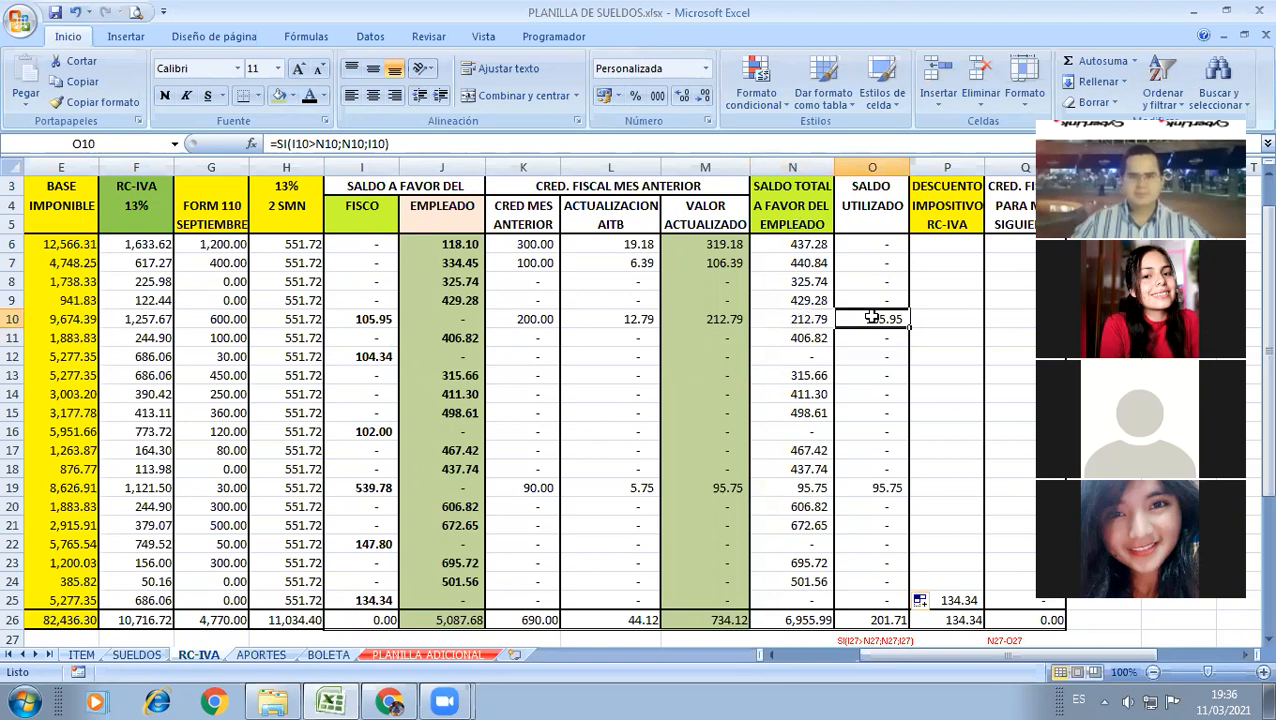
# Step: Examine row 19's SALDO UTILIZADO against its FISCO balance, previous month's credit and total employee balance
pyautogui.click(869, 490)
pyautogui.click(800, 490)
pyautogui.click(361, 486)
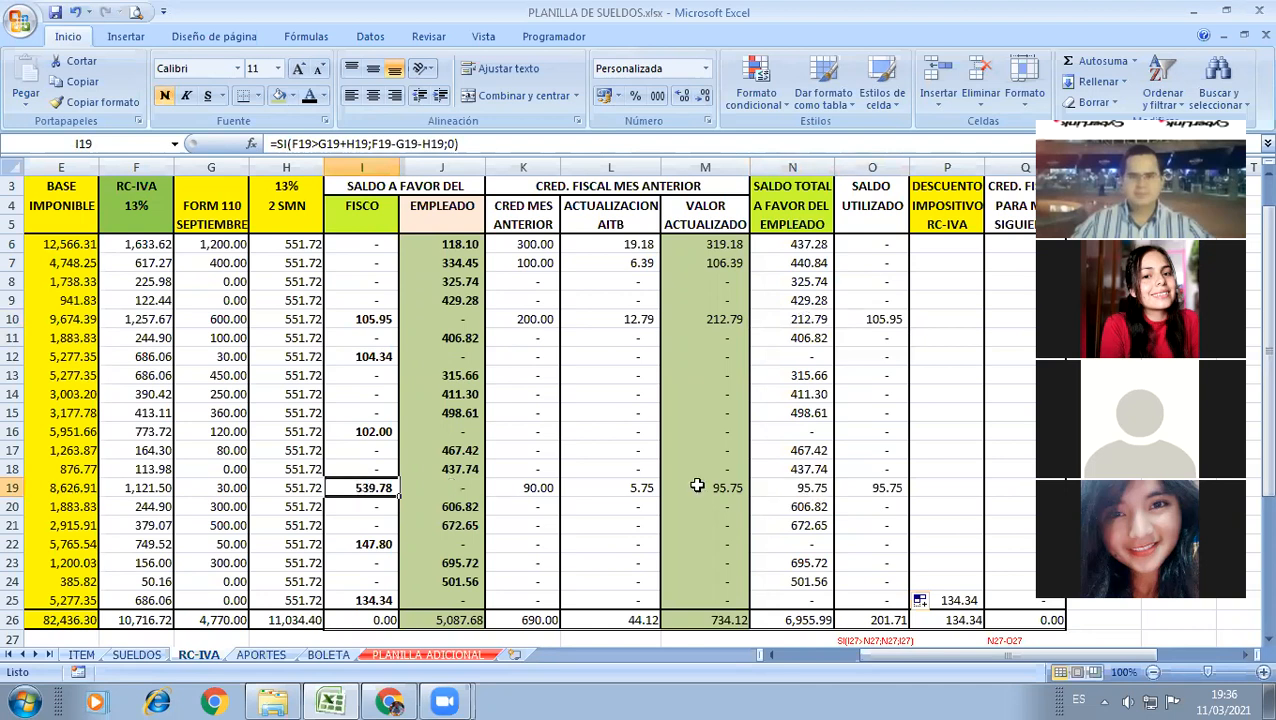
pyautogui.click(782, 484)
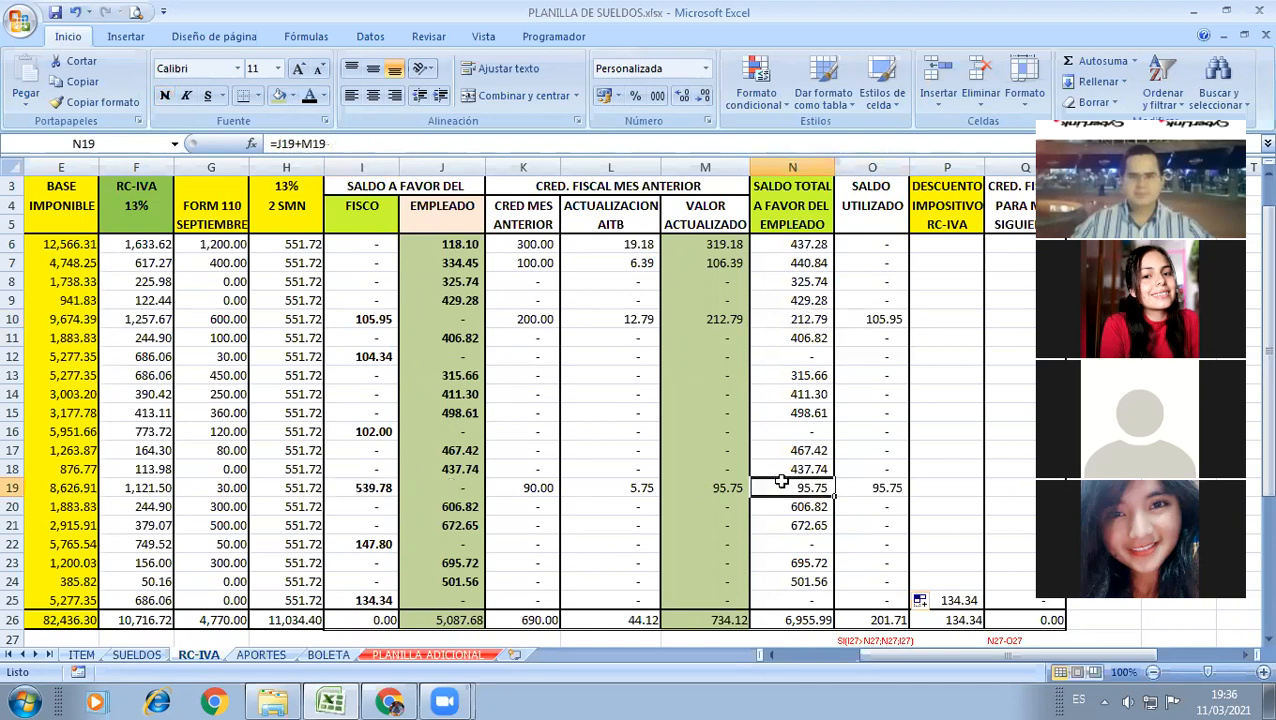
pyautogui.click(859, 487)
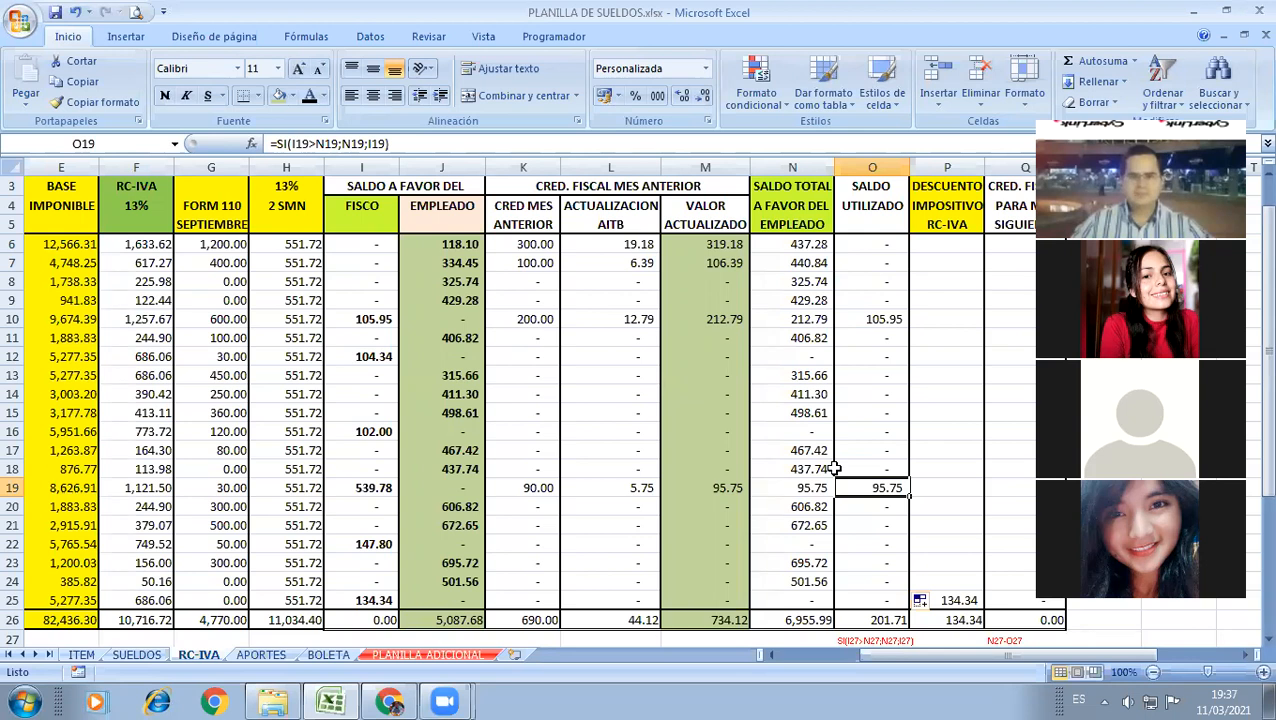
pyautogui.press('Left')
pyautogui.press('Left')
pyautogui.press('Left')
pyautogui.press('Left')
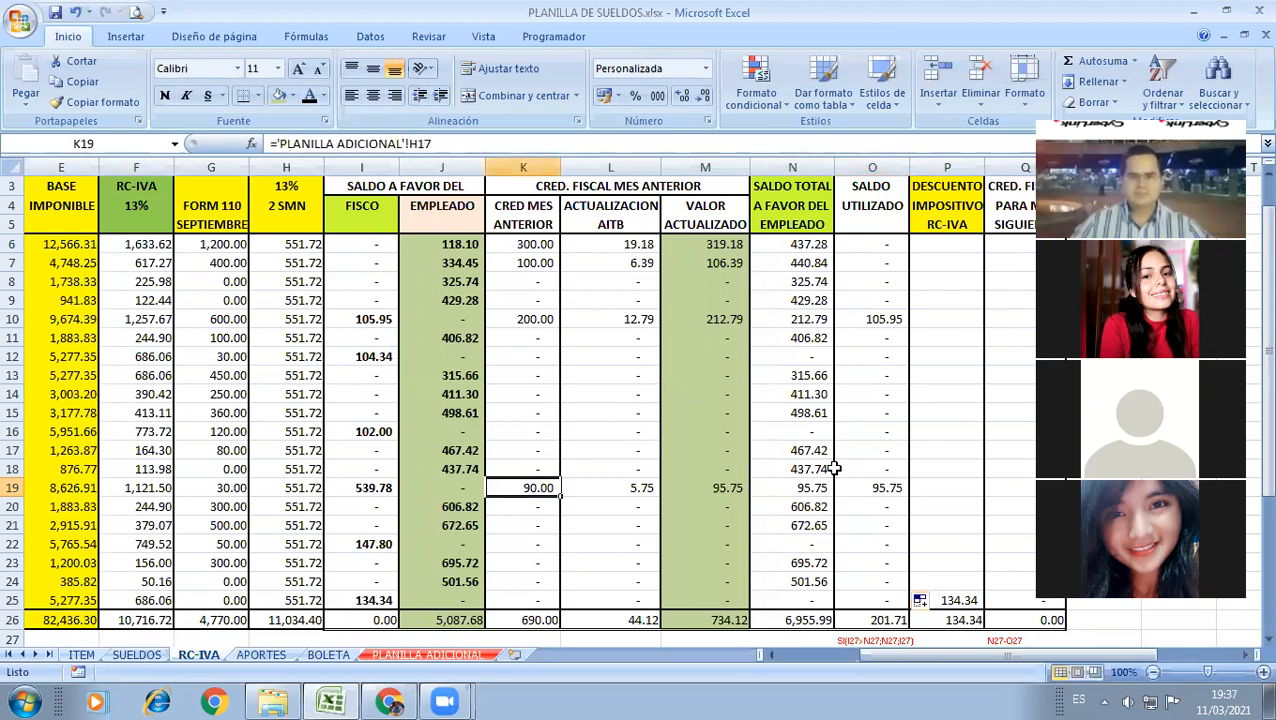
pyautogui.press('Left')
pyautogui.hotkey('shift', 'space')
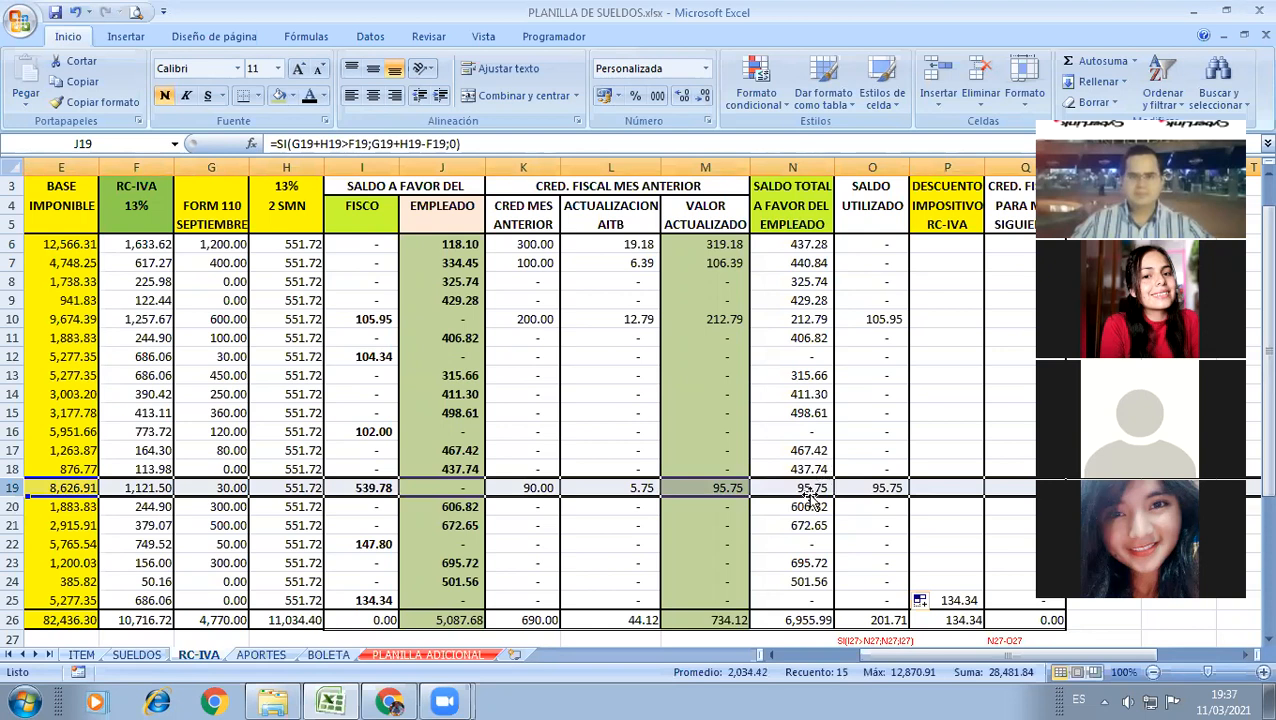
pyautogui.press('Right')
pyautogui.press('Right')
pyautogui.press('Right')
pyautogui.press('Right')
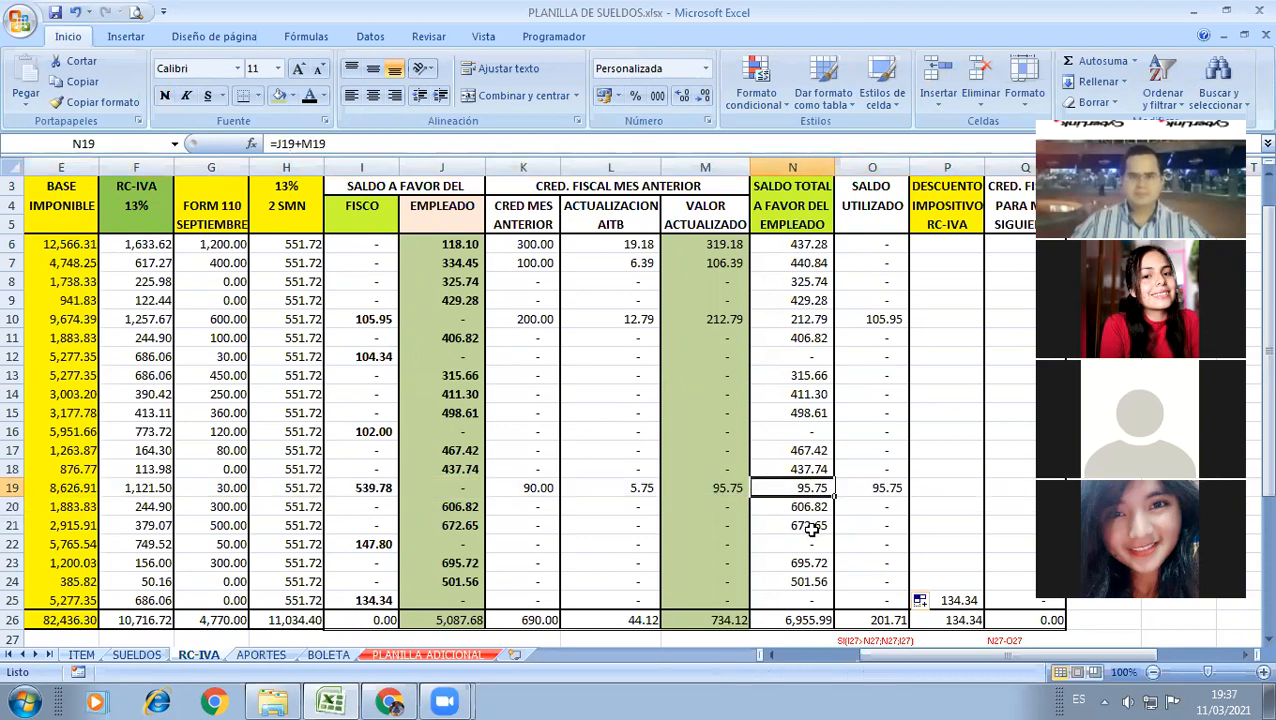
# Step: Try replacing the SALDO UTILIZADO formula in O19 with the value 40, and undo the entry
pyautogui.click(862, 482)
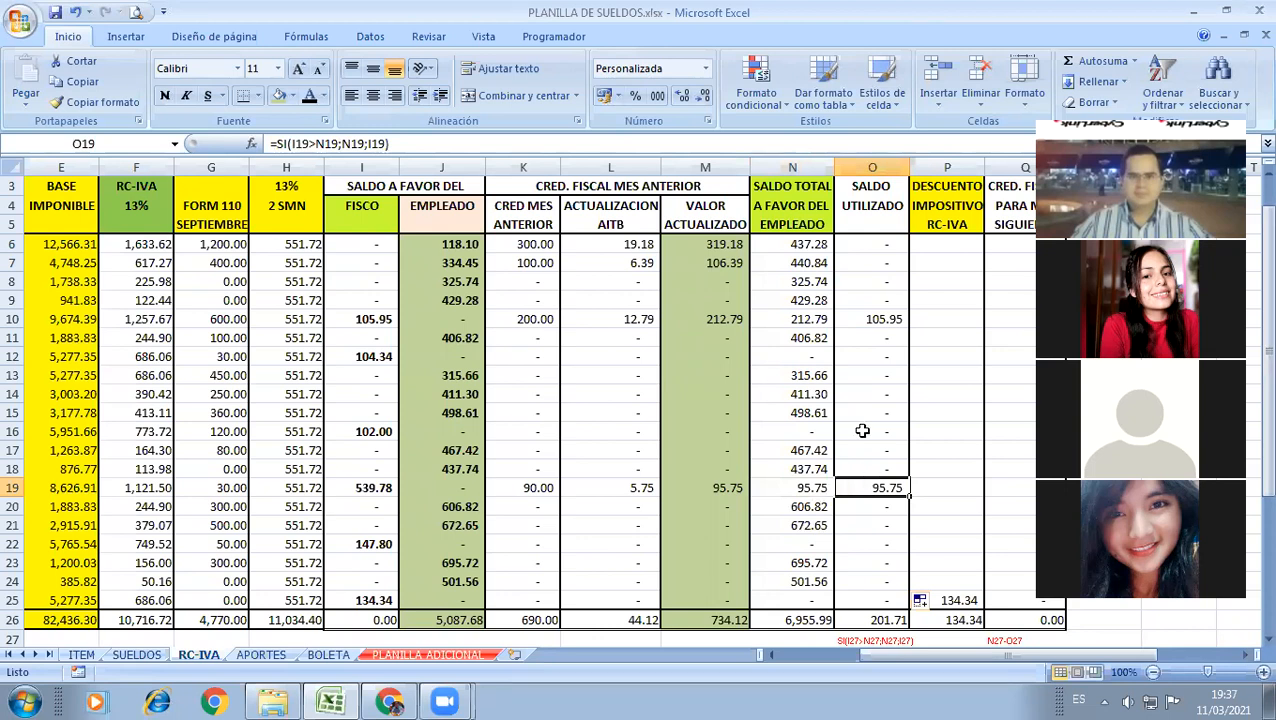
pyautogui.write('5')
pyautogui.press('BackSpace')
pyautogui.write('40')
pyautogui.press('Return')
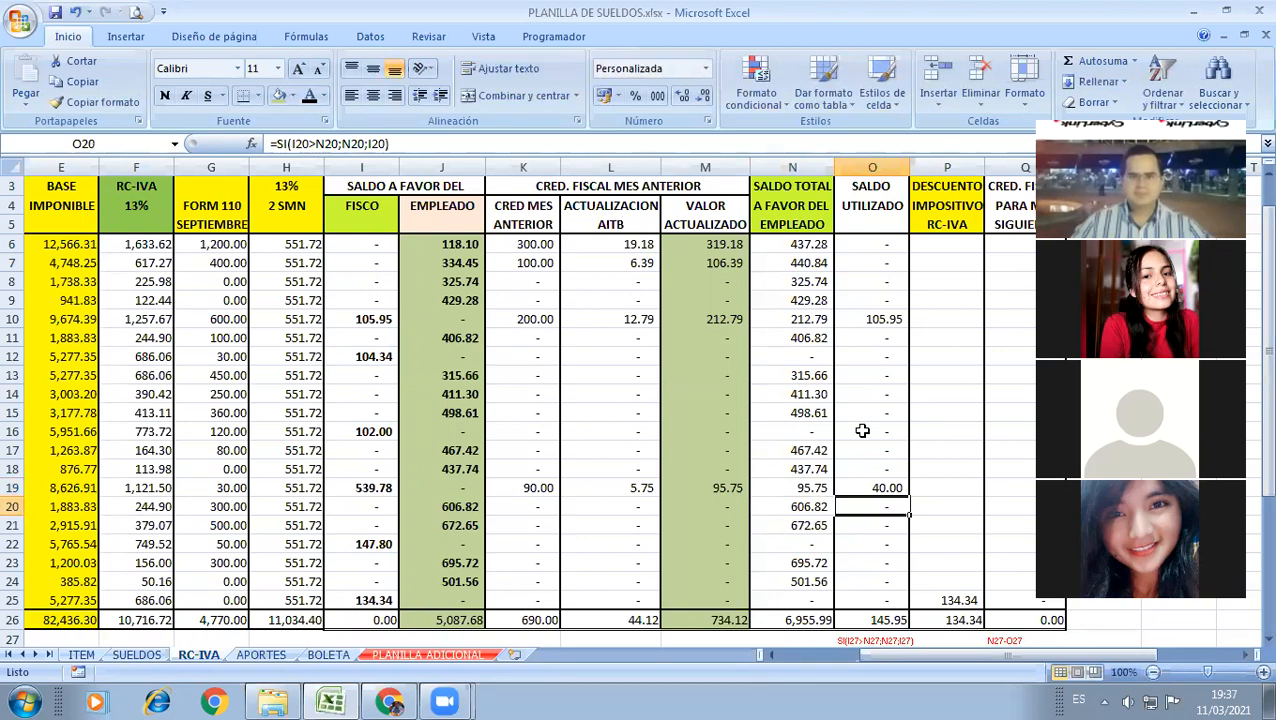
pyautogui.hotkey('ctrl', 'z')
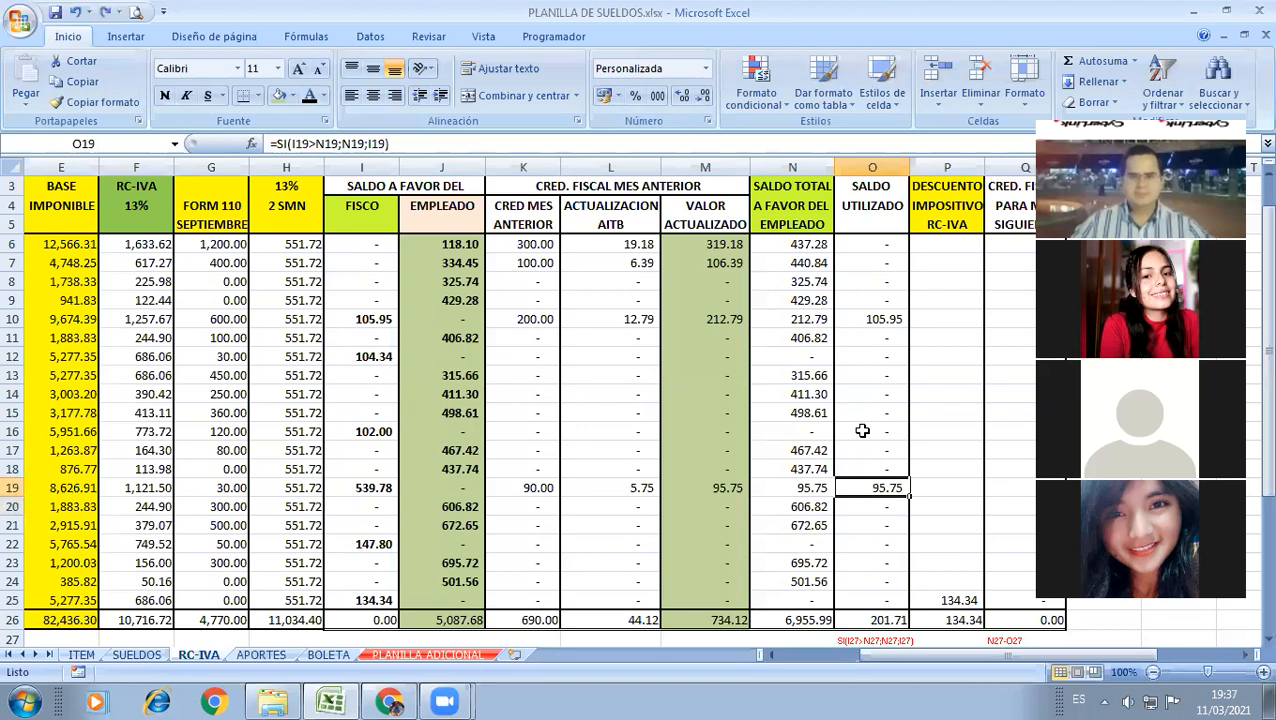
# Step: Go back to row 10 in the SALDO UTILIZADO column and review the formula in O10
pyautogui.click(862, 430)
pyautogui.press('Up')
pyautogui.press('Up')
pyautogui.press('Up')
pyautogui.press('Up')
pyautogui.press('Up')
pyautogui.press('Up')
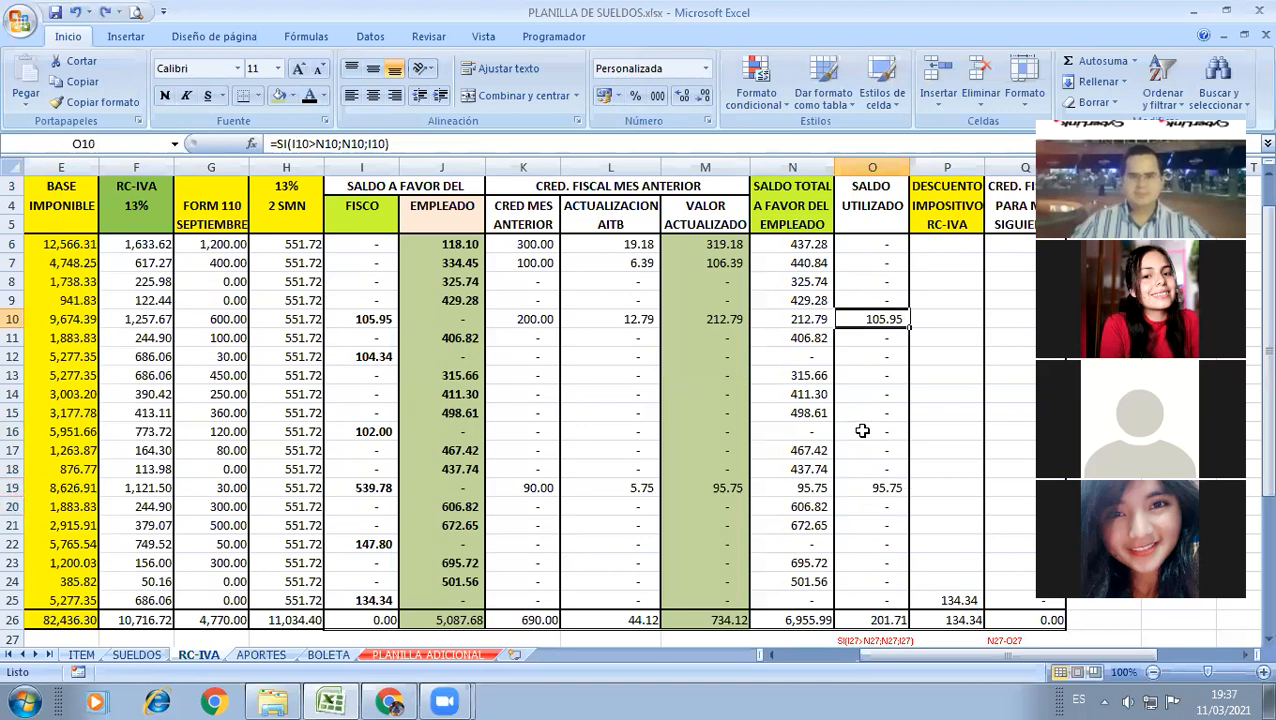
# Step: Try replacing the SALDO UTILIZADO formula in O10 with the value 200, and undo the entry
pyautogui.press('Left')
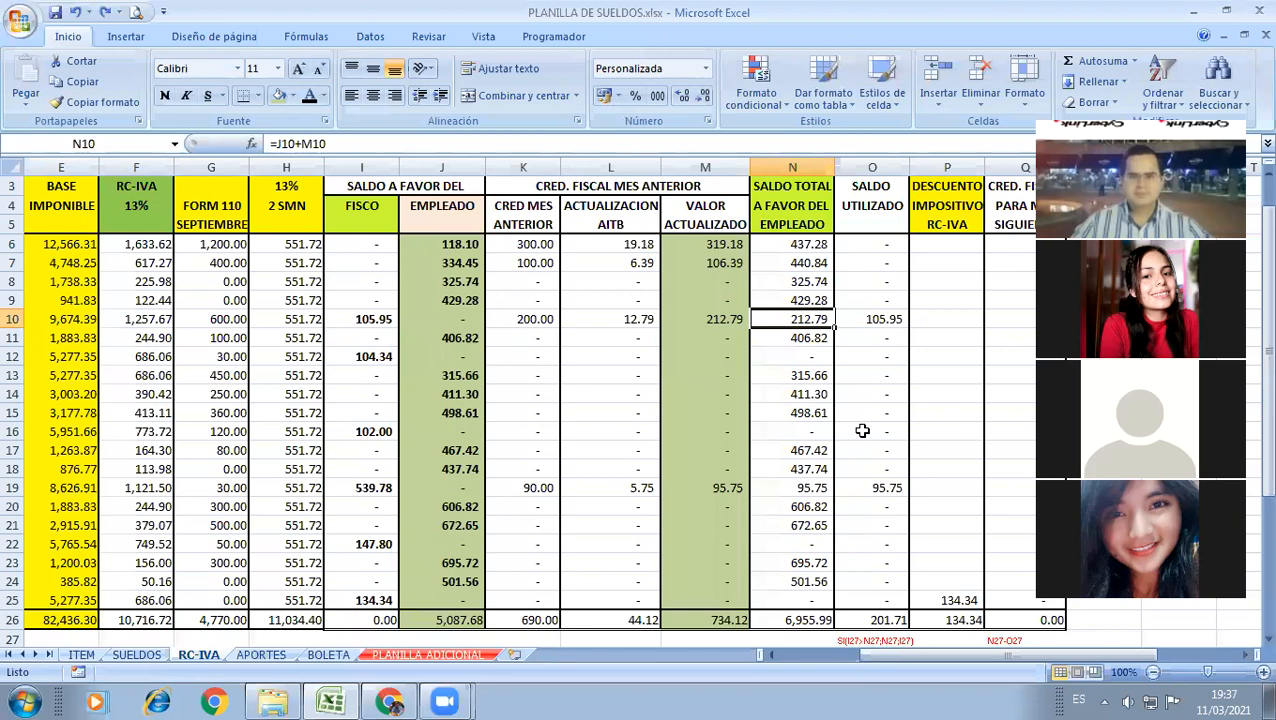
pyautogui.press('Right')
pyautogui.write('200')
pyautogui.press('Return')
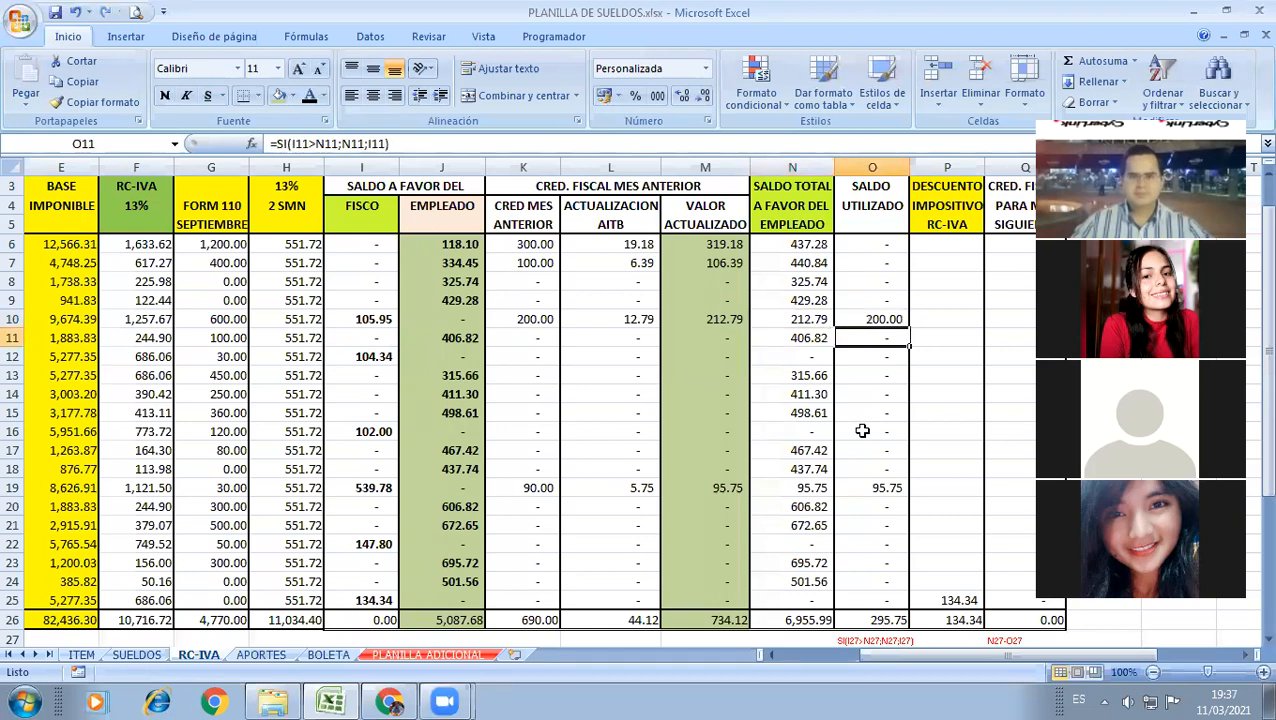
pyautogui.hotkey('ctrl', 'z')
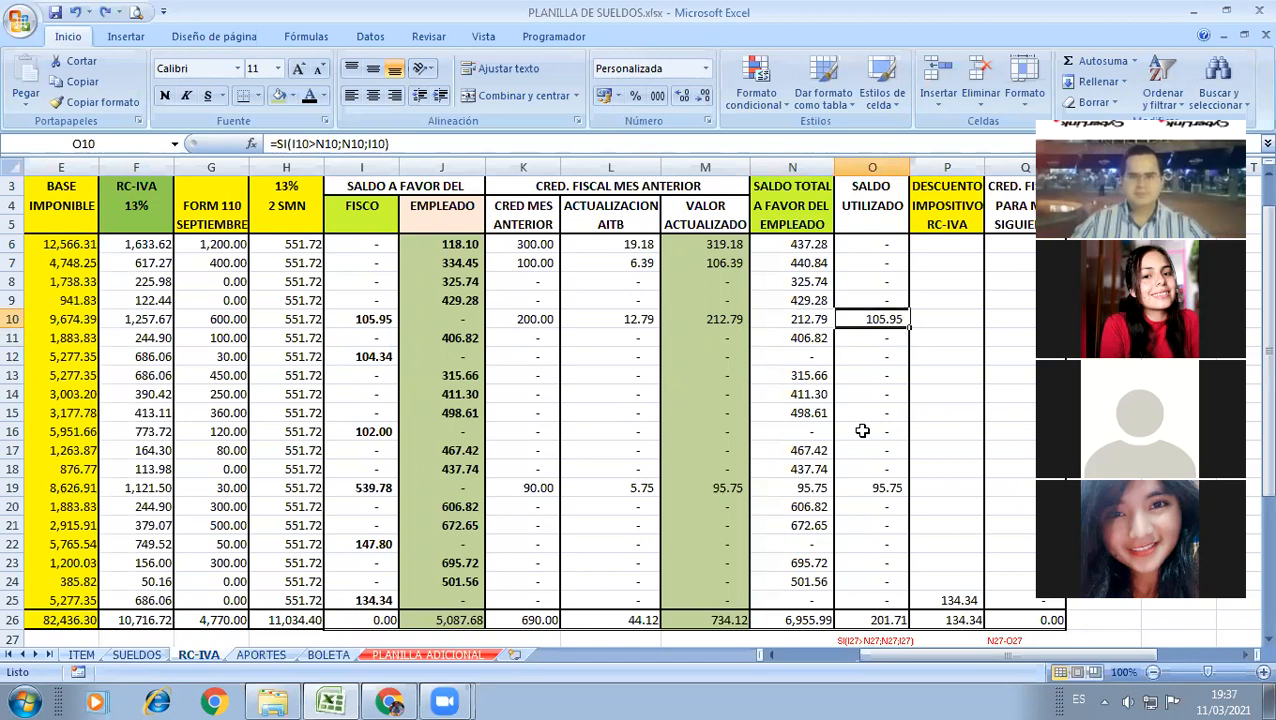
# Step: Review the cell references in O10's SALDO UTILIZADO formula and the existing DESCUENTO IMPOSITIVO formula in P25
pyautogui.press('F2')
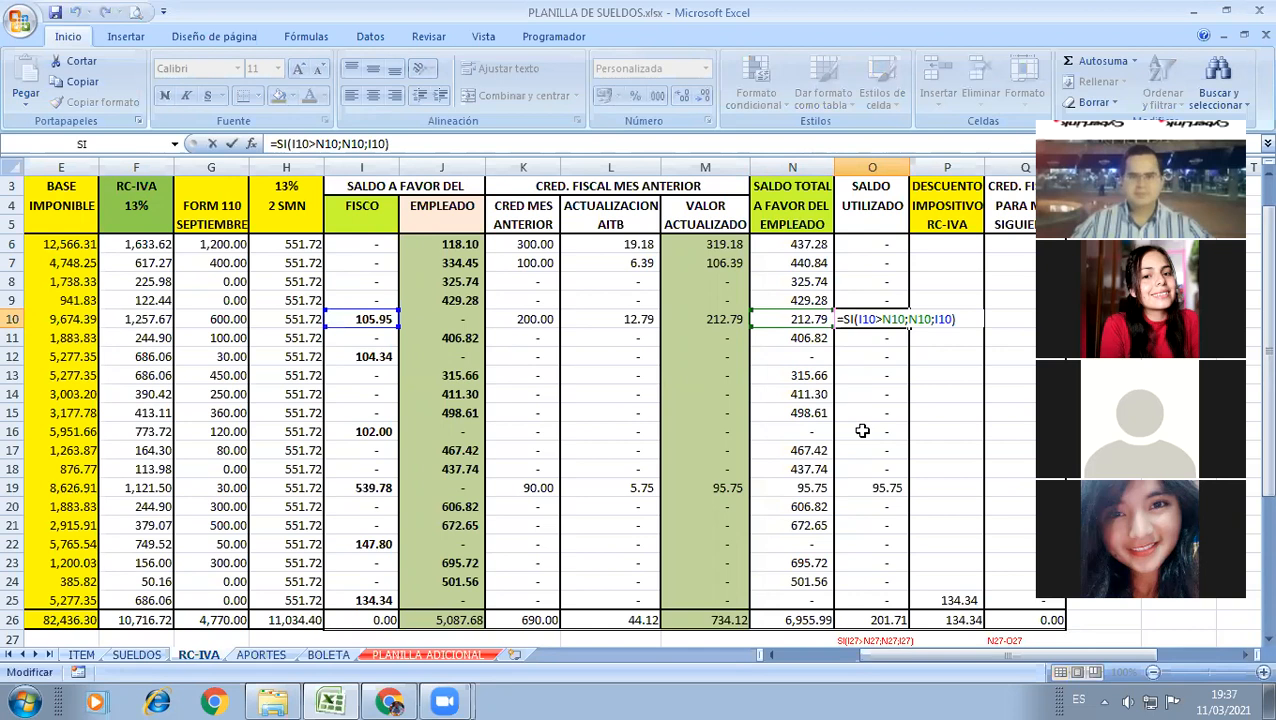
pyautogui.press('Tab')
pyautogui.press('Right')
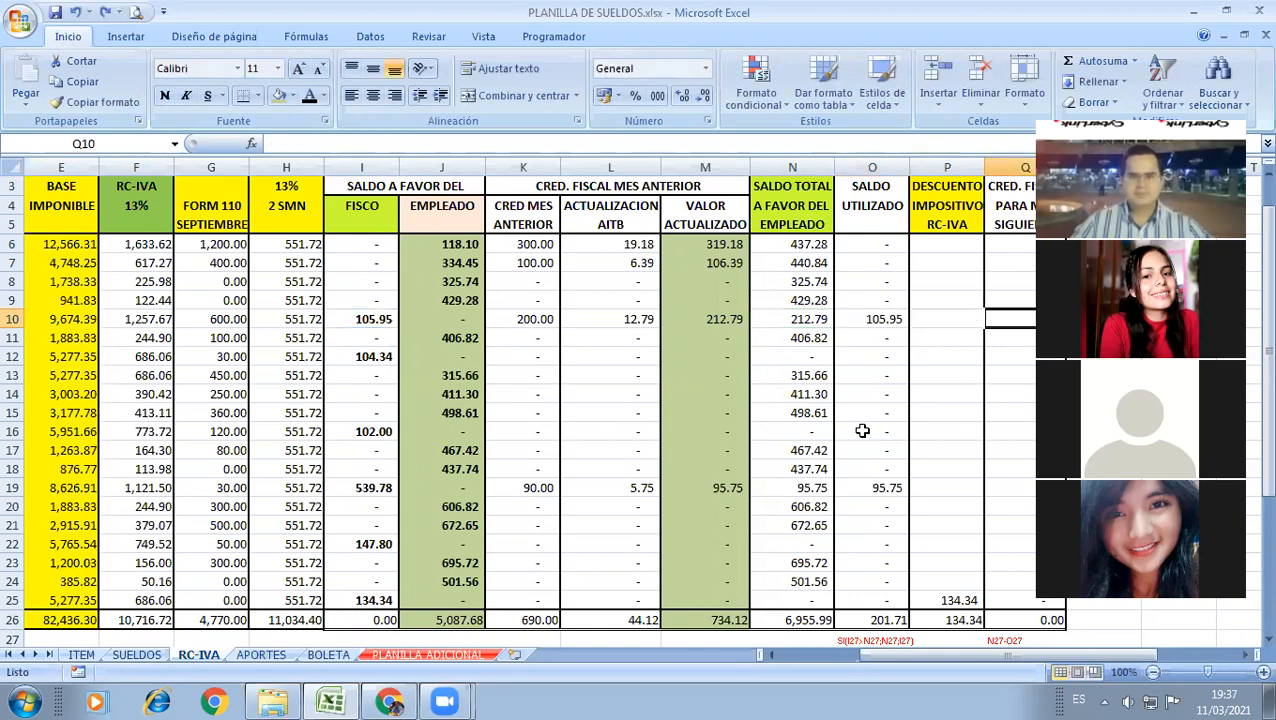
pyautogui.press('Left')
pyautogui.hotkey('ctrl', 'Down')
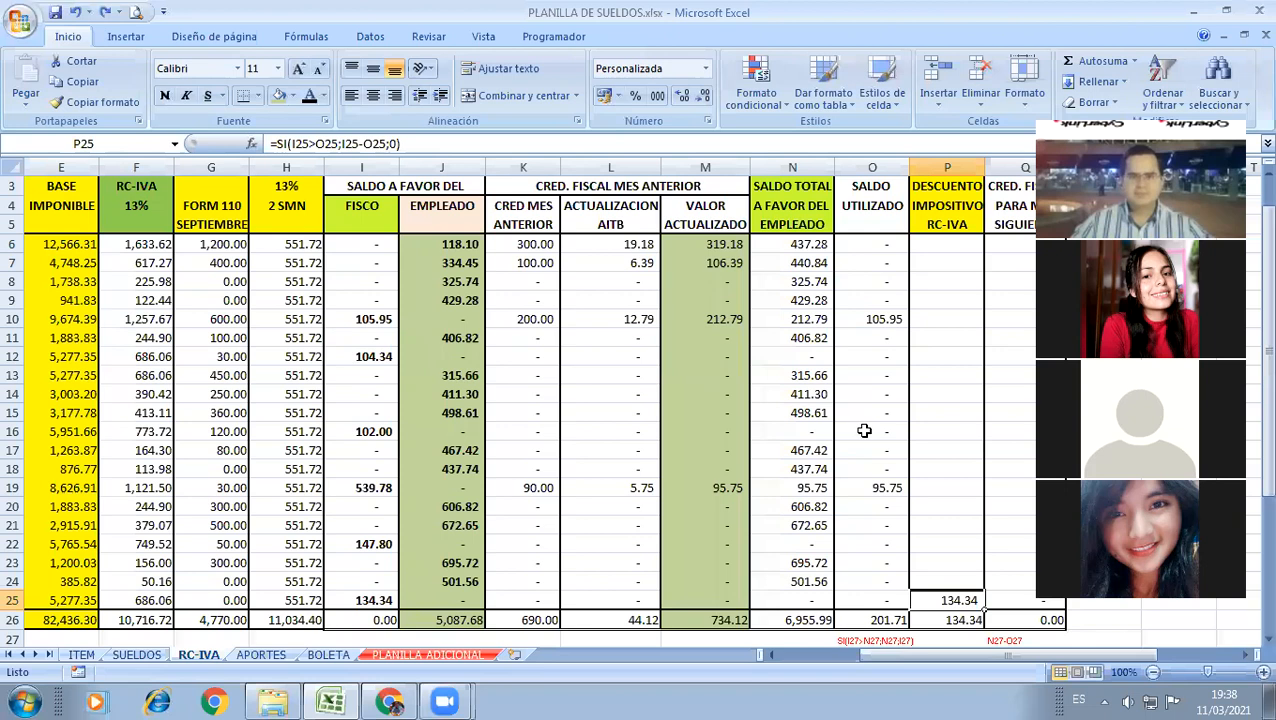
# Step: Calculate the DESCUENTO IMPOSITIVO RC-IVA in P6 with =SI(I6>O6;I6-O6;0) and copy the formula down to P25
pyautogui.click(948, 246)
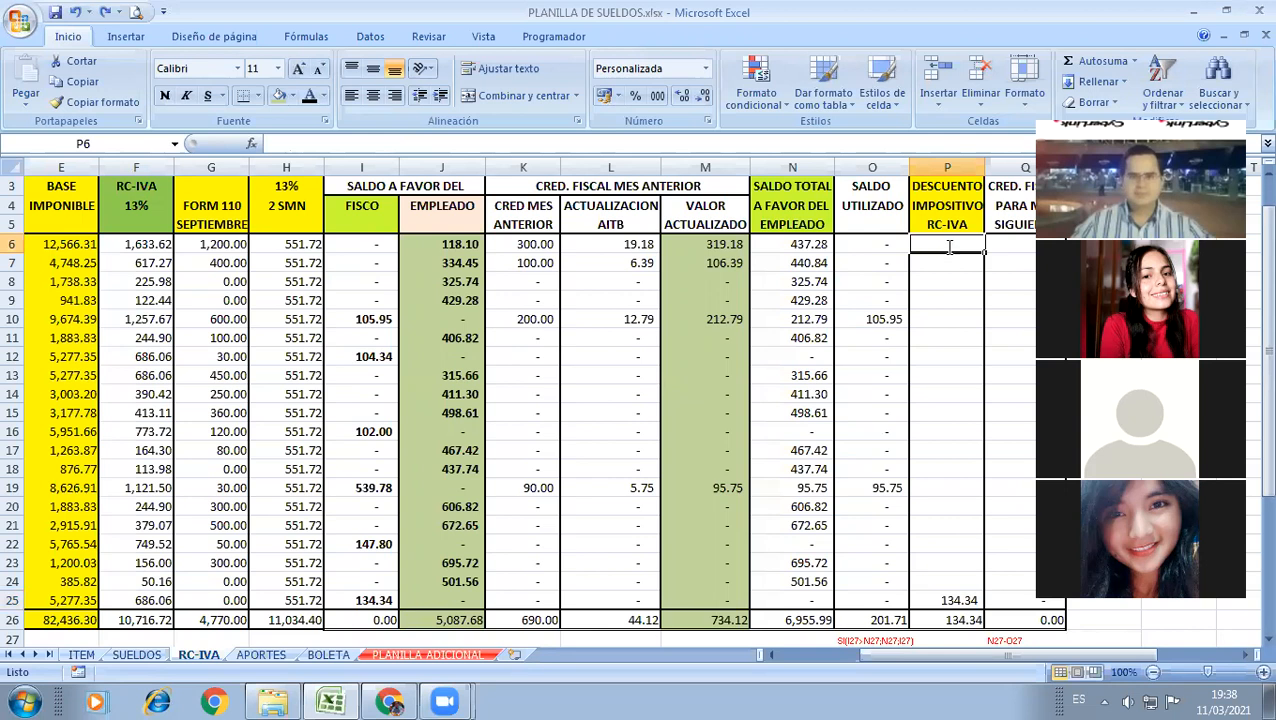
pyautogui.write('=SI(')
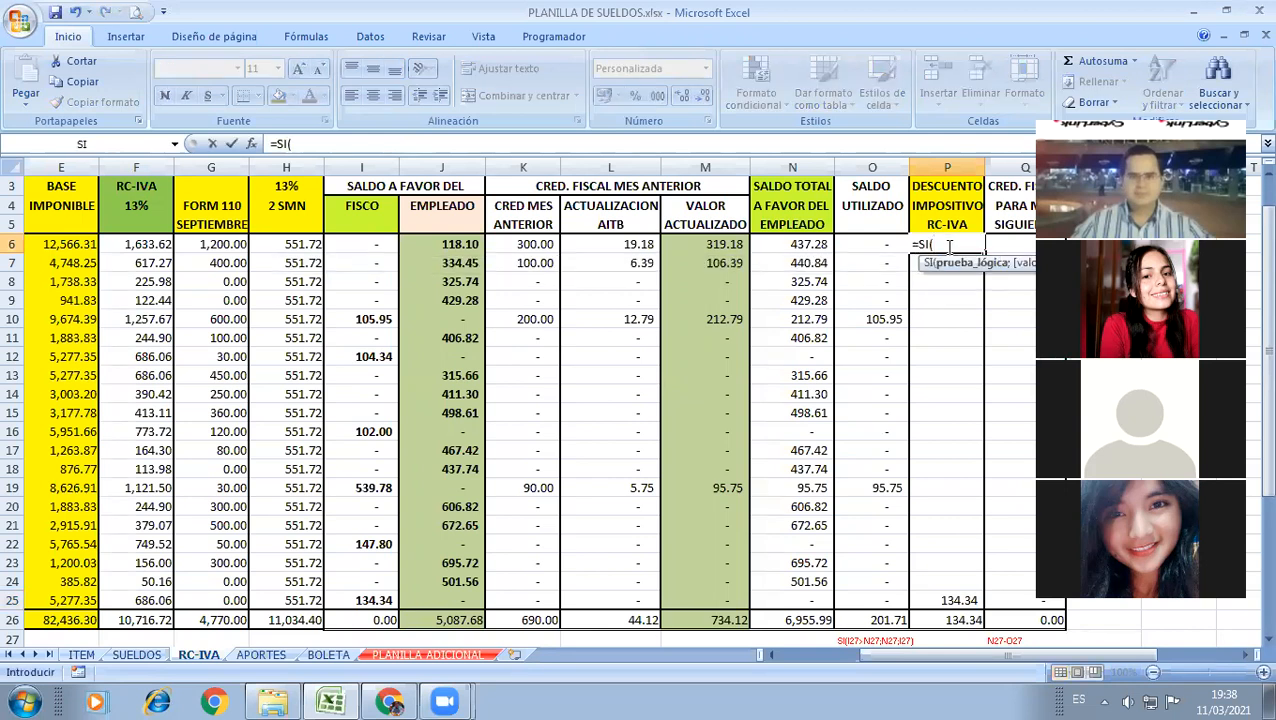
pyautogui.click(350, 244)
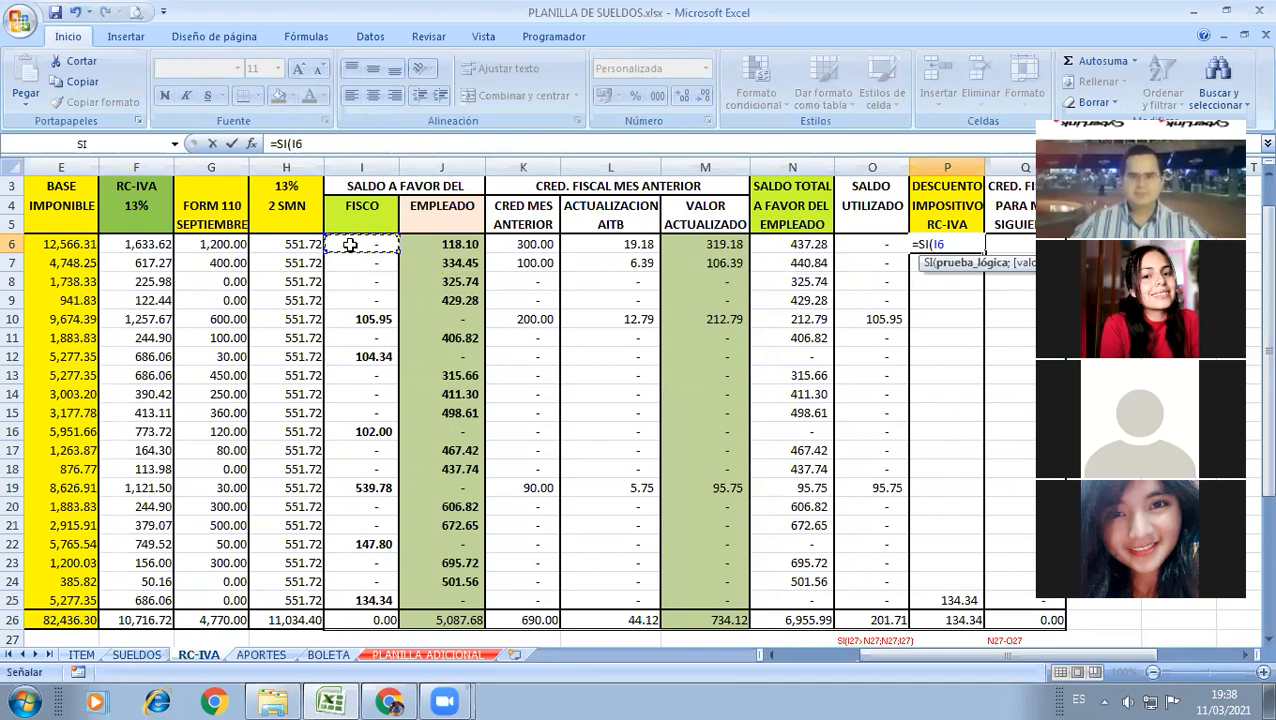
pyautogui.write('>')
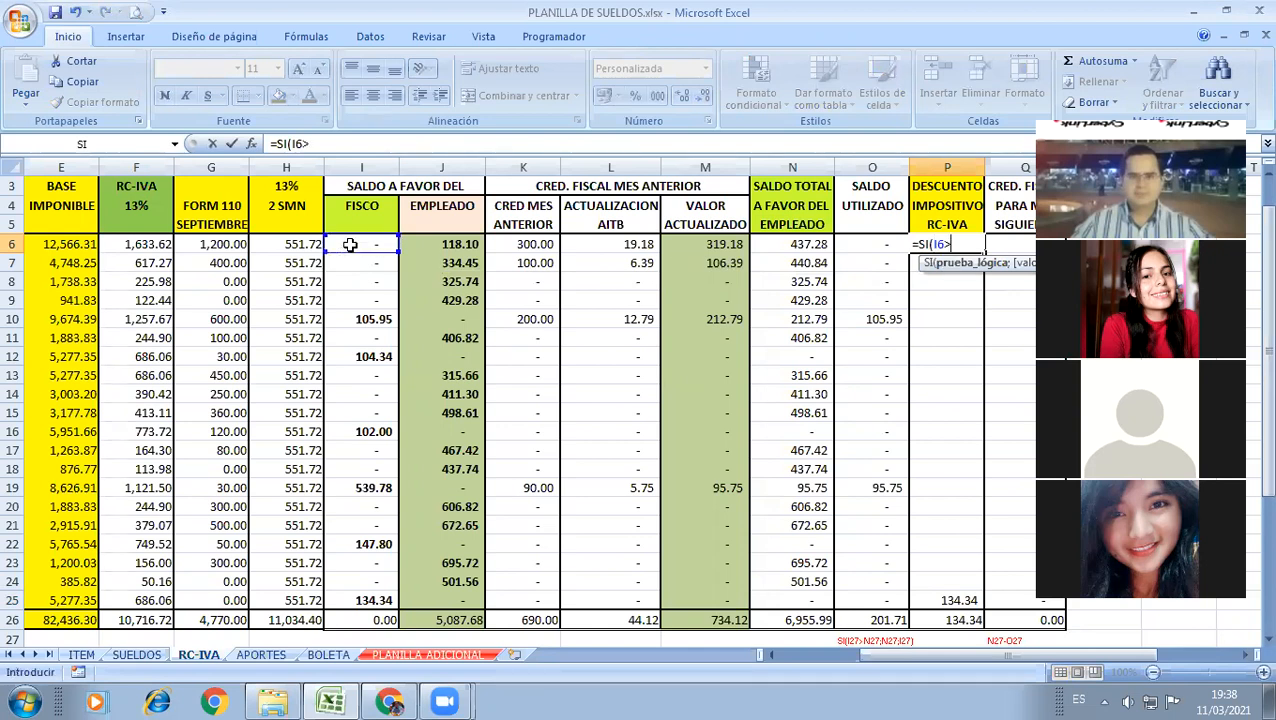
pyautogui.click(882, 250)
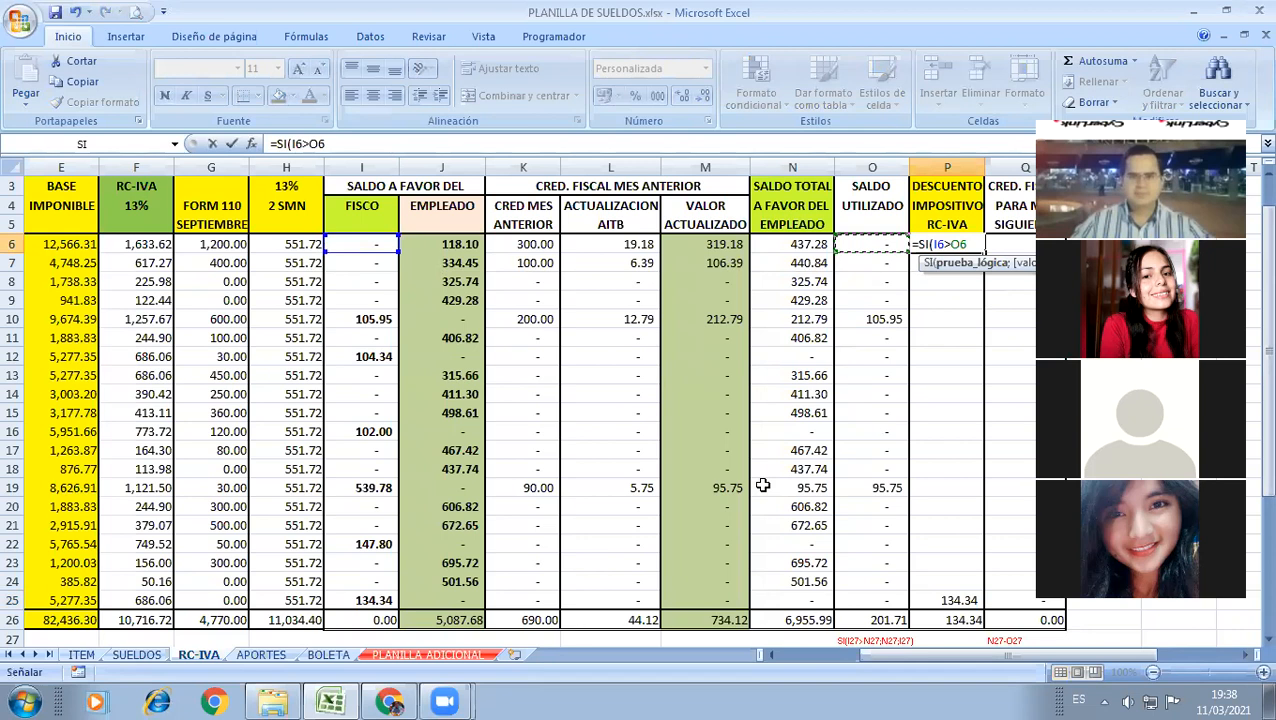
pyautogui.write(';')
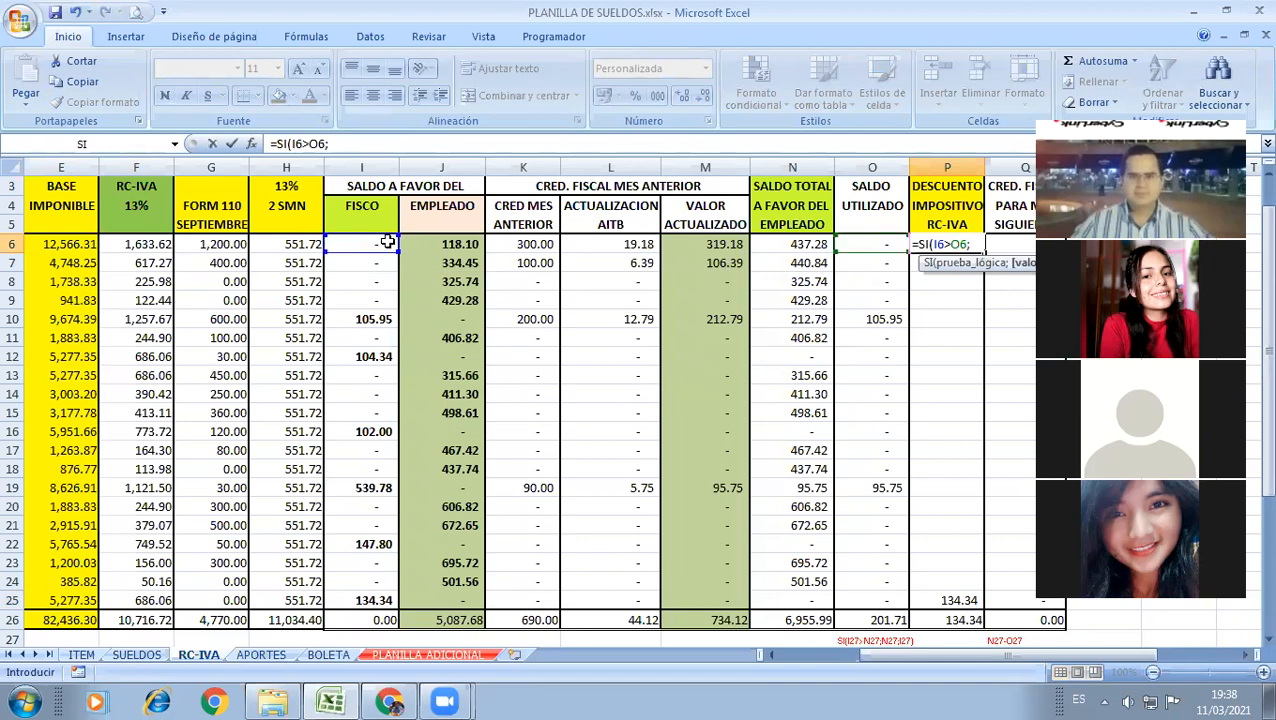
pyautogui.click(387, 242)
pyautogui.write('-')
pyautogui.click(858, 241)
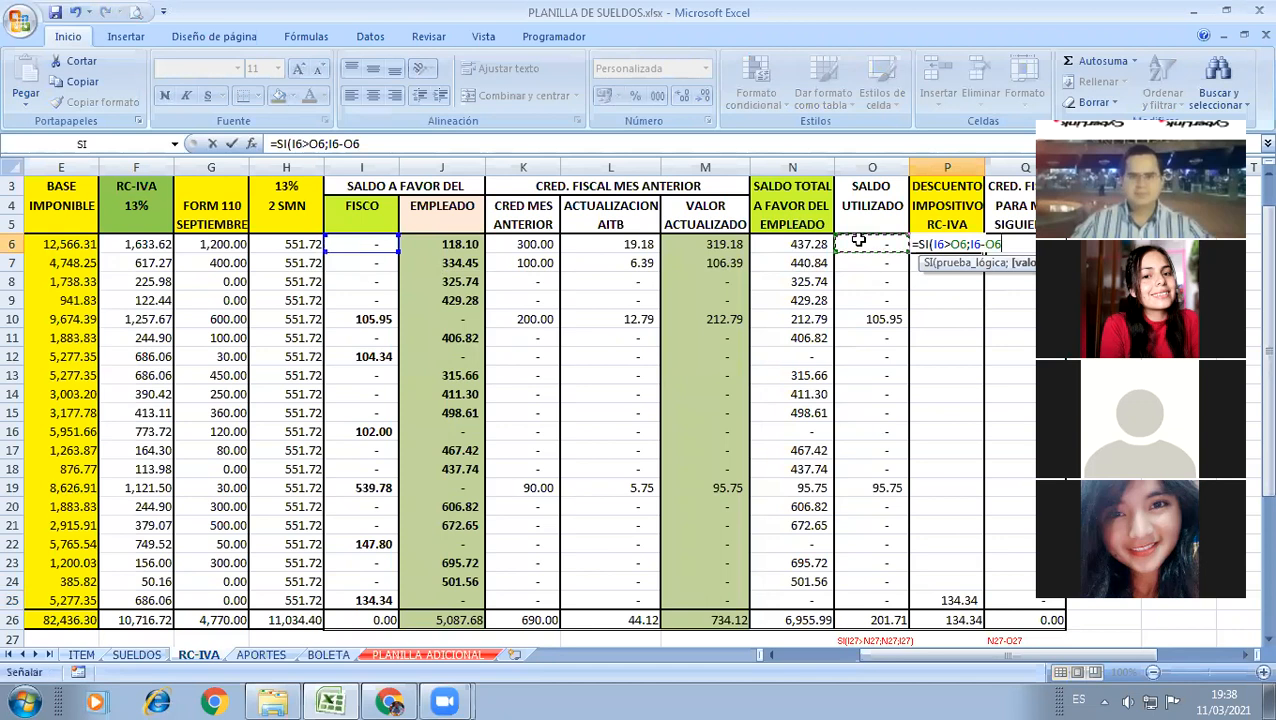
pyautogui.write(';0)')
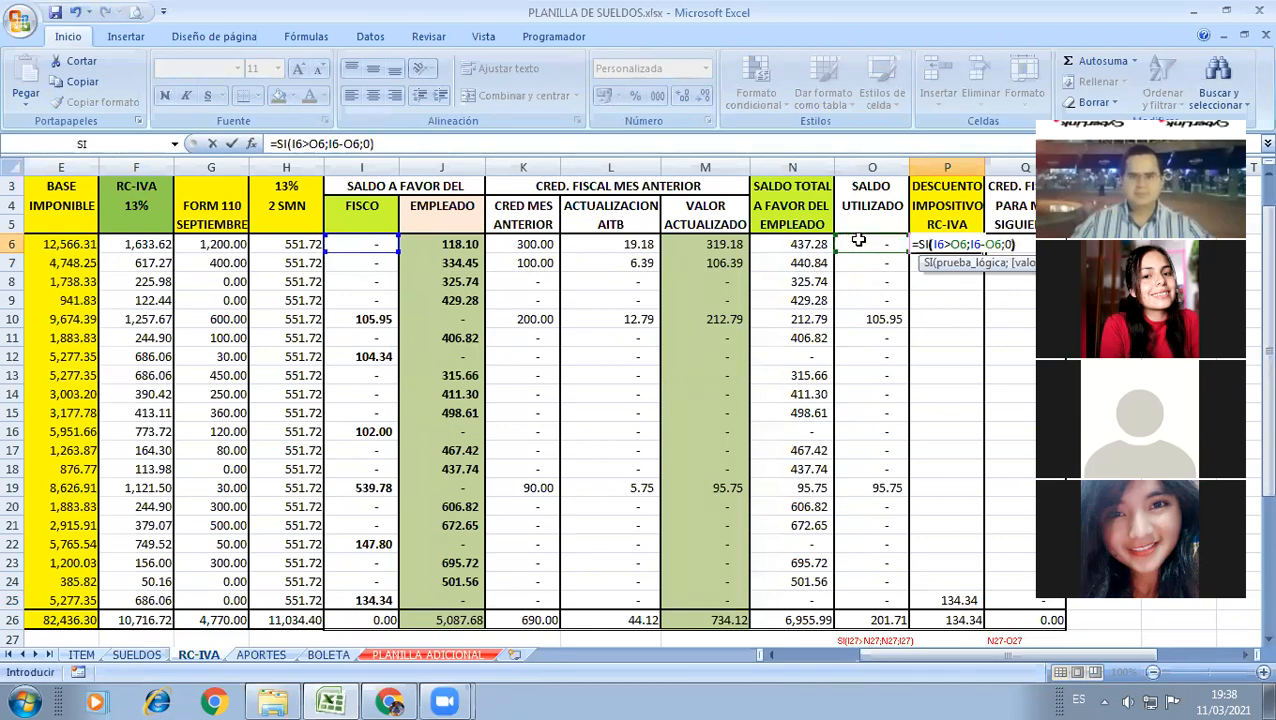
pyautogui.press('Return')
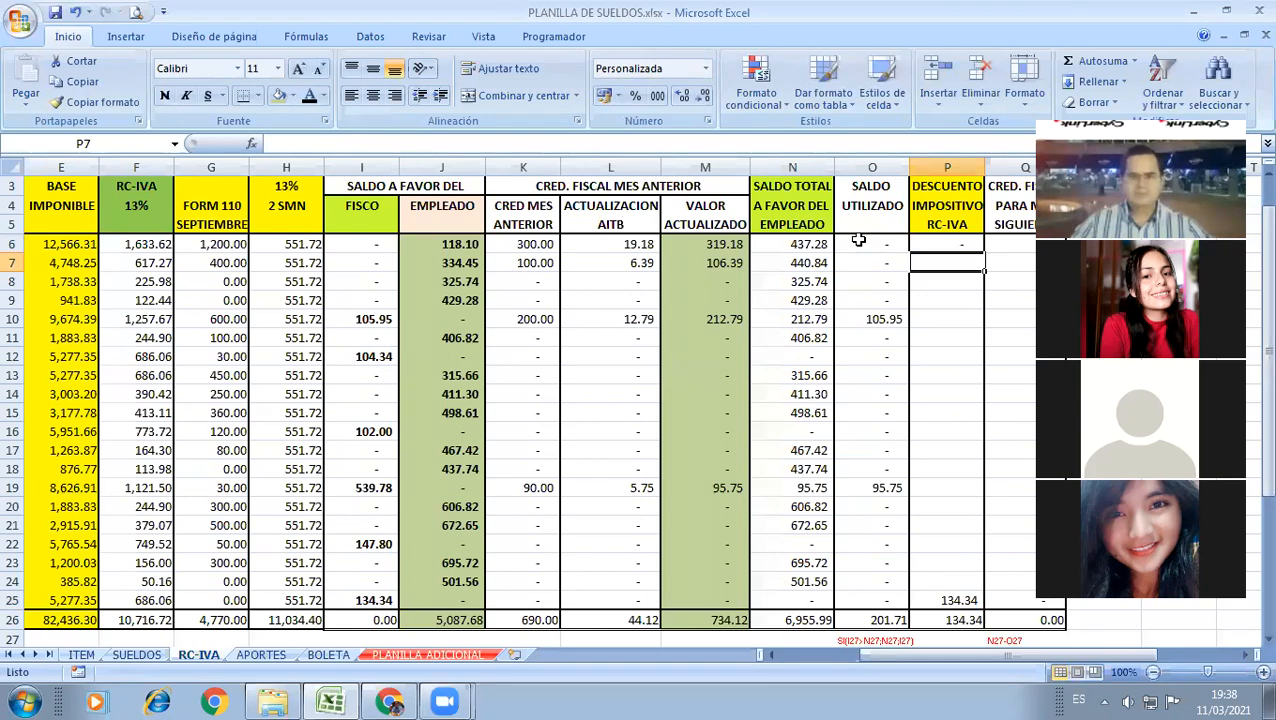
pyautogui.click(955, 245)
pyautogui.moveTo(986, 252); pyautogui.dragTo(736, 404)
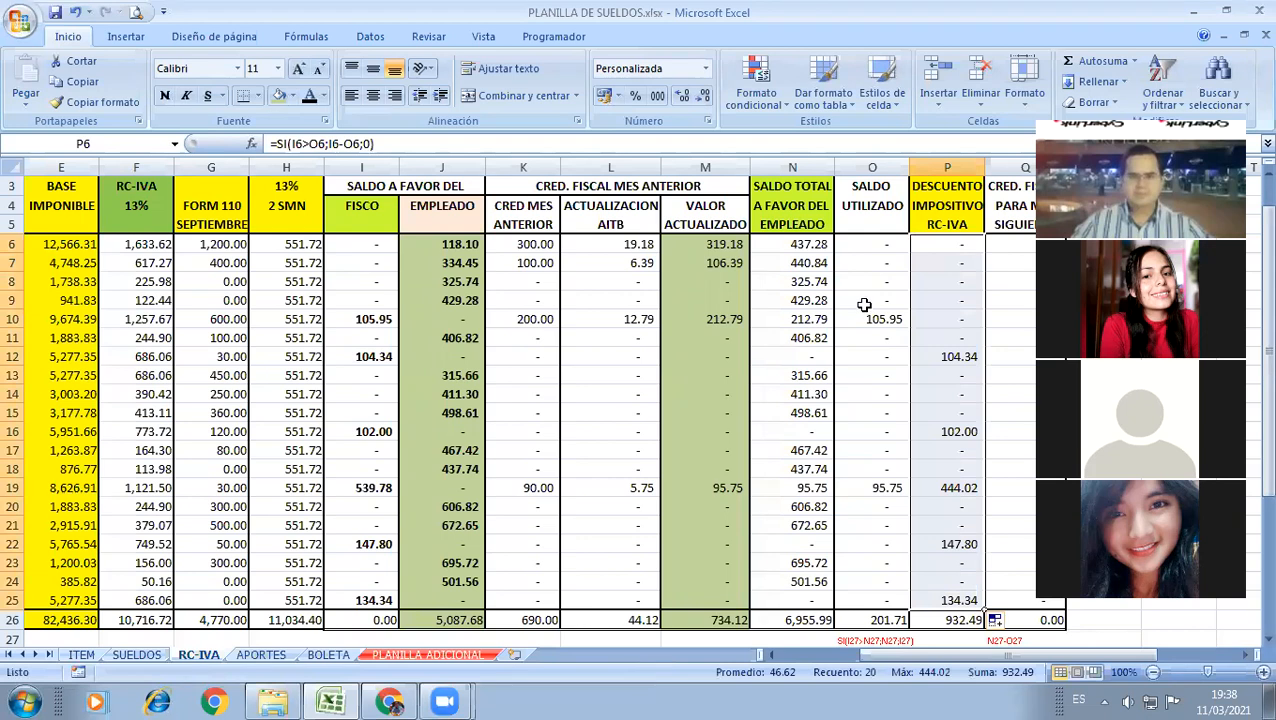
# Step: Examine row 10's tax discount against its total employee balance and look over the next-month fiscal credit column
pyautogui.click(946, 321)
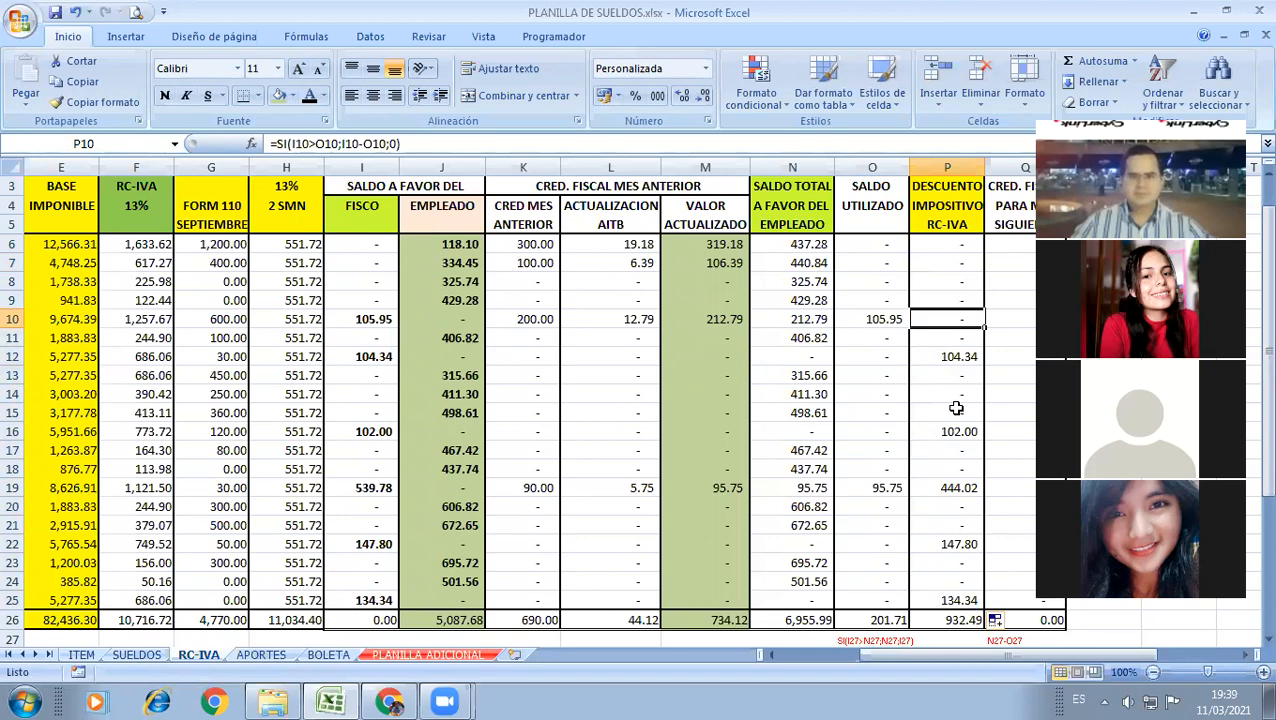
pyautogui.press('Left')
pyautogui.press('Left')
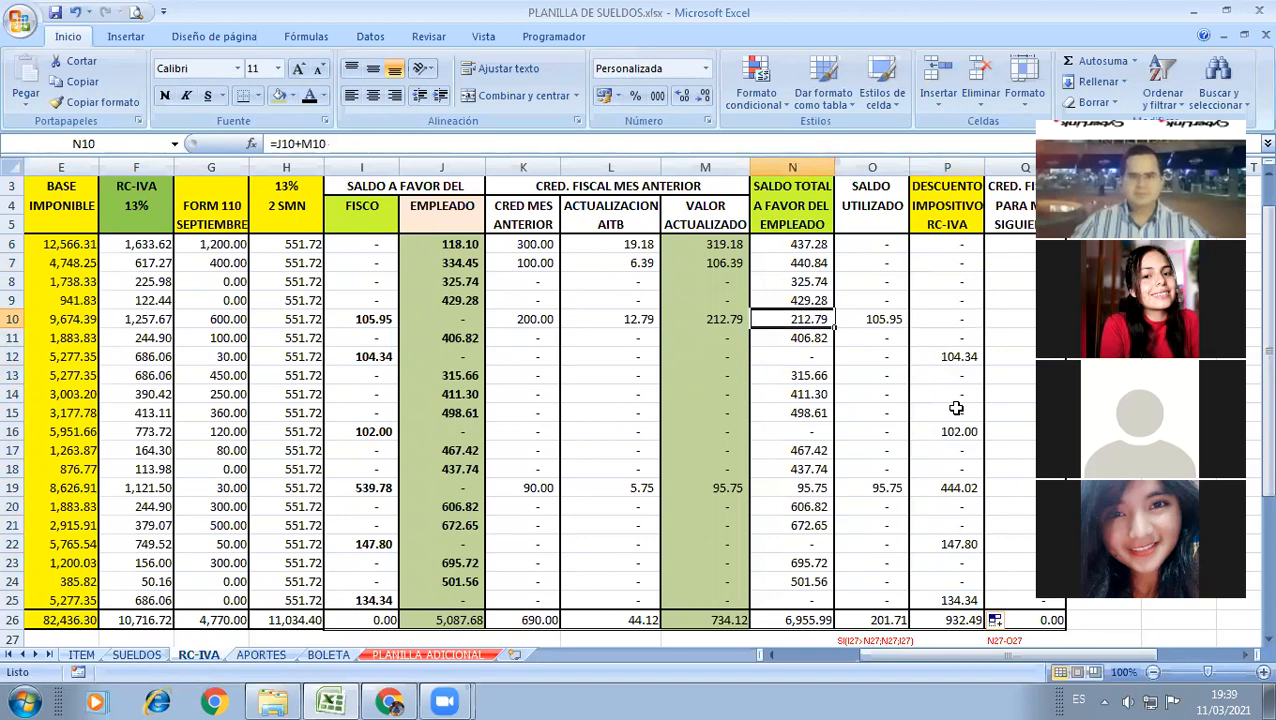
pyautogui.press('Right')
pyautogui.press('Right')
pyautogui.press('Right')
pyautogui.press('Right')
pyautogui.press('Right')
pyautogui.press('Right')
pyautogui.press('Right')
pyautogui.press('Left')
pyautogui.press('Left')
pyautogui.press('Left')
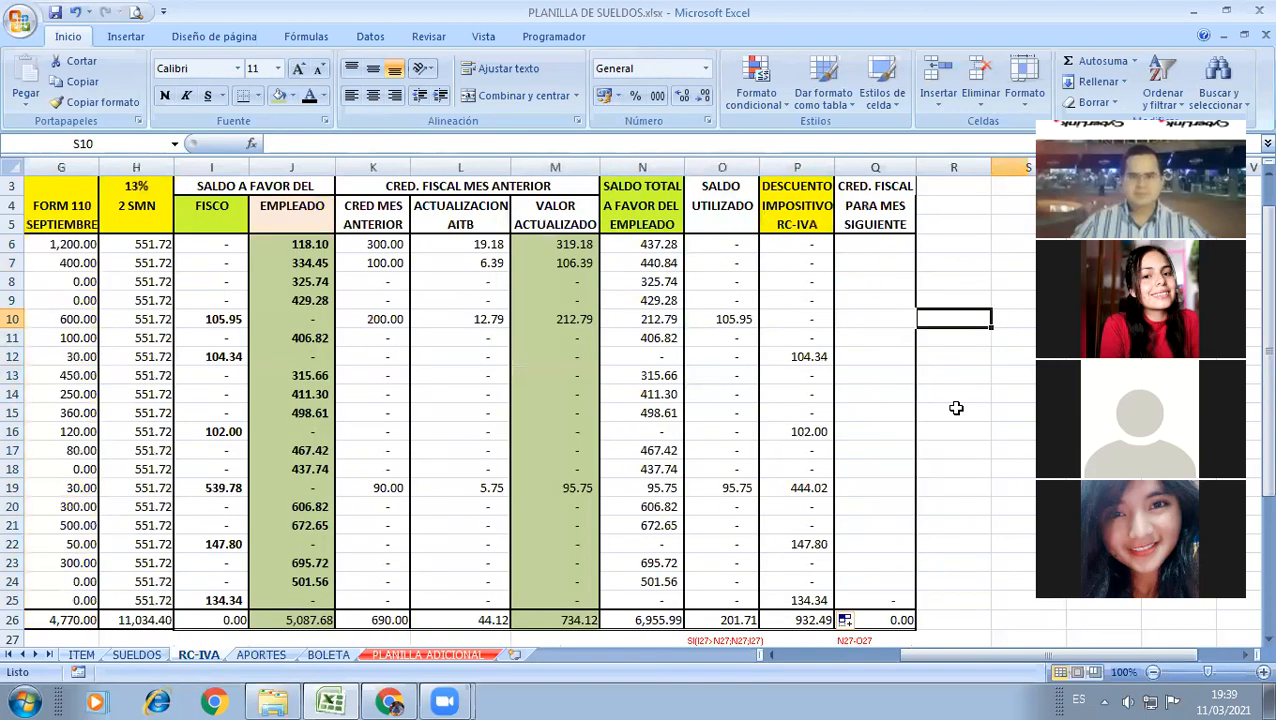
pyautogui.press('Left')
pyautogui.press('Up')
pyautogui.press('Up')
pyautogui.press('Up')
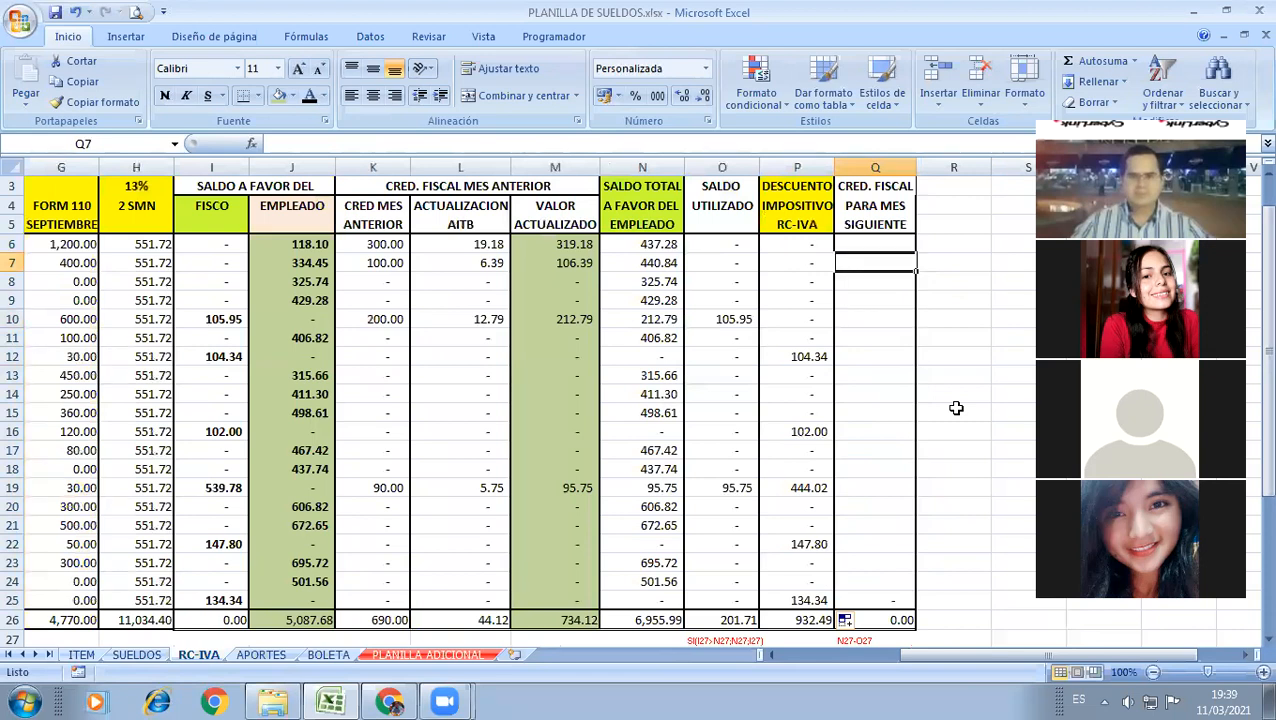
# Step: Examine all of row 16 to check its DESCUENTO IMPOSITIVO RC-IVA against the FISCO balance
pyautogui.press('Down')
pyautogui.press('Down')
pyautogui.press('Down')
pyautogui.press('Down')
pyautogui.press('Down')
pyautogui.press('Down')
pyautogui.press('Down')
pyautogui.press('Left')
pyautogui.press('Down')
pyautogui.press('Down')
pyautogui.press('Down')
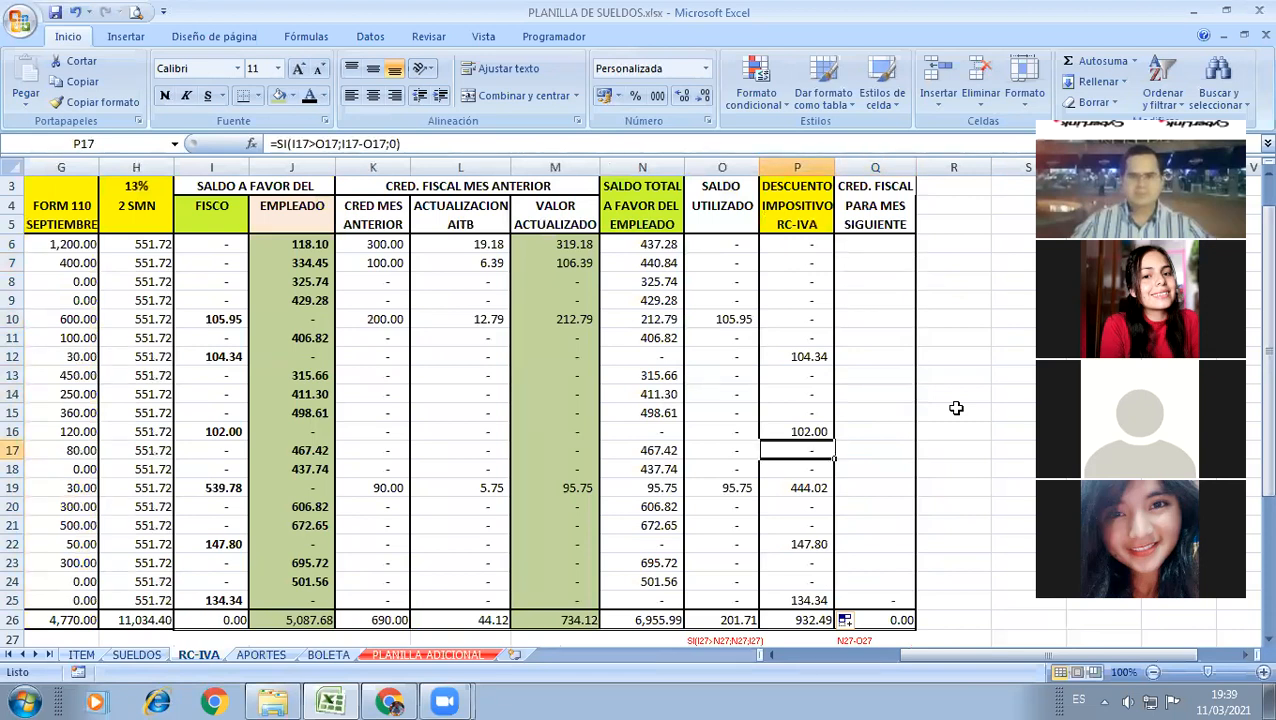
pyautogui.press('Up')
pyautogui.hotkey('shift', 'space')
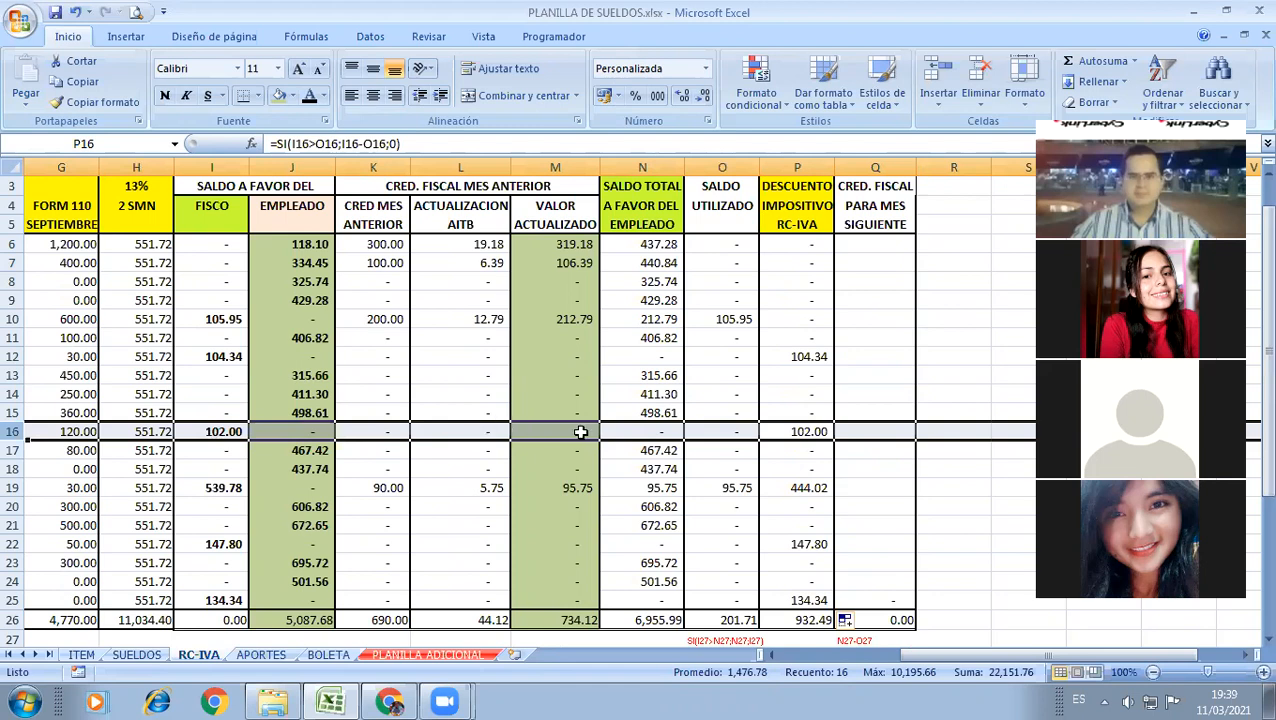
pyautogui.click(807, 428)
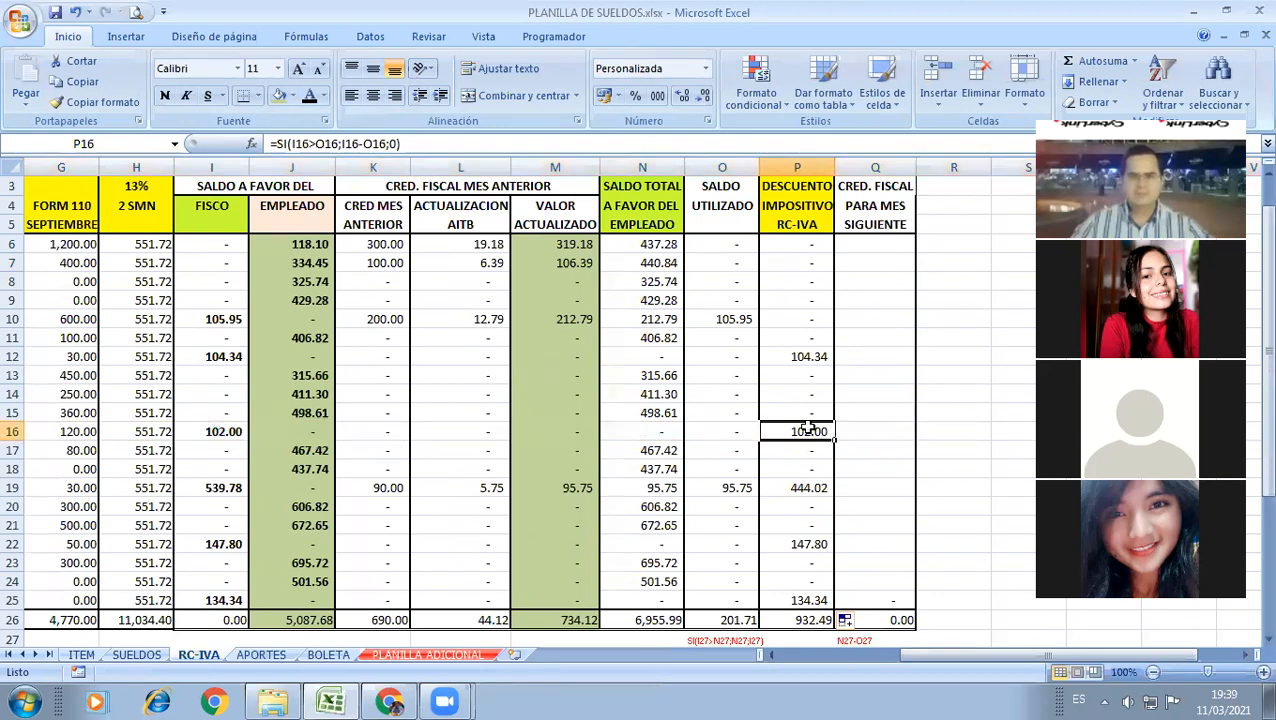
# Step: Compare row 19's total employee balance and SALDO UTILIZADO with its DESCUENTO IMPOSITIVO RC-IVA
pyautogui.click(778, 488)
pyautogui.hotkey('shift', 'space')
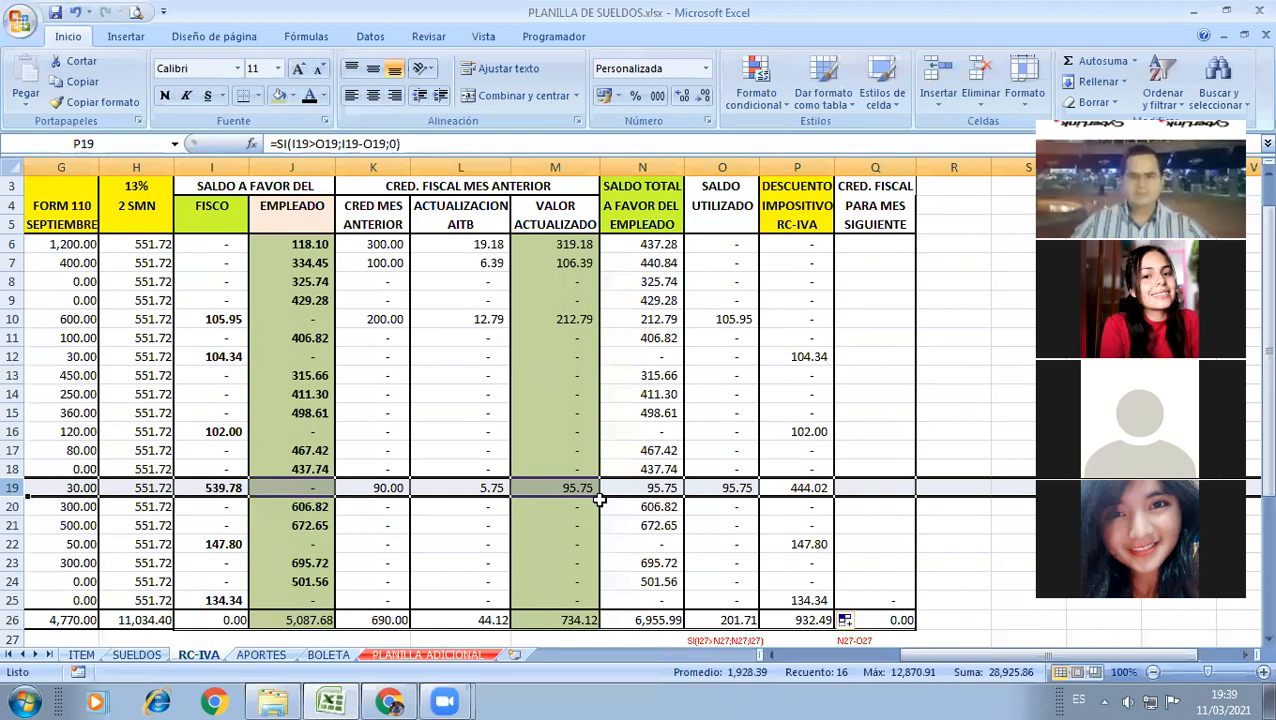
pyautogui.click(650, 488)
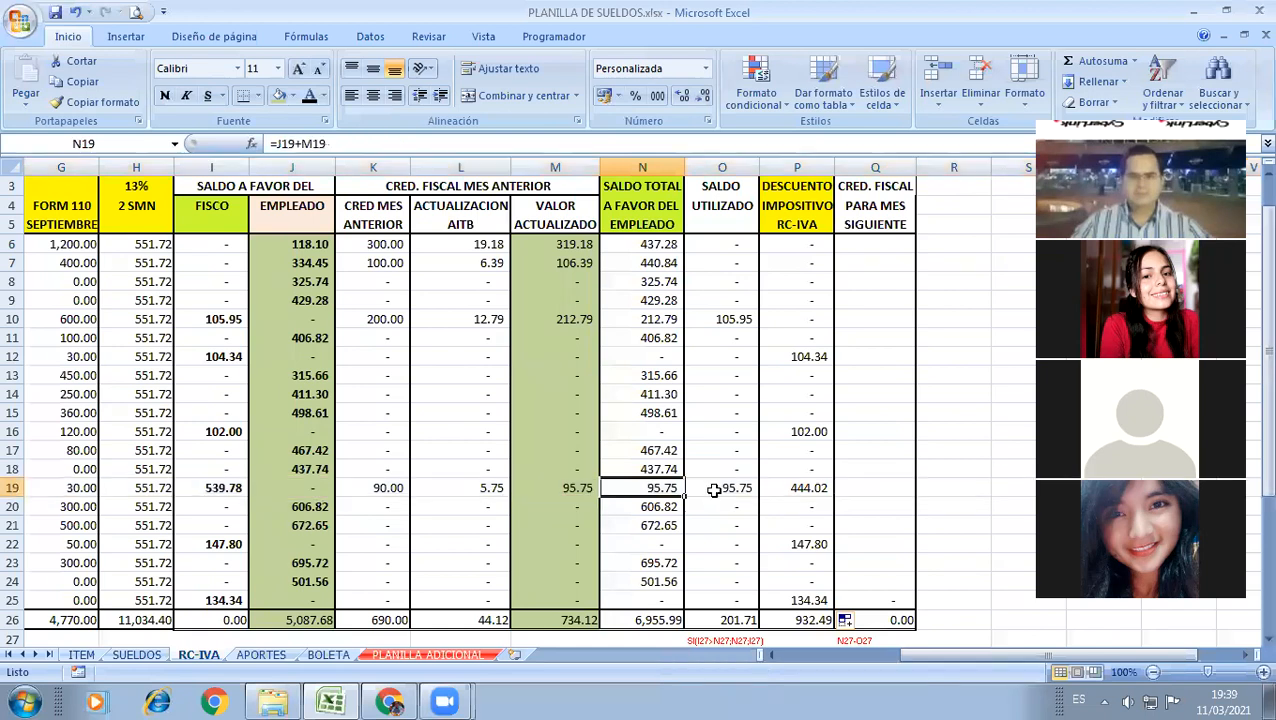
pyautogui.click(713, 488)
pyautogui.click(652, 488)
pyautogui.click(738, 488)
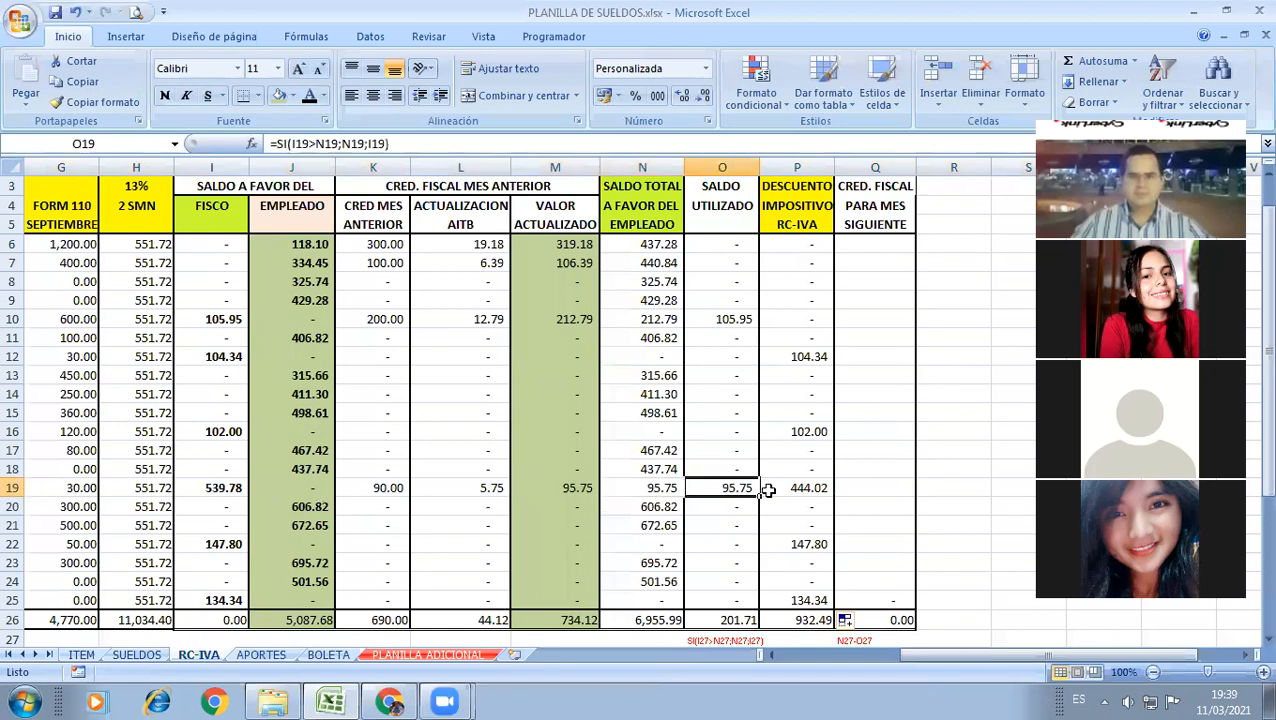
pyautogui.press('Right')
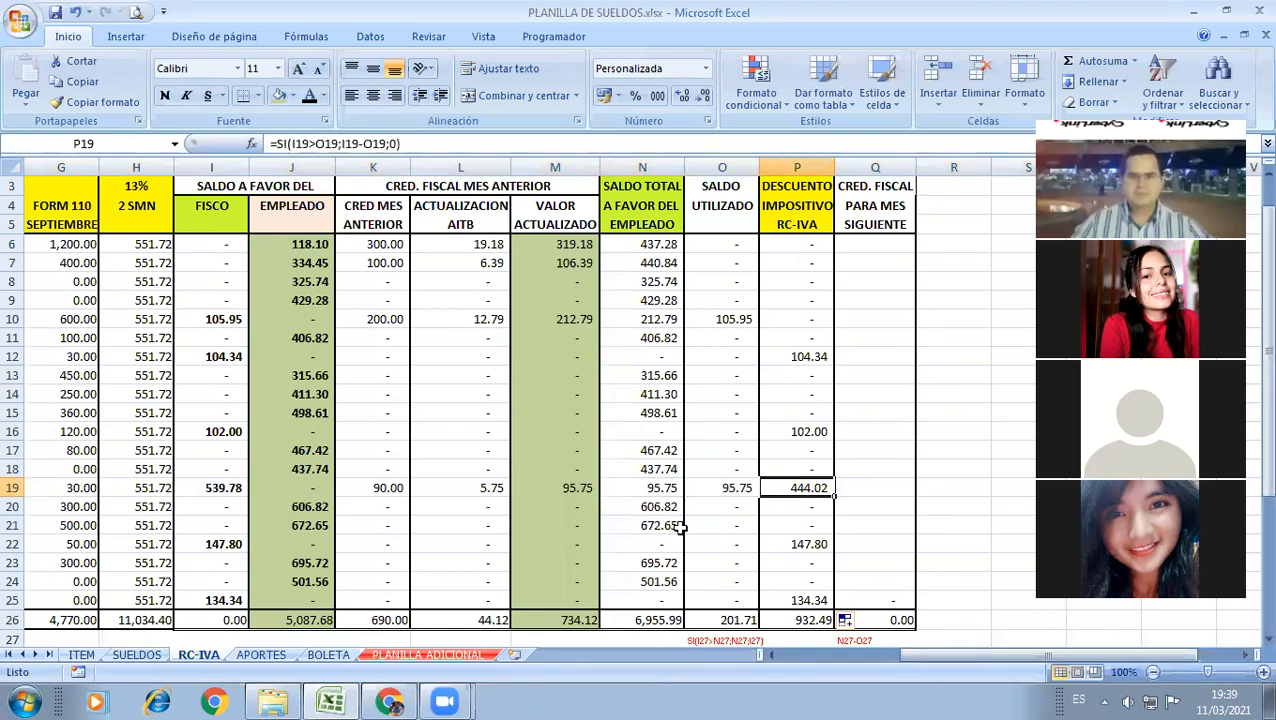
pyautogui.click(731, 490)
pyautogui.click(807, 488)
# Step: Calculate the CRED. FISCAL PARA MES SIGUIENTE in Q6 with =N6-O6 and copy the formula down to Q25
pyautogui.click(858, 244)
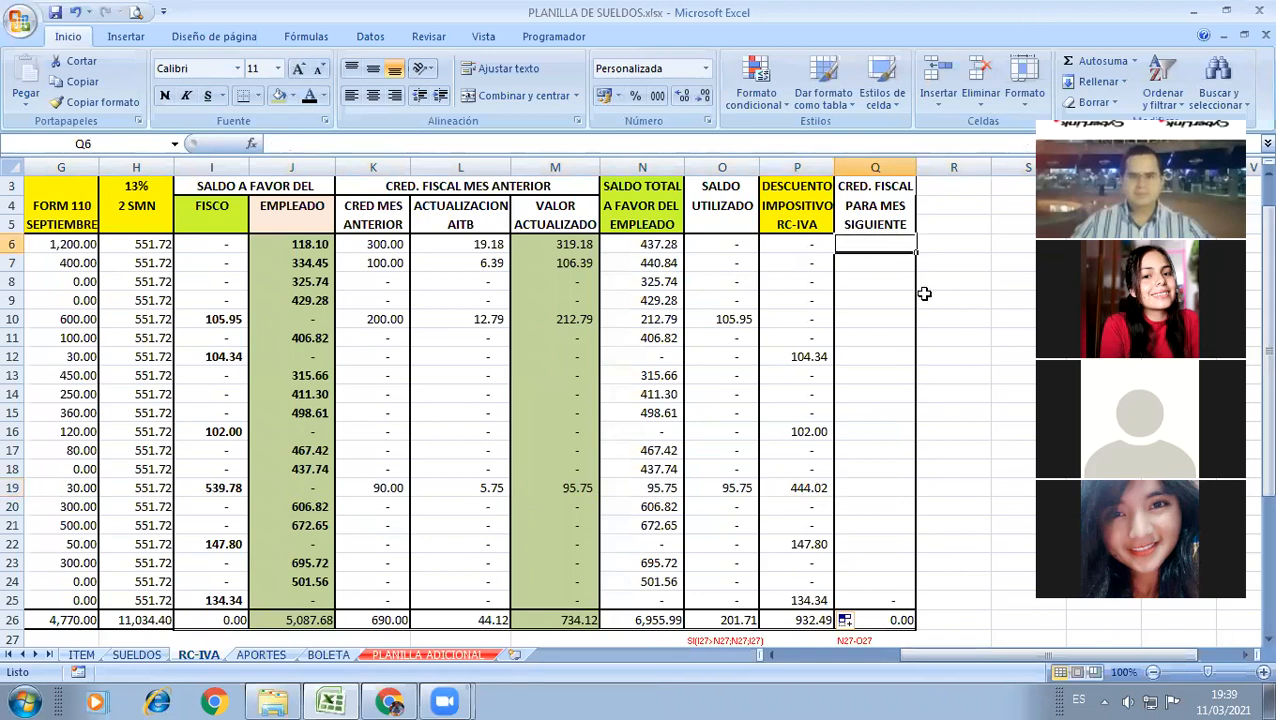
pyautogui.write('=')
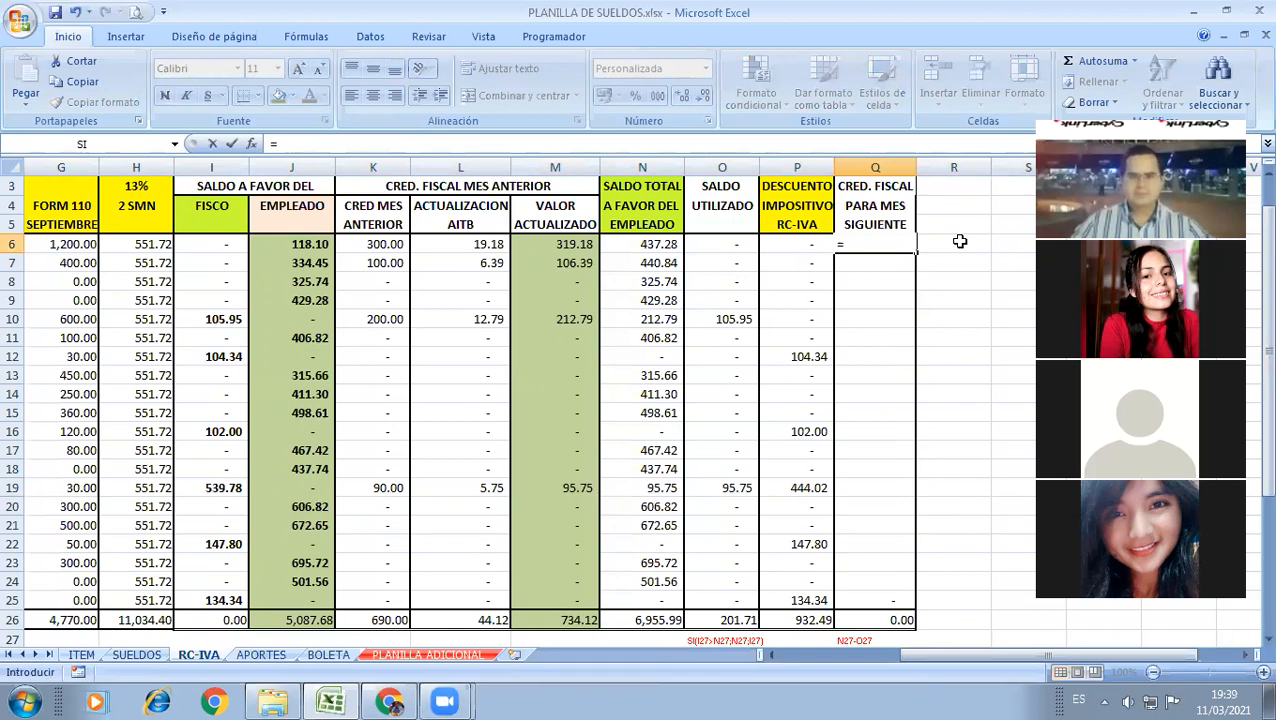
pyautogui.click(640, 244)
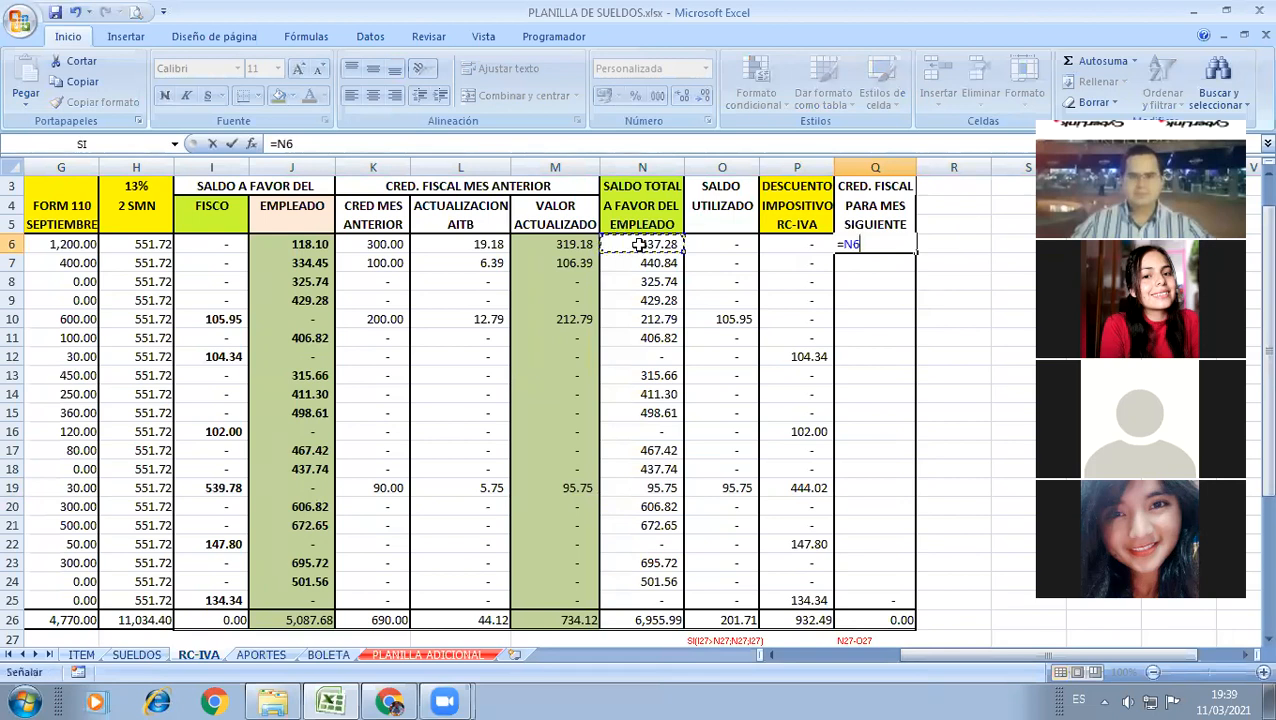
pyautogui.write('-')
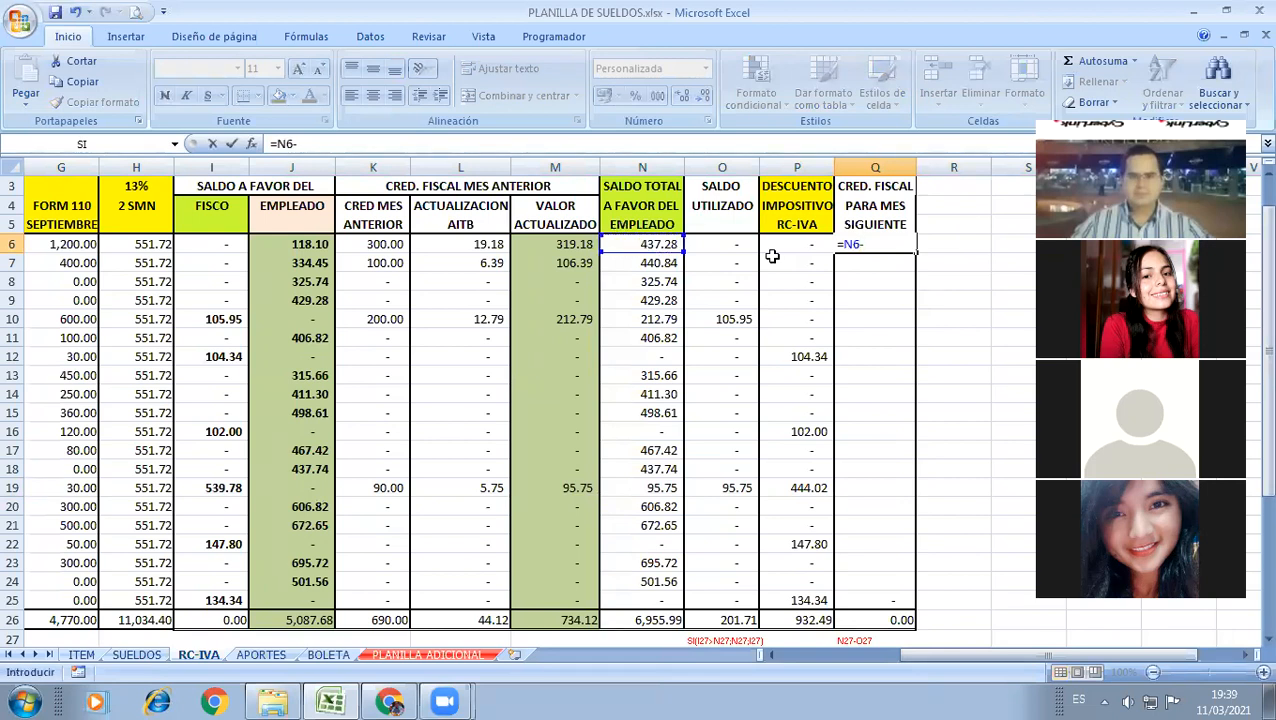
pyautogui.click(789, 244)
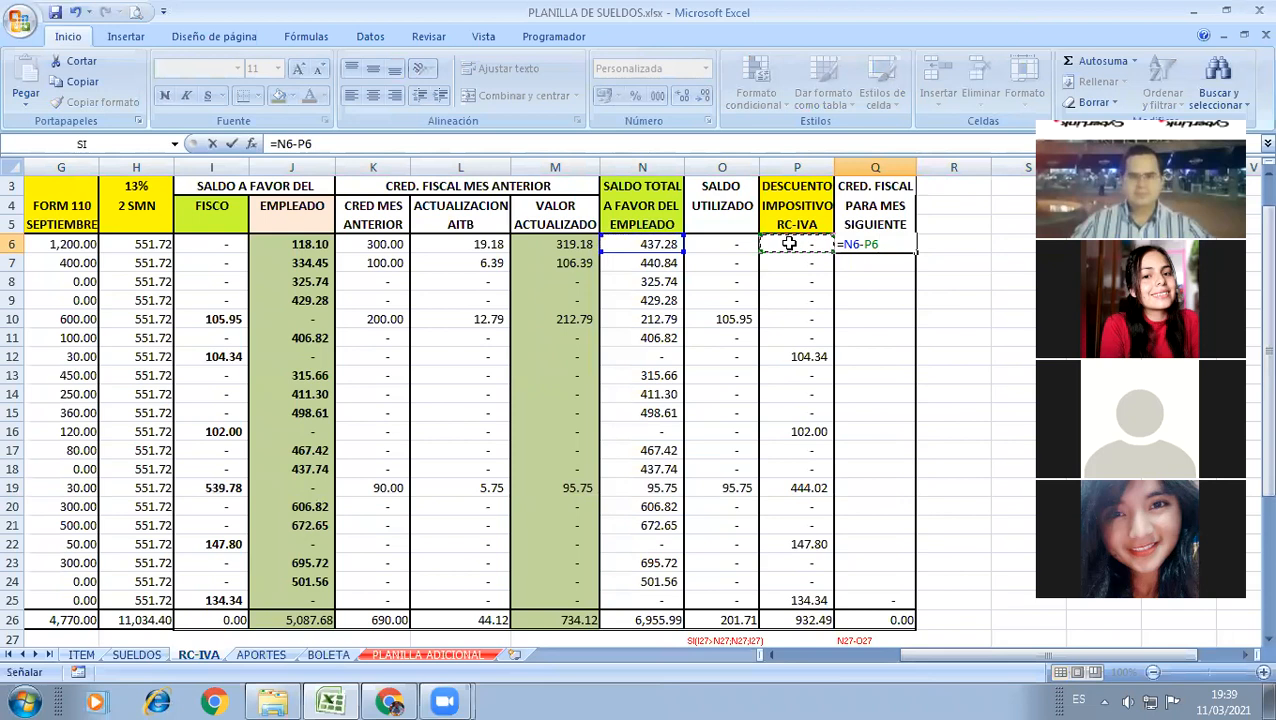
pyautogui.press('Left')
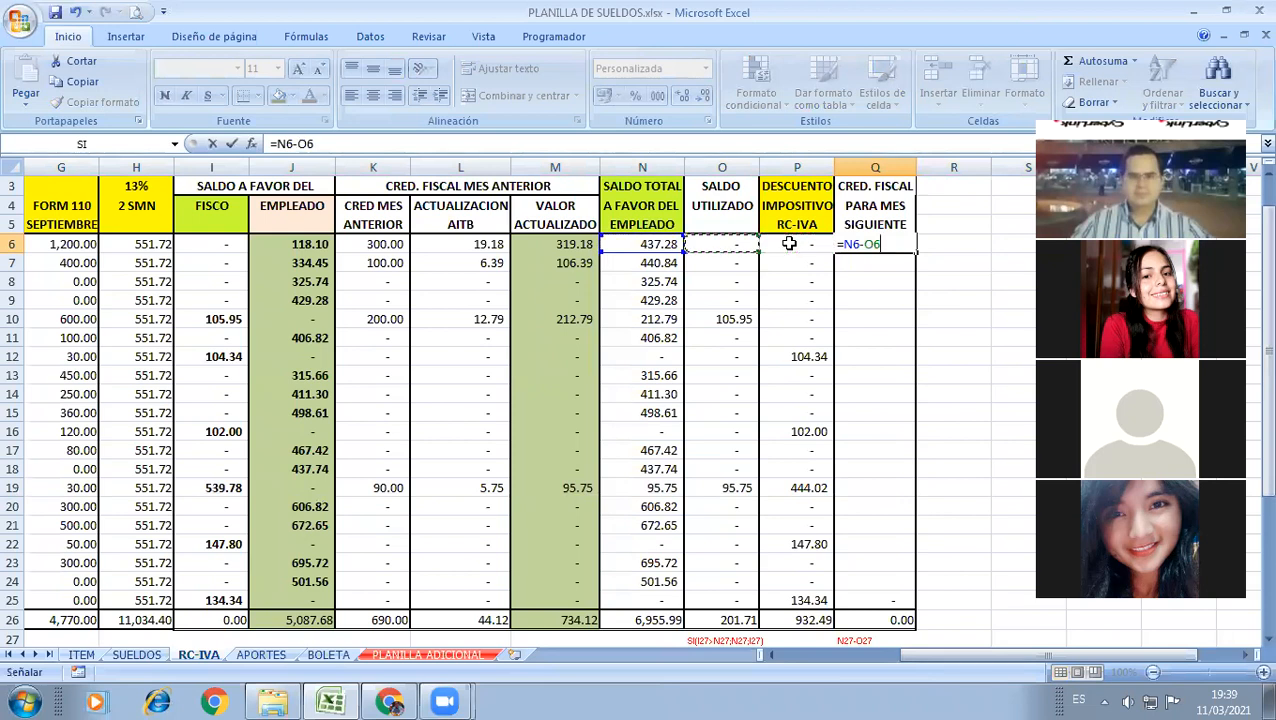
pyautogui.press('Return')
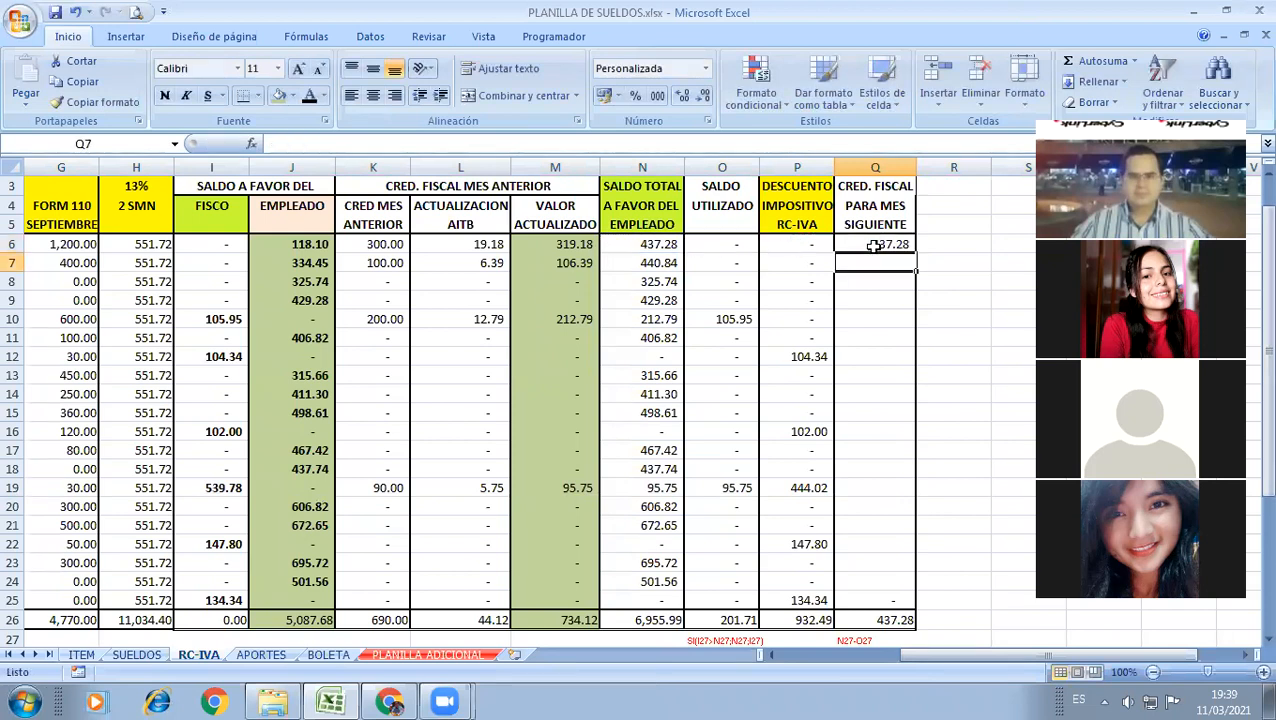
pyautogui.click(903, 248)
pyautogui.doubleClick(913, 253)
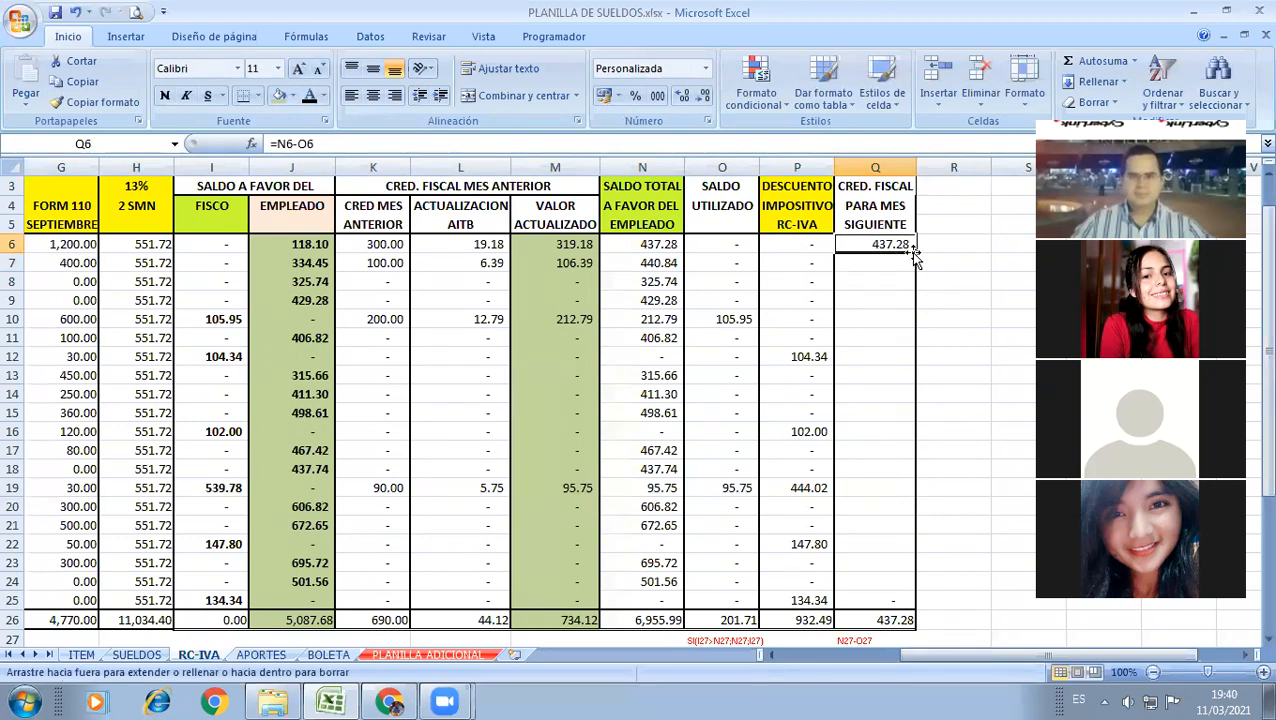
pyautogui.click(959, 340)
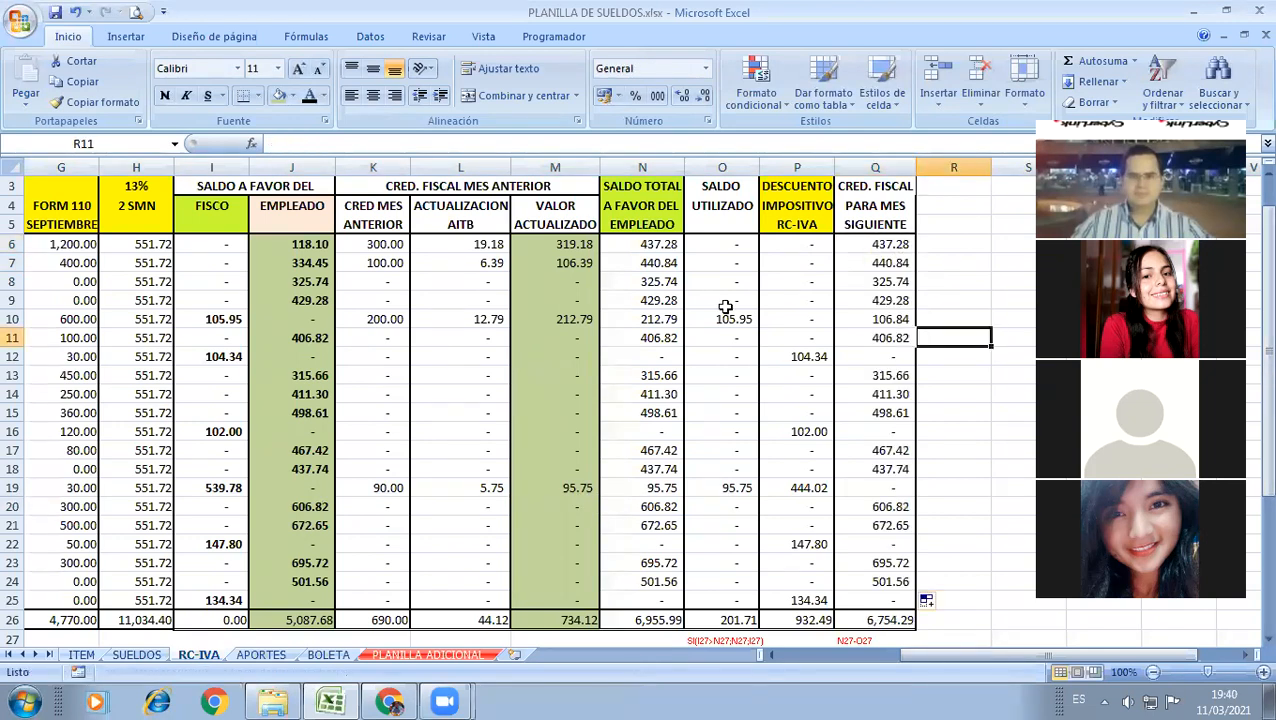
# Step: Compare row 10's total employee balance and SALDO UTILIZADO with its fiscal credit for the following month
pyautogui.click(660, 318)
pyautogui.hotkey('shift', 'space')
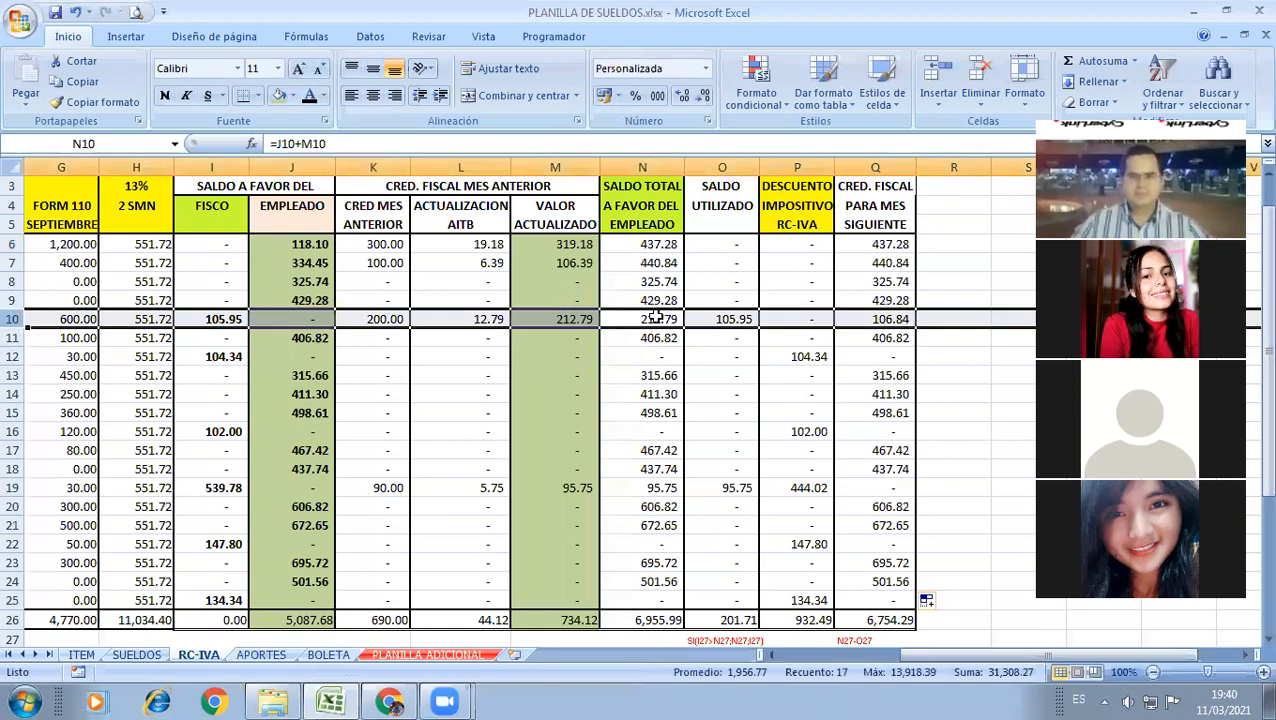
pyautogui.click(655, 316)
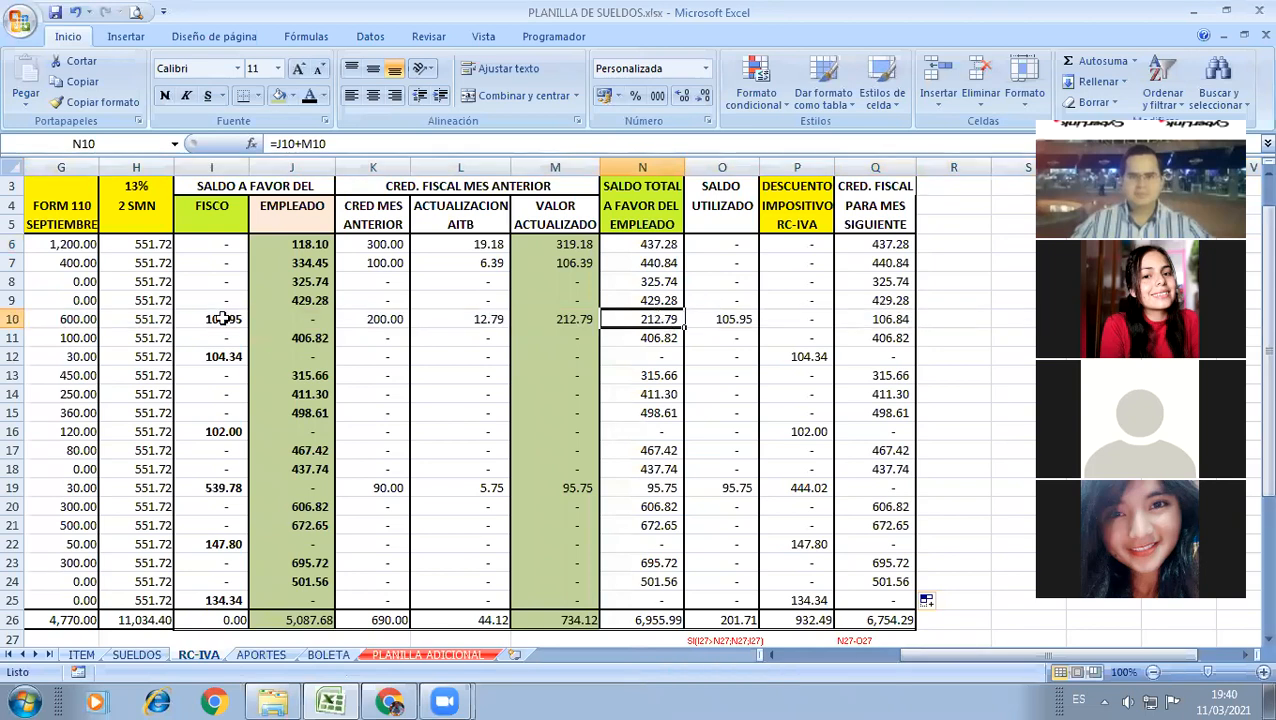
pyautogui.click(699, 318)
pyautogui.click(658, 318)
pyautogui.press('Right')
pyautogui.press('Right')
pyautogui.press('Right')
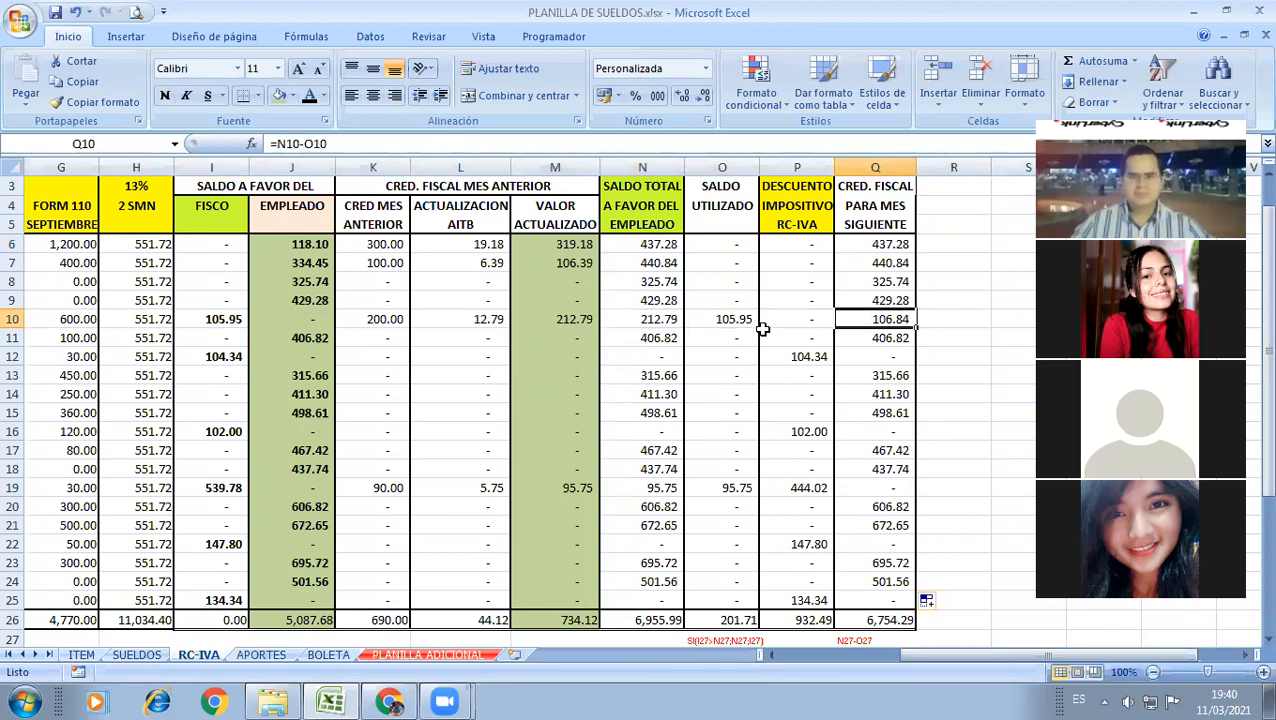
pyautogui.click(705, 323)
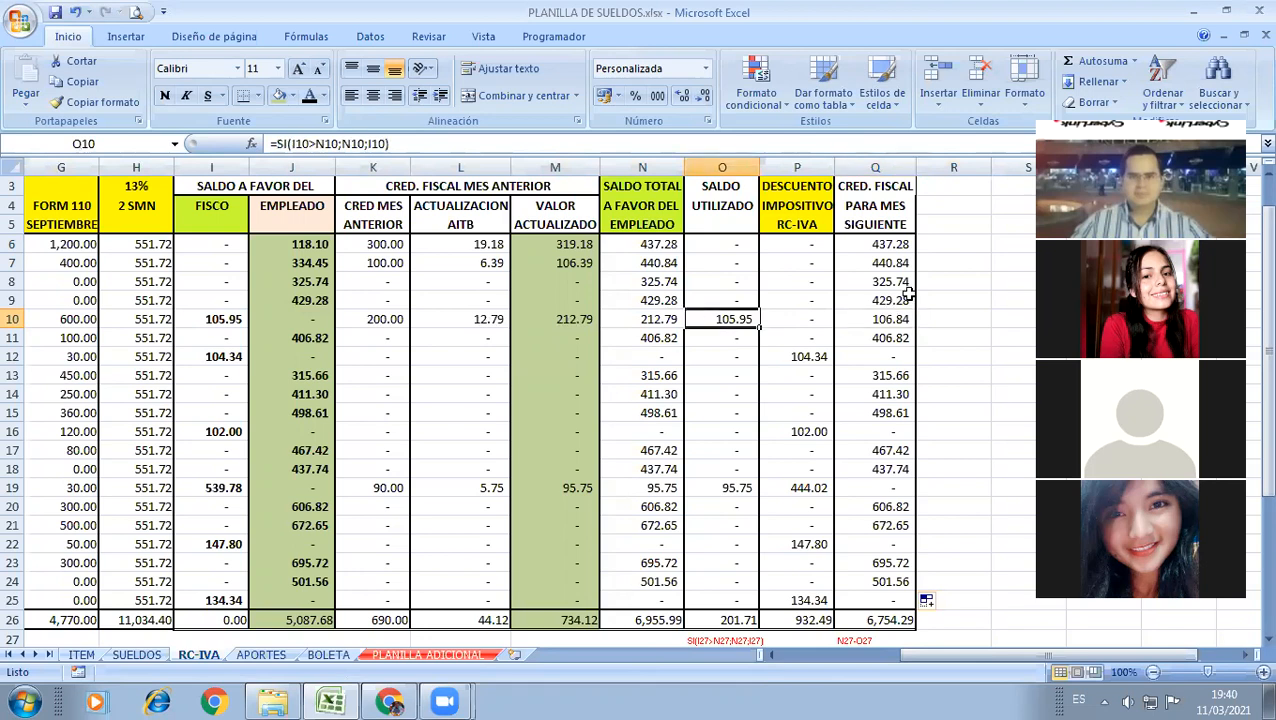
pyautogui.press('Right')
pyautogui.press('Right')
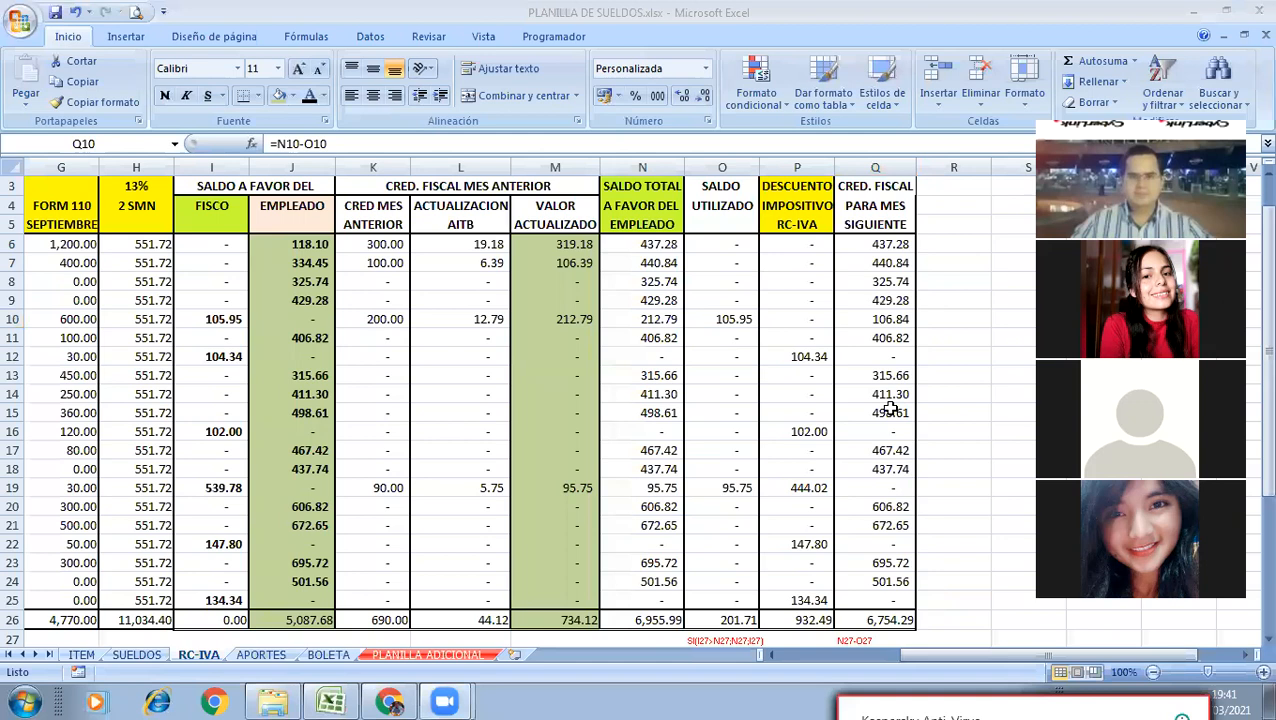
# Step: Fill the whole DESCUENTO IMPOSITIVO RC-IVA column P with yellow and review its employee rows P6 to P25
pyautogui.click(799, 167)
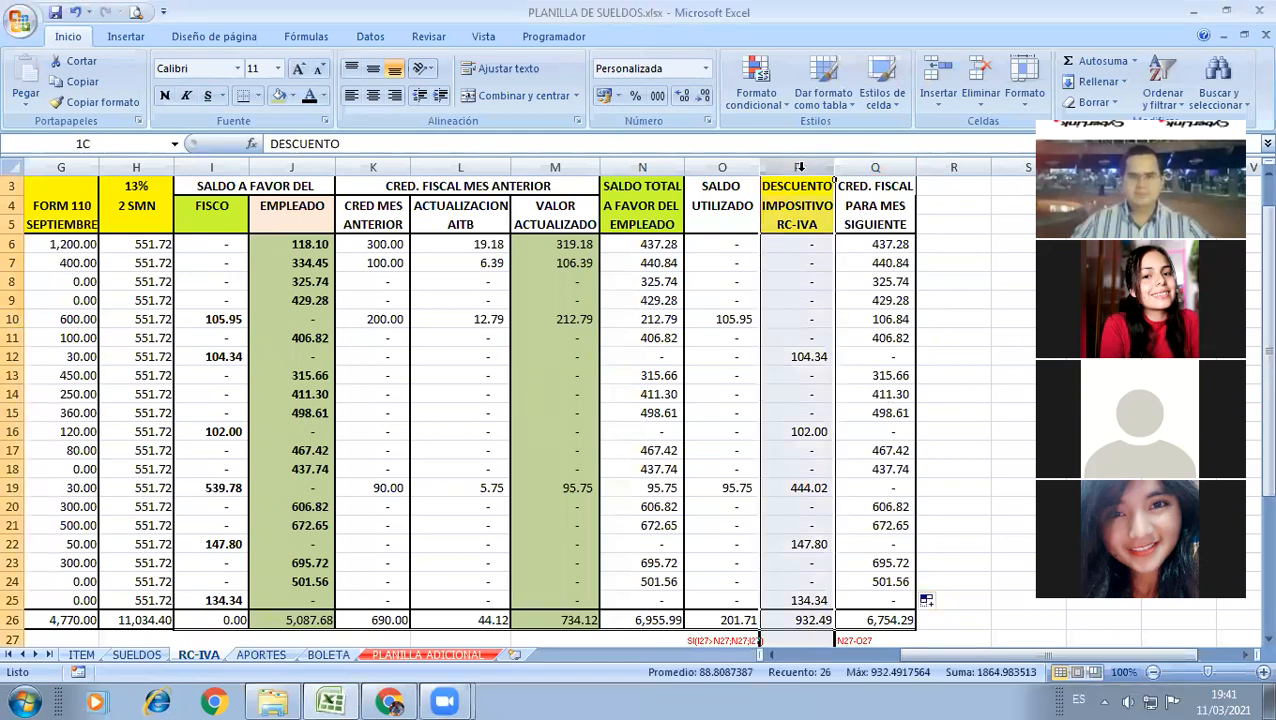
pyautogui.click(292, 96)
pyautogui.click(324, 235)
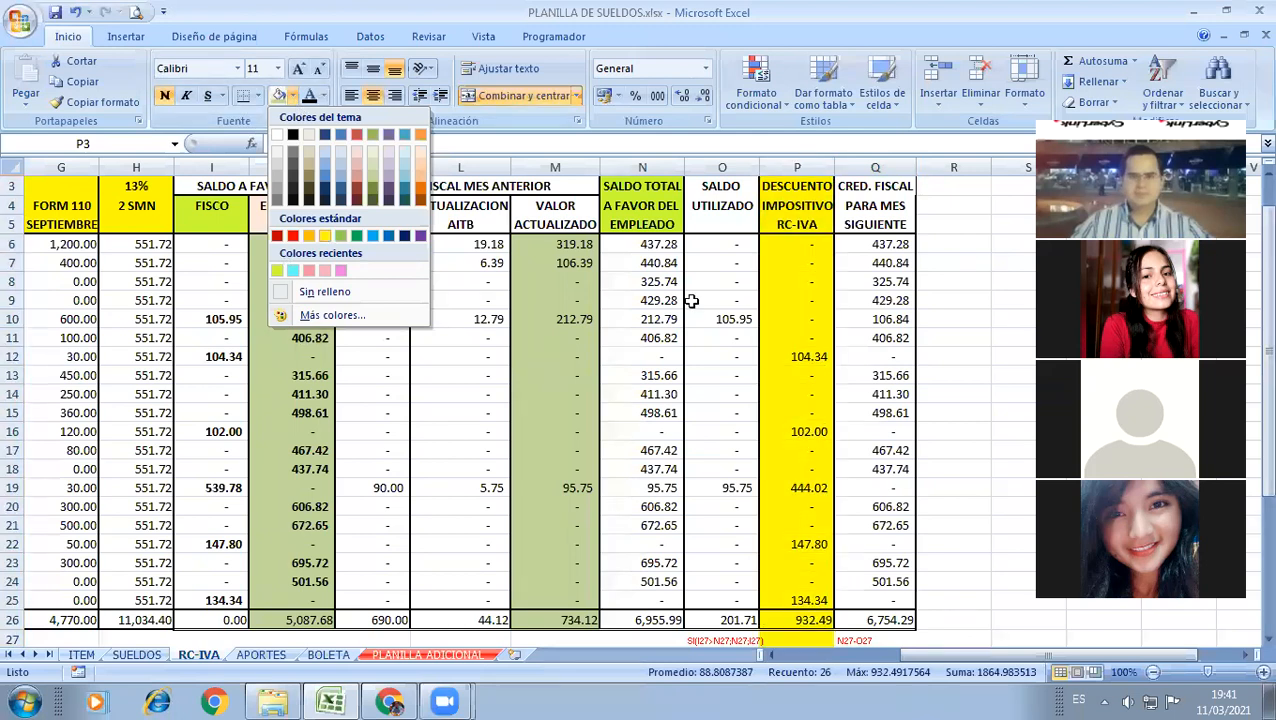
pyautogui.click(804, 299)
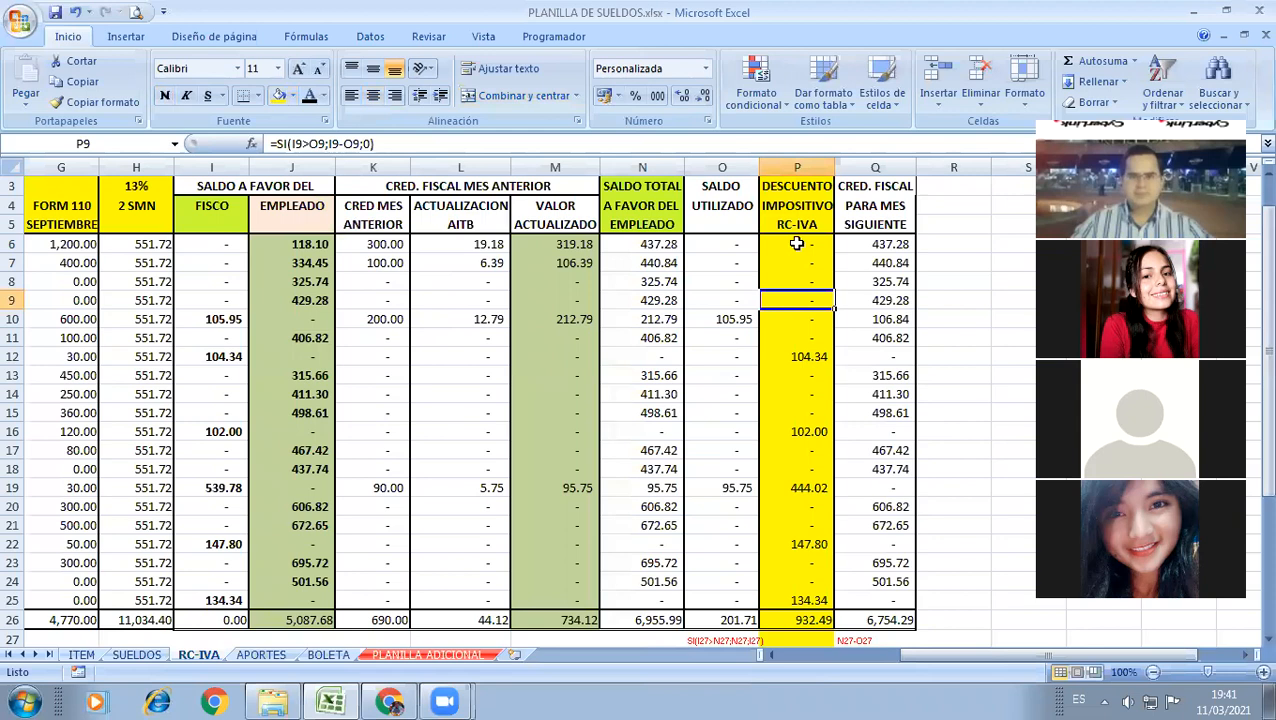
pyautogui.moveTo(797, 243); pyautogui.dragTo(810, 600)
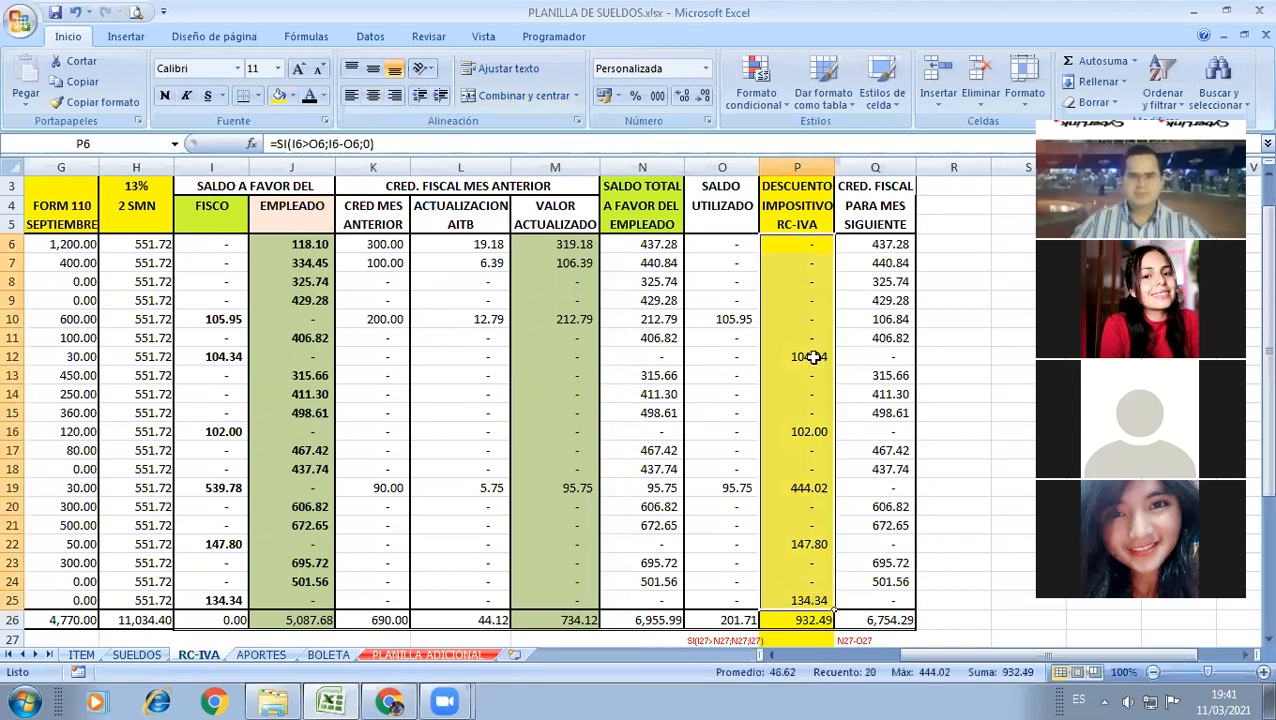
pyautogui.click(807, 301)
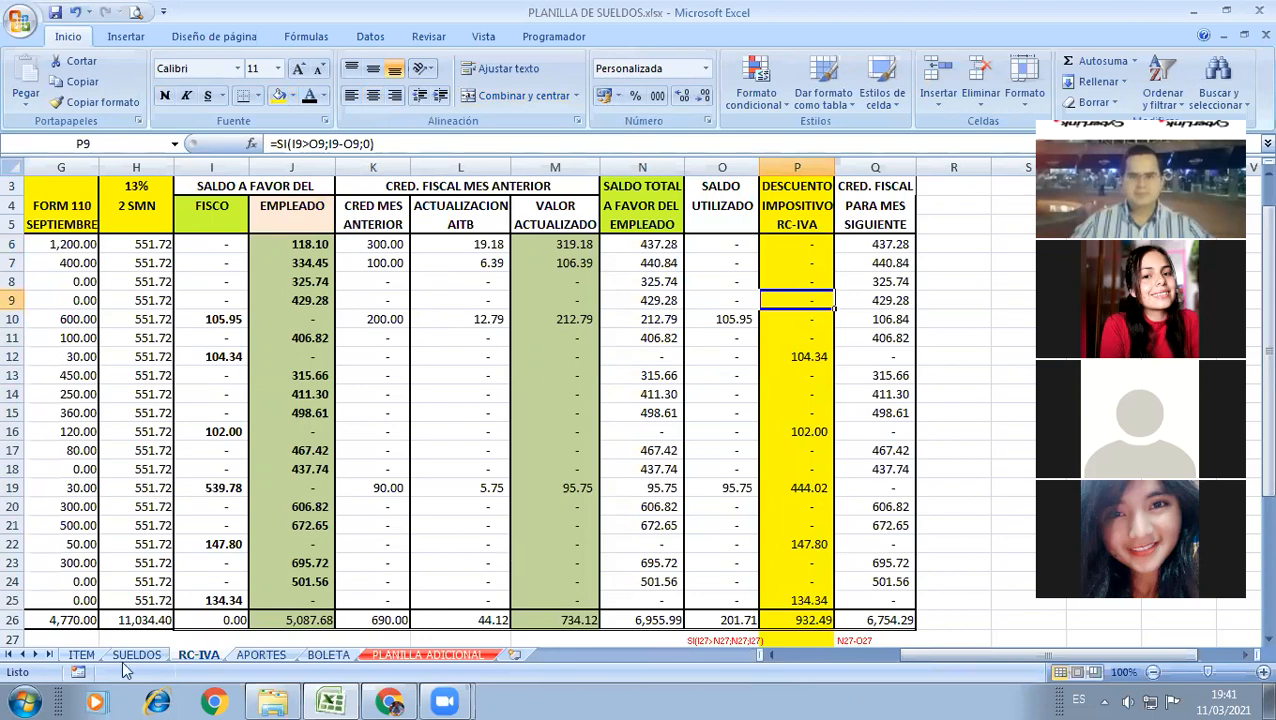
# Step: On the SUELDOS sheet, link the DESCUENTO IMPOSITIVO RC-IVA in R6 with ='RC-IVA'!P6 and copy the formula down to R25
pyautogui.hotkey('ctrl', 'pageup')
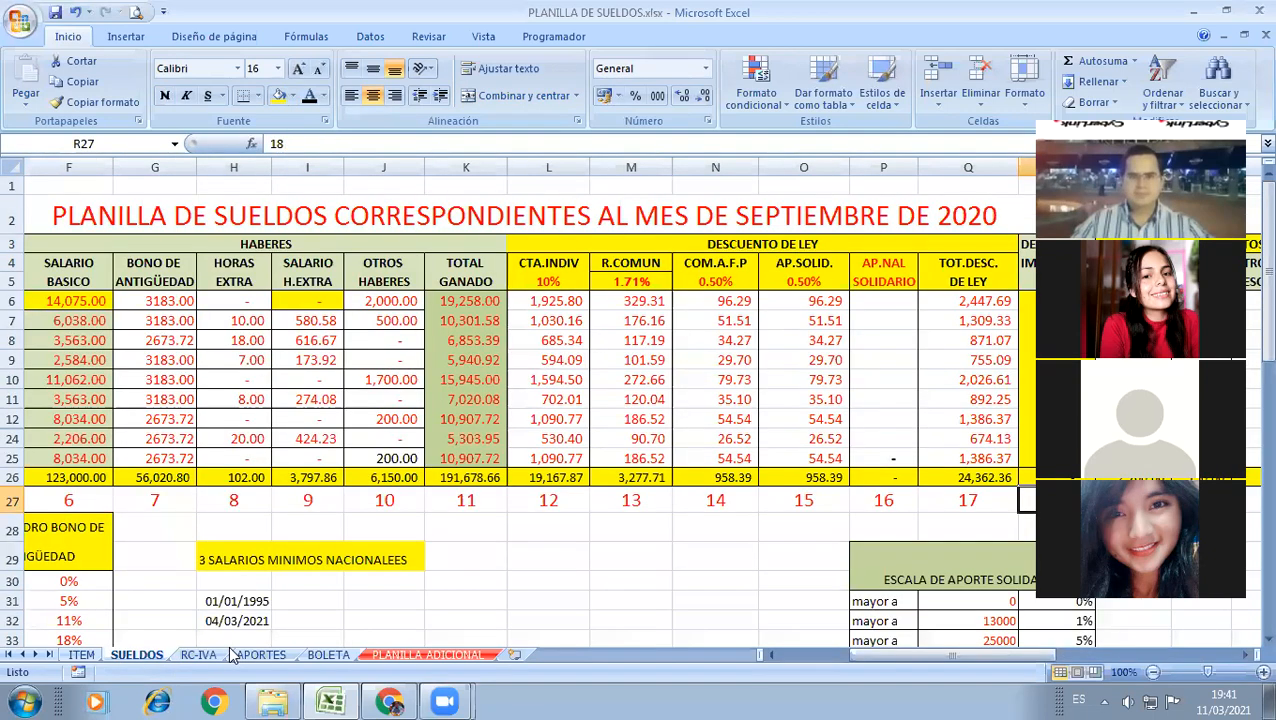
pyautogui.click(1240, 661)
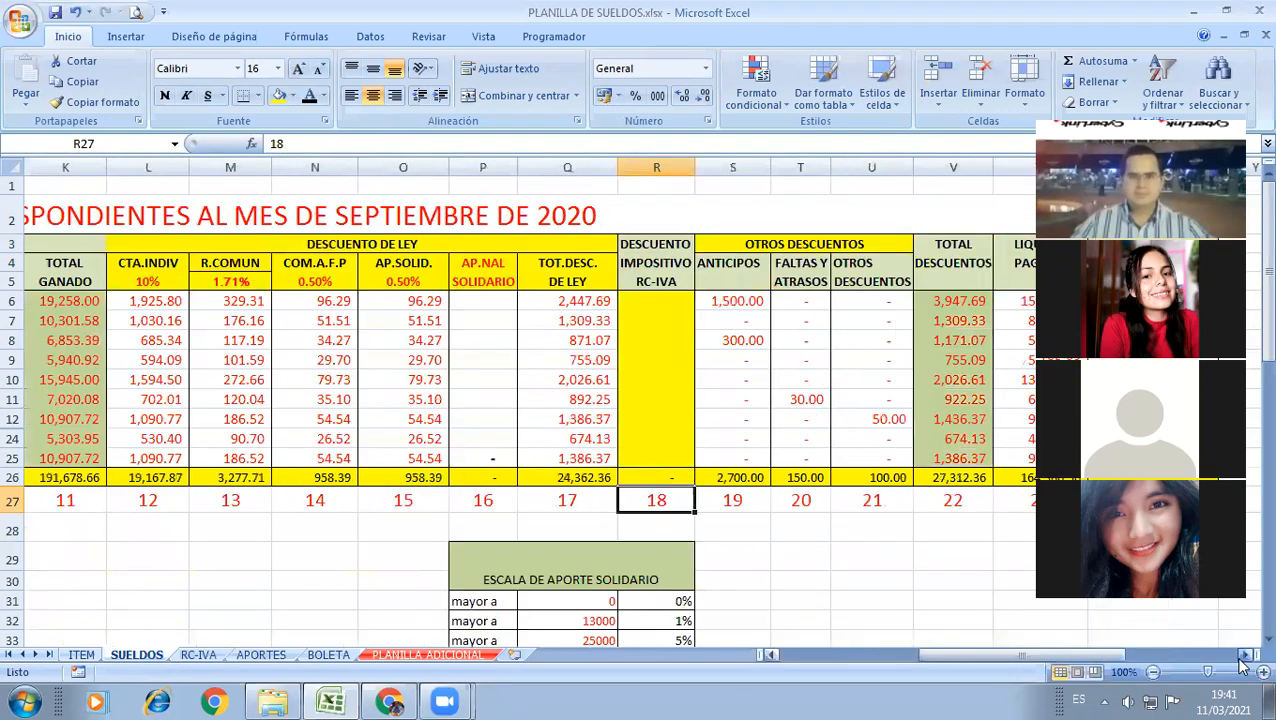
pyautogui.click(1240, 661)
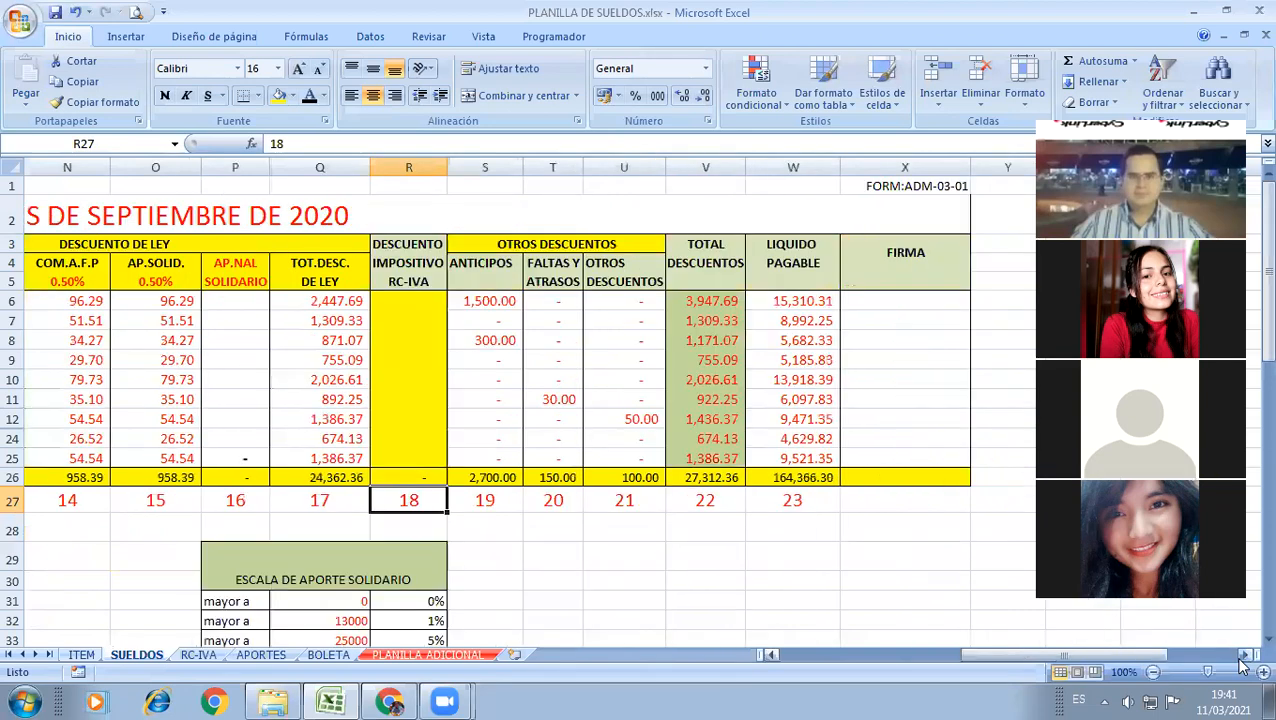
pyautogui.click(422, 309)
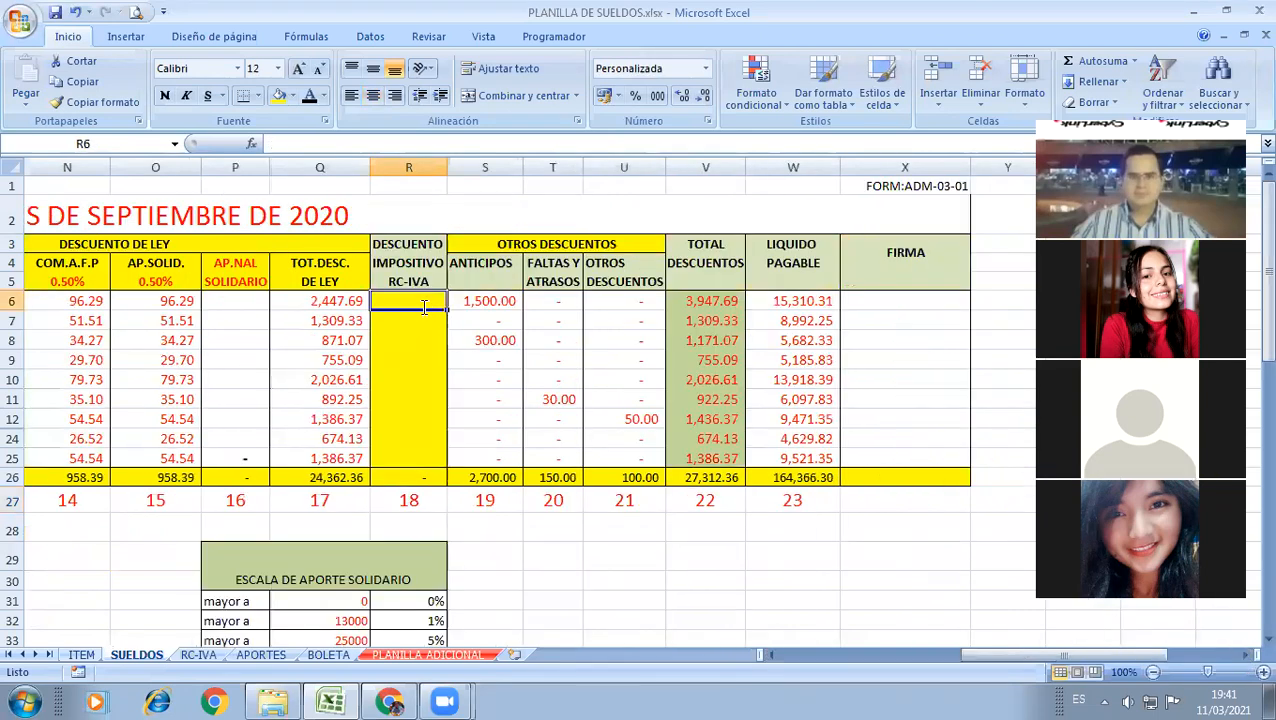
pyautogui.write('=')
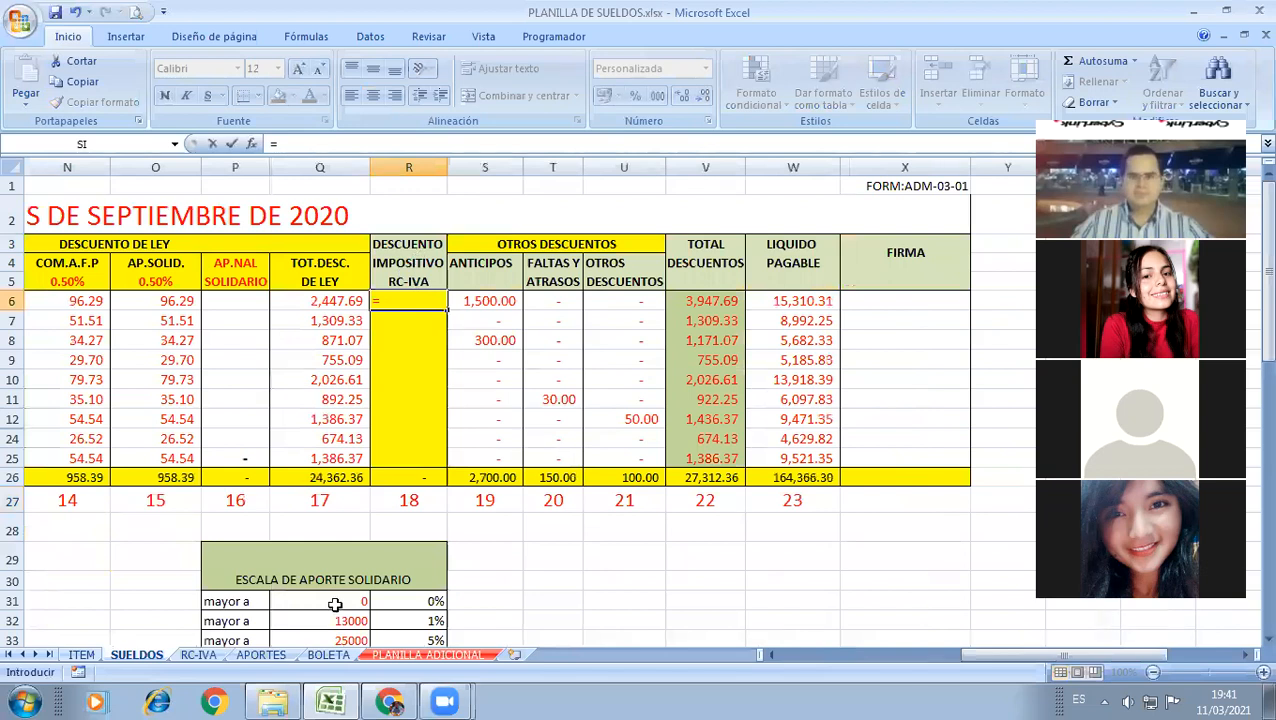
pyautogui.click(199, 655)
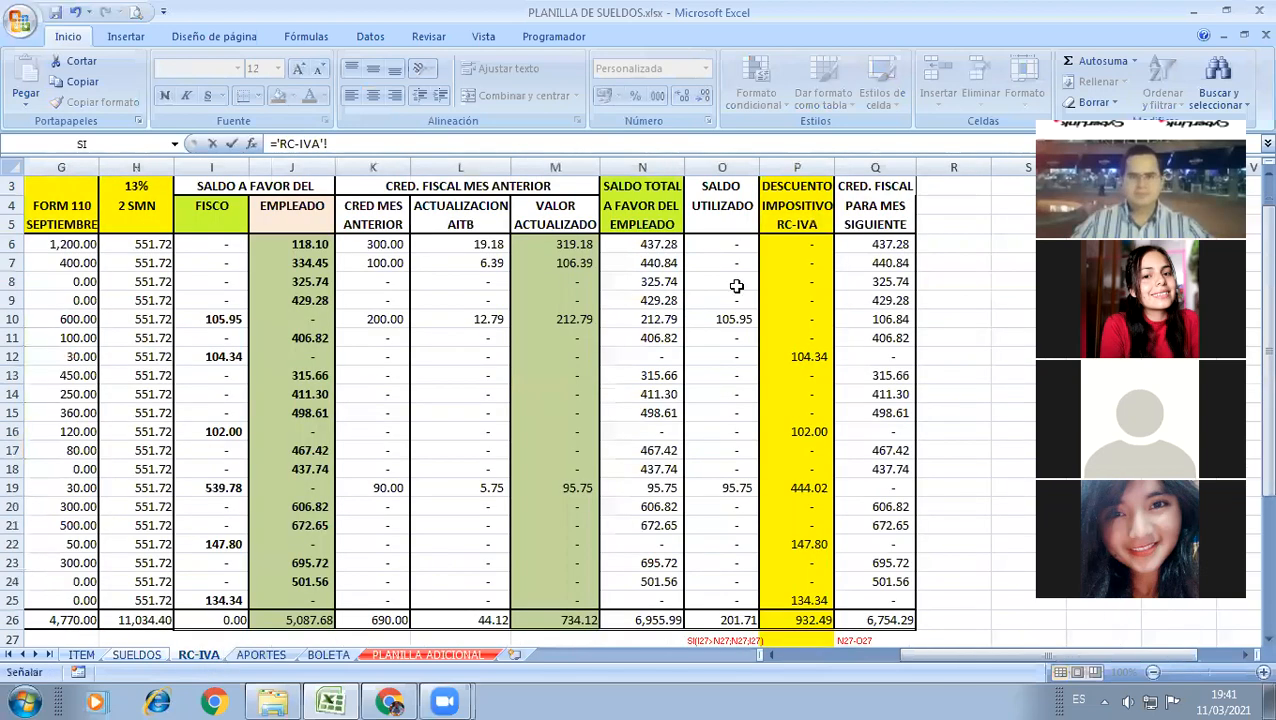
pyautogui.click(791, 241)
pyautogui.press('Return')
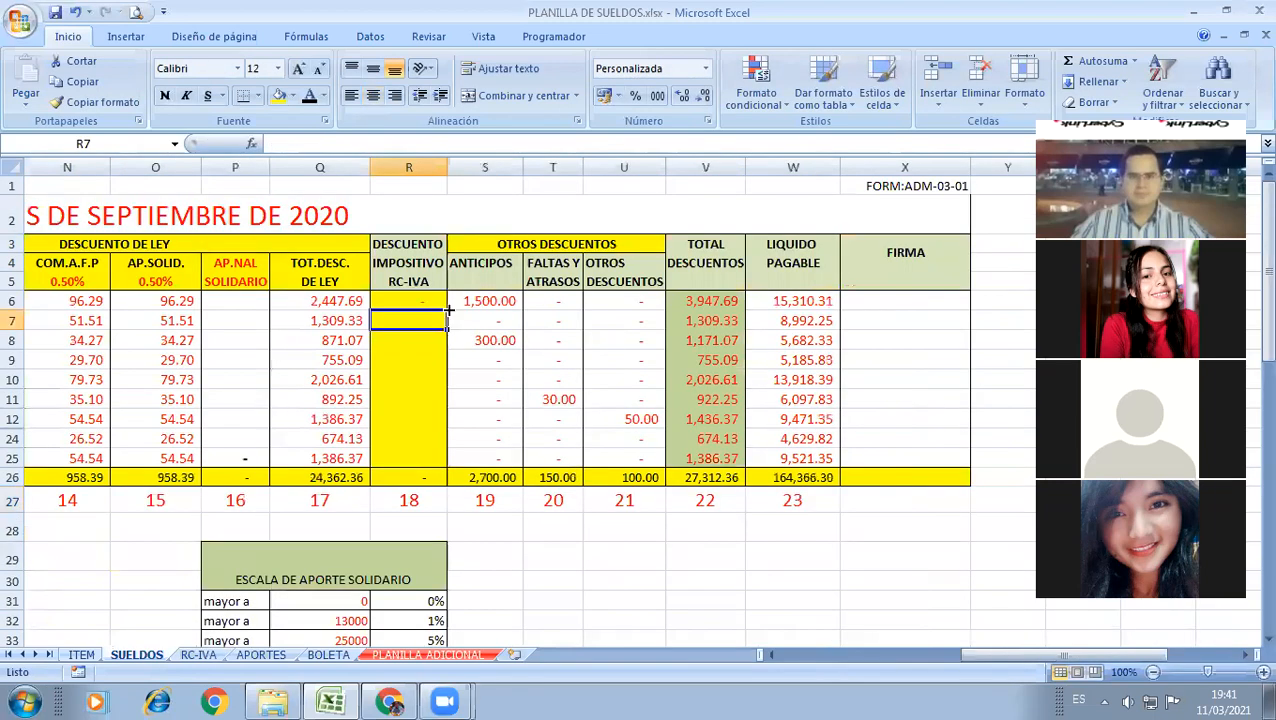
pyautogui.click(418, 302)
pyautogui.moveTo(447, 310); pyautogui.dragTo(427, 460)
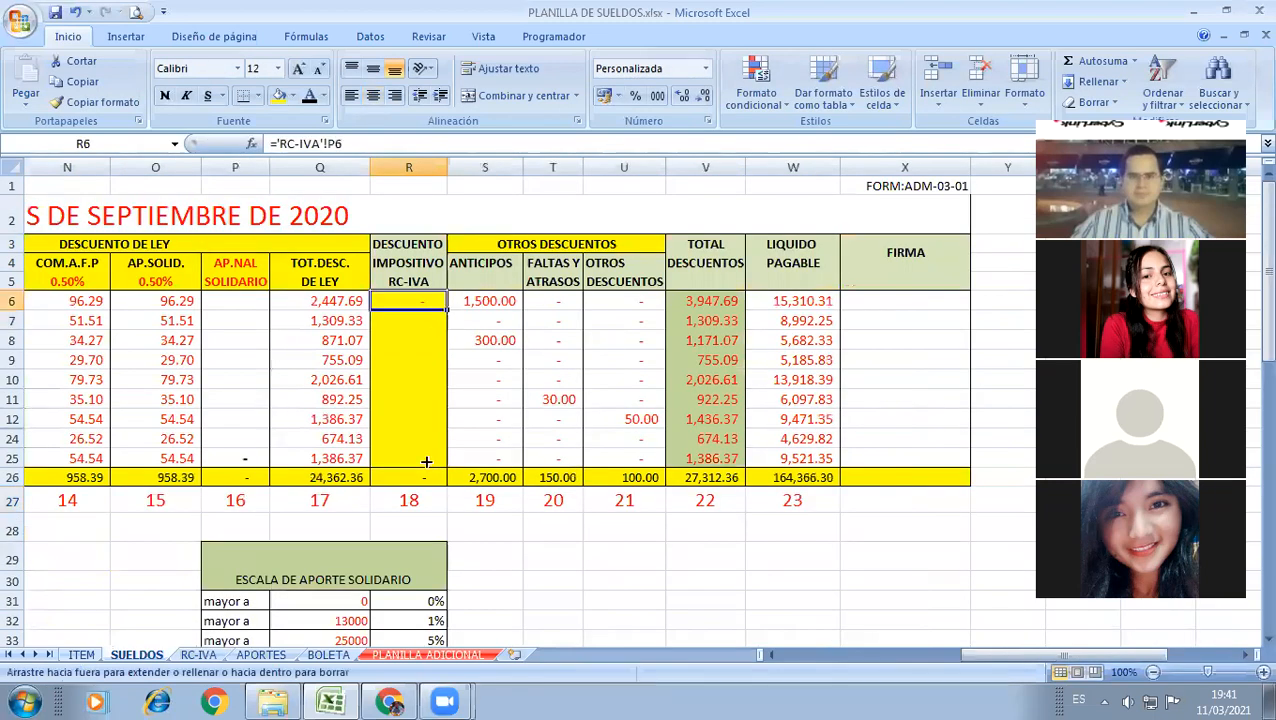
pyautogui.click(498, 536)
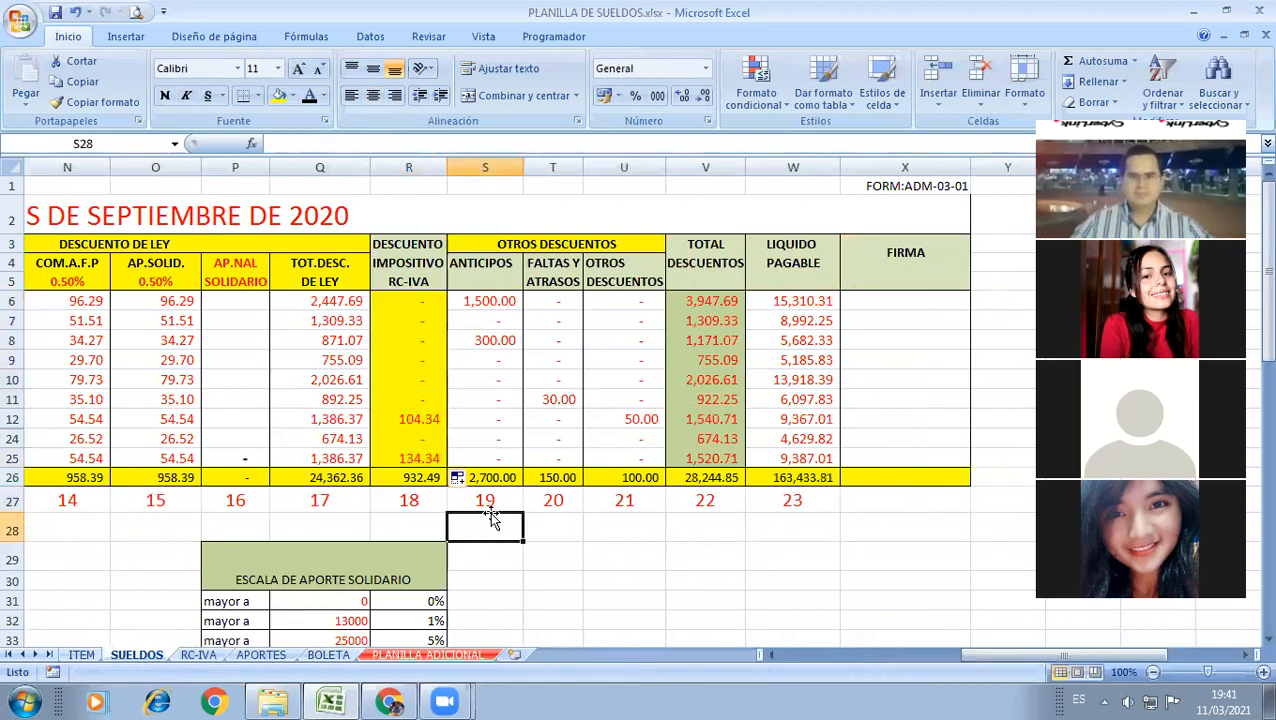
# Step: Unhide the employee rows 13 to 23 between rows 12 and 24 of the SUELDOS sheet
pyautogui.click(421, 456)
pyautogui.click(425, 420)
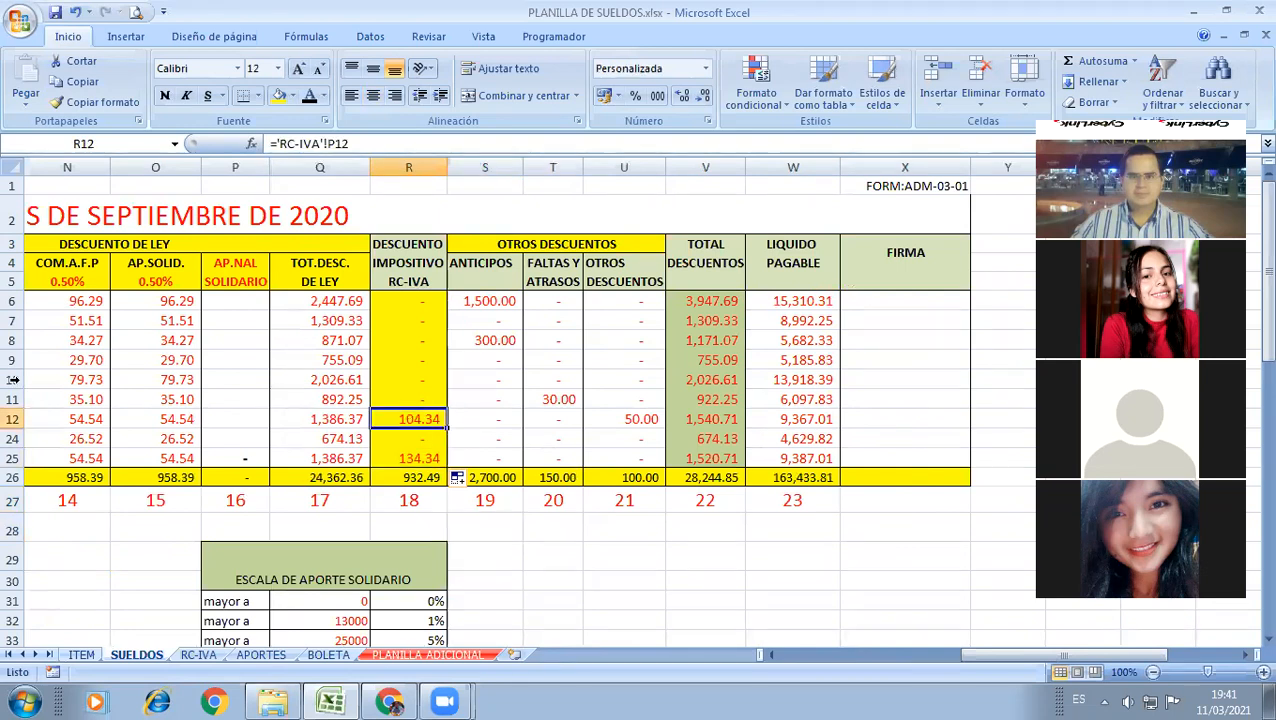
pyautogui.moveTo(12, 379); pyautogui.dragTo(42, 459)
pyautogui.rightClick(15, 423)
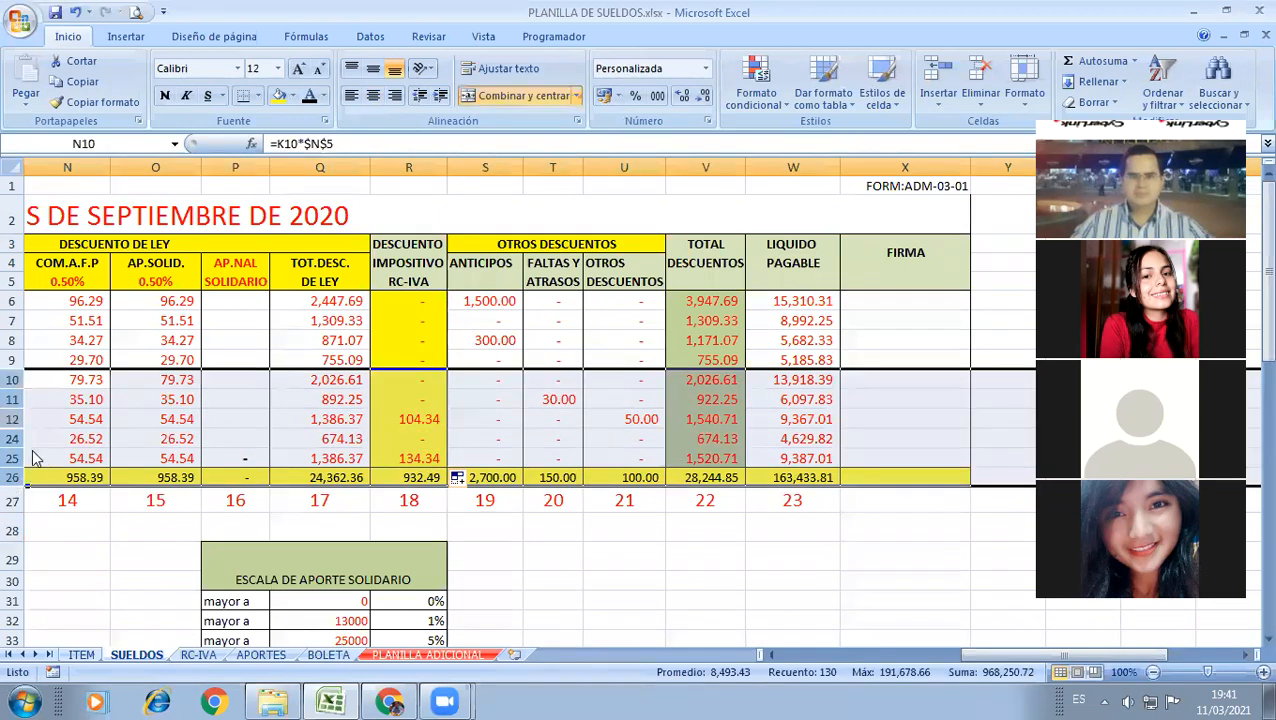
pyautogui.click(88, 648)
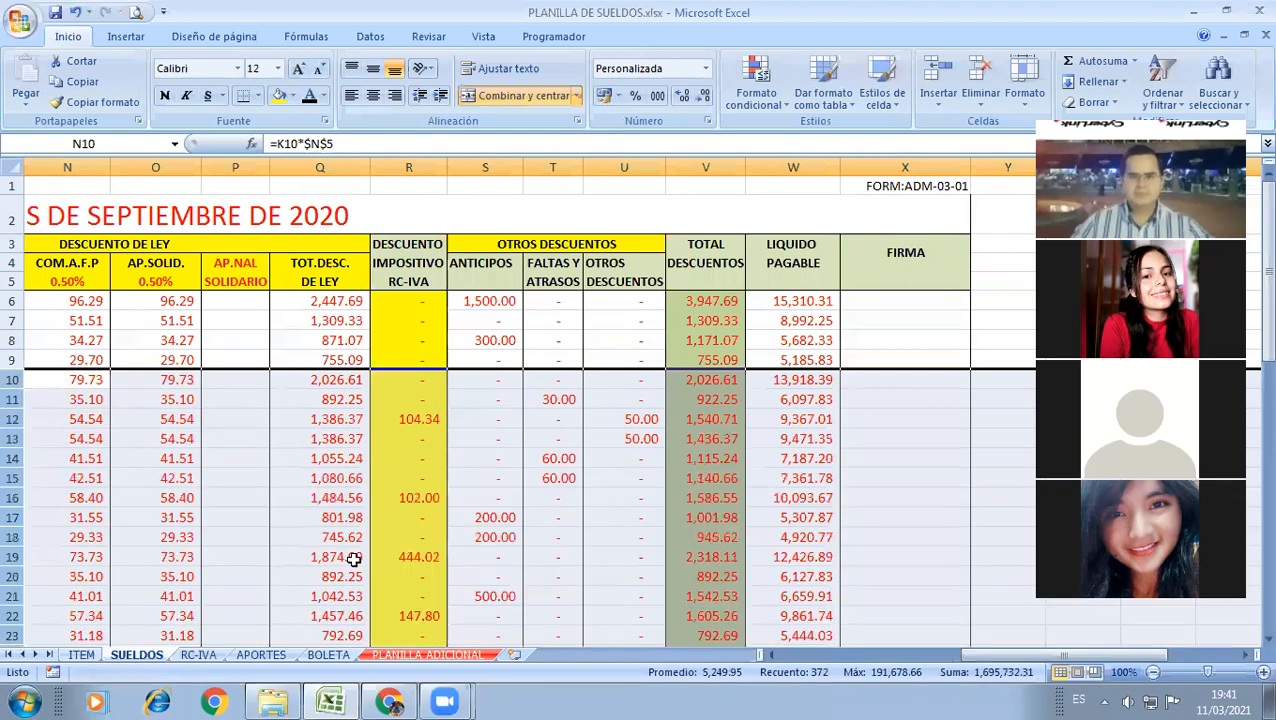
# Step: Check the linked RC-IVA discounts in rows 12, 19 and 23 of SUELDOS, and return to the RC-IVA sheet
pyautogui.scroll(-1, 408, 558)
pyautogui.click(418, 557)
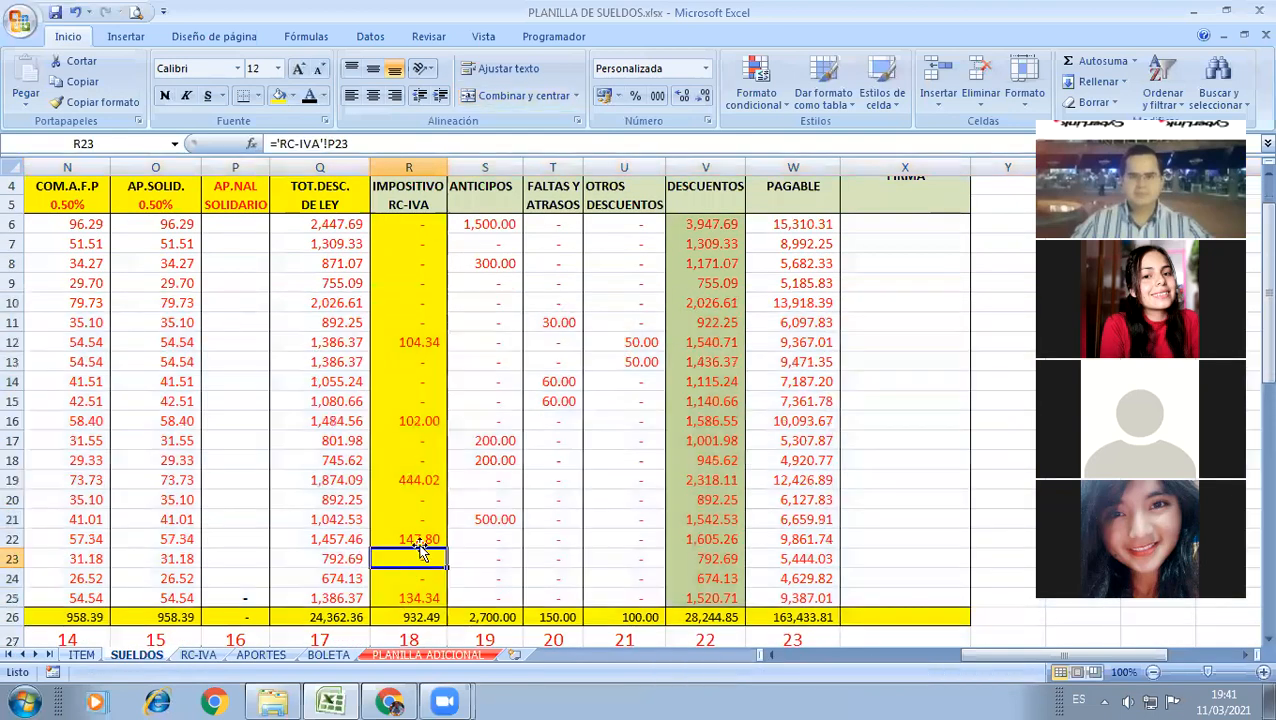
pyautogui.click(410, 345)
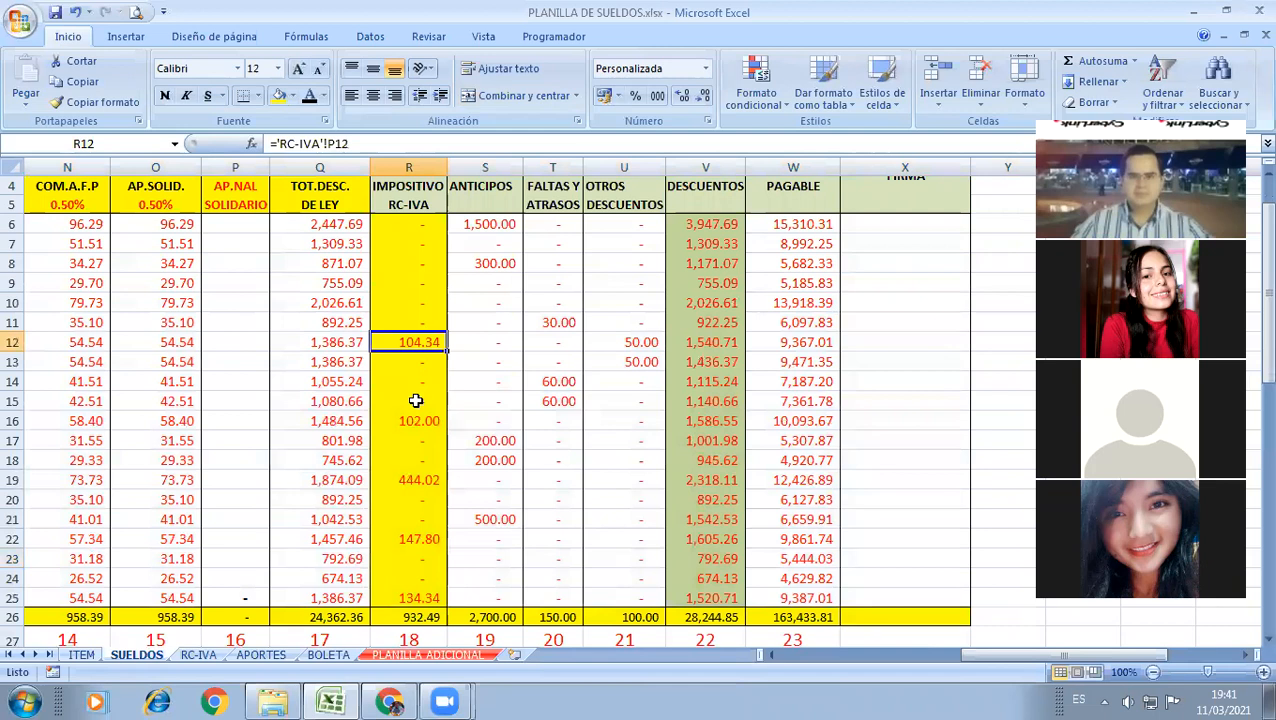
pyautogui.click(406, 479)
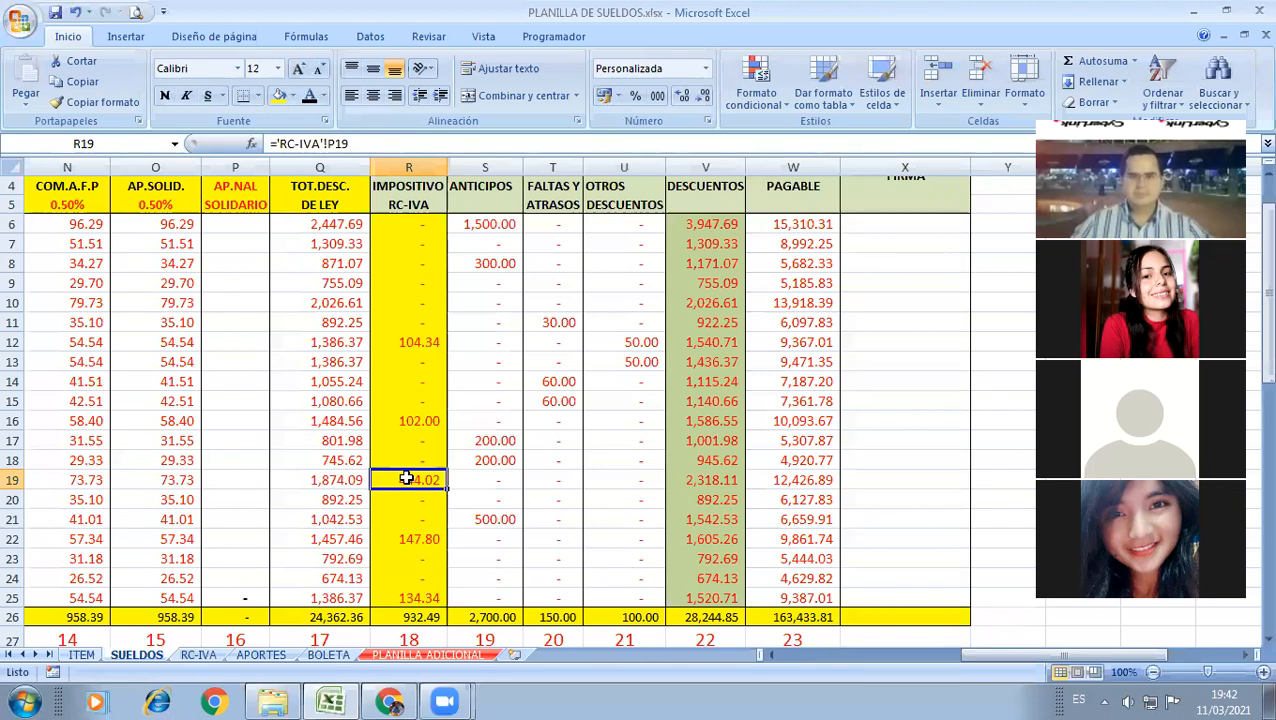
pyautogui.hotkey('ctrl', 'pagedown')
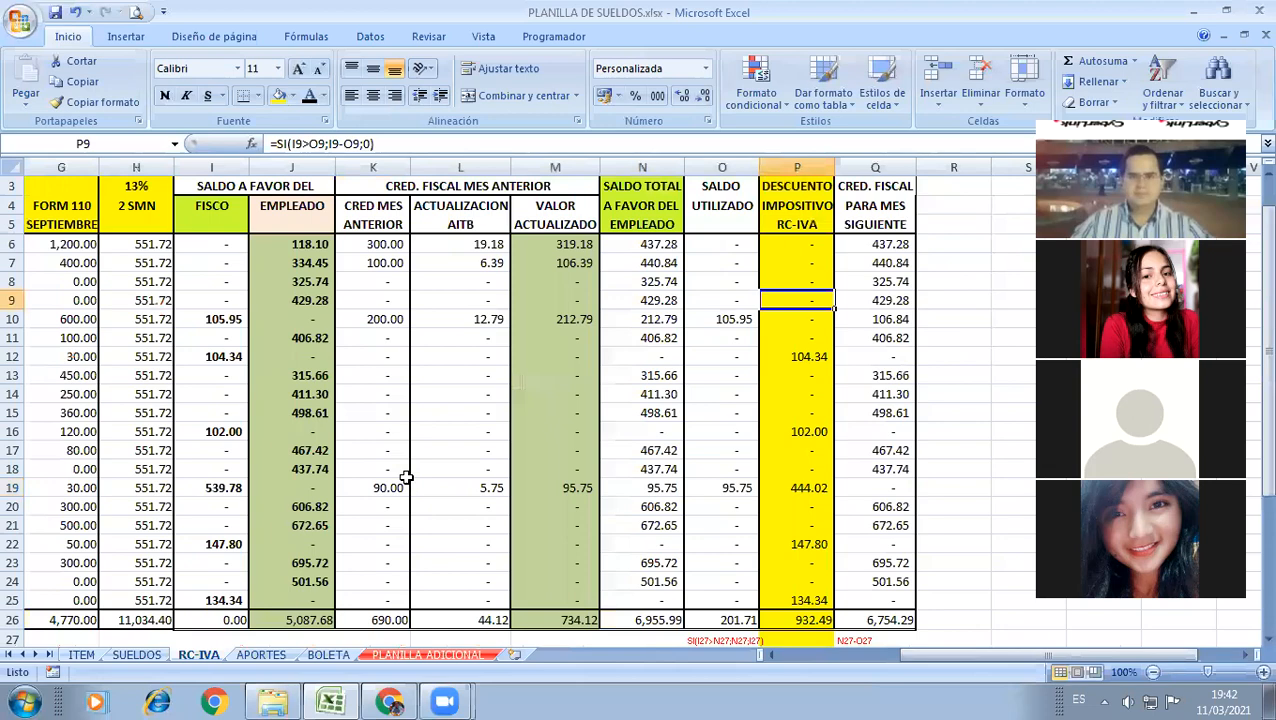
# Step: Review row 9 of the RC-IVA sheet back to the item number column
pyautogui.press('Left')
pyautogui.press('Left')
pyautogui.press('Left')
pyautogui.press('Left')
pyautogui.press('Left')
pyautogui.press('Left')
pyautogui.press('Left')
pyautogui.press('Left')
pyautogui.press('Left')
pyautogui.press('Left')
pyautogui.press('Left')
pyautogui.press('Left')
pyautogui.press('Left')
pyautogui.press('Left')
pyautogui.press('Left')
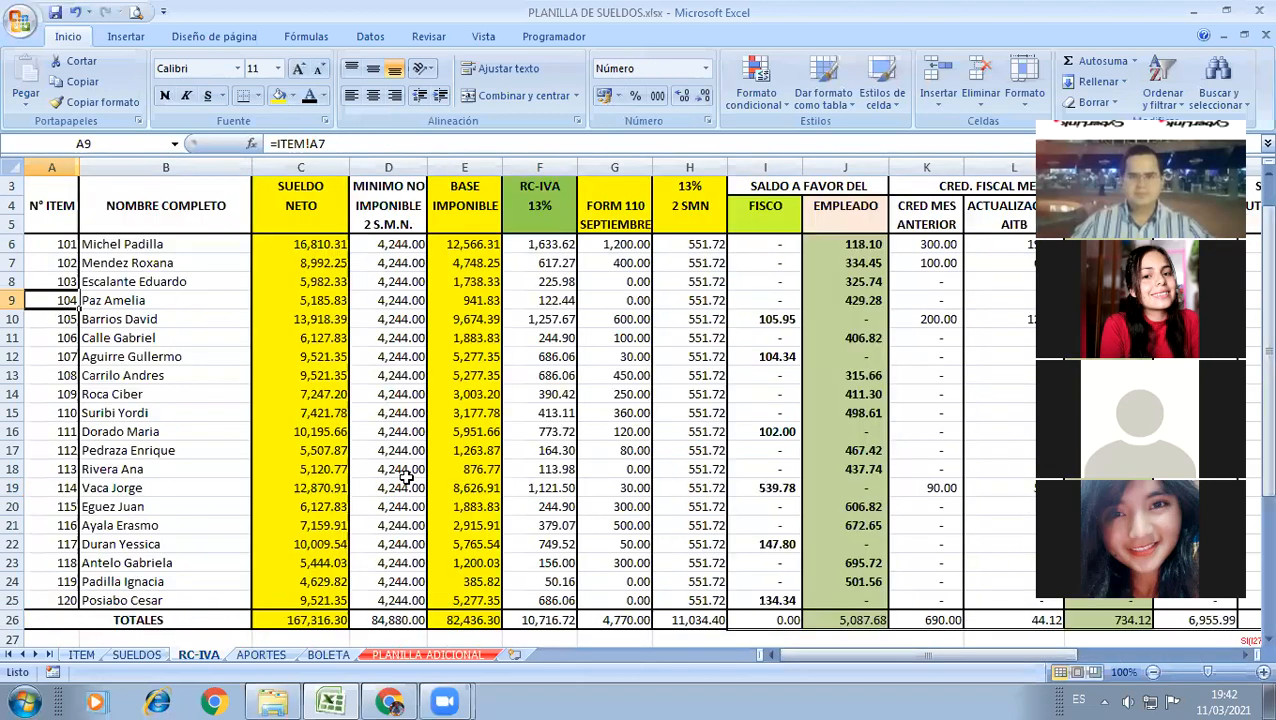
# Step: On the APORTES sheet, clear the contents of C6 to L26, from TOTAL GANADO through TOTAL CARGA SOCIAL
pyautogui.hotkey('ctrl', 'pagedown')
pyautogui.press('Left')
pyautogui.press('Left')
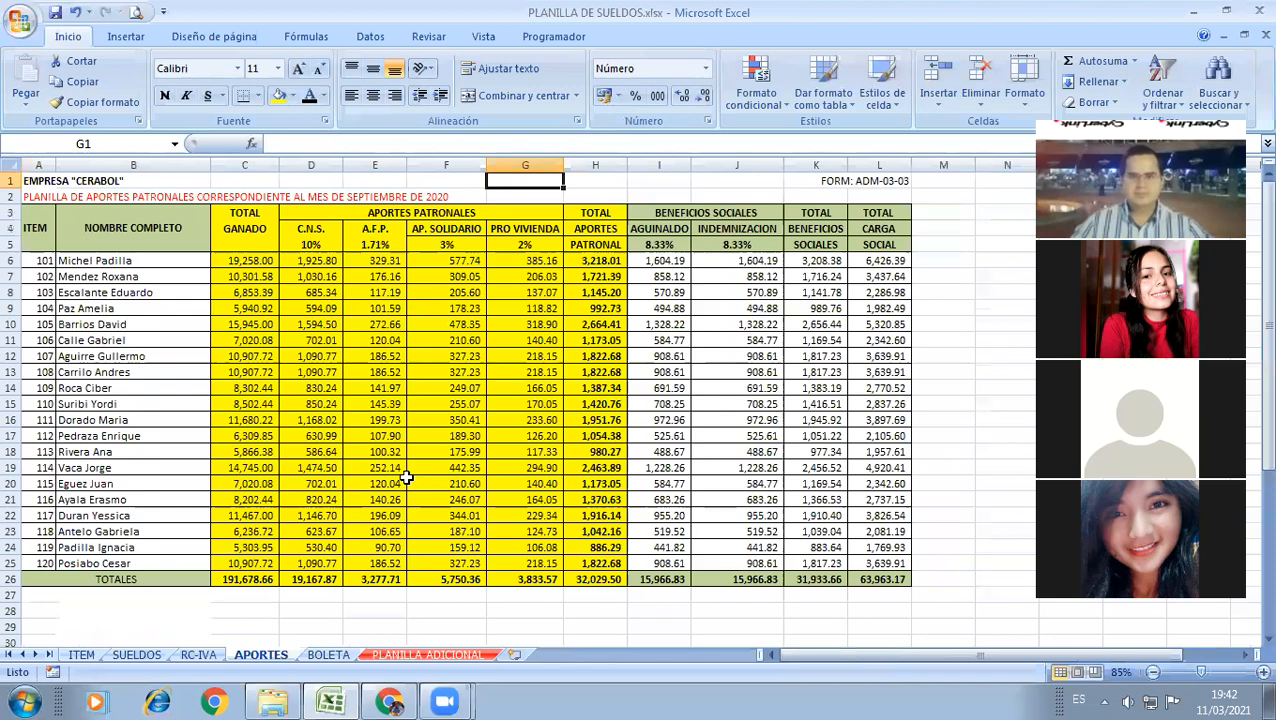
pyautogui.hotkey('ctrl', 'Home')
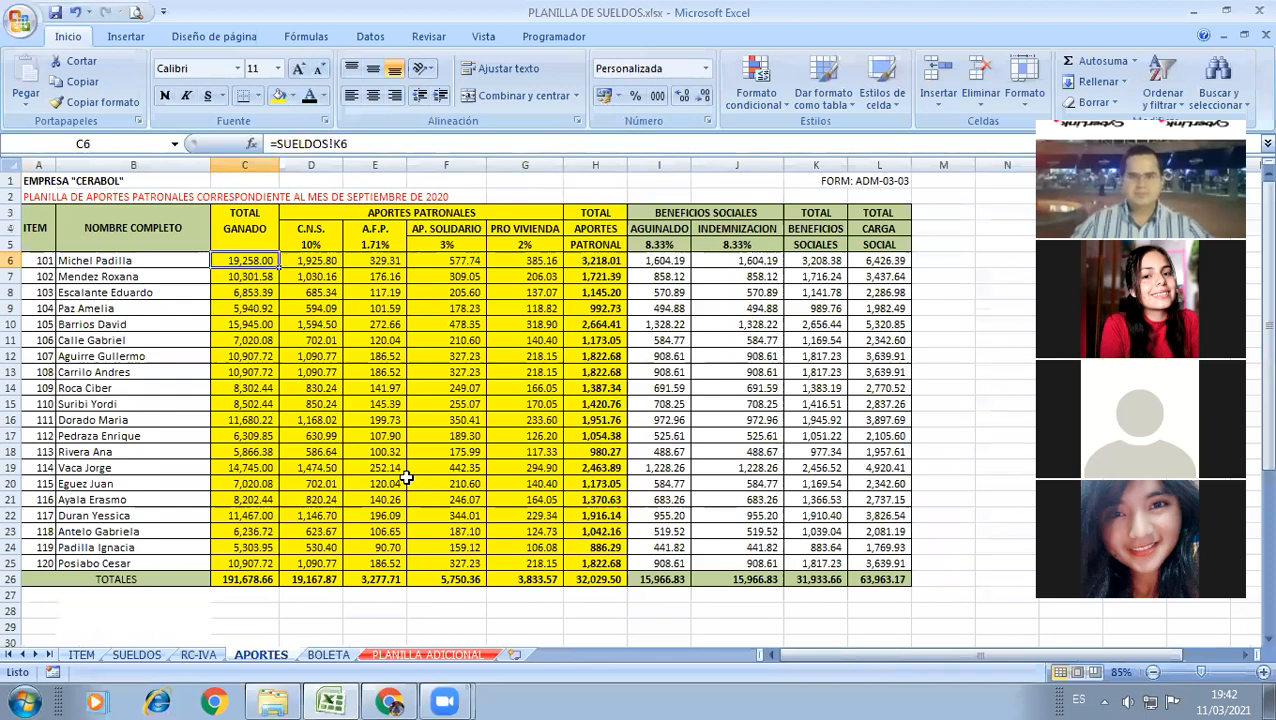
pyautogui.hotkey('ctrl', 'shift', 'Down')
pyautogui.hotkey('shift', 'Right')
pyautogui.hotkey('shift', 'Right')
pyautogui.hotkey('shift', 'Right')
pyautogui.hotkey('shift', 'Right')
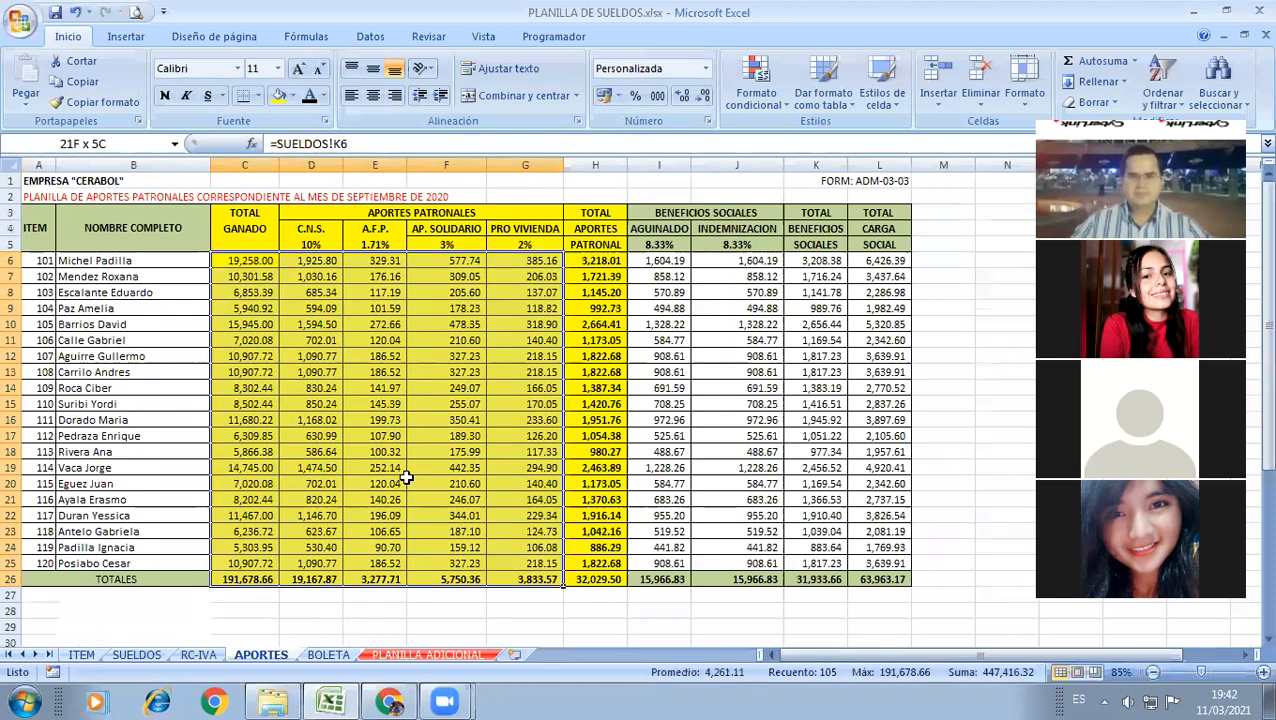
pyautogui.hotkey('ctrl', 'shift', 'Right')
pyautogui.press('Delete')
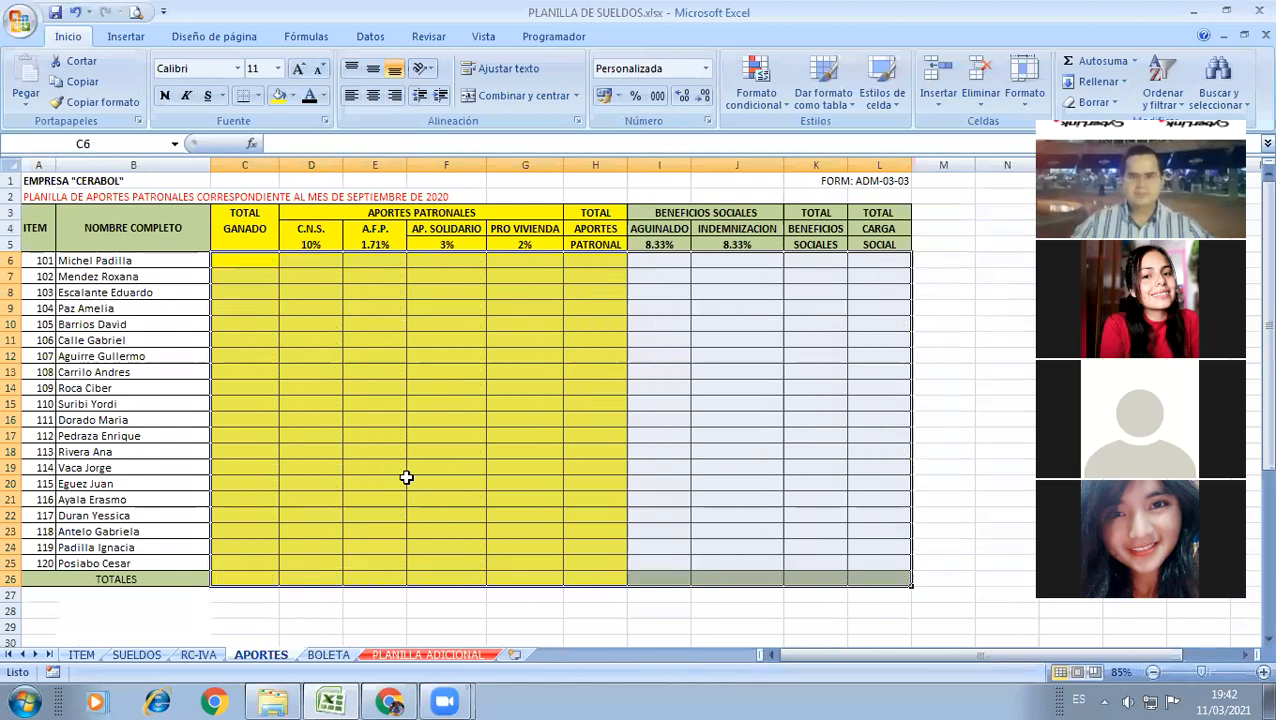
pyautogui.keyDown('ctrl'); pyautogui.scroll(2, 406, 477); pyautogui.keyUp('ctrl')
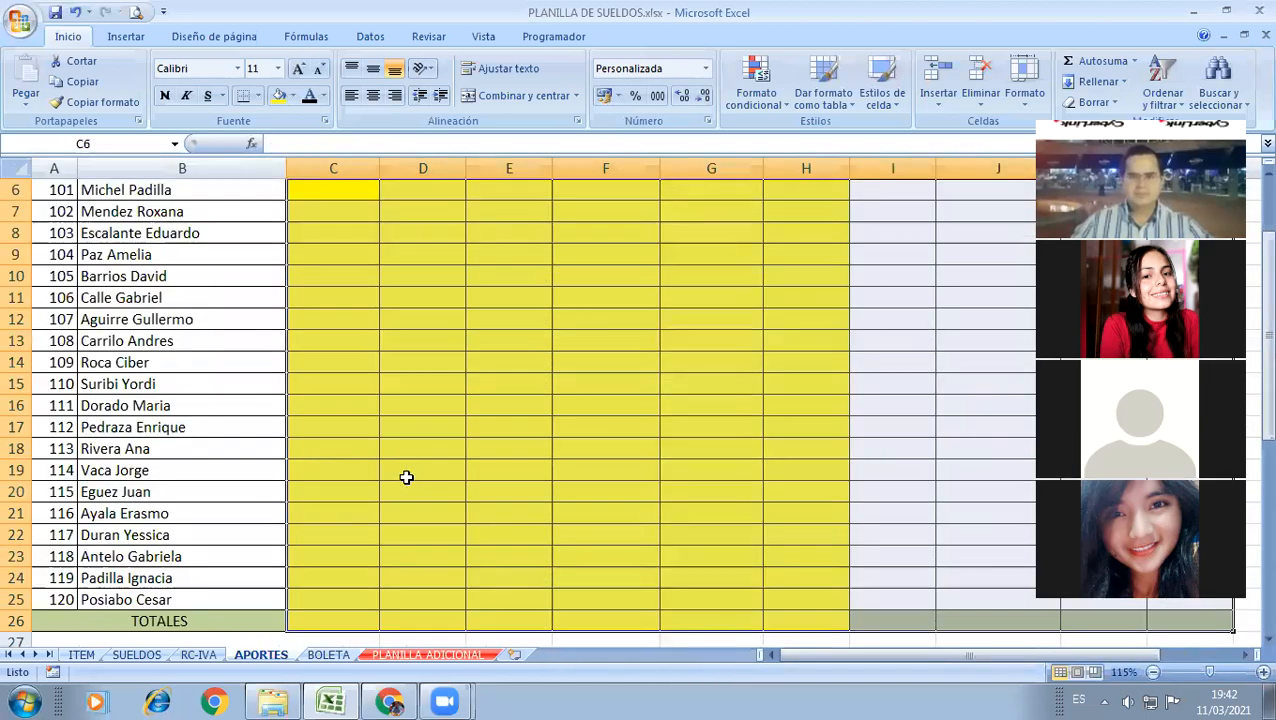
pyautogui.keyDown('ctrl'); pyautogui.scroll(-1, 406, 477); pyautogui.keyUp('ctrl')
pyautogui.click(261, 283)
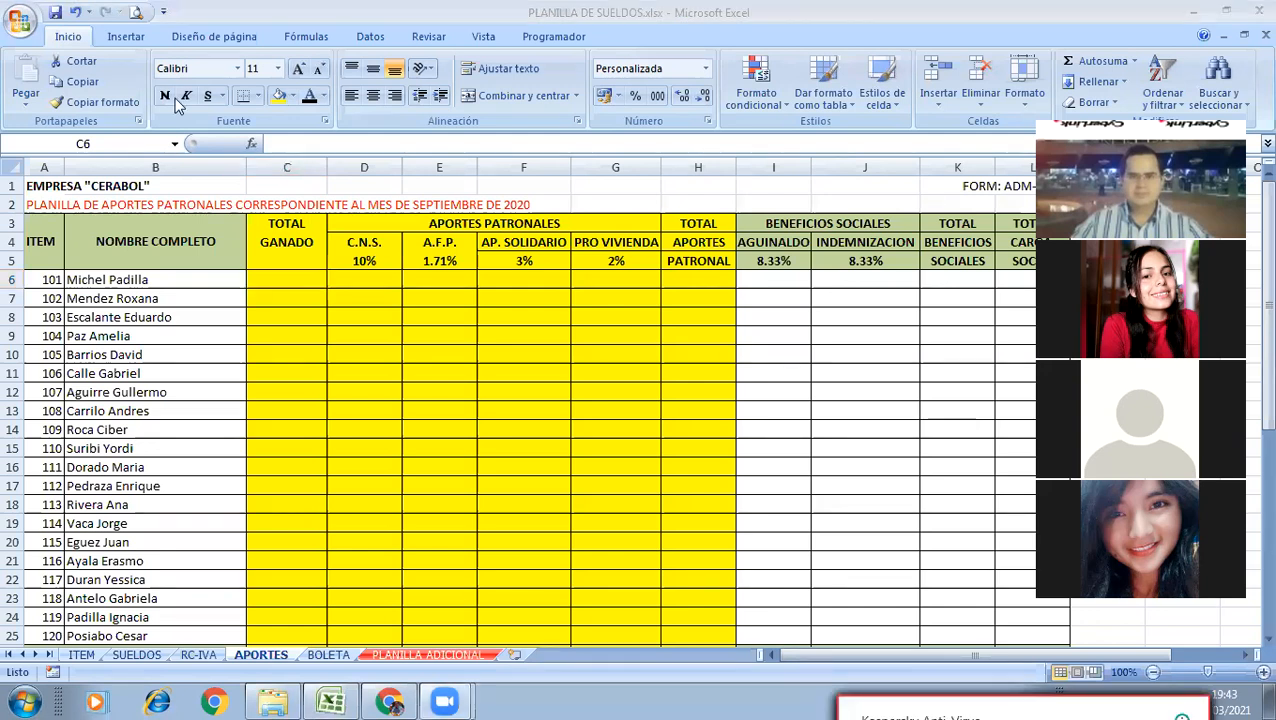
# Step: Link TOTAL GANADO in C6 of APORTES with =SUELDOS!K6 and copy the formula down to C25
pyautogui.click(118, 284)
pyautogui.click(279, 273)
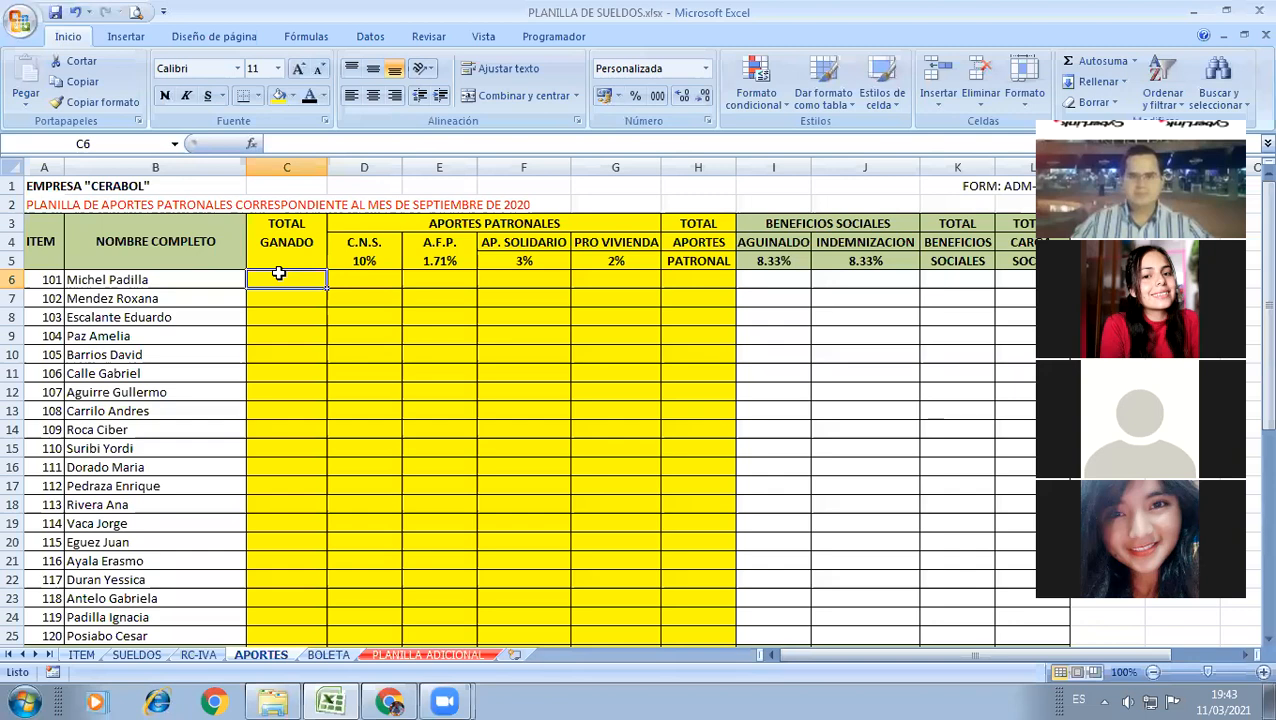
pyautogui.write('=')
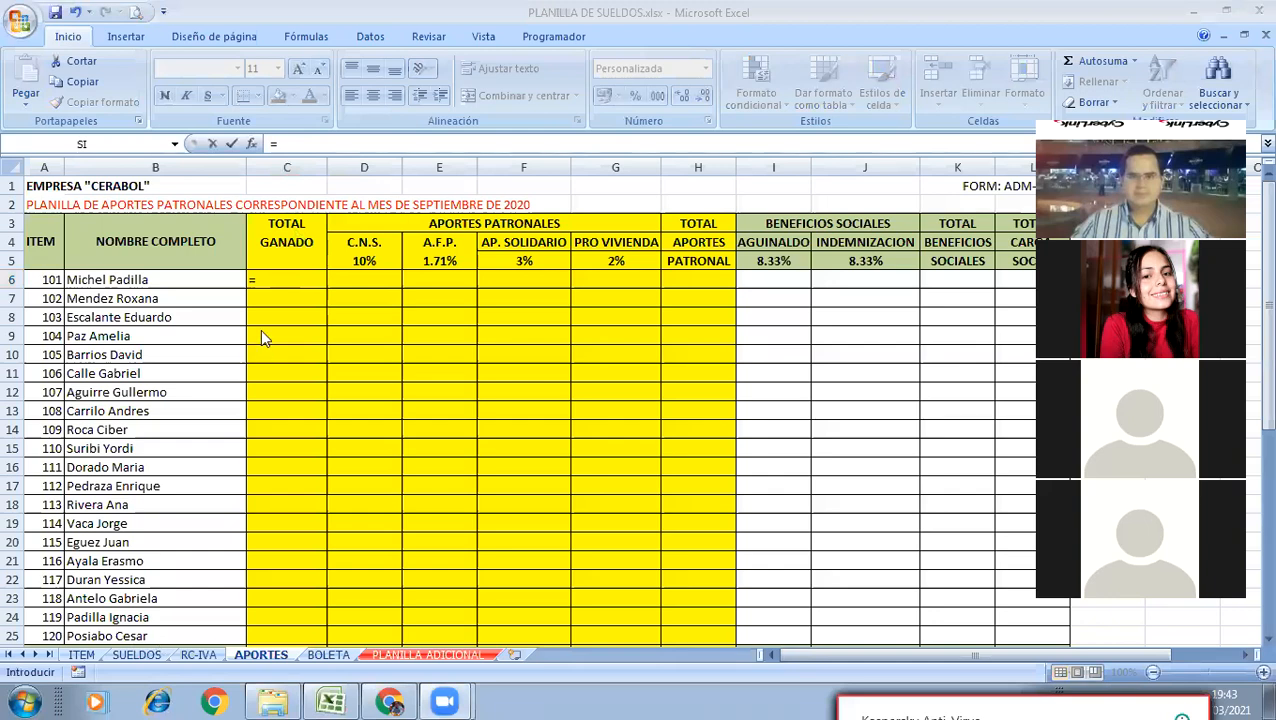
pyautogui.click(137, 654)
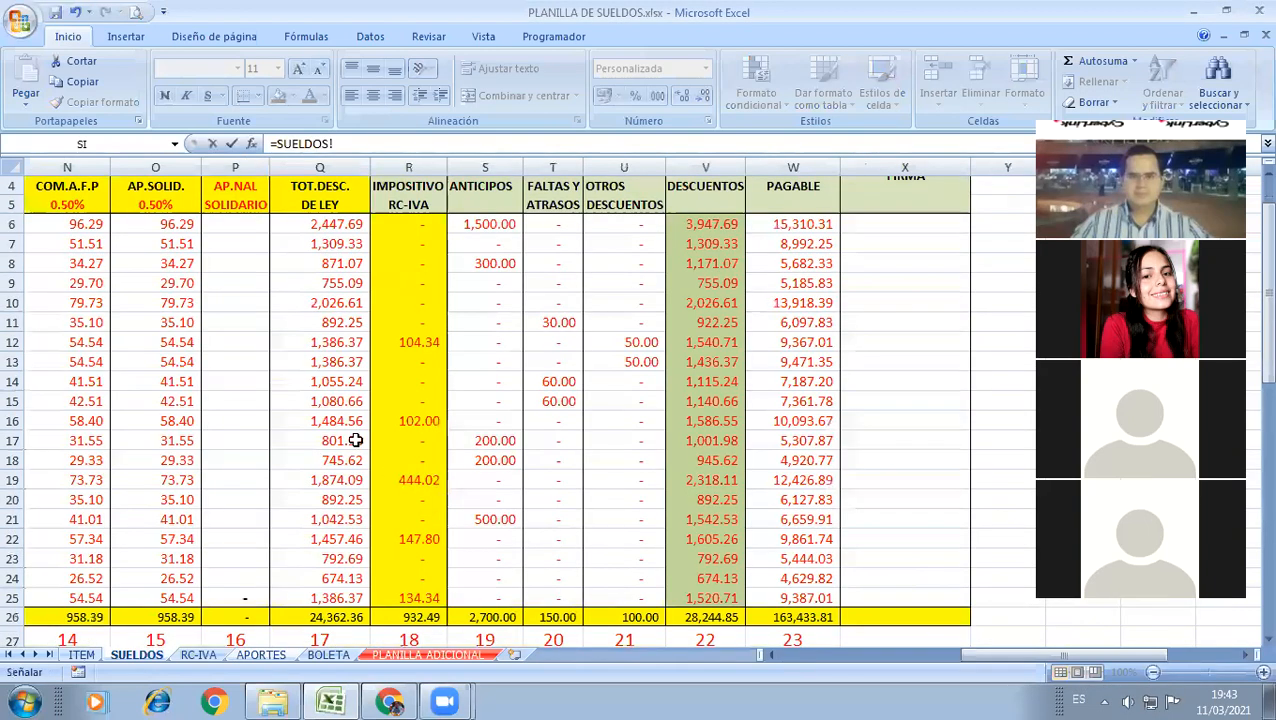
pyautogui.click(772, 656)
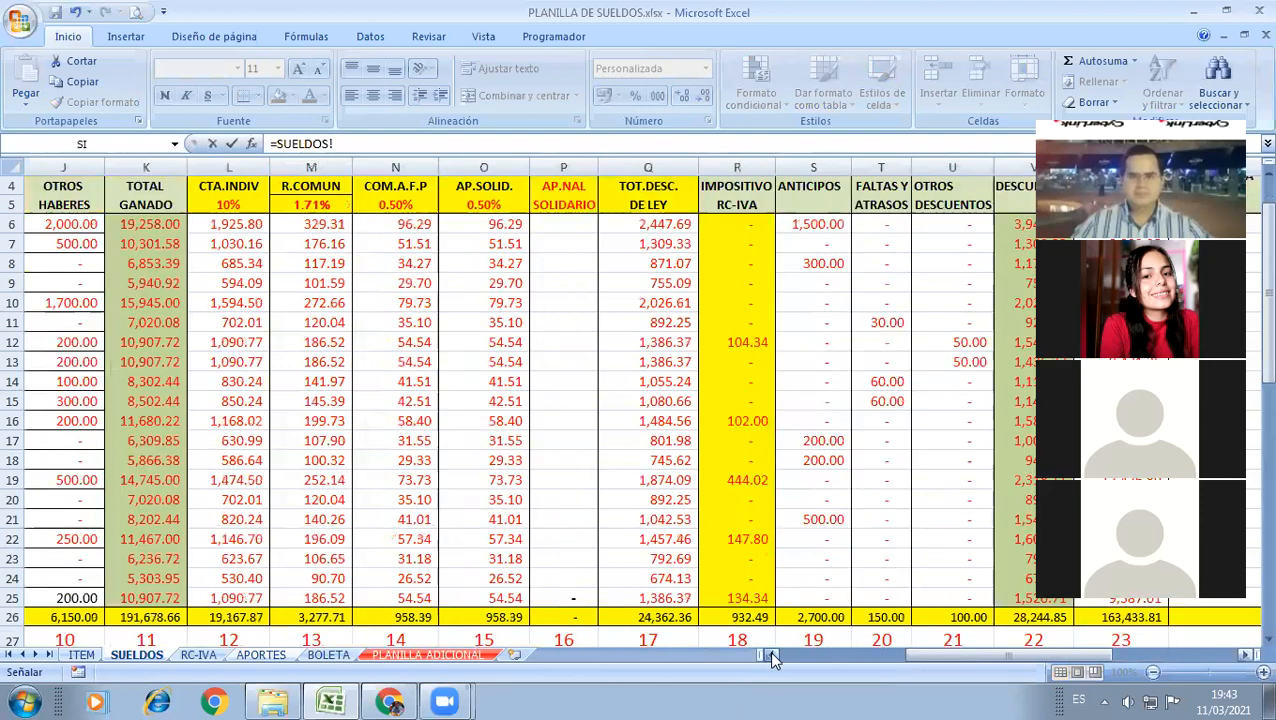
pyautogui.click(772, 656)
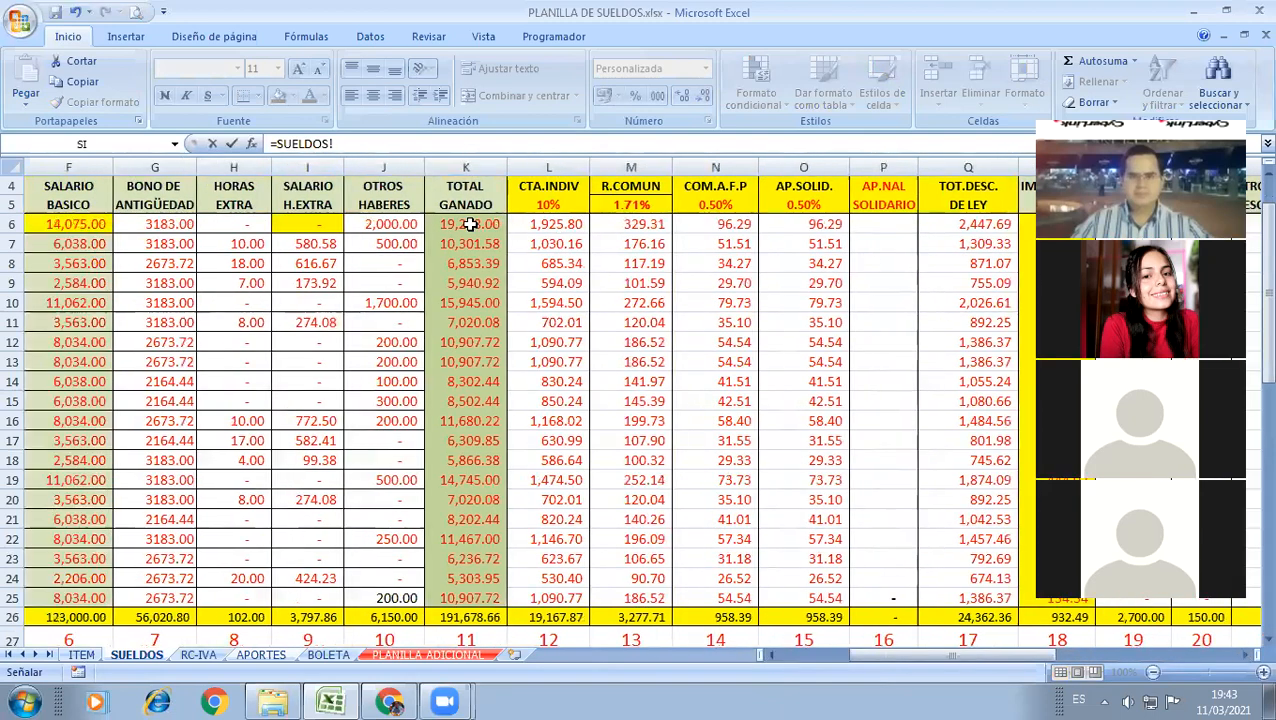
pyautogui.click(469, 224)
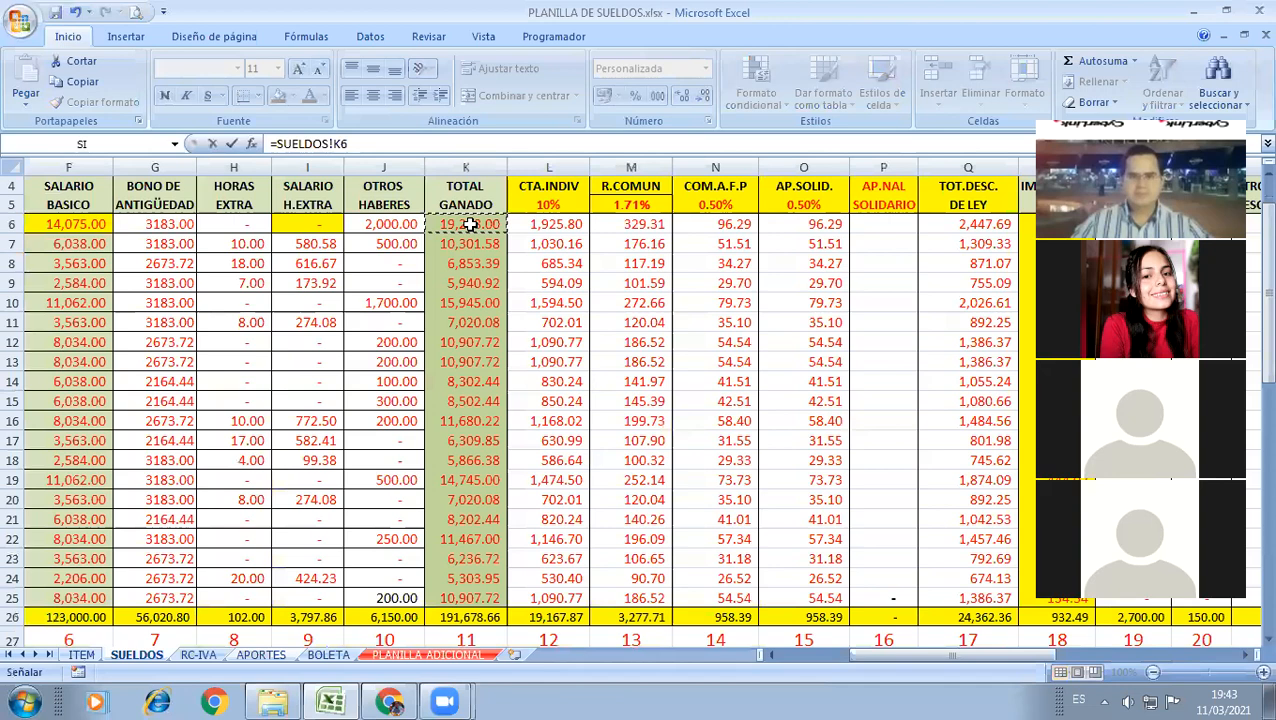
pyautogui.press('Return')
pyautogui.click(303, 284)
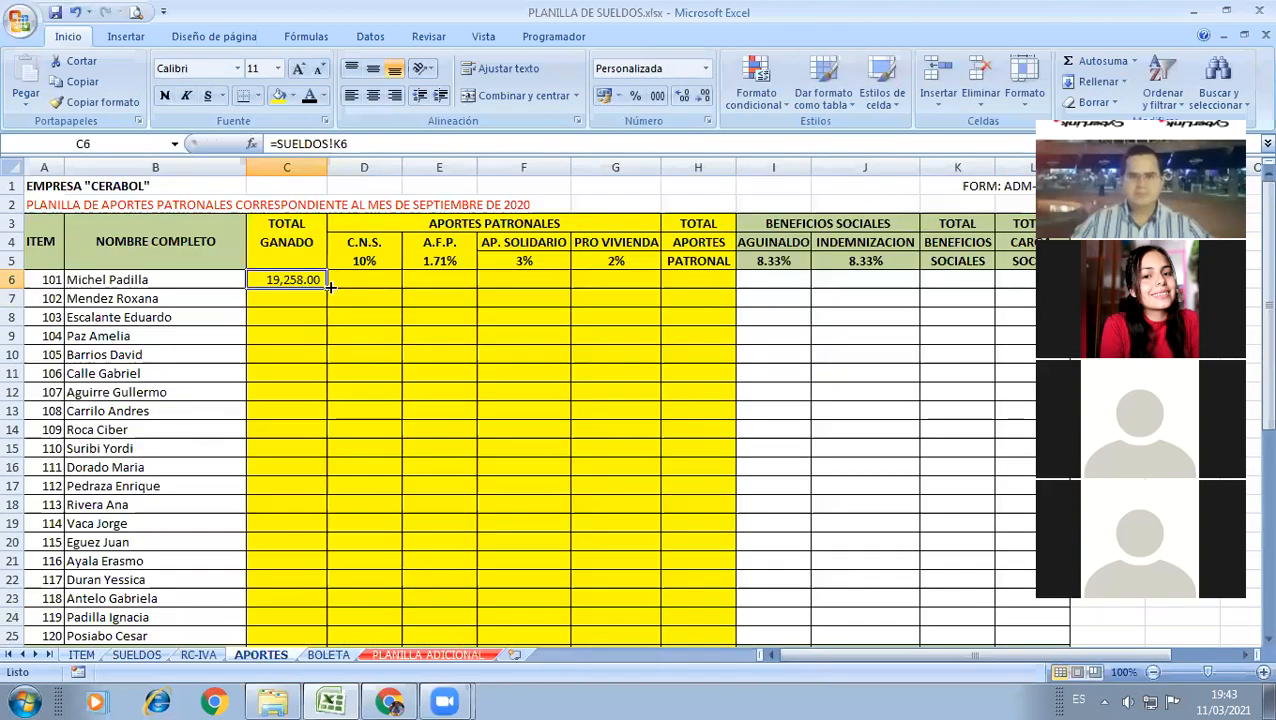
pyautogui.moveTo(328, 285); pyautogui.dragTo(299, 600)
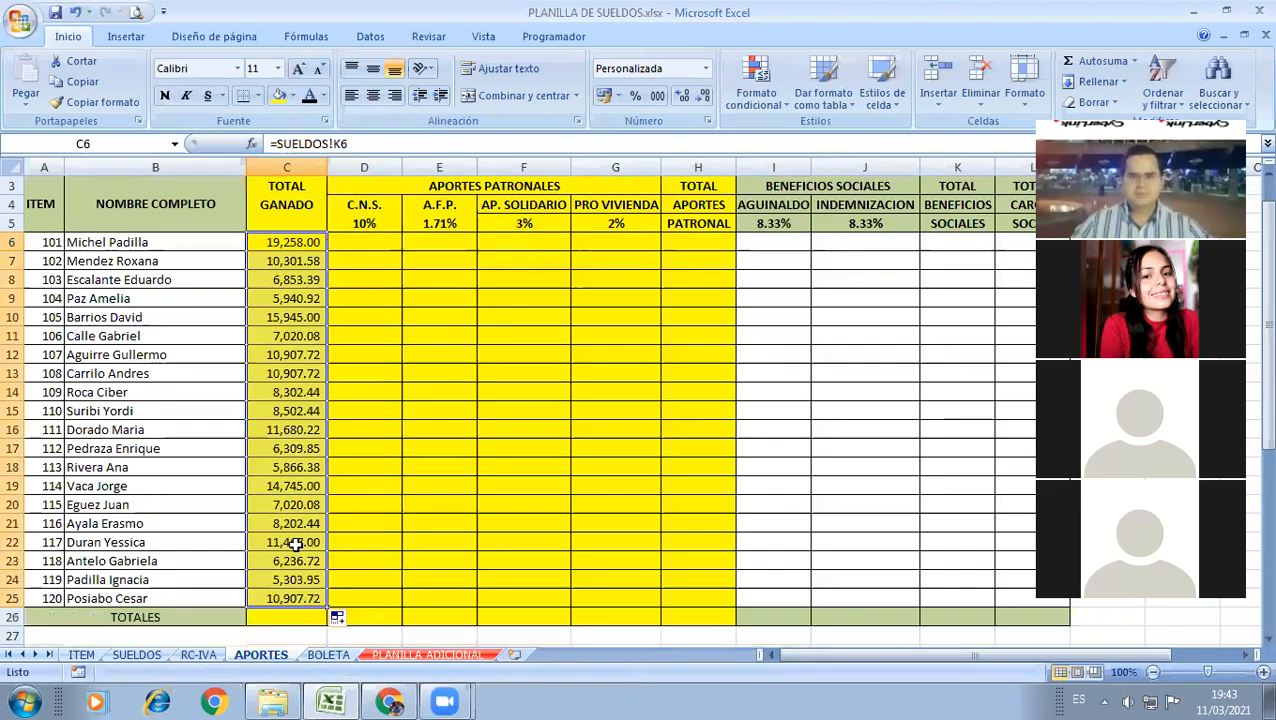
pyautogui.click(380, 390)
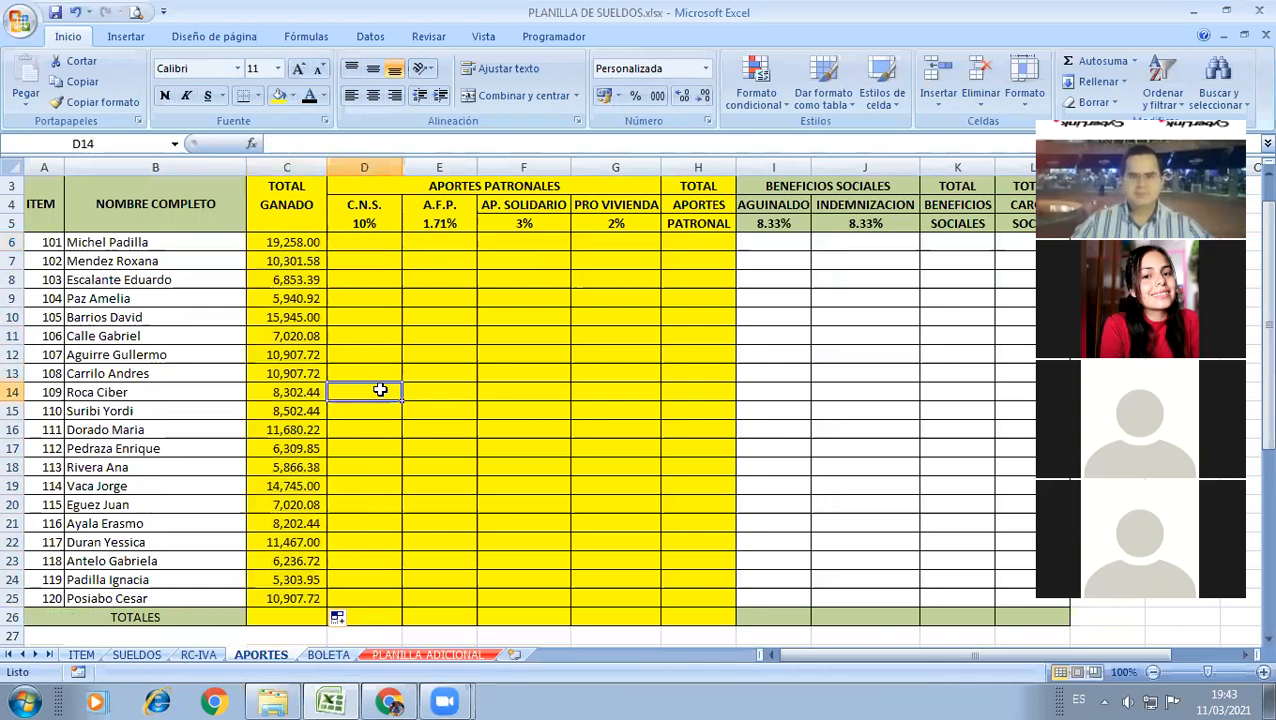
# Step: Sum the TOTAL GANADO column in C26 and copy the total formula across the TOTALES row to L26
pyautogui.click(287, 617)
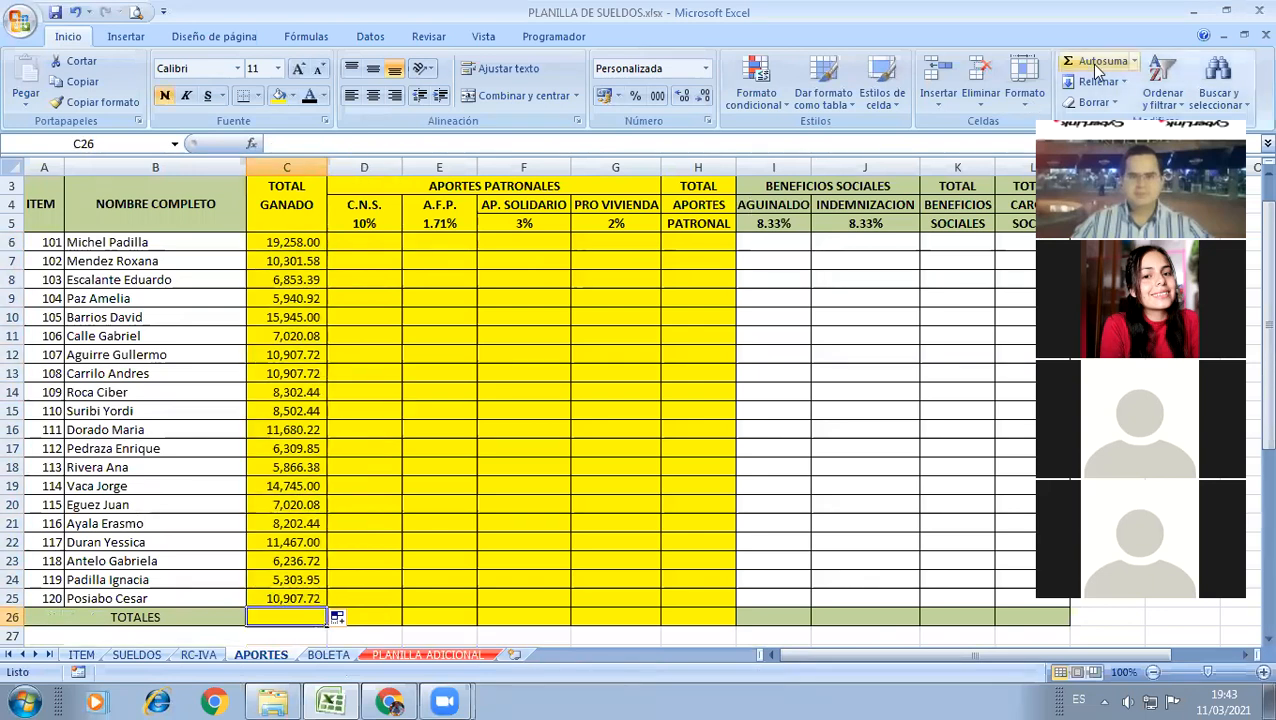
pyautogui.click(1097, 68)
pyautogui.press('Return')
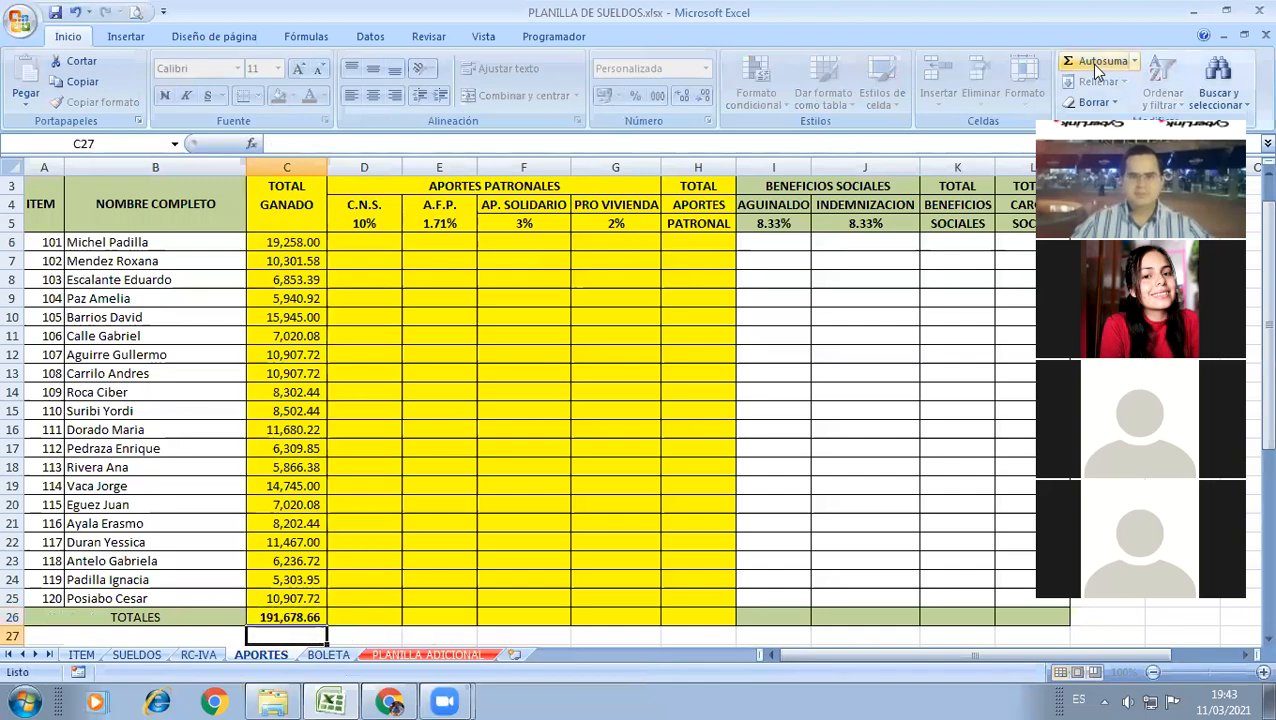
pyautogui.click(320, 617)
pyautogui.moveTo(328, 622); pyautogui.dragTo(1051, 616)
pyautogui.click(352, 528)
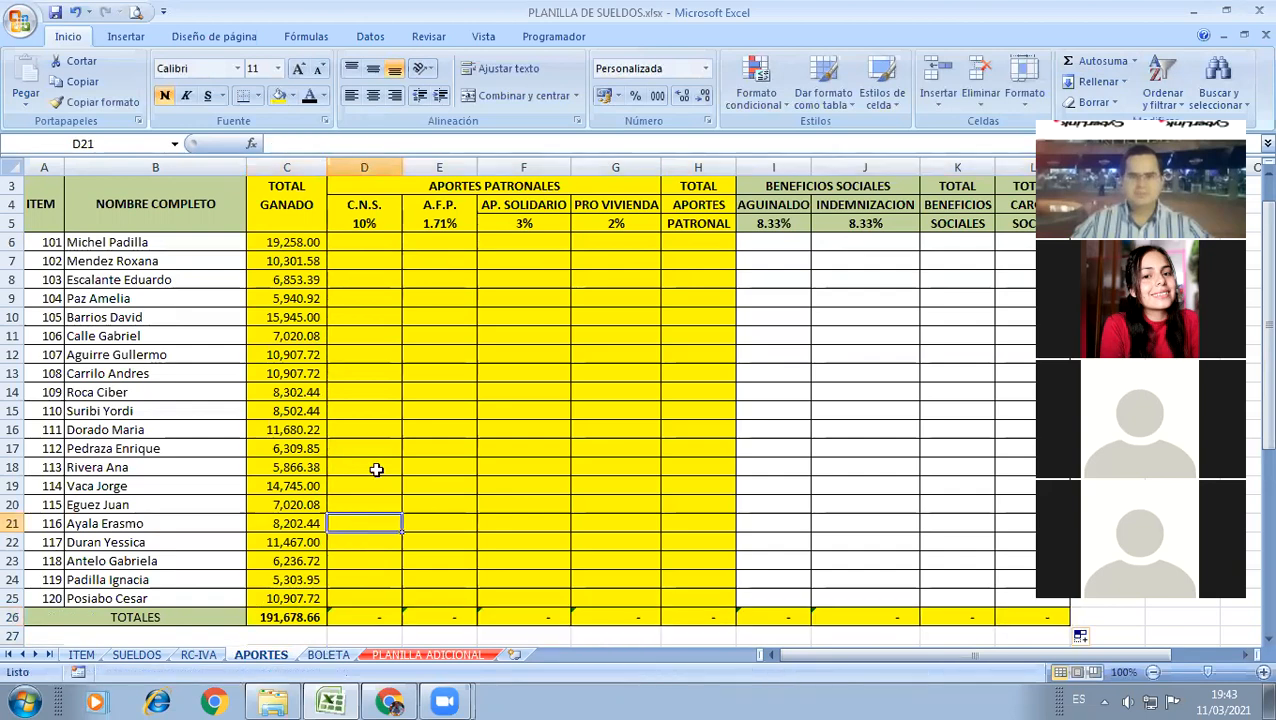
# Step: Calculate the first employee's 10% C.N.S. contribution in D6 with =C6*D5
pyautogui.click(350, 246)
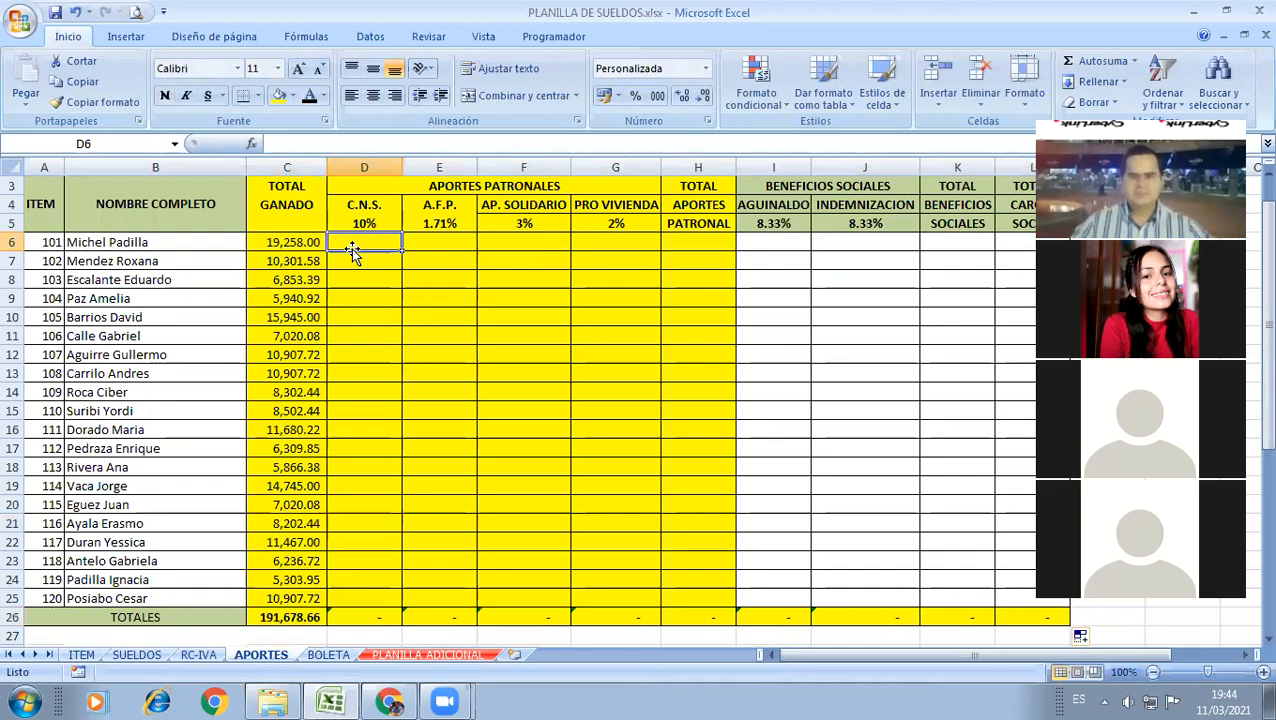
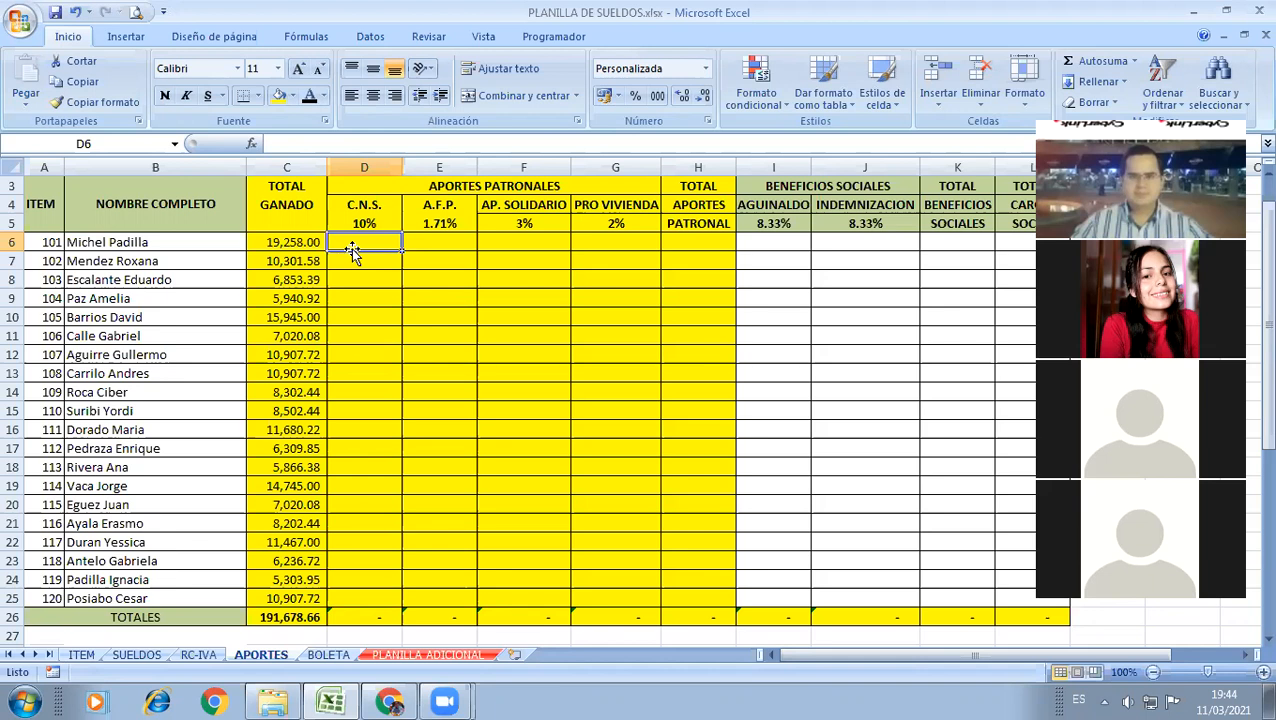
pyautogui.write('=')
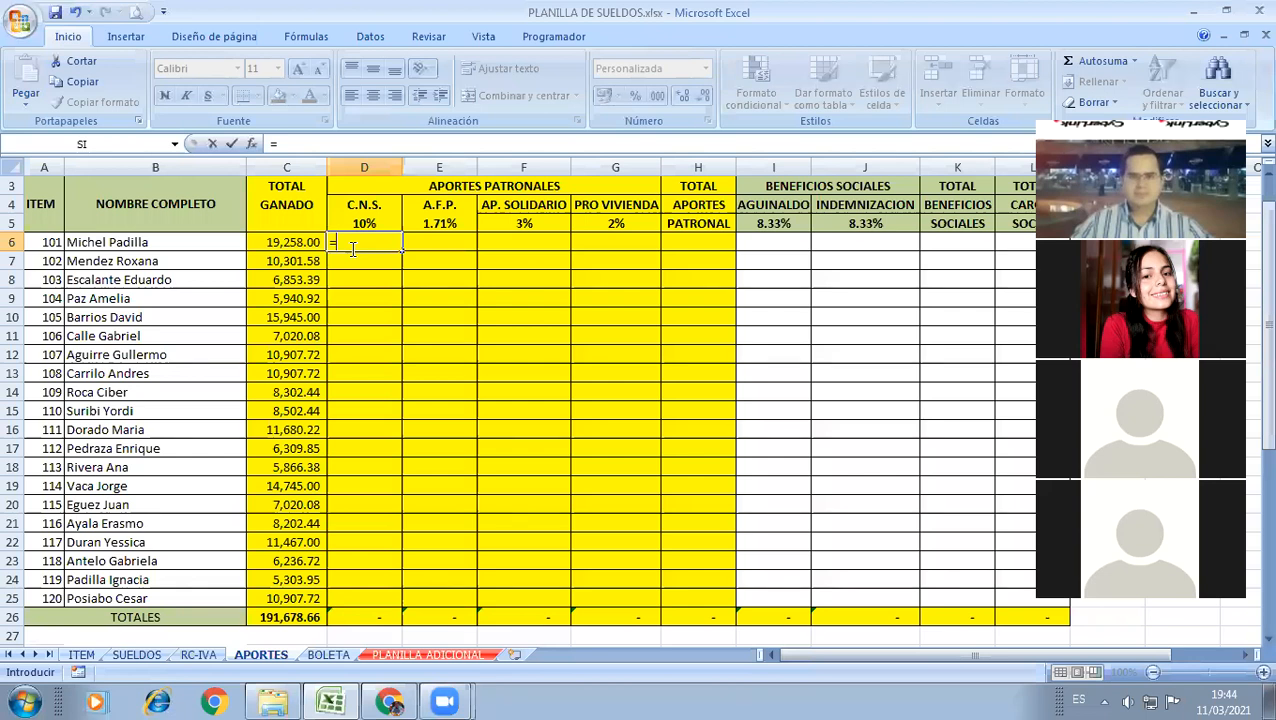
pyautogui.press('Left')
pyautogui.write('*')
pyautogui.press('Up')
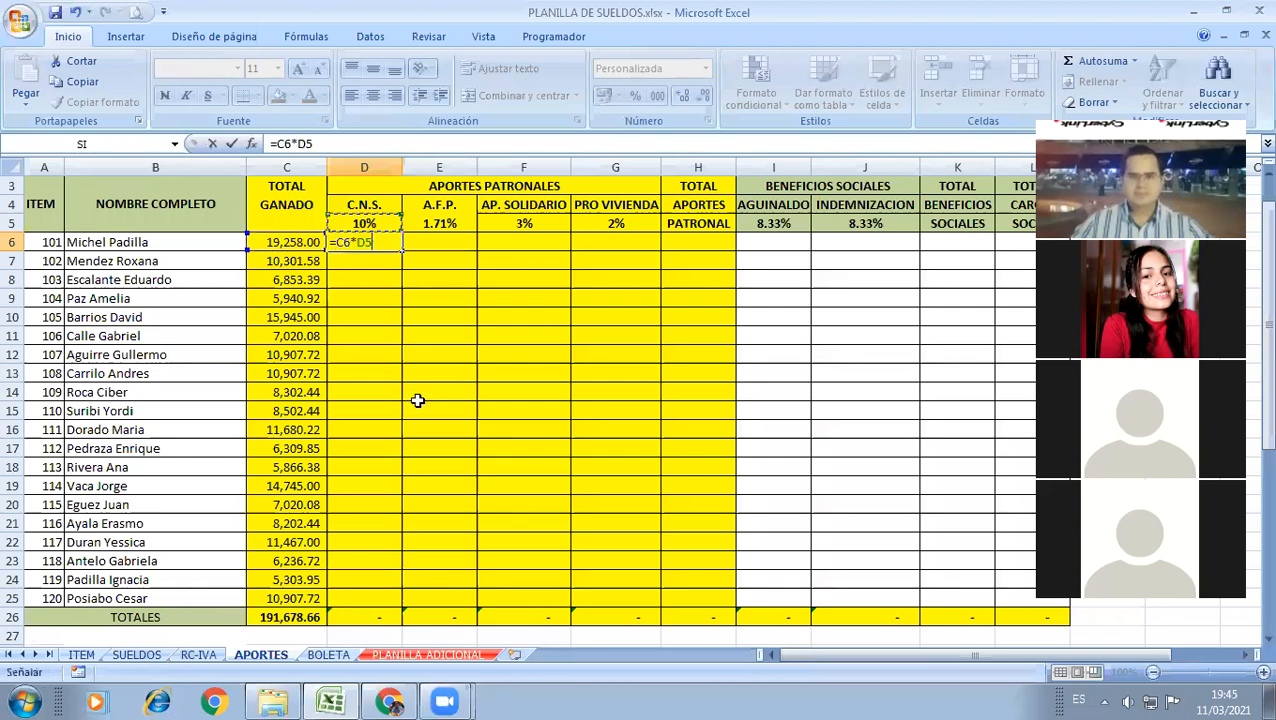
pyautogui.press('Return')
pyautogui.press('Up')
# Step: Calculate the first employee's 1.71% A.F.P. contribution in E6 with =C6*$E$5
pyautogui.press('Right')
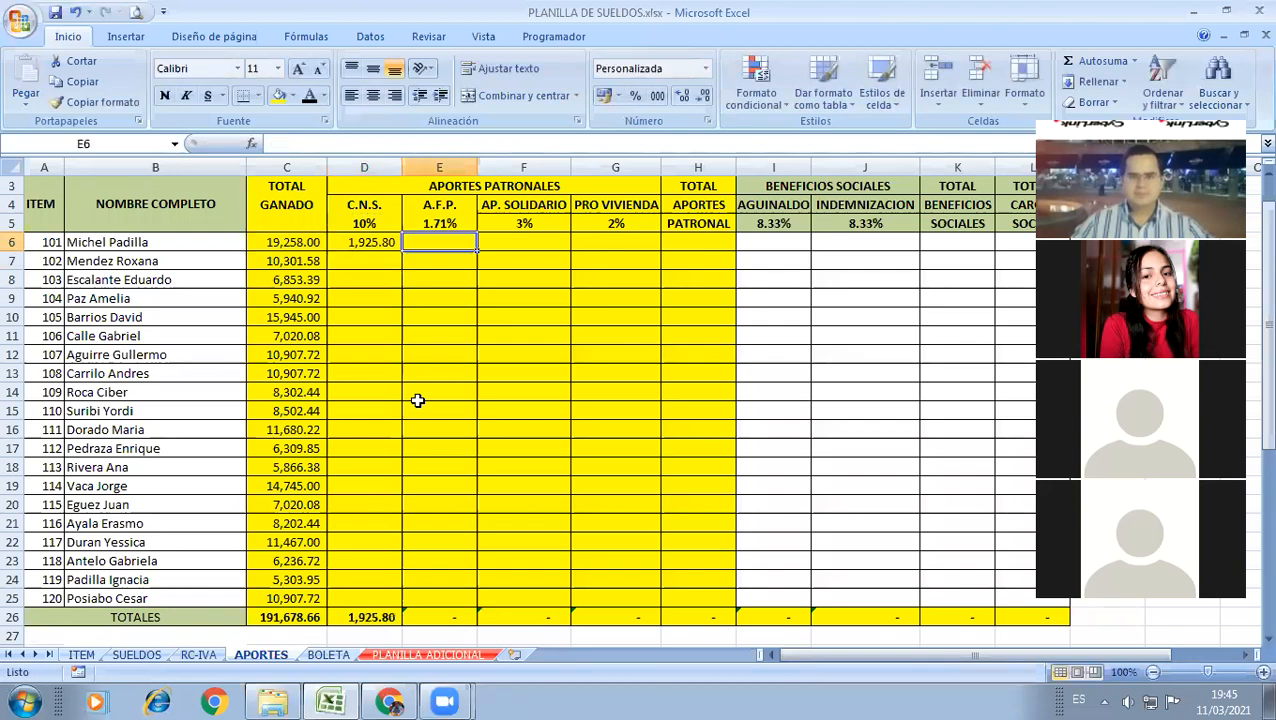
pyautogui.write('=')
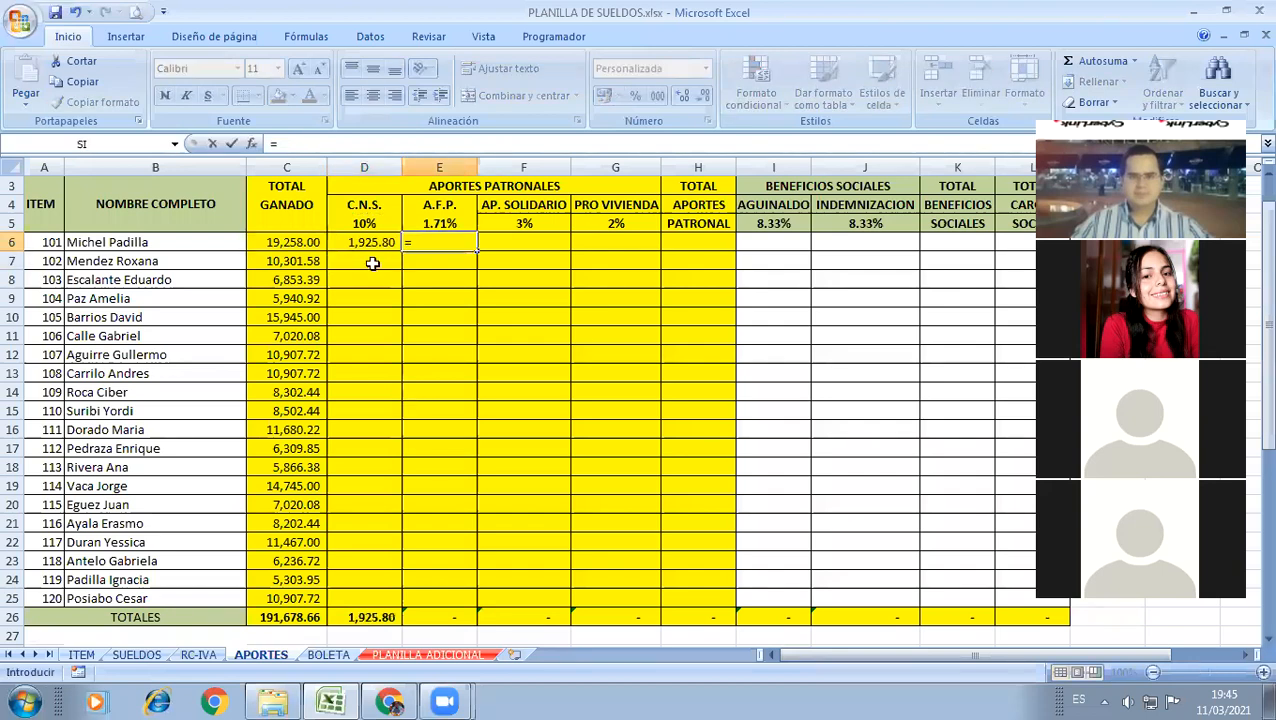
pyautogui.click(298, 242)
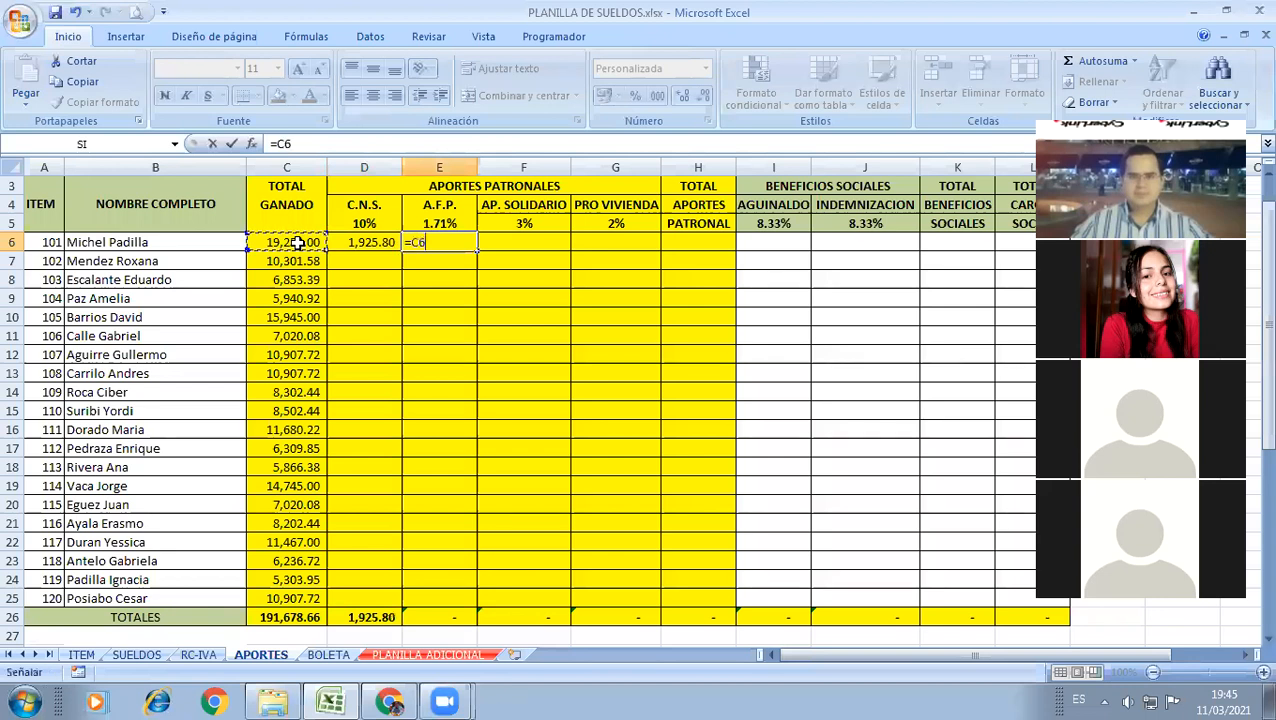
pyautogui.write('*')
pyautogui.press('Up')
pyautogui.press('F4')
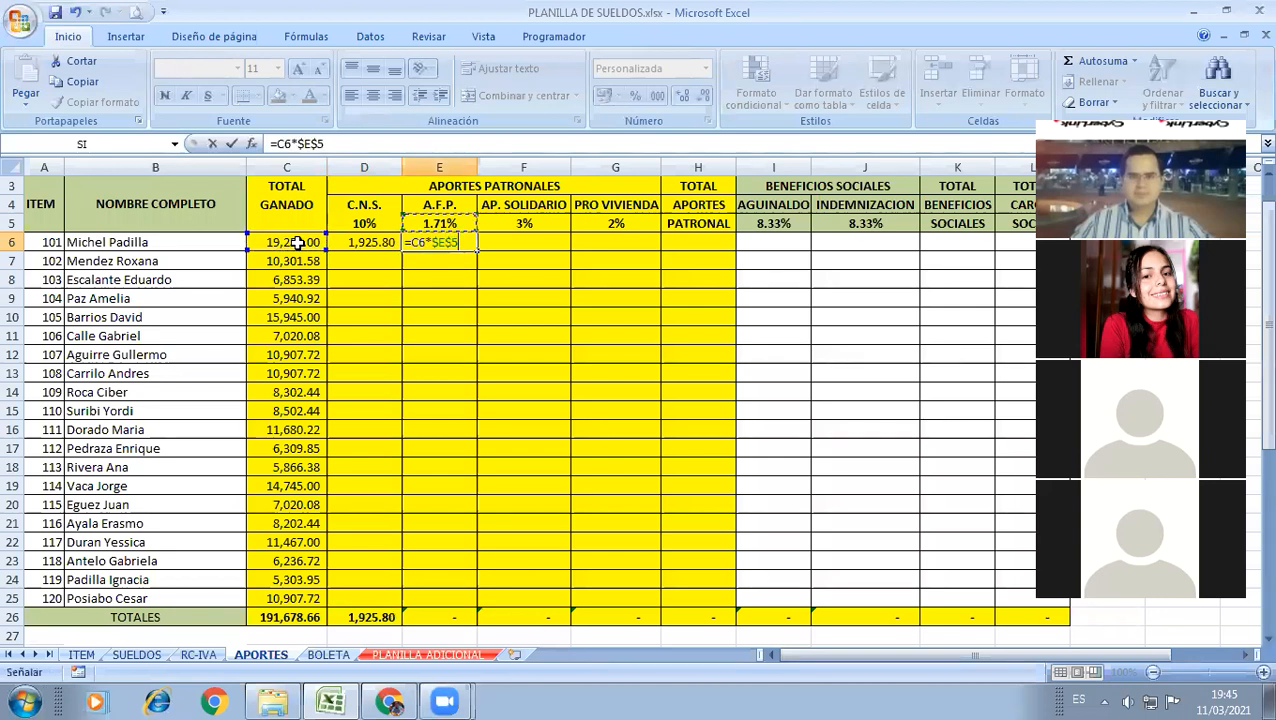
pyautogui.hotkey('ctrl', 'Return')
# Step: Calculate the first employee's 3% AP. SOLIDARIO contribution in F6 with =C6*$F$5
pyautogui.press('Right')
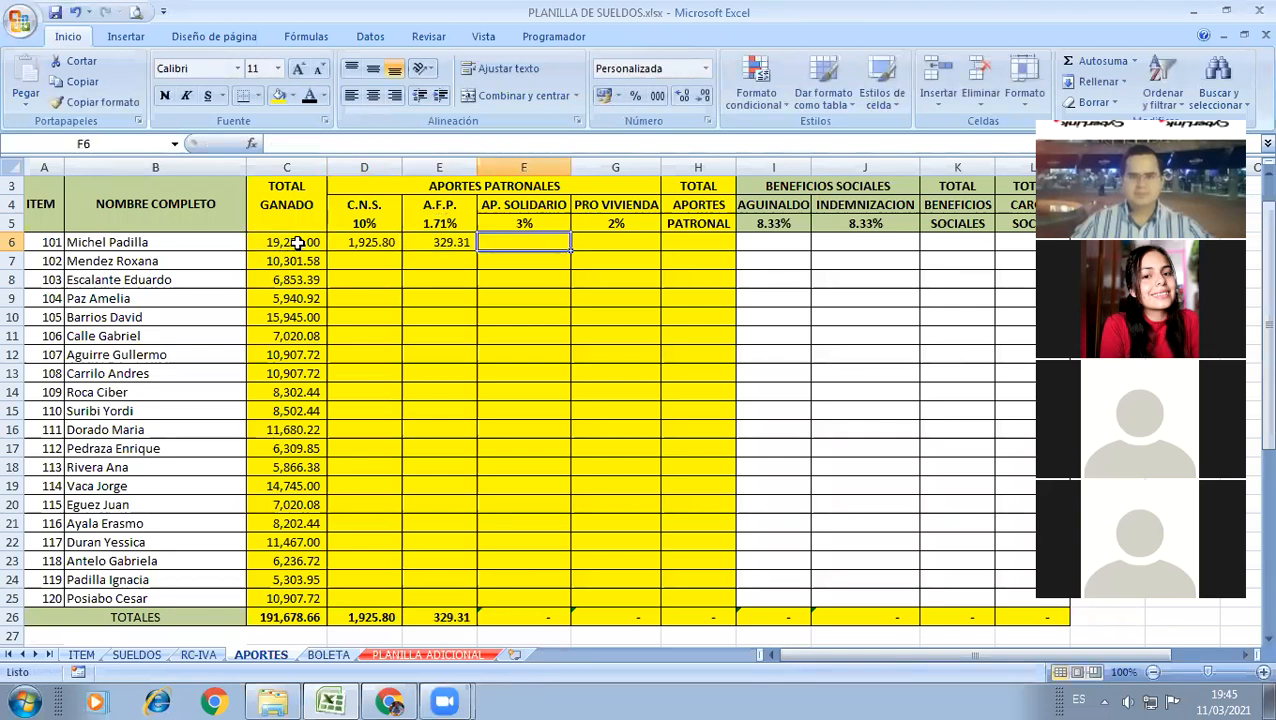
pyautogui.write('=')
pyautogui.click(297, 242)
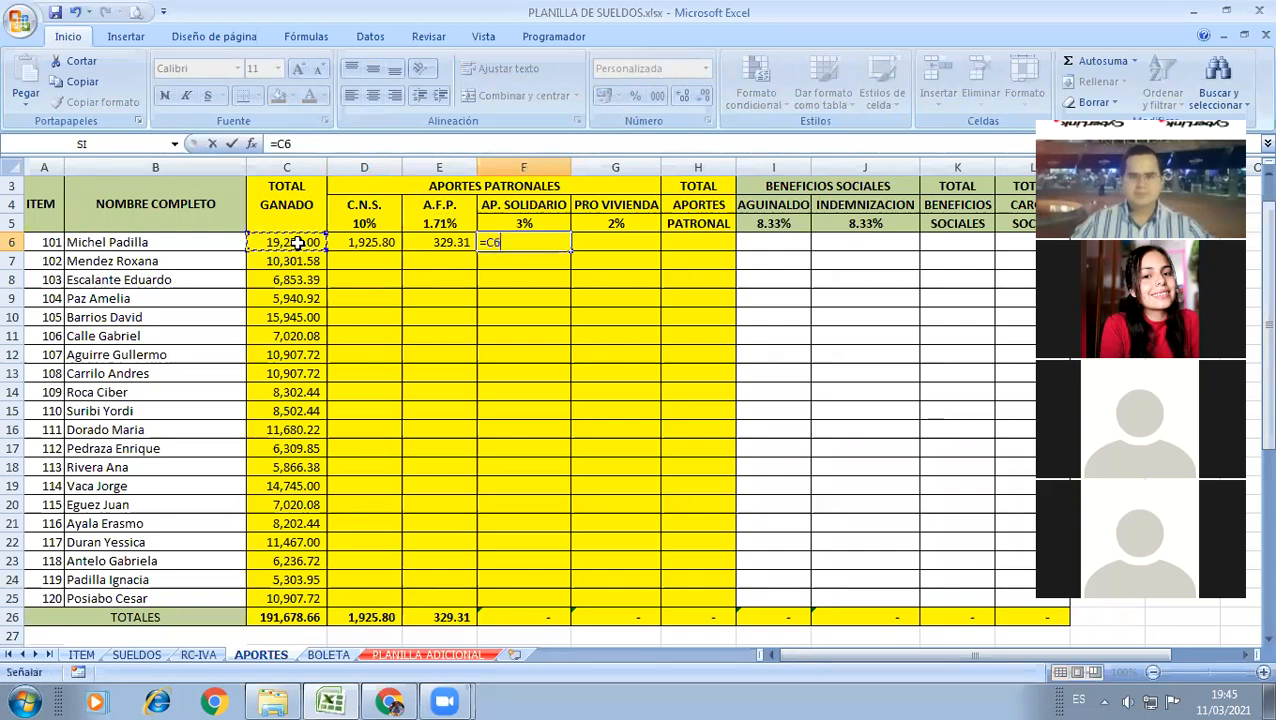
pyautogui.write('*')
pyautogui.press('Up')
pyautogui.press('F4')
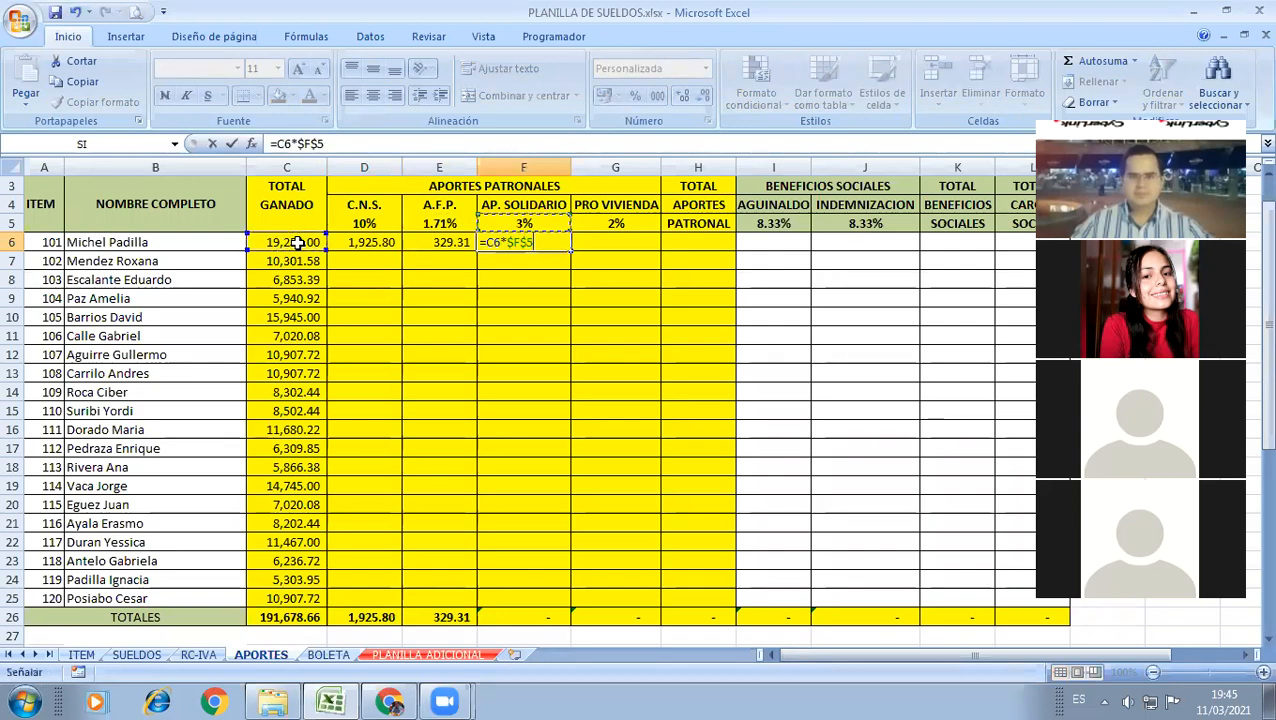
pyautogui.press('Tab')
# Step: Calculate the first employee's 2% PRO VIVIENDA contribution in G6 with =C6*$G$5
pyautogui.write('=')
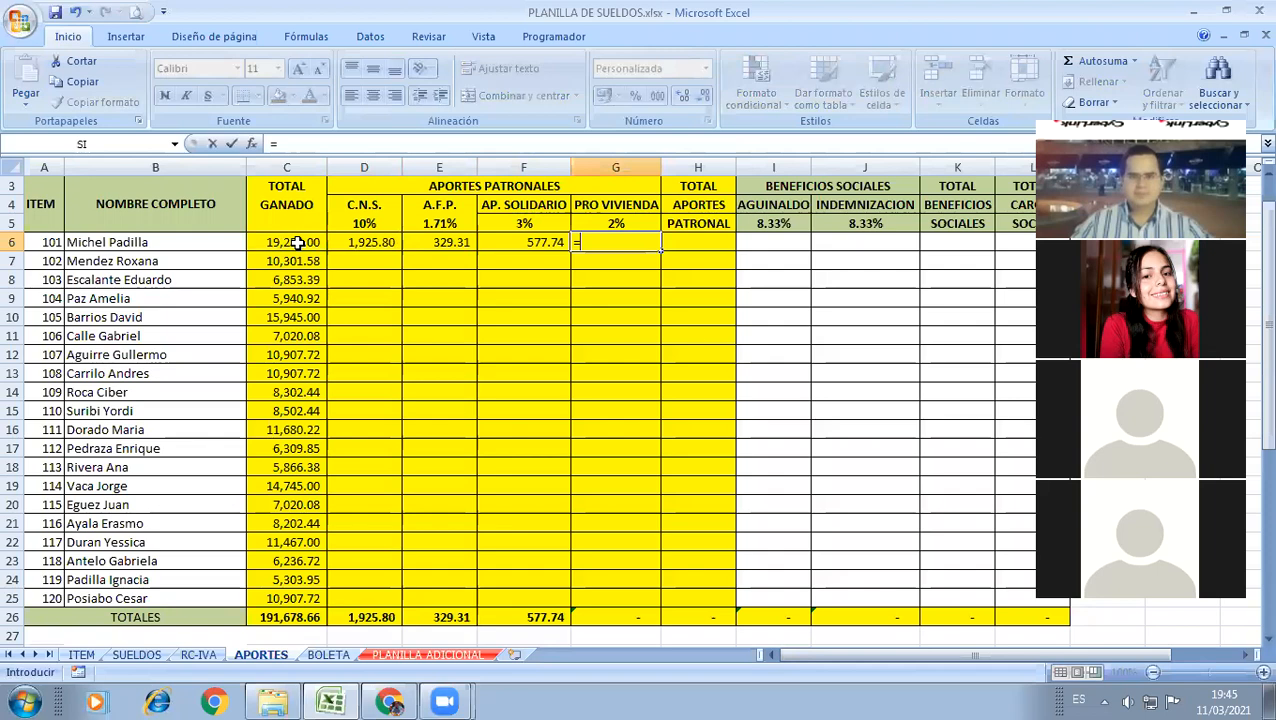
pyautogui.click(297, 243)
pyautogui.write('*')
pyautogui.press('Up')
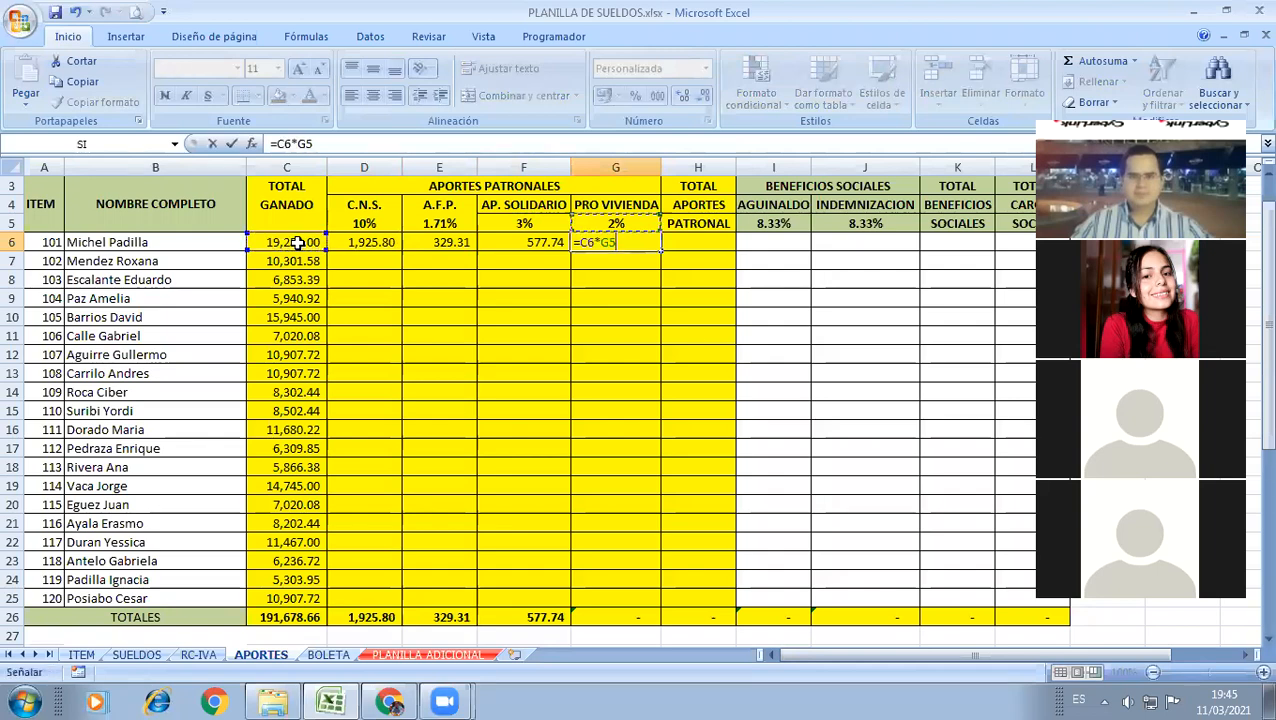
pyautogui.press('F4')
pyautogui.press('Return')
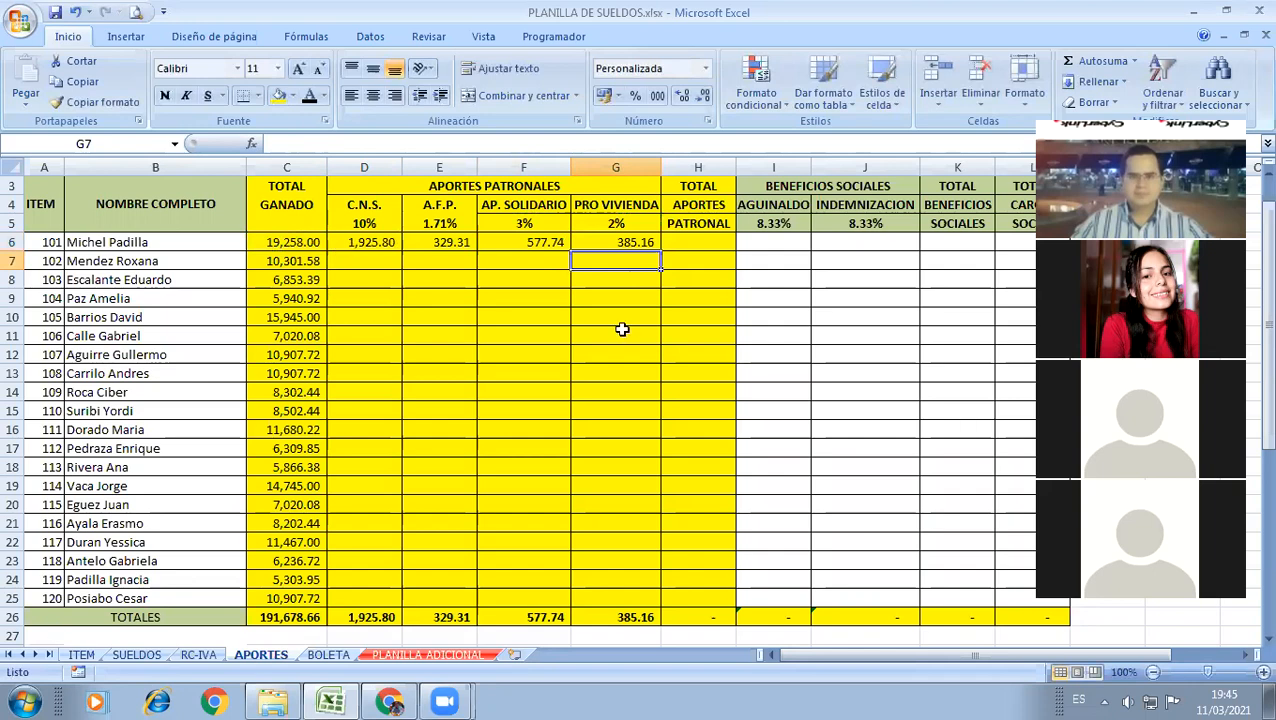
# Step: Total the first employee's employer contributions in H6 with =SUMA(D6:G6) and fill the D6:H6 formulas down to row 25
pyautogui.click(708, 244)
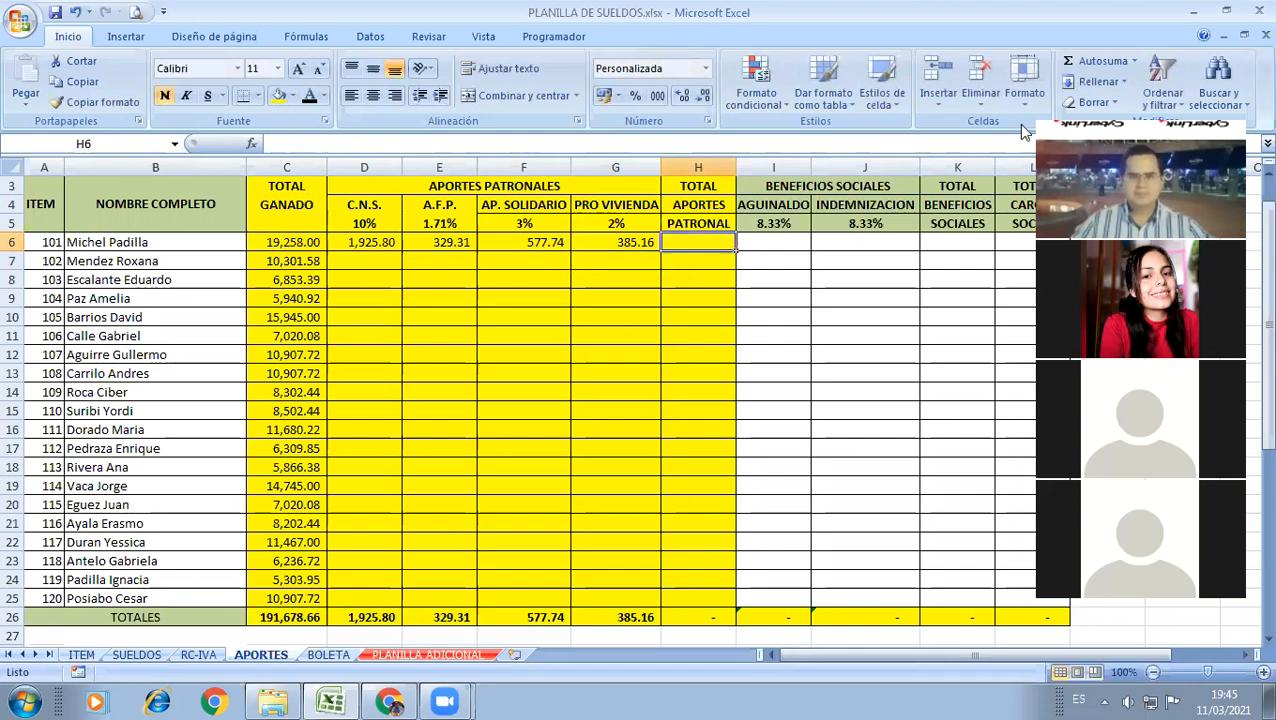
pyautogui.click(1098, 61)
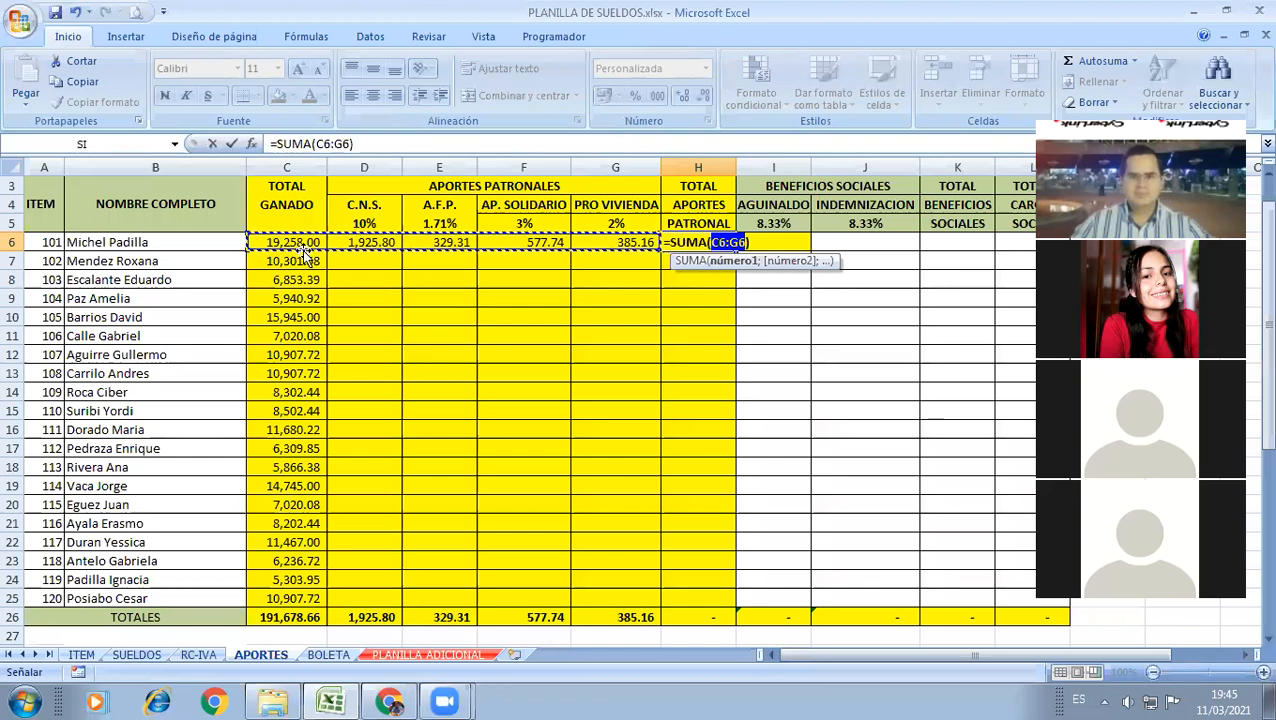
pyautogui.moveTo(348, 242); pyautogui.dragTo(490, 242)
pyautogui.moveTo(609, 243); pyautogui.dragTo(604, 250)
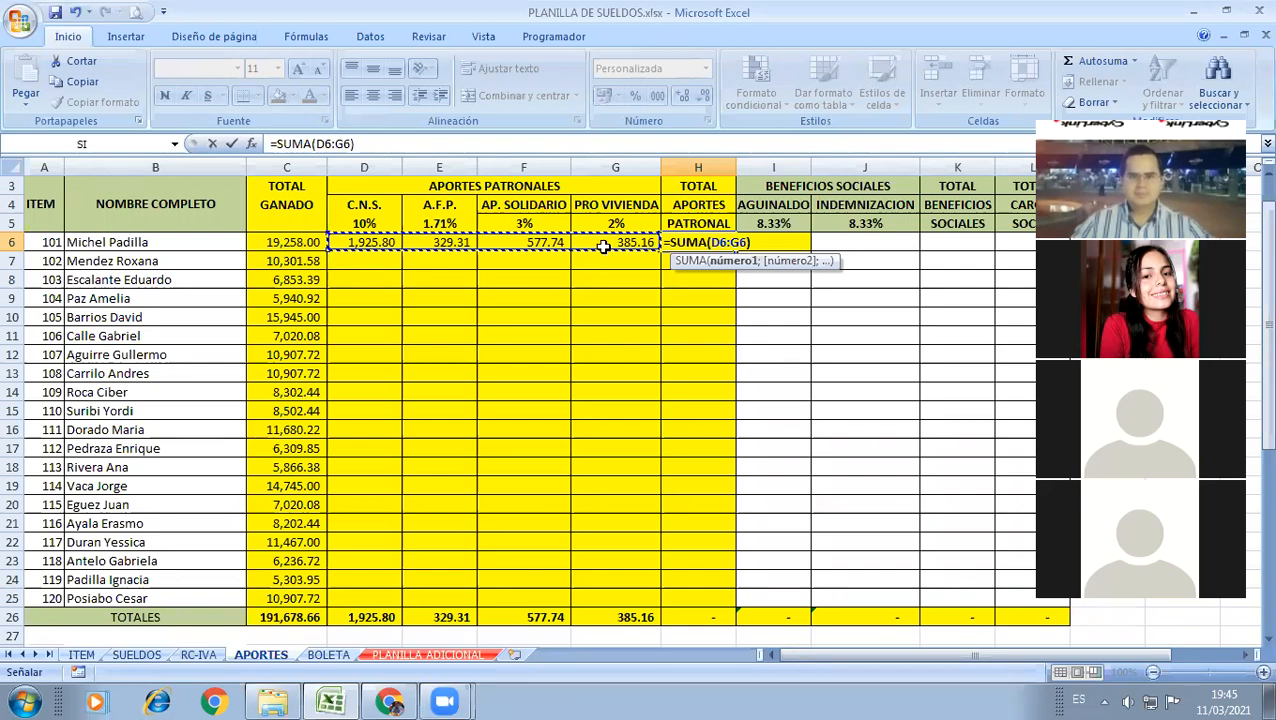
pyautogui.press('Return')
pyautogui.moveTo(368, 243); pyautogui.dragTo(537, 510)
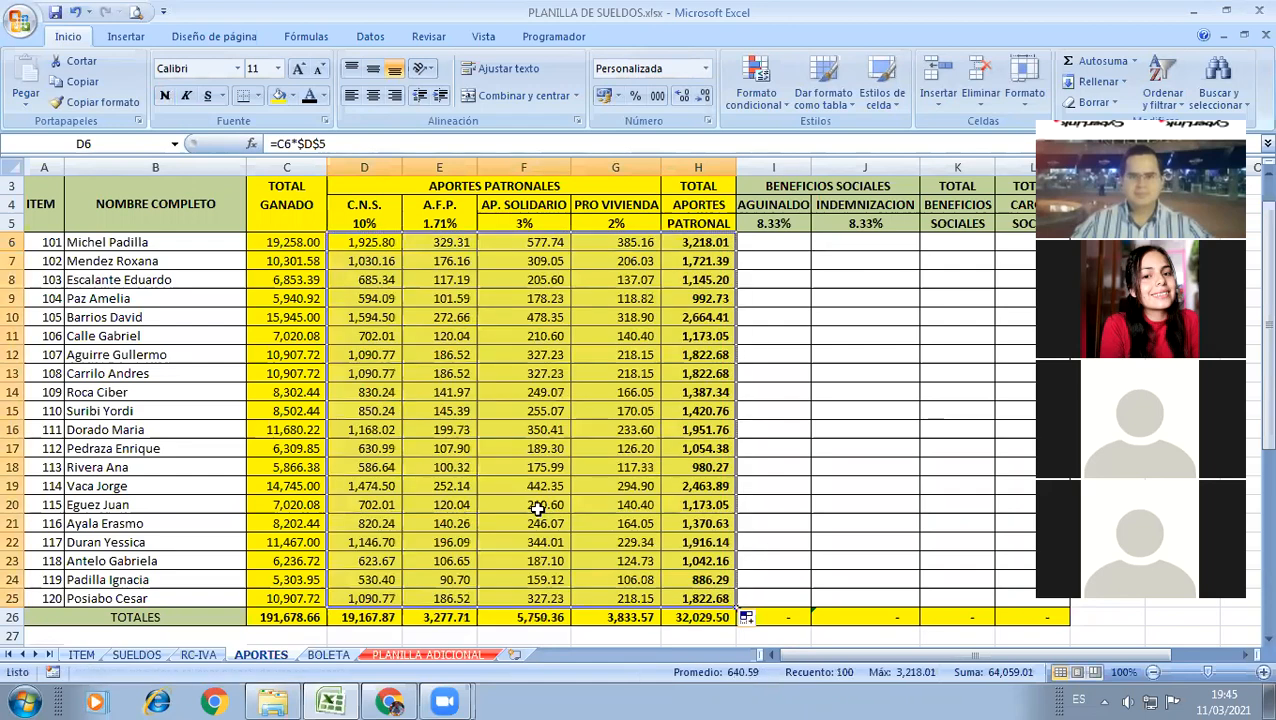
pyautogui.click(537, 510)
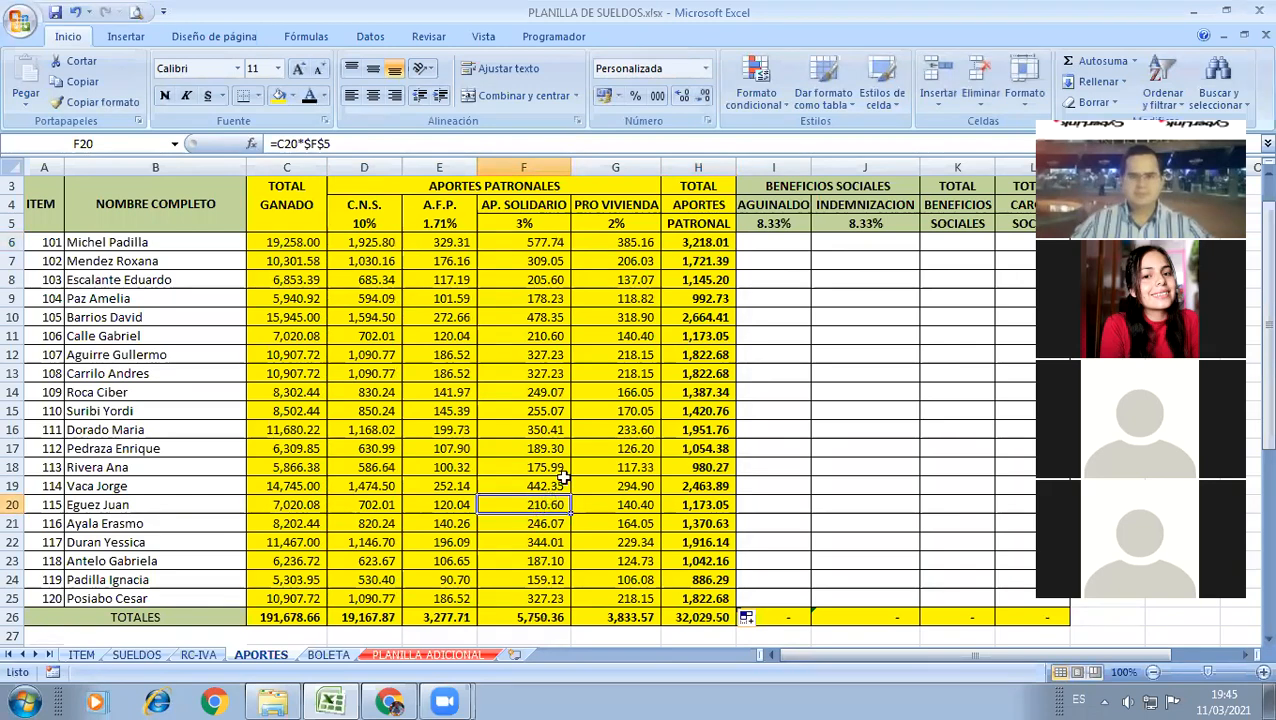
# Step: Work out the 8.33% benefit rate below the table: enter 100 in I30, 12 in I31 and =+I30/I31 in I32
pyautogui.click(779, 242)
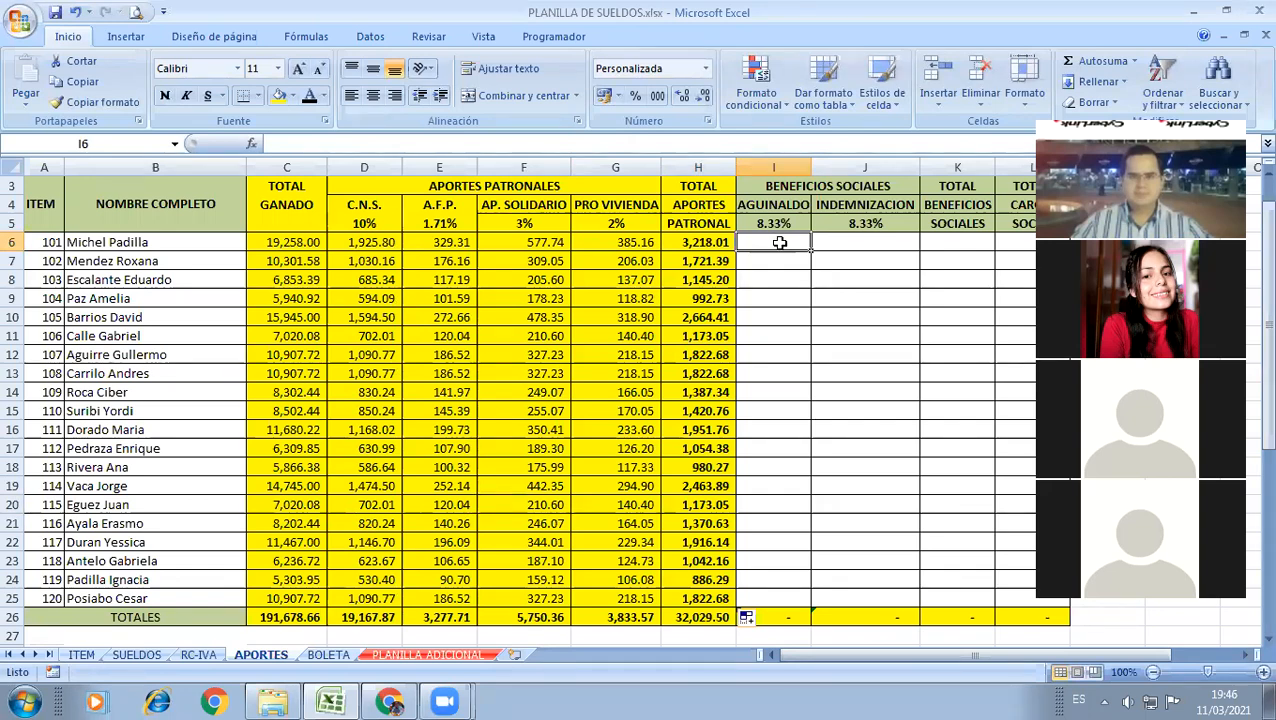
pyautogui.click(849, 250)
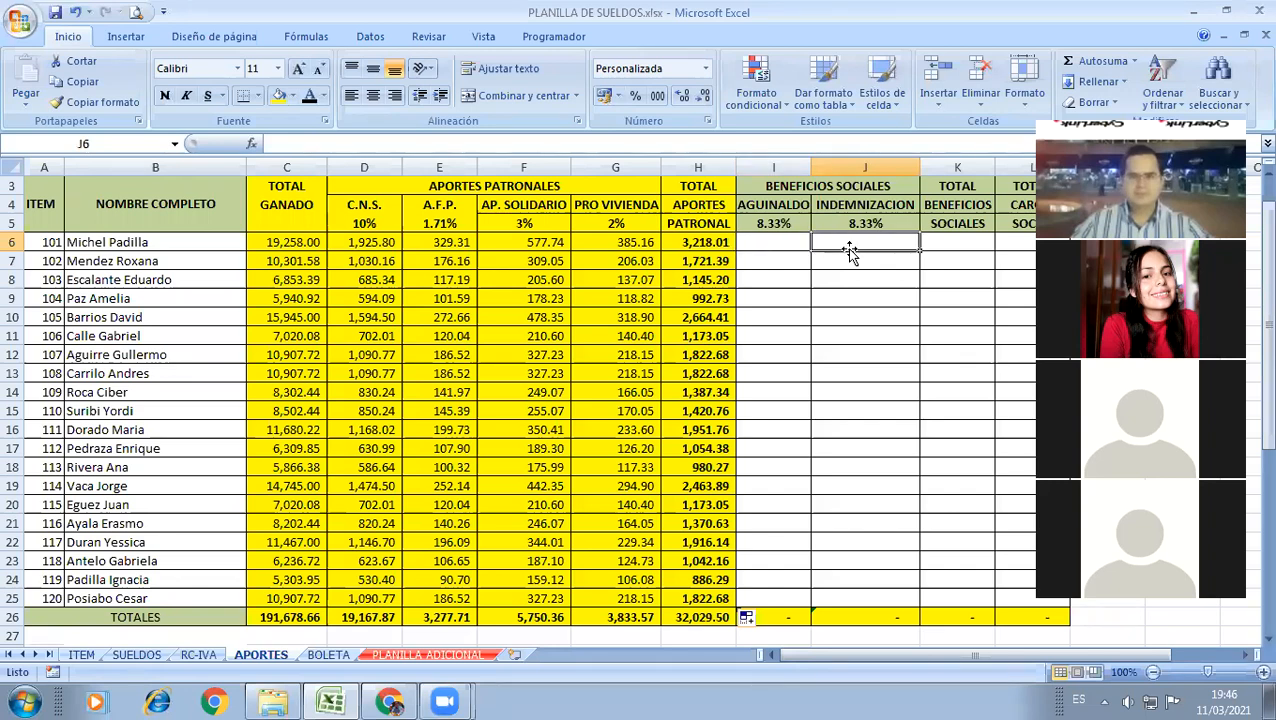
pyautogui.click(779, 224)
pyautogui.moveTo(779, 224); pyautogui.dragTo(865, 336)
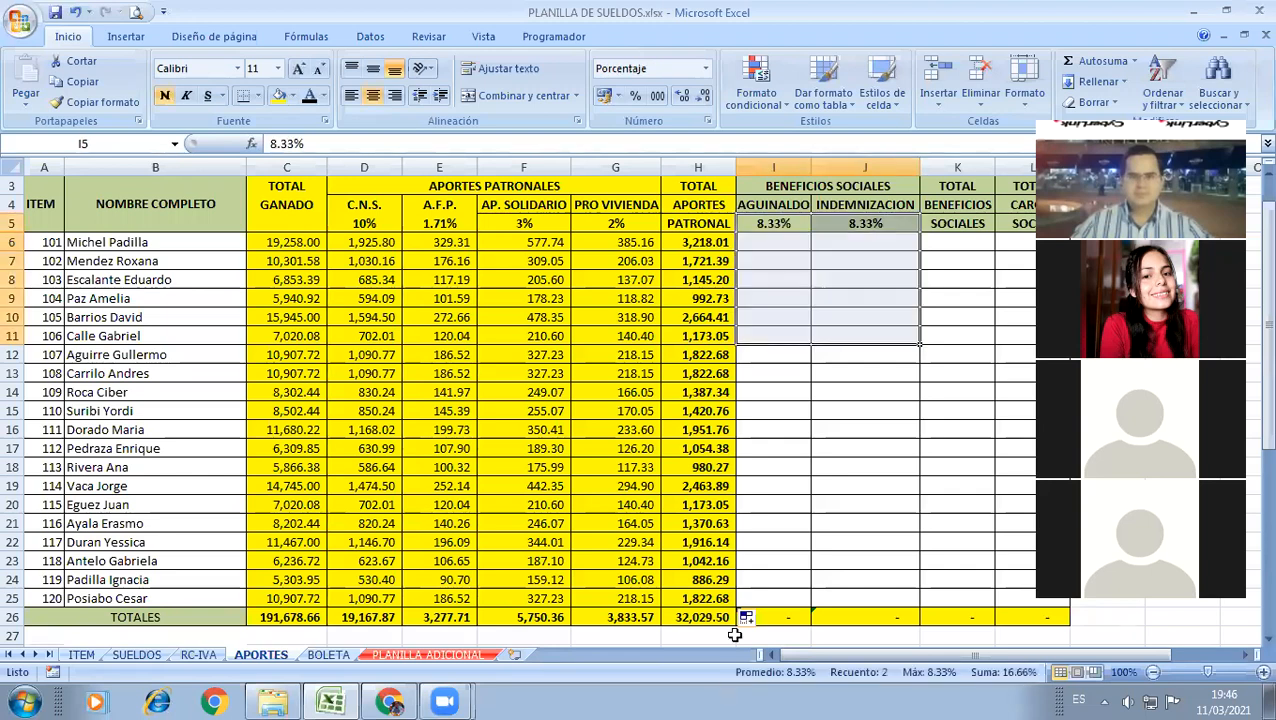
pyautogui.scroll(-2, 752, 610)
pyautogui.scroll(-1, 818, 500)
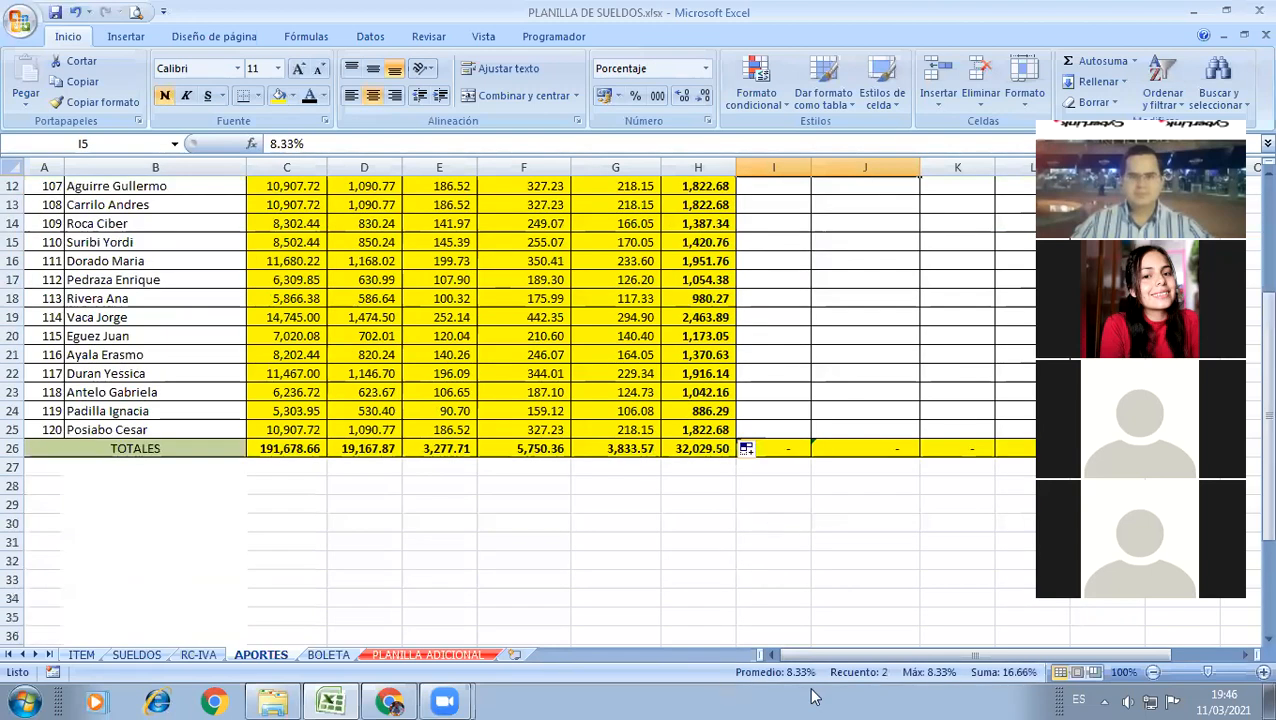
pyautogui.click(774, 523)
pyautogui.write('1')
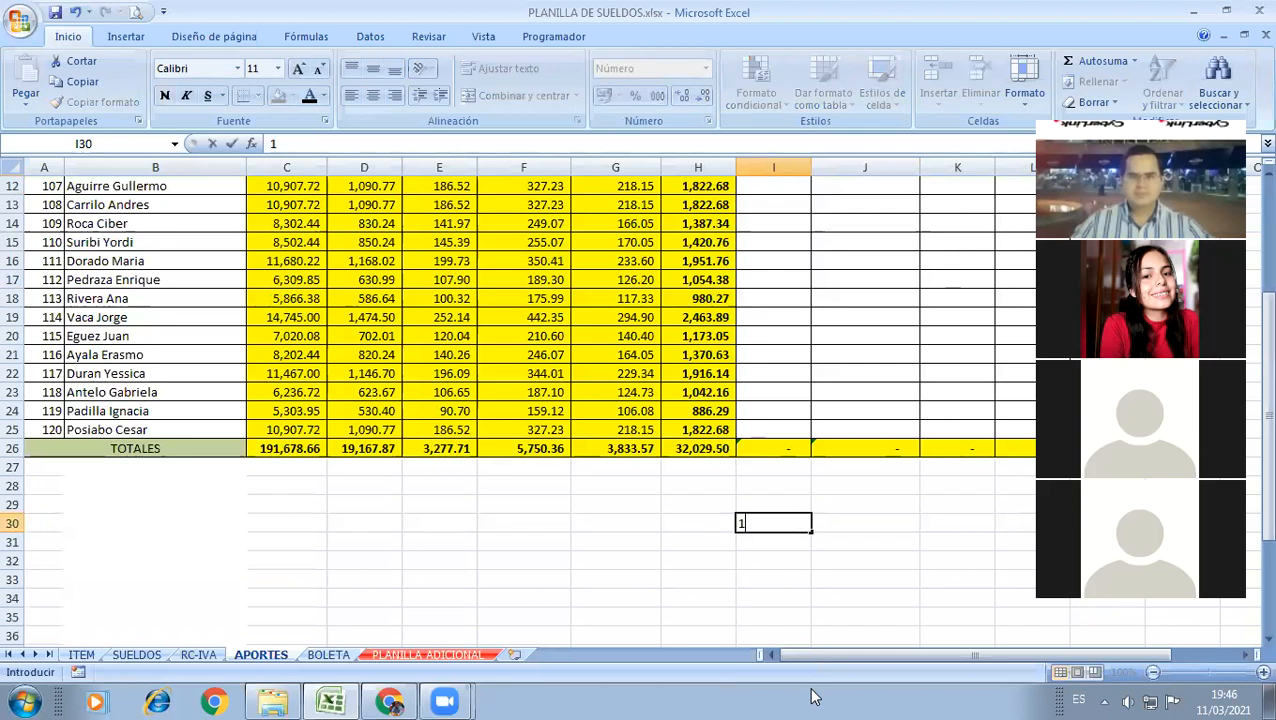
pyautogui.write('00')
pyautogui.press('Return')
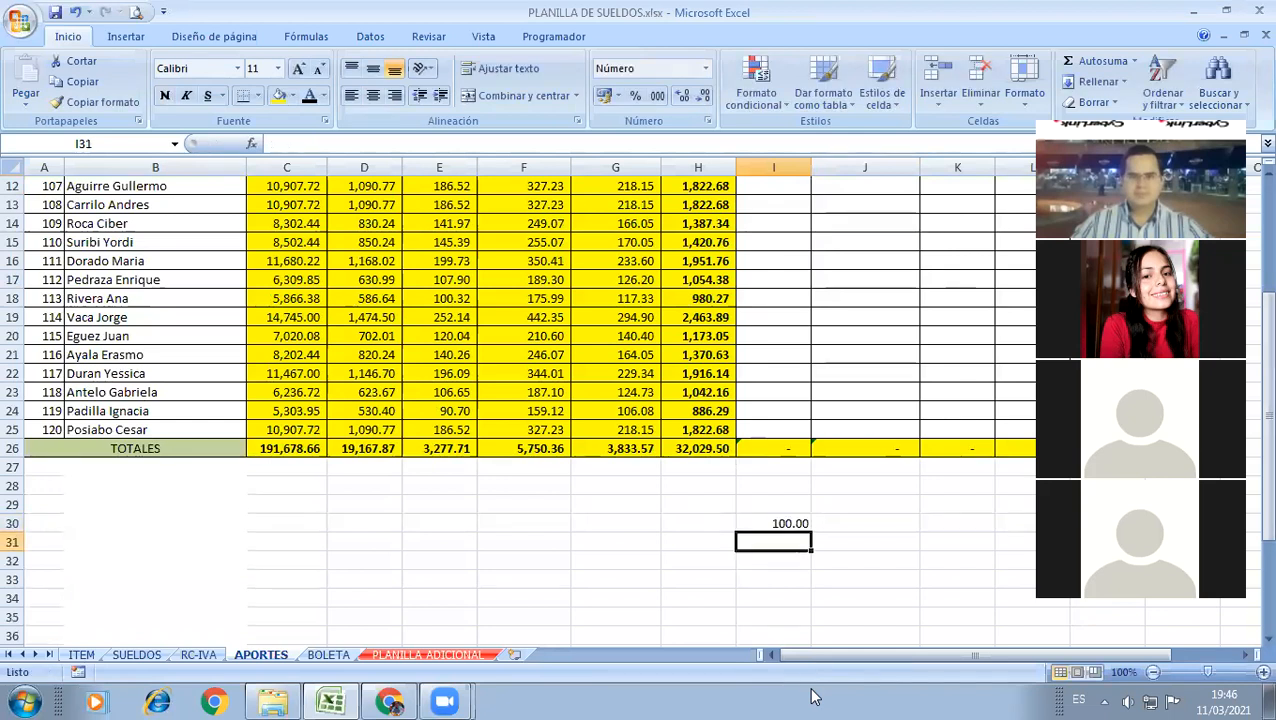
pyautogui.write('12')
pyautogui.press('Return')
pyautogui.write('=I30/I31')
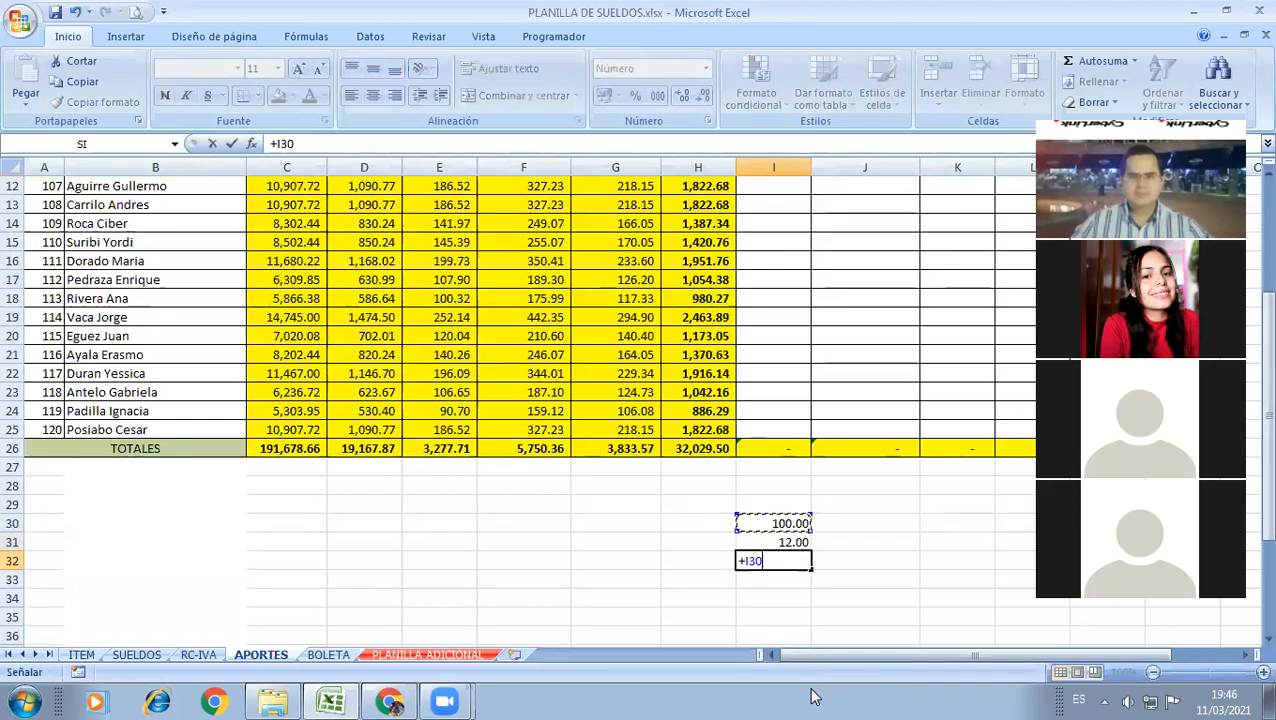
pyautogui.press('Return')
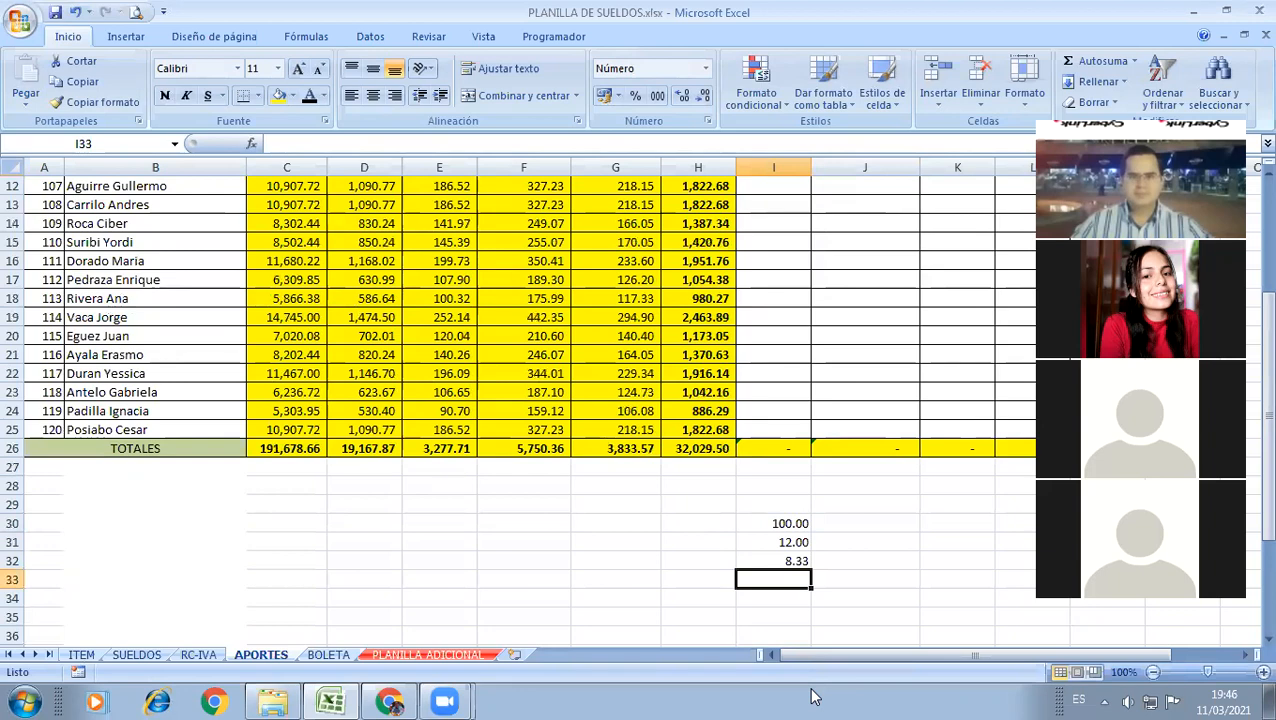
# Step: Review the rate calculation in I30:I32 that explains the AGUINALDO percentage
pyautogui.scroll(4, 700, 507)
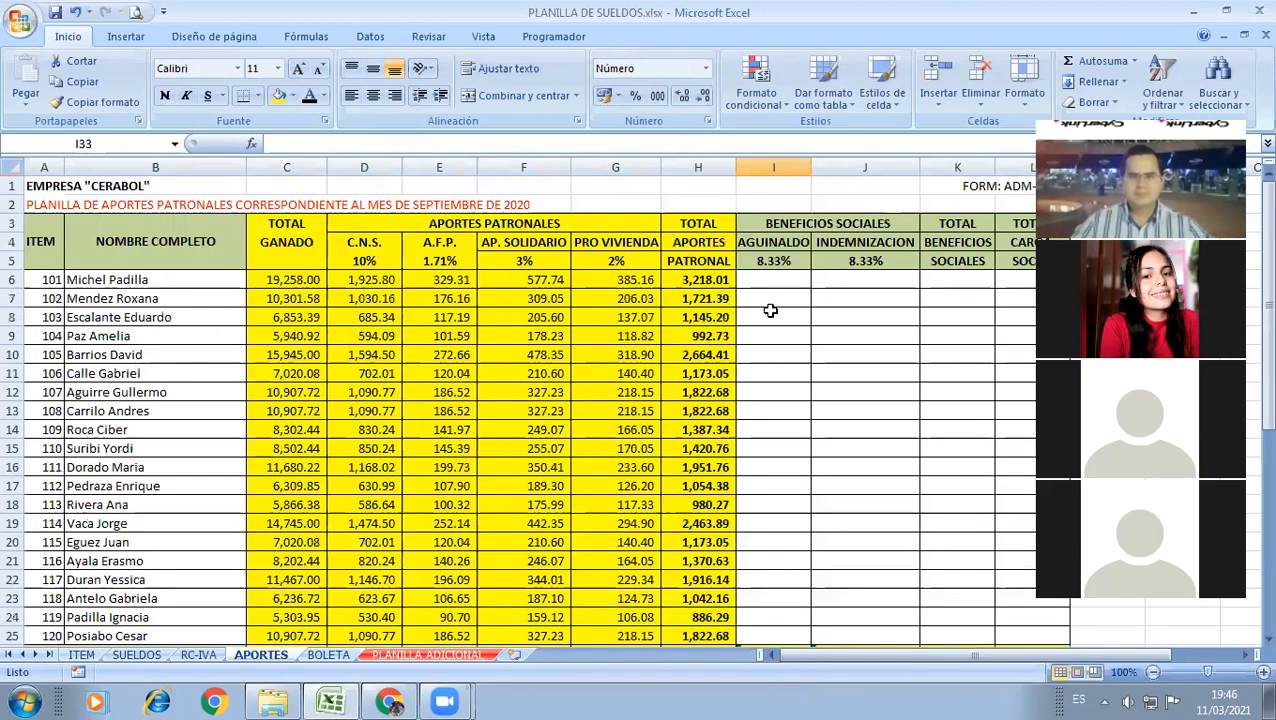
pyautogui.click(760, 284)
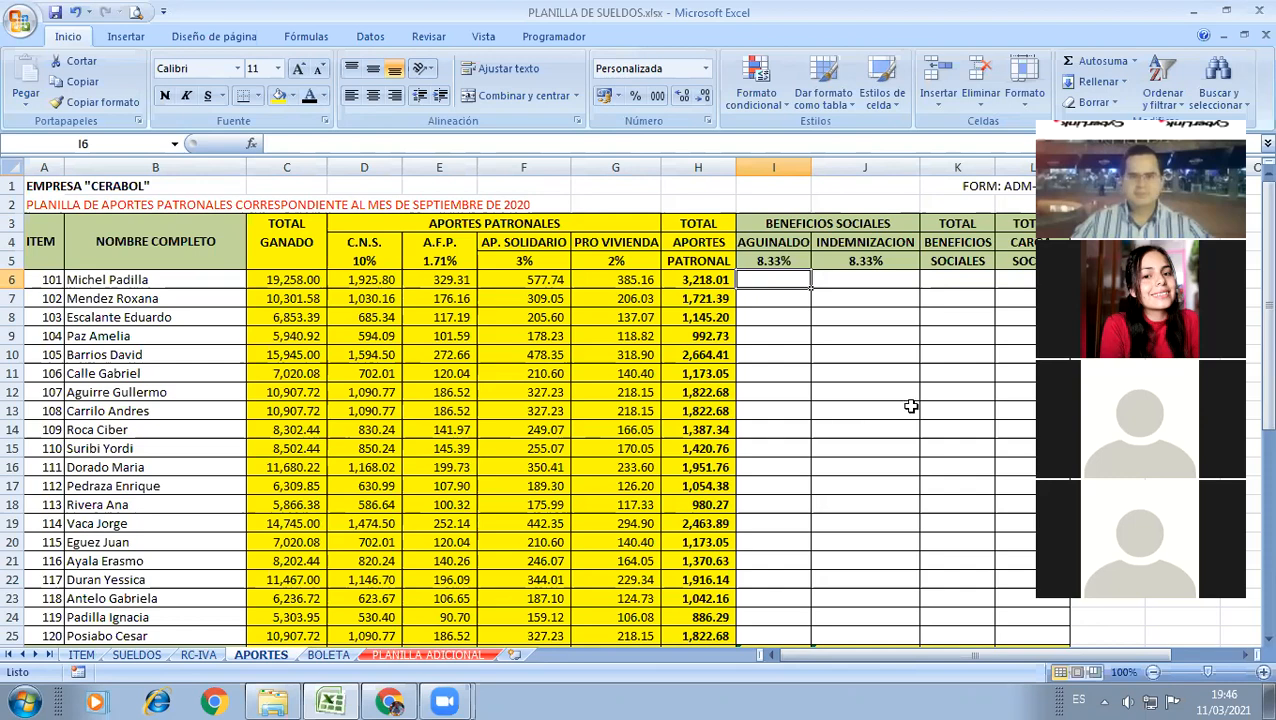
pyautogui.scroll(-5, 760, 468)
pyautogui.click(763, 470)
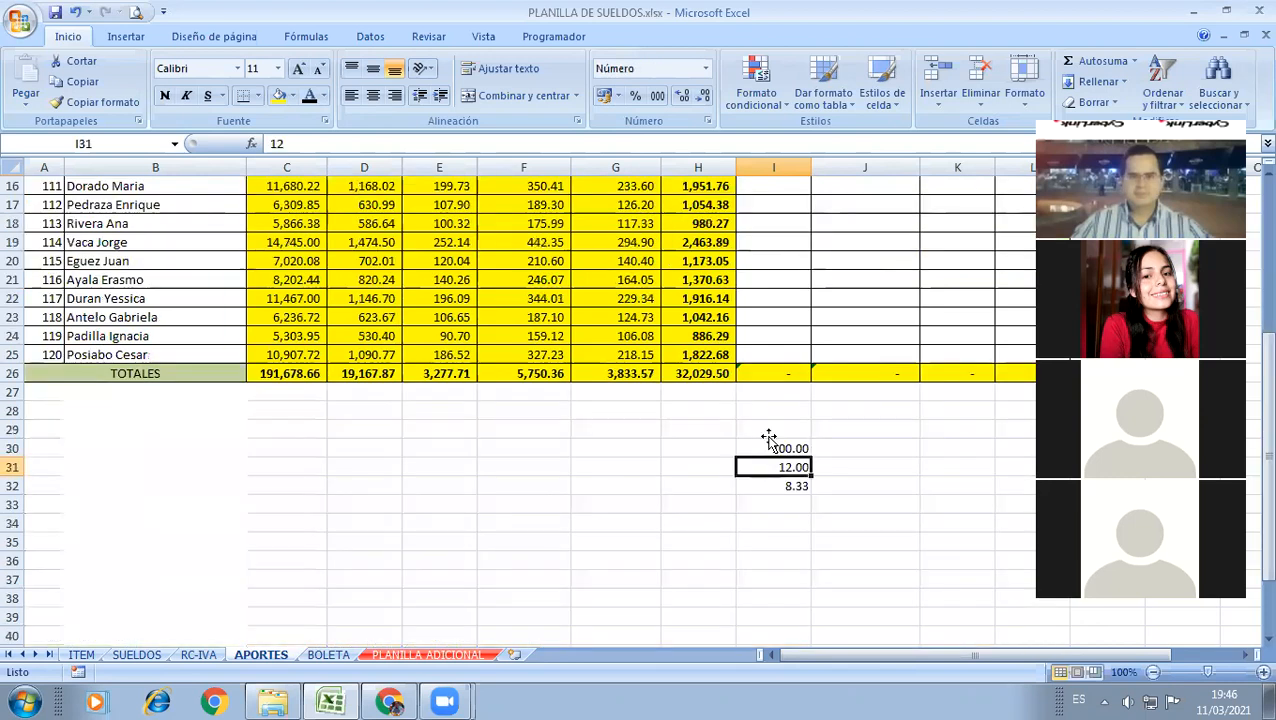
pyautogui.click(764, 442)
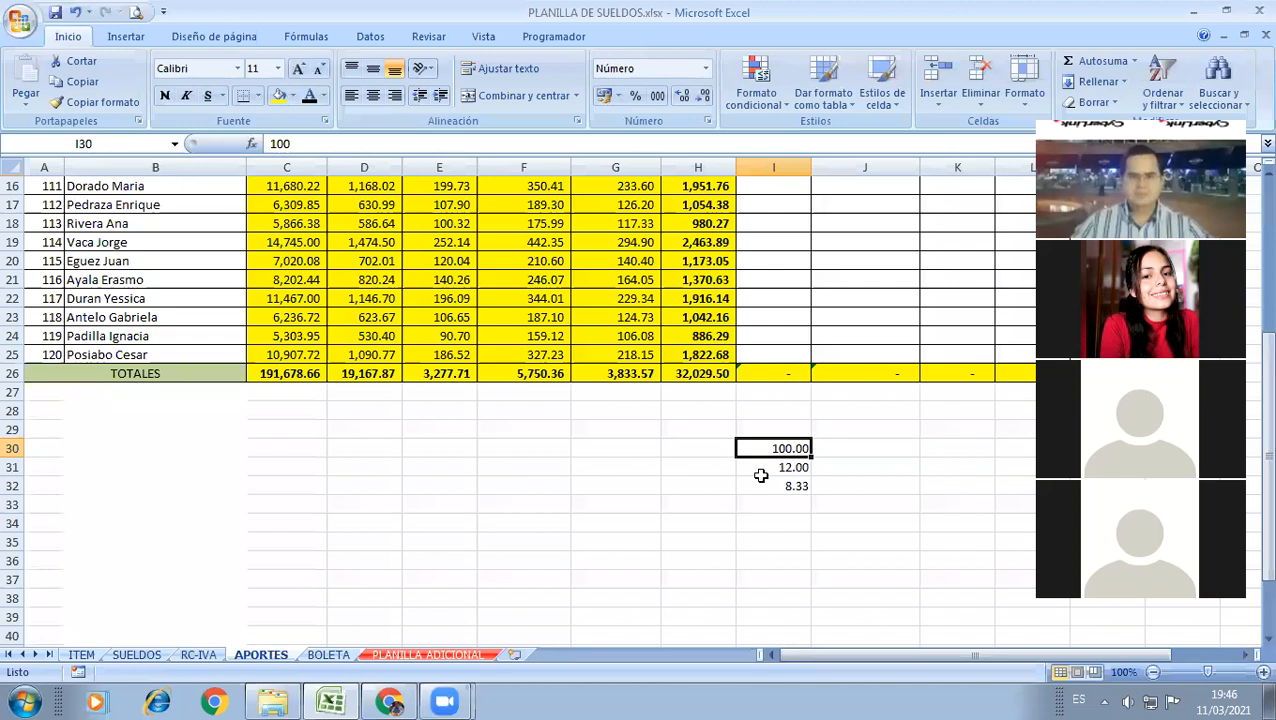
pyautogui.click(763, 463)
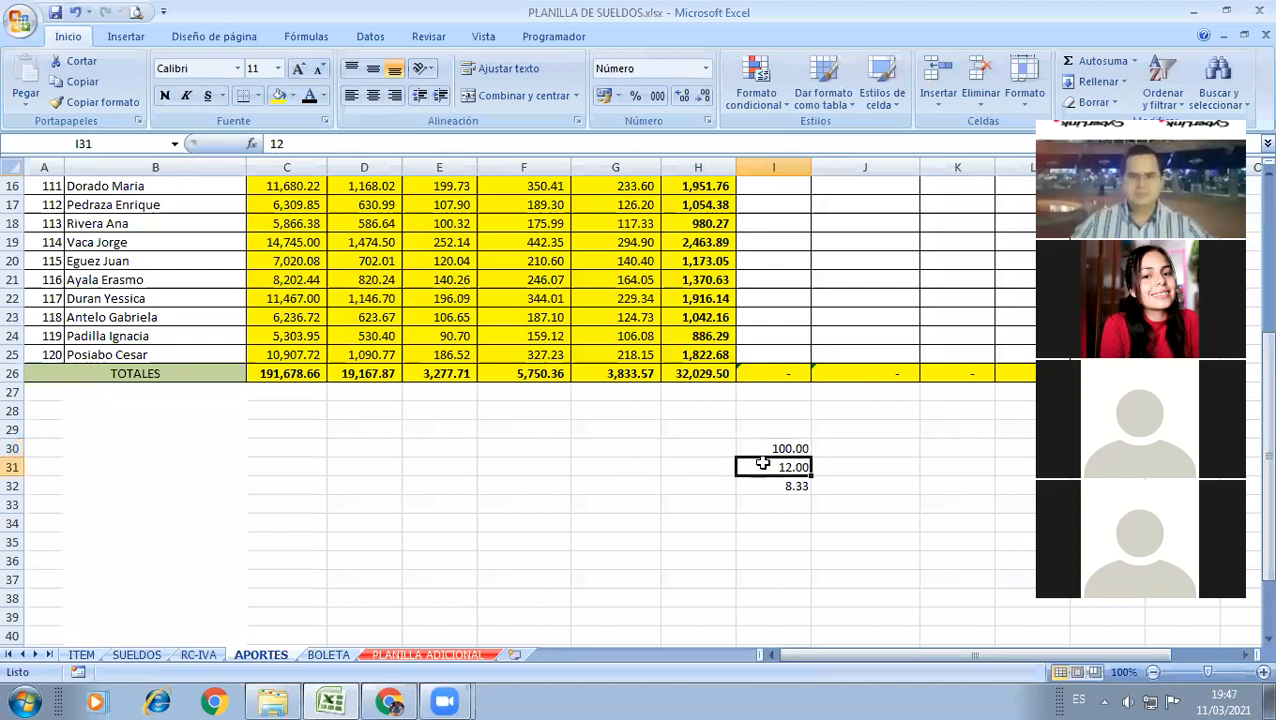
pyautogui.click(759, 488)
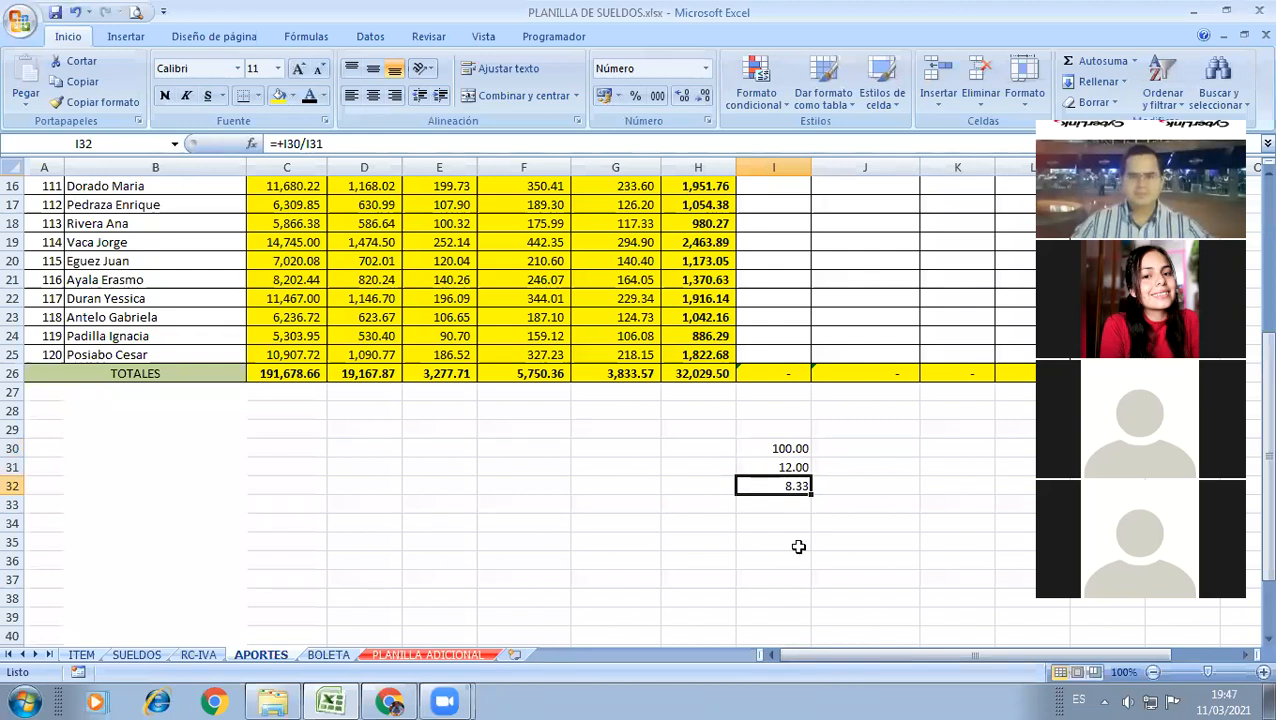
# Step: Calculate the first employee's 8.33% AGUINALDO in I6 with =C6*$I$5
pyautogui.scroll(3, 798, 547)
pyautogui.scroll(2, 760, 282)
pyautogui.click(760, 282)
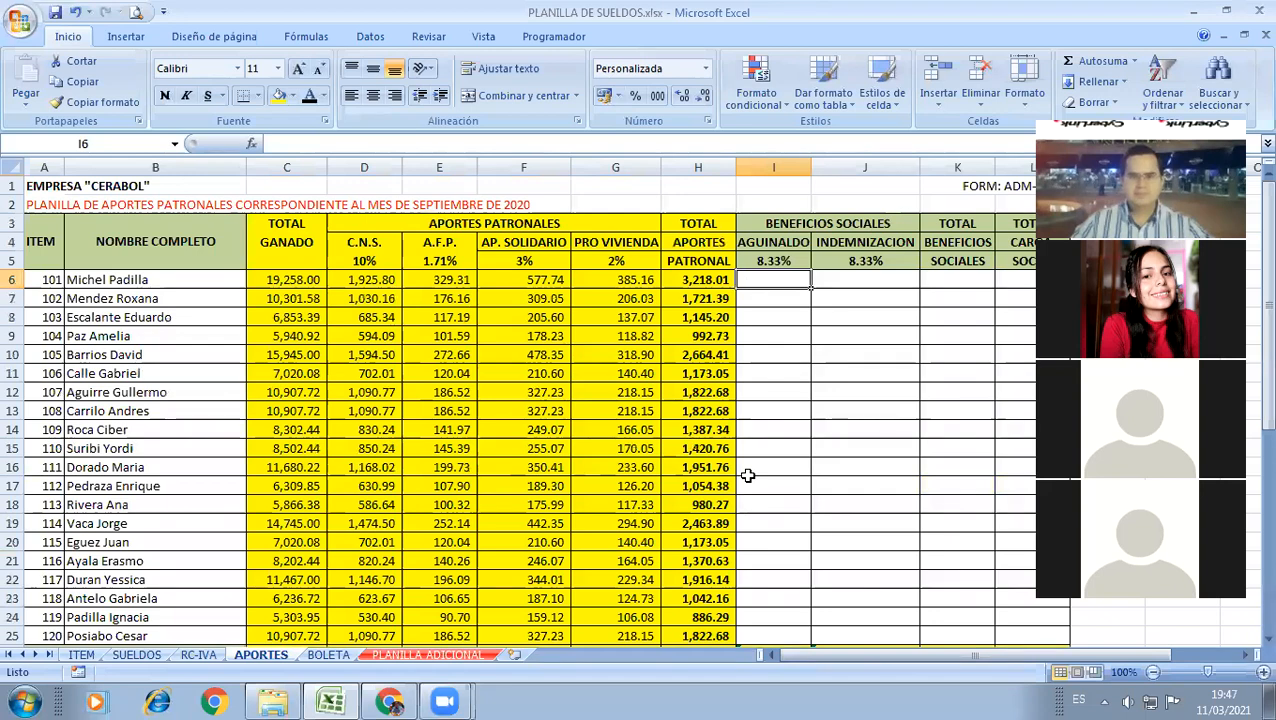
pyautogui.write('=')
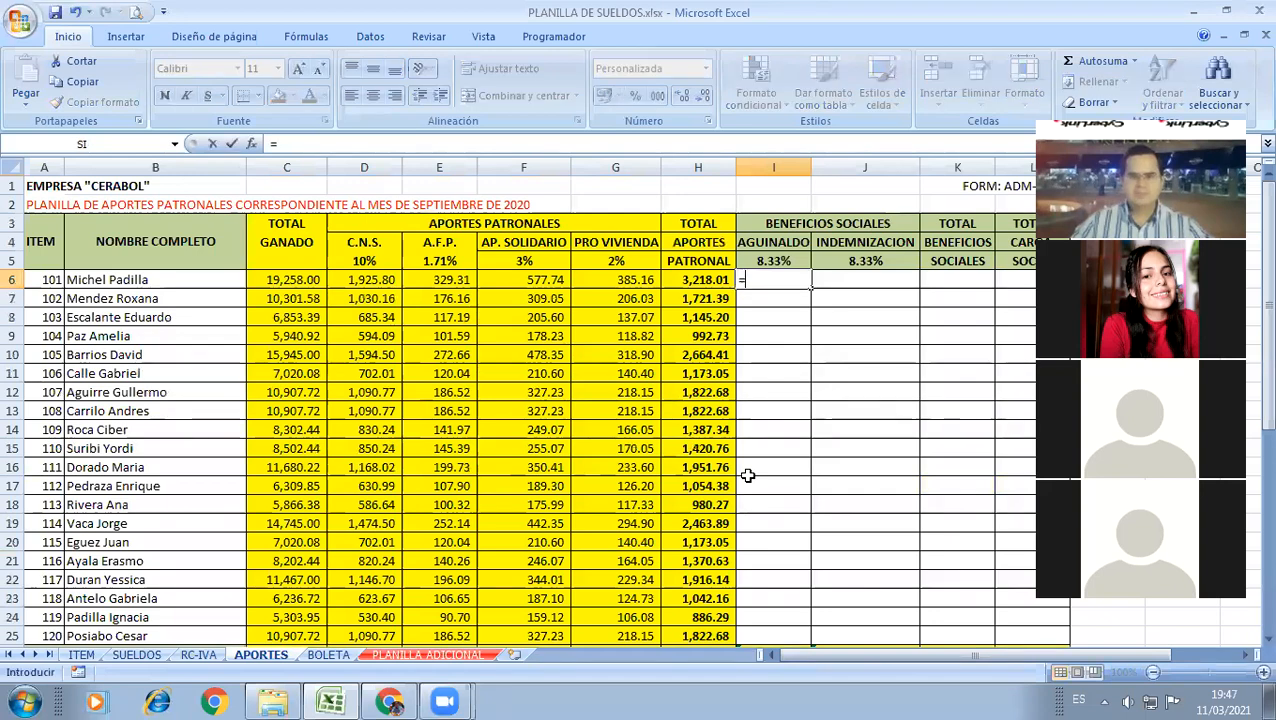
pyautogui.click(289, 272)
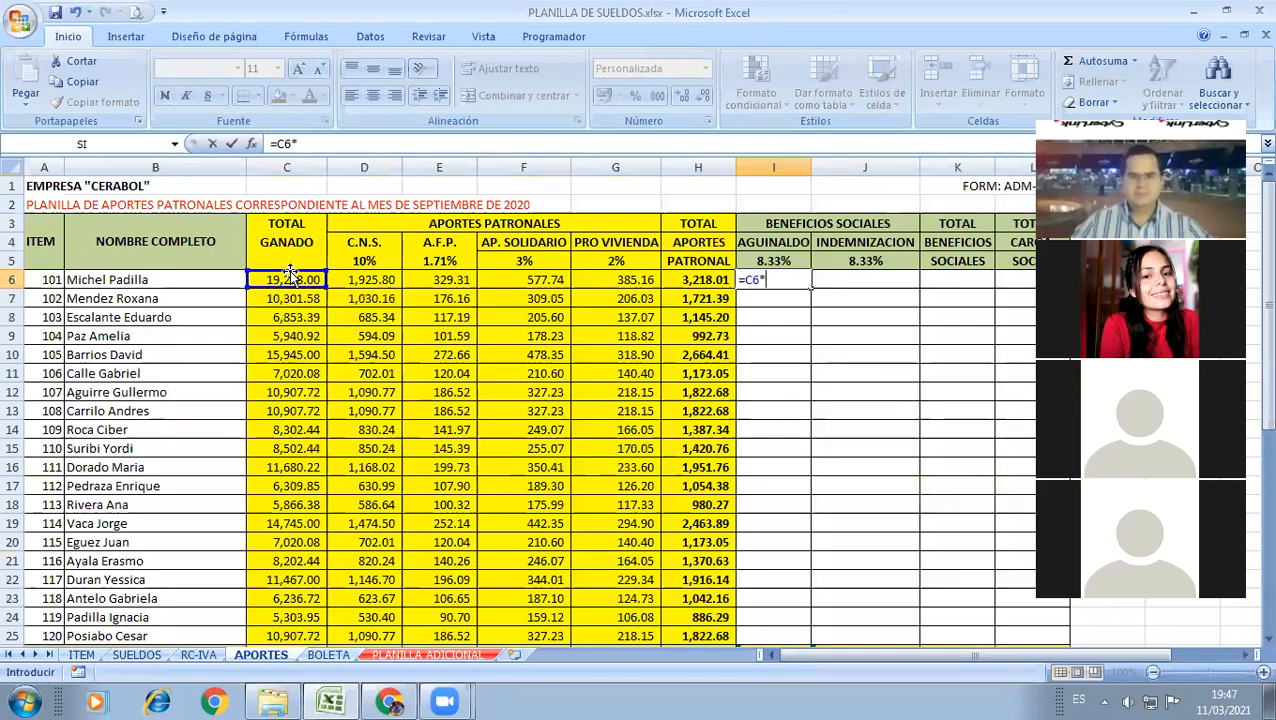
pyautogui.write('*')
pyautogui.press('Up')
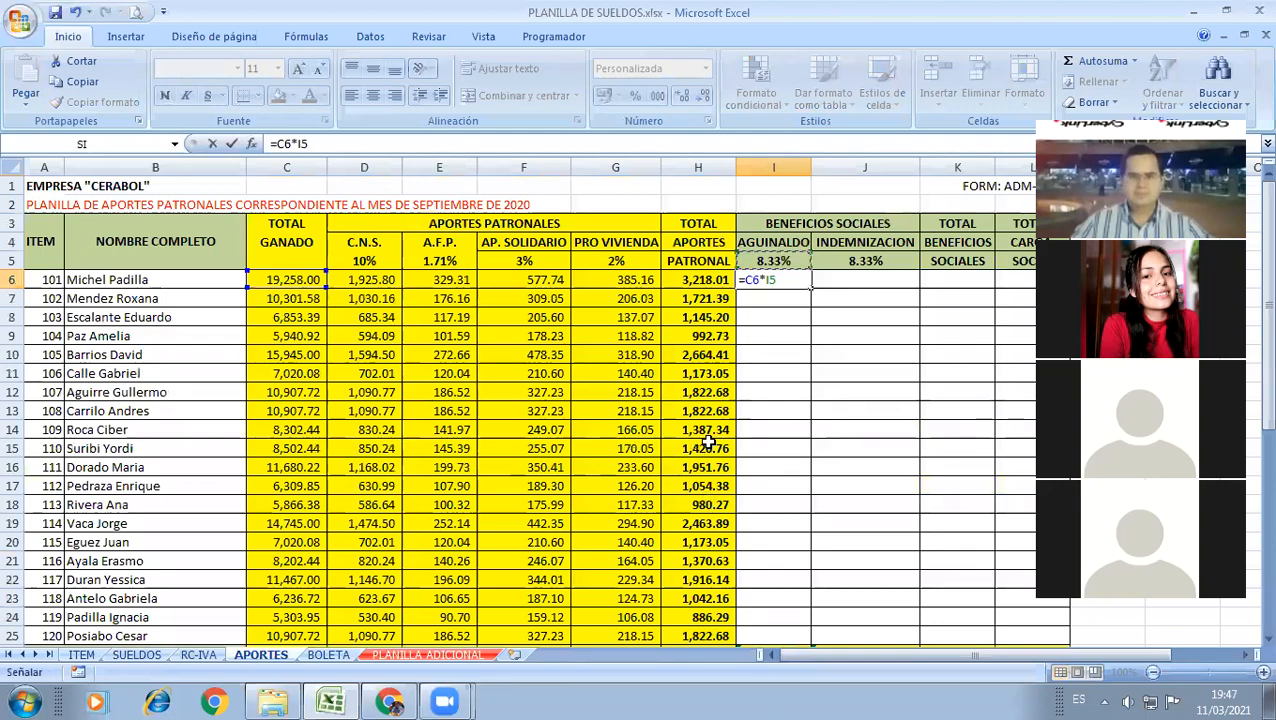
pyautogui.press('Return')
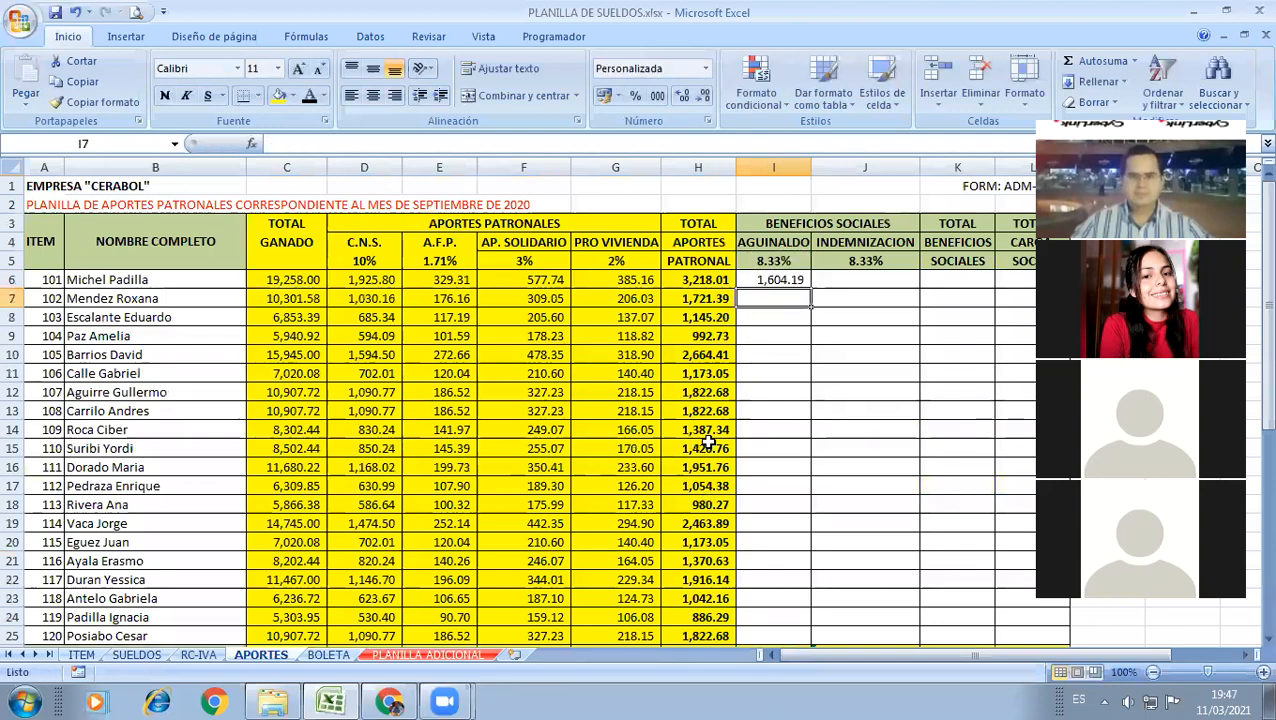
# Step: Fill the AGUINALDO formula from I6 down to I25 for all remaining employees
pyautogui.click(803, 279)
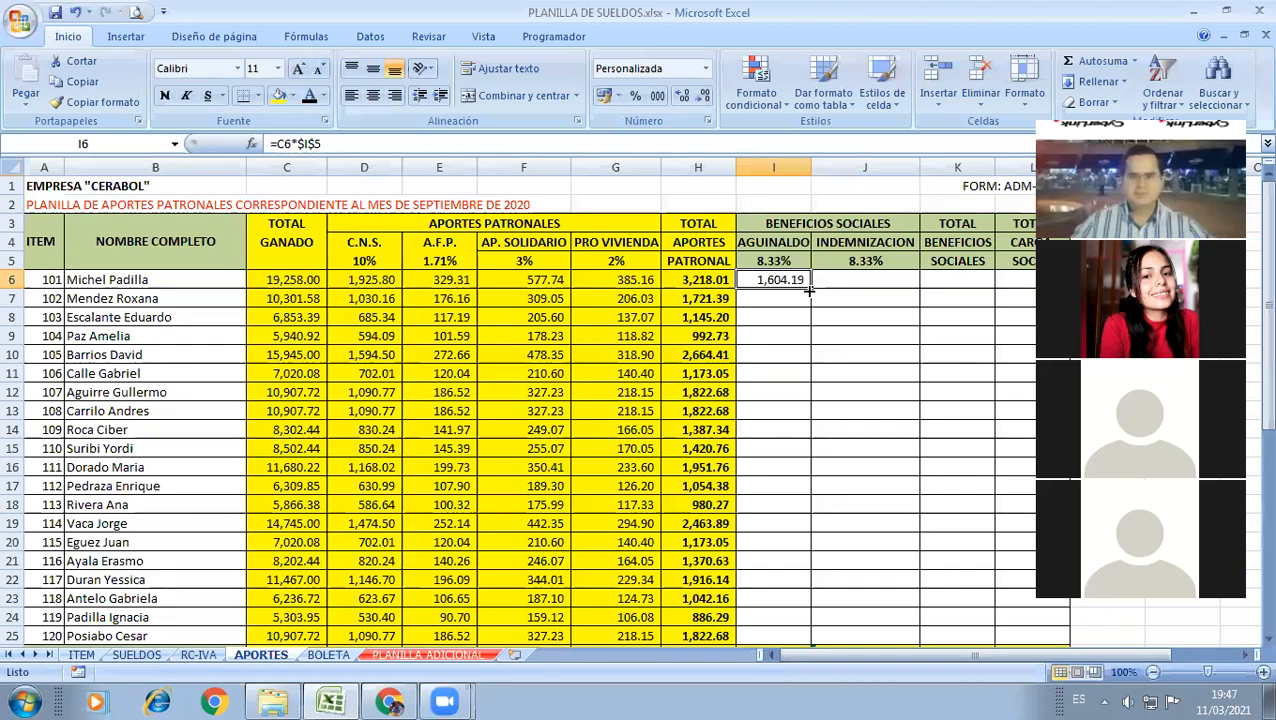
pyautogui.doubleClick(808, 289)
pyautogui.click(775, 320)
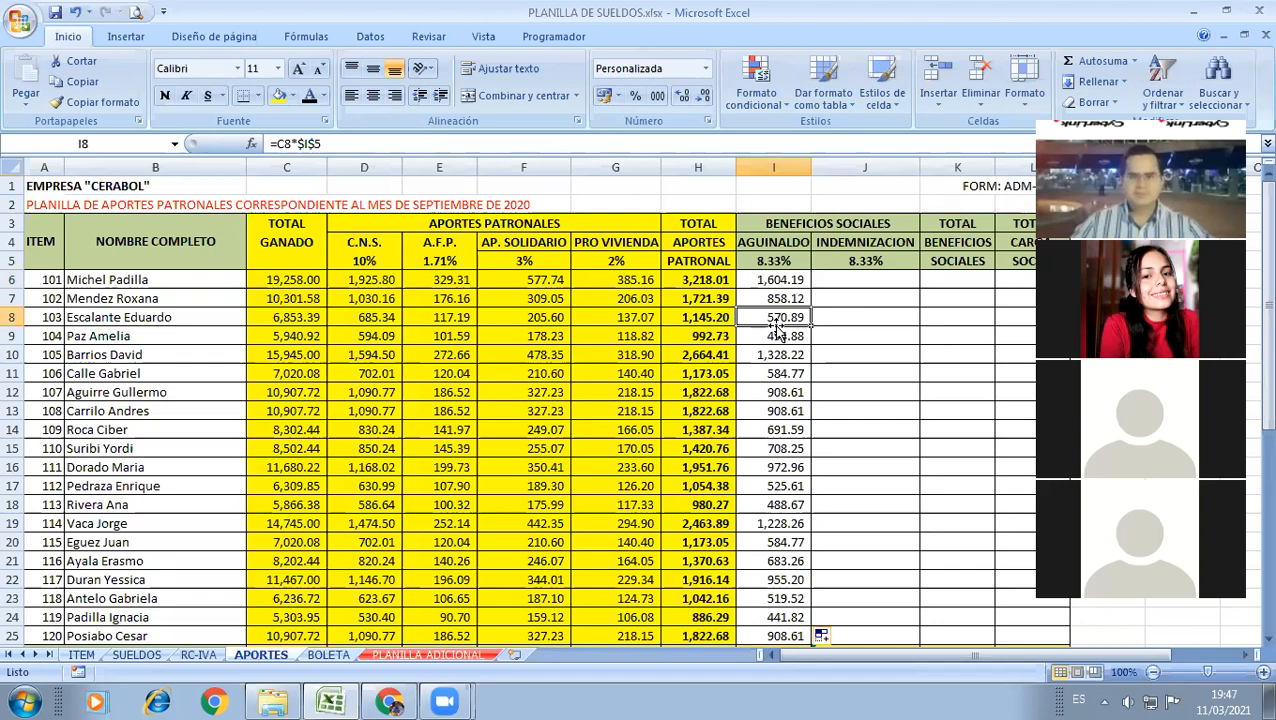
# Step: Calculate the 8.33% INDEMNIZACION in J6 with =C6*$J$5 and fill it down to J25
pyautogui.press('Right')
pyautogui.press('Up')
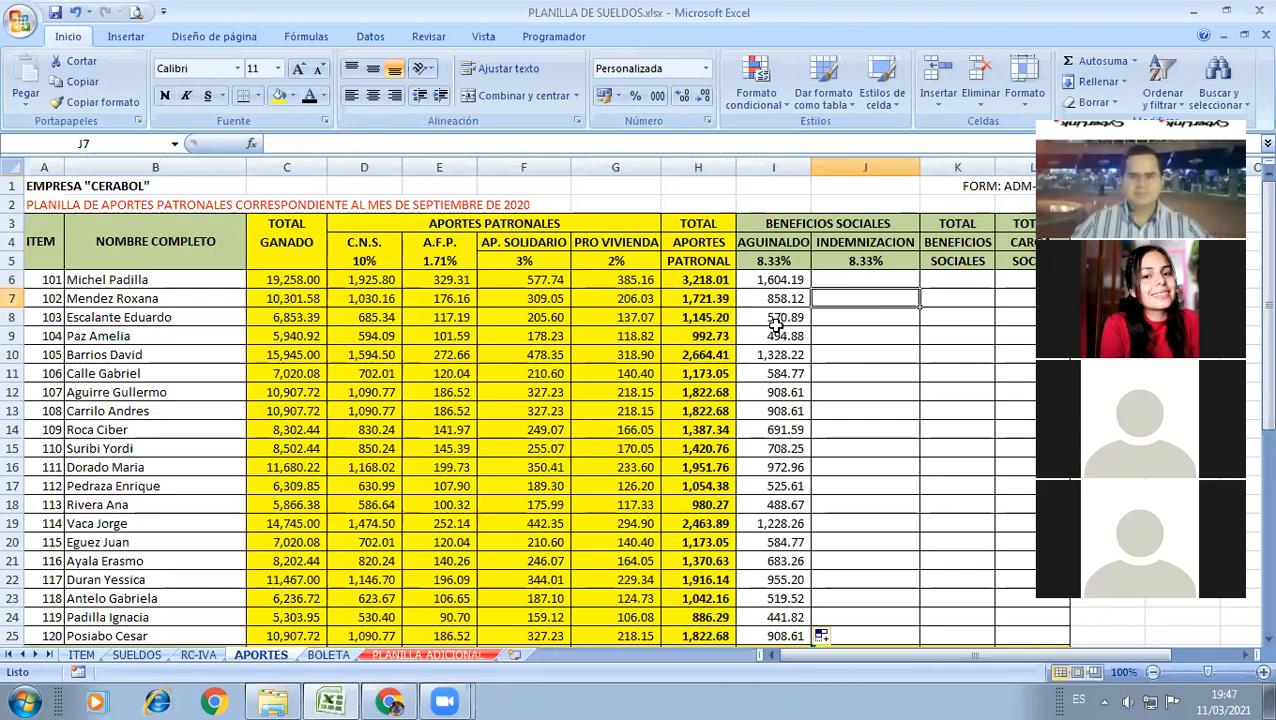
pyautogui.press('Up')
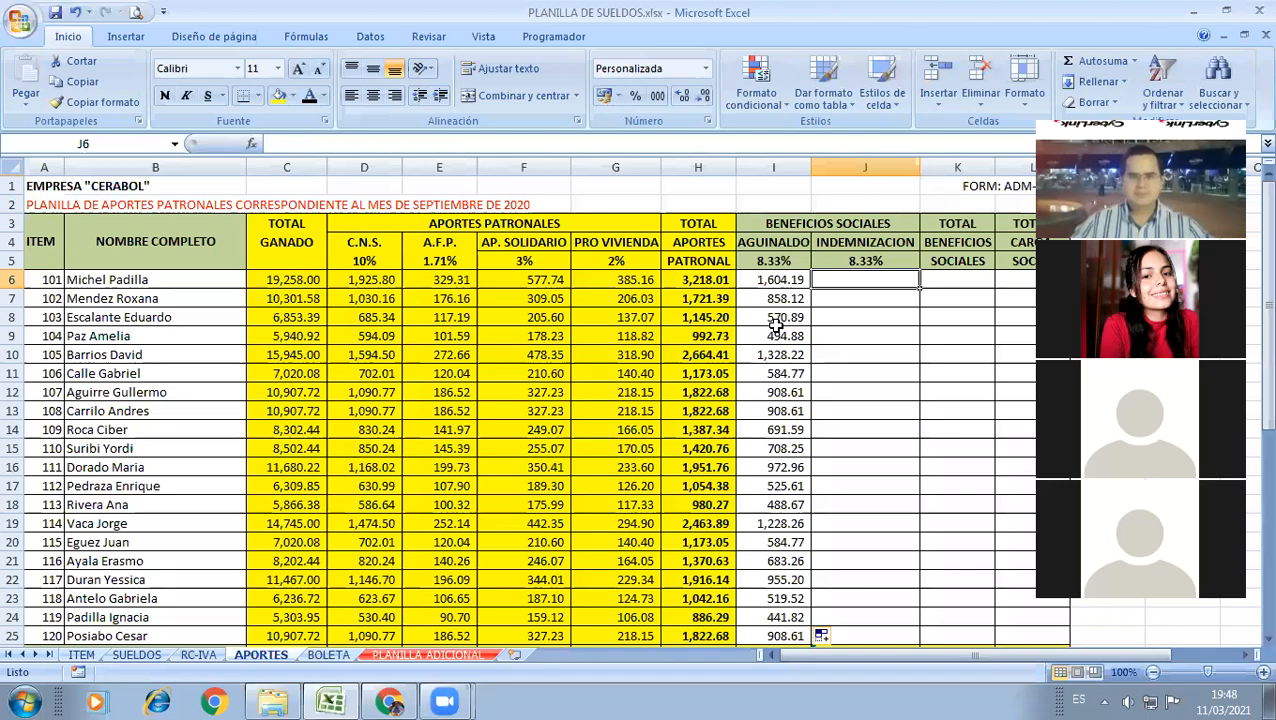
pyautogui.write('=')
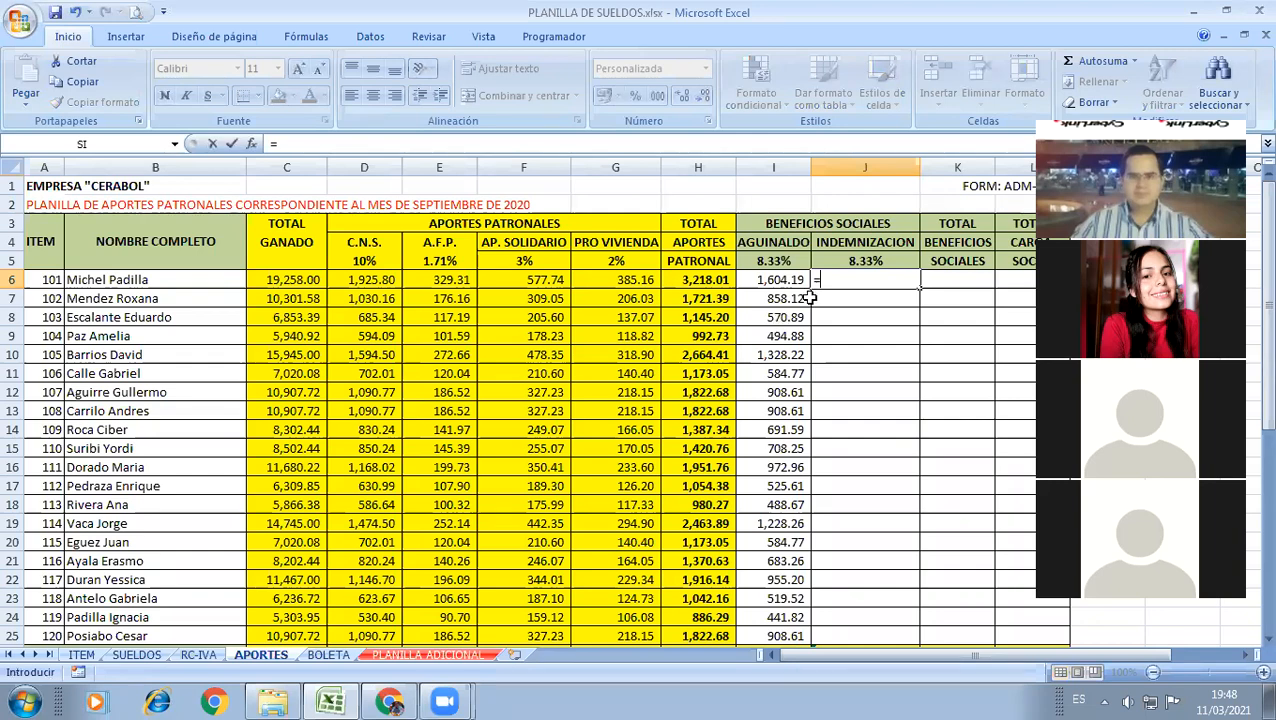
pyautogui.click(270, 278)
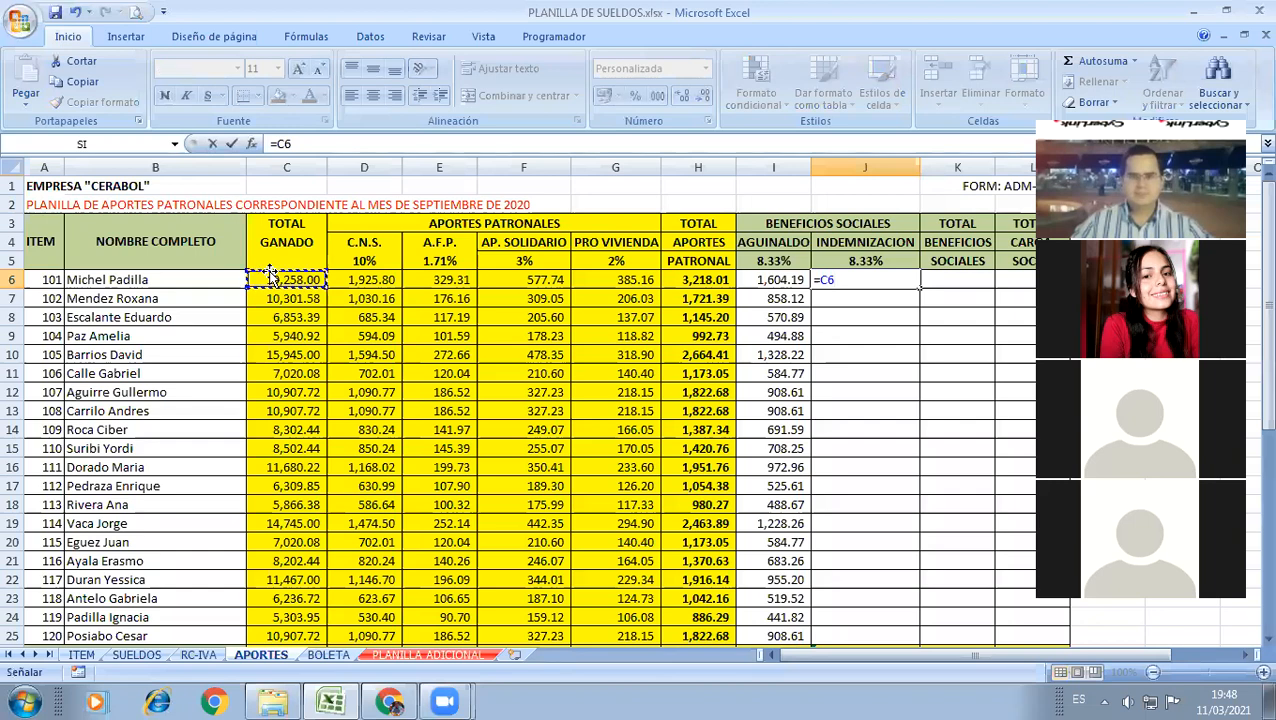
pyautogui.write('*')
pyautogui.click(858, 262)
pyautogui.press('F4')
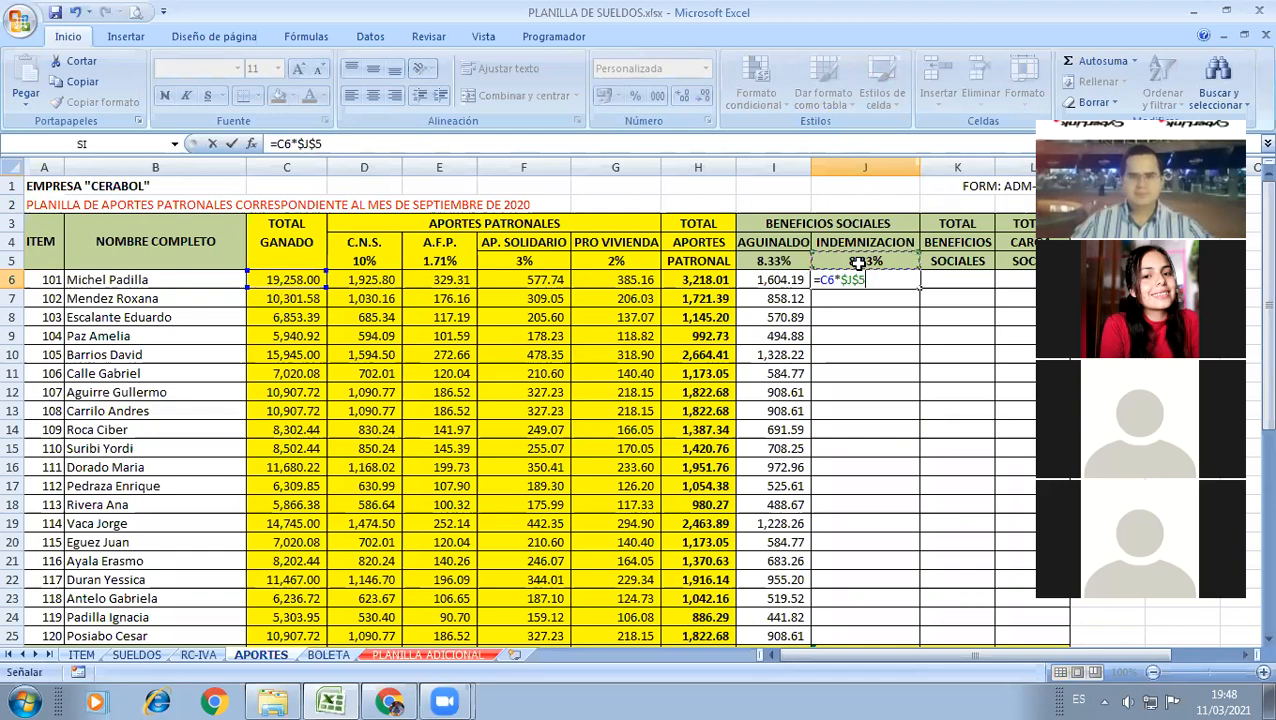
pyautogui.press('Return')
pyautogui.click(862, 281)
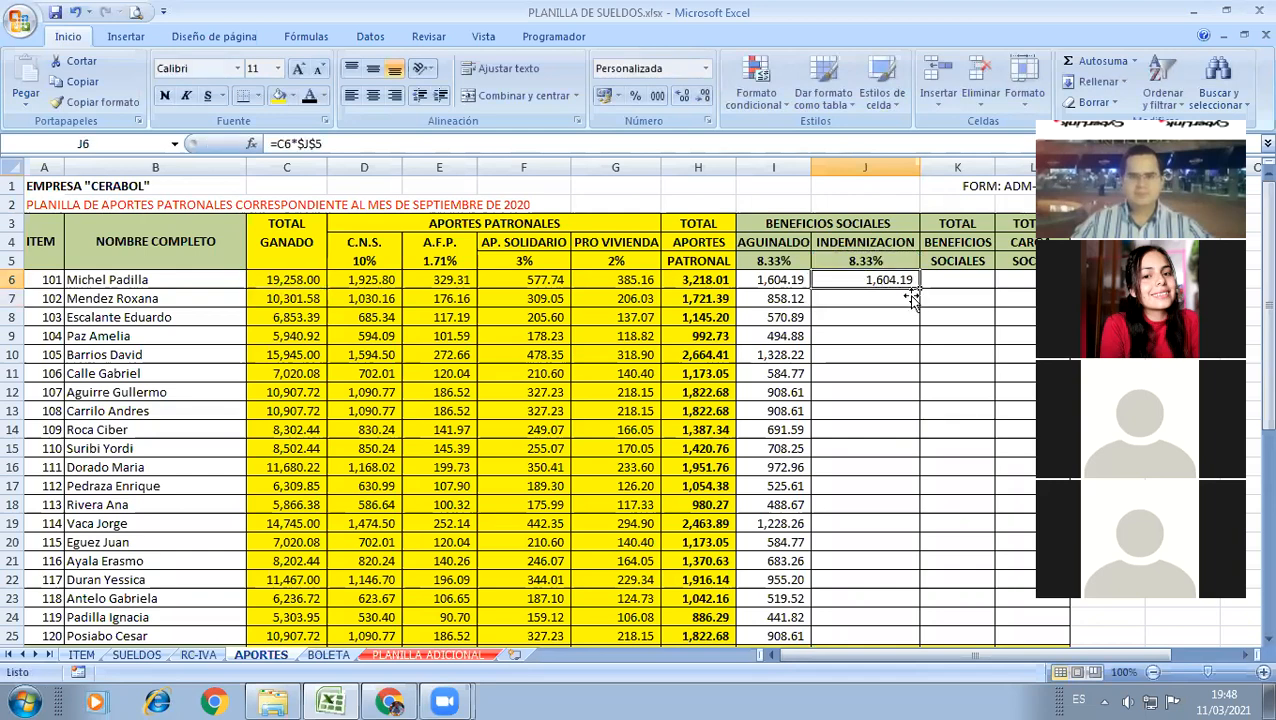
pyautogui.doubleClick(918, 290)
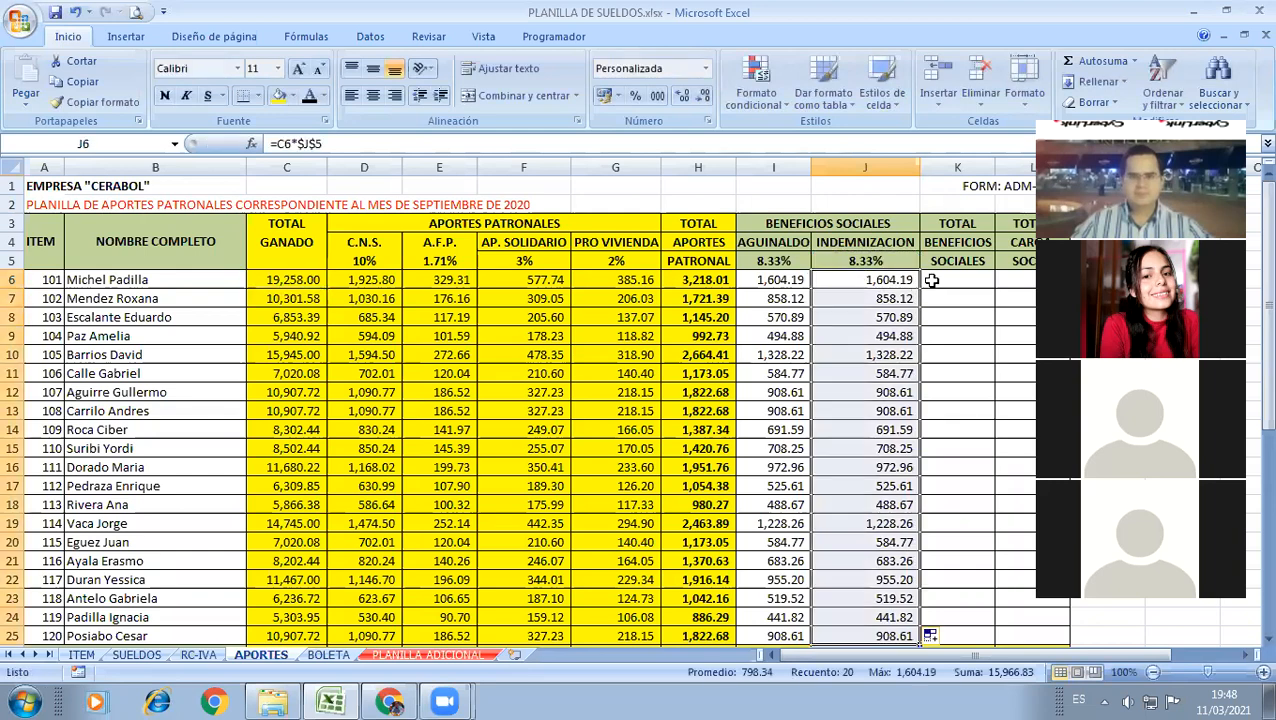
# Step: Calculate the first employee's TOTAL BENEFICIOS SOCIALES in K6 with =I6+J6
pyautogui.press('Right')
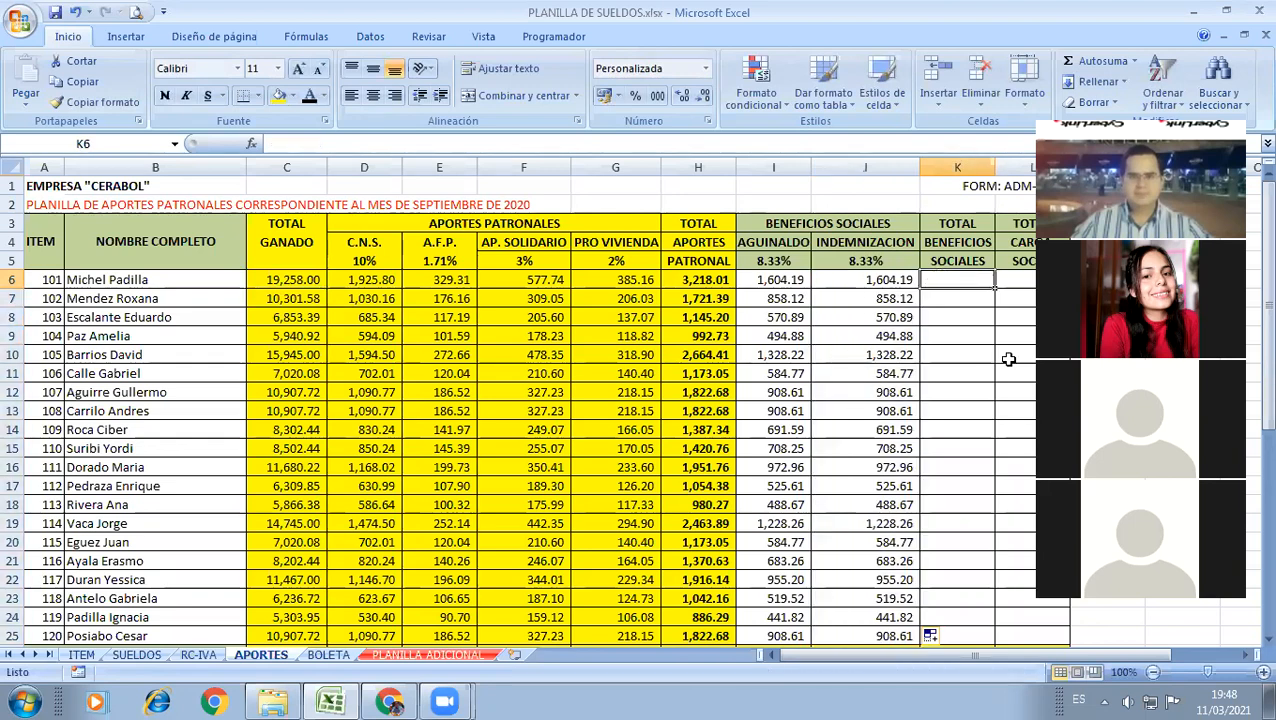
pyautogui.write('=')
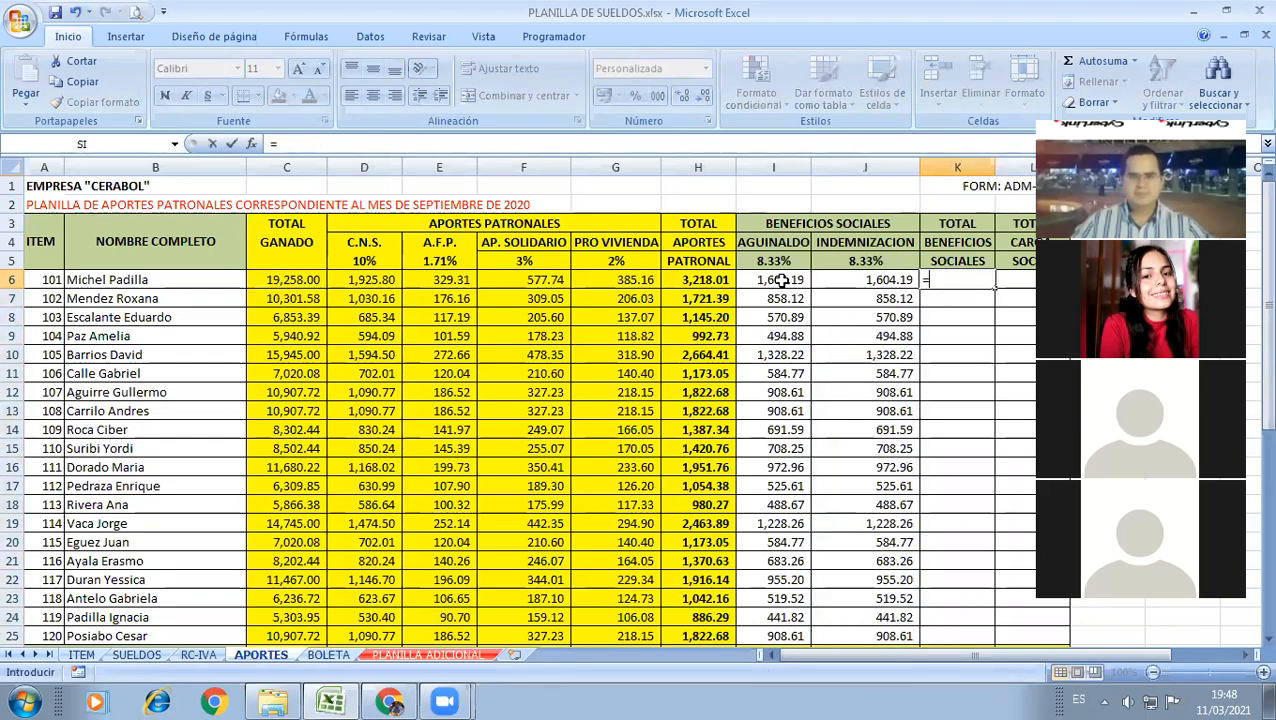
pyautogui.click(781, 281)
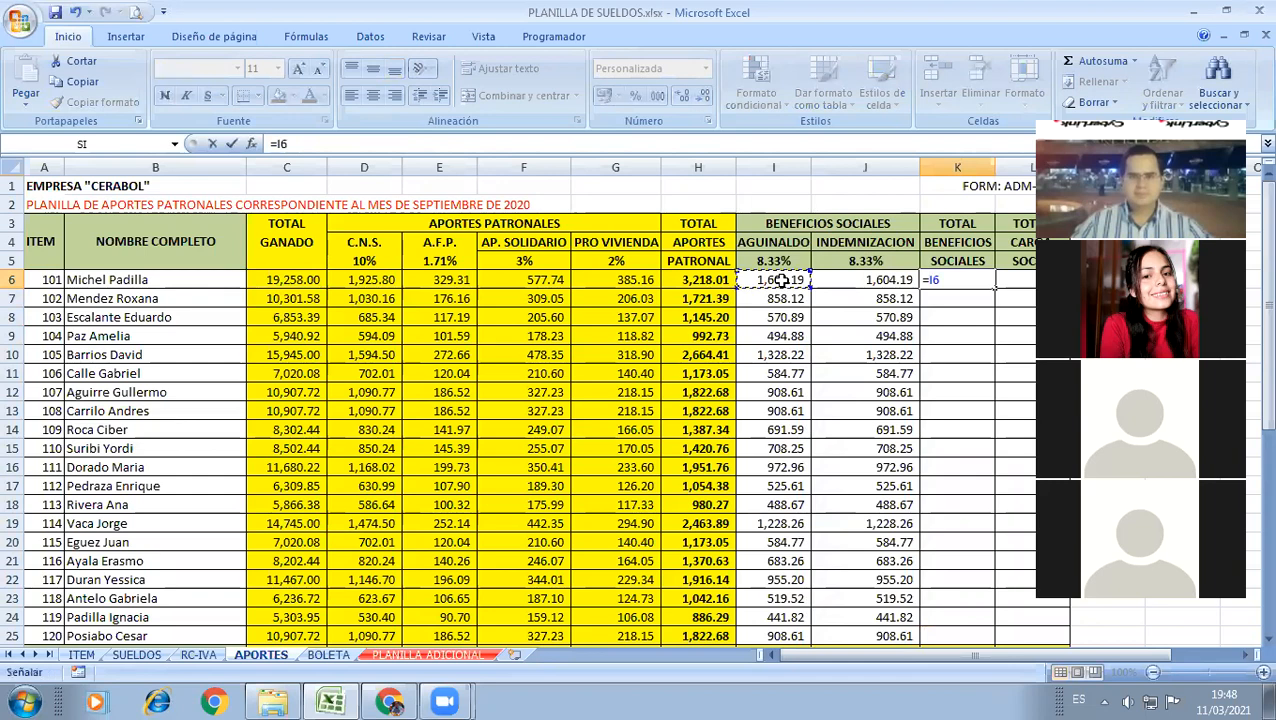
pyautogui.write('+')
pyautogui.click(876, 281)
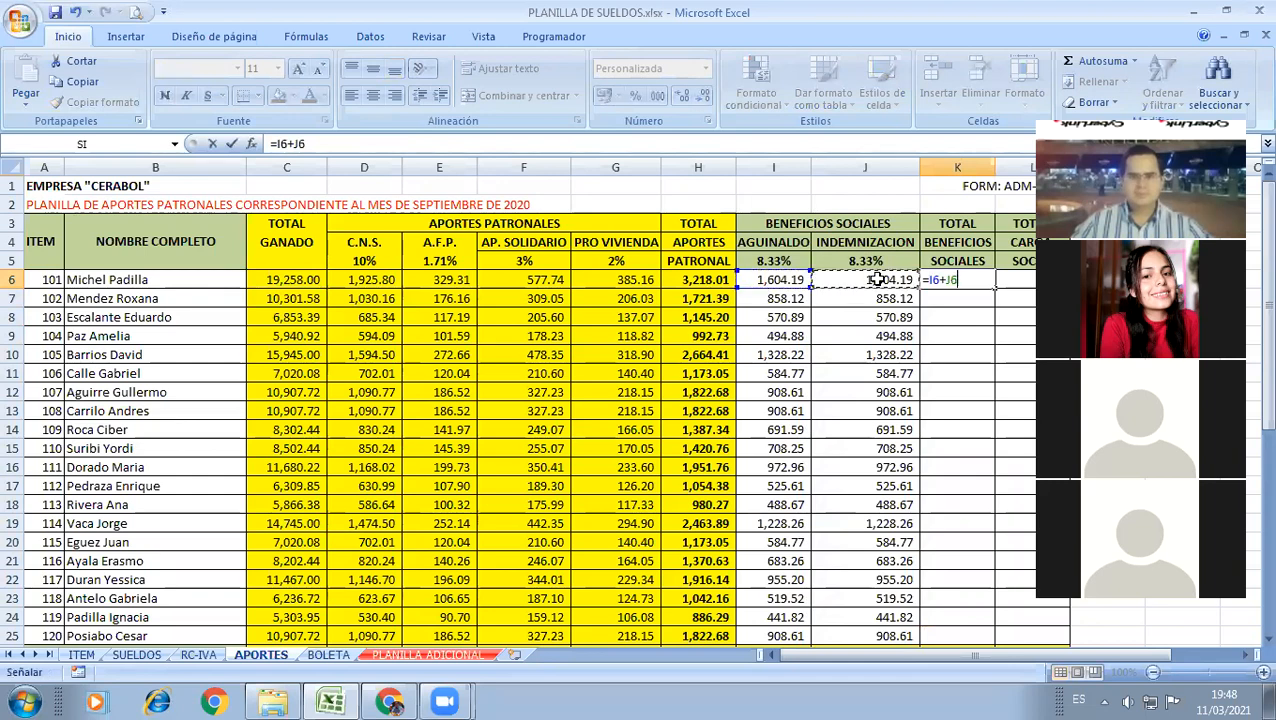
pyautogui.press('Return')
# Step: Fill the TOTAL BENEFICIOS SOCIALES formula from K6 down to K25
pyautogui.hscroll(2, 876, 279)
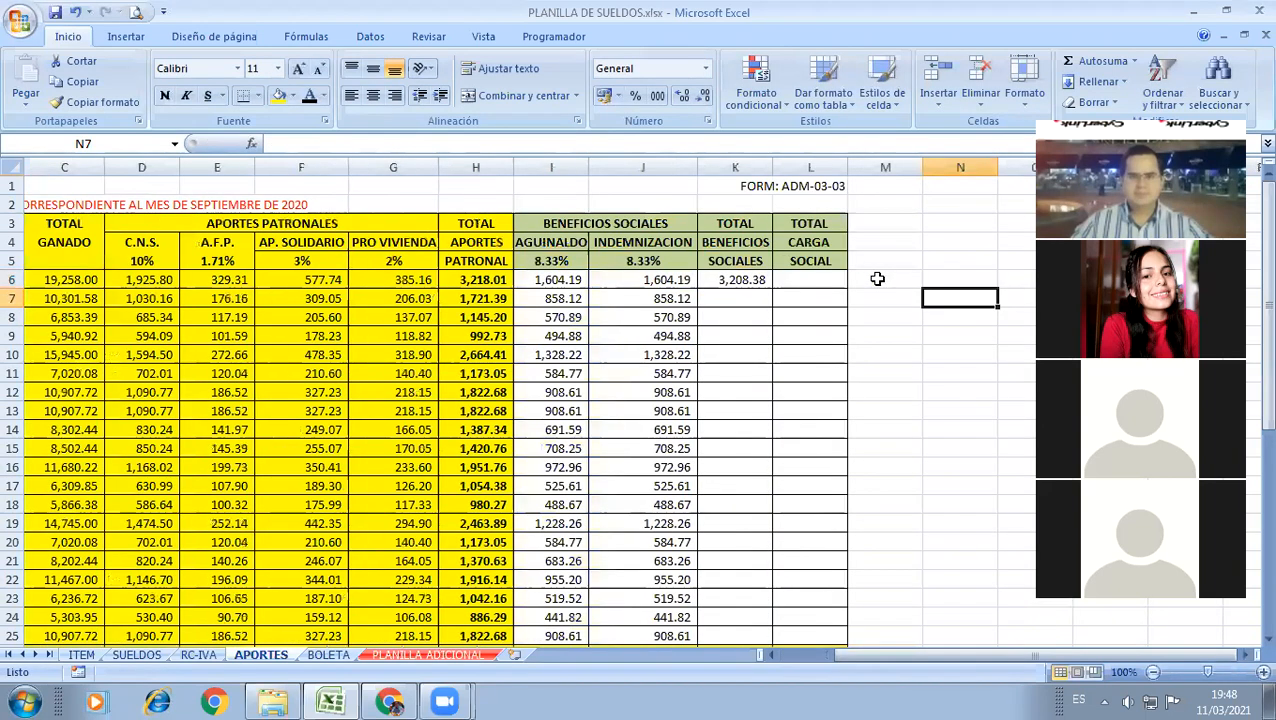
pyautogui.press('Left')
pyautogui.press('Left')
pyautogui.press('Up')
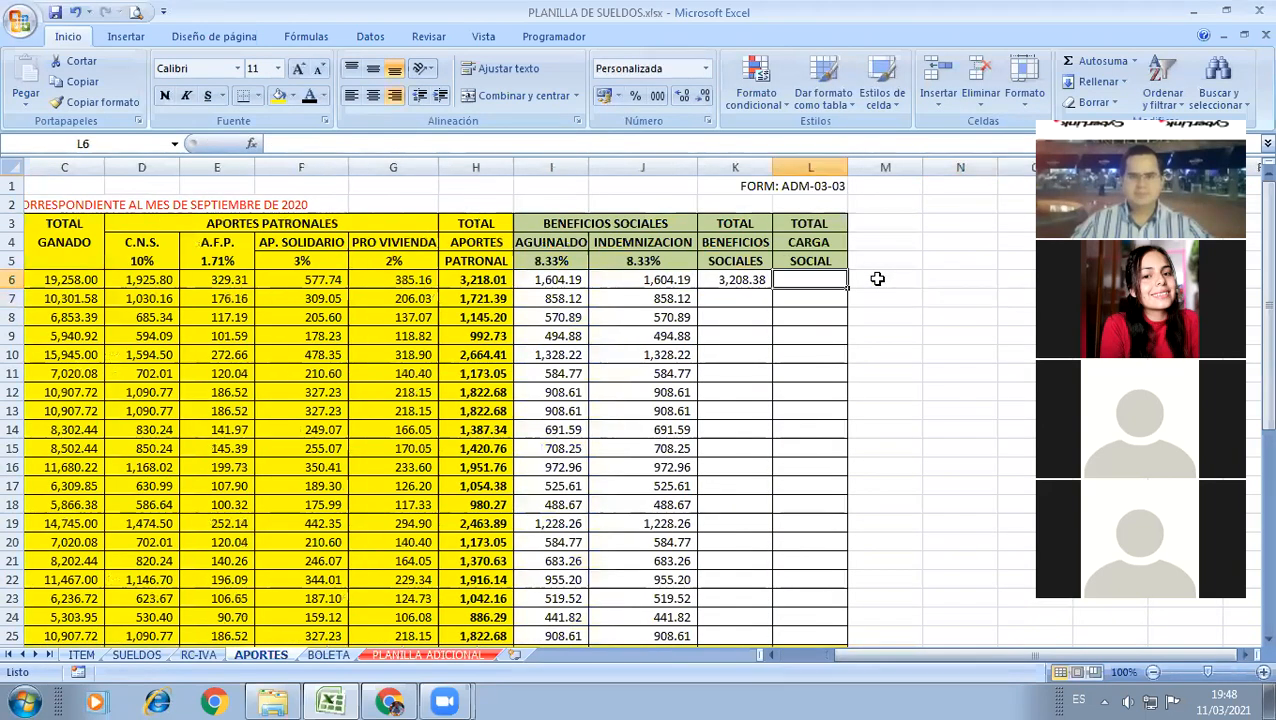
pyautogui.click(745, 281)
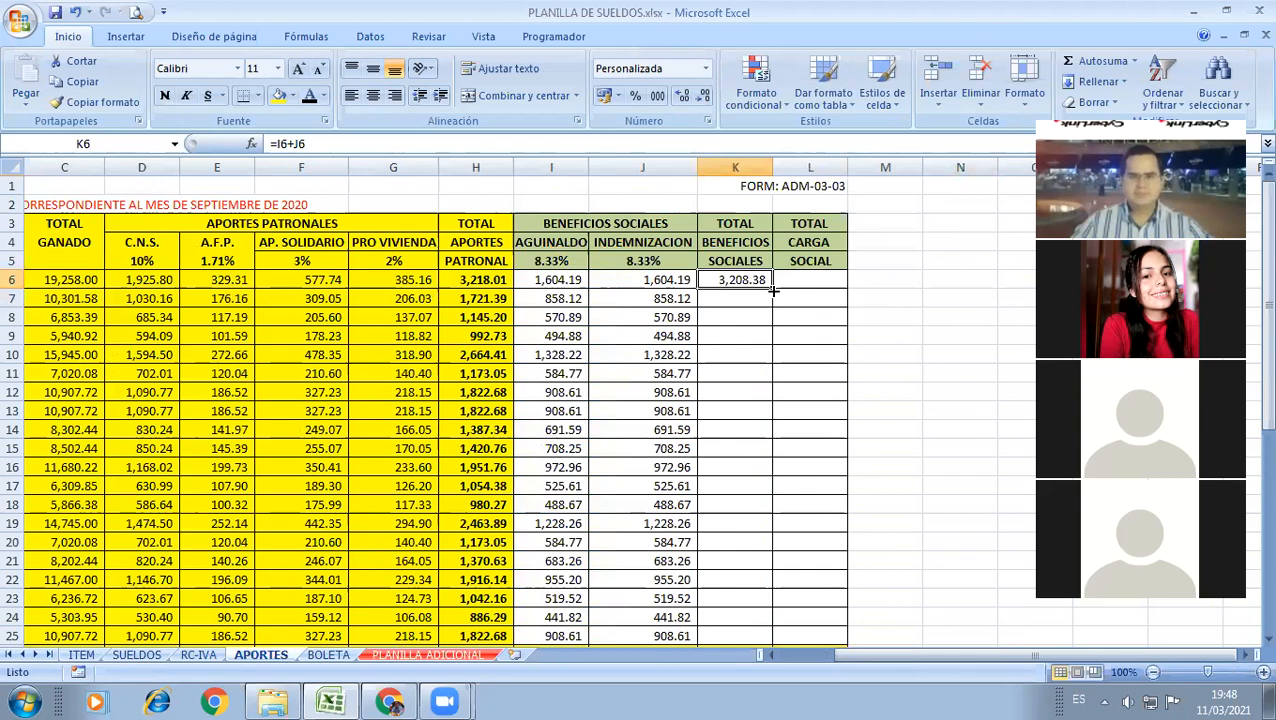
pyautogui.doubleClick(772, 290)
# Step: Calculate the first employee's TOTAL CARGA SOCIAL in L6 with =H6+K6
pyautogui.press('Right')
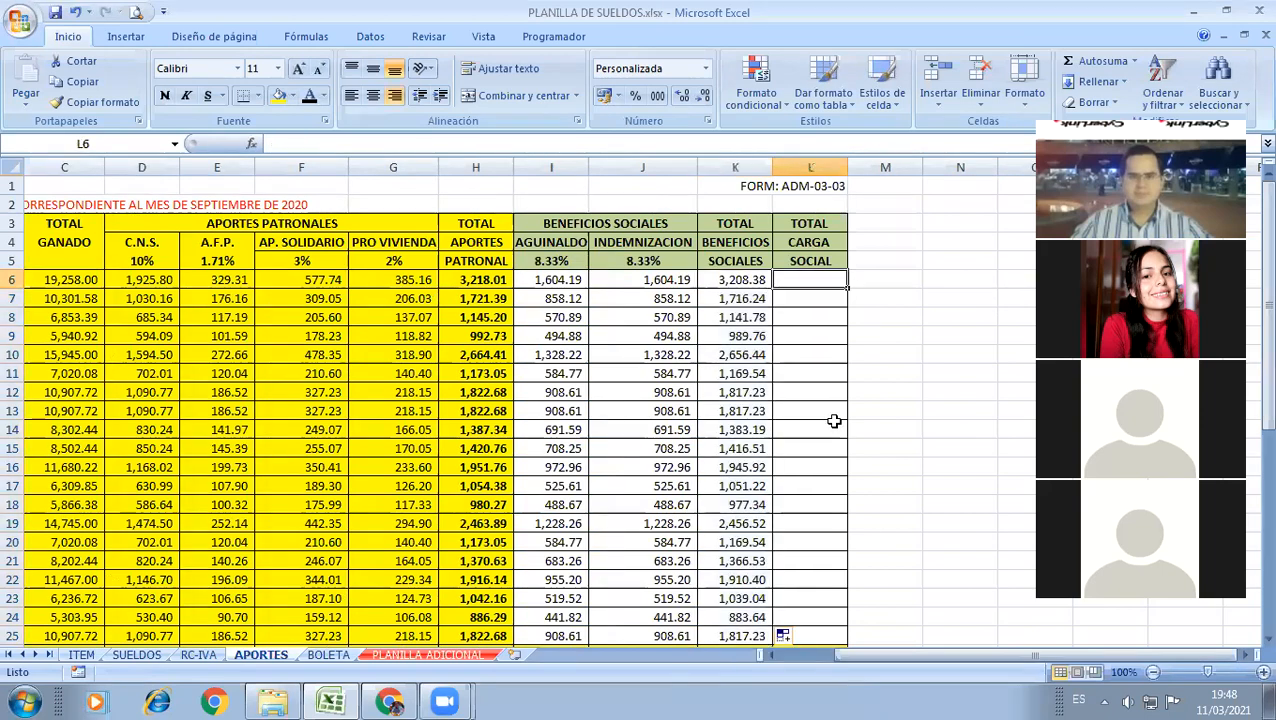
pyautogui.write('=')
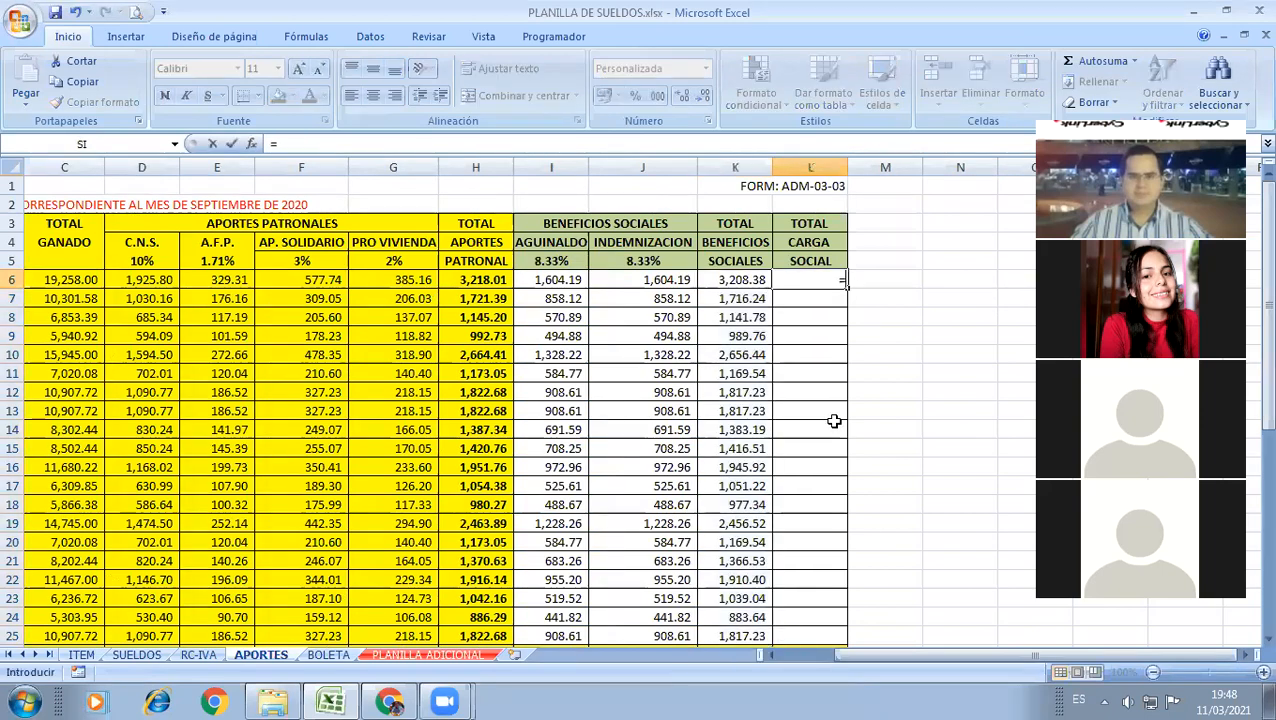
pyautogui.click(487, 279)
pyautogui.write('+')
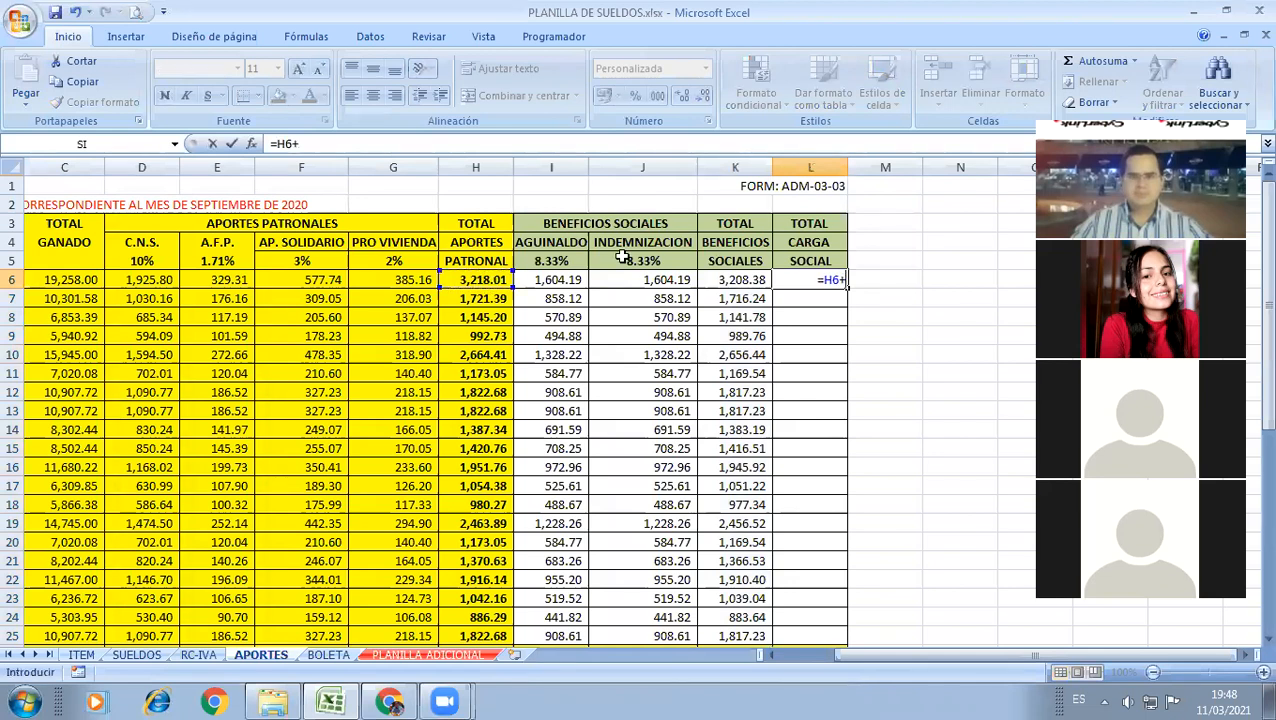
pyautogui.click(708, 285)
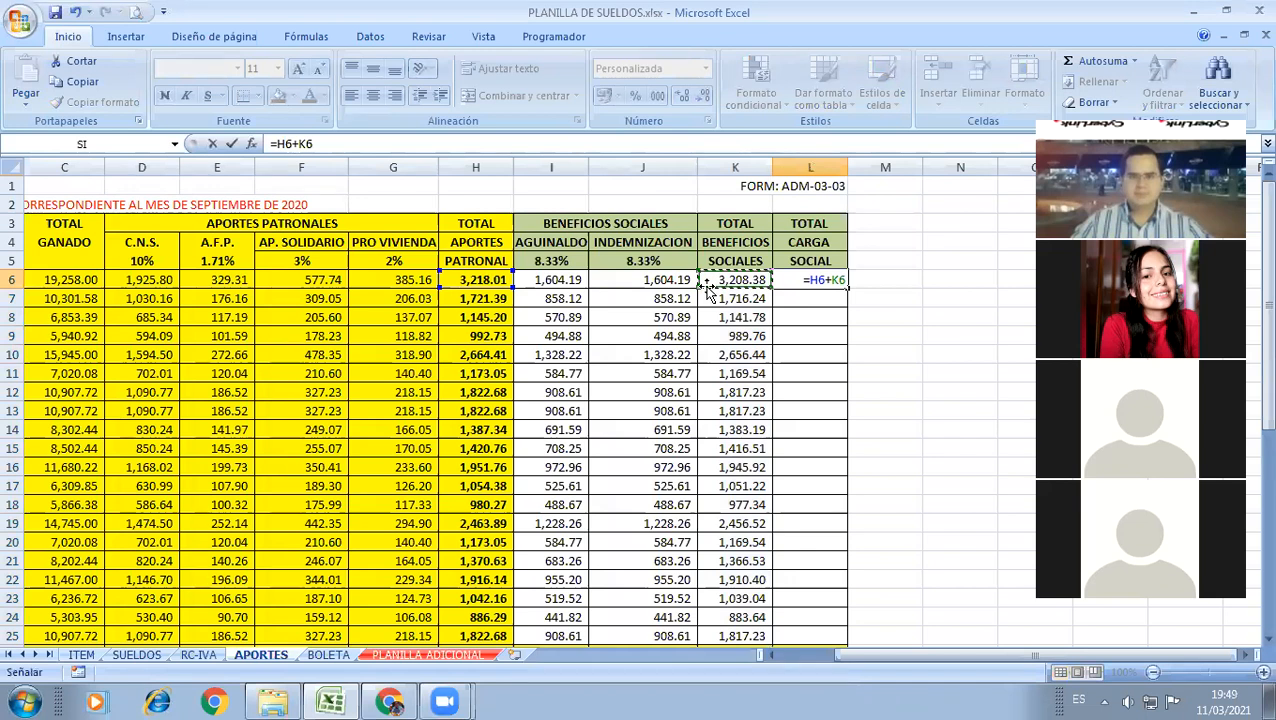
pyautogui.press('Return')
# Step: Fill the TOTAL CARGA SOCIAL formula from L6 down to L25
pyautogui.click(812, 280)
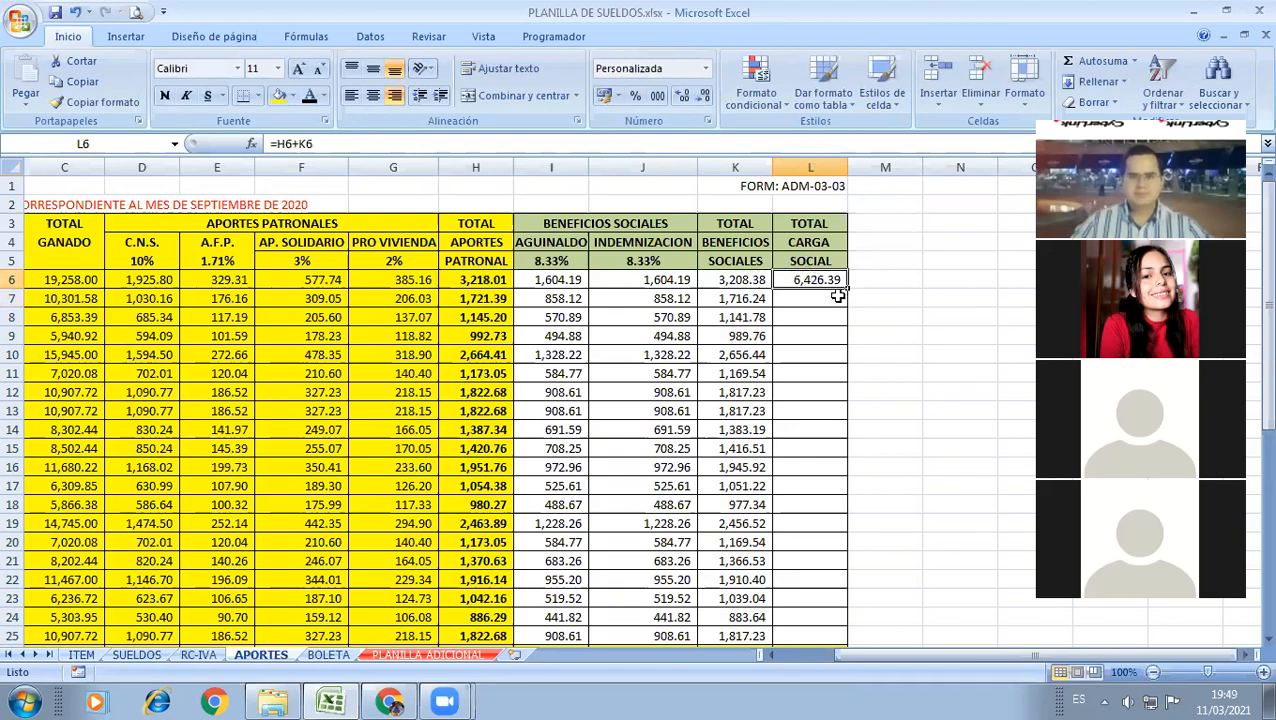
pyautogui.doubleClick(838, 296)
pyautogui.click(905, 350)
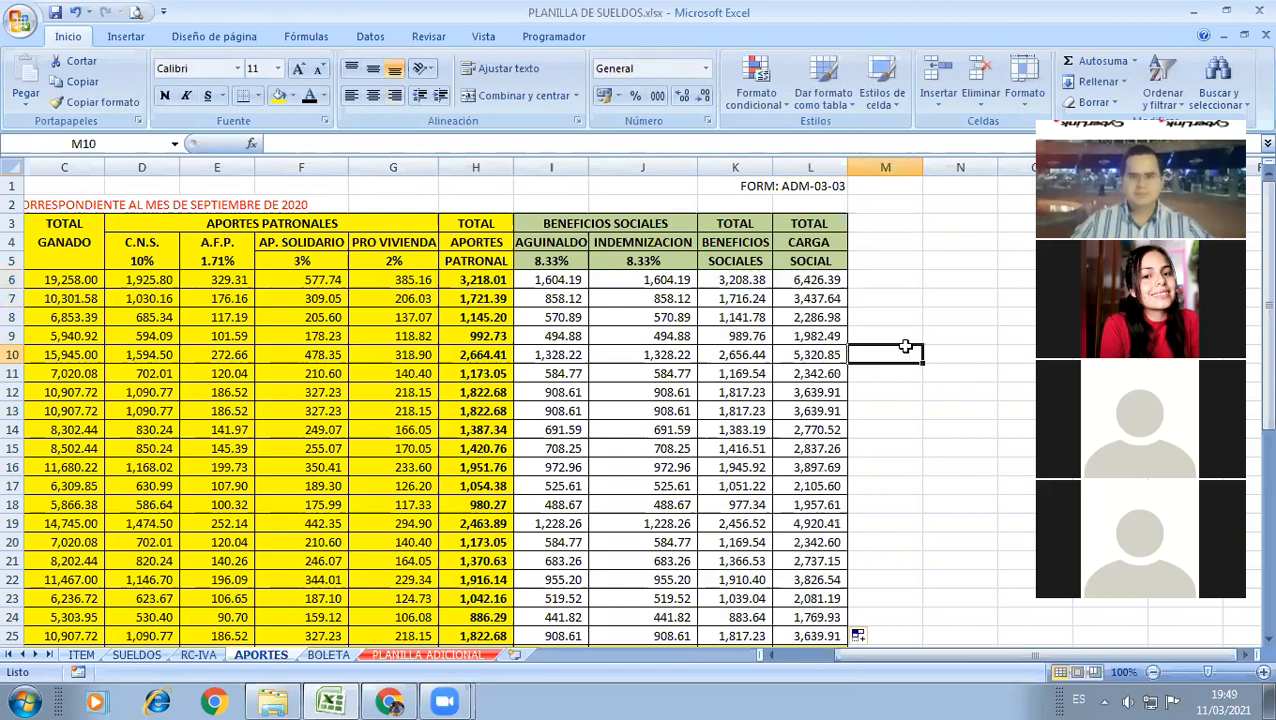
# Step: Review the completed APORTES table down to its TOTALES row and inspect the cells referenced by the L6 formula
pyautogui.scroll(-1, 905, 347)
pyautogui.scroll(1, 905, 346)
pyautogui.scroll(-1, 1248, 648)
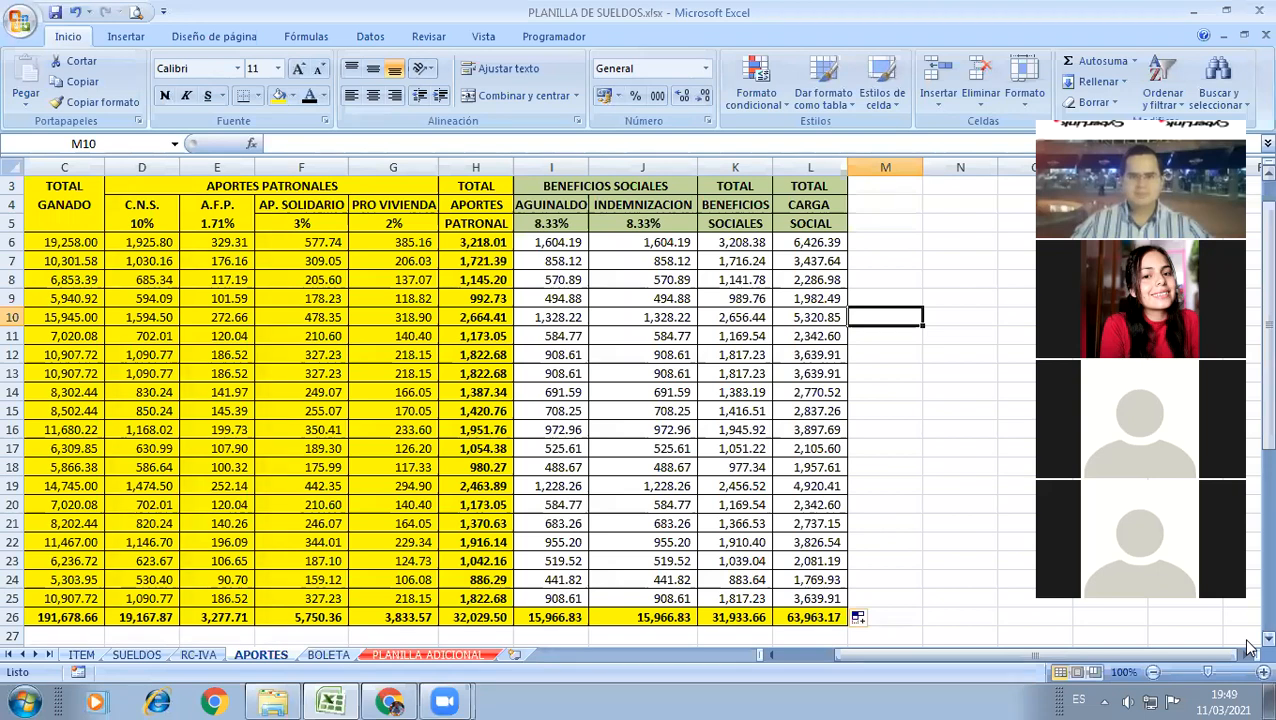
pyautogui.press('Home')
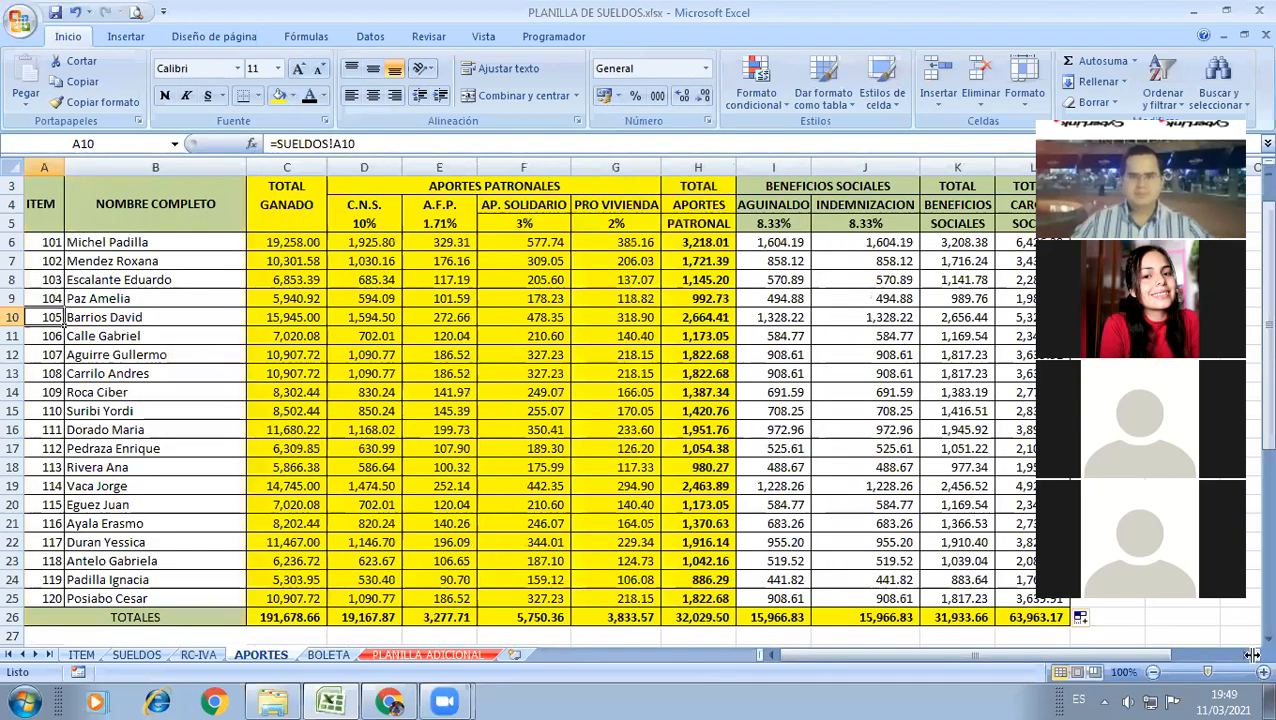
pyautogui.click(1252, 656)
pyautogui.doubleClick(811, 248)
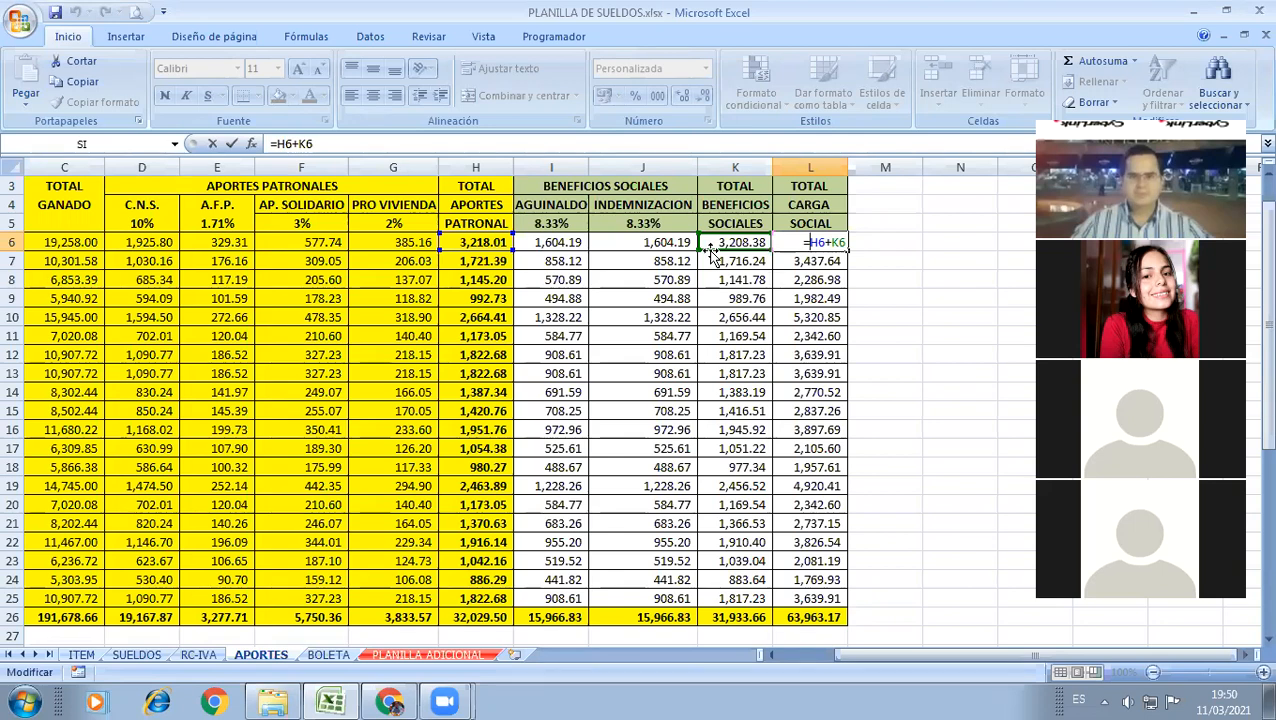
pyautogui.hotkey('ctrl', 'Return')
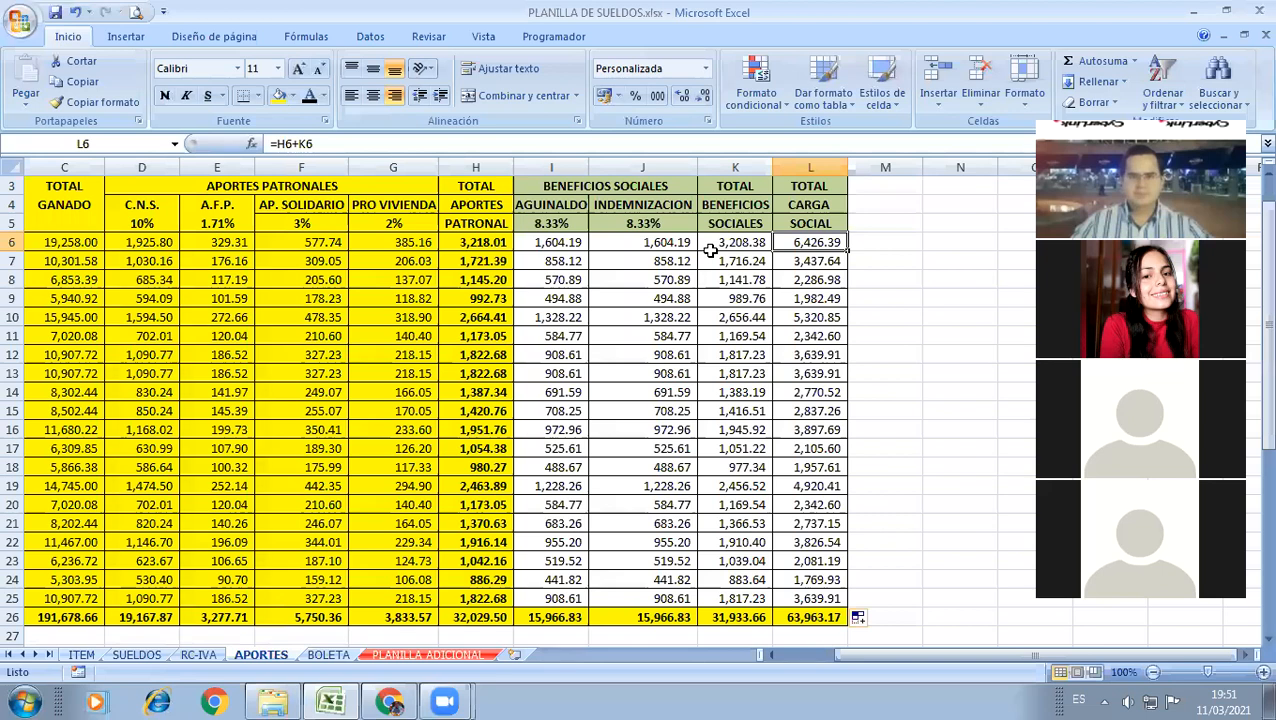
# Step: Go to the BOLETA sheet and enter item number 114 in B4 to load that employee's payslip
pyautogui.hotkey('ctrl', 'pagedown')
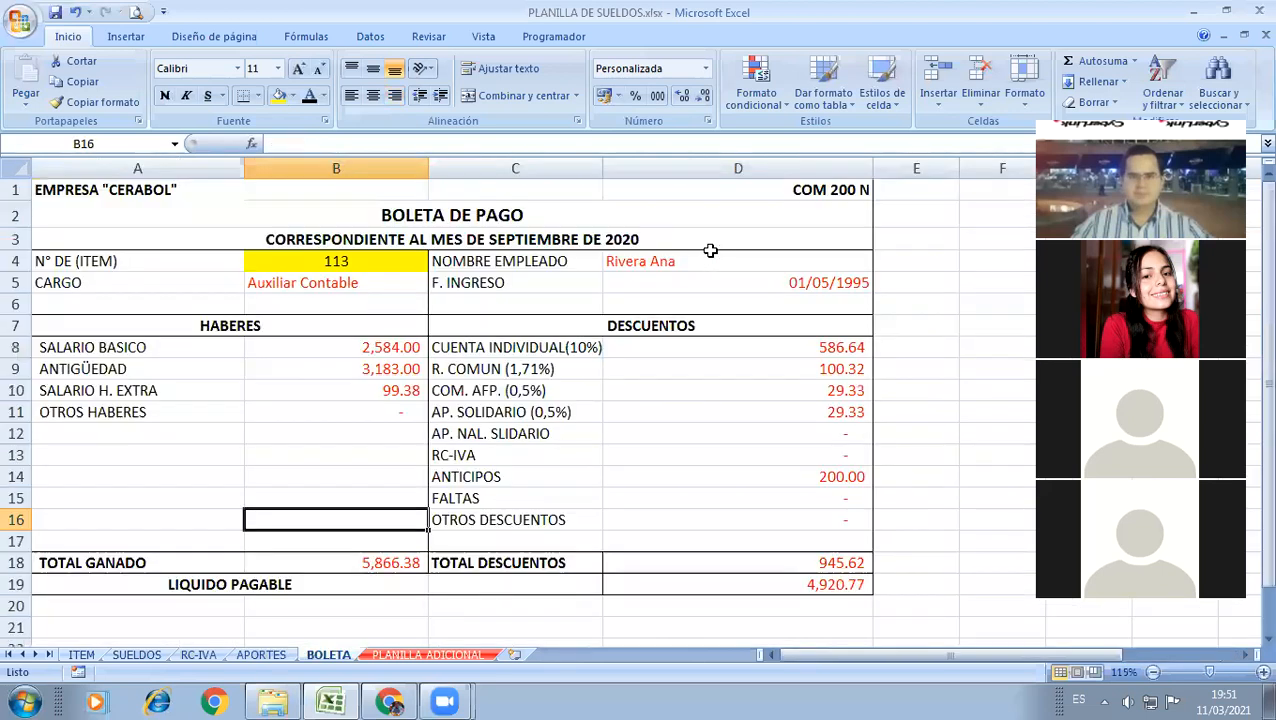
pyautogui.press('Up')
pyautogui.press('Up')
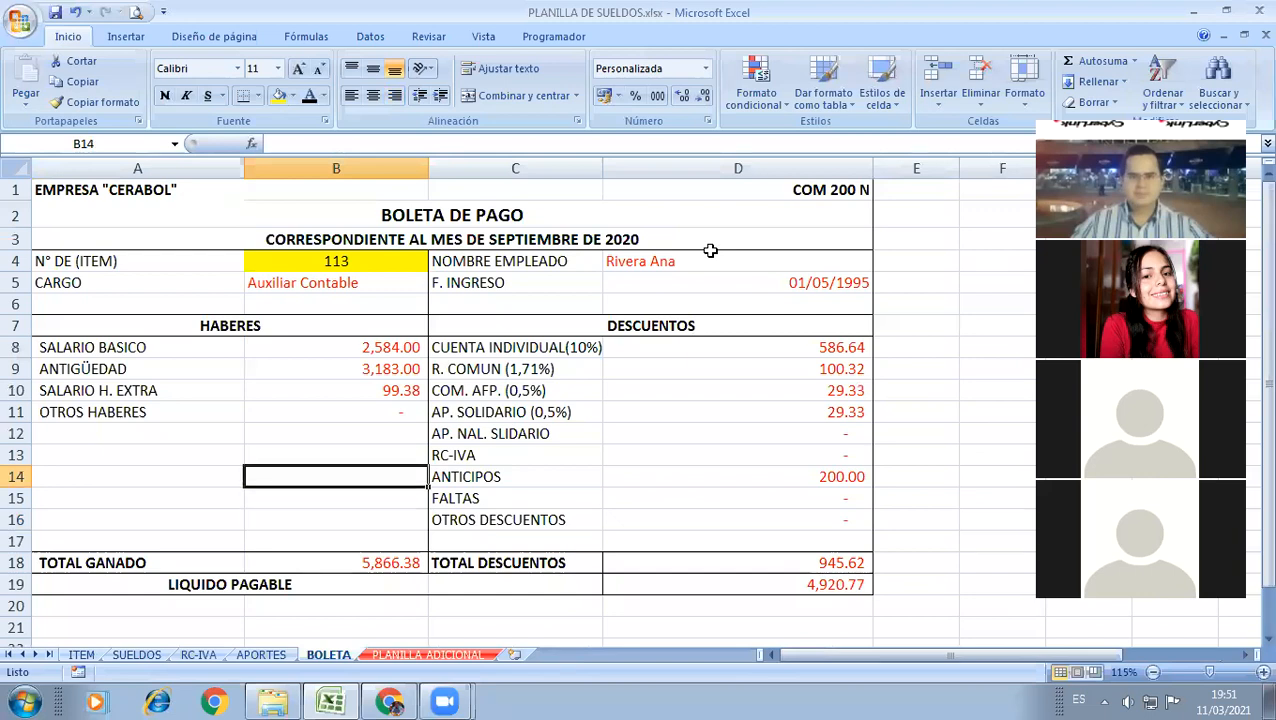
pyautogui.press('Up')
pyautogui.press('Up')
pyautogui.press('Up')
pyautogui.press('Up')
pyautogui.press('Up')
pyautogui.press('Up')
pyautogui.press('Up')
pyautogui.press('Up')
pyautogui.press('Up')
pyautogui.press('Up')
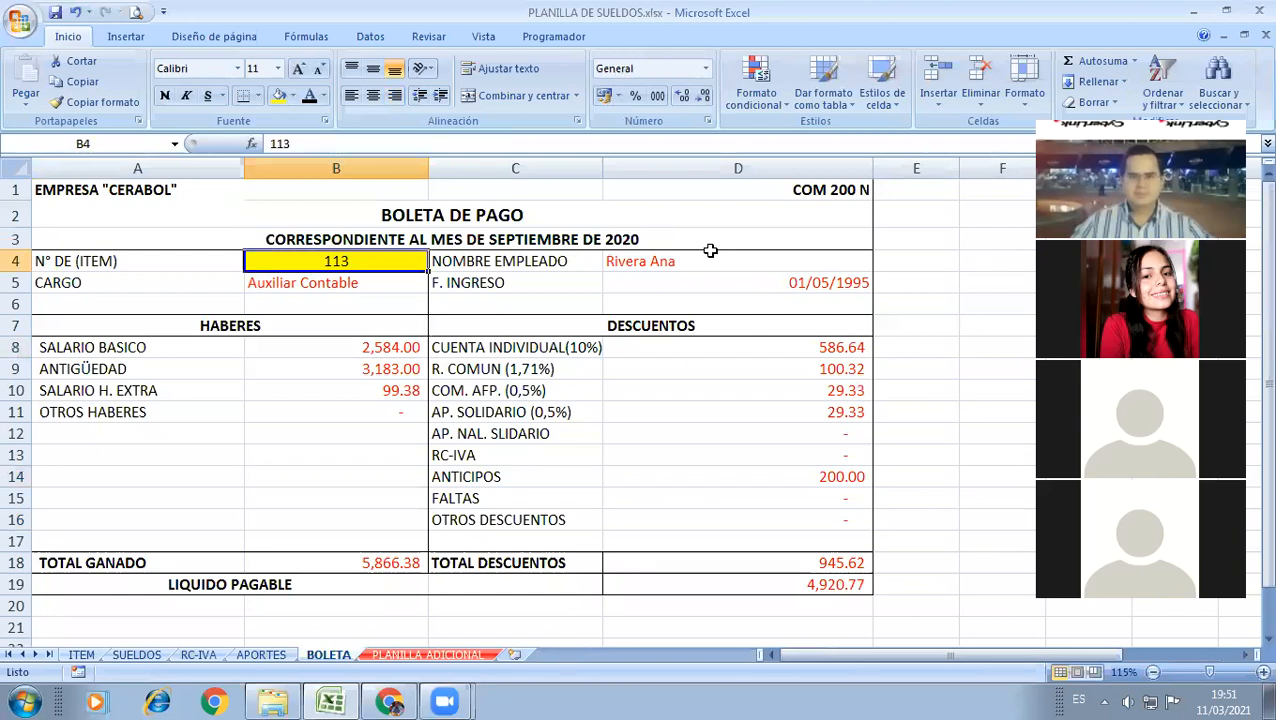
pyautogui.write('114')
pyautogui.press('Return')
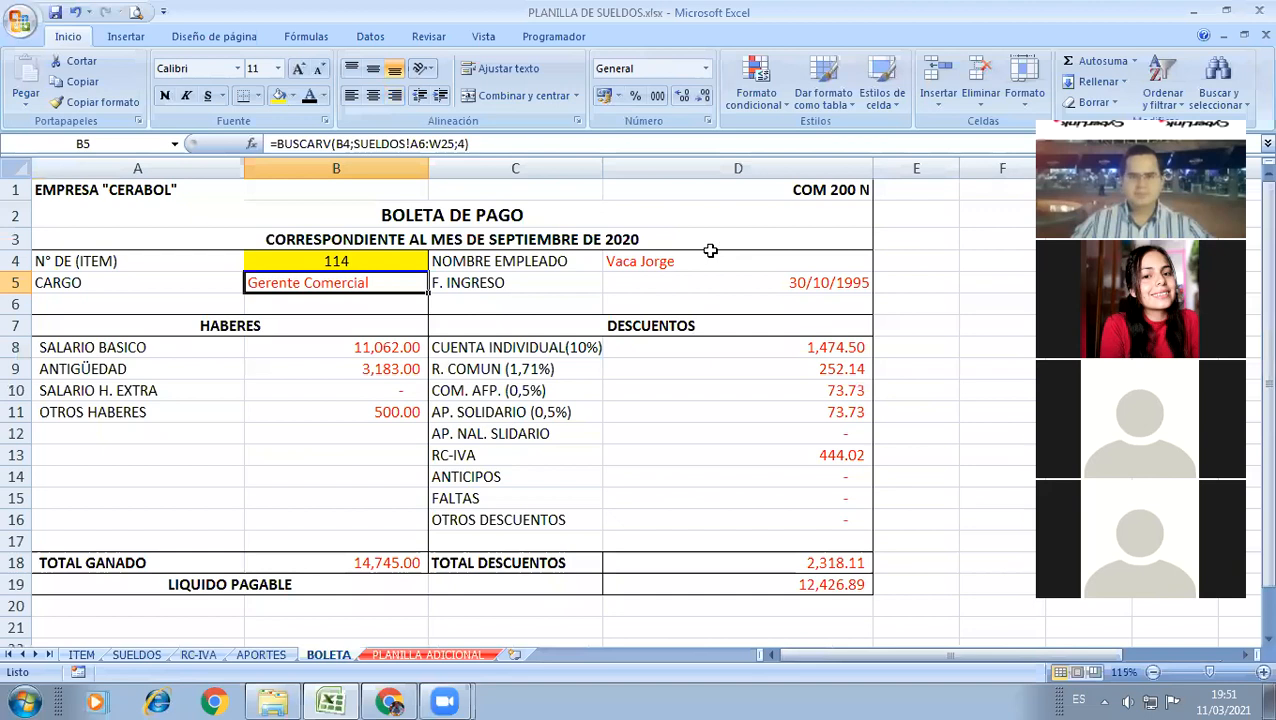
# Step: Fill the NOMBRE EMPLEADO cell D4 with yellow
pyautogui.click(711, 256)
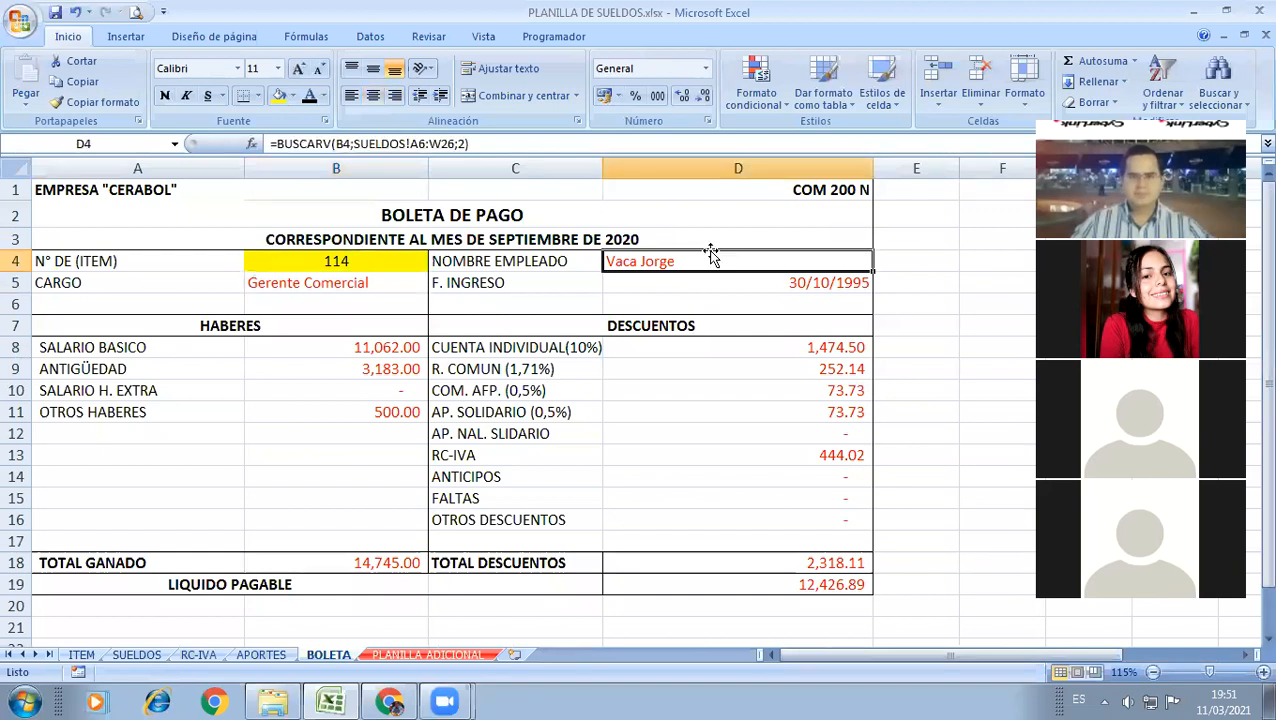
pyautogui.click(279, 96)
# Step: Test the payslip lookup by entering item number 110 and then 107 in B4
pyautogui.press('Left')
pyautogui.press('Left')
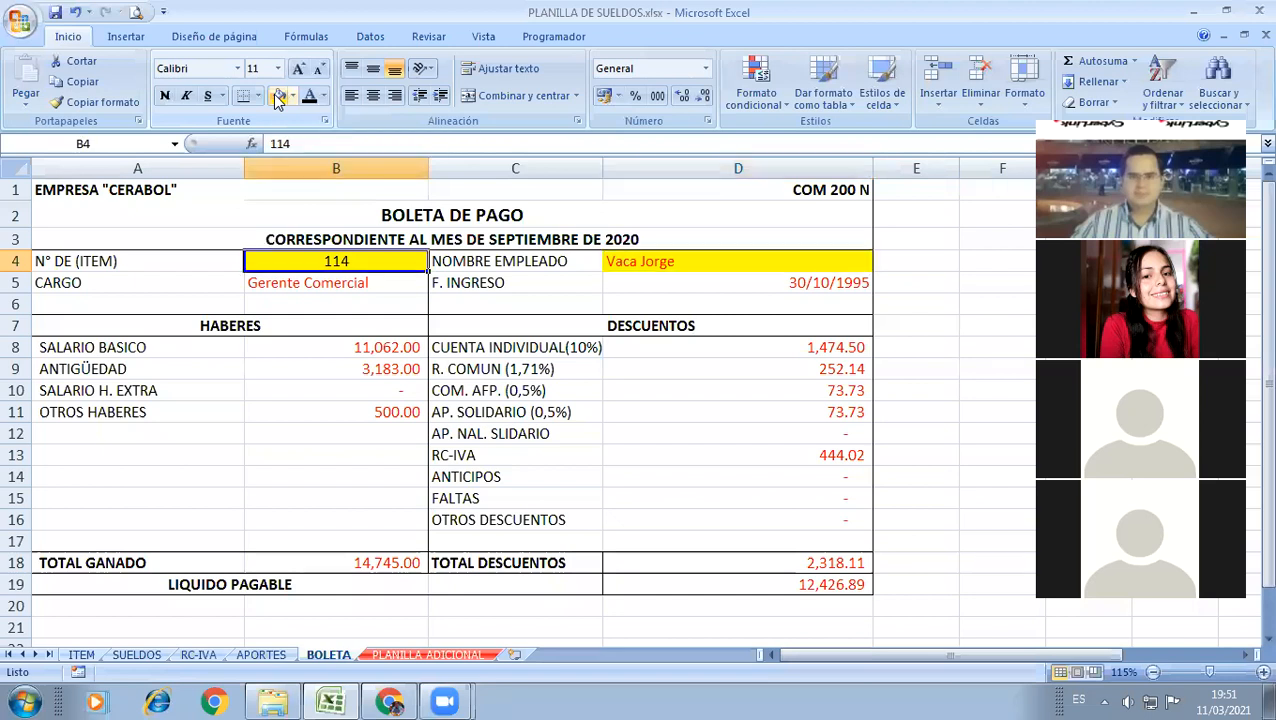
pyautogui.write('110')
pyautogui.press('Return')
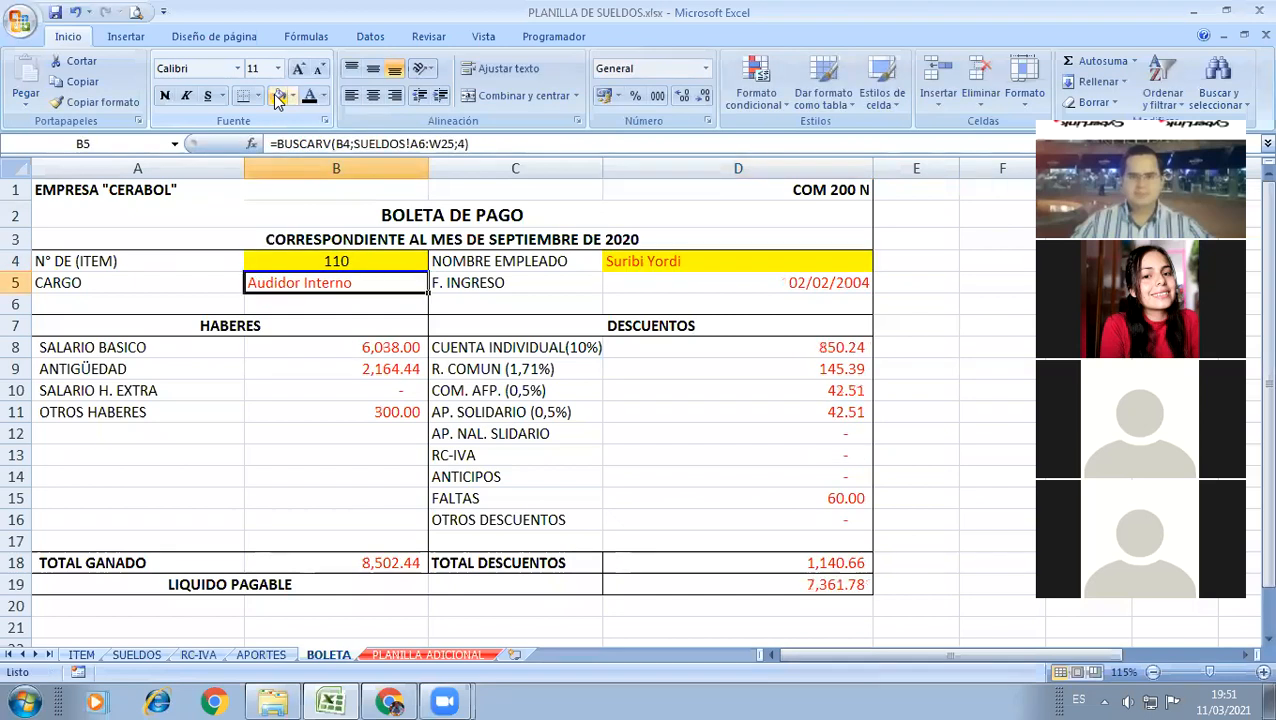
pyautogui.press('Up')
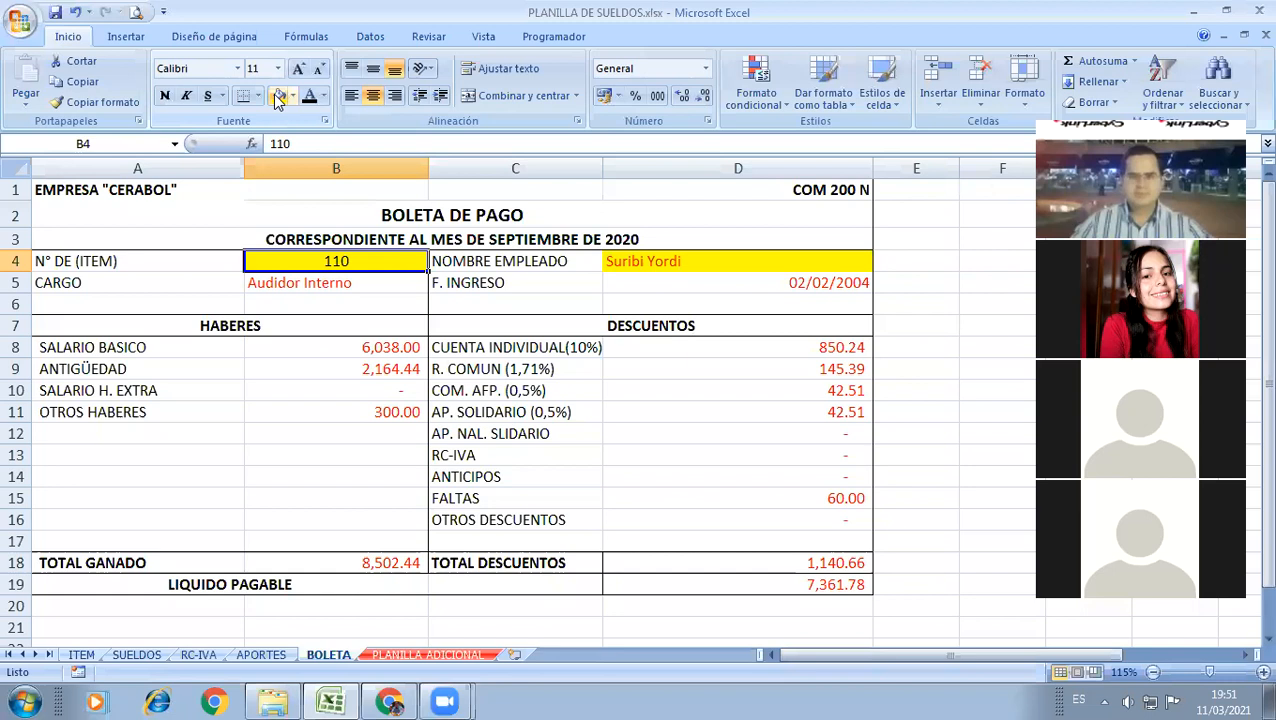
pyautogui.write('107')
pyautogui.press('Return')
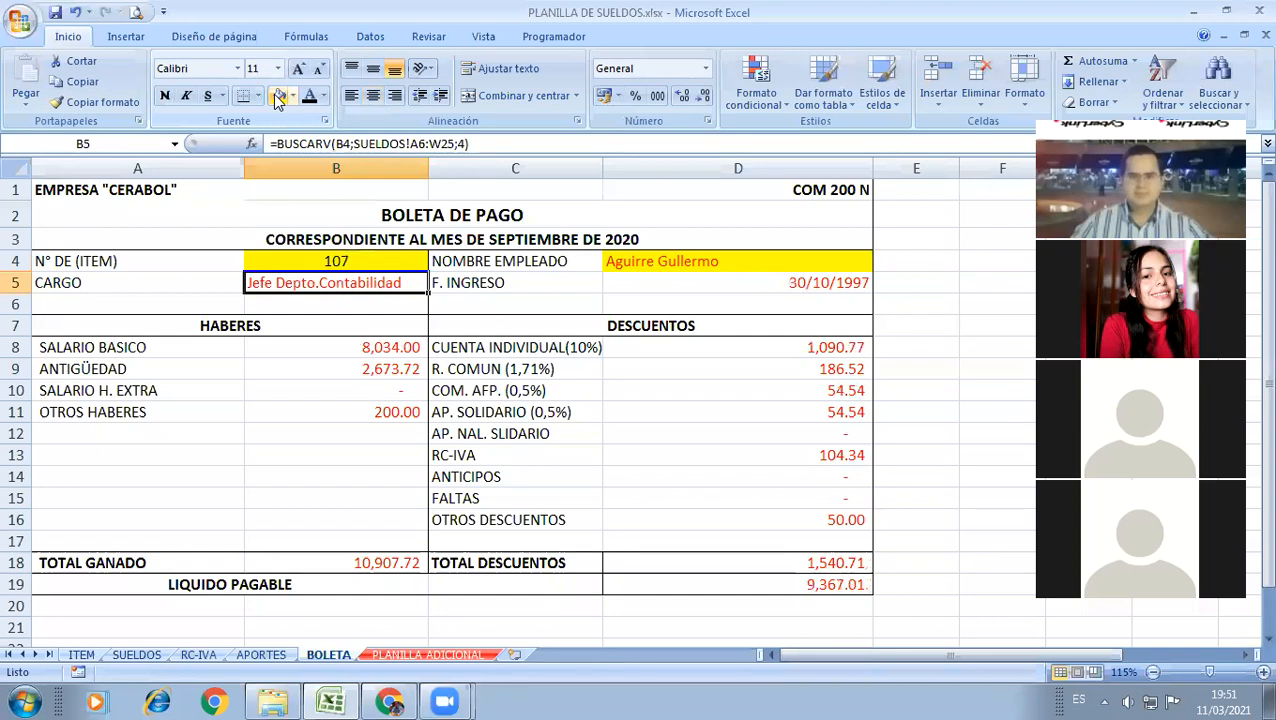
# Step: Clear the CARGO formula in B5 and the HABERES formulas in B8:B18, including TOTAL GANADO
pyautogui.press('Delete')
pyautogui.press('Return')
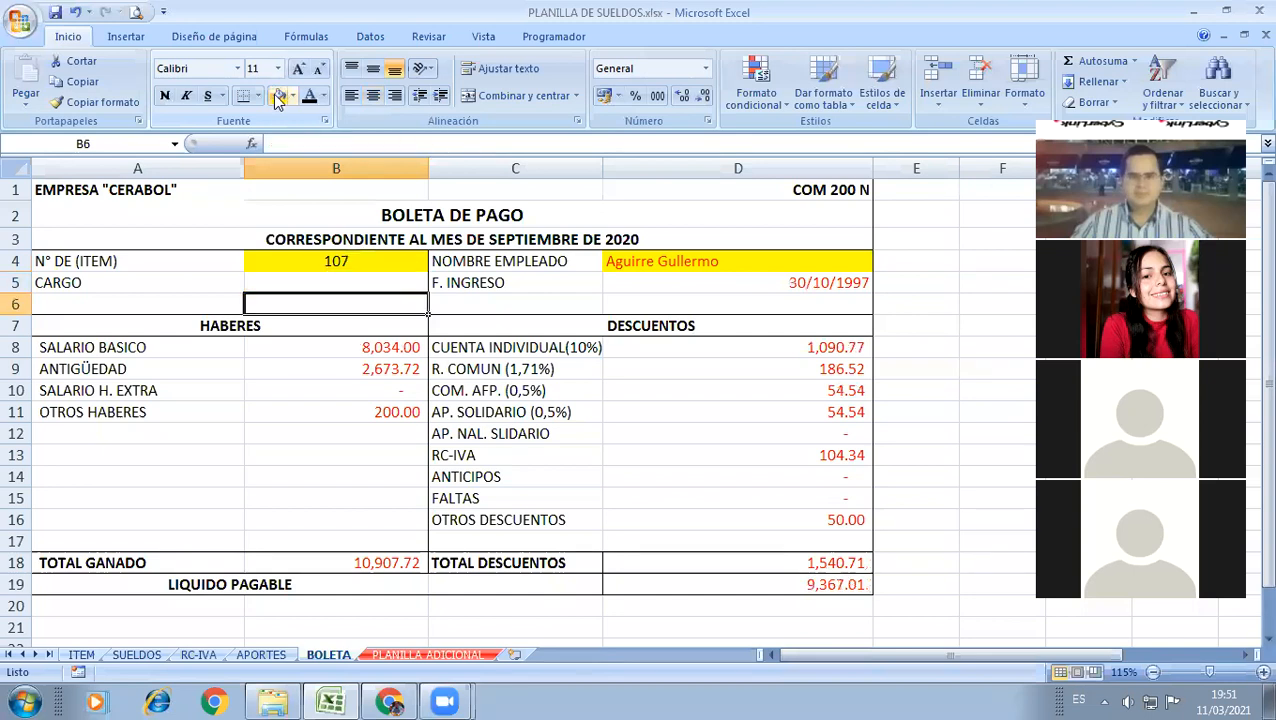
pyautogui.press('Down')
pyautogui.press('Down')
pyautogui.hotkey('shift', 'Down')
pyautogui.hotkey('shift', 'Down')
pyautogui.hotkey('shift', 'Down')
pyautogui.hotkey('shift', 'Down')
pyautogui.hotkey('shift', 'Down')
pyautogui.hotkey('shift', 'Down')
pyautogui.hotkey('shift', 'Down')
pyautogui.hotkey('shift', 'Down')
pyautogui.hotkey('shift', 'Down')
pyautogui.hotkey('shift', 'Down')
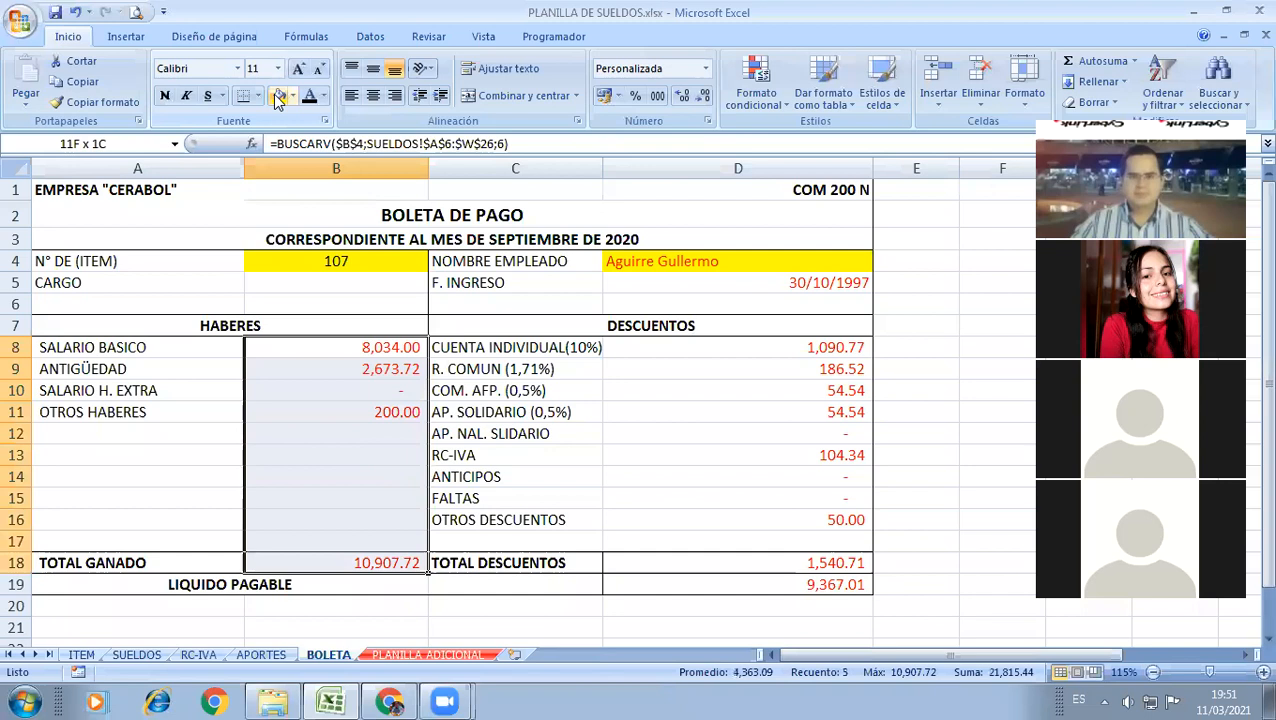
pyautogui.press('Delete')
# Step: Clear the DESCUENTOS formulas in column D from row 8 through the LIQUIDO PAGABLE amount
pyautogui.press('Right')
pyautogui.press('Right')
pyautogui.hotkey('shift', 'Down')
pyautogui.hotkey('shift', 'Down')
pyautogui.hotkey('shift', 'Down')
pyautogui.hotkey('shift', 'Down')
pyautogui.hotkey('shift', 'Down')
pyautogui.hotkey('shift', 'Down')
pyautogui.hotkey('shift', 'Down')
pyautogui.hotkey('shift', 'Down')
pyautogui.hotkey('shift', 'Down')
pyautogui.hotkey('shift', 'Down')
pyautogui.hotkey('shift', 'Down')
pyautogui.hotkey('shift', 'Down')
pyautogui.hotkey('shift', 'Down')
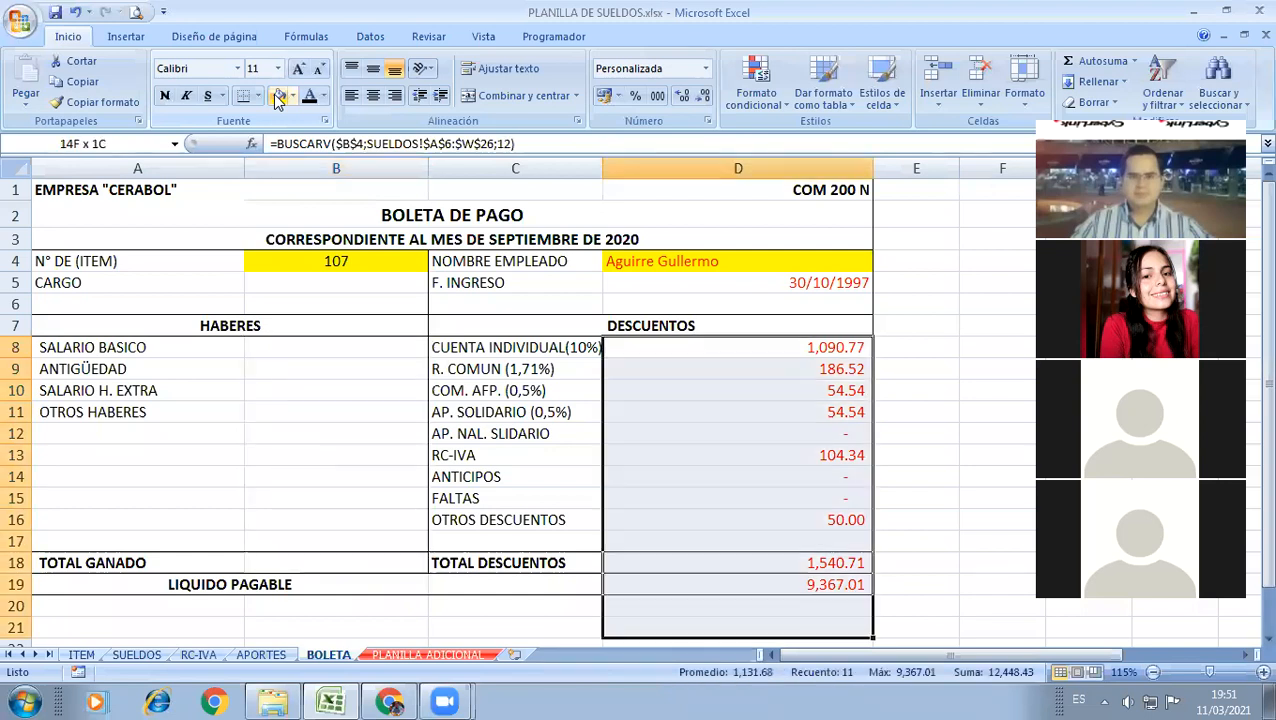
pyautogui.press('Delete')
# Step: Clear the payslip's header entries: F. INGRESO in D5, NOMBRE EMPLEADO in D4 and the item number in B4
pyautogui.press('Up')
pyautogui.press('Up')
pyautogui.press('Up')
pyautogui.press('Delete')
pyautogui.press('Up')
pyautogui.press('Delete')
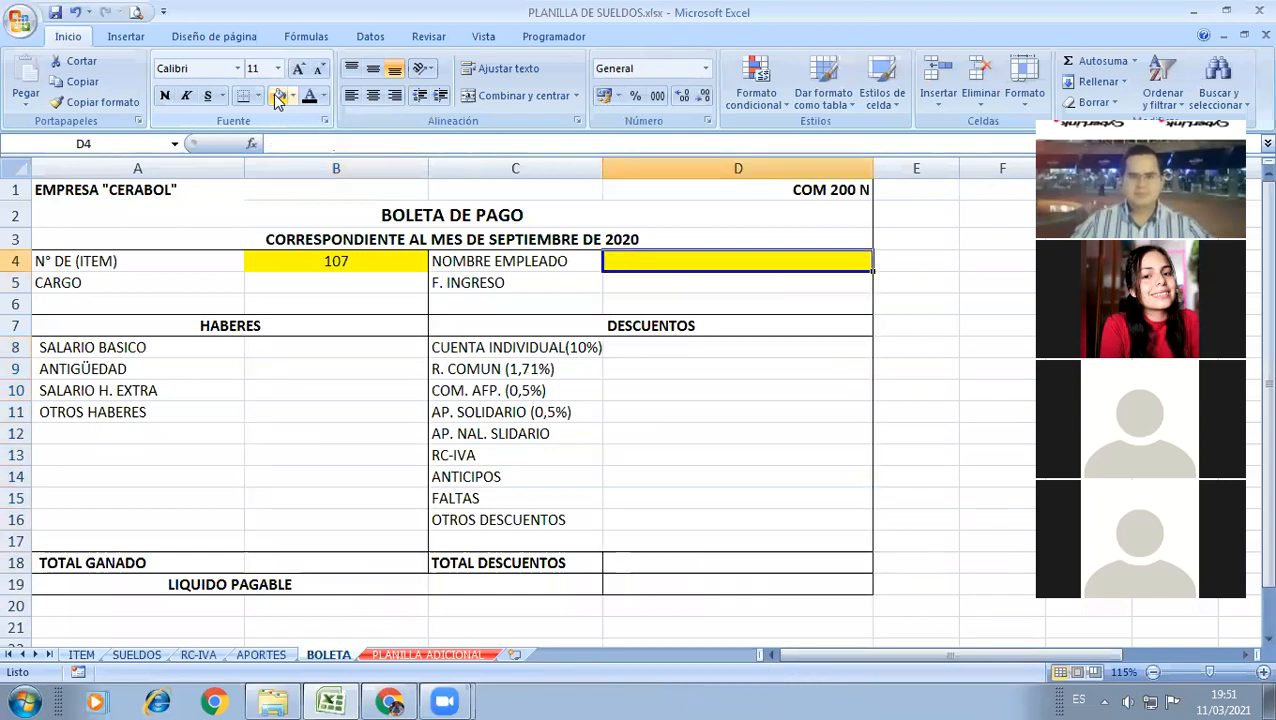
pyautogui.press('Left')
pyautogui.press('Left')
pyautogui.press('Down')
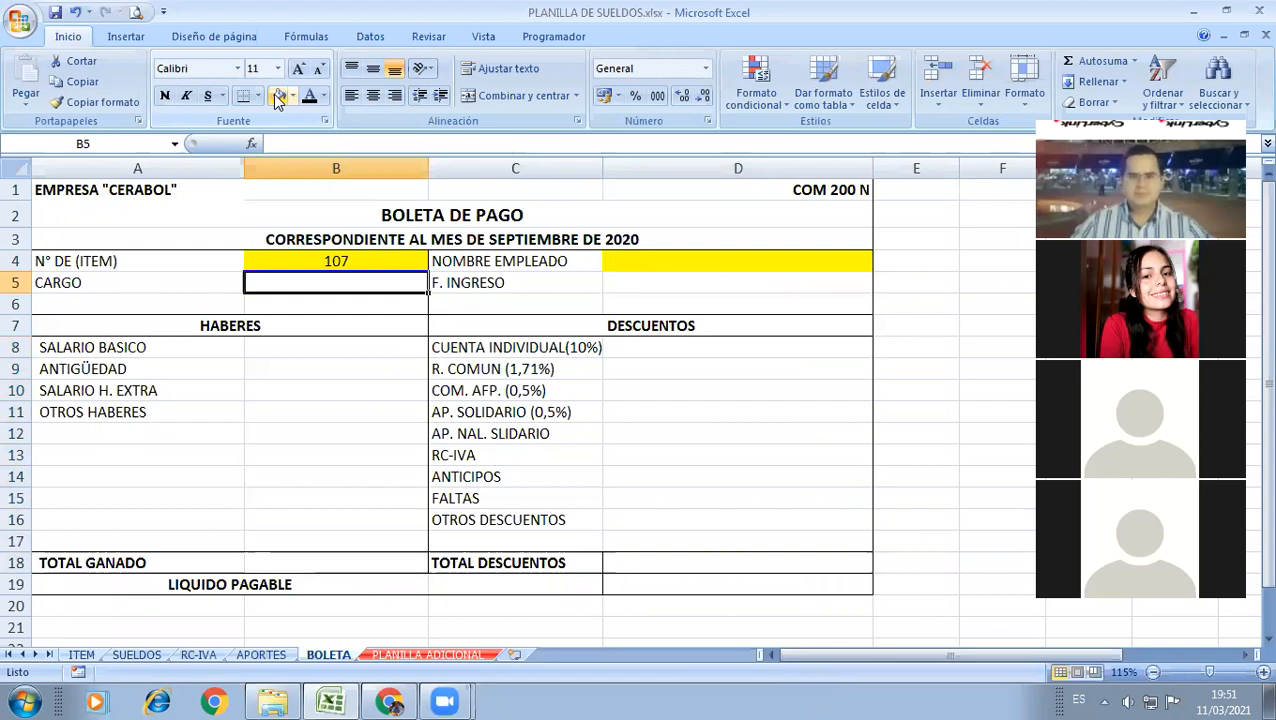
pyautogui.press('Up')
pyautogui.press('Delete')
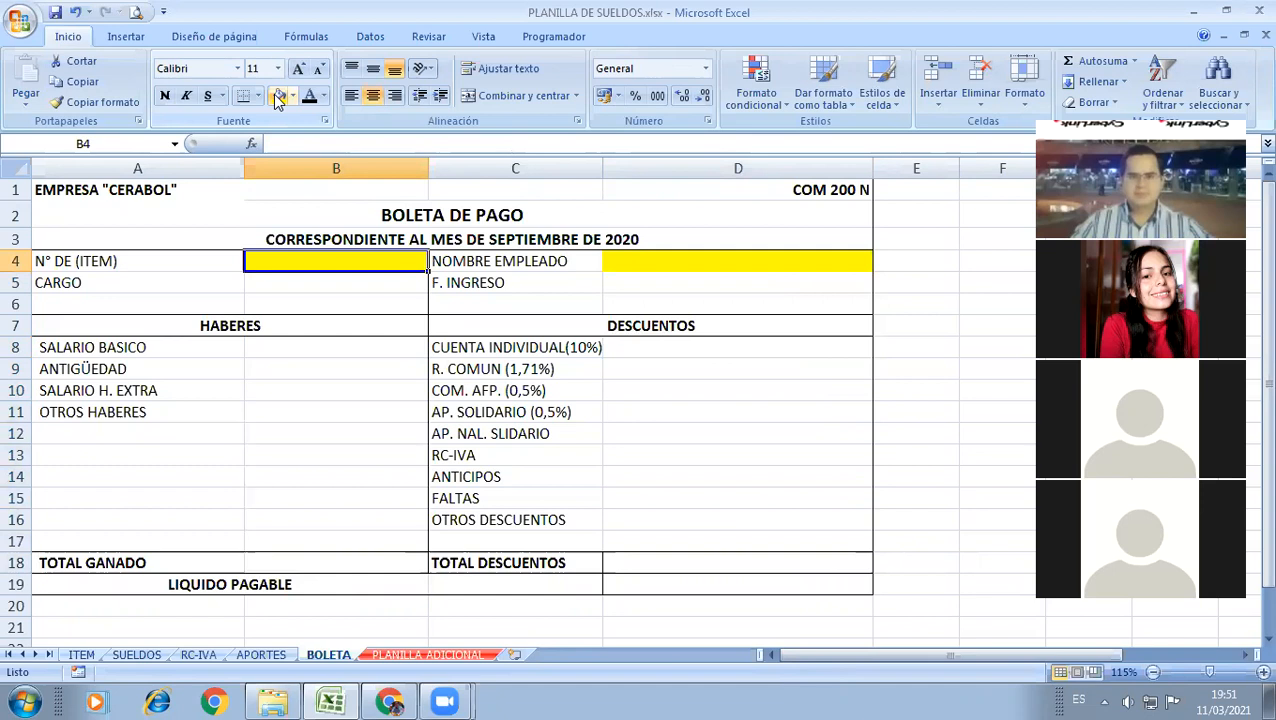
# Step: Start a BUSCARV formula for CARGO in B5, using the item cell B4 as the lookup value
pyautogui.press('Down')
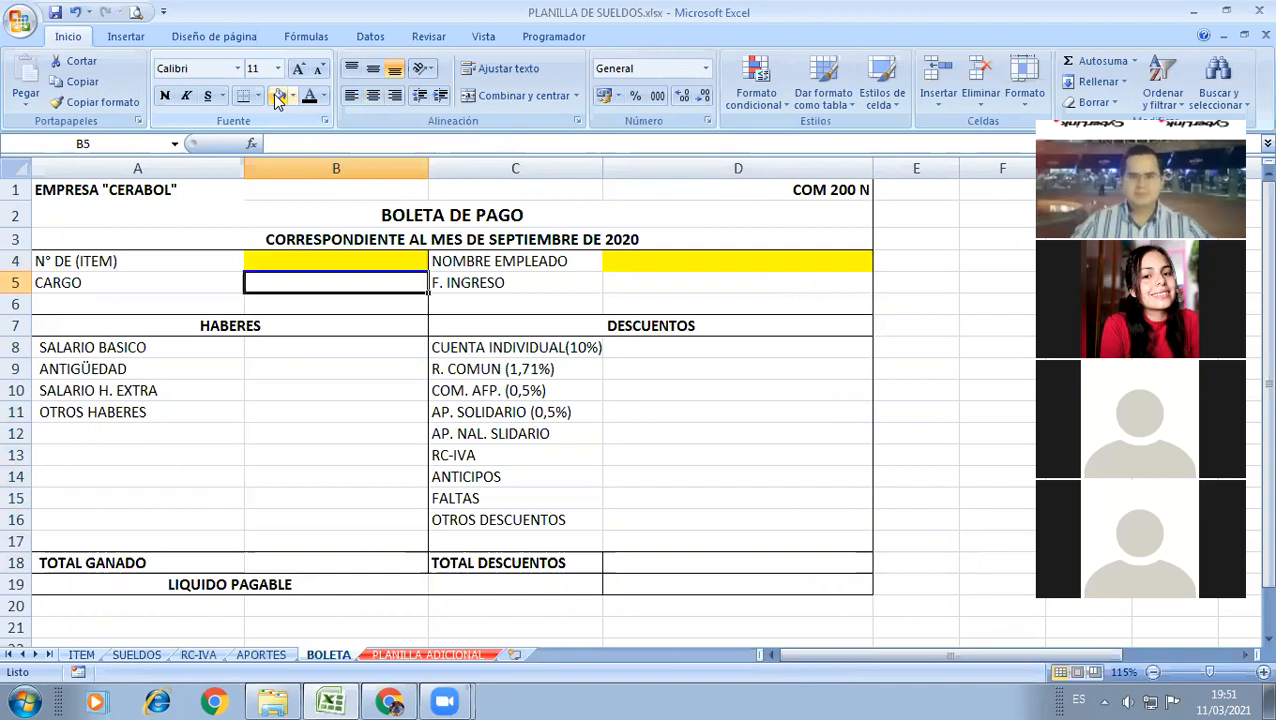
pyautogui.write('=BUS')
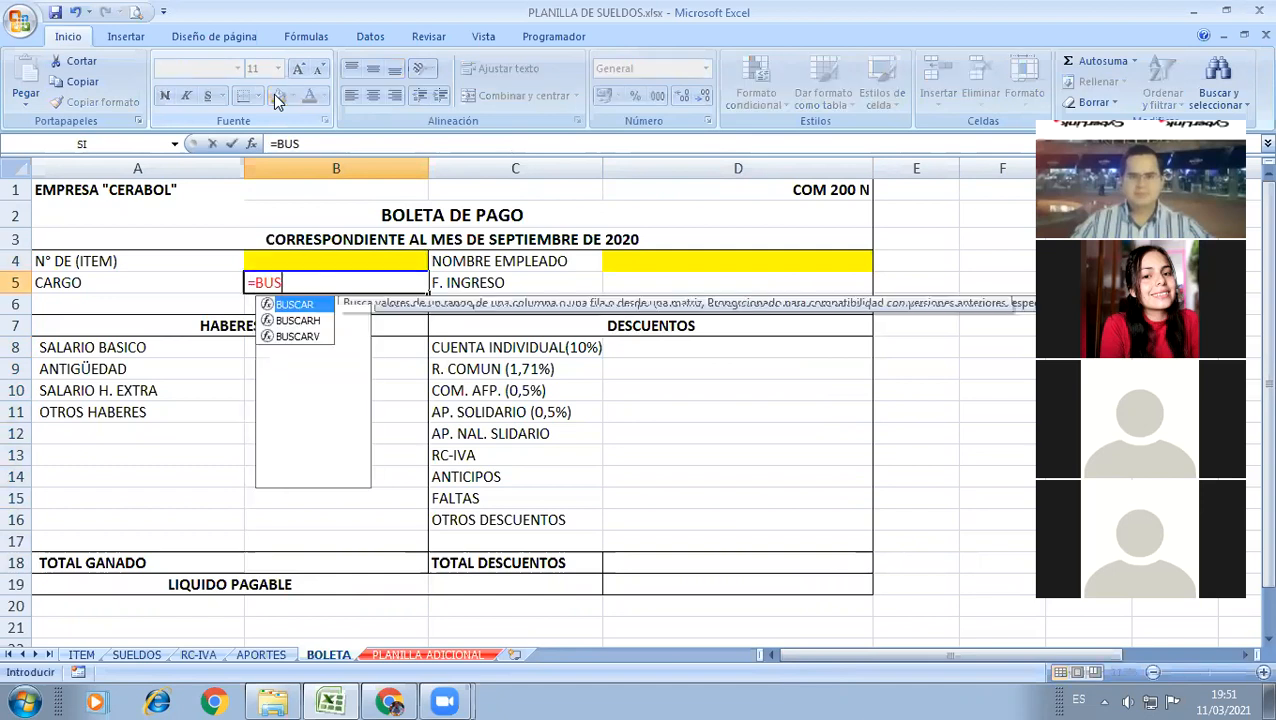
pyautogui.write('CARV')
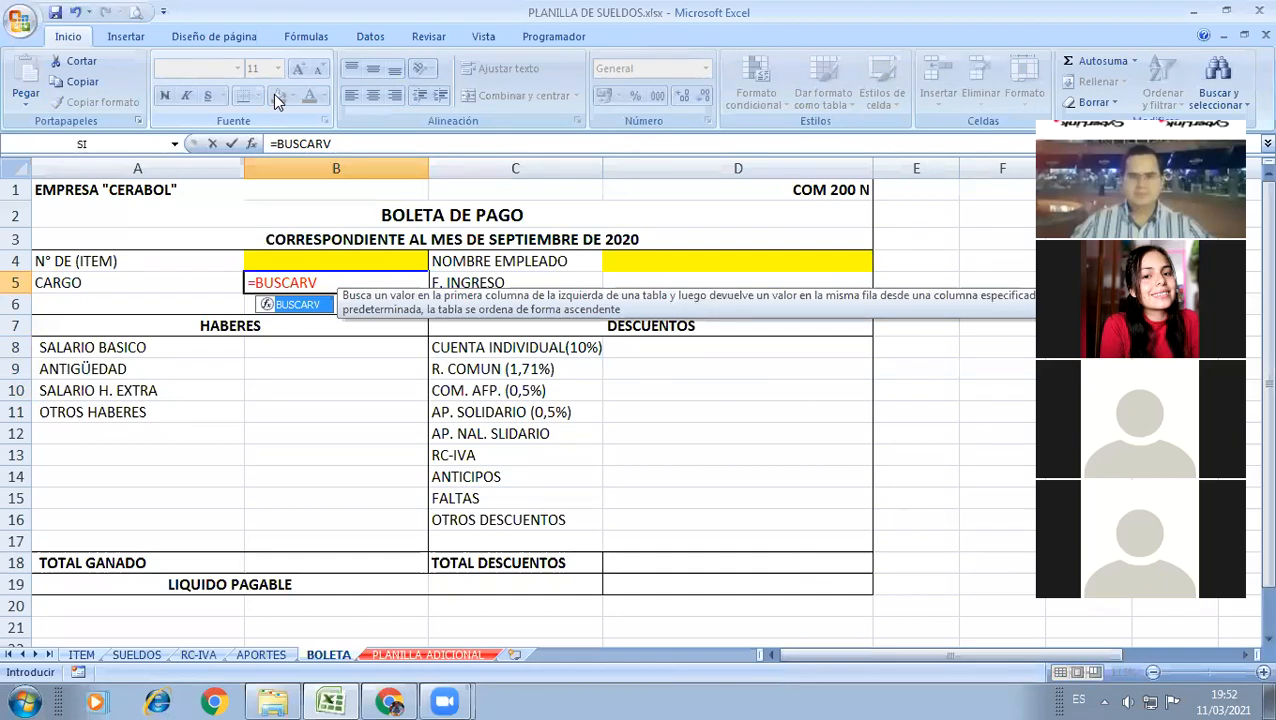
pyautogui.write('(')
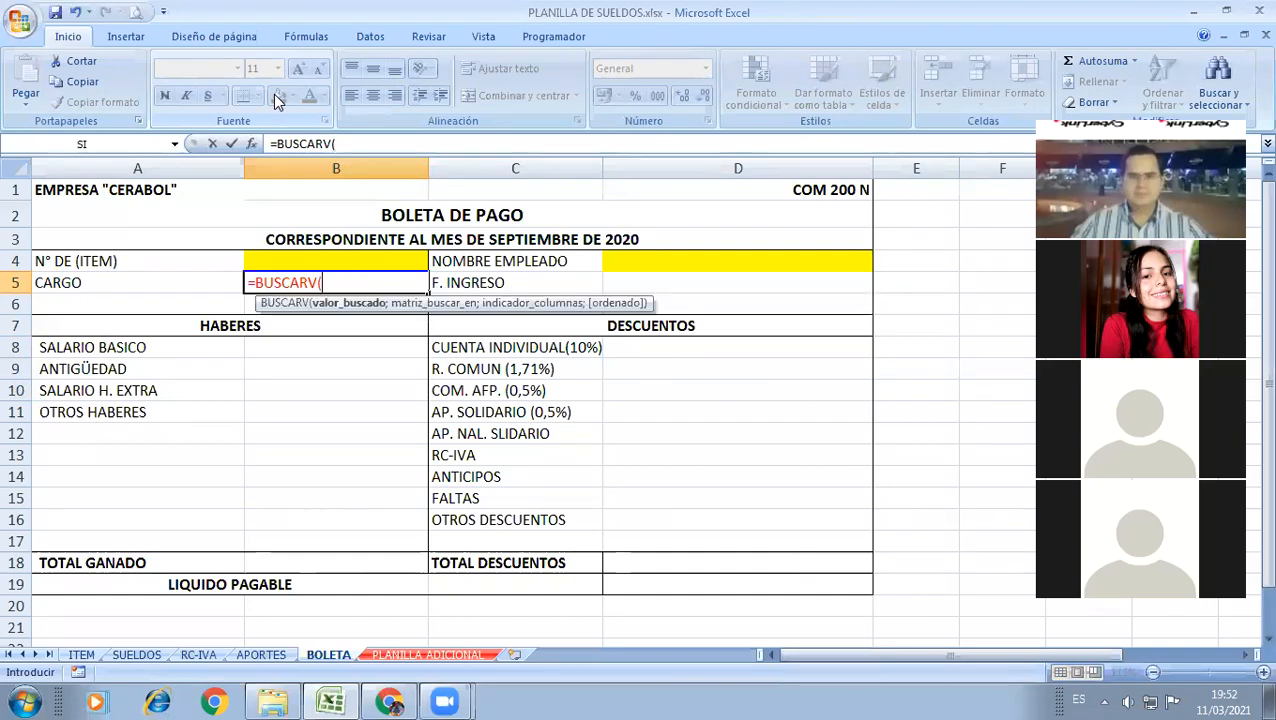
pyautogui.click(340, 260)
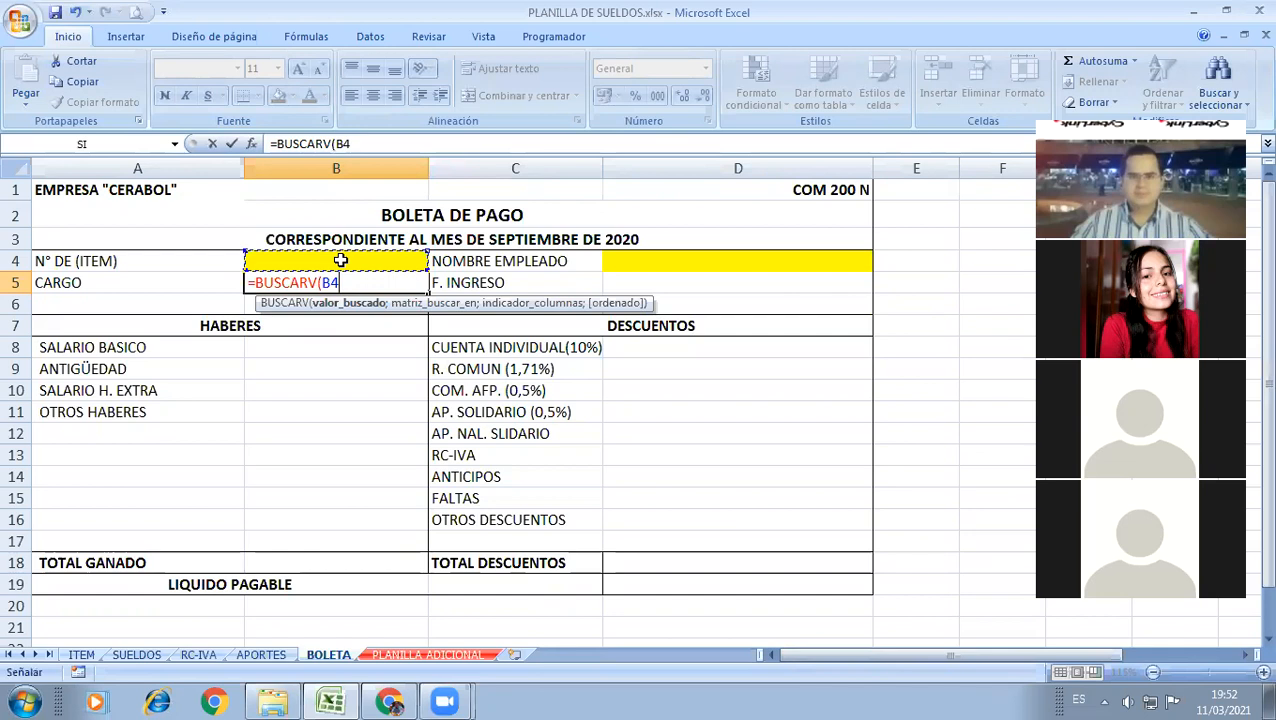
pyautogui.write(';')
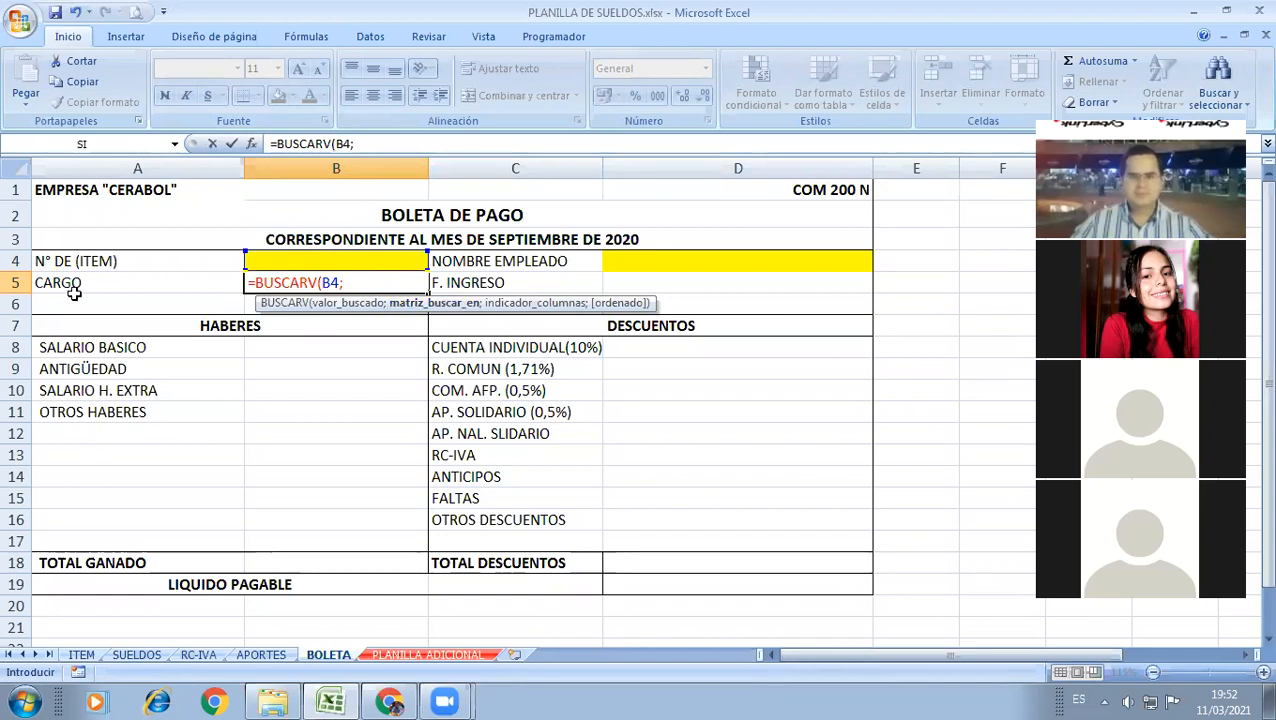
# Step: Set the CARGO formula's lookup table to A6:W26 on the SUELDOS sheet
pyautogui.click(135, 655)
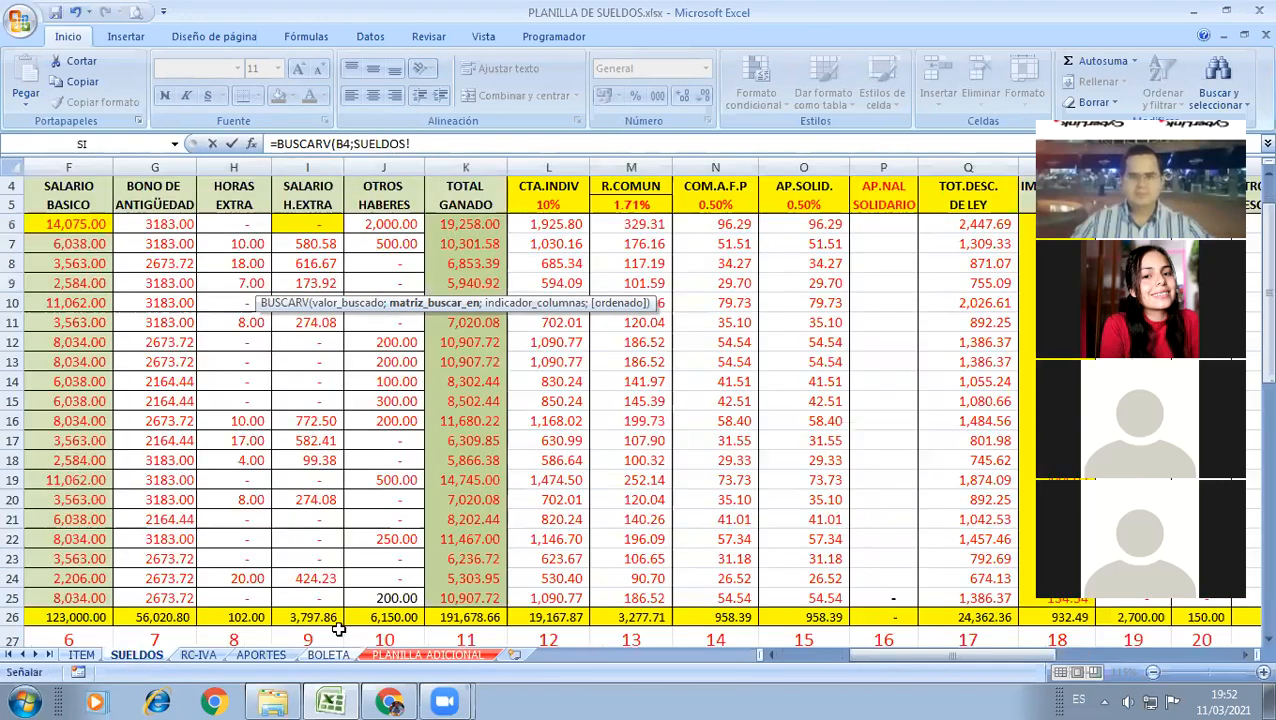
pyautogui.click(776, 655)
pyautogui.scroll(1, 118, 303)
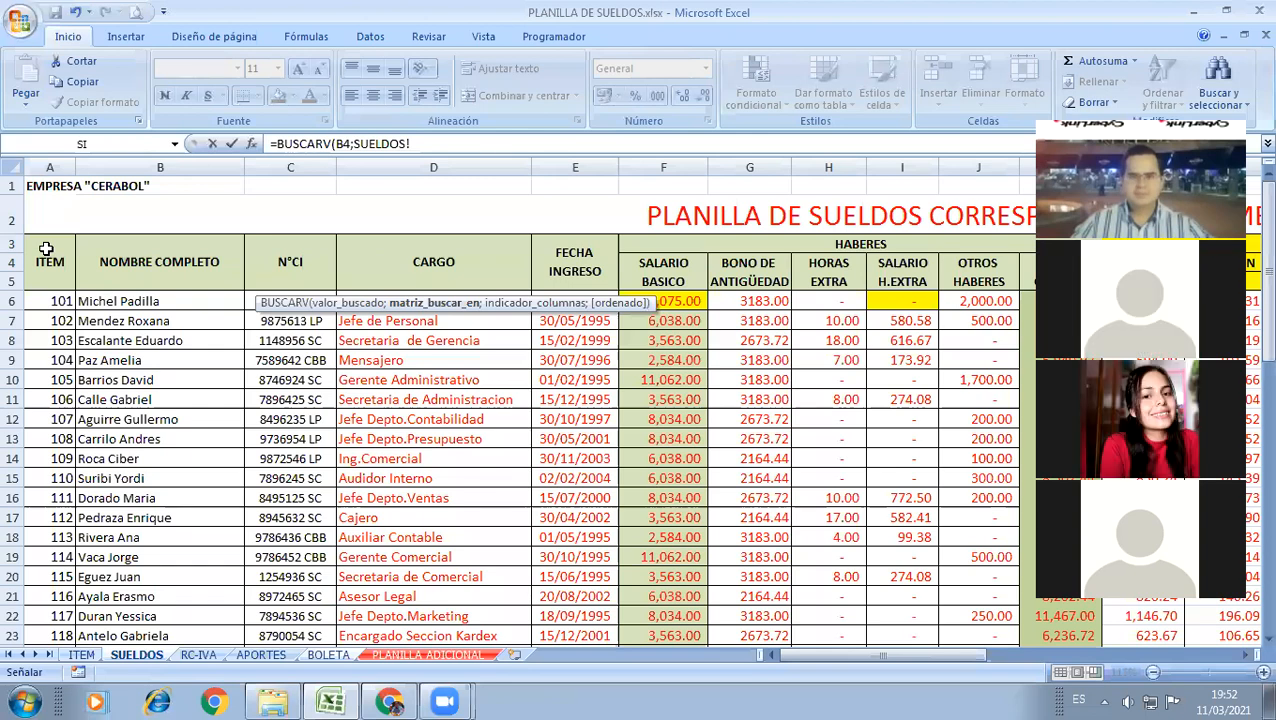
pyautogui.click(48, 300)
pyautogui.moveTo(55, 415); pyautogui.dragTo(843, 560)
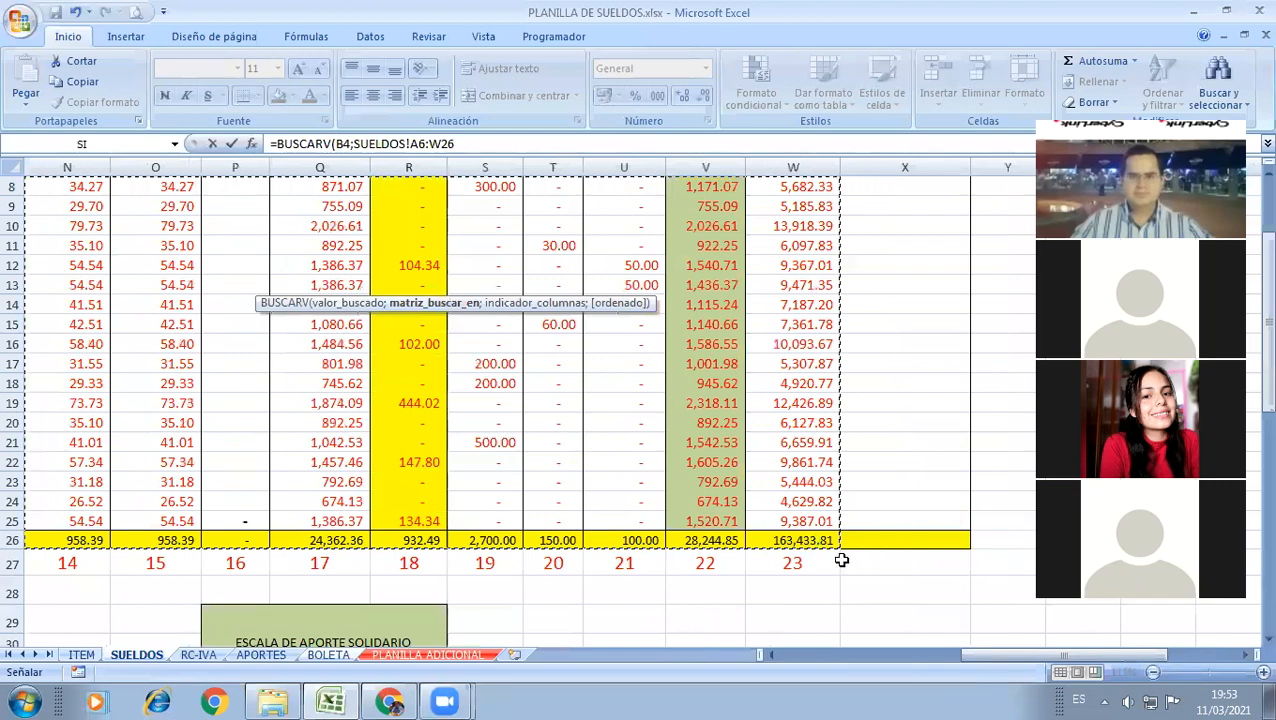
pyautogui.click(795, 658)
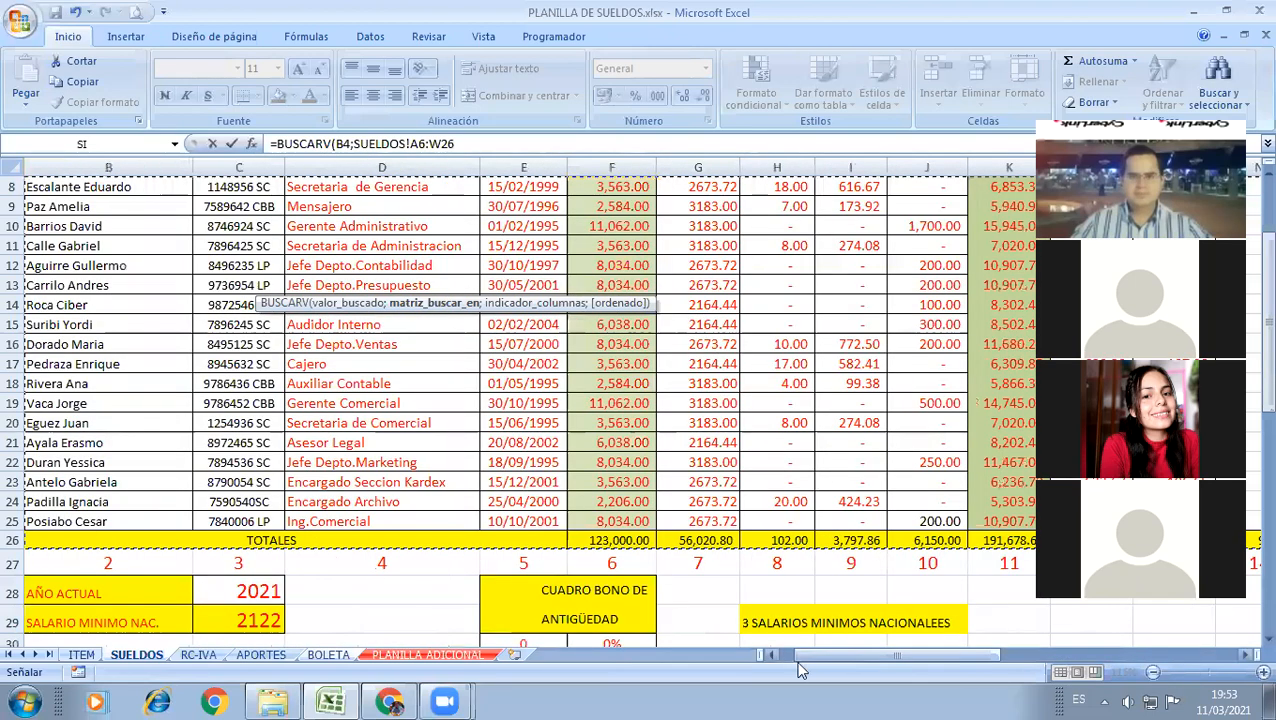
pyautogui.click(775, 656)
pyautogui.scroll(1, 660, 500)
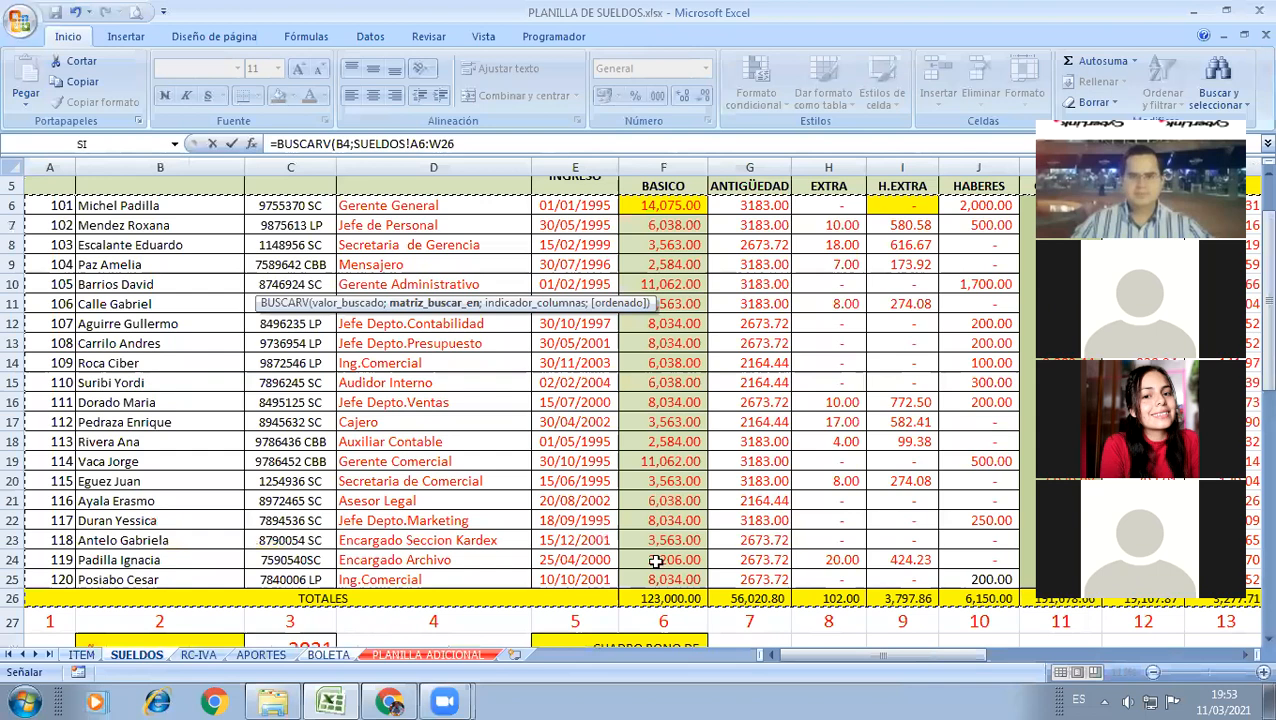
pyautogui.click(481, 150)
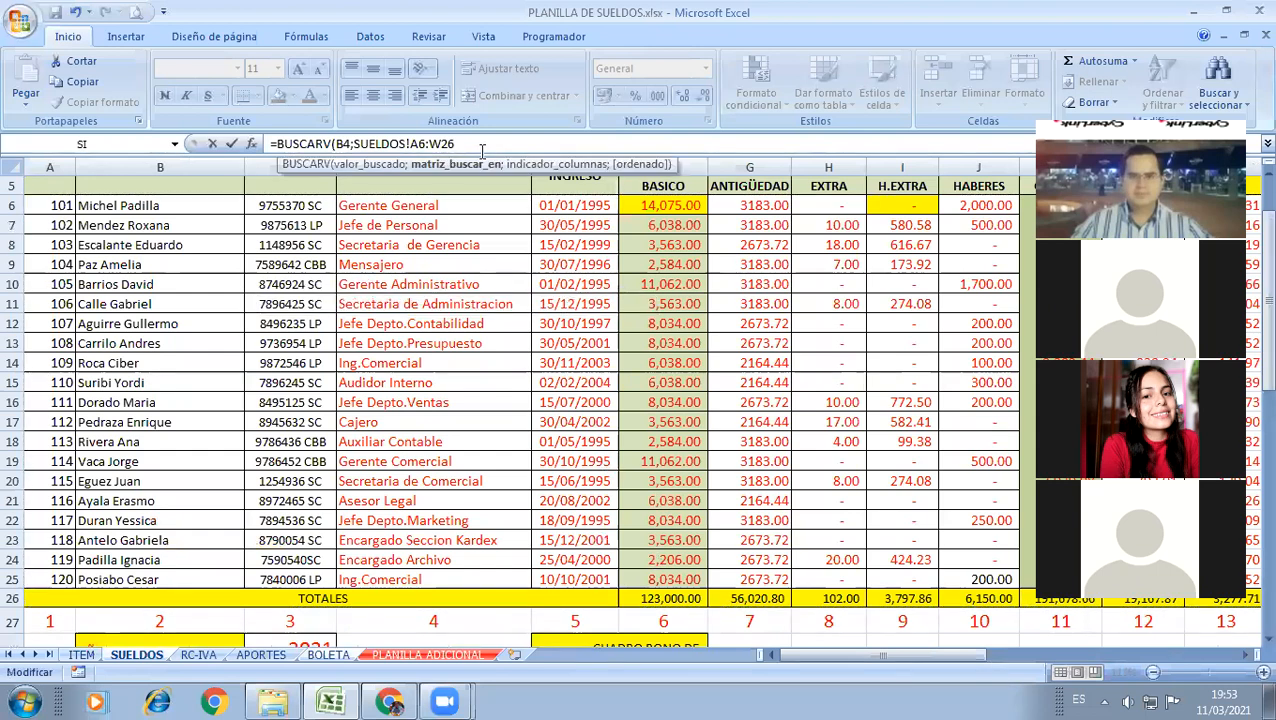
pyautogui.write(';')
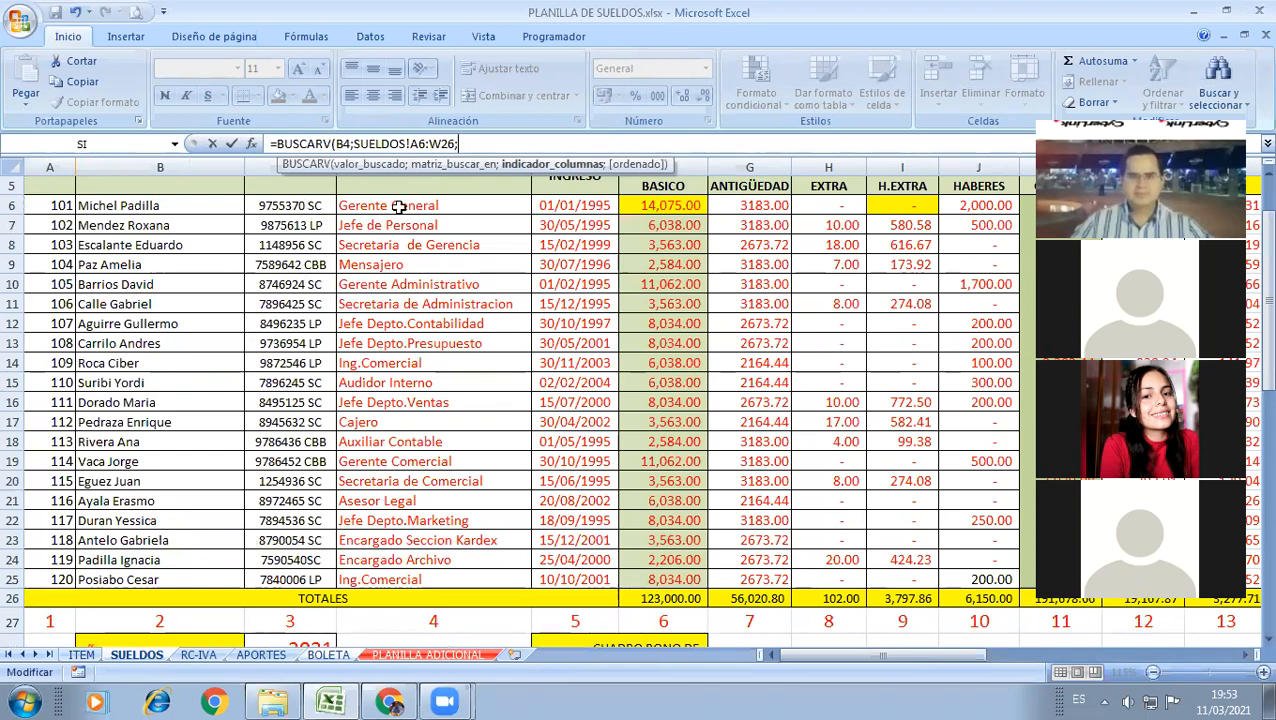
pyautogui.moveTo(395, 244); pyautogui.dragTo(396, 284)
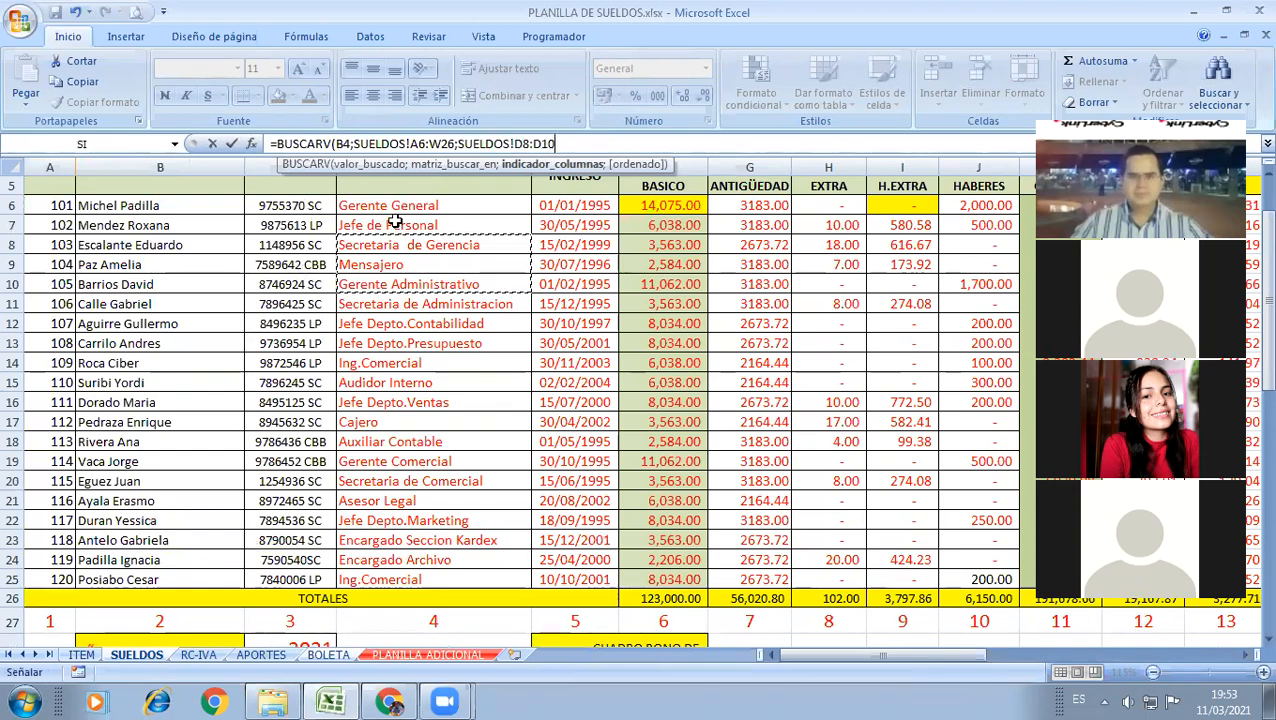
pyautogui.press('BackSpace')
pyautogui.press('BackSpace')
pyautogui.press('BackSpace')
pyautogui.press('BackSpace')
pyautogui.press('BackSpace')
pyautogui.press('BackSpace')
pyautogui.press('BackSpace')
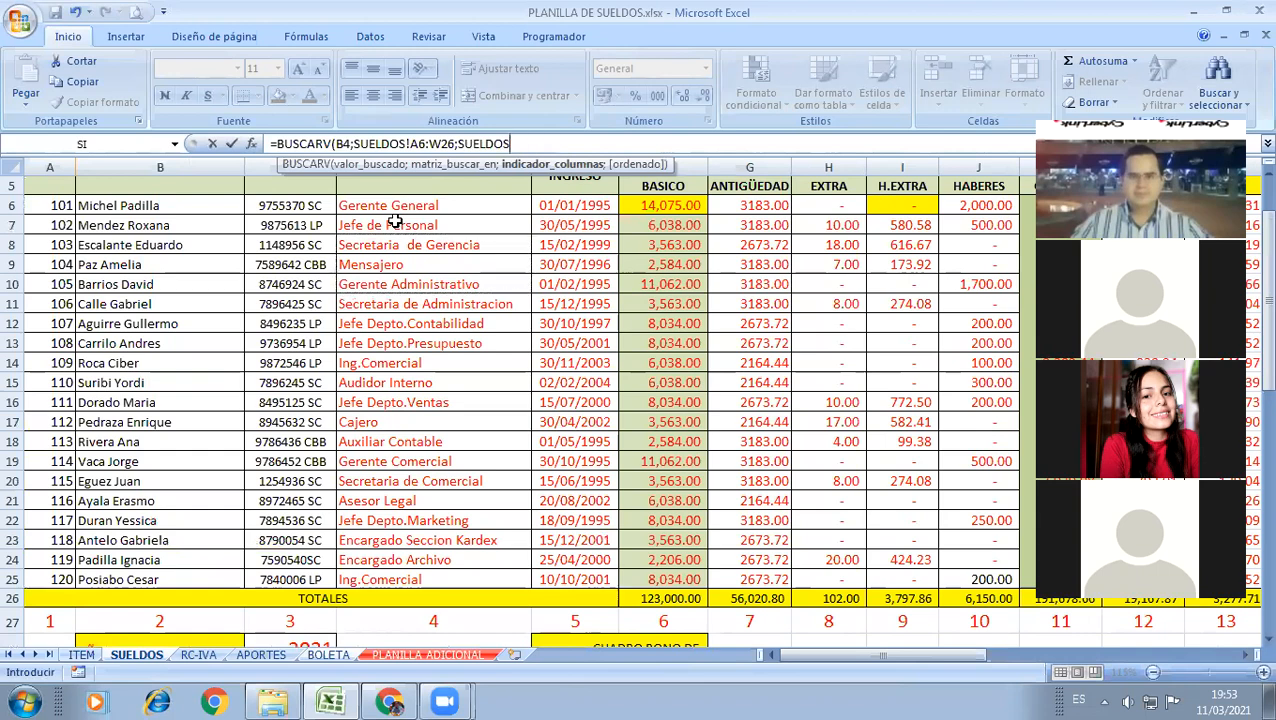
pyautogui.press('BackSpace')
pyautogui.press('BackSpace')
pyautogui.press('BackSpace')
pyautogui.press('BackSpace')
pyautogui.press('BackSpace')
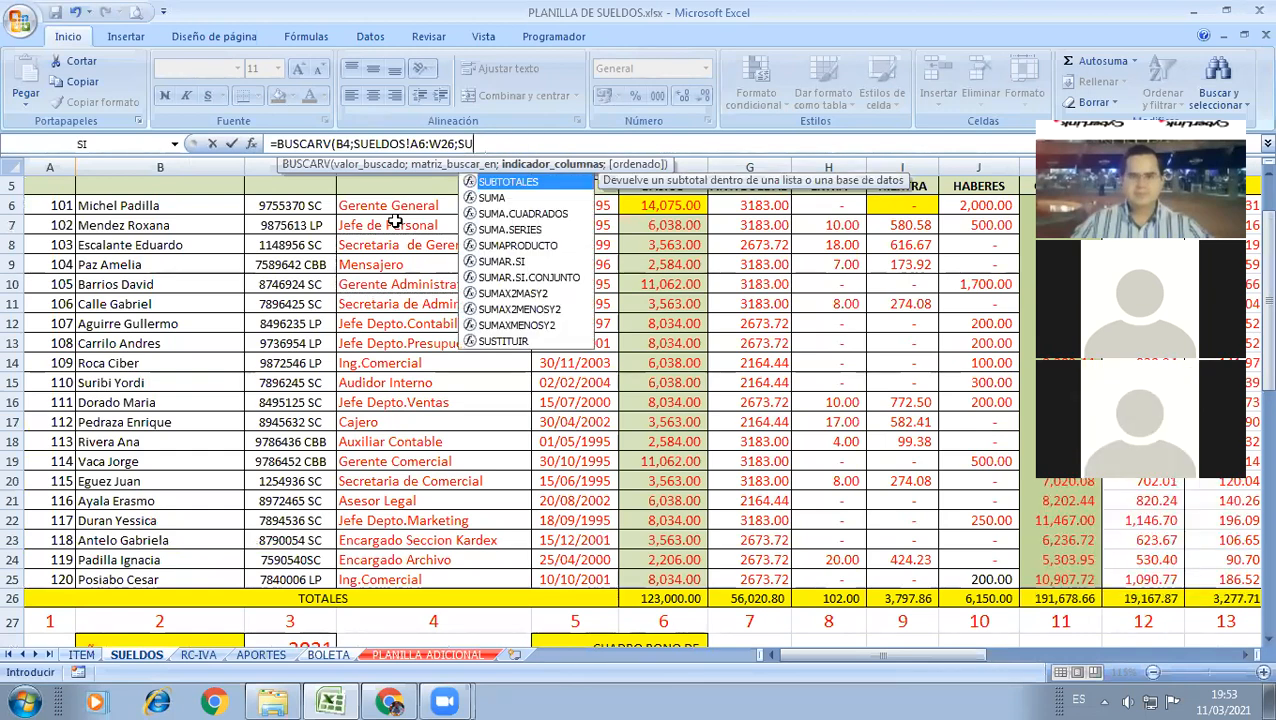
pyautogui.press('BackSpace')
pyautogui.press('BackSpace')
# Step: Set the CARGO lookup's column index to 4 and complete the formula
pyautogui.write('4')
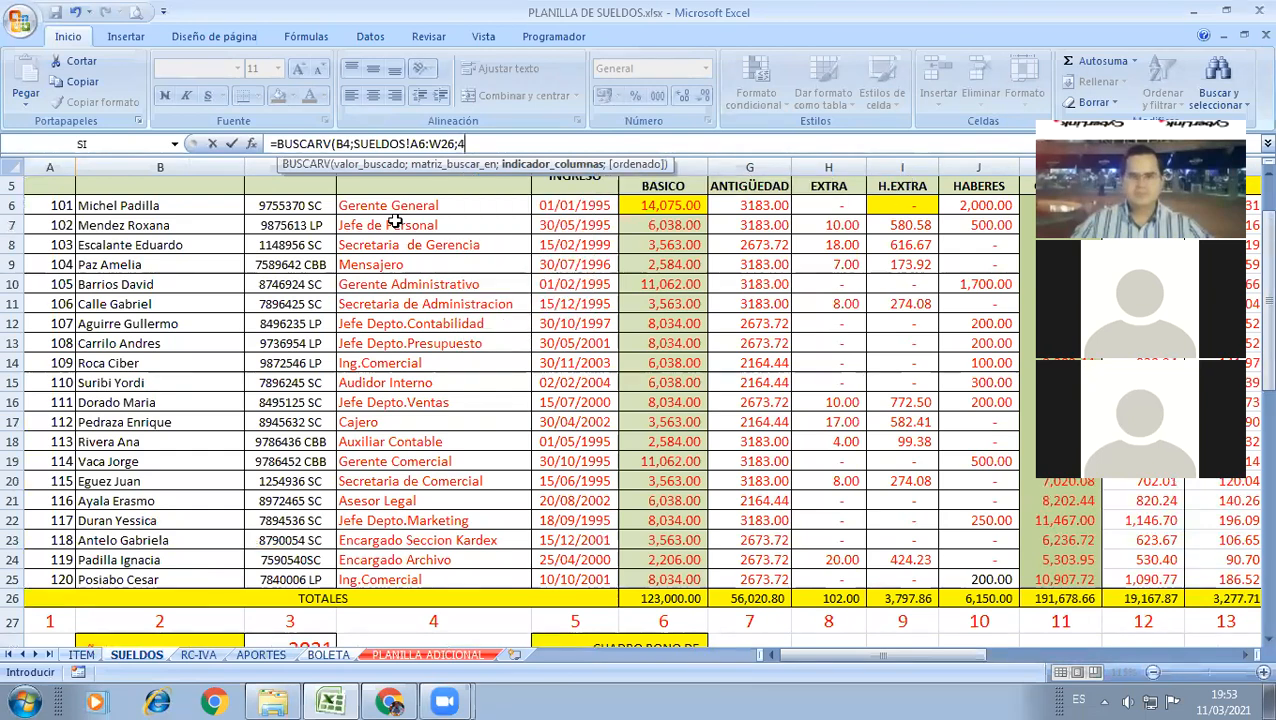
pyautogui.write(')')
pyautogui.press('Return')
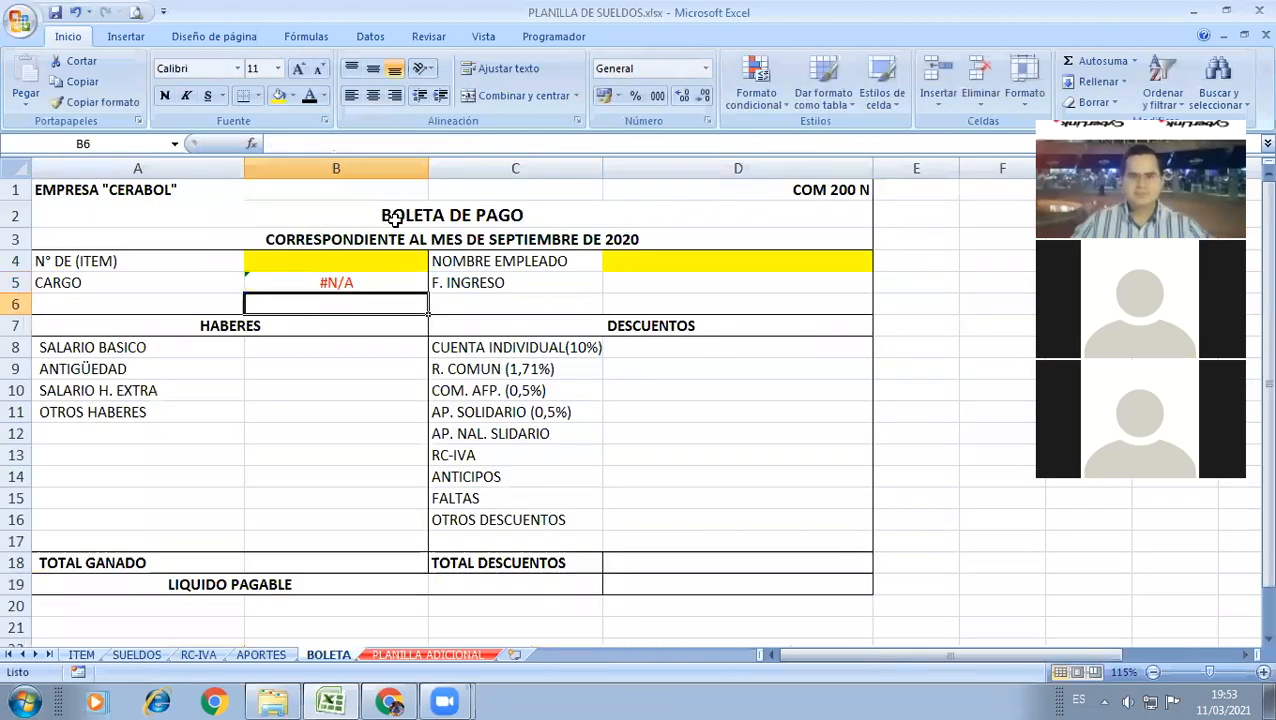
# Step: Enter item number 101 in B4 of the payslip
pyautogui.press('Up')
pyautogui.press('Up')
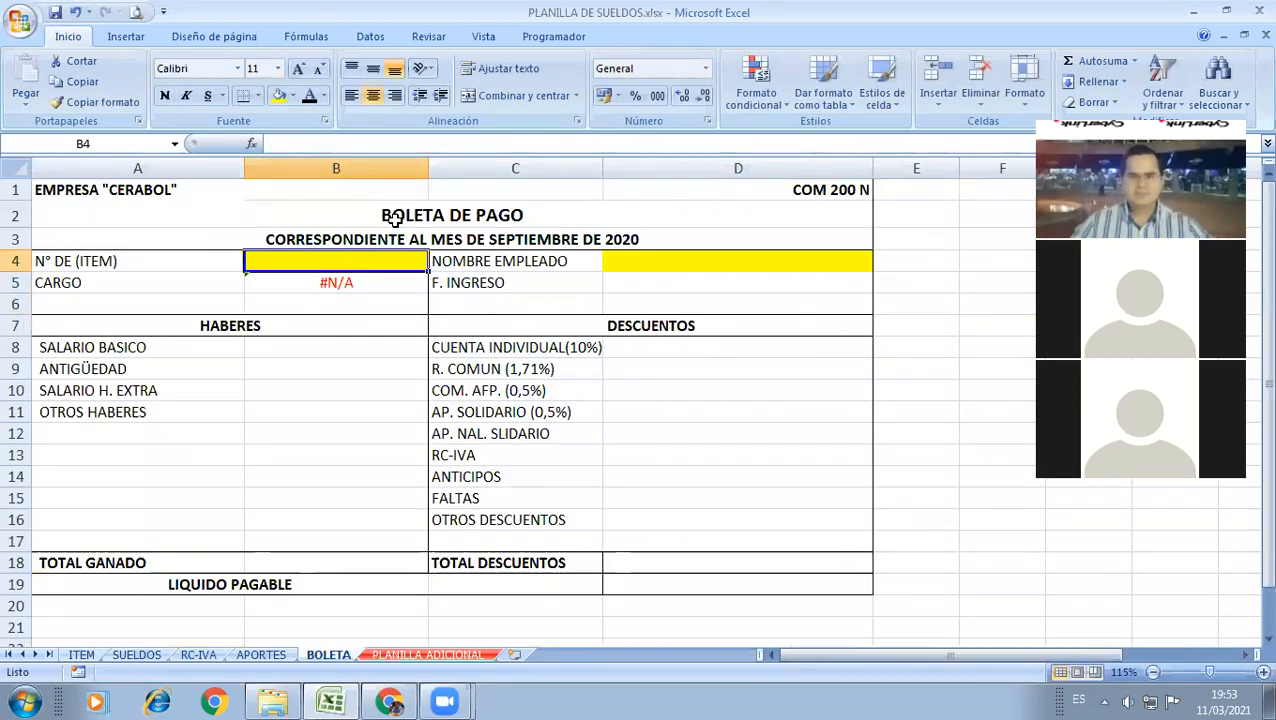
pyautogui.hotkey('ctrl', 'pageup')
pyautogui.hotkey('ctrl', 'pageup')
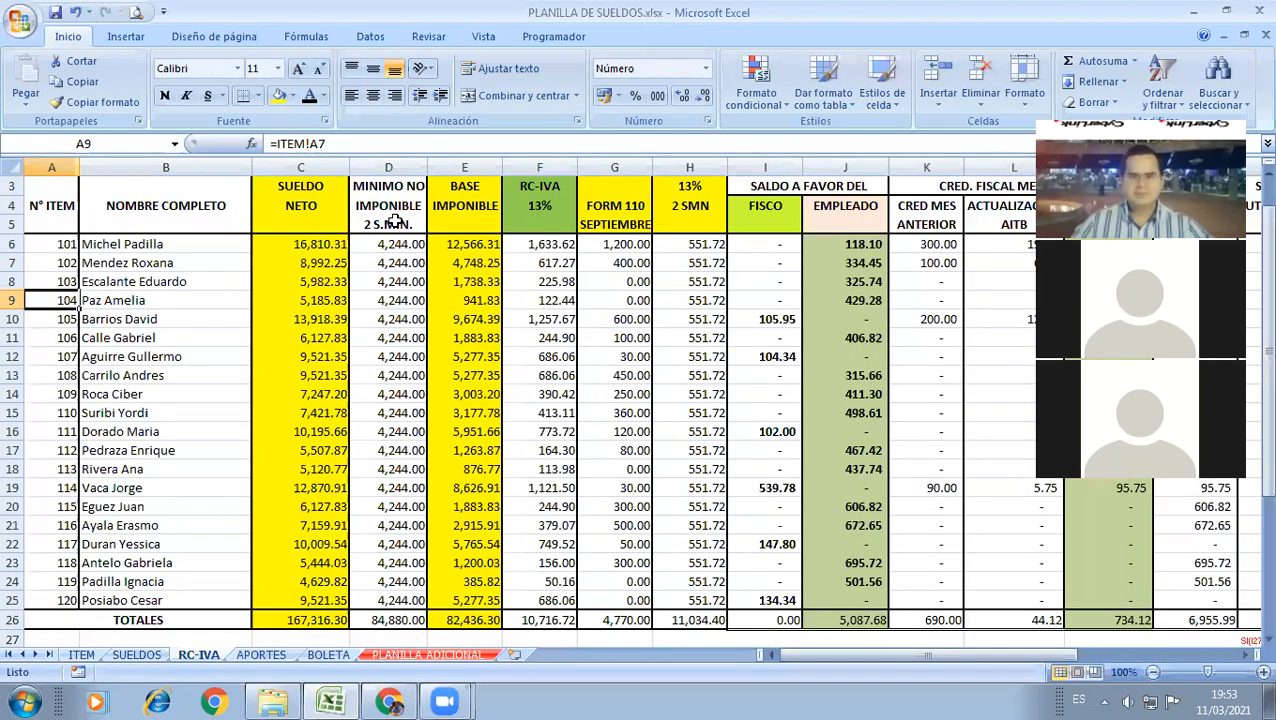
pyautogui.hotkey('ctrl', 'pagedown')
pyautogui.hotkey('ctrl', 'pagedown')
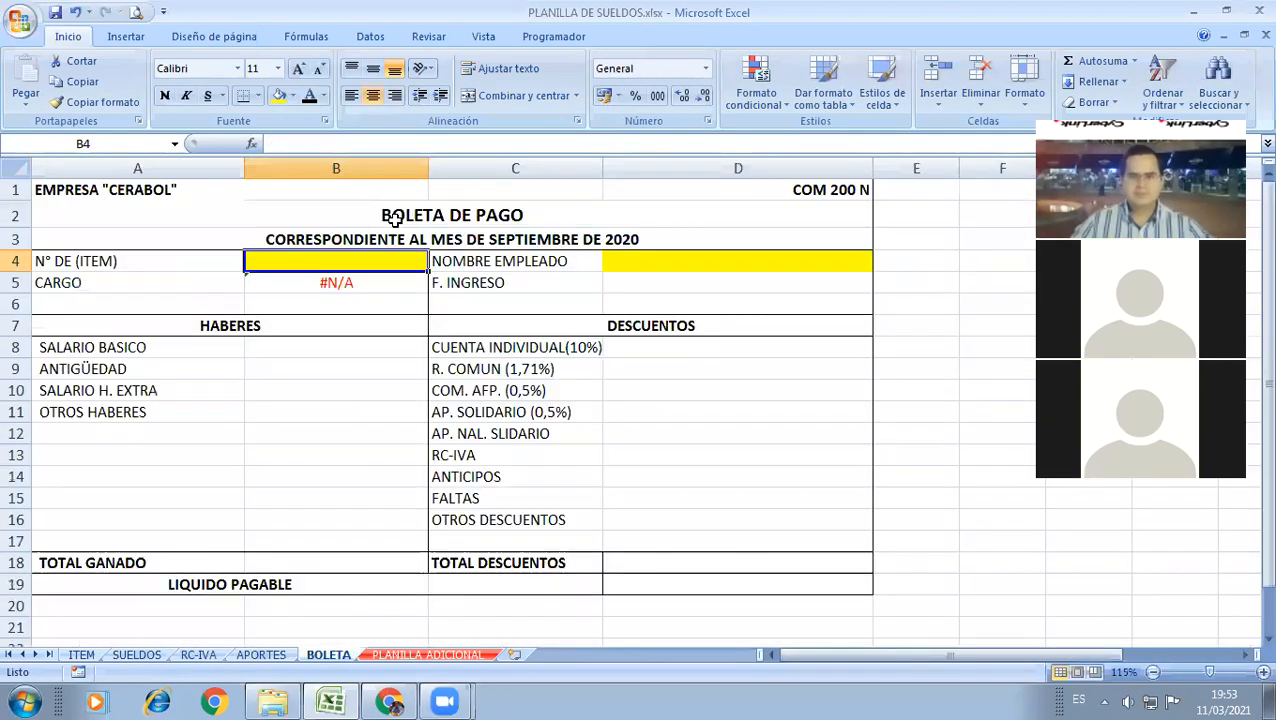
pyautogui.write('101')
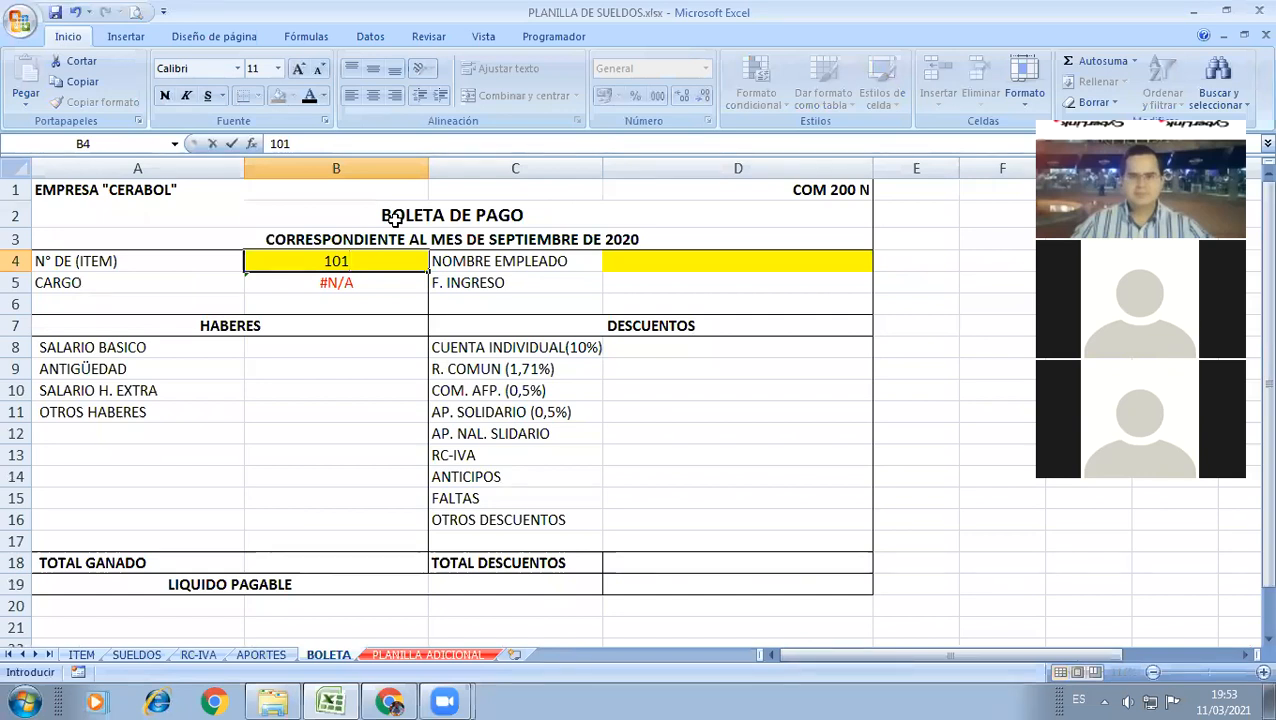
pyautogui.press('Return')
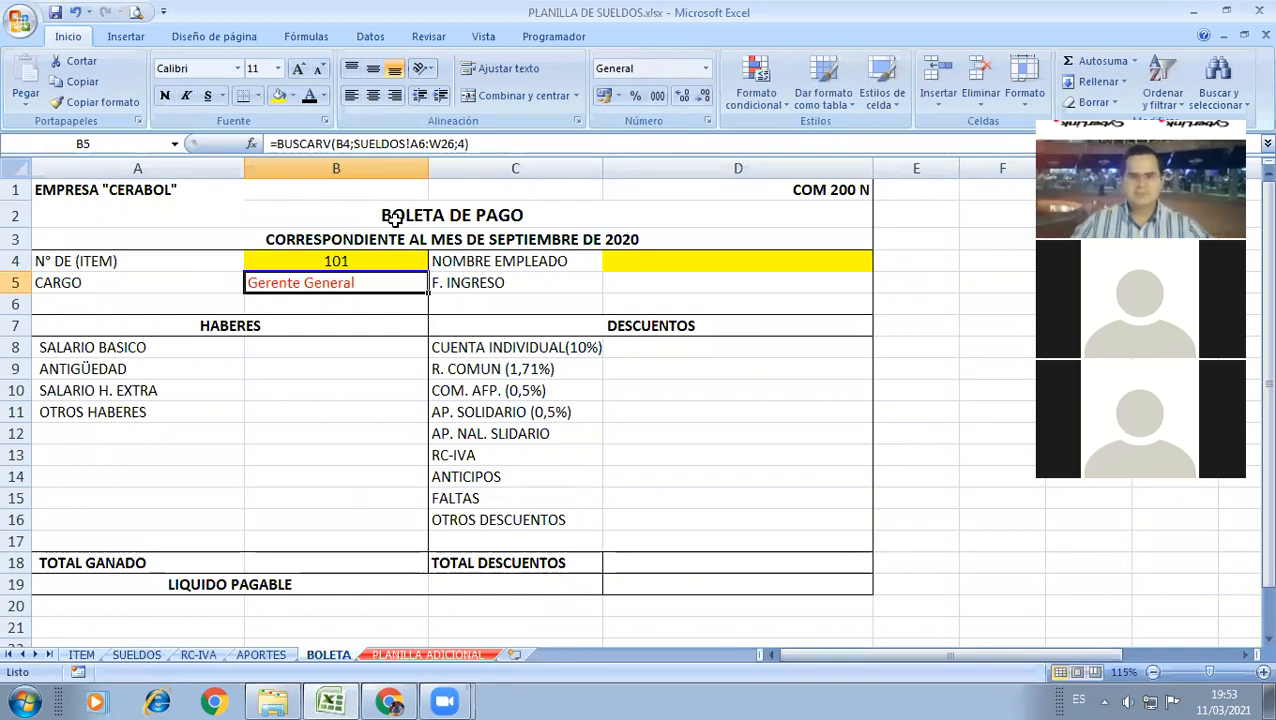
# Step: Start a BUSCARV formula for NOMBRE EMPLEADO in D4, using the item cell B4 as the lookup value
pyautogui.press('Up')
pyautogui.press('Right')
pyautogui.press('Right')
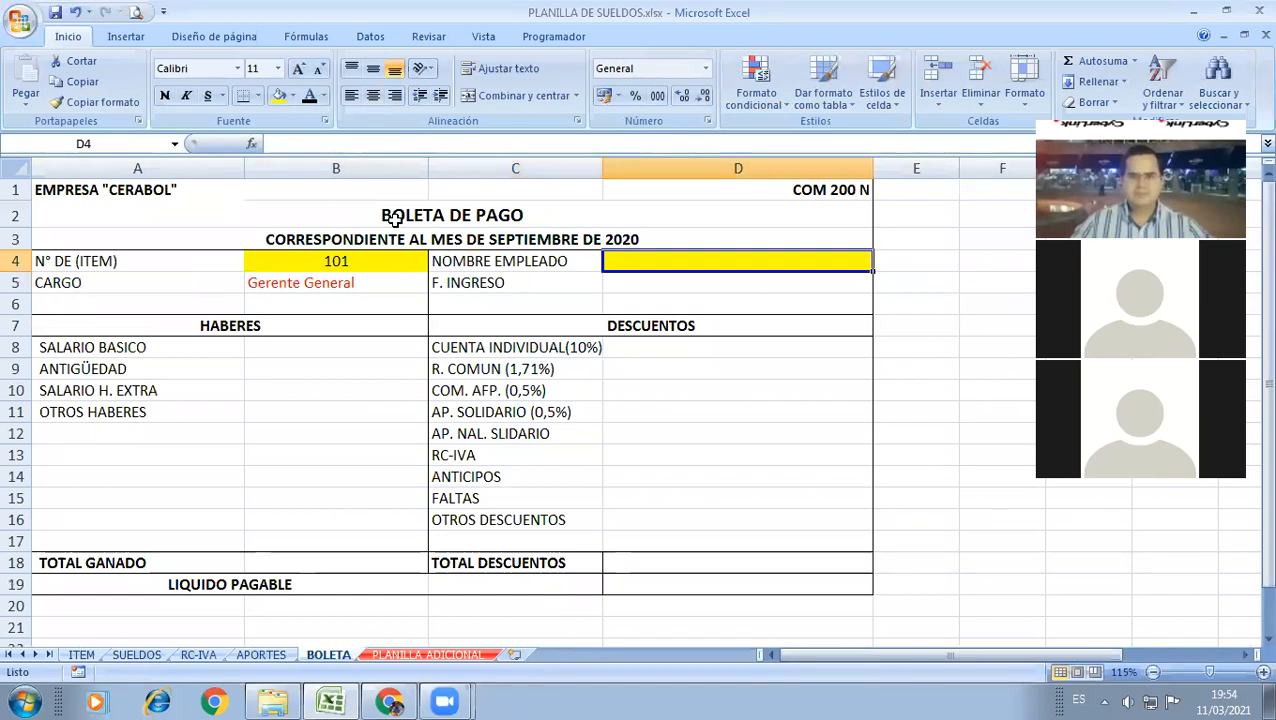
pyautogui.write('=')
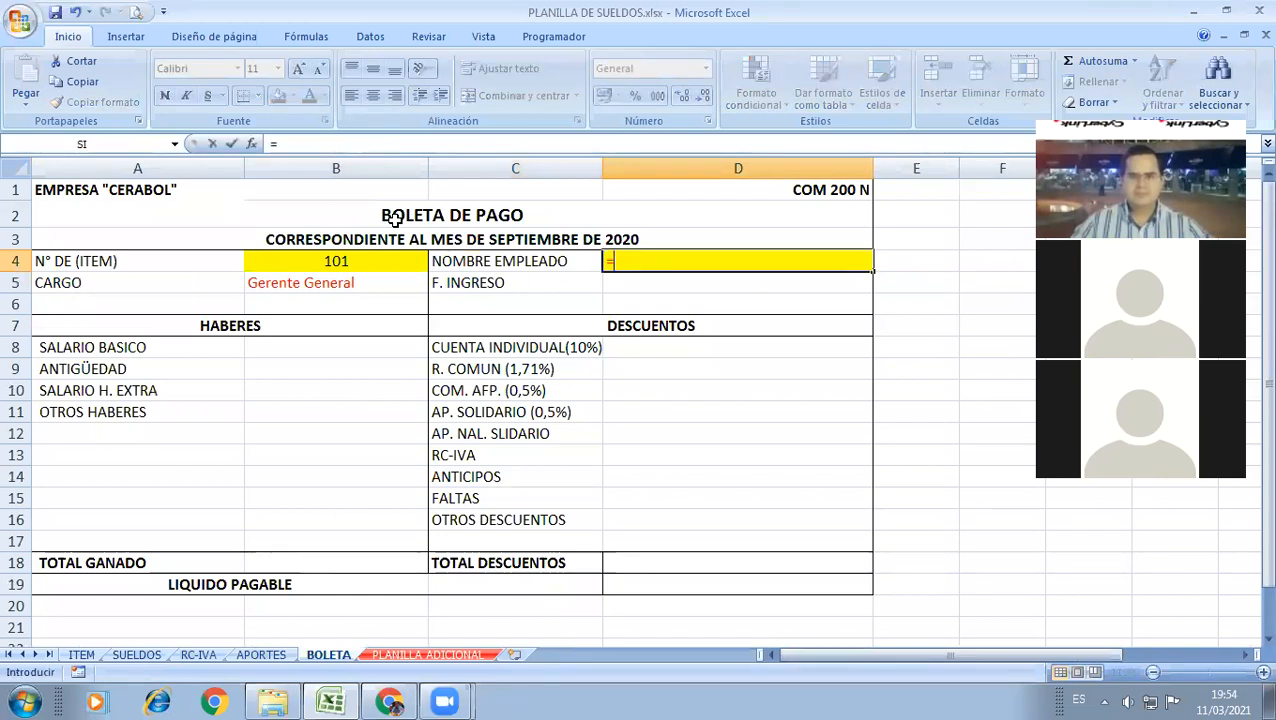
pyautogui.write('BUSCARV(')
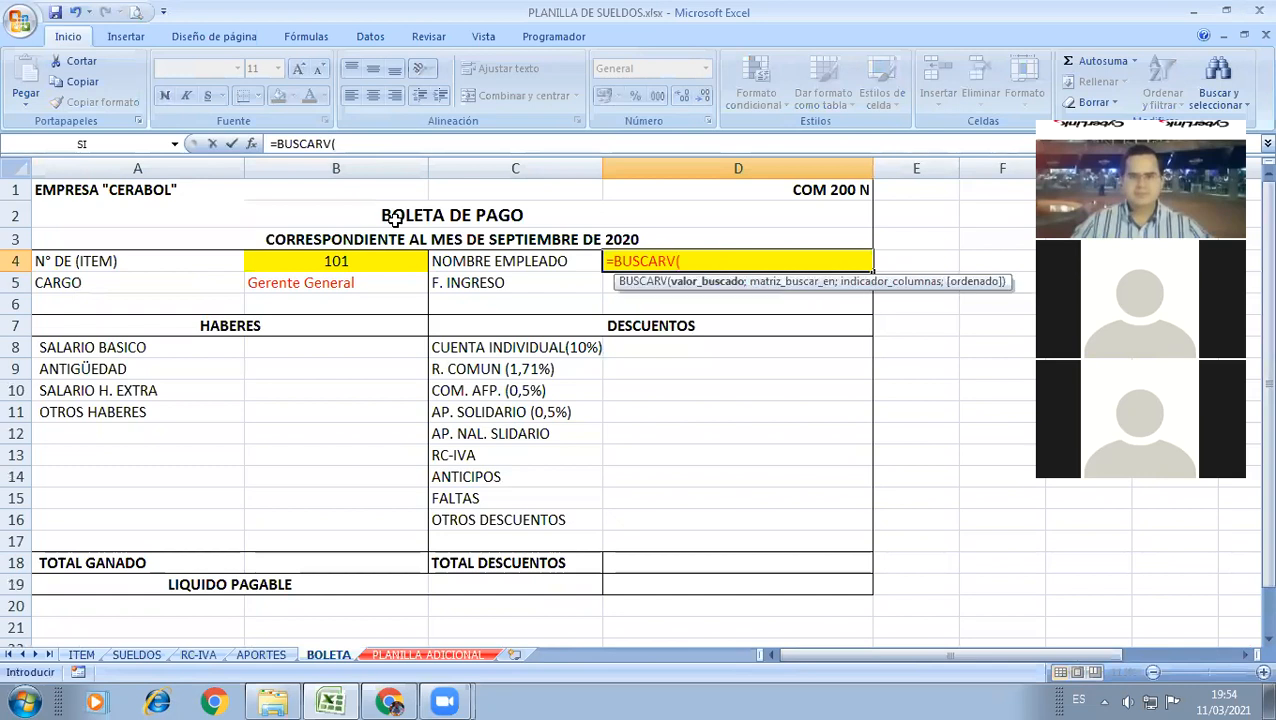
pyautogui.click(309, 261)
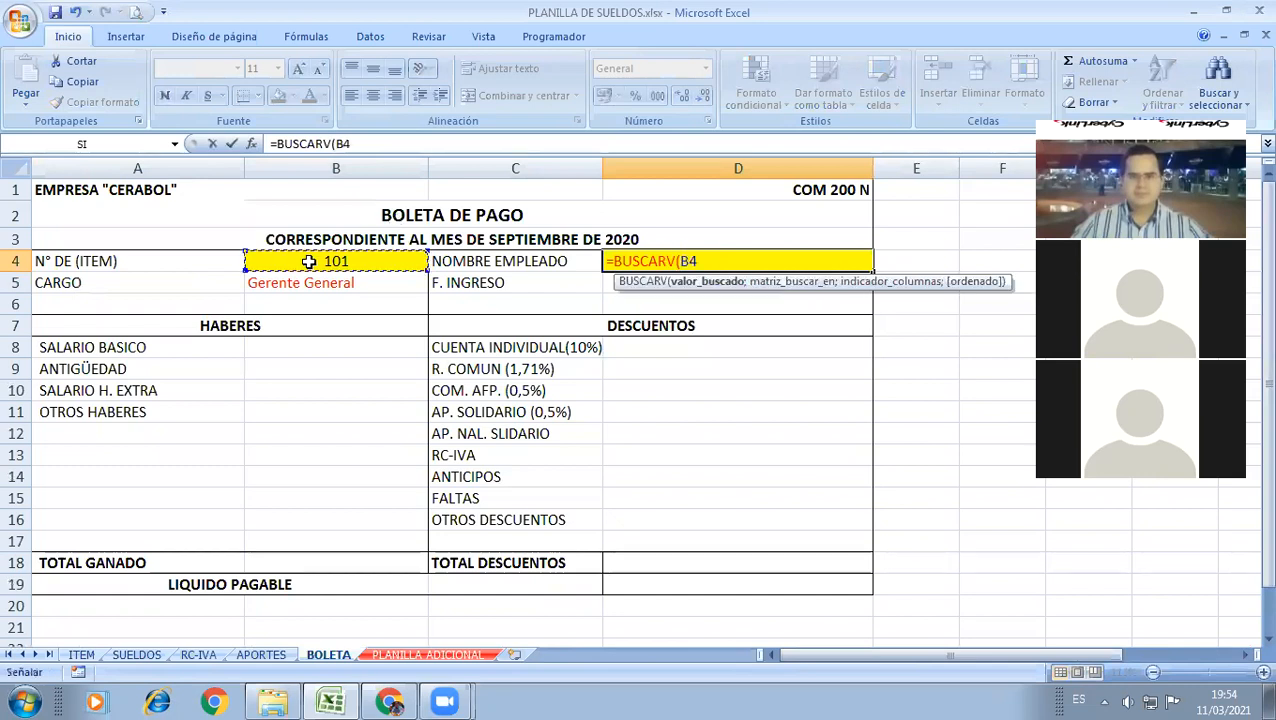
pyautogui.write(';')
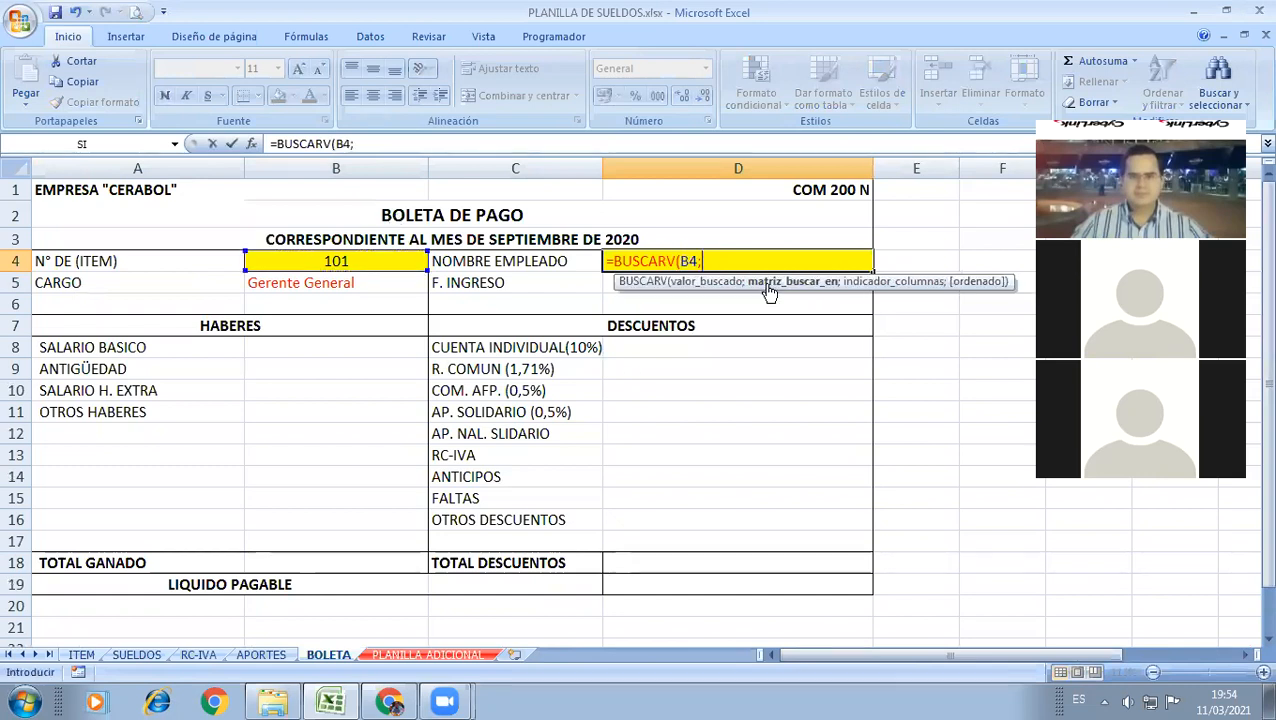
# Step: Set the NOMBRE EMPLEADO formula's lookup table to A6:X26 on the SUELDOS sheet
pyautogui.click(121, 658)
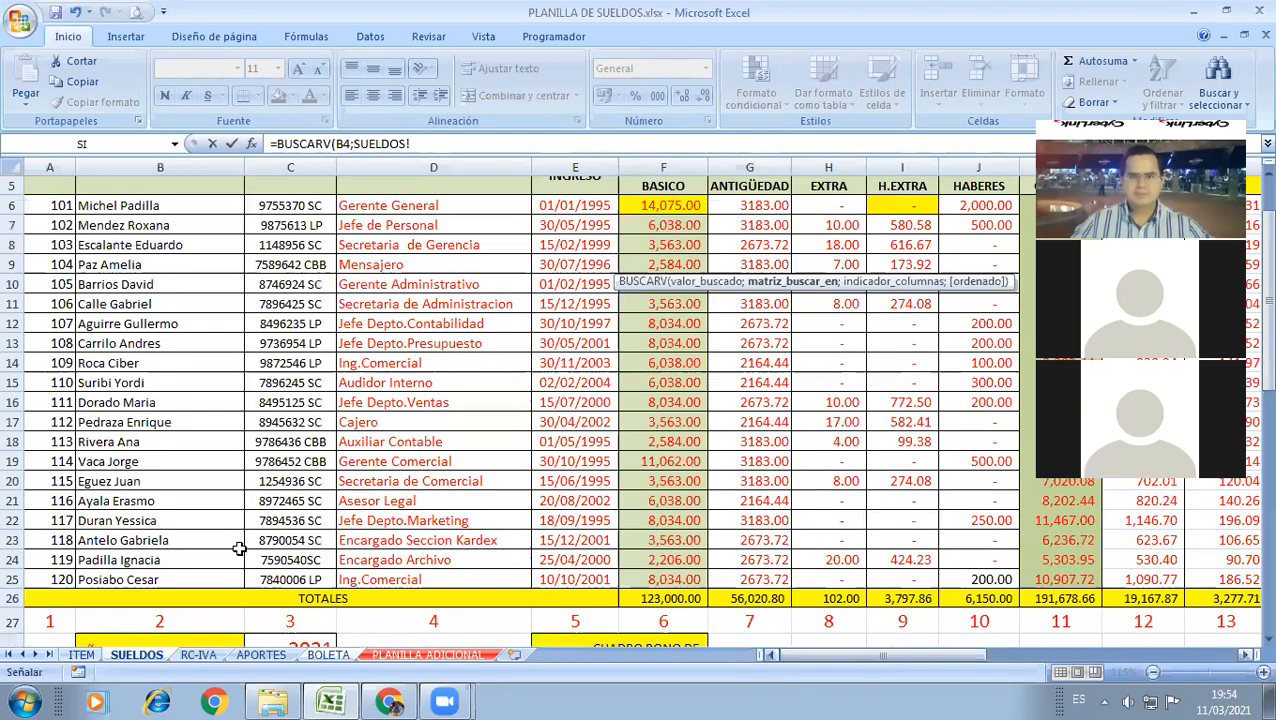
pyautogui.scroll(1, 100, 290)
pyautogui.moveTo(157, 390); pyautogui.dragTo(699, 509)
pyautogui.moveTo(773, 683); pyautogui.dragTo(774, 682)
pyautogui.click(788, 654)
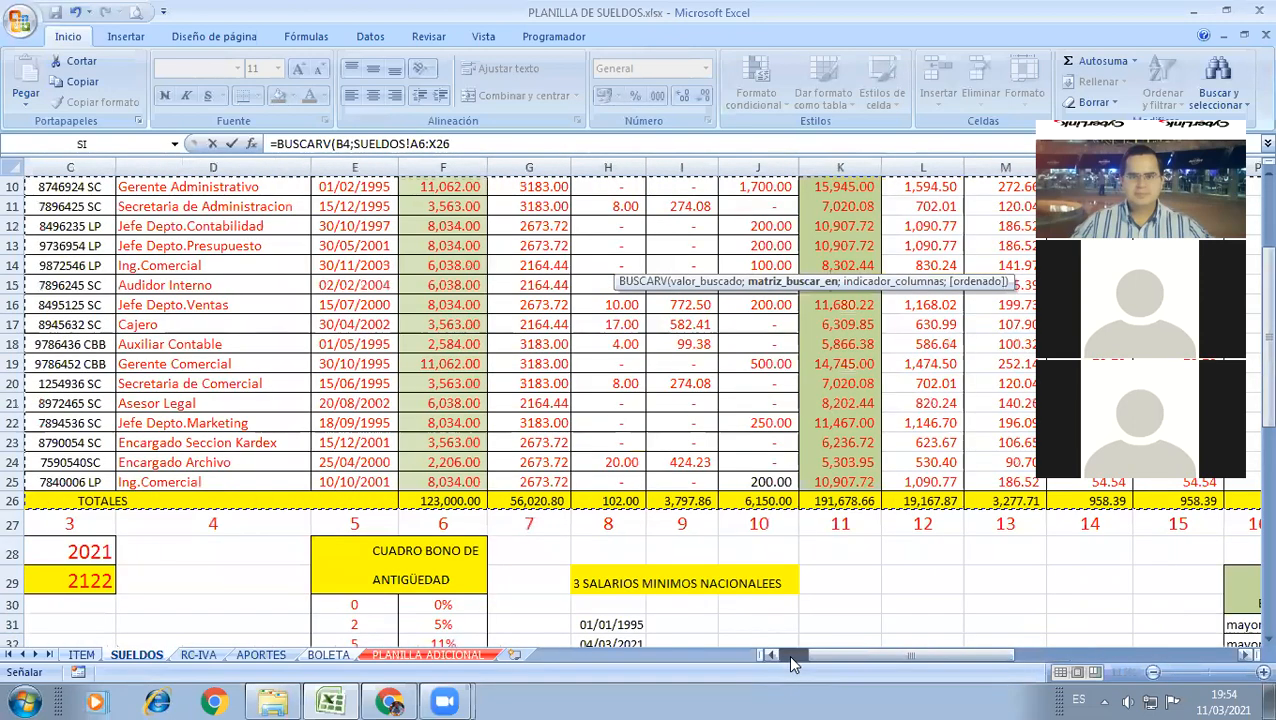
pyautogui.scroll(3, 322, 486)
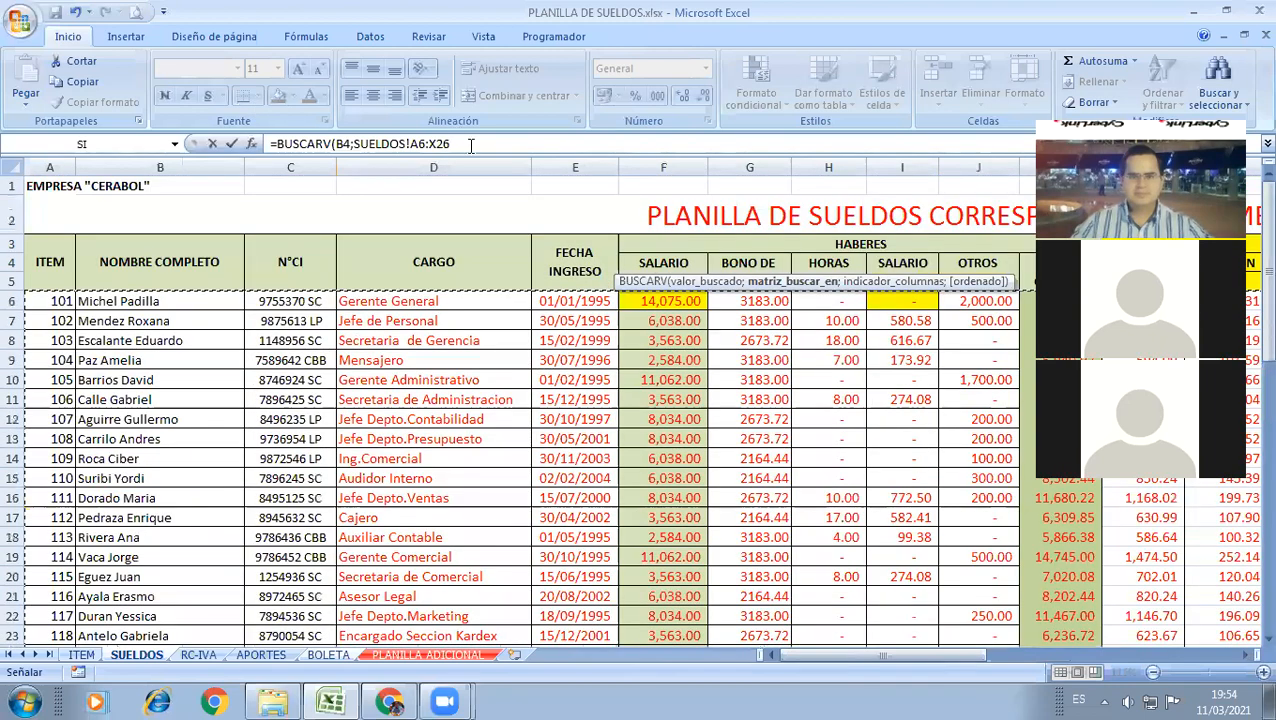
# Step: Set the NOMBRE EMPLEADO lookup's column index to 2 and complete the formula
pyautogui.click(470, 144)
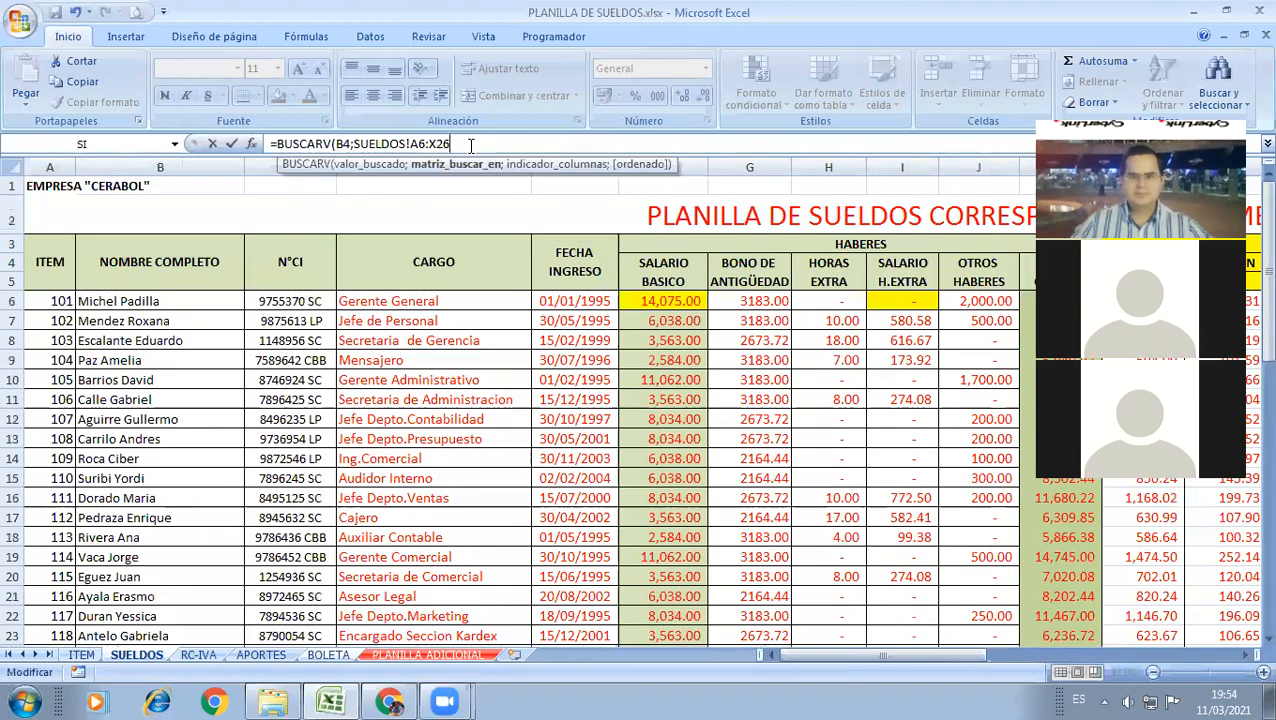
pyautogui.write(';')
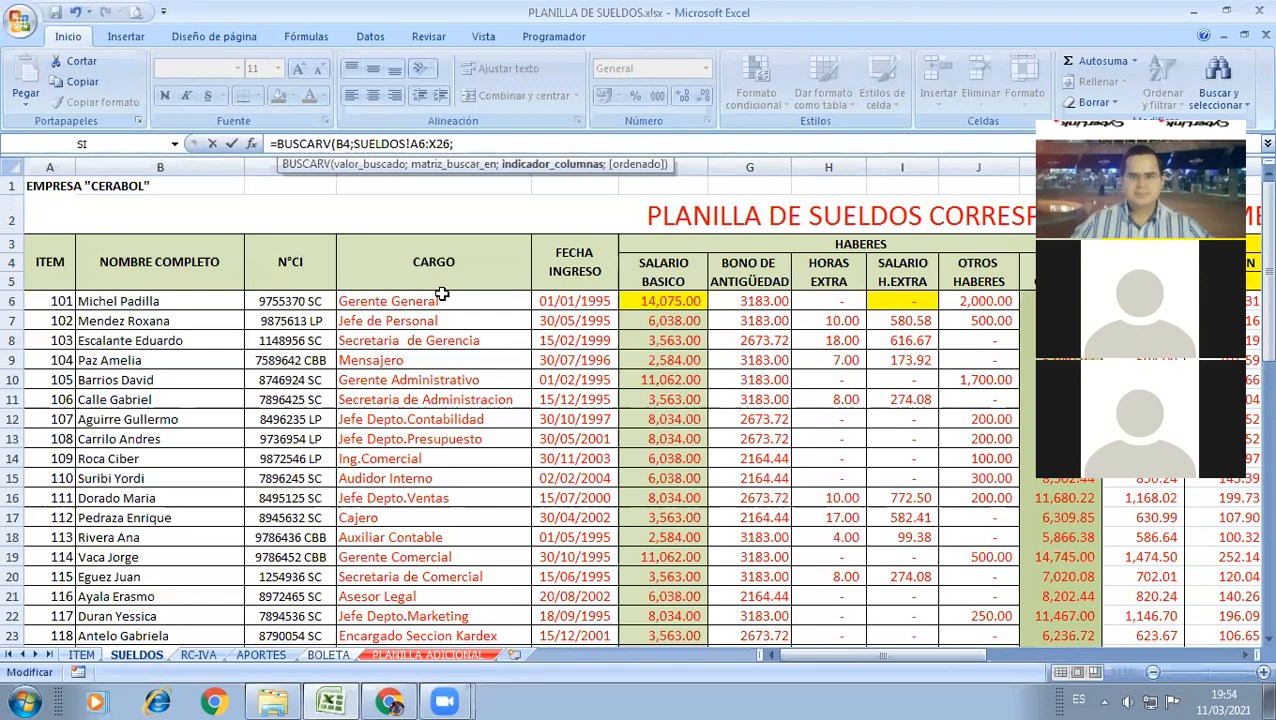
pyautogui.scroll(-1, 1250, 652)
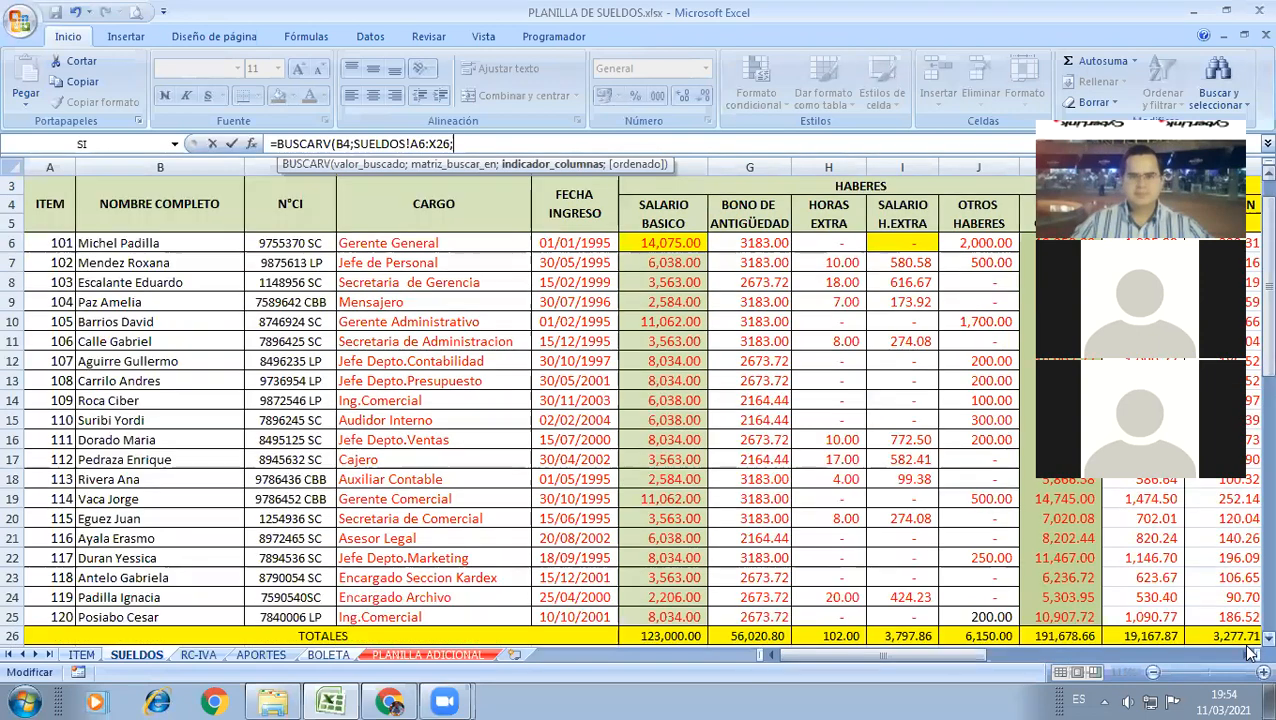
pyautogui.scroll(-2, 1250, 652)
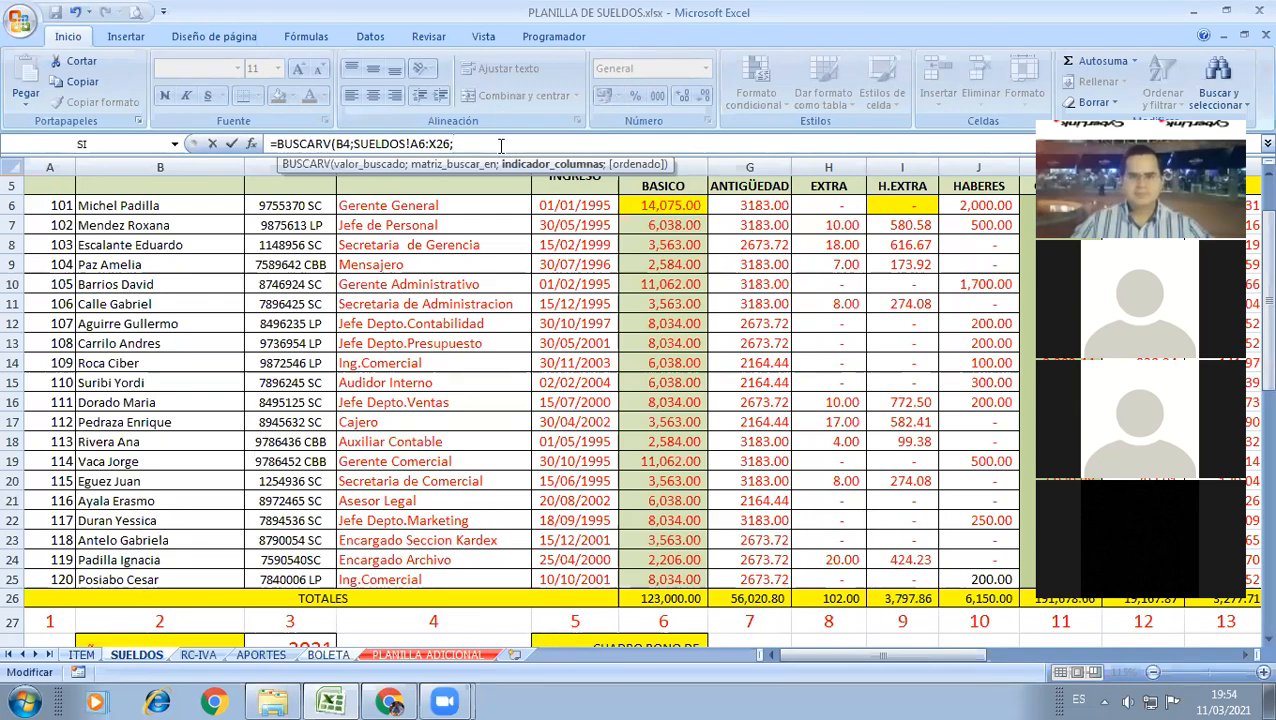
pyautogui.write('2)')
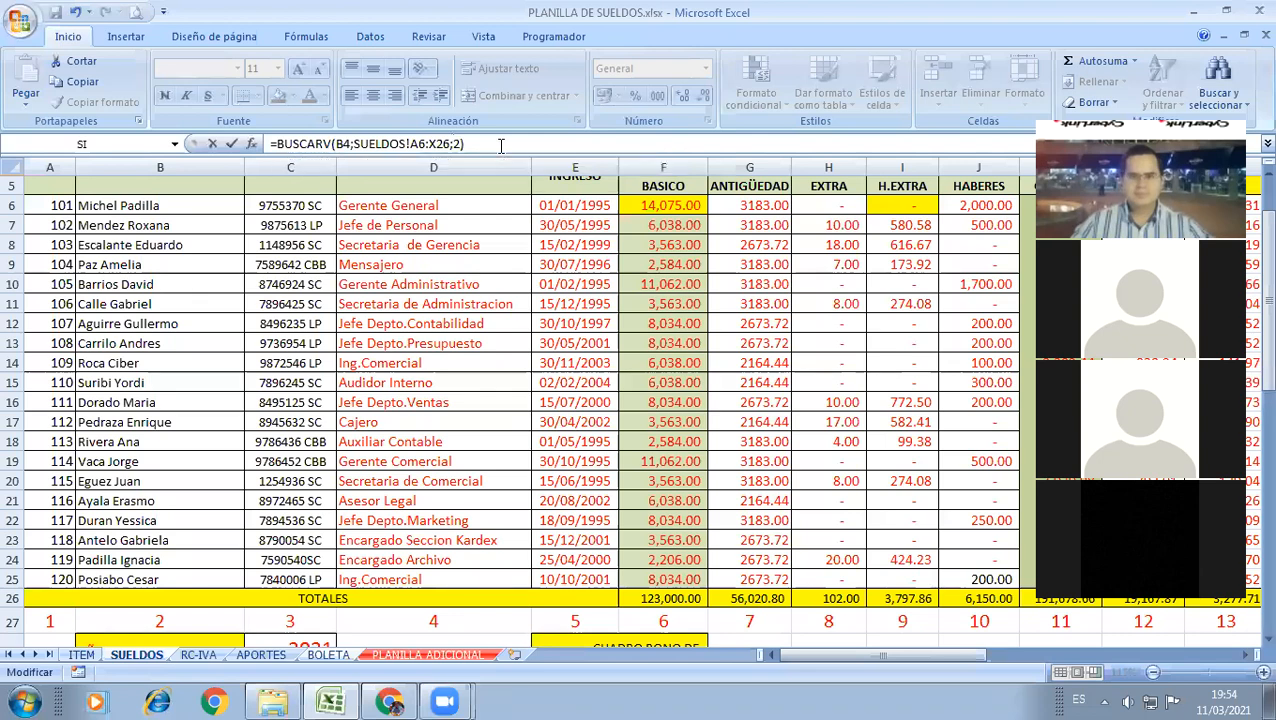
pyautogui.press('Return')
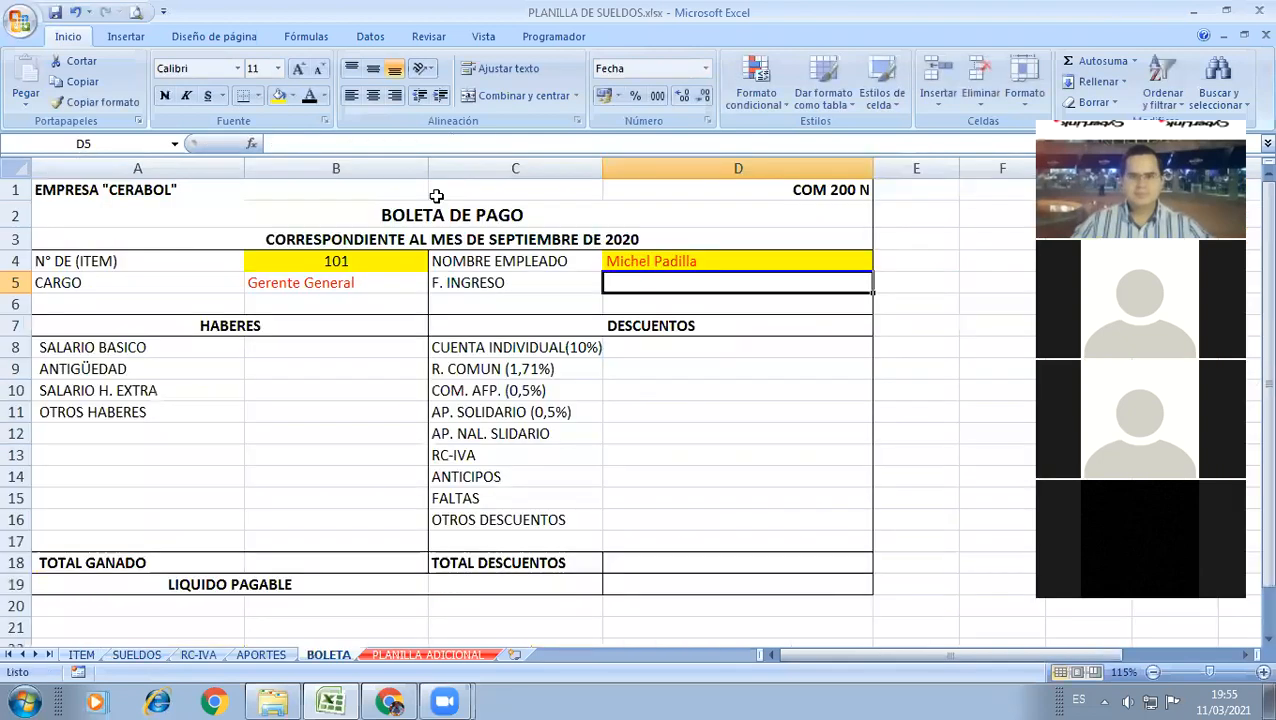
# Step: Test the payslip lookups by entering item number 102 in B4
pyautogui.click(365, 259)
pyautogui.write('102')
pyautogui.press('Return')
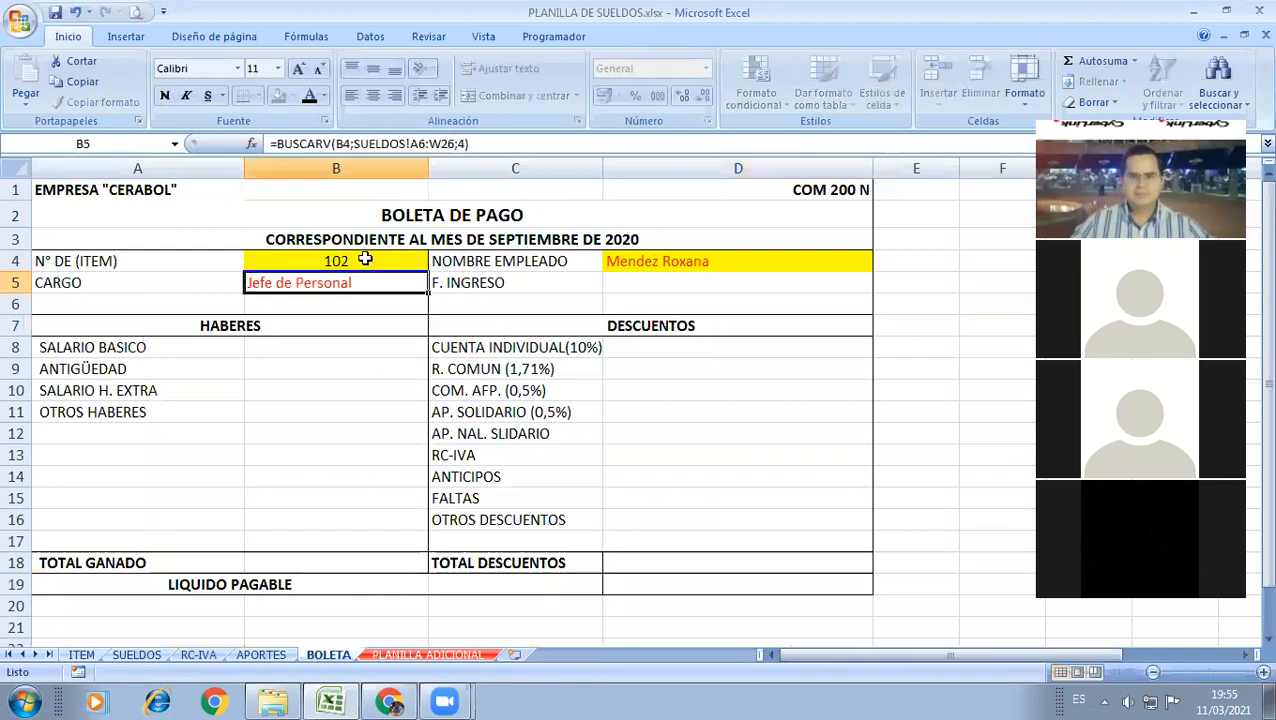
pyautogui.click(365, 259)
pyautogui.press('Right')
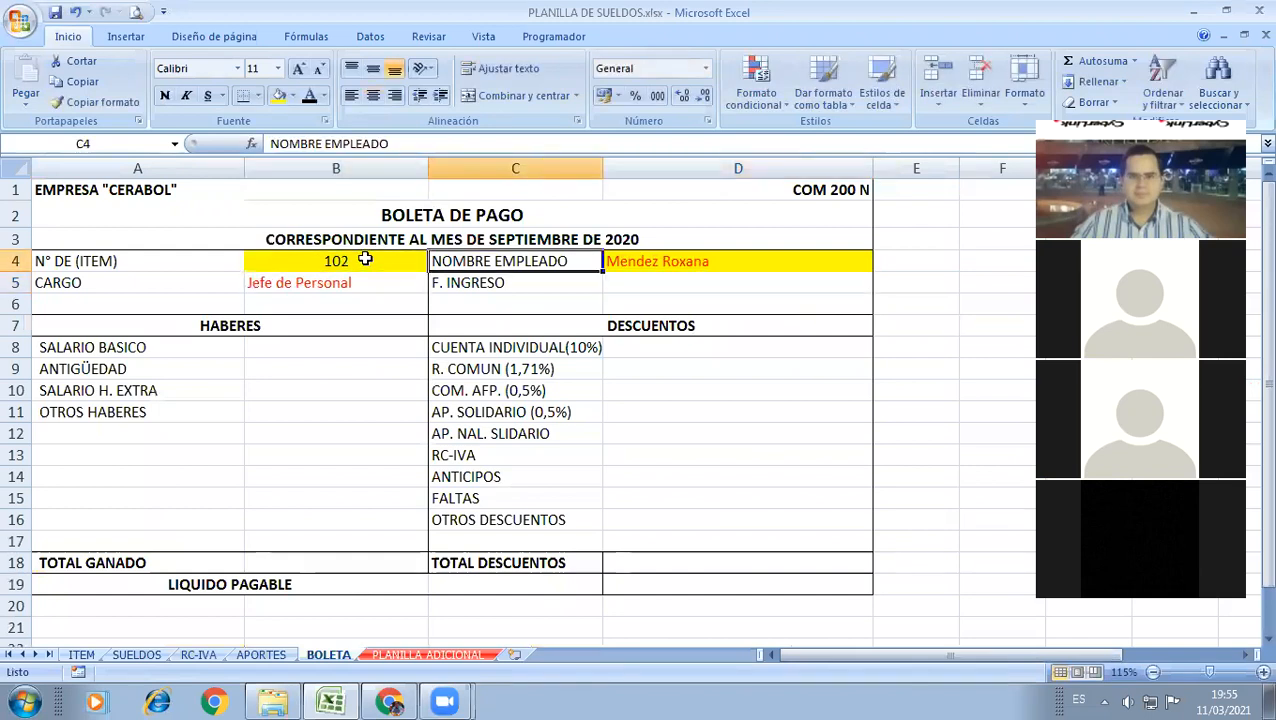
# Step: Enter item number 103 in B4 of the payslip
pyautogui.click(365, 259)
pyautogui.write('103')
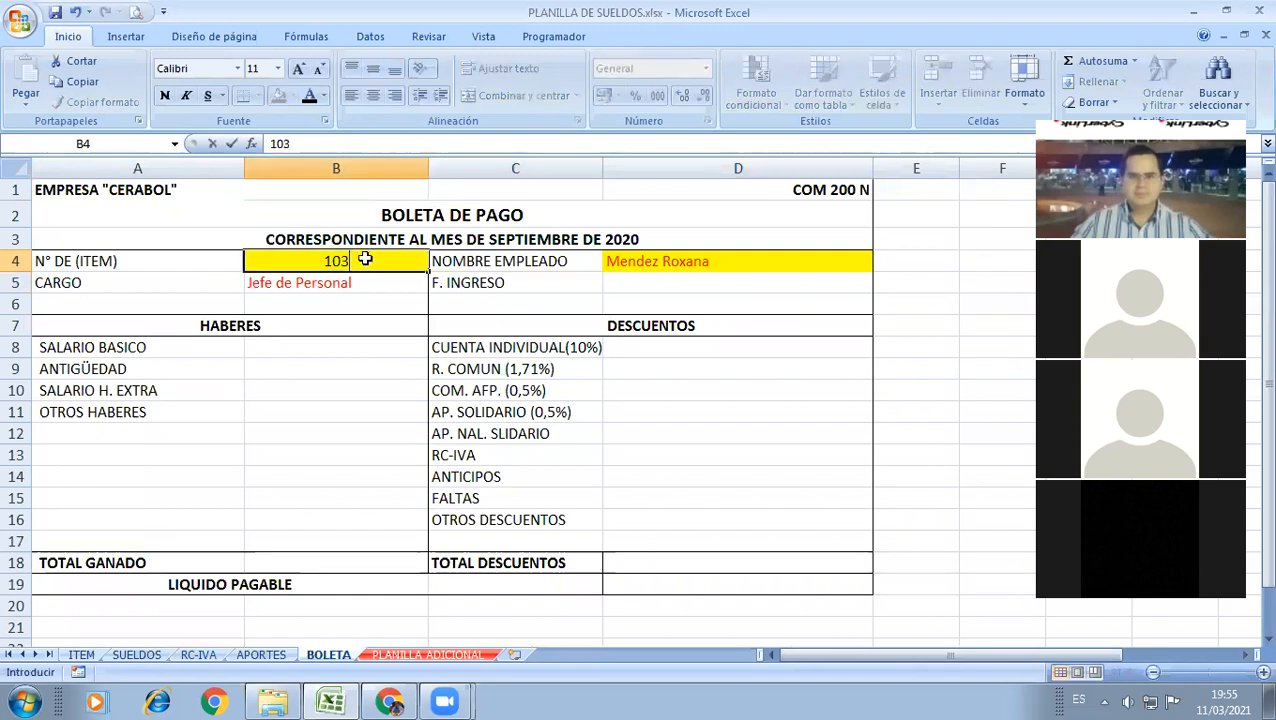
pyautogui.press('Return')
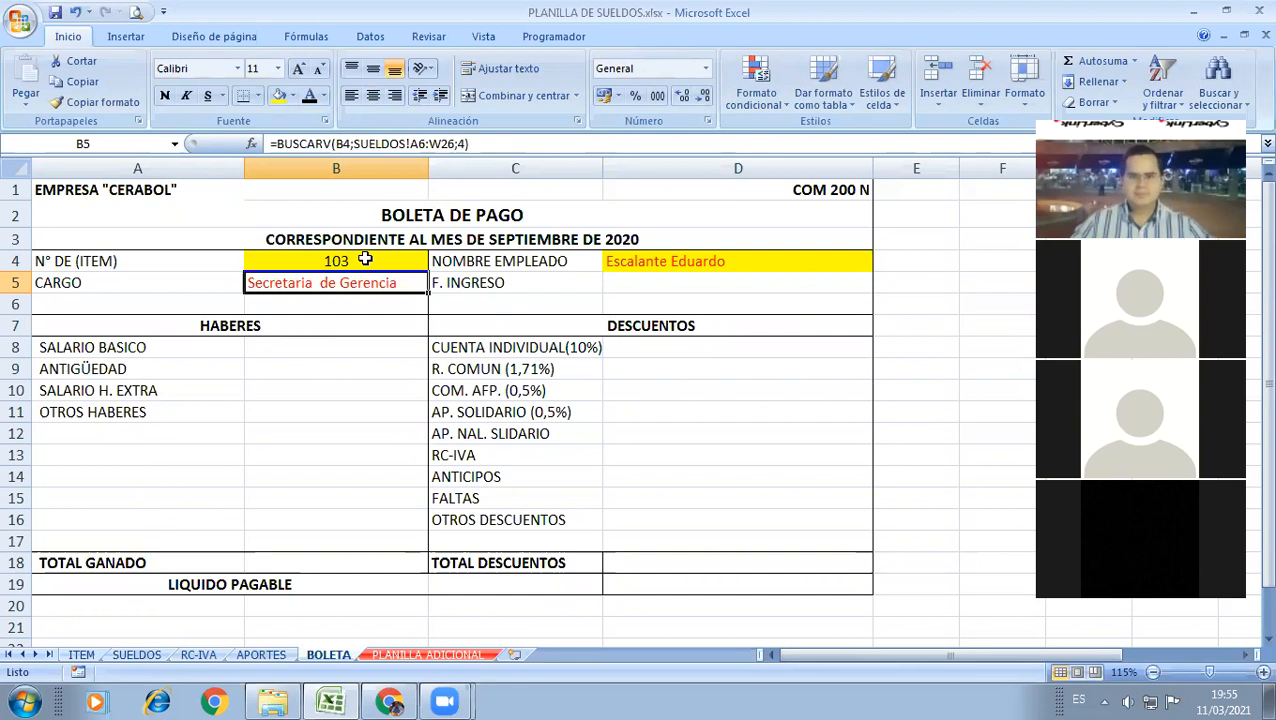
# Step: Look over the payslip's empty cells for F. INGRESO, the DESCUENTOS and the HABERES, down to SALARIO BASICO
pyautogui.press('Right')
pyautogui.press('Right')
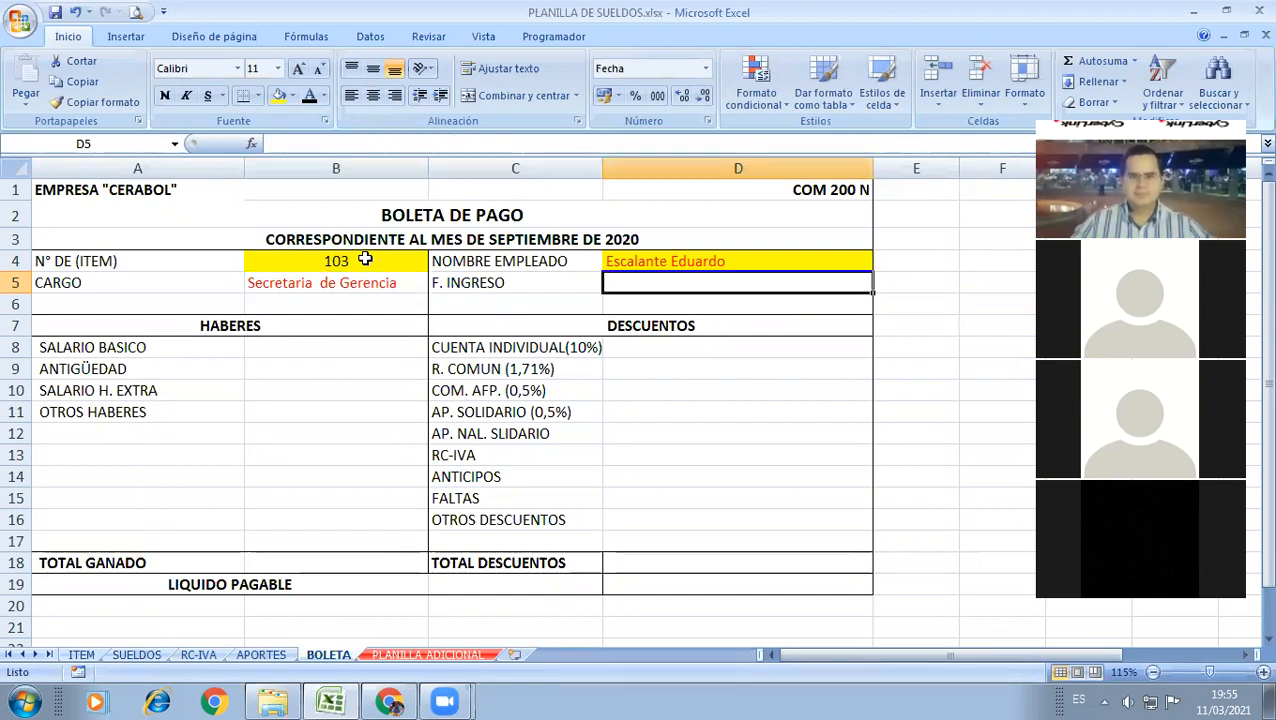
pyautogui.press('Down')
pyautogui.press('Down')
pyautogui.press('Down')
pyautogui.press('Down')
pyautogui.press('Down')
pyautogui.press('Down')
pyautogui.press('Down')
pyautogui.press('Down')
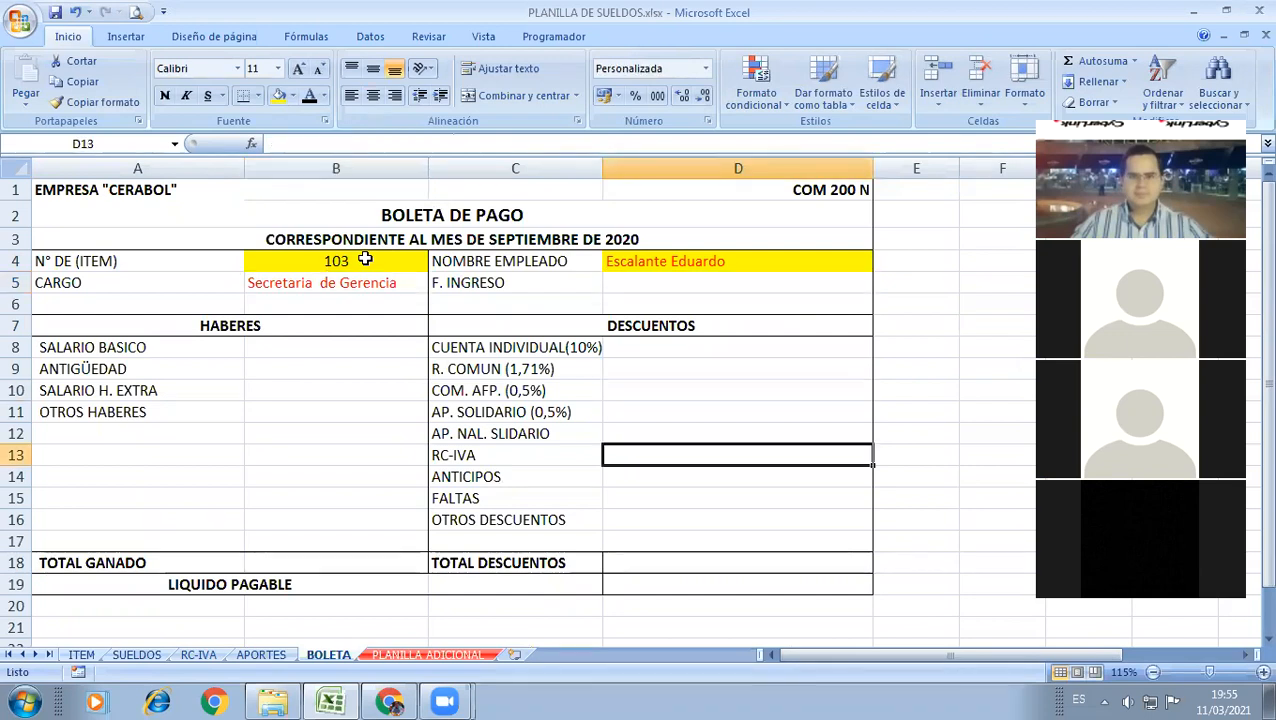
pyautogui.press('Left')
pyautogui.press('Left')
pyautogui.press('Up')
pyautogui.press('Up')
pyautogui.press('Up')
pyautogui.press('Up')
pyautogui.press('Up')
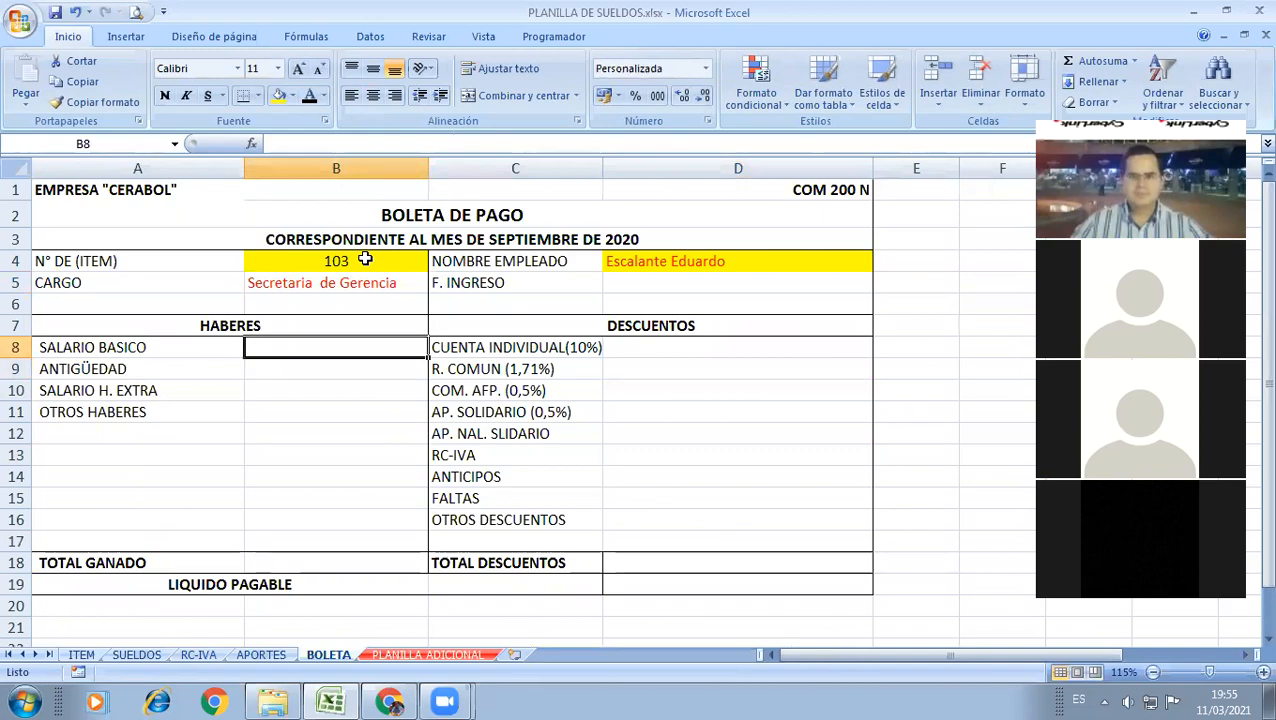
# Step: Check the SALARIO BASICO column on the SUELDOS sheet and its column number in row 27
pyautogui.hotkey('ctrl', 'pageup')
pyautogui.hotkey('ctrl', 'pageup')
pyautogui.hotkey('ctrl', 'pageup')
pyautogui.press('Home')
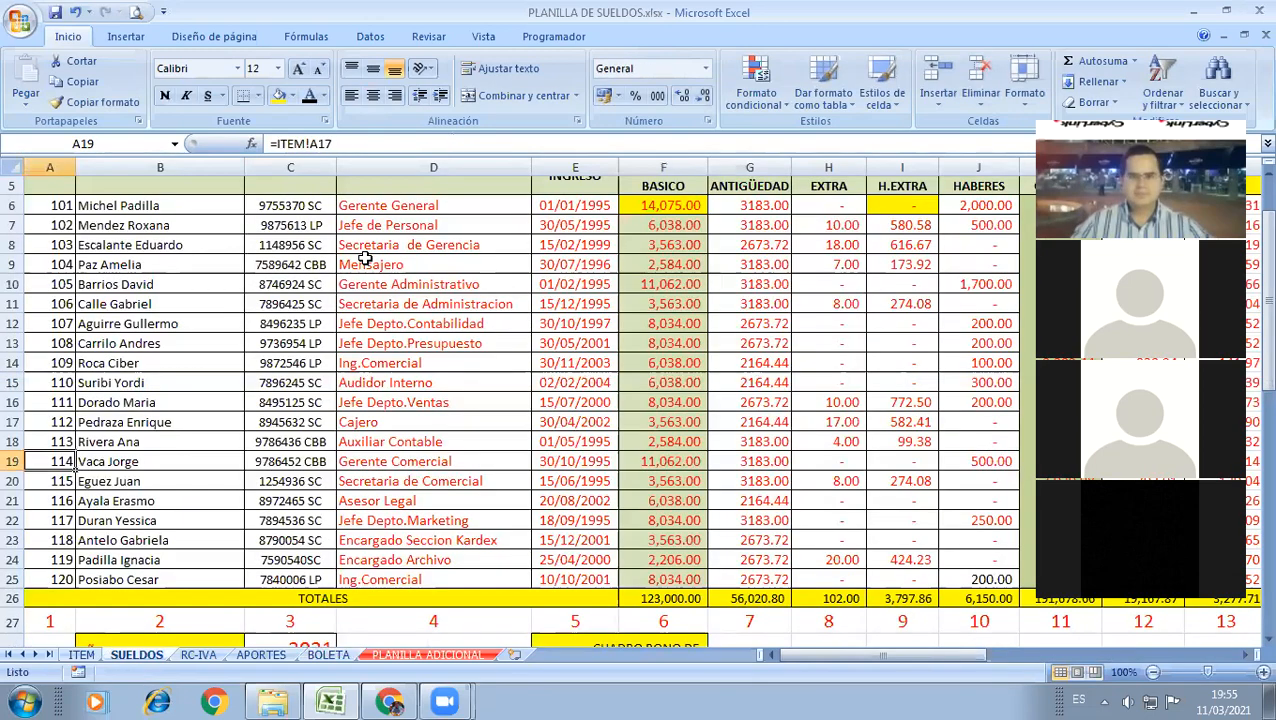
pyautogui.hotkey('ctrl', 'Up')
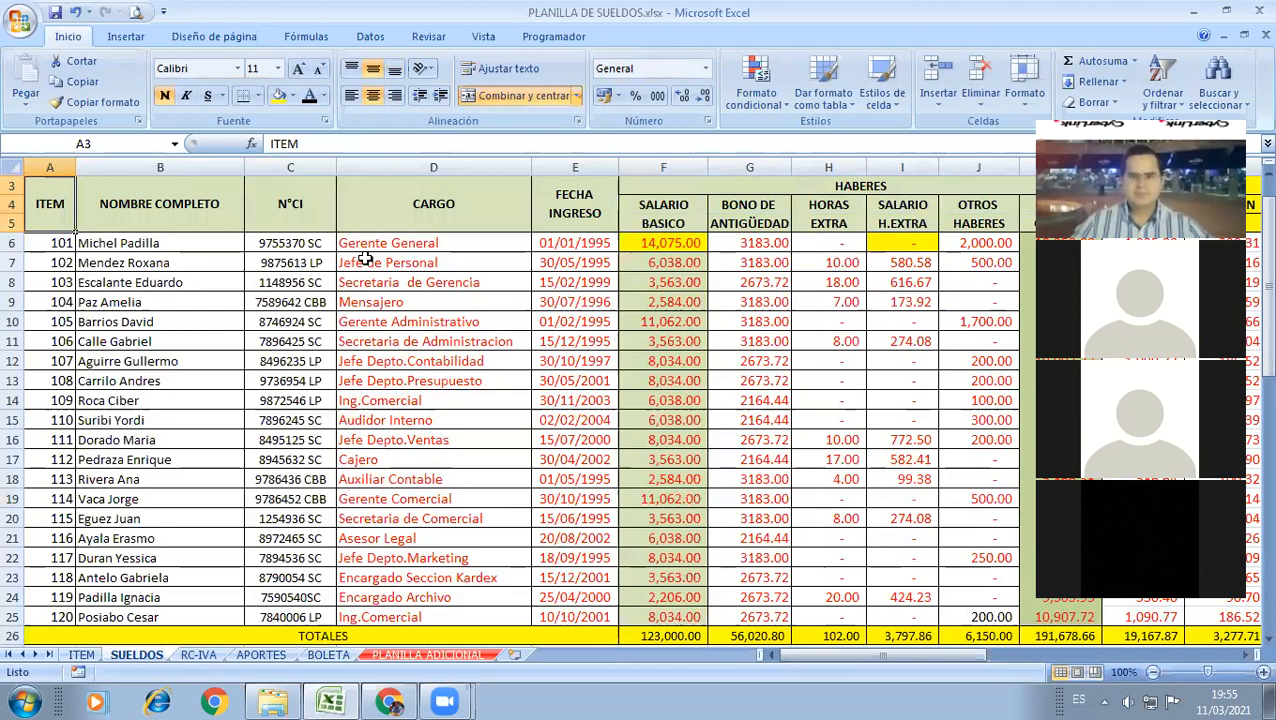
pyautogui.press('Right')
pyautogui.press('Right')
pyautogui.press('Right')
pyautogui.press('Right')
pyautogui.press('Down')
pyautogui.press('Right')
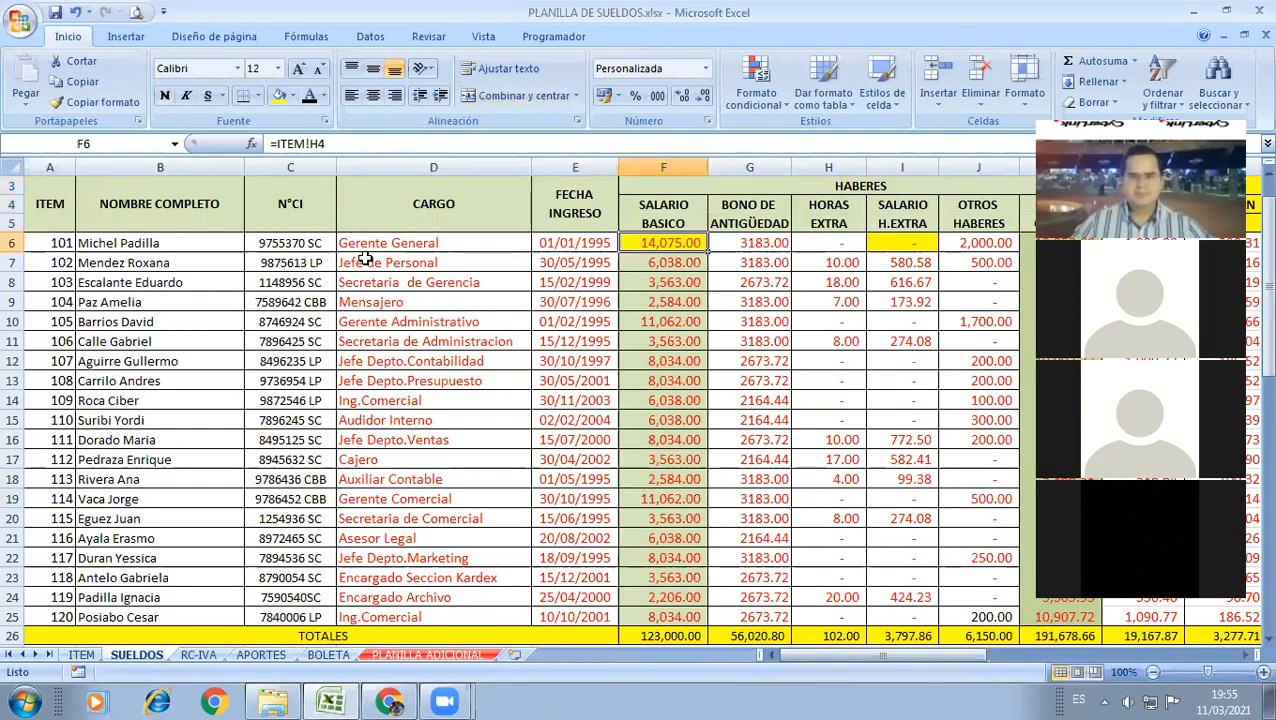
pyautogui.press('Down')
pyautogui.press('Down')
pyautogui.press('Down')
pyautogui.press('Down')
pyautogui.press('Down')
pyautogui.press('Down')
pyautogui.press('Down')
pyautogui.press('Down')
pyautogui.press('Down')
pyautogui.press('Down')
pyautogui.press('Down')
pyautogui.press('Down')
pyautogui.press('Down')
pyautogui.press('Down')
pyautogui.press('Down')
pyautogui.press('Down')
pyautogui.press('Down')
pyautogui.press('Down')
pyautogui.press('Down')
pyautogui.press('Down')
pyautogui.press('Up')
pyautogui.press('Up')
pyautogui.press('Up')
pyautogui.press('Up')
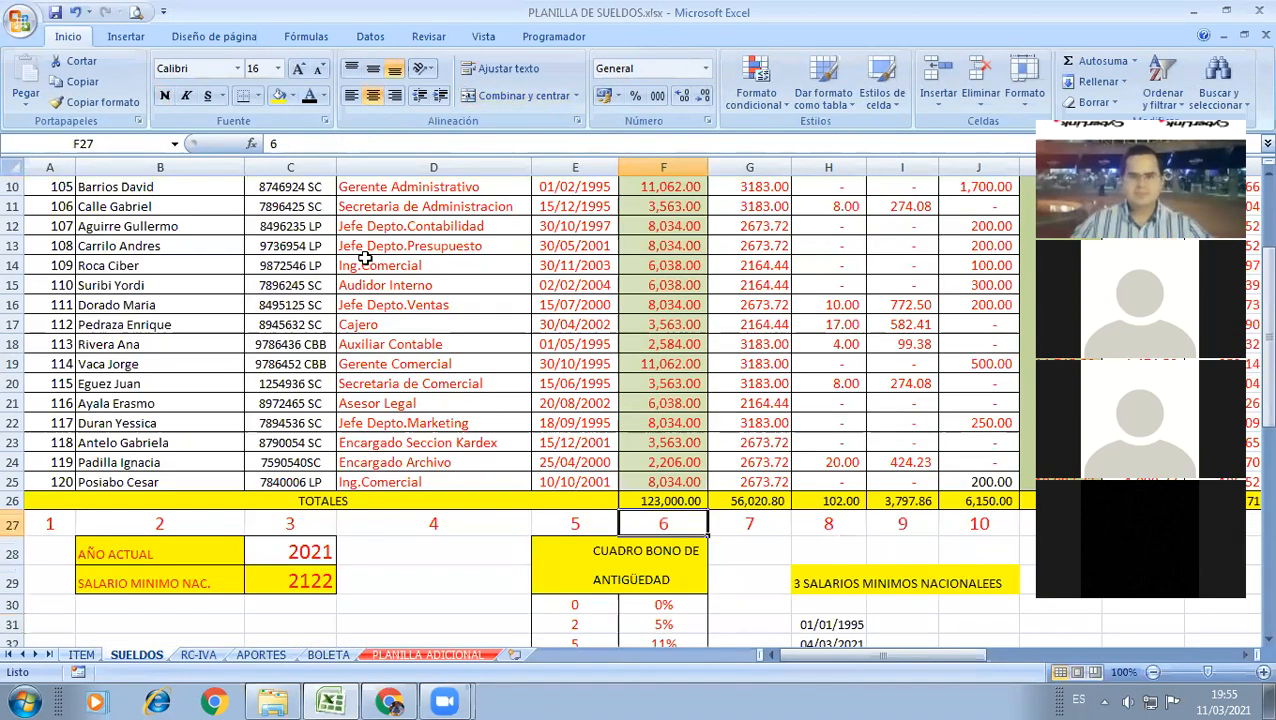
# Step: Try clearing the column numbers in row 27 of SUELDOS and retyping 1 to 6 in A27:F27
pyautogui.press('Home')
pyautogui.hotkey('ctrl', 'z')
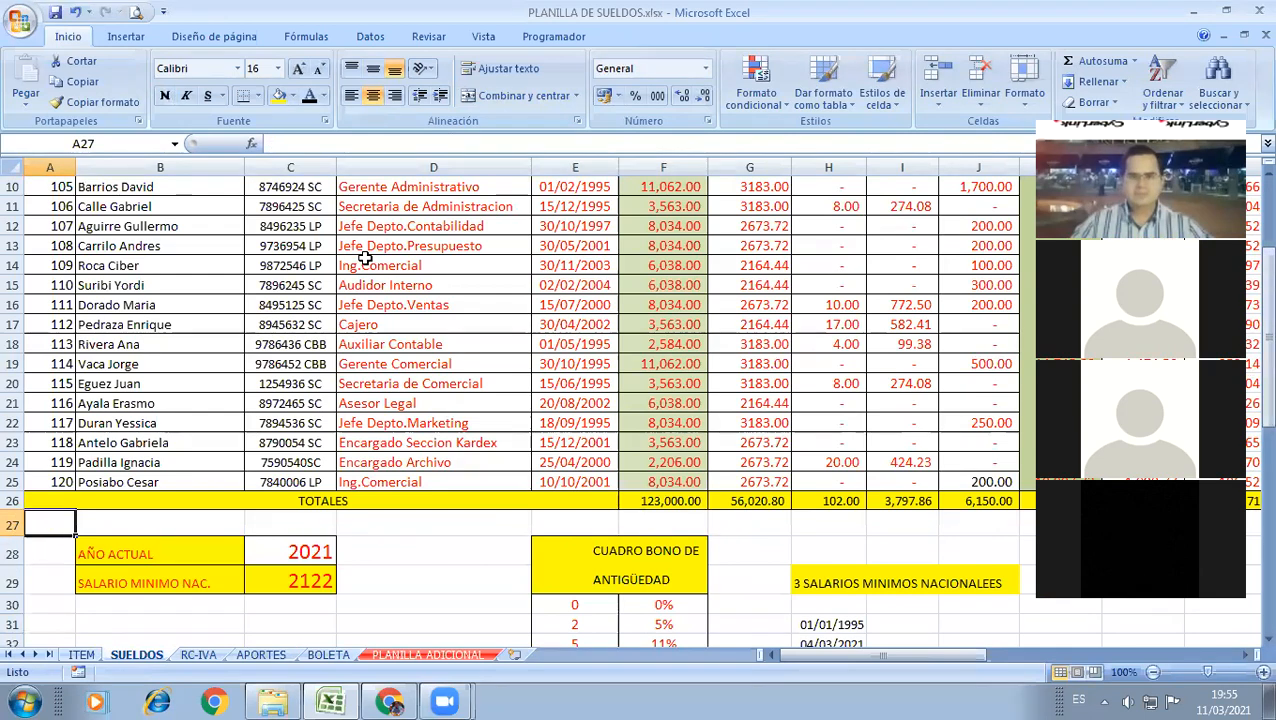
pyautogui.write('1')
pyautogui.press('Tab')
pyautogui.write('2')
pyautogui.press('Tab')
pyautogui.write('3')
pyautogui.press('Tab')
pyautogui.write('4')
pyautogui.press('Tab')
pyautogui.write('5')
pyautogui.press('Tab')
pyautogui.write('6')
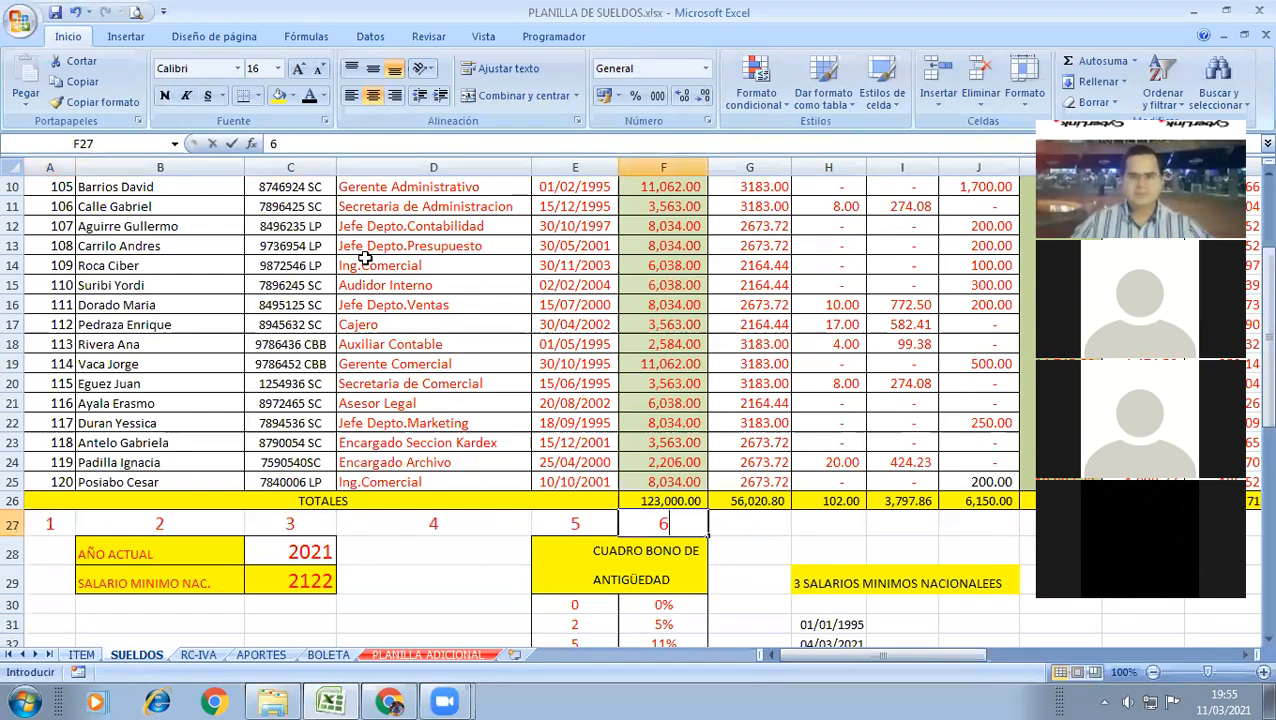
# Step: Undo the retyping and clearing of the column numbers in row 27
pyautogui.hotkey('ctrl', 'z')
pyautogui.hotkey('ctrl', 'z')
pyautogui.hotkey('ctrl', 'z')
pyautogui.hotkey('ctrl', 'z')
pyautogui.hotkey('ctrl', 'z')
pyautogui.hotkey('ctrl', 'z')
pyautogui.hotkey('ctrl', 'z')
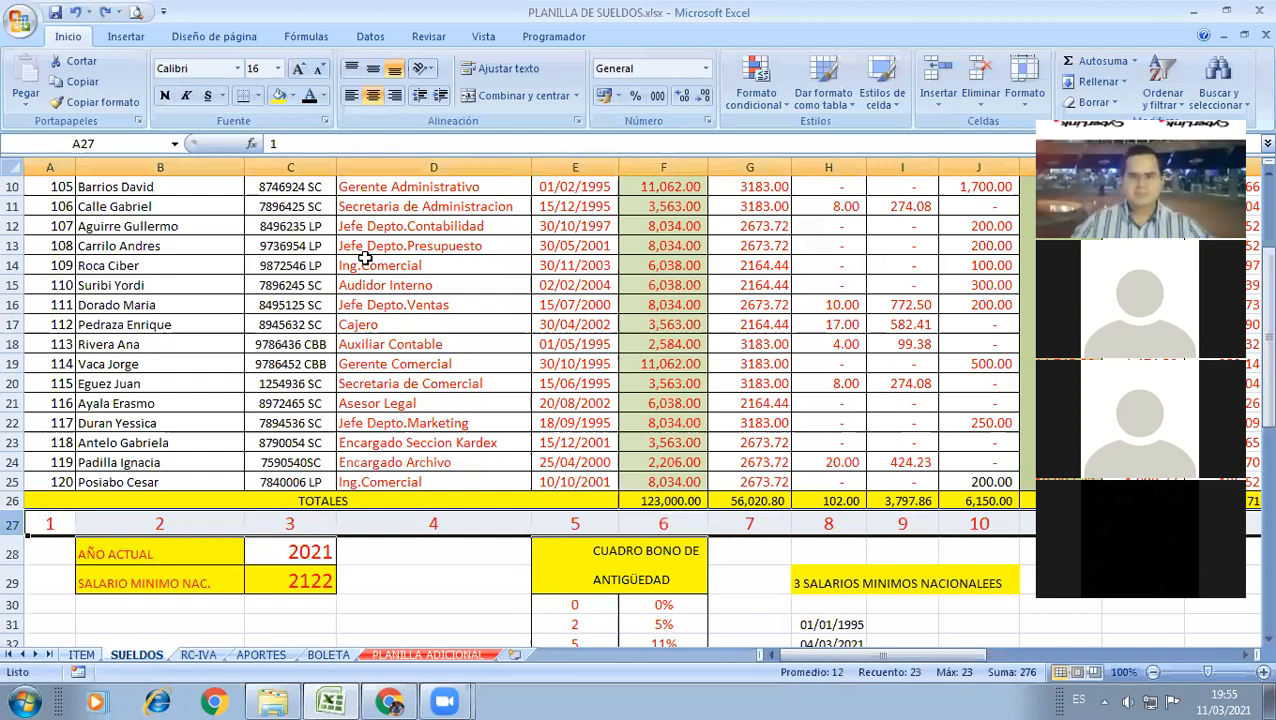
# Step: Review the sequence of column numbers along row 27 under the SUELDOS table
pyautogui.press('Right')
pyautogui.press('Right')
pyautogui.press('Right')
pyautogui.press('Right')
pyautogui.press('Right')
pyautogui.press('Right')
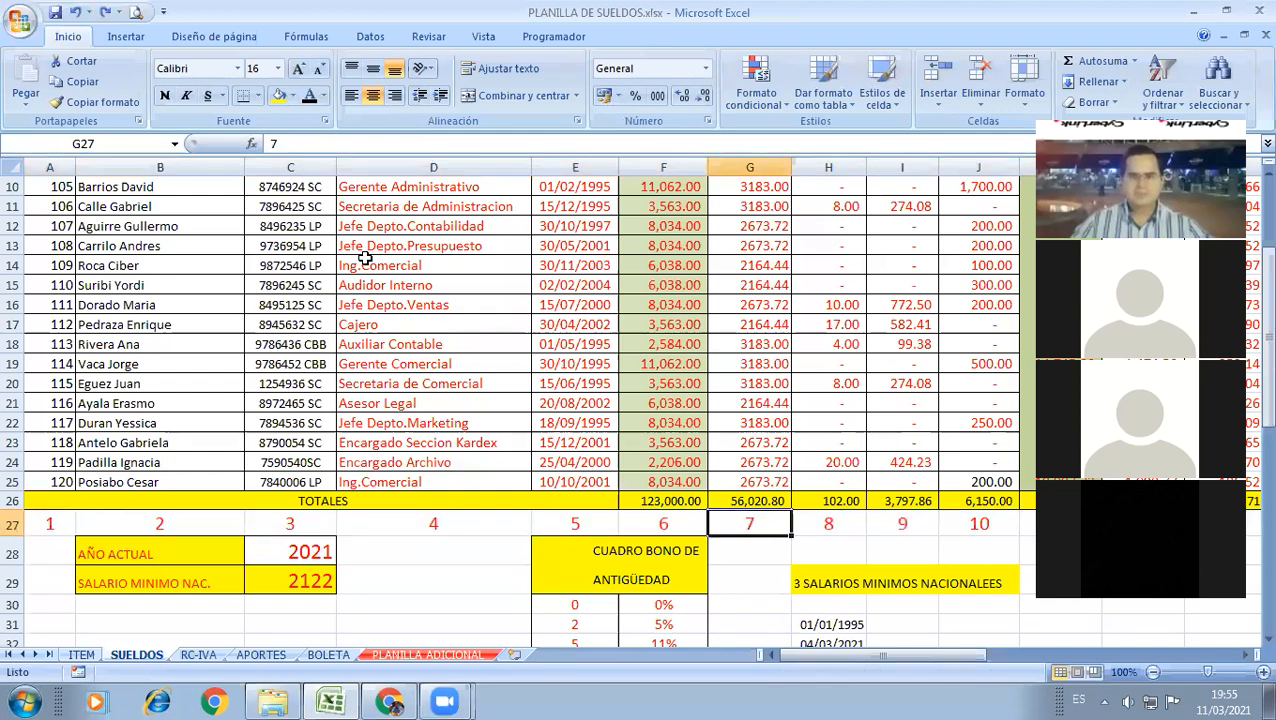
pyautogui.press('Right')
pyautogui.press('Right')
pyautogui.press('Right')
pyautogui.press('Right')
pyautogui.press('Right')
pyautogui.press('Home')
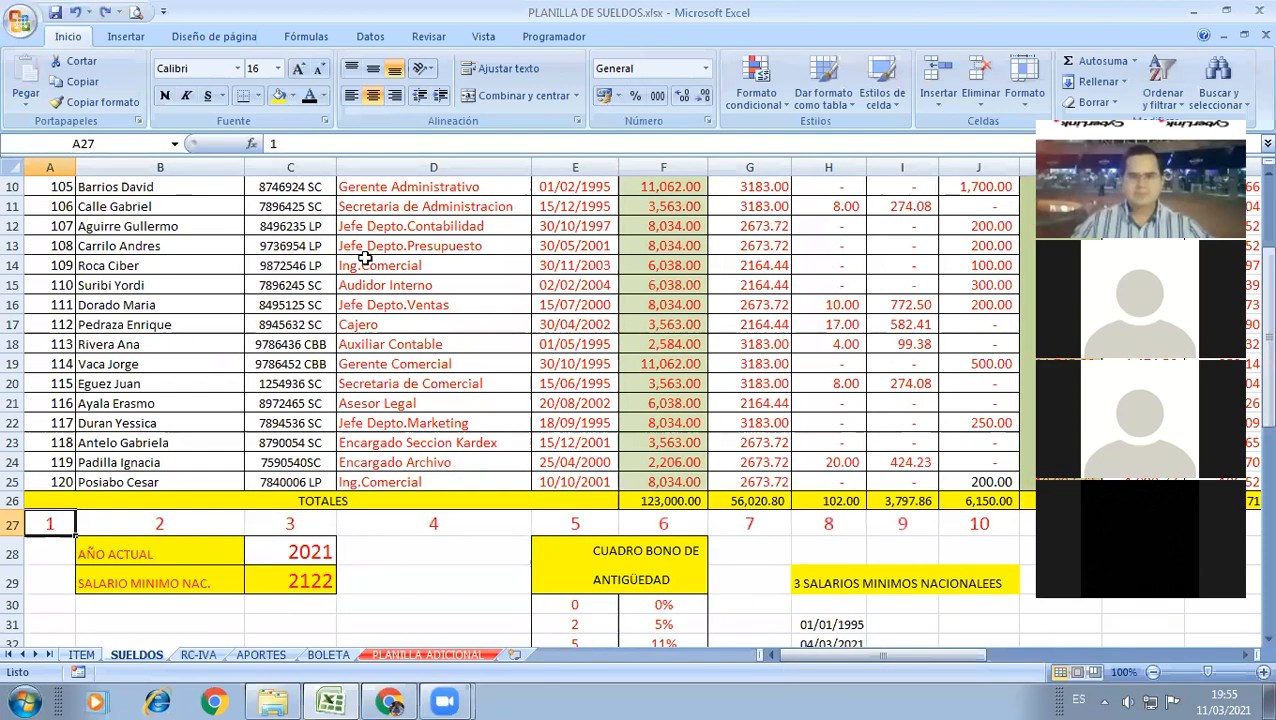
# Step: Start a BUSCARV formula for SALARIO BASICO in B8 of the BOLETA sheet, using item cell B4 as the lookup value
pyautogui.hotkey('ctrl', 'pagedown')
pyautogui.hotkey('ctrl', 'pagedown')
pyautogui.hotkey('ctrl', 'pagedown')
pyautogui.keyDown('ctrl'); pyautogui.scroll(1, 365, 259); pyautogui.keyUp('ctrl')
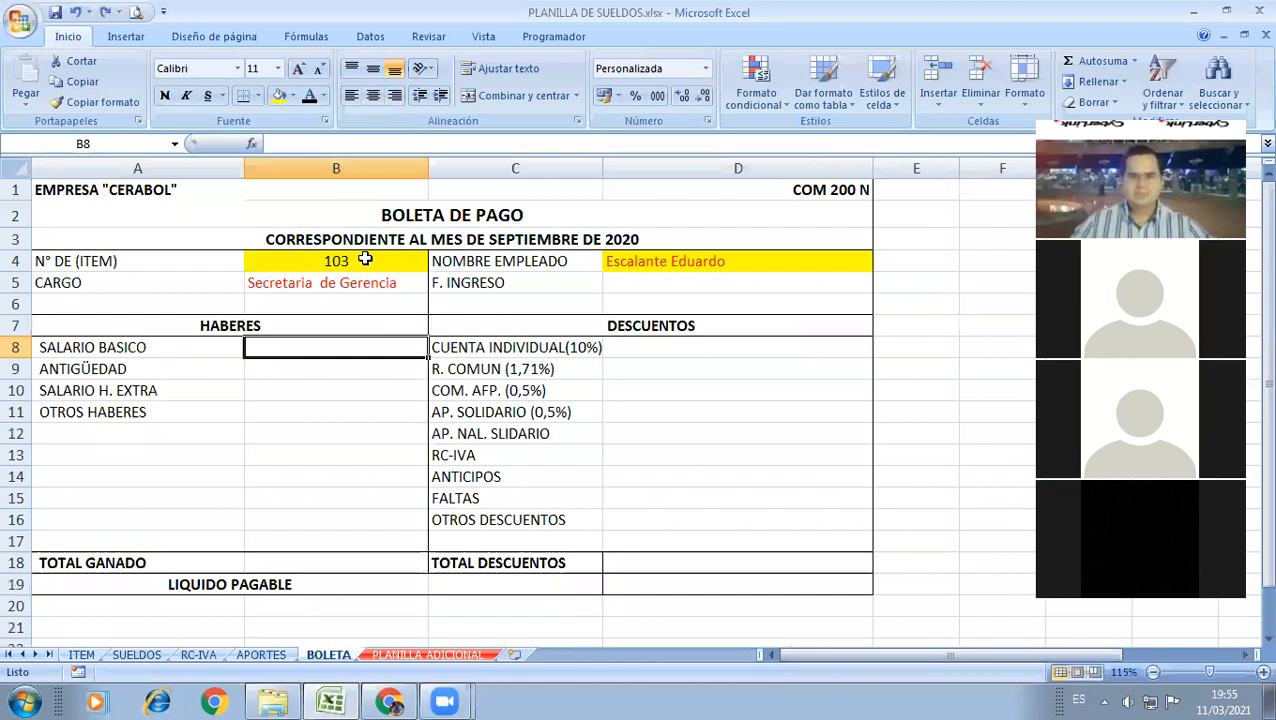
pyautogui.write('=B')
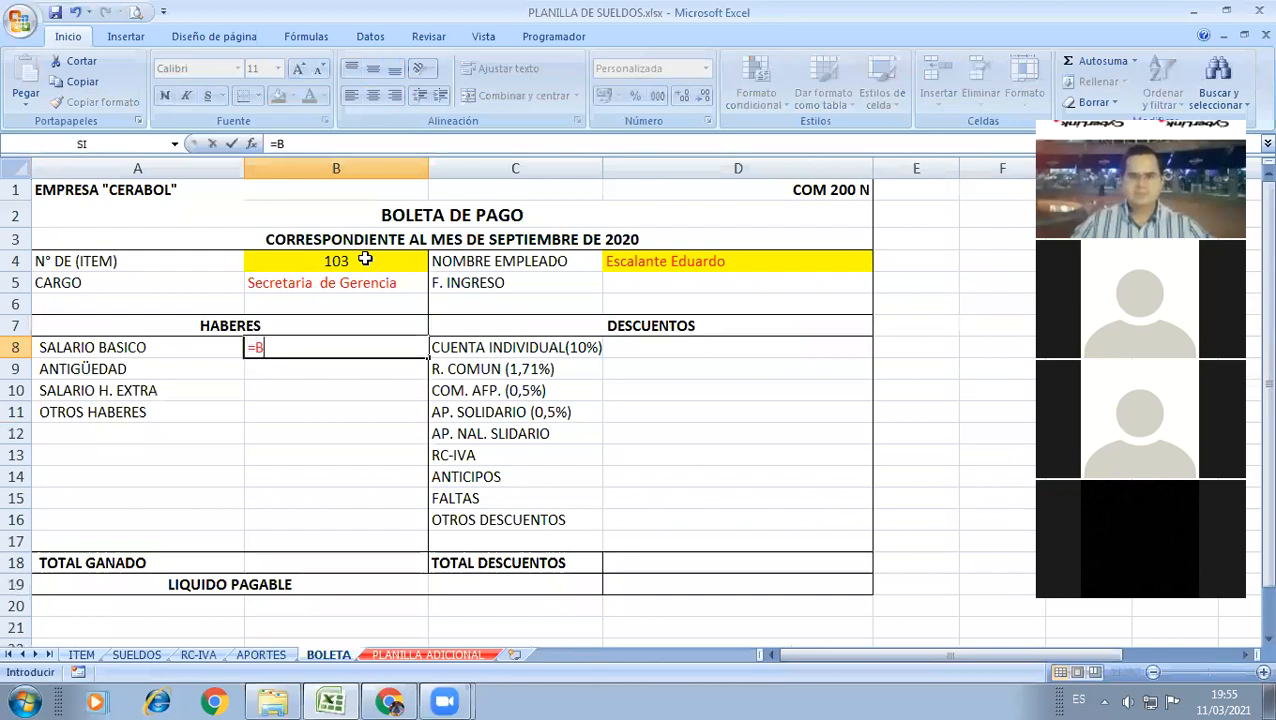
pyautogui.write('USCARV(')
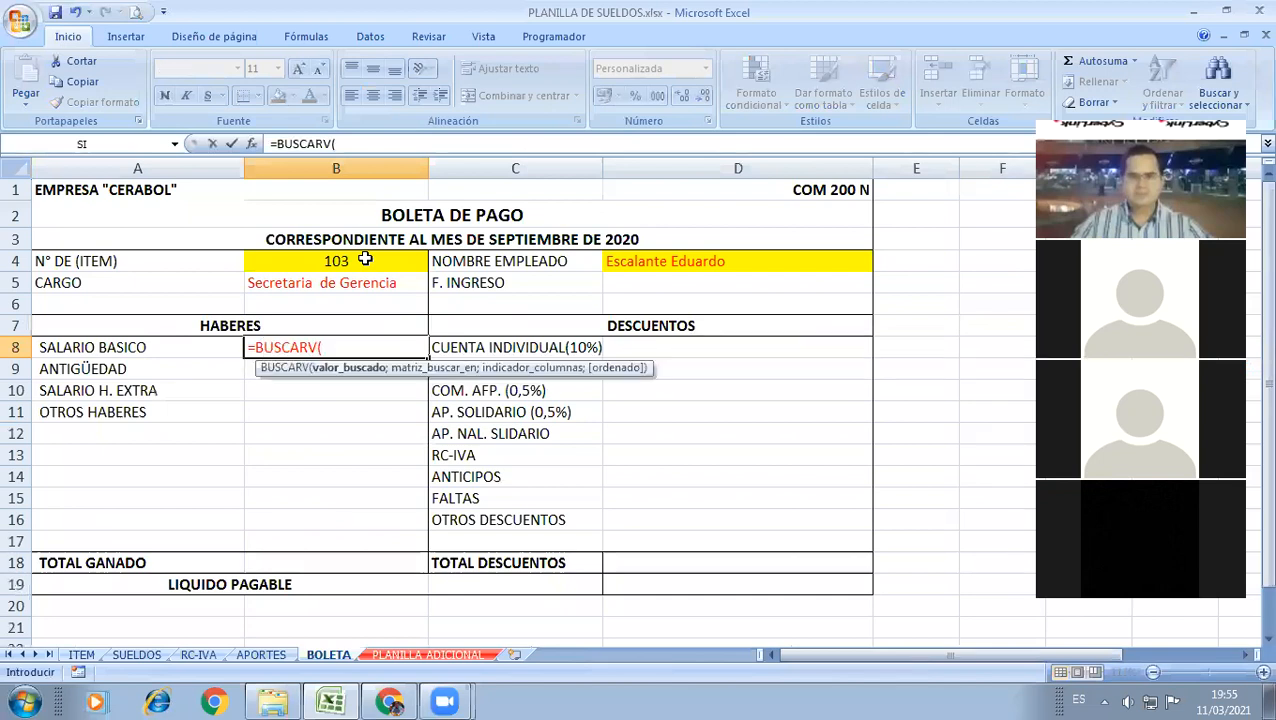
pyautogui.click(365, 259)
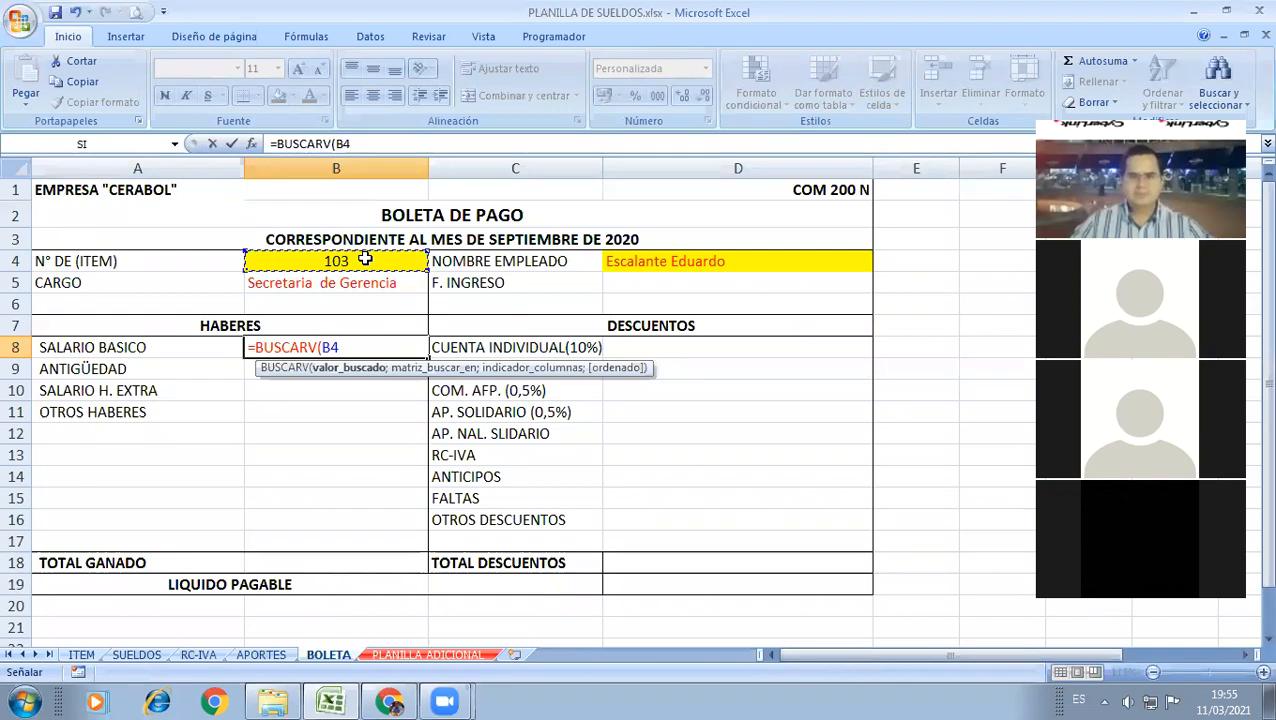
pyautogui.write(';')
# Step: Set the SALARIO BASICO formula's lookup table to A6:X26 on the SUELDOS sheet
pyautogui.click(137, 655)
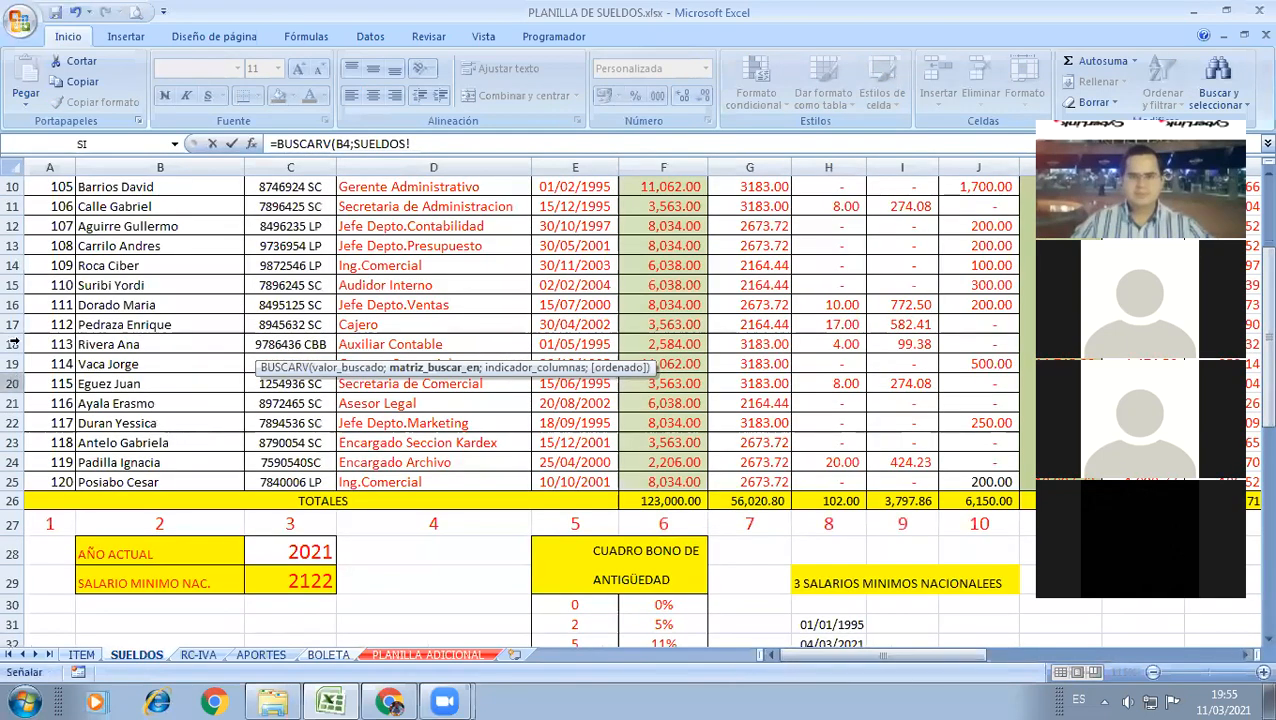
pyautogui.scroll(3, 46, 304)
pyautogui.moveTo(50, 301); pyautogui.dragTo(864, 600)
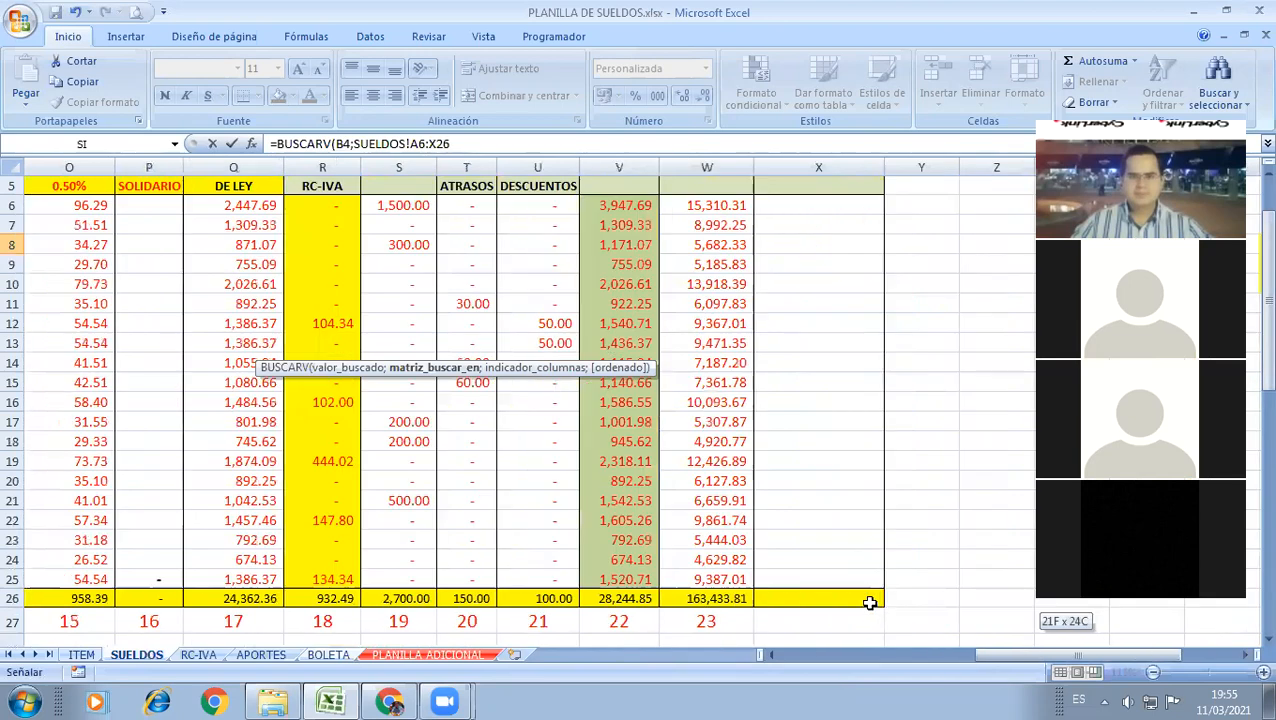
# Step: Set the SALARIO BASICO lookup's column index to 6 and complete the formula
pyautogui.click(458, 150)
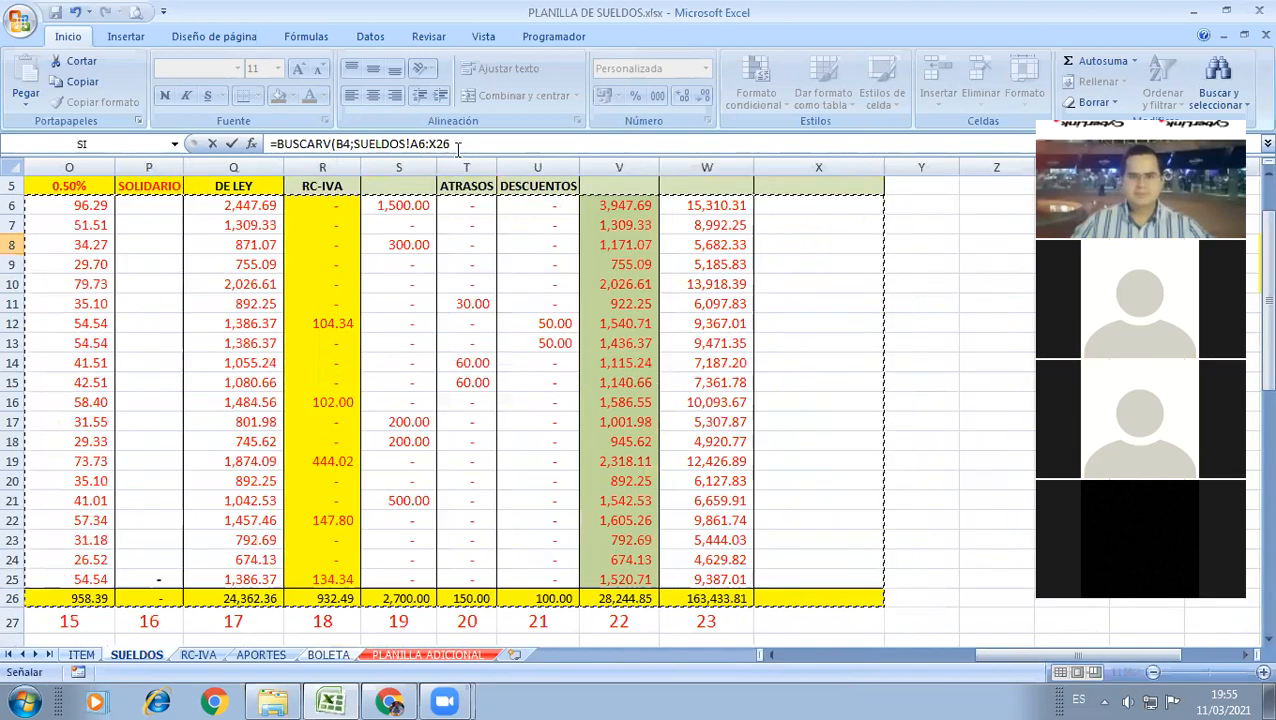
pyautogui.write(';')
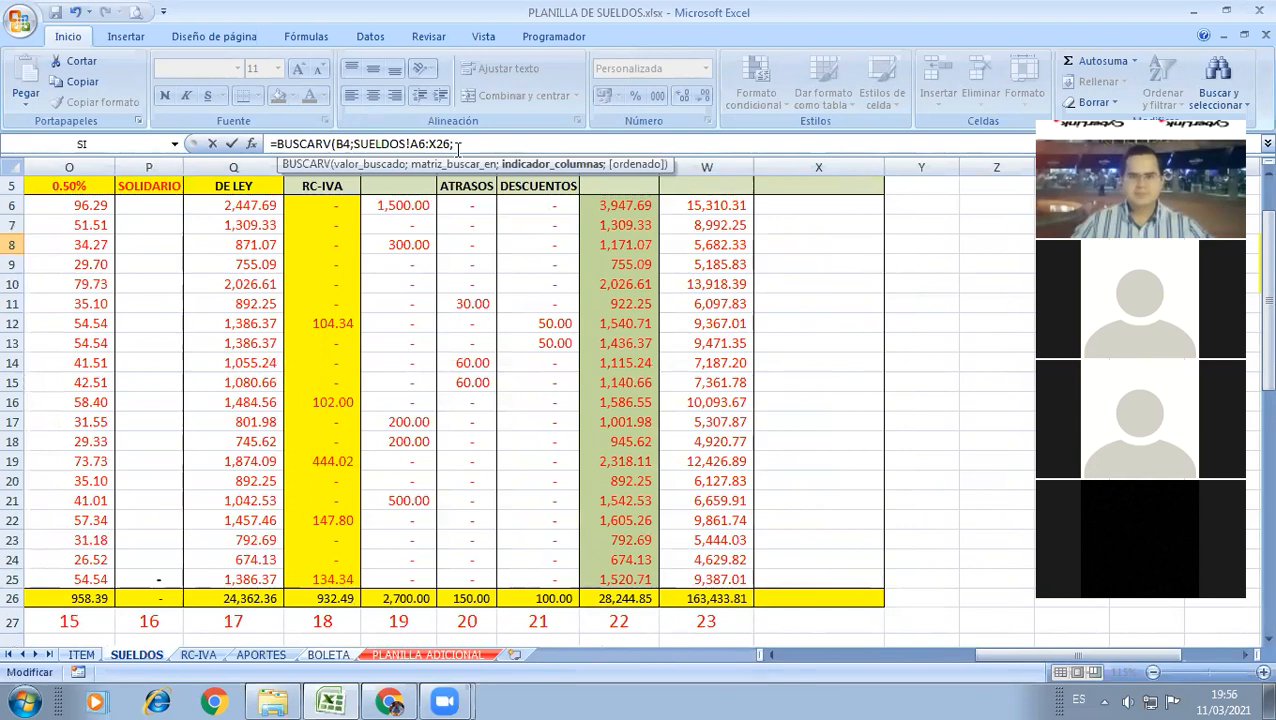
pyautogui.write('26;6')
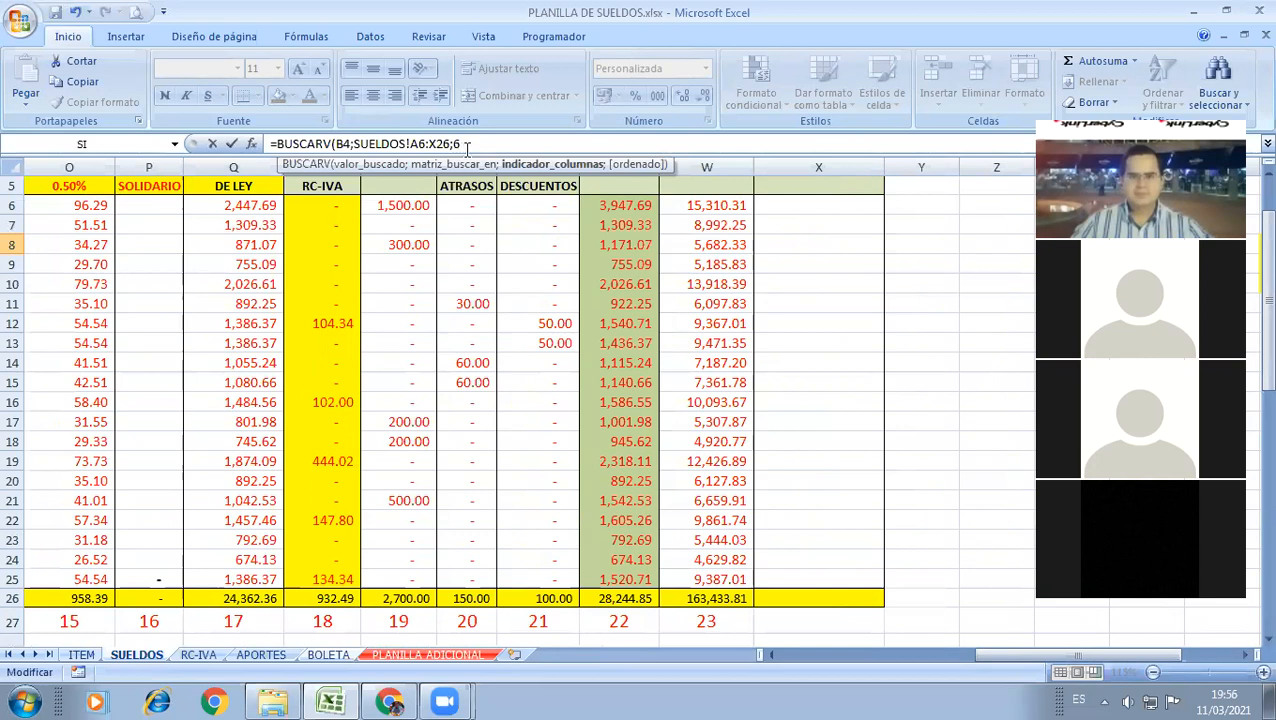
pyautogui.write(')')
pyautogui.press('Return')
pyautogui.press('Up')
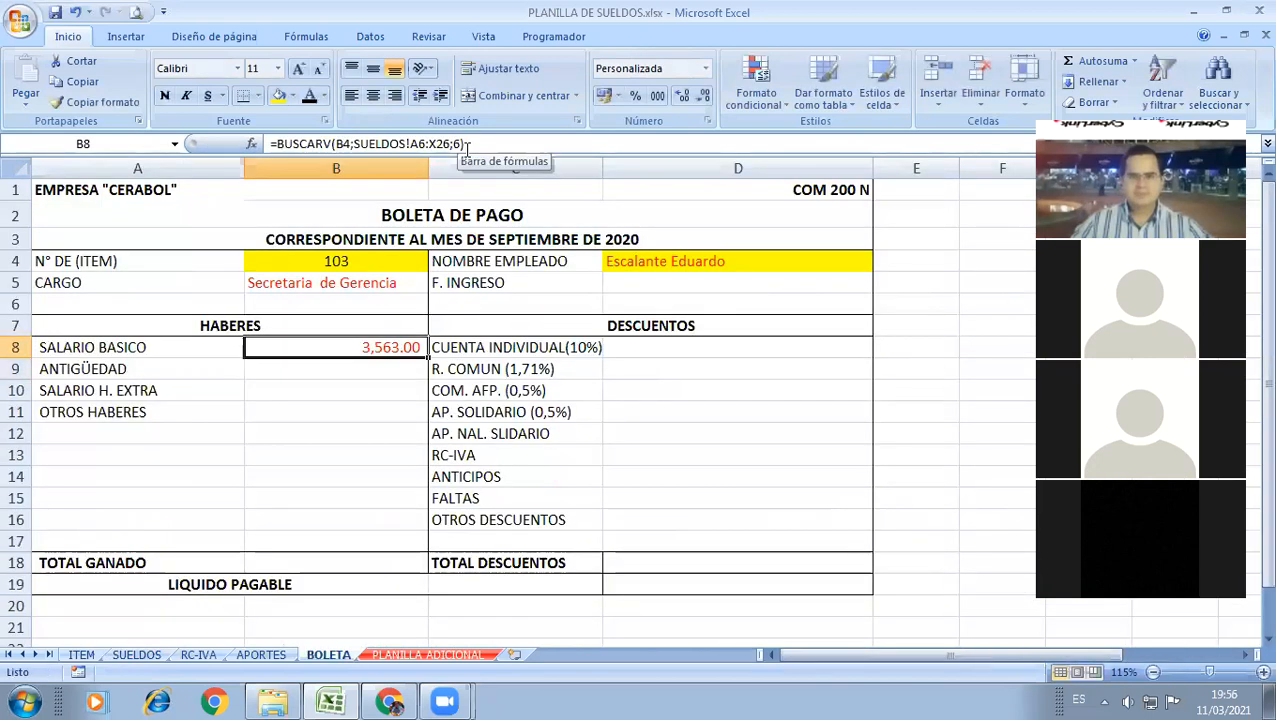
# Step: Set the item number in B4 of the payslip to 110
pyautogui.press('Up')
pyautogui.press('Up')
pyautogui.press('Up')
pyautogui.press('Up')
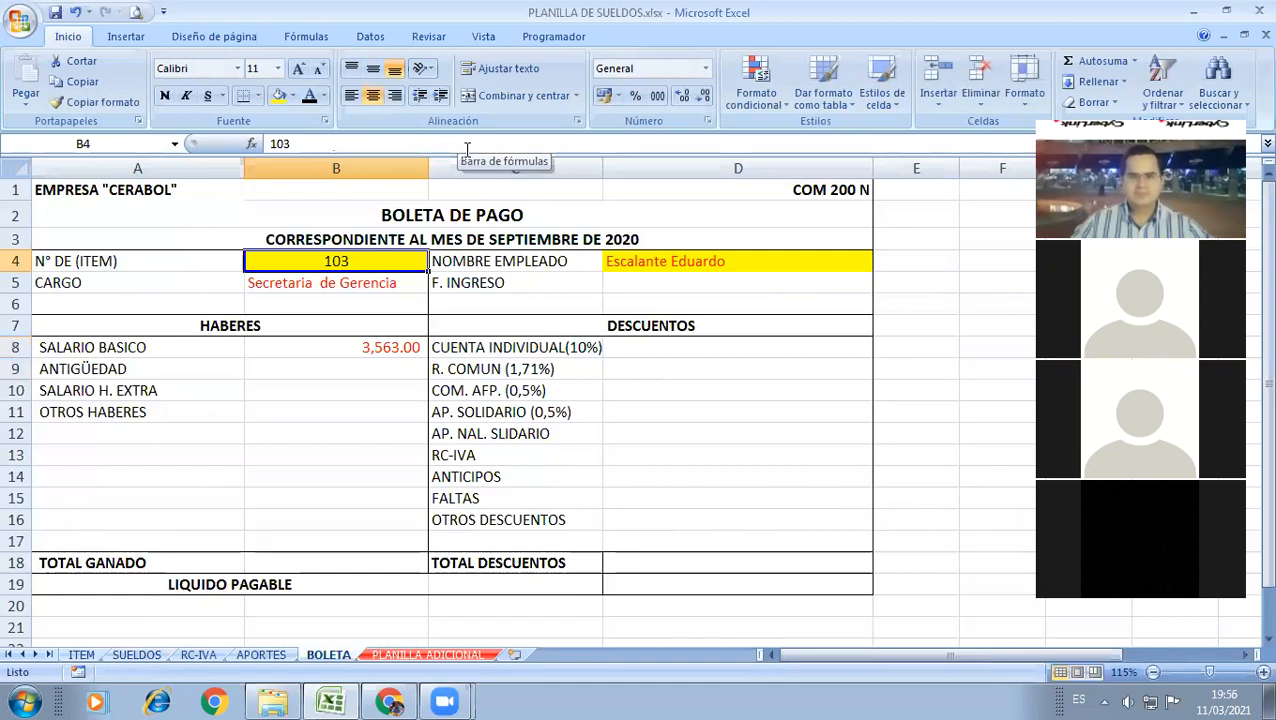
pyautogui.write('110')
pyautogui.press('Return')
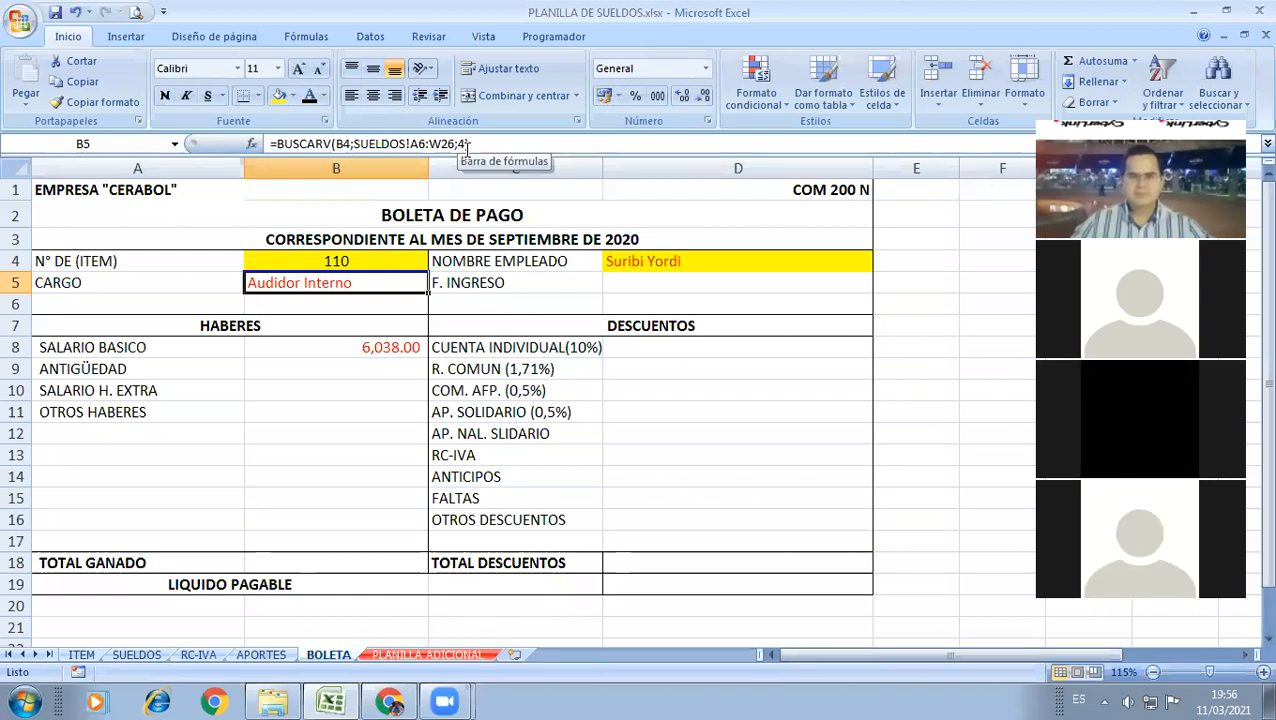
# Step: Inspect the BUSCARV formulas behind SALARIO BASICO in B8 and CARGO in B5
pyautogui.doubleClick(310, 347)
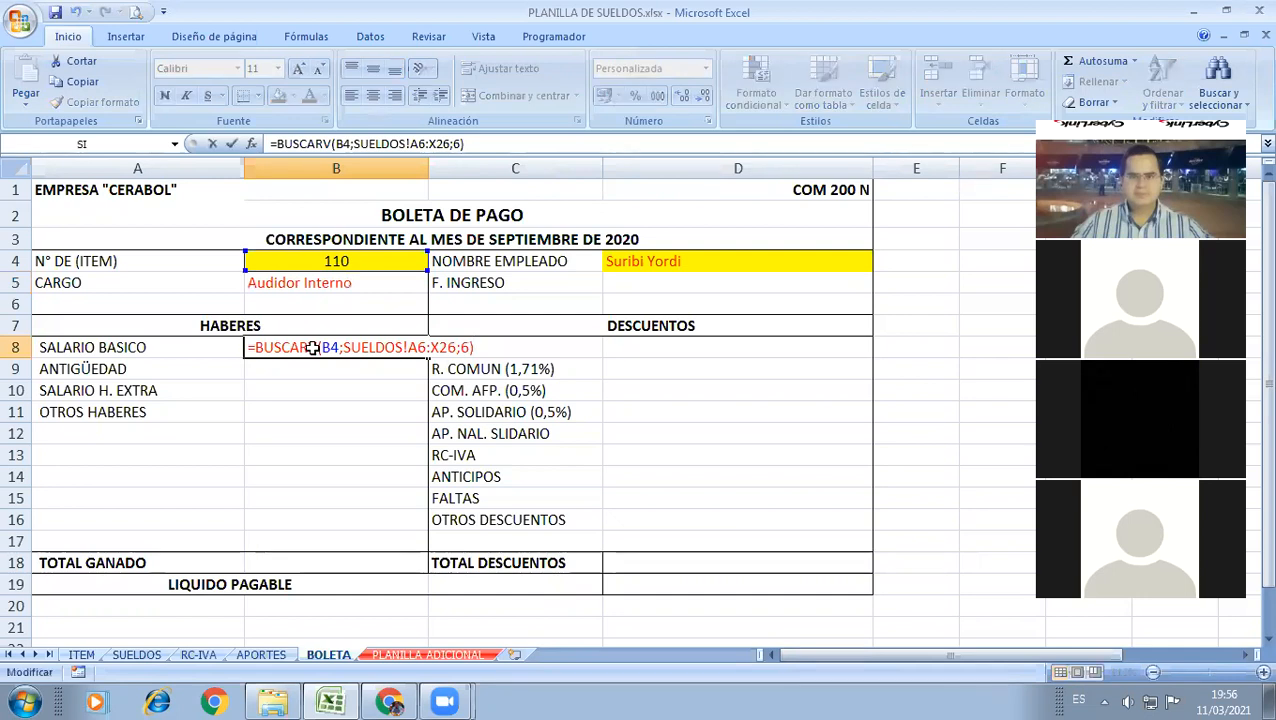
pyautogui.hotkey('ctrl', 'Return')
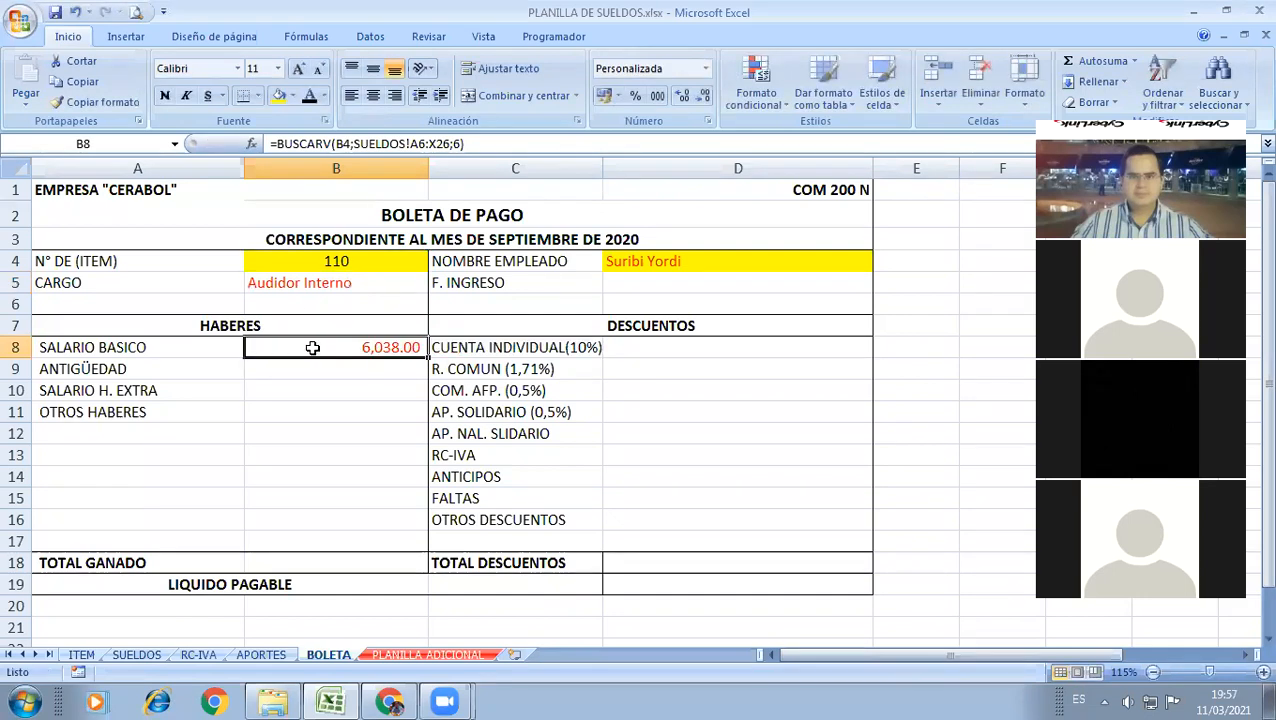
pyautogui.click(322, 281)
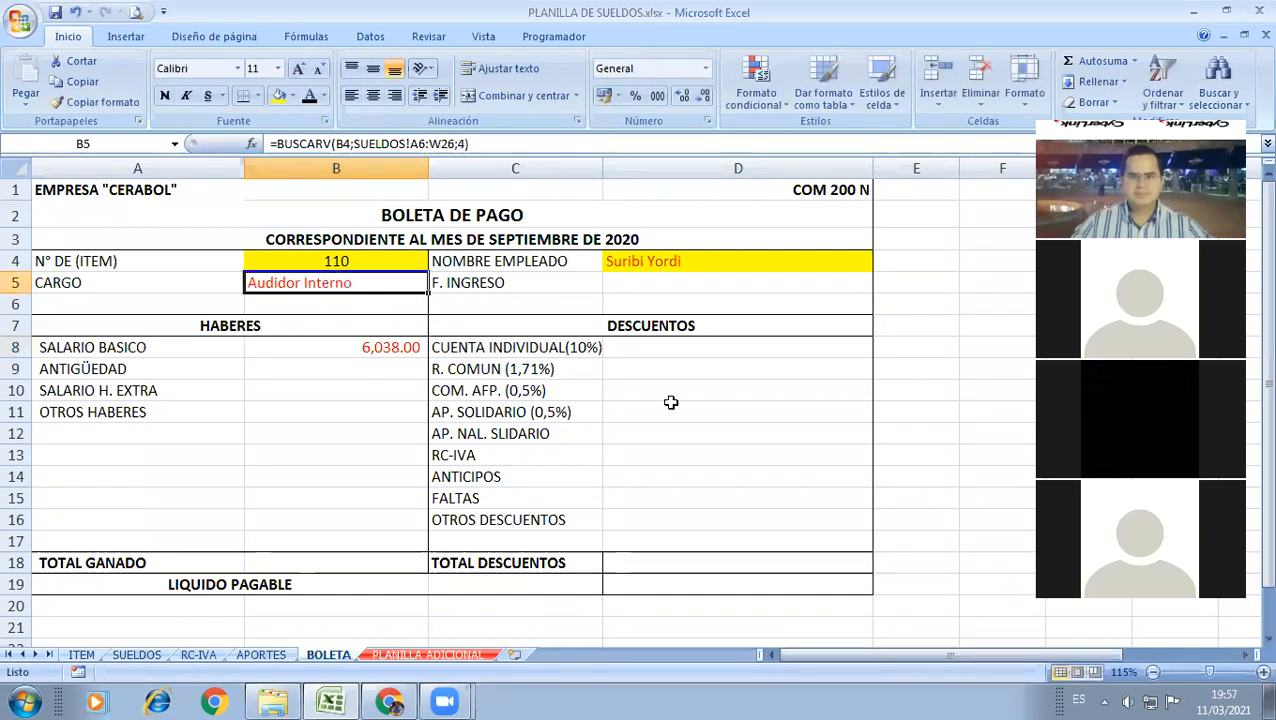
pyautogui.press('F2')
pyautogui.press('Escape')
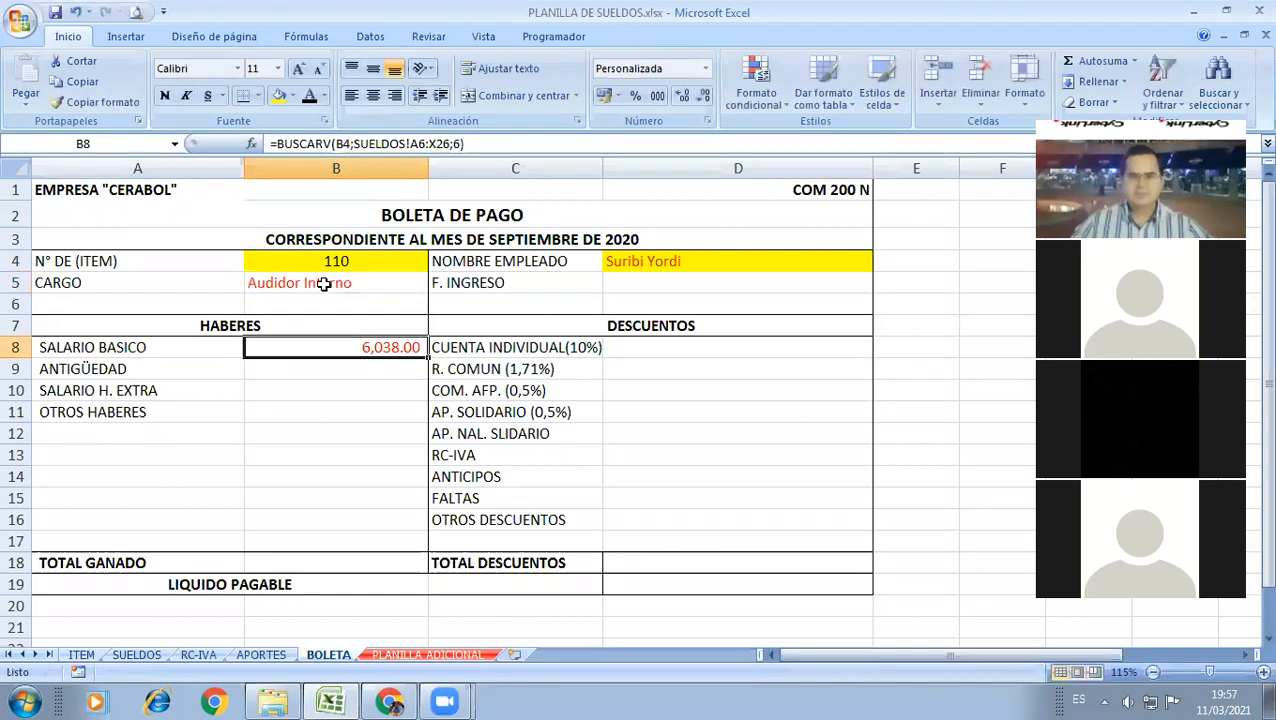
pyautogui.press('F2')
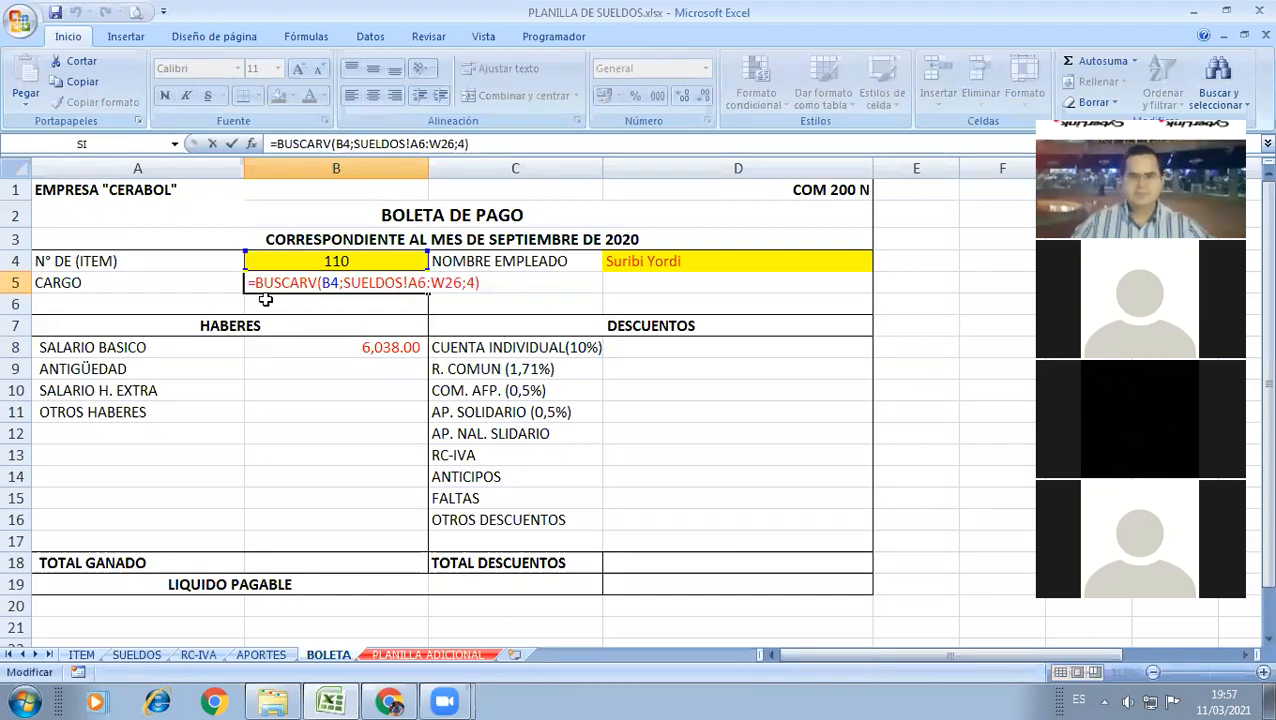
pyautogui.press('Escape')
# Step: Make the lookup value in the CARGO formula in B5 an absolute reference, $B$4
pyautogui.press('F2')
pyautogui.click(418, 285)
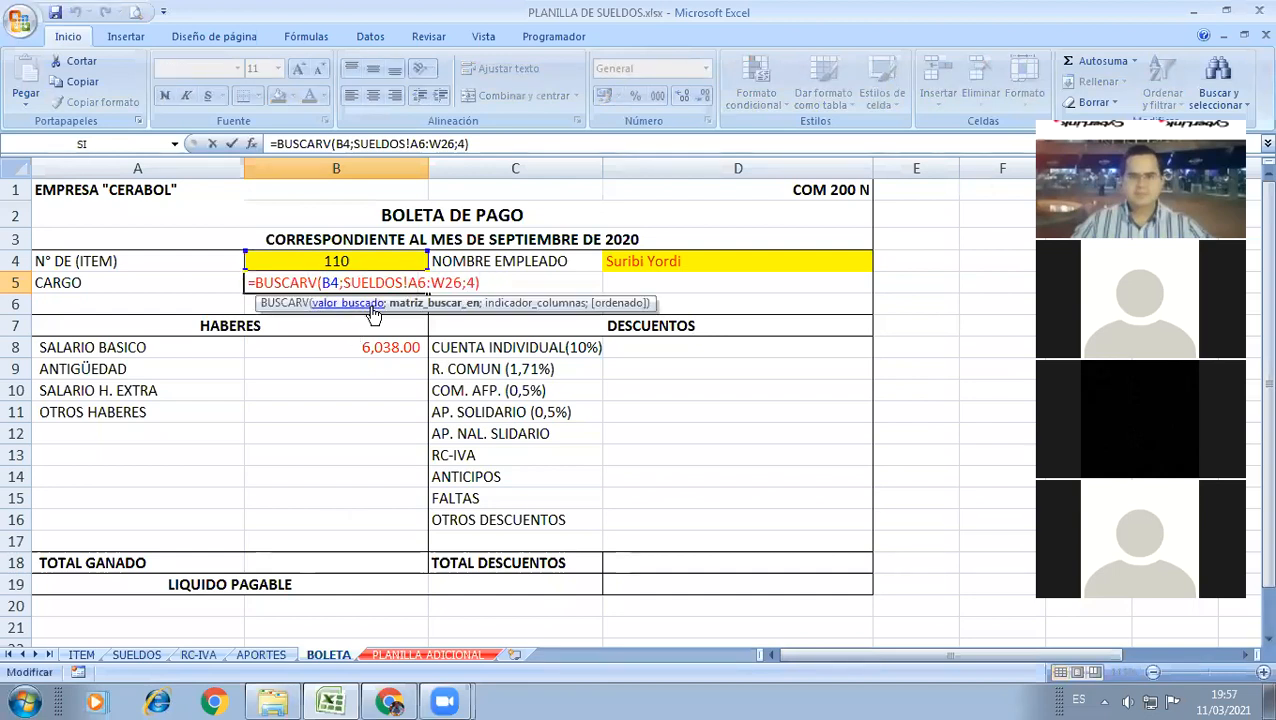
pyautogui.click(330, 283)
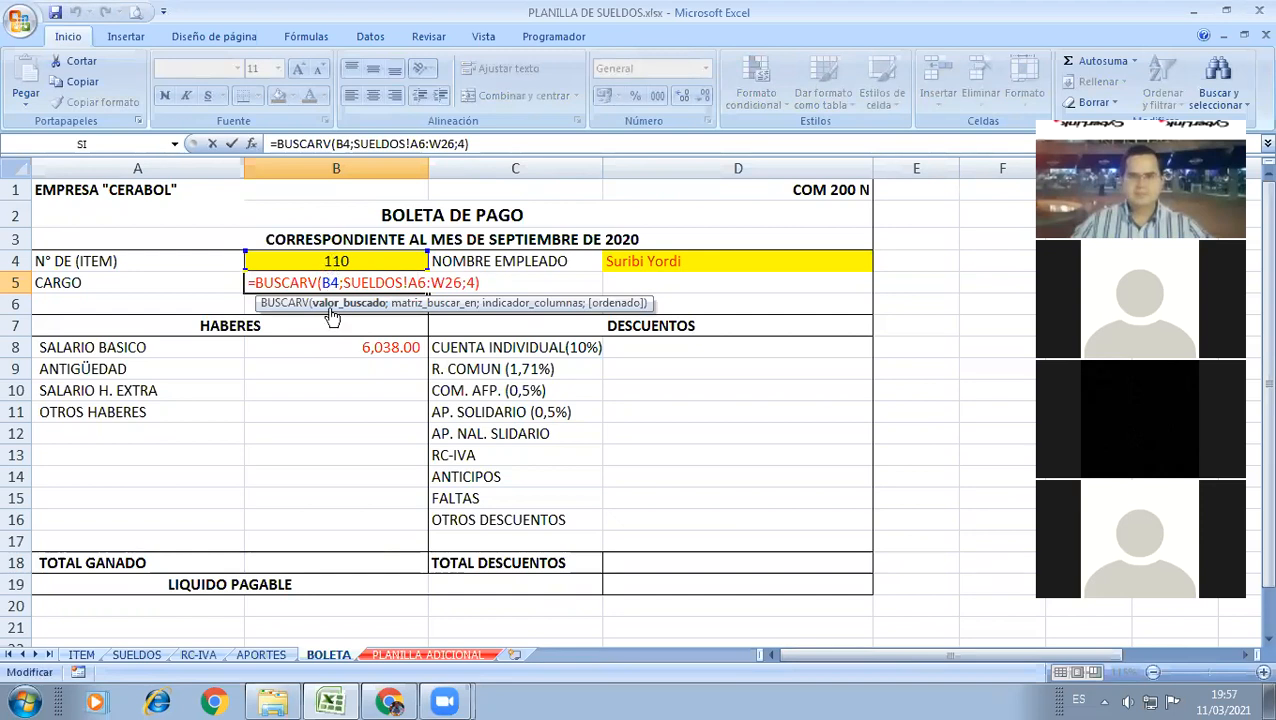
pyautogui.press('F4')
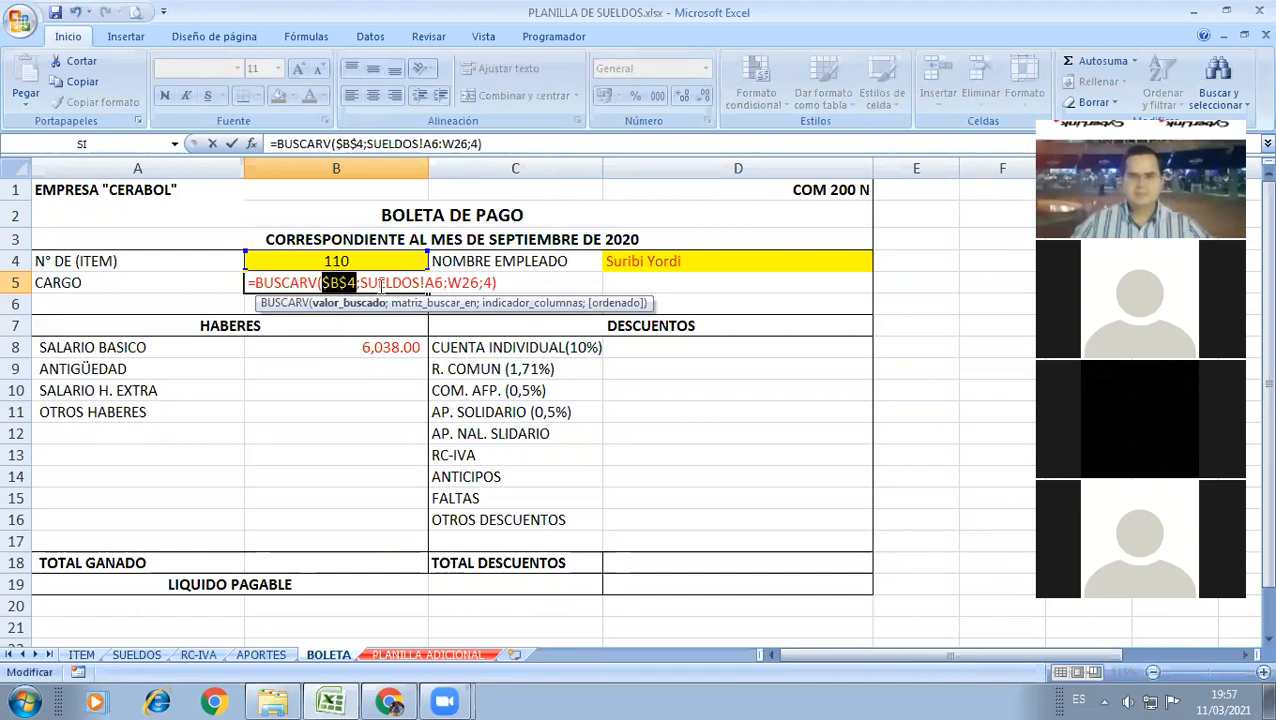
# Step: Make the CARGO formula's SUELDOS lookup range absolute as $A$6:$W$26 and commit the formula
pyautogui.click(441, 283)
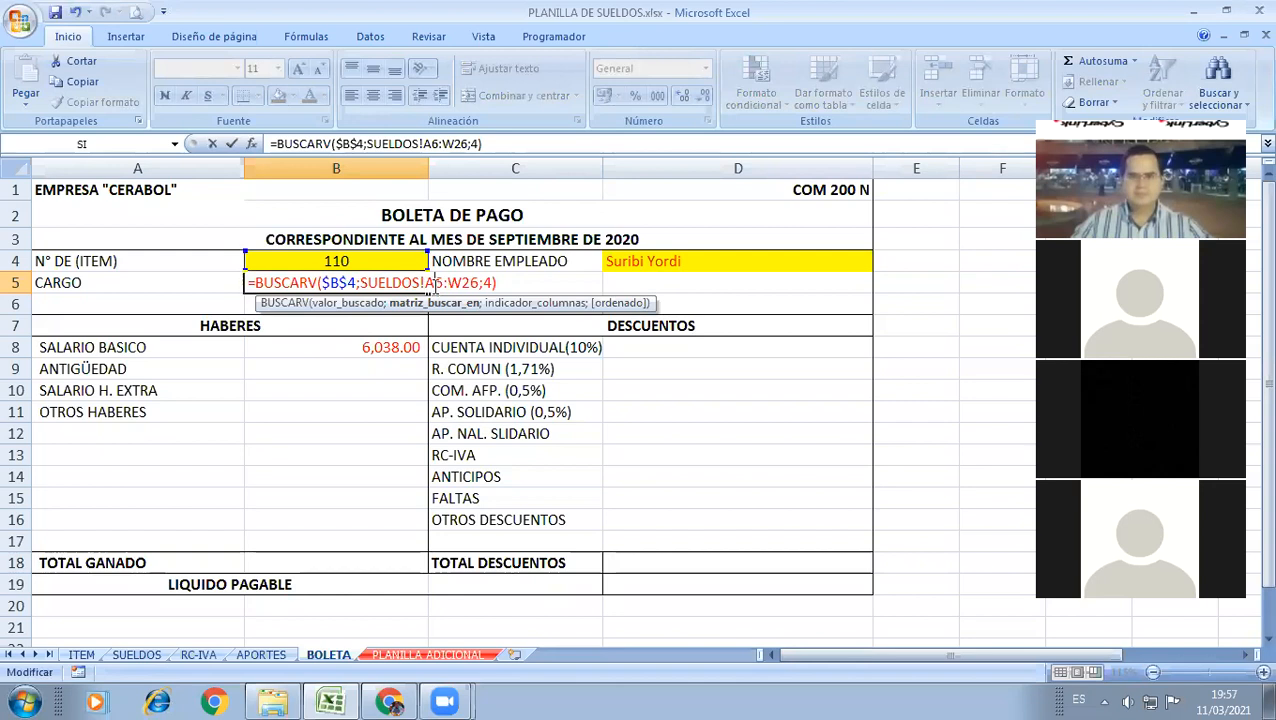
pyautogui.press('F4')
pyautogui.doubleClick(482, 283)
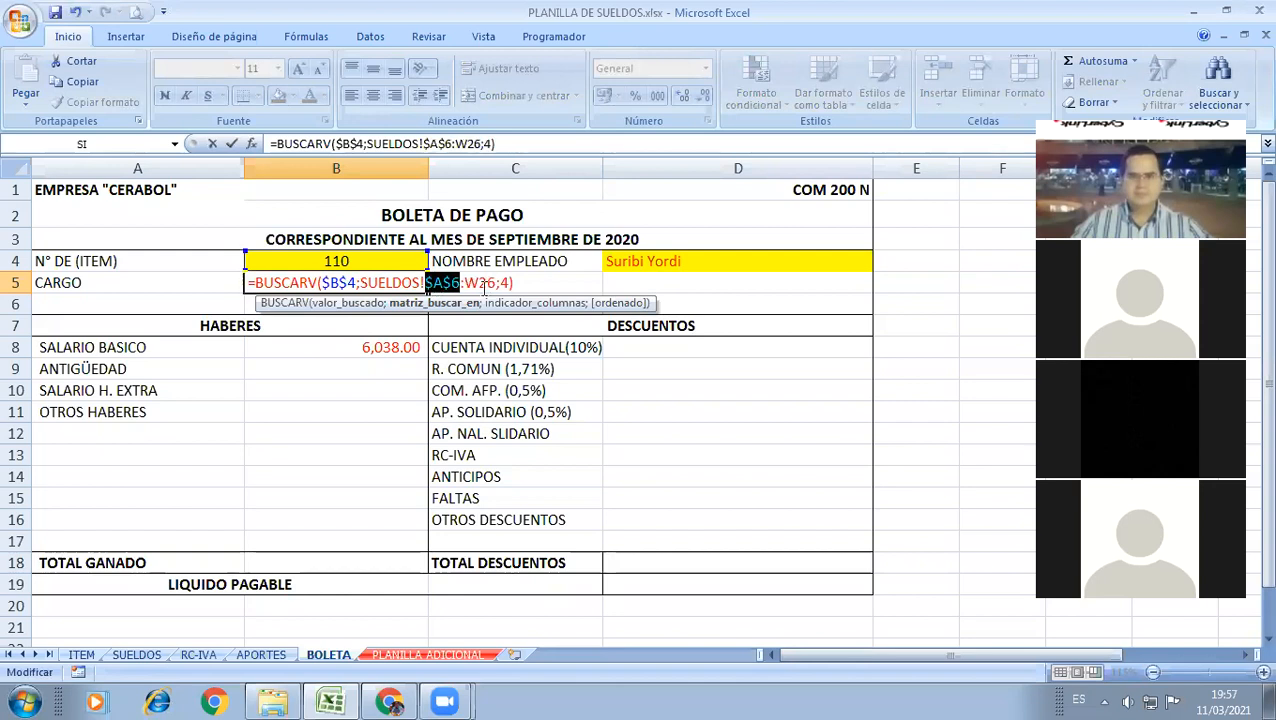
pyautogui.press('F4')
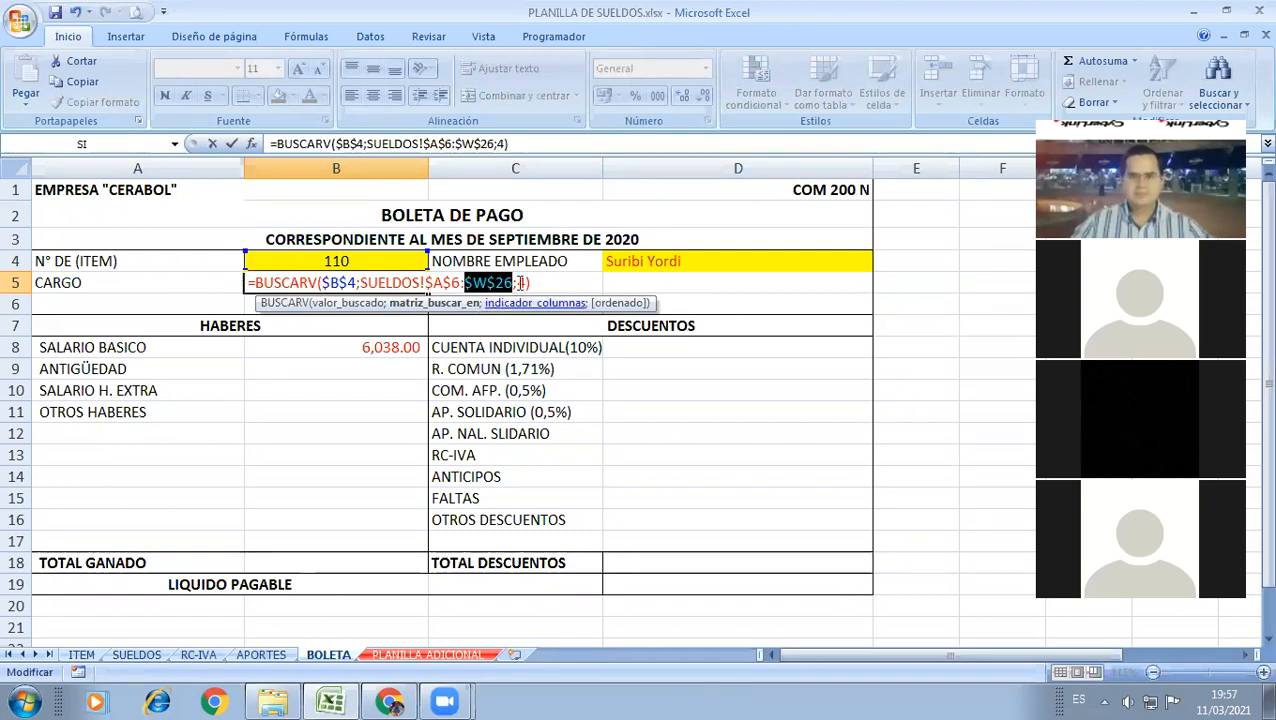
pyautogui.press('Right')
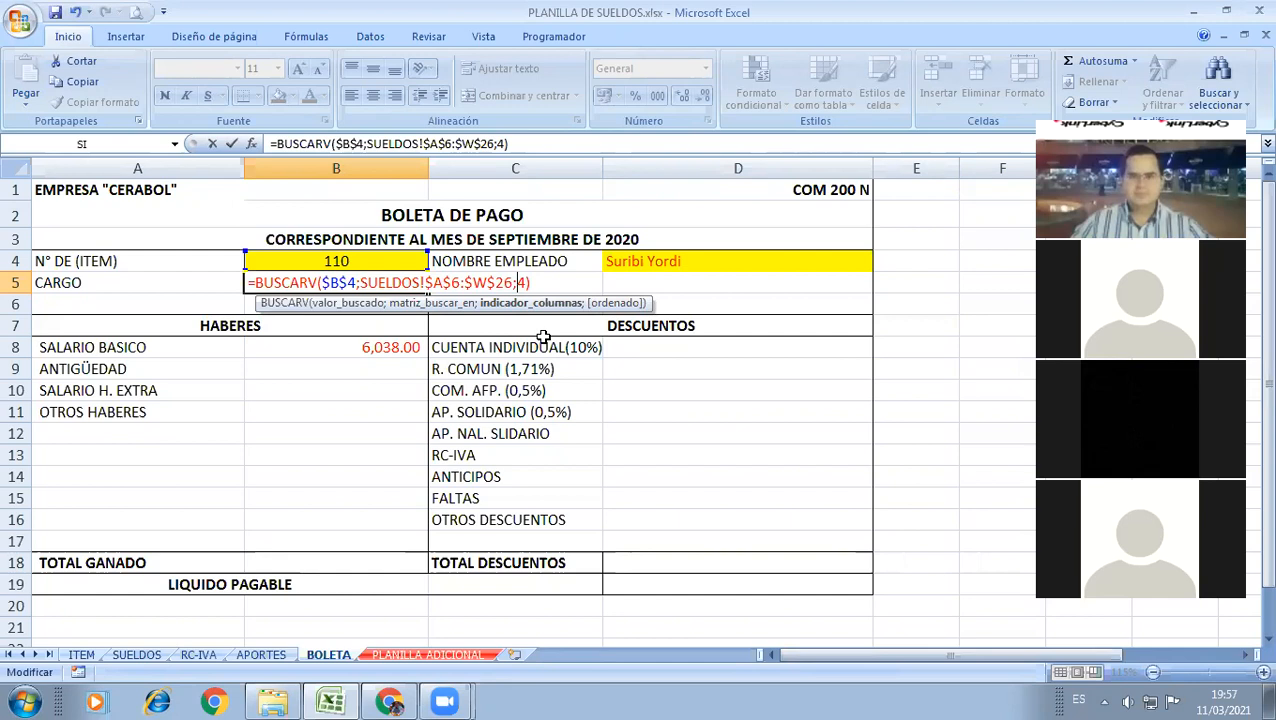
pyautogui.hotkey('ctrl', 'Return')
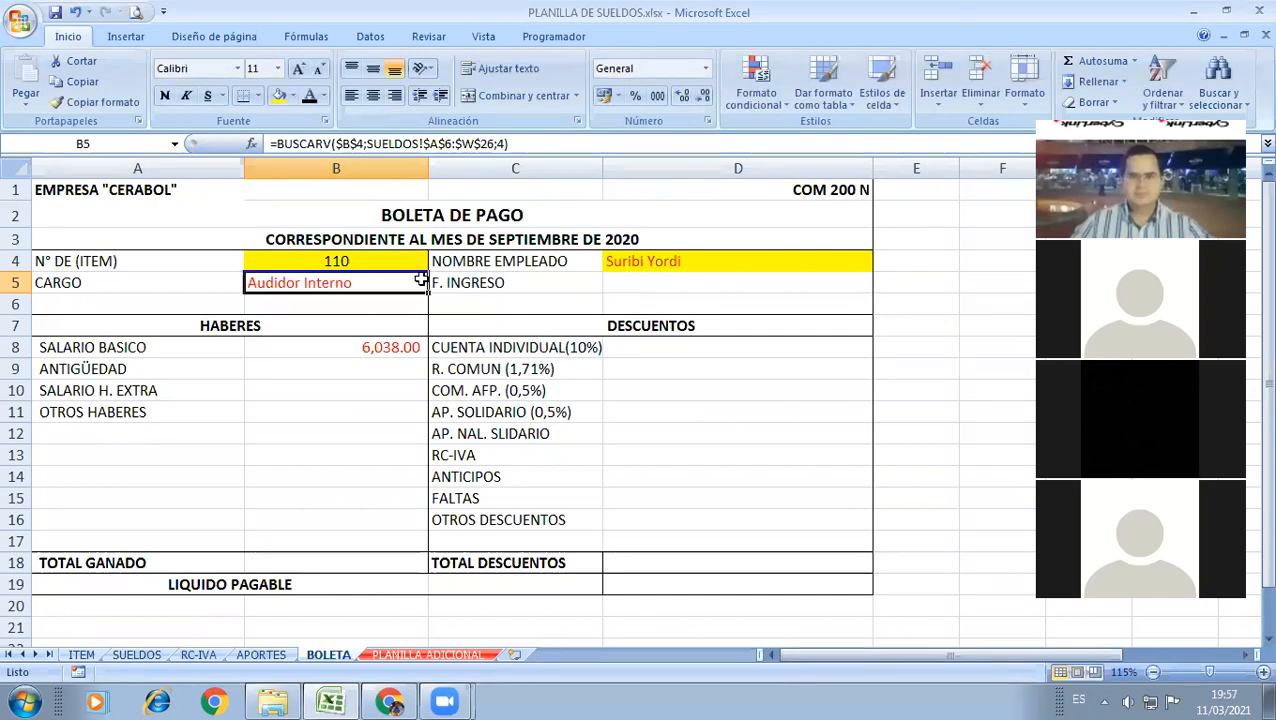
# Step: Copy the CARGO formula from B5 into the remaining HABERES cells B9:B11 and the F. INGRESO cell D5
pyautogui.rightClick(420, 281)
pyautogui.click(440, 311)
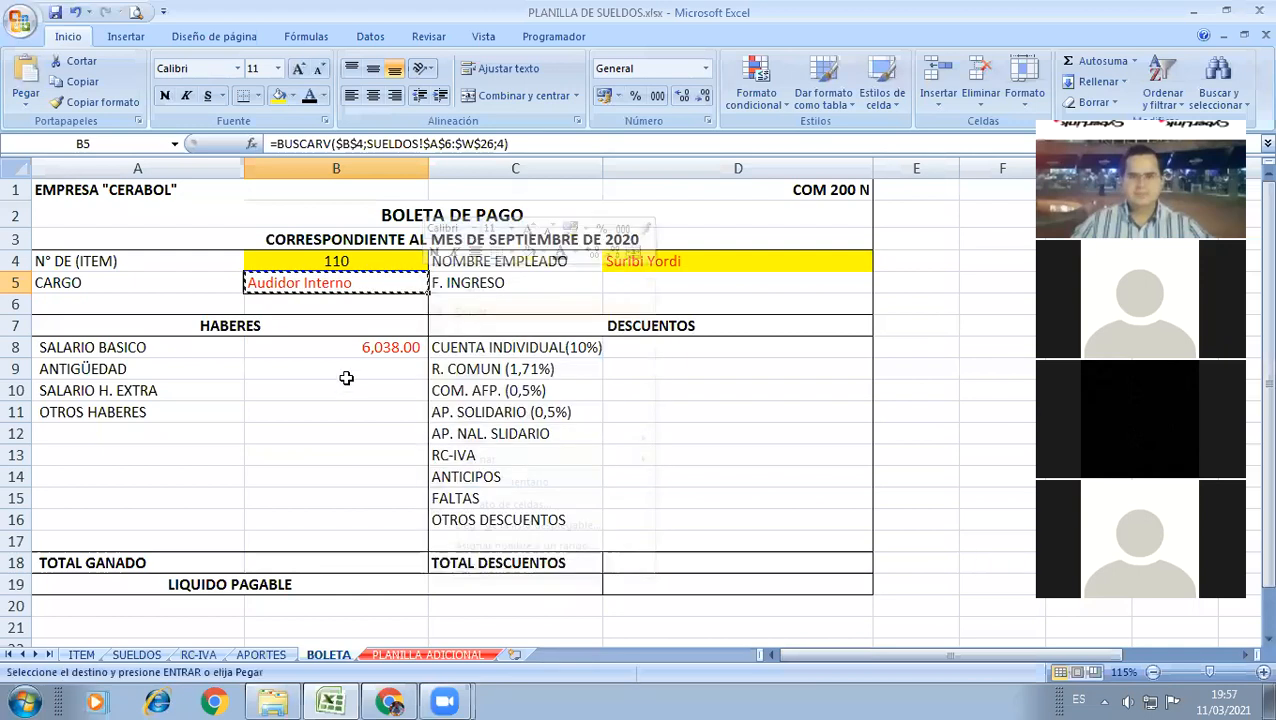
pyautogui.moveTo(340, 368); pyautogui.dragTo(340, 406)
pyautogui.rightClick(343, 412)
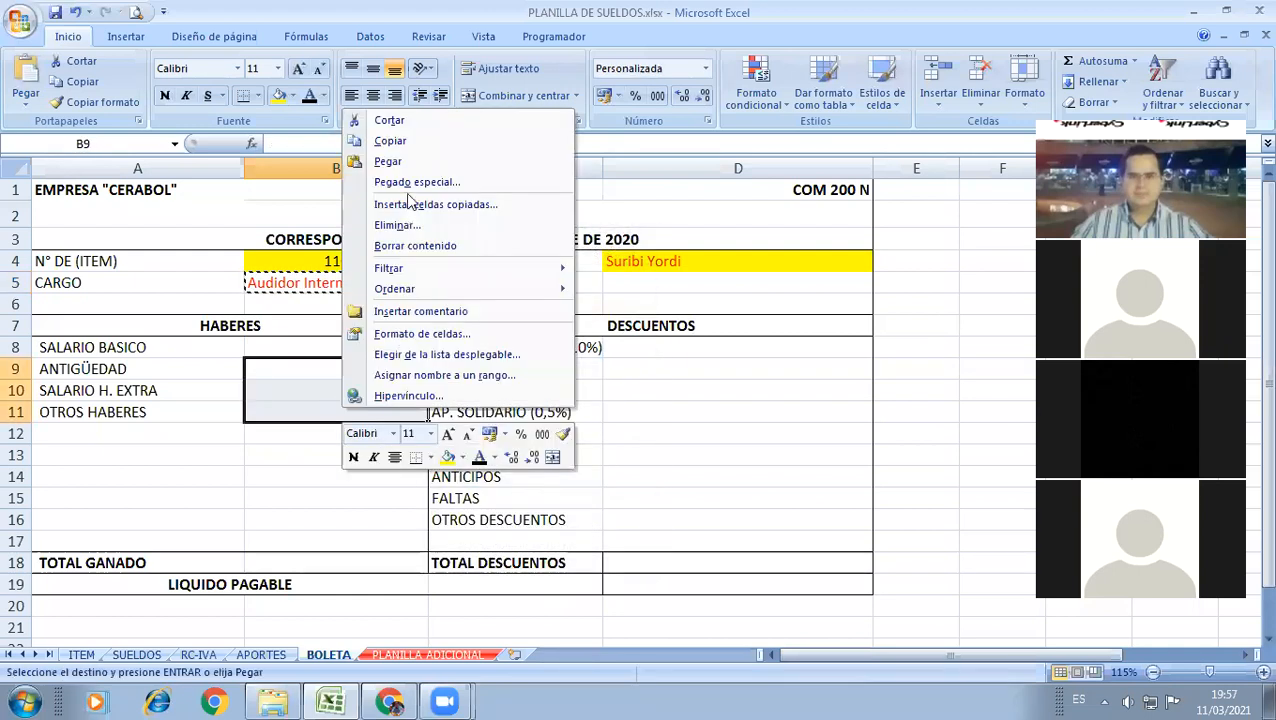
pyautogui.click(390, 162)
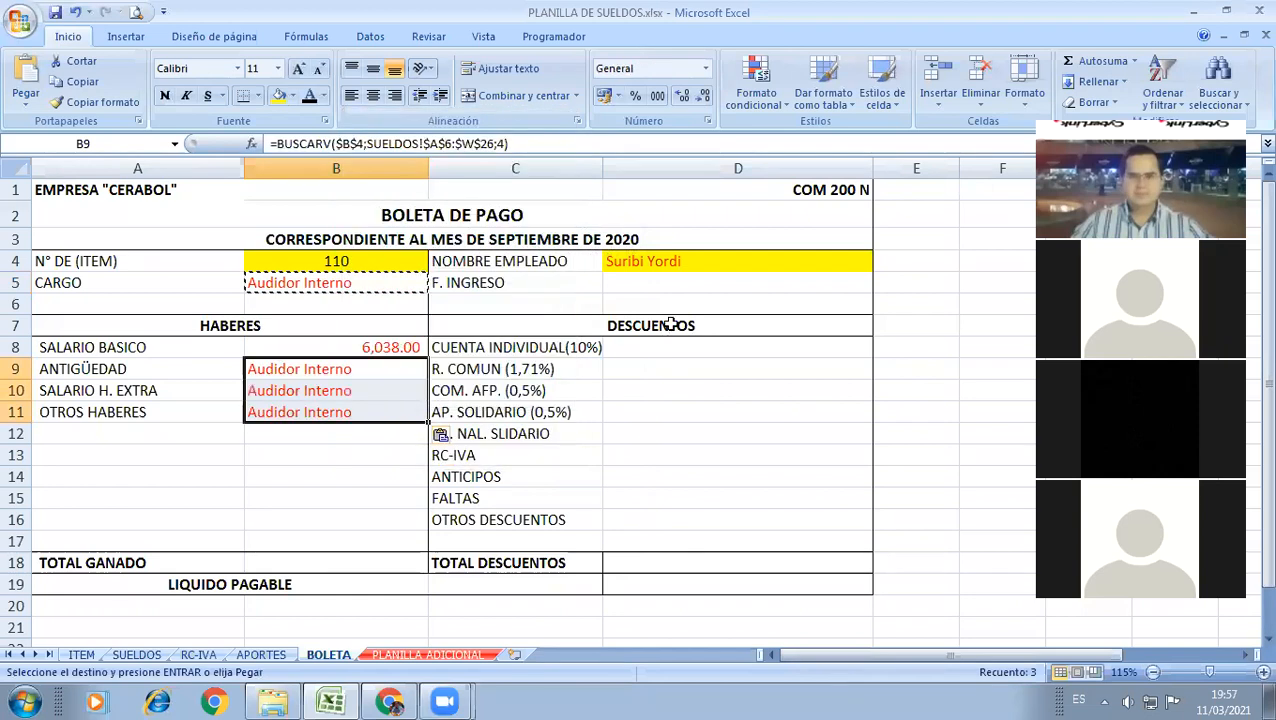
pyautogui.rightClick(654, 285)
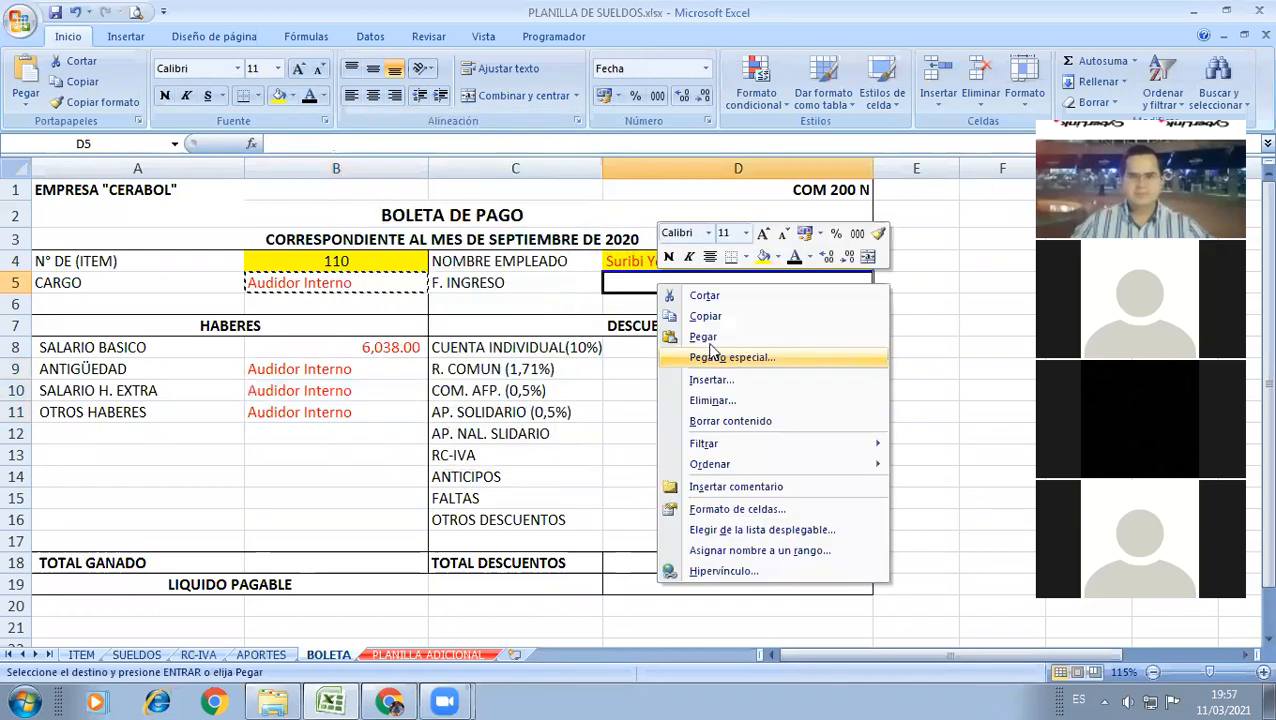
pyautogui.click(703, 337)
# Step: Paste the copied CARGO formula into the DESCUENTOS cells D8:D16
pyautogui.moveTo(660, 347); pyautogui.dragTo(658, 441)
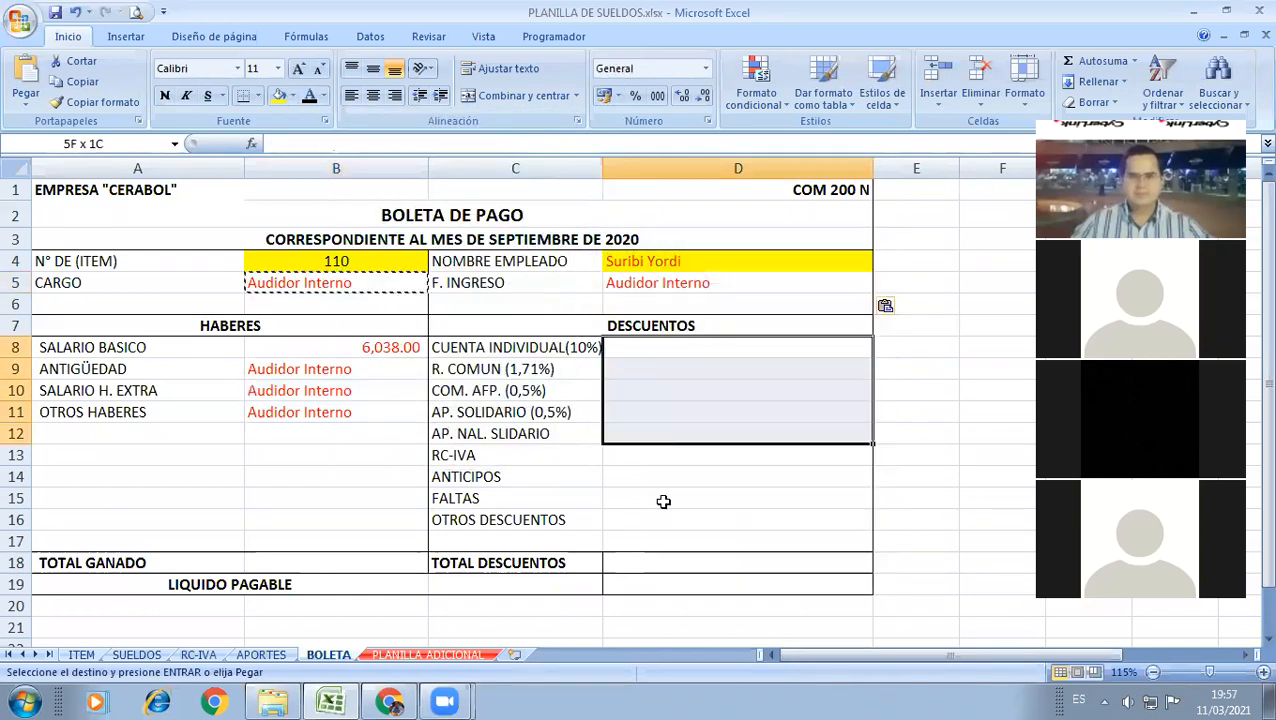
pyautogui.moveTo(663, 494); pyautogui.dragTo(663, 522)
pyautogui.rightClick(670, 440)
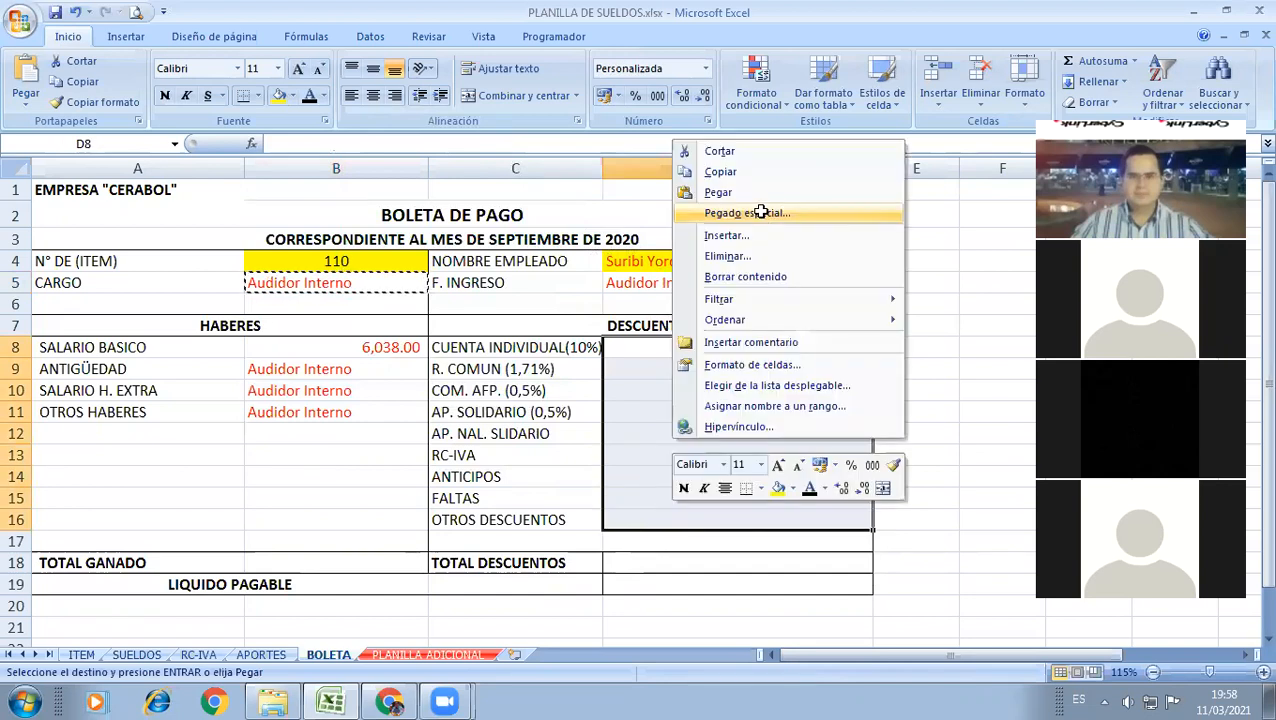
pyautogui.click(758, 213)
pyautogui.press('Escape')
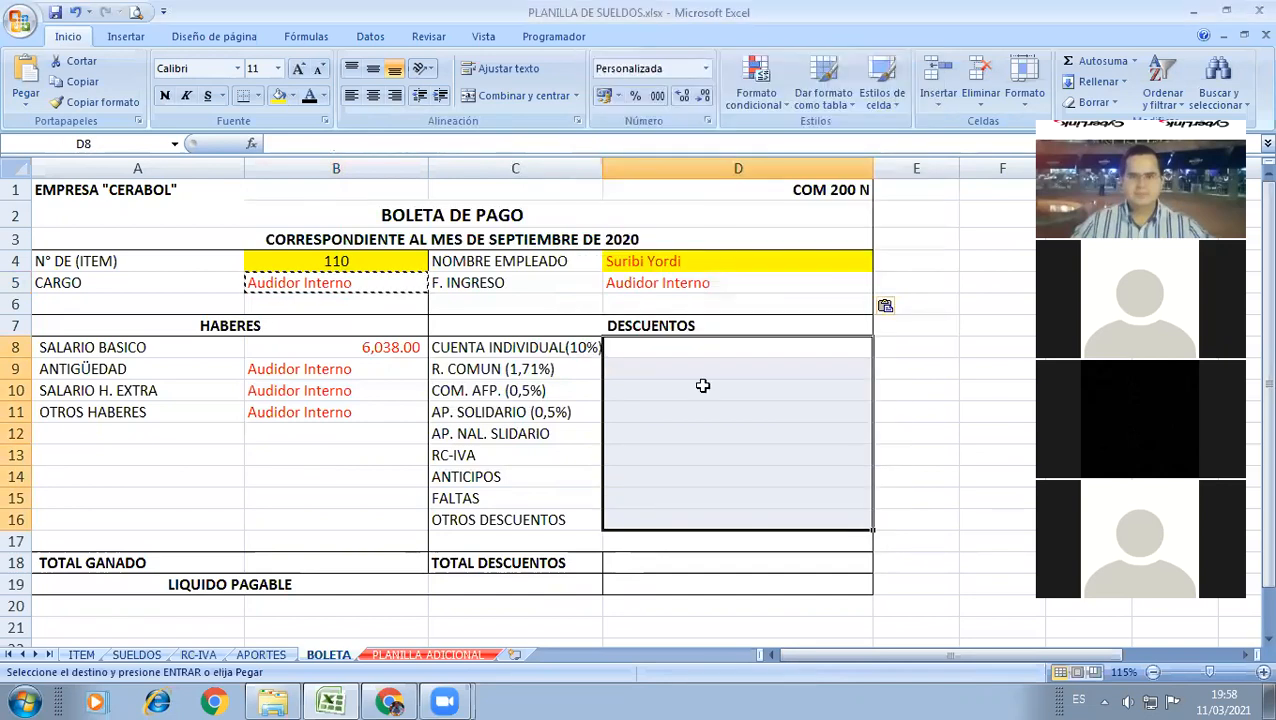
pyautogui.rightClick(703, 391)
pyautogui.click(741, 144)
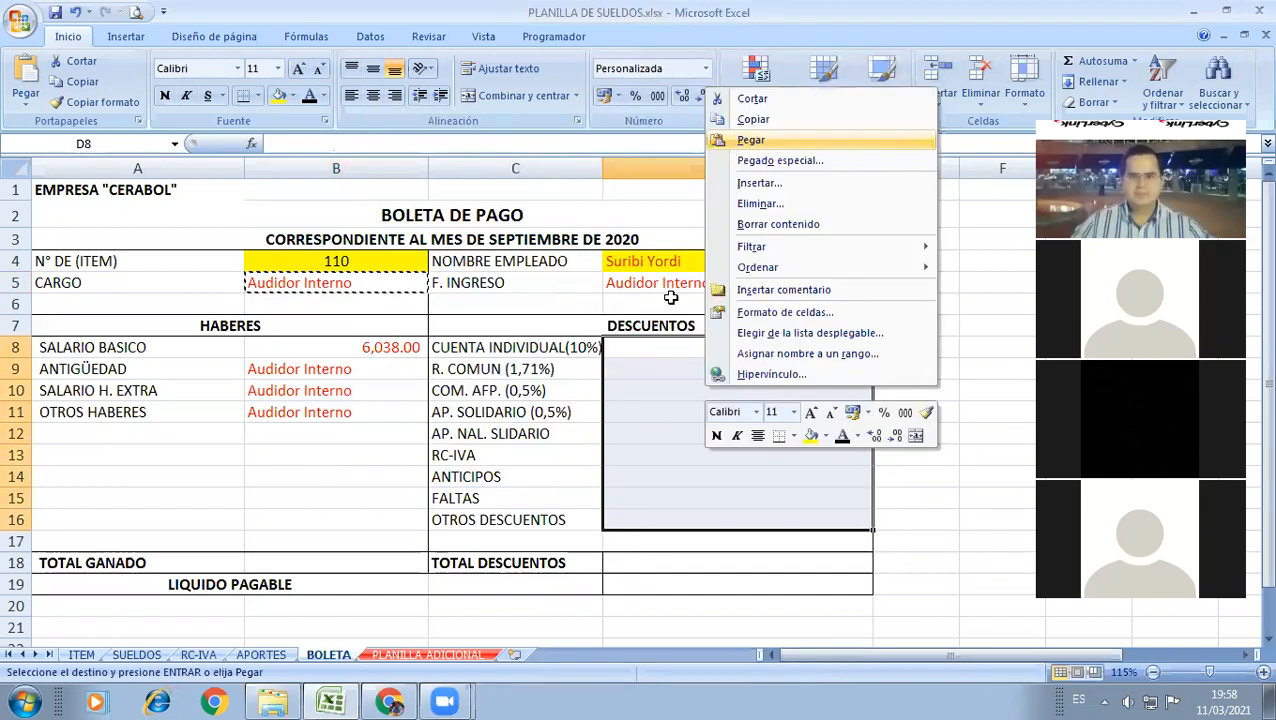
# Step: Paste the copied formula into the TOTAL GANADO cell B18 and the TOTAL DESCUENTOS and LIQUIDO PAGABLE cells D18:D19
pyautogui.click(311, 569)
pyautogui.rightClick(311, 569)
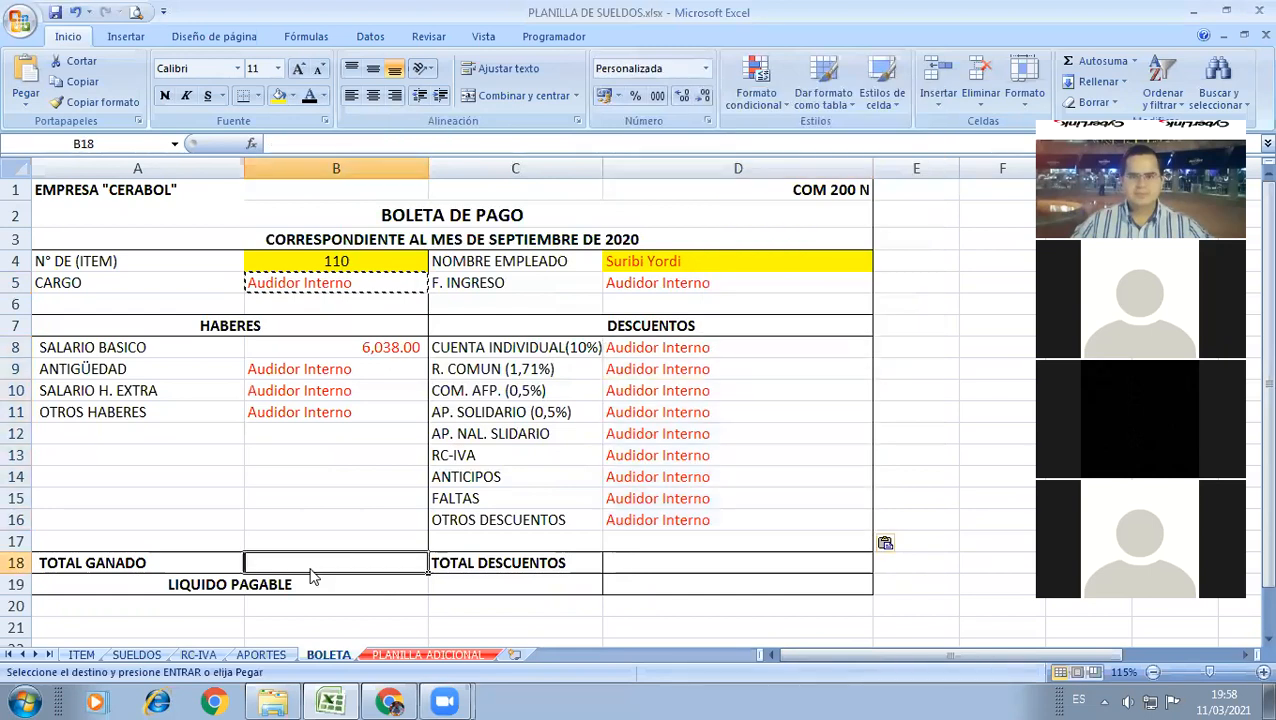
pyautogui.click(358, 324)
pyautogui.moveTo(664, 562); pyautogui.dragTo(669, 581)
pyautogui.rightClick(650, 556)
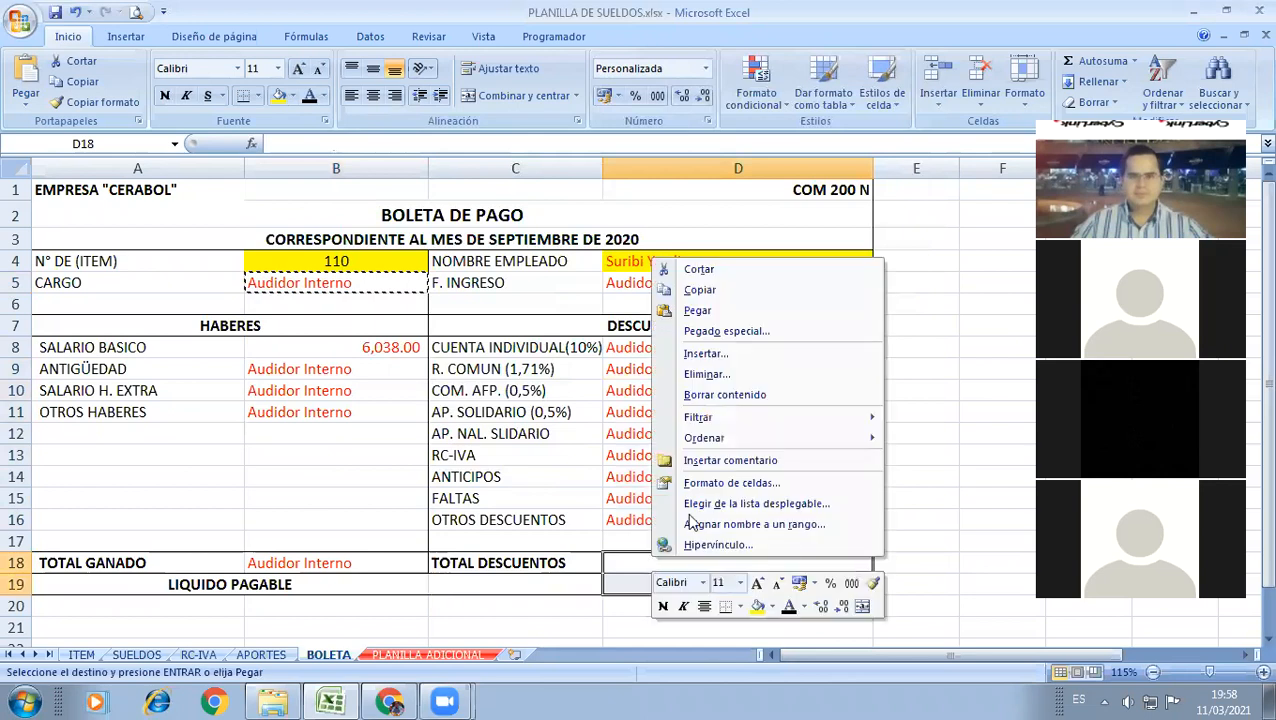
pyautogui.click(731, 309)
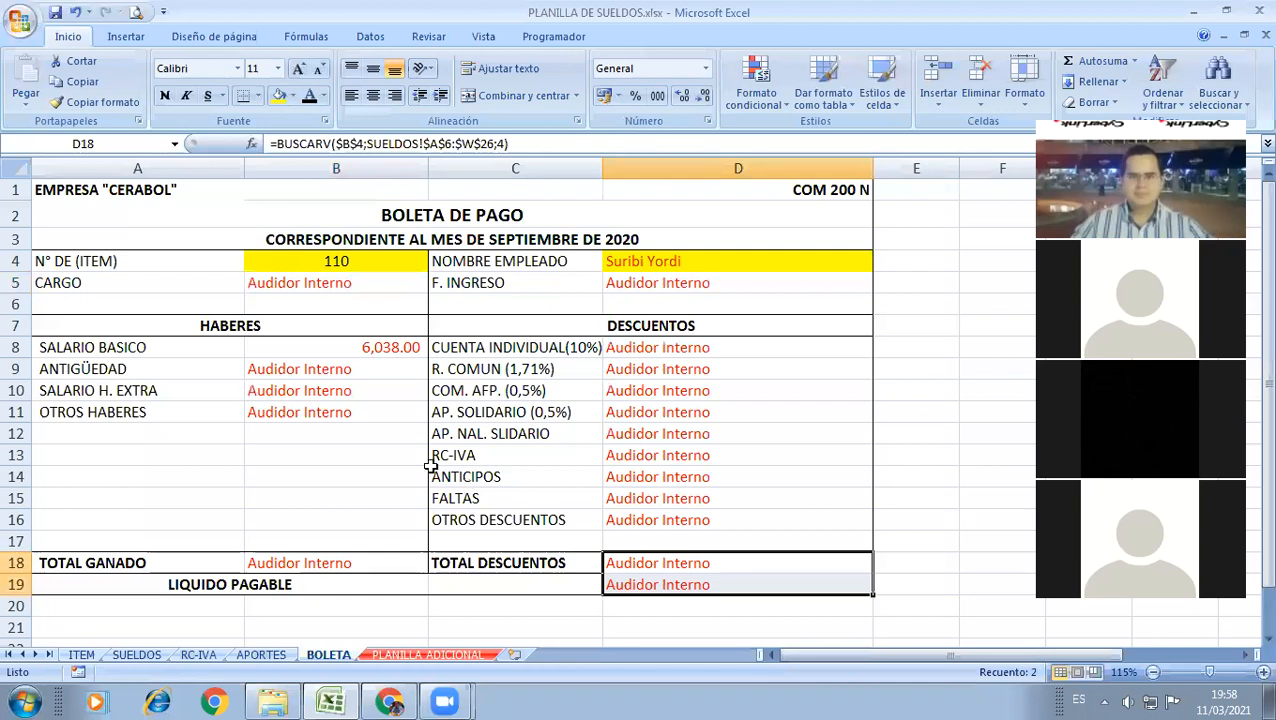
# Step: Hide rows 14 to 20 on the SUELDOS sheet to bring the row 27 column numbers close to the headings
pyautogui.click(647, 286)
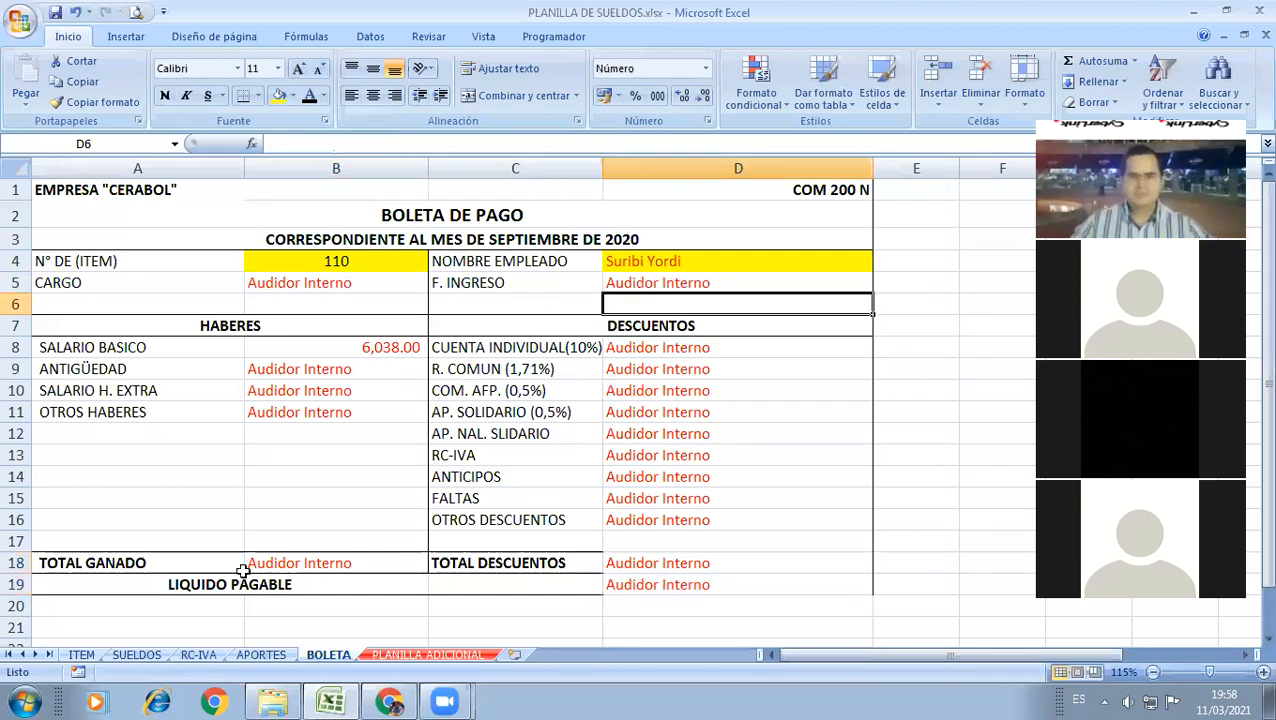
pyautogui.click(137, 655)
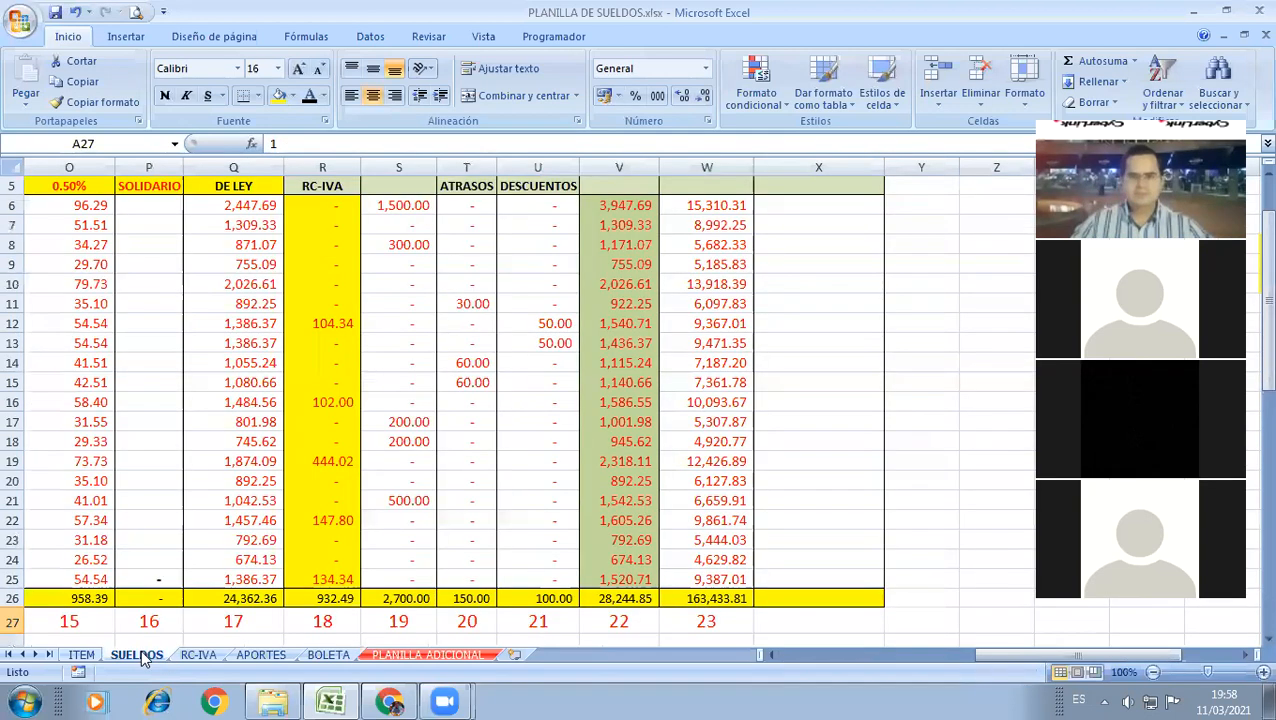
pyautogui.hotkey('ctrl', 'Home')
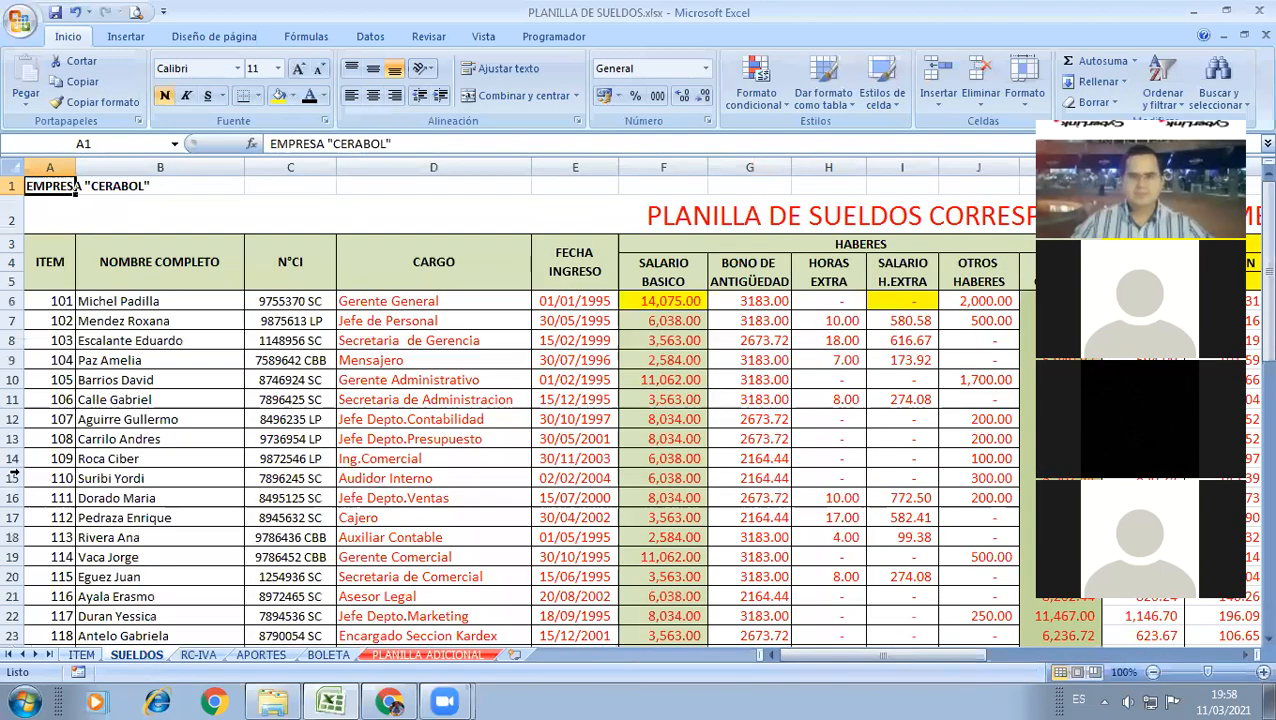
pyautogui.rightClick(118, 550)
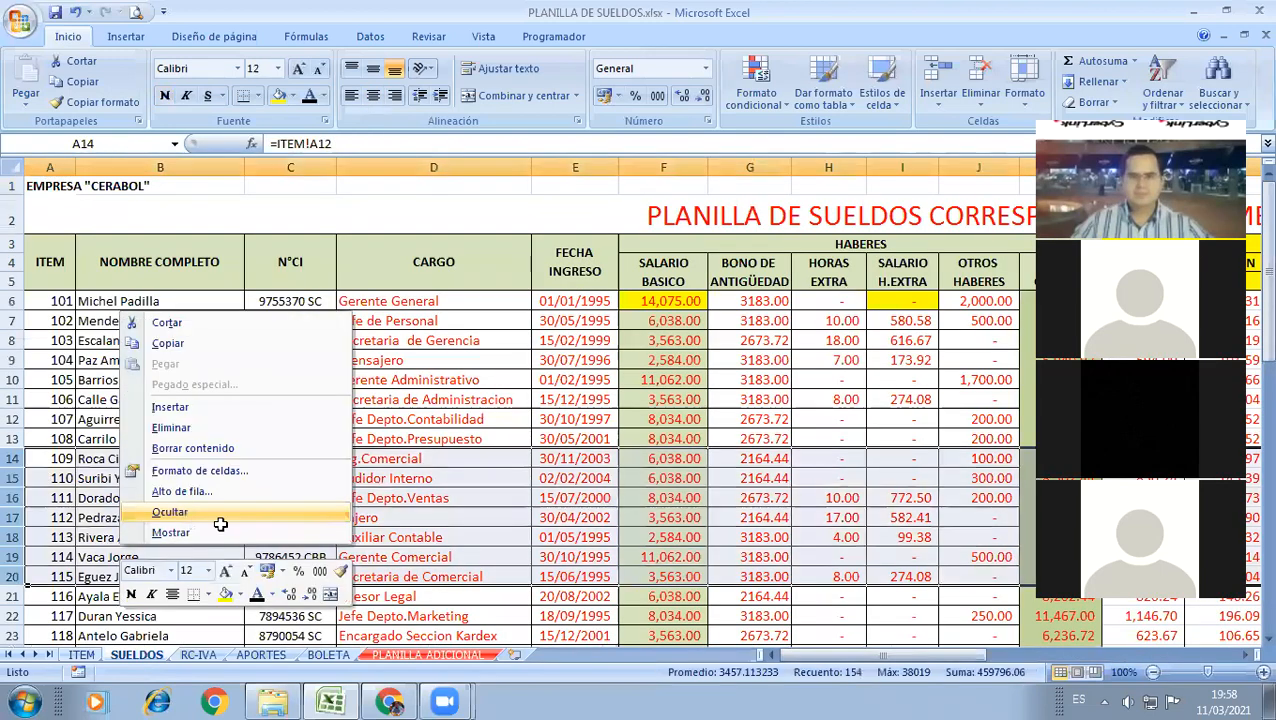
pyautogui.click(169, 512)
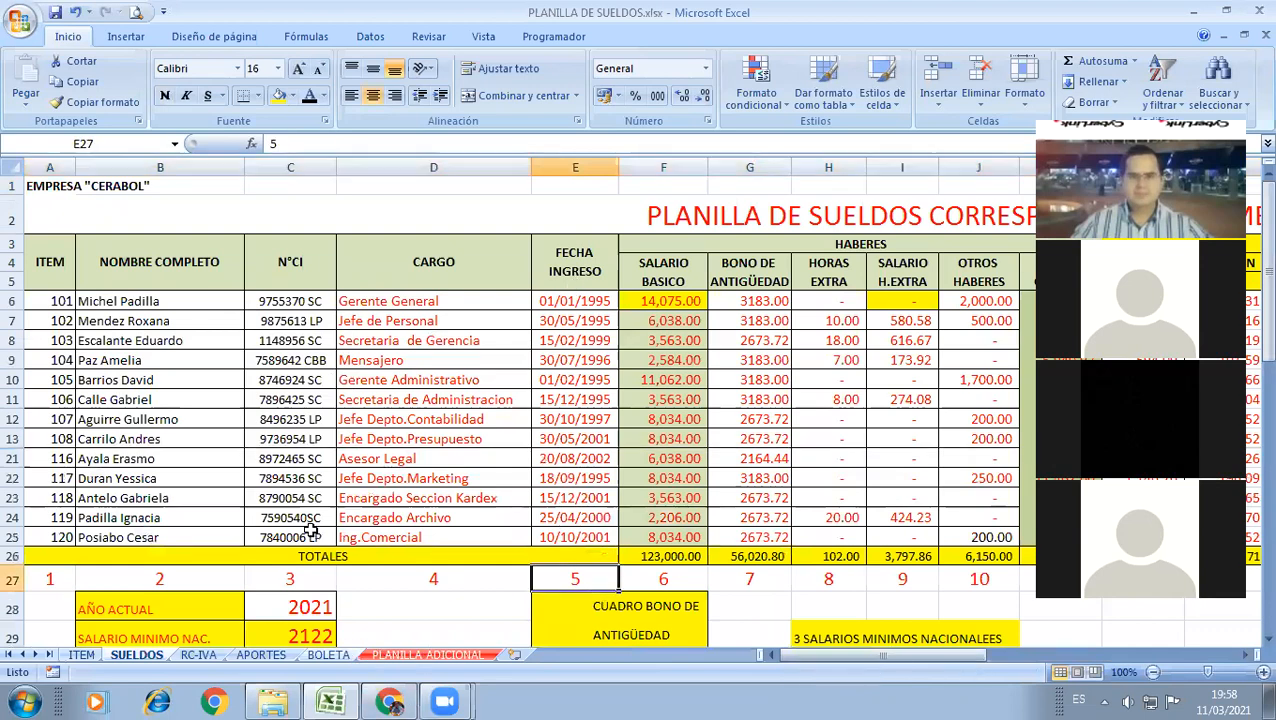
# Step: Set the column index of the F. INGRESO lookup in D5 of the BOLETA sheet to 5
pyautogui.press('F2')
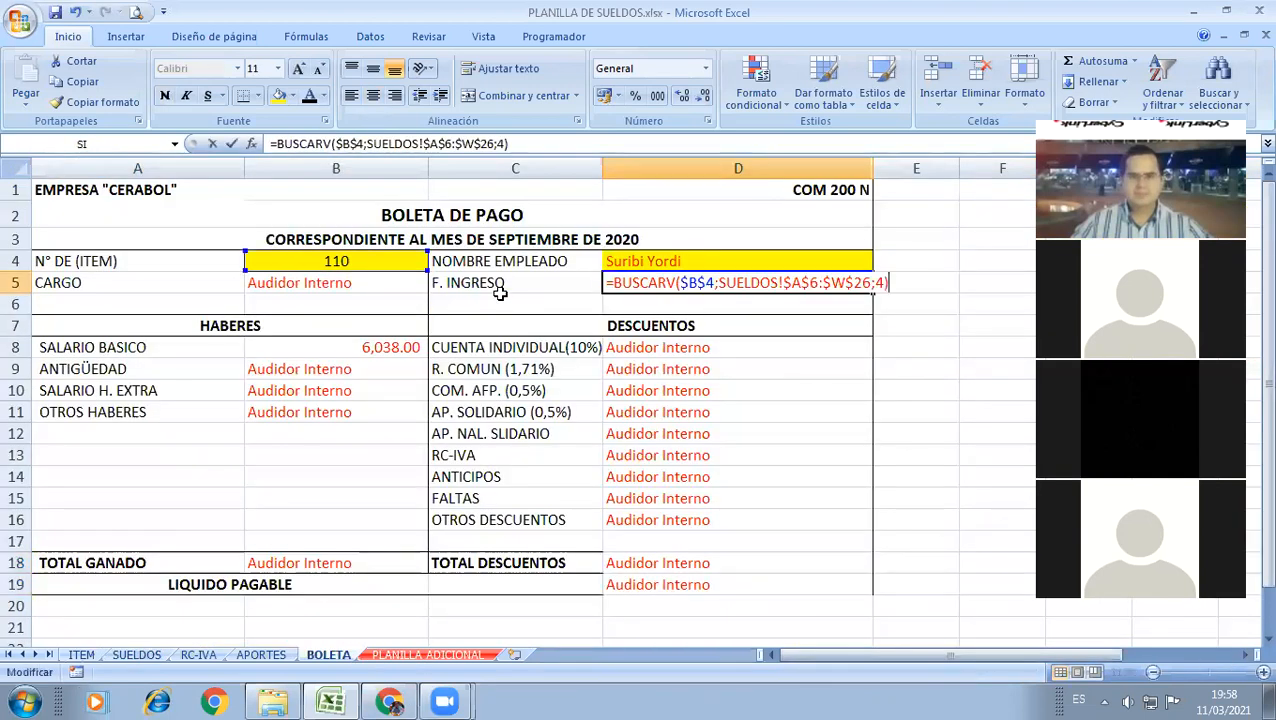
pyautogui.press('Left')
pyautogui.press('Left')
pyautogui.press('Return')
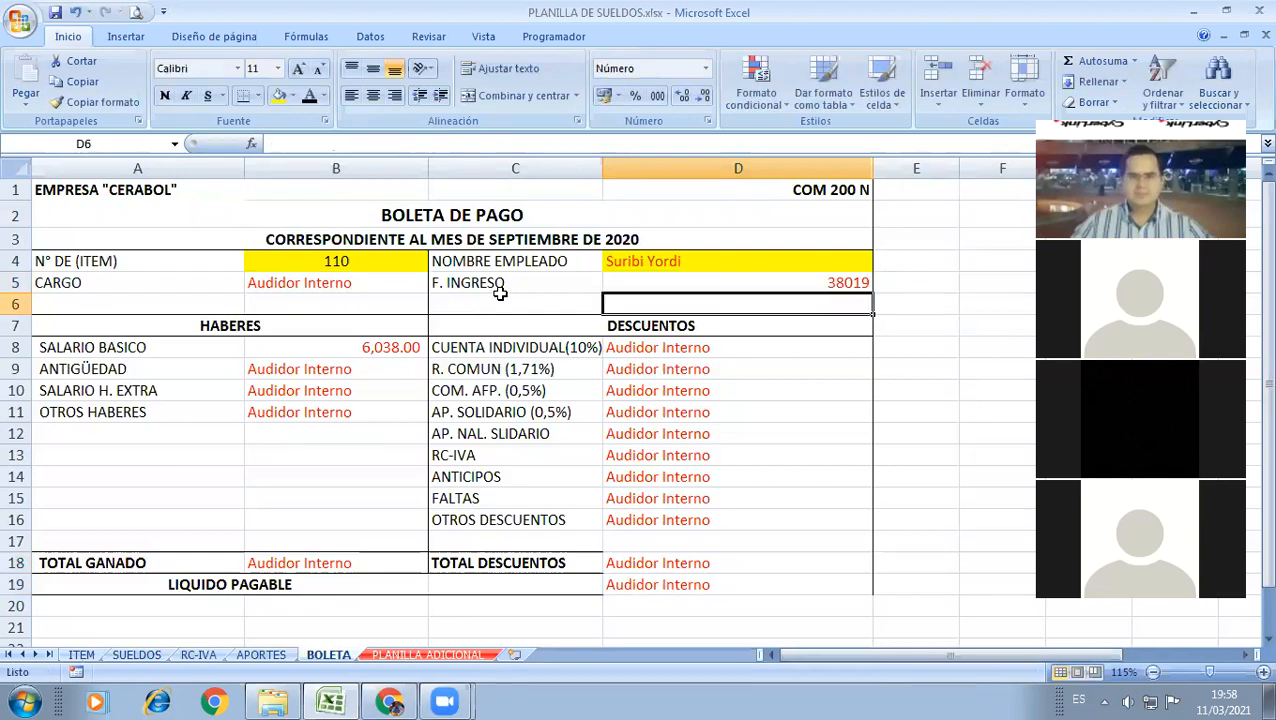
# Step: Format the F. INGRESO cell D5 as a short date and align it left
pyautogui.click(703, 277)
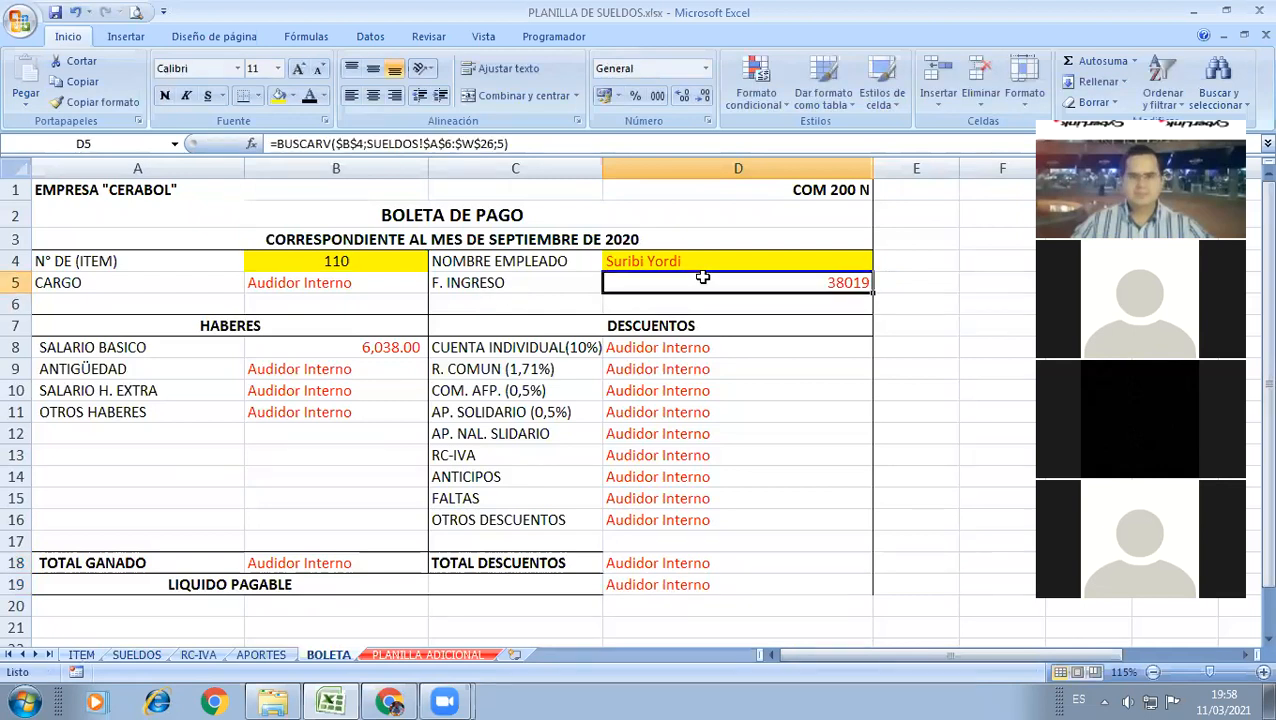
pyautogui.click(705, 68)
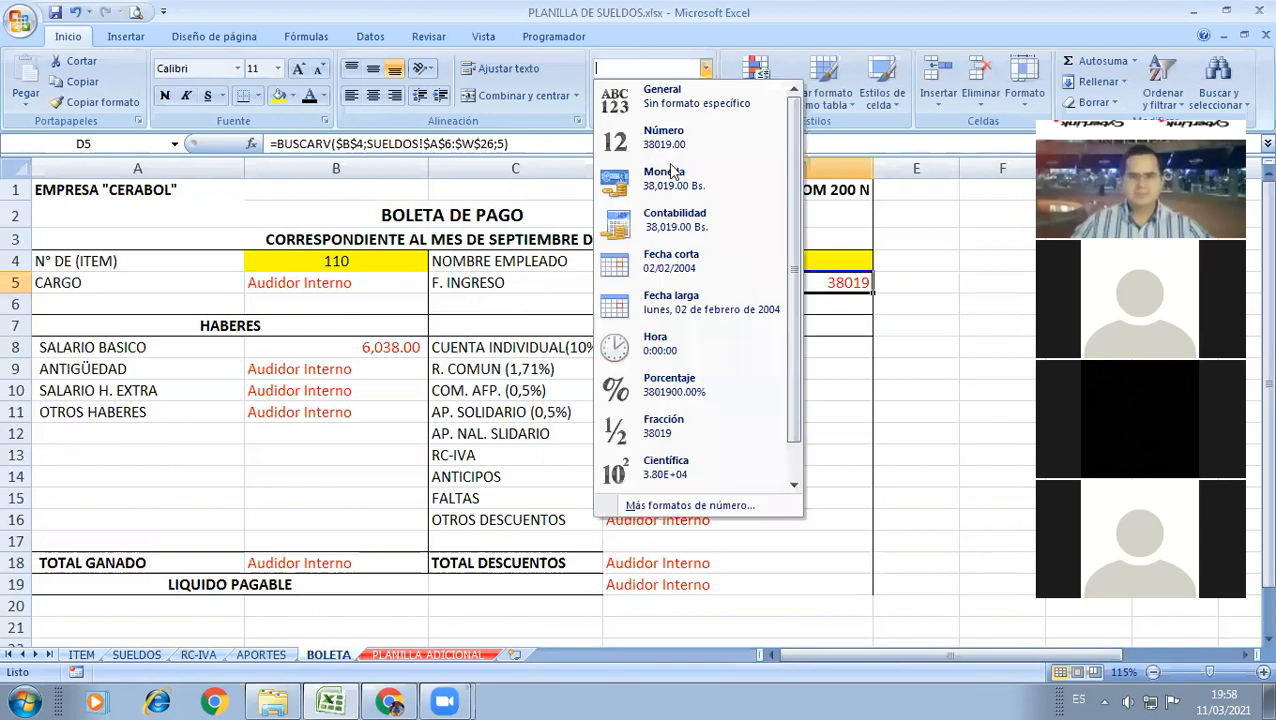
pyautogui.click(653, 260)
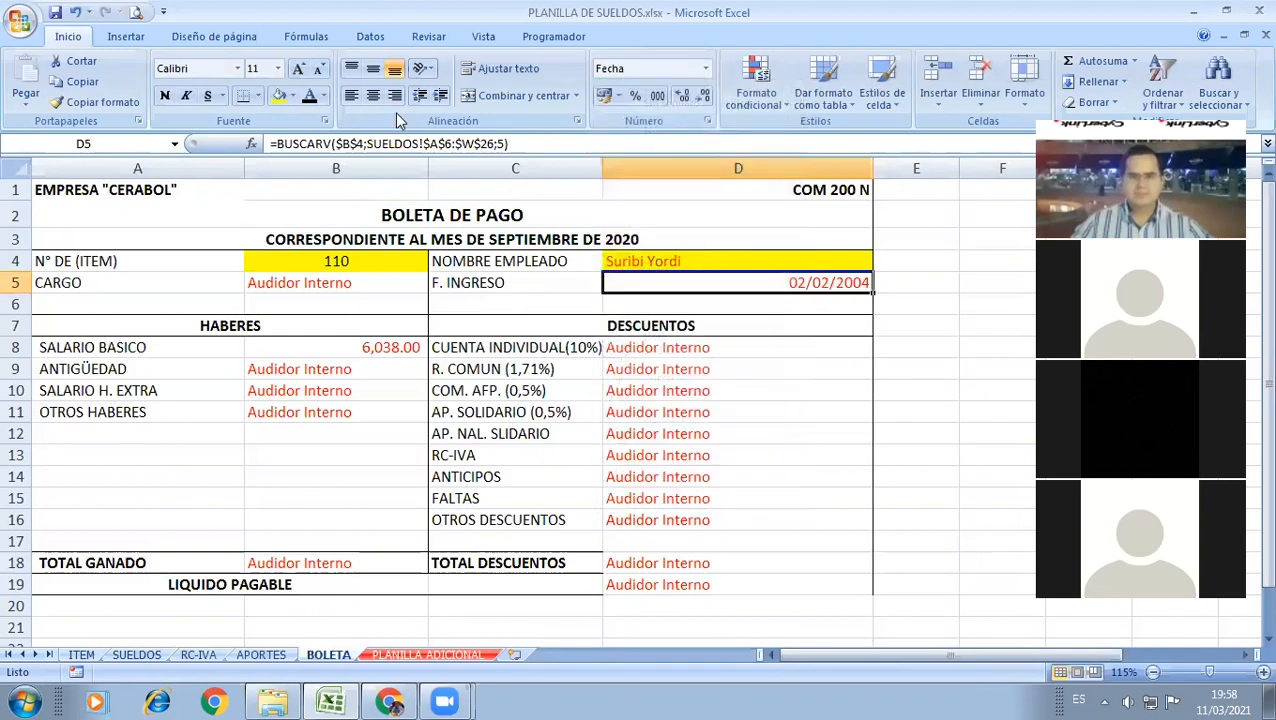
pyautogui.click(351, 97)
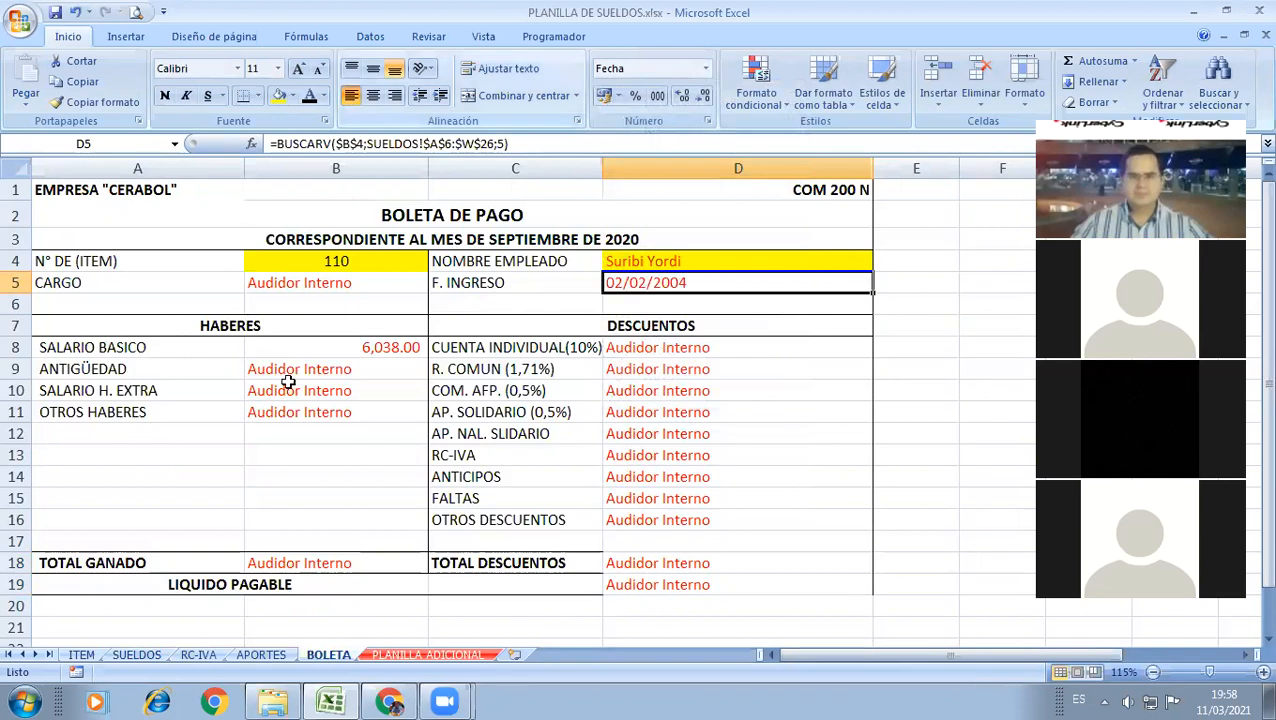
# Step: Look up the BONO DE ANTIGÜEDAD column number on the SUELDOS sheet and set the ANTIGÜEDAD lookup index in BOLETA B9 to 7
pyautogui.click(257, 369)
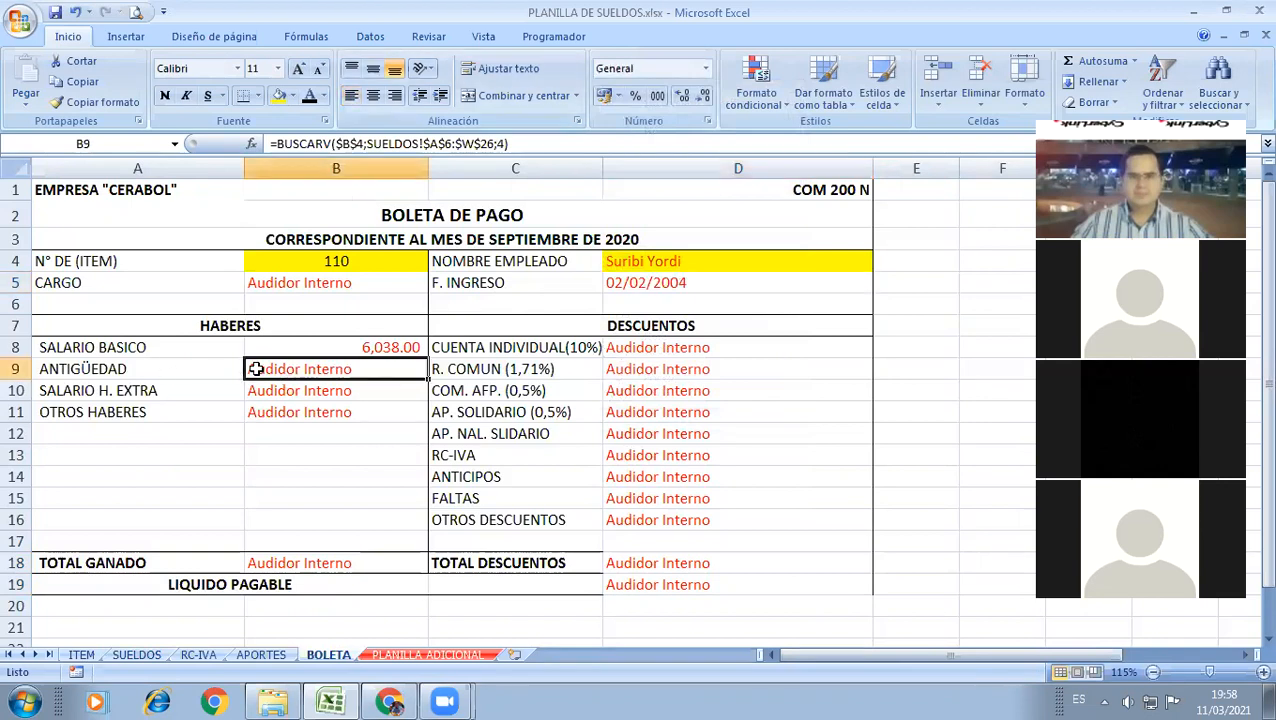
pyautogui.doubleClick(257, 369)
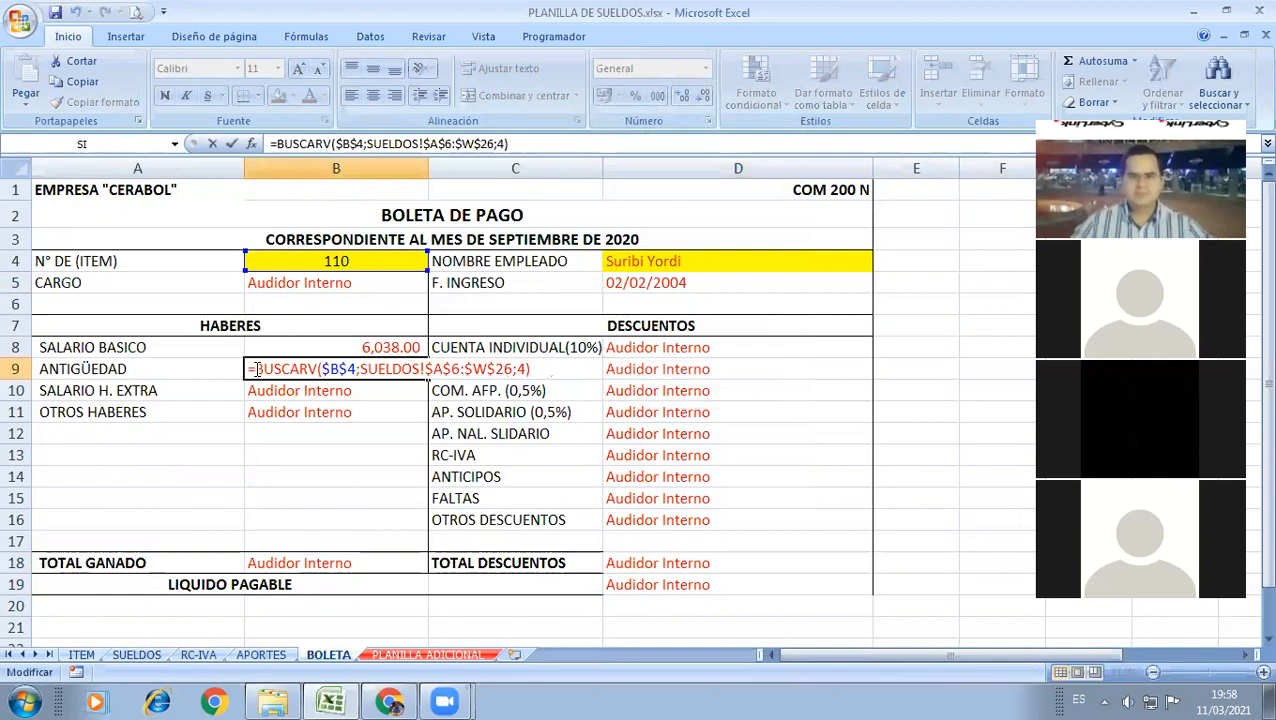
pyautogui.press('Escape')
pyautogui.click(137, 655)
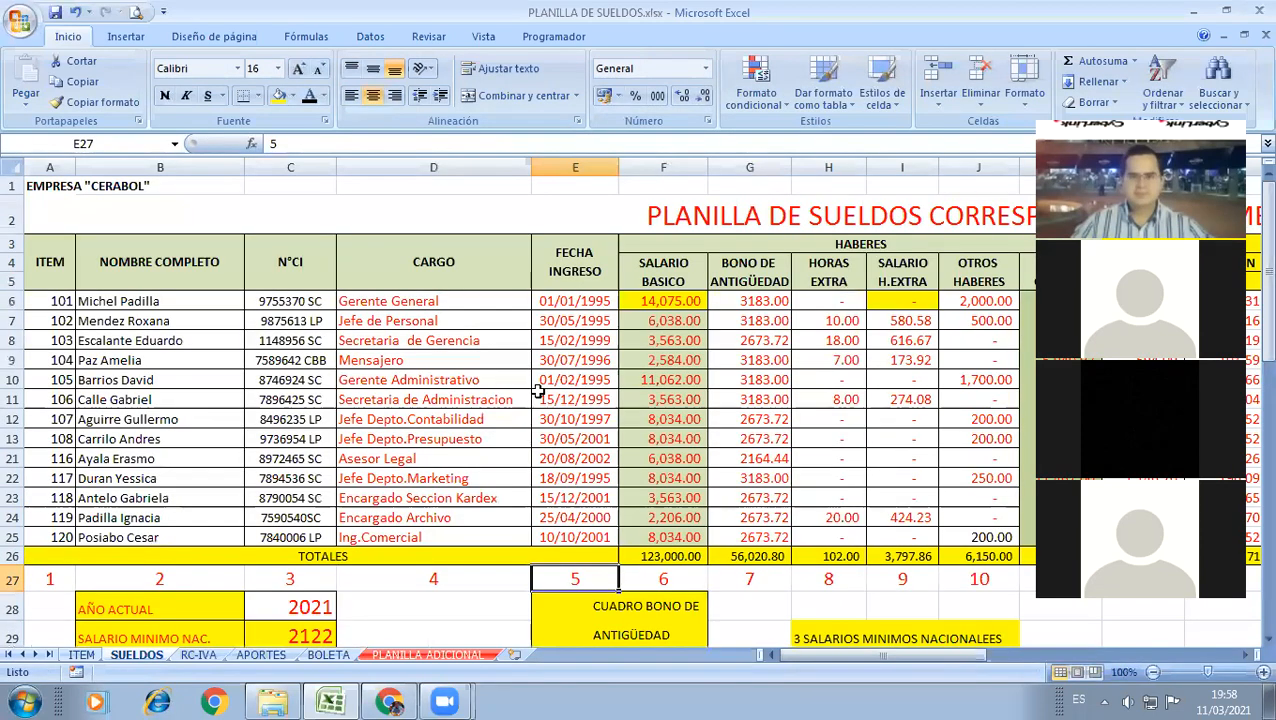
pyautogui.click(737, 574)
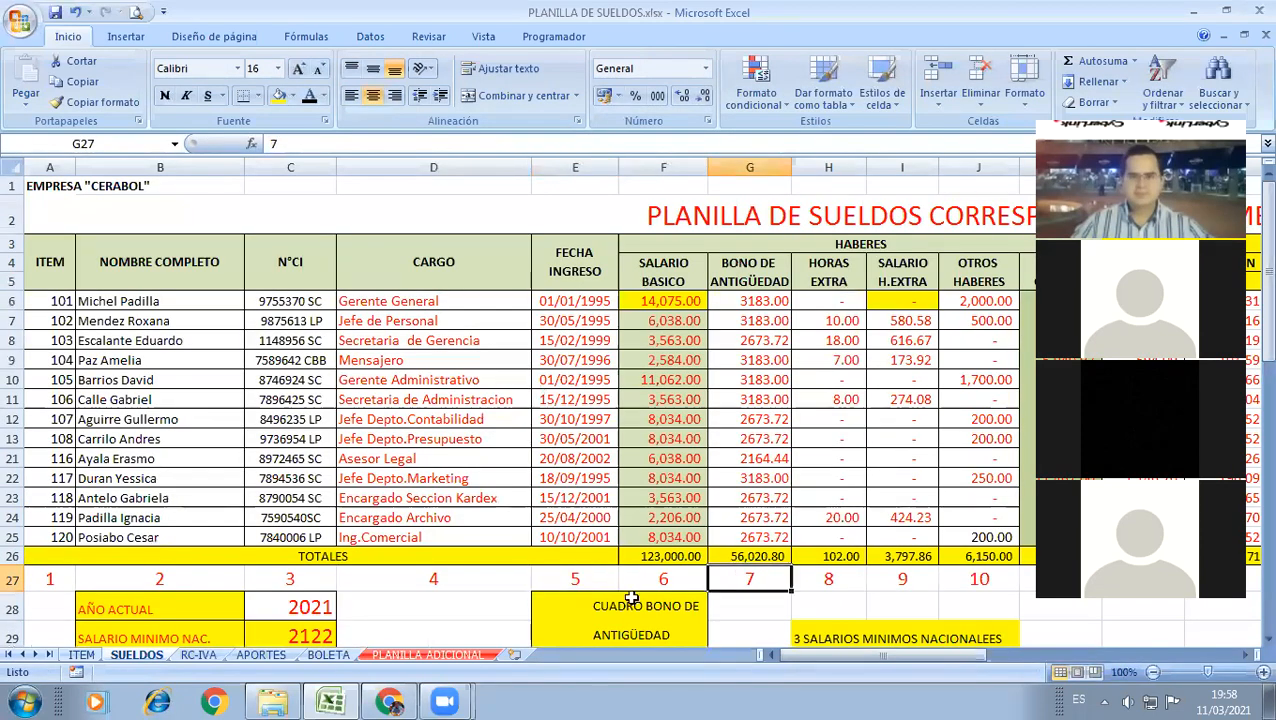
pyautogui.click(330, 655)
pyautogui.press('F2')
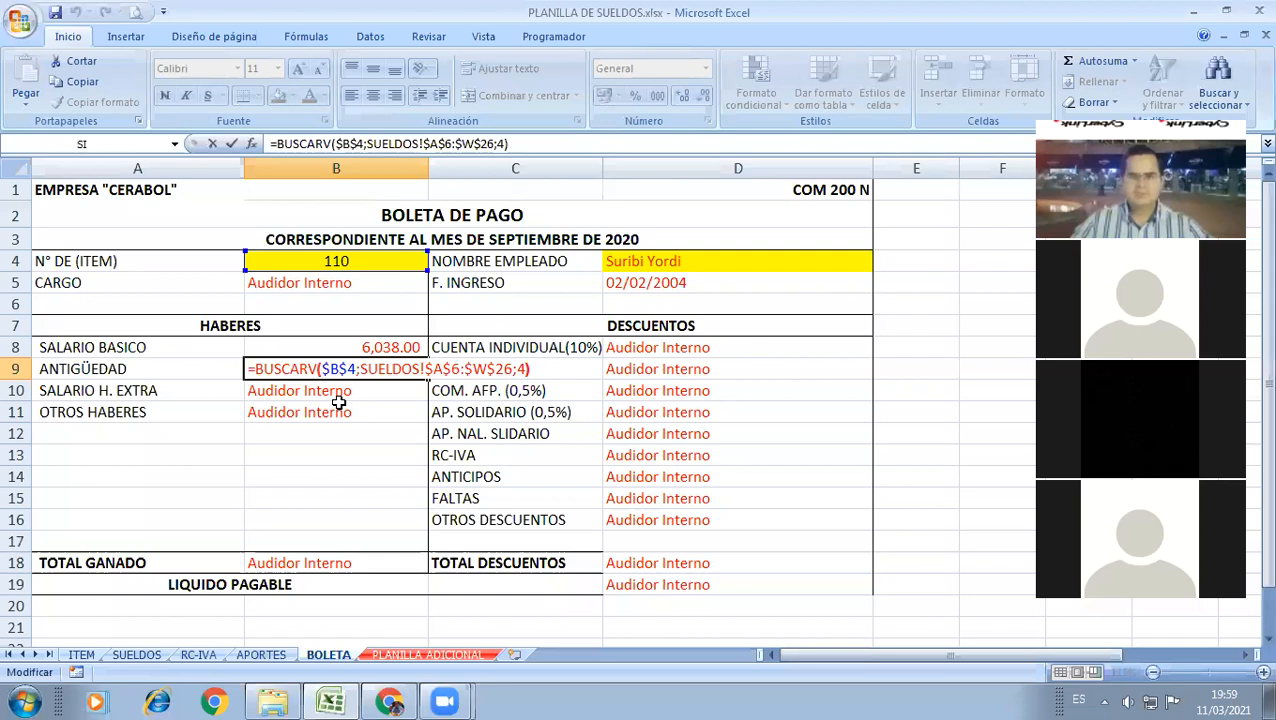
pyautogui.press('Left')
pyautogui.press('BackSpace')
pyautogui.write('7')
pyautogui.press('Return')
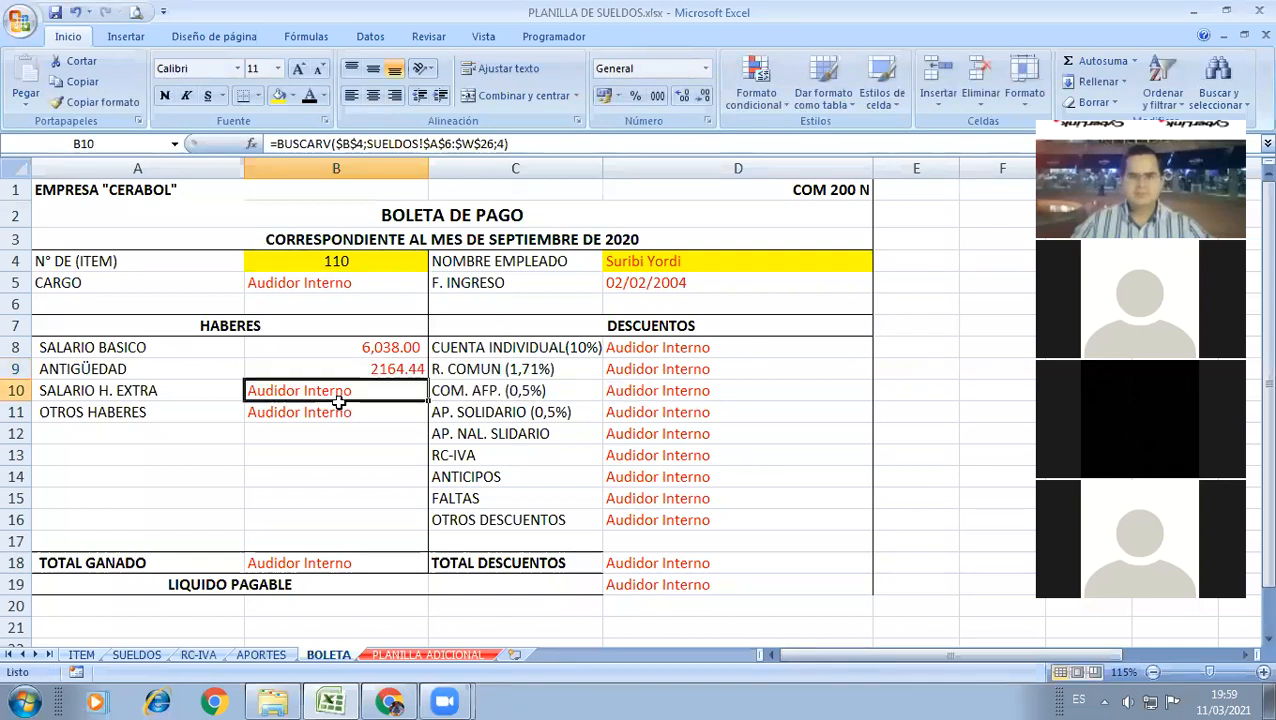
# Step: Check the SALARIO H.EXTRA column number on SUELDOS and set the column index of the BOLETA B10 lookup to 9
pyautogui.hotkey('ctrl', 'pageup')
pyautogui.hotkey('ctrl', 'pageup')
pyautogui.hotkey('ctrl', 'pageup')
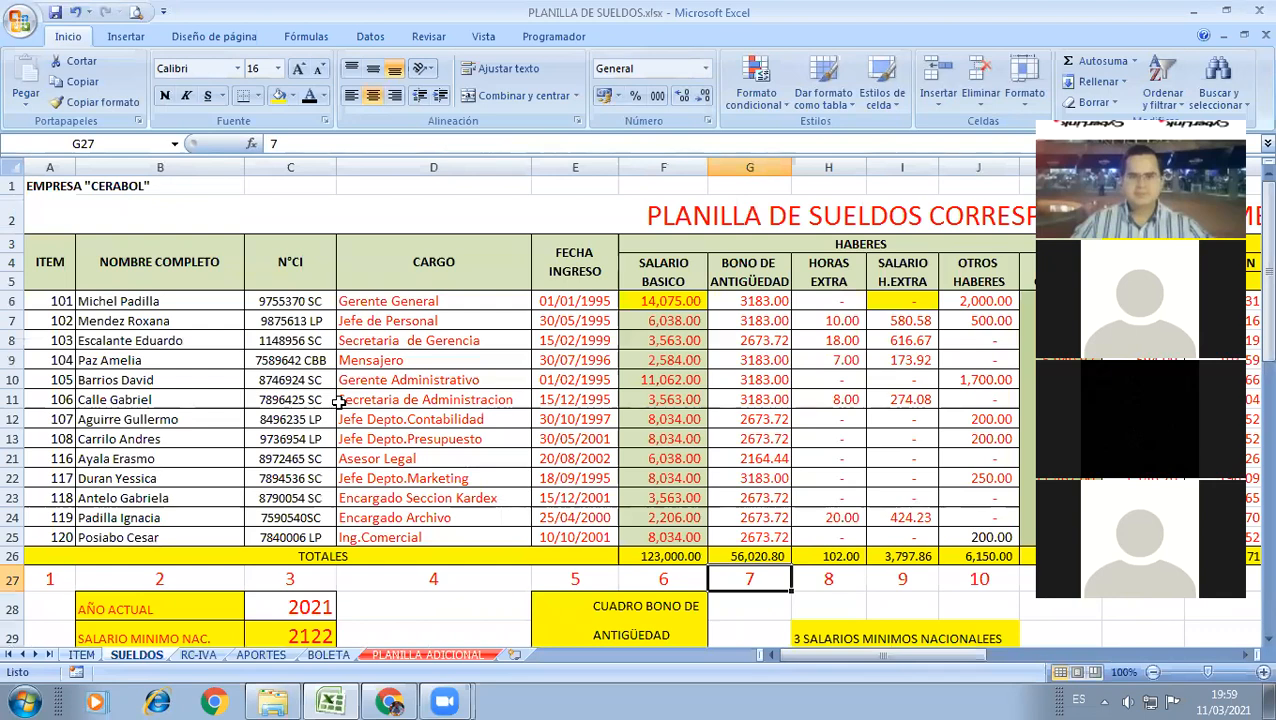
pyautogui.hotkey('ctrl', 'pagedown')
pyautogui.hotkey('ctrl', 'pagedown')
pyautogui.hotkey('ctrl', 'pagedown')
pyautogui.press('F2')
pyautogui.press('Left')
pyautogui.press('BackSpace')
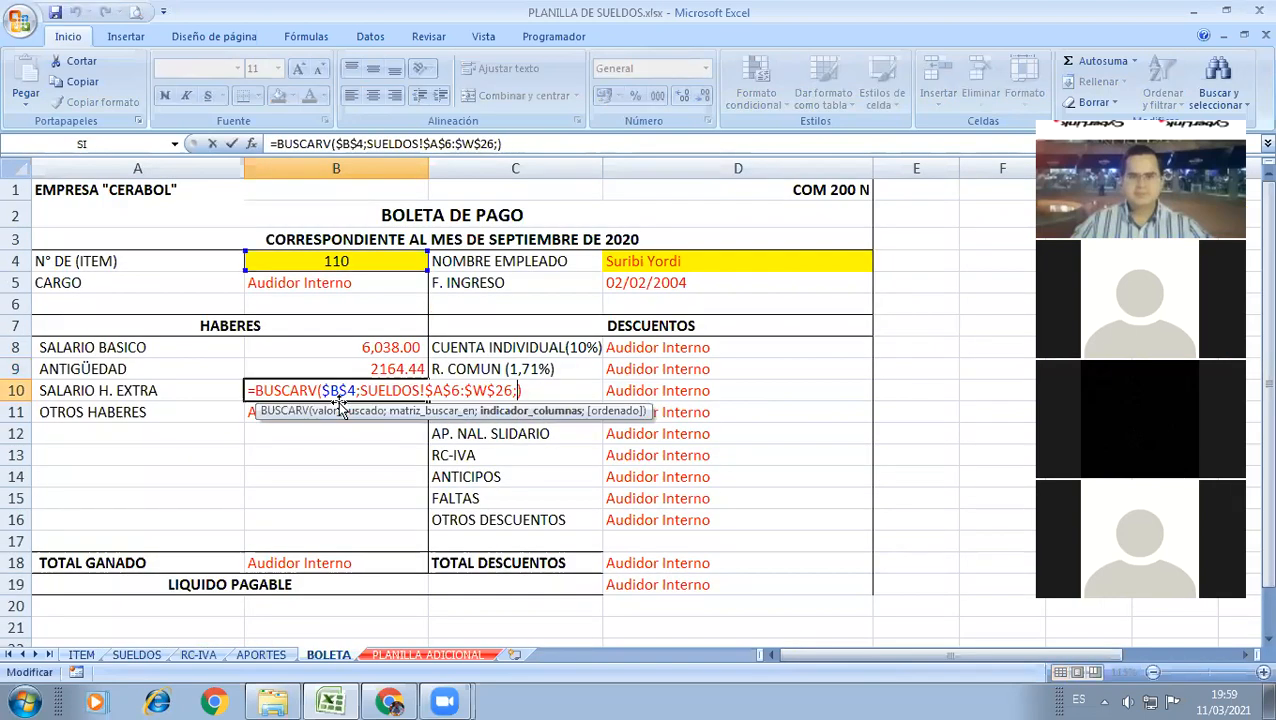
pyautogui.press('Escape')
# Step: Check the OTROS HABERES column number on SUELDOS and set the column index of the BOLETA B11 lookup to 10
pyautogui.hotkey('ctrl', 'pageup')
pyautogui.hotkey('ctrl', 'pageup')
pyautogui.hotkey('ctrl', 'pageup')
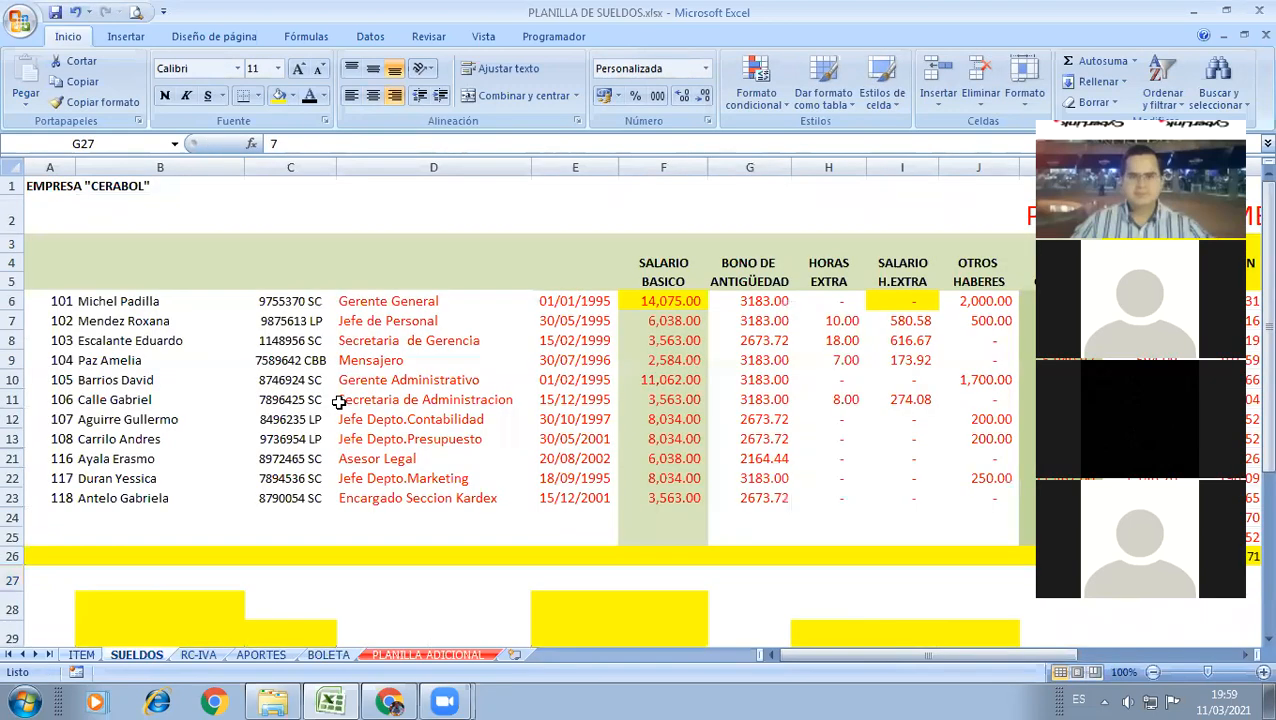
pyautogui.hotkey('ctrl', 'pagedown')
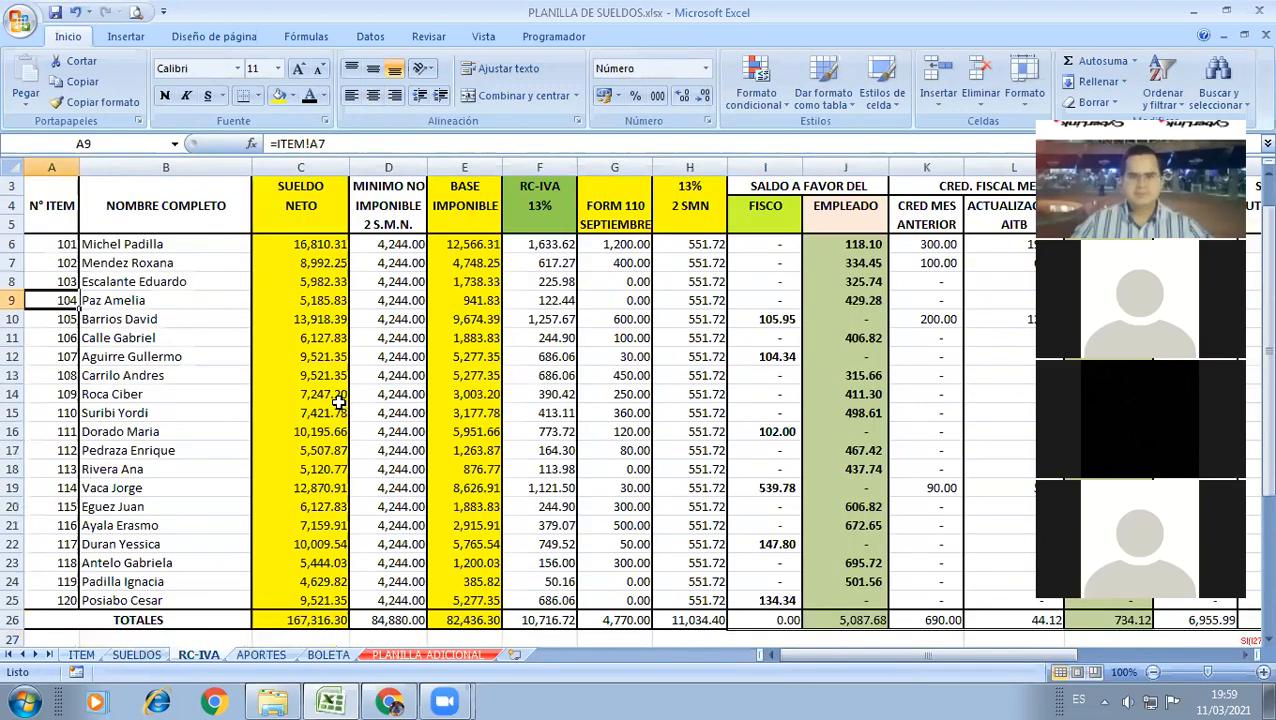
pyautogui.hotkey('ctrl', 'pagedown')
pyautogui.hotkey('ctrl', 'pagedown')
pyautogui.doubleClick(341, 403)
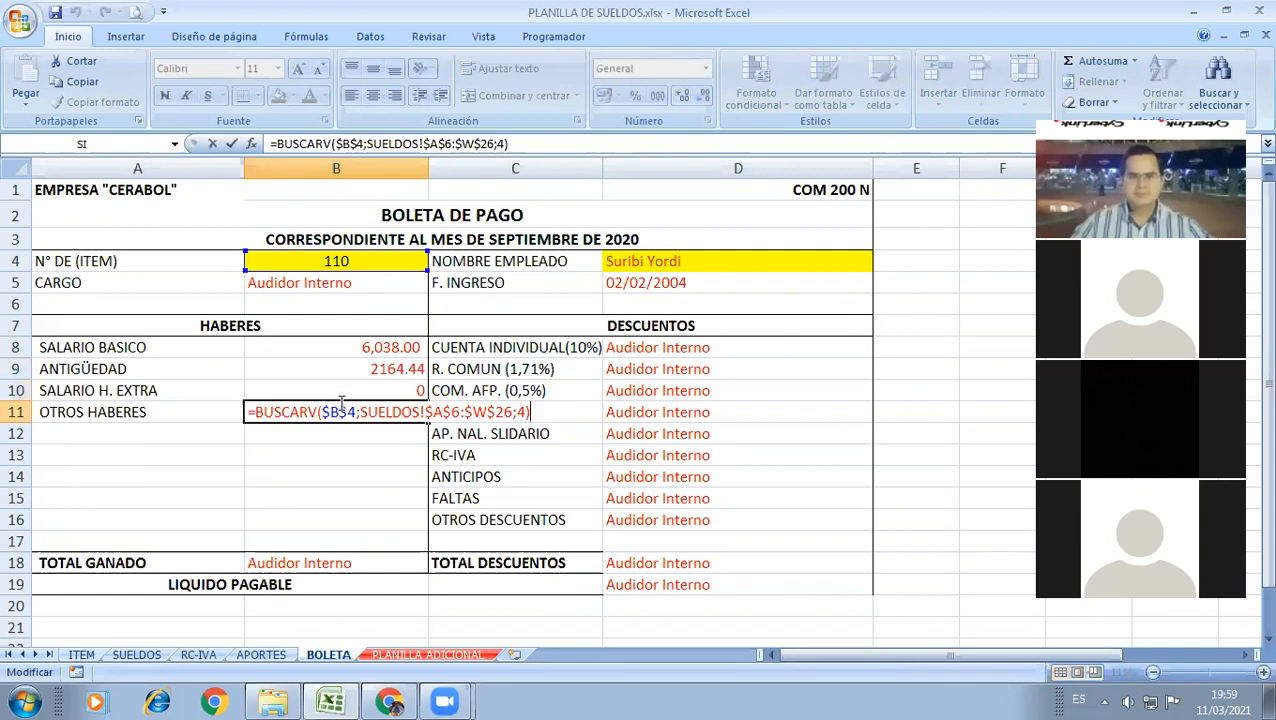
pyautogui.press('BackSpace')
pyautogui.press('BackSpace')
pyautogui.write('10')
pyautogui.press('Return')
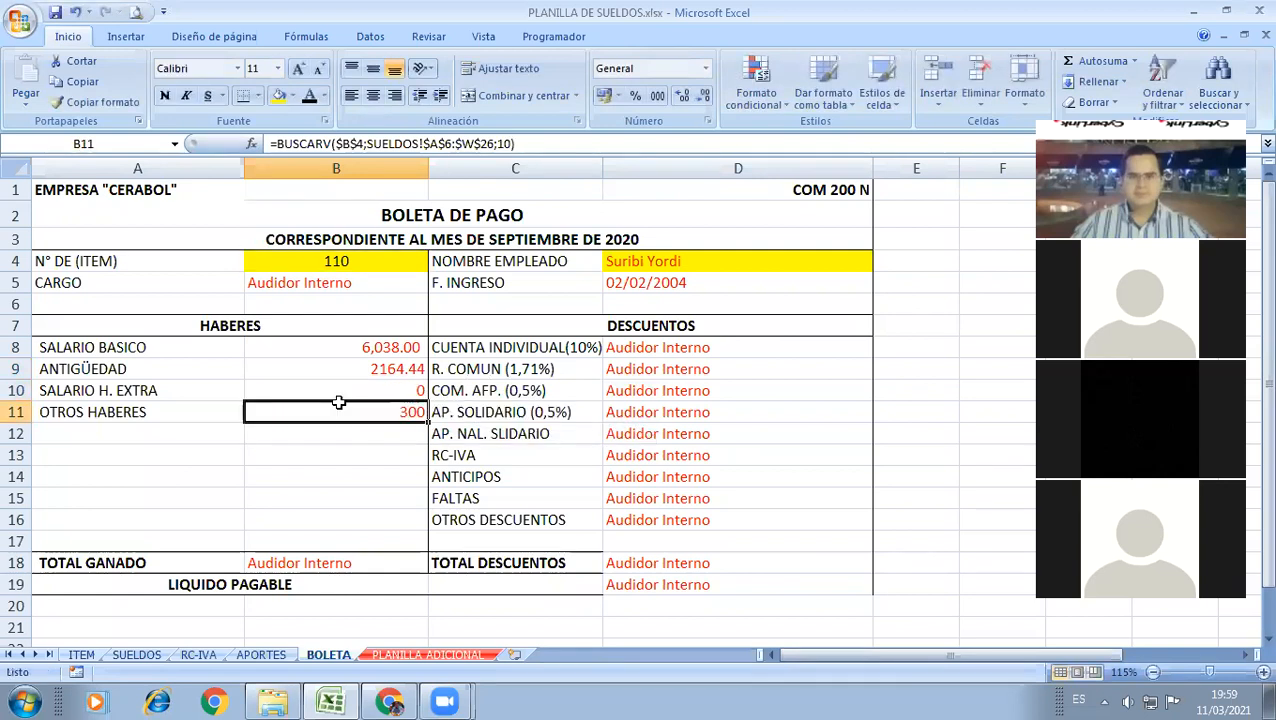
# Step: Change the item number in B4 to 115 to test the payslip lookups with another employee
pyautogui.press('Up')
pyautogui.press('Up')
pyautogui.press('Up')
pyautogui.press('Up')
pyautogui.press('Up')
pyautogui.press('Up')
pyautogui.press('Up')
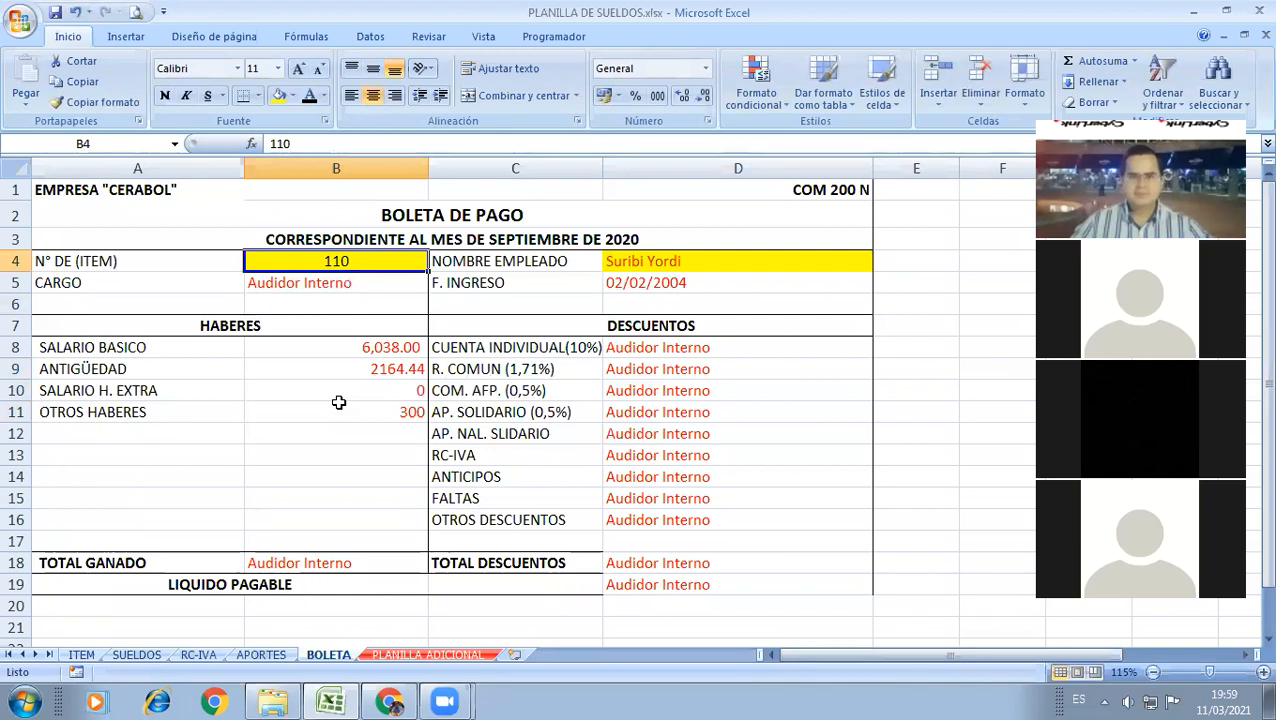
pyautogui.write('115')
pyautogui.press('Return')
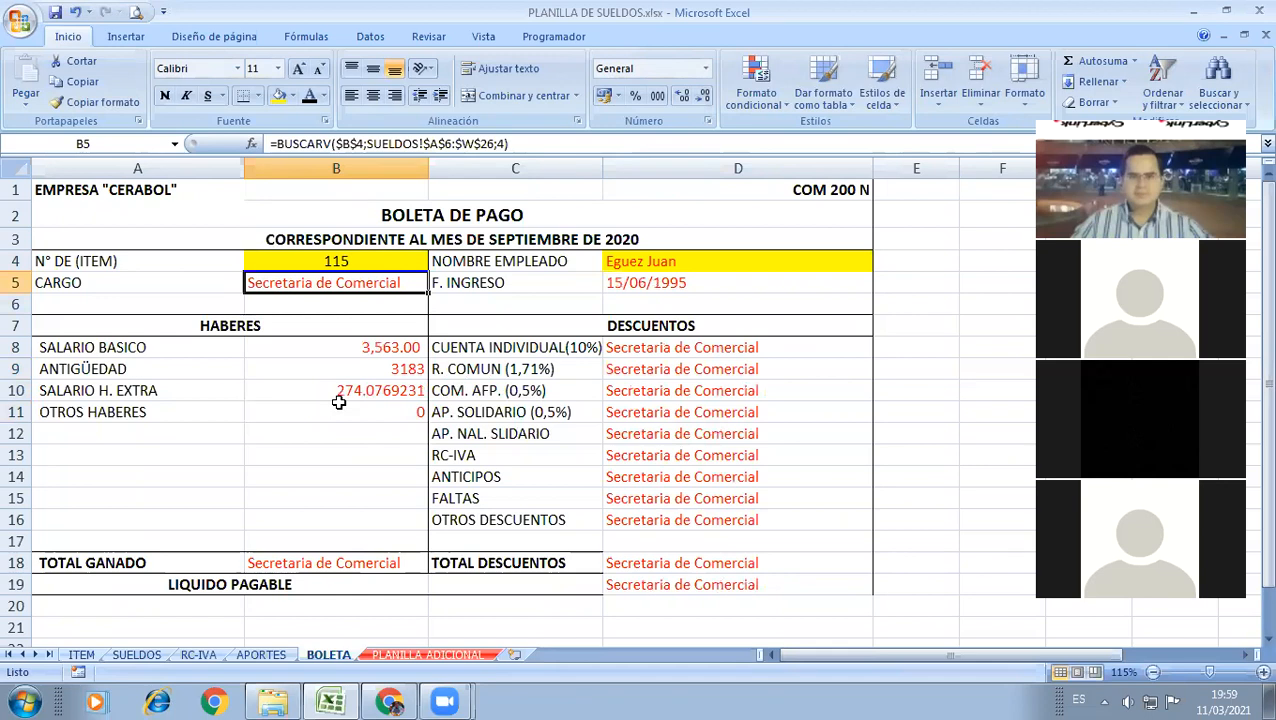
# Step: Find the discount column numbers on the SUELDOS sheet and set the CUENTA INDIVIDUAL lookup index in BOLETA D8 to 12
pyautogui.click(628, 350)
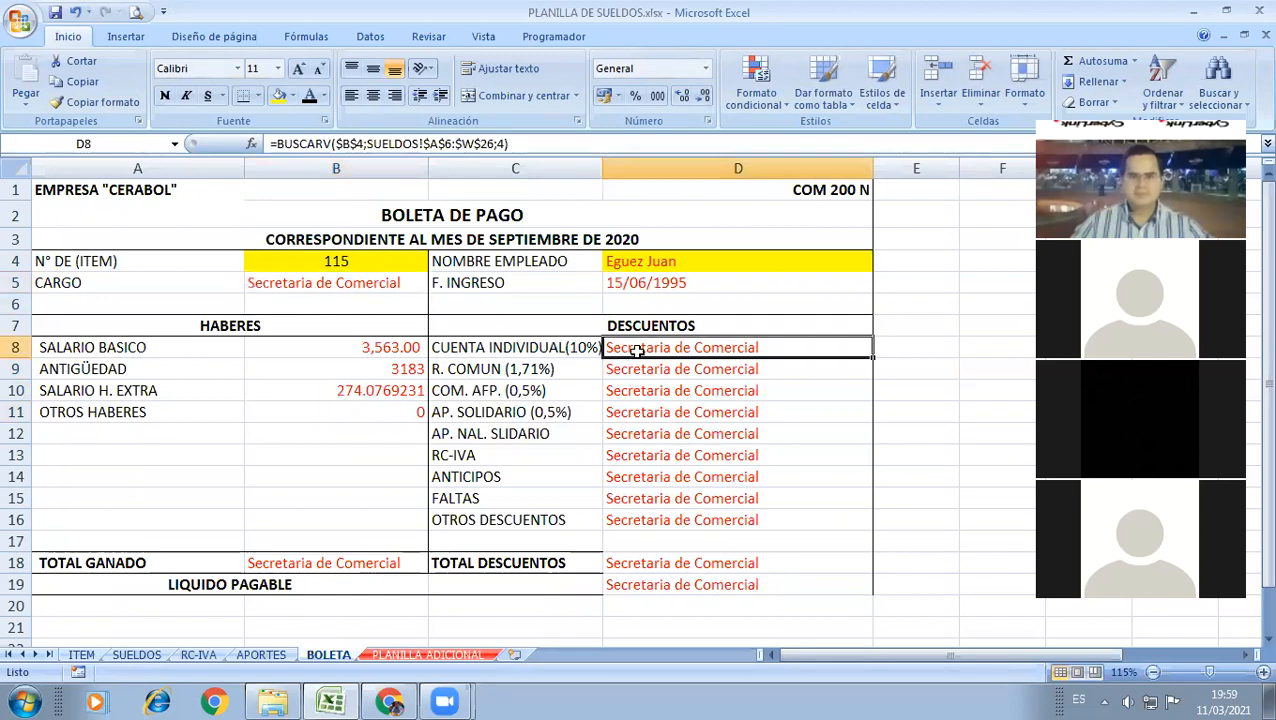
pyautogui.click(136, 654)
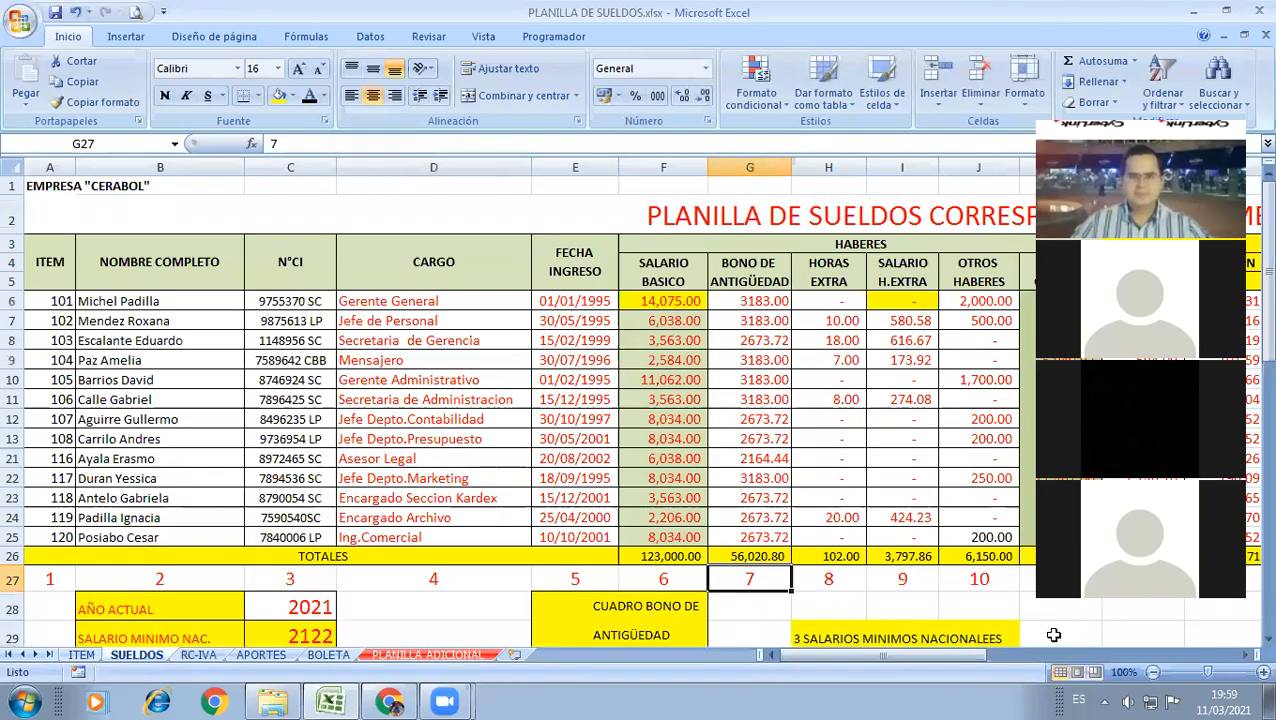
pyautogui.click(1242, 660)
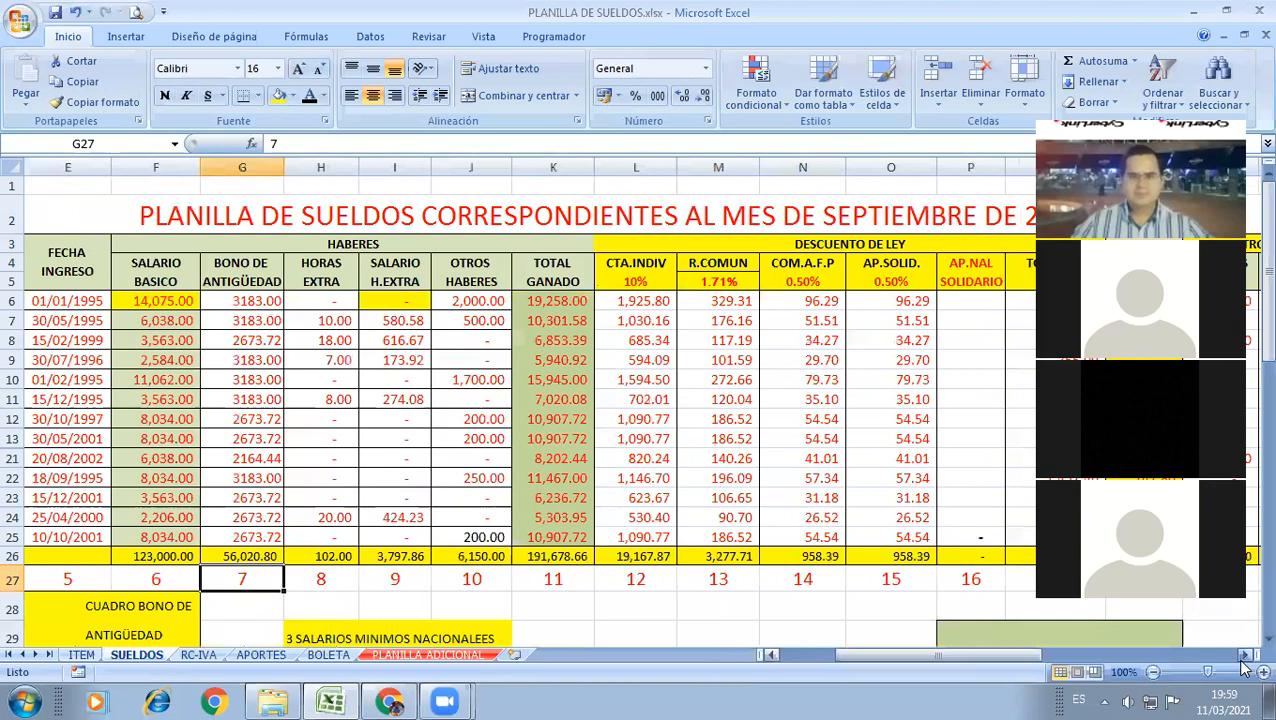
pyautogui.click(1243, 656)
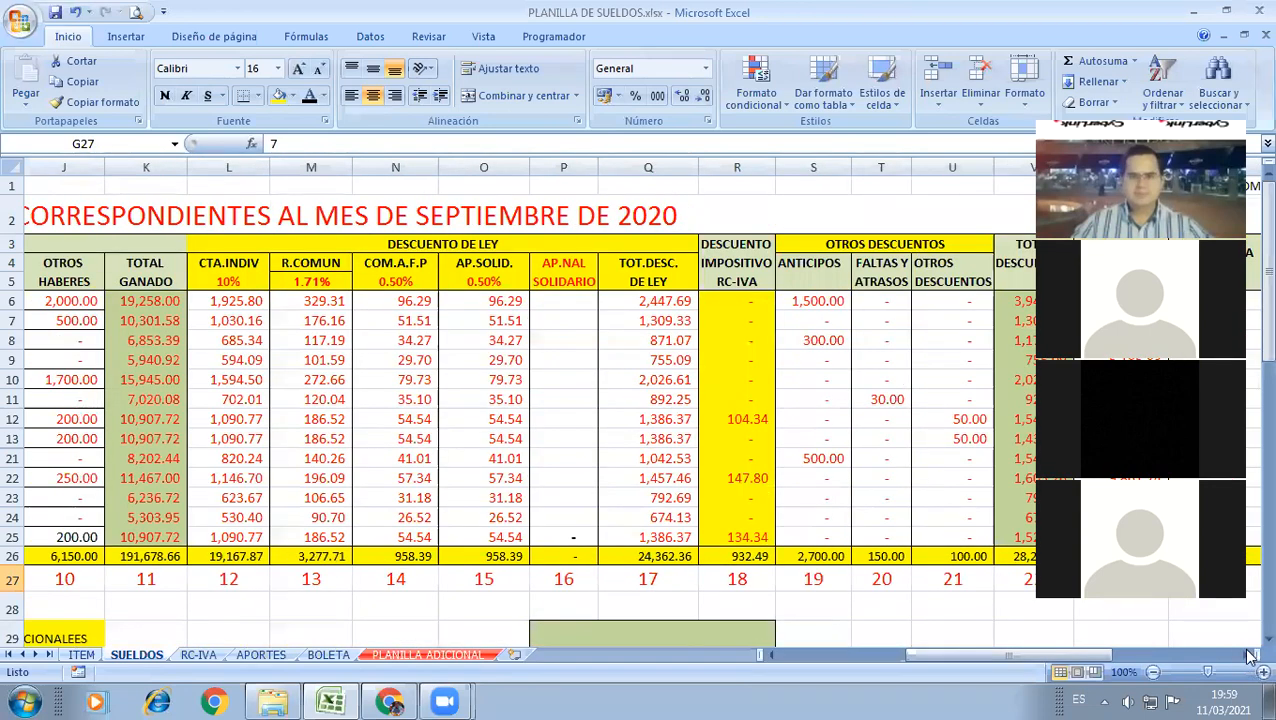
pyautogui.click(1244, 658)
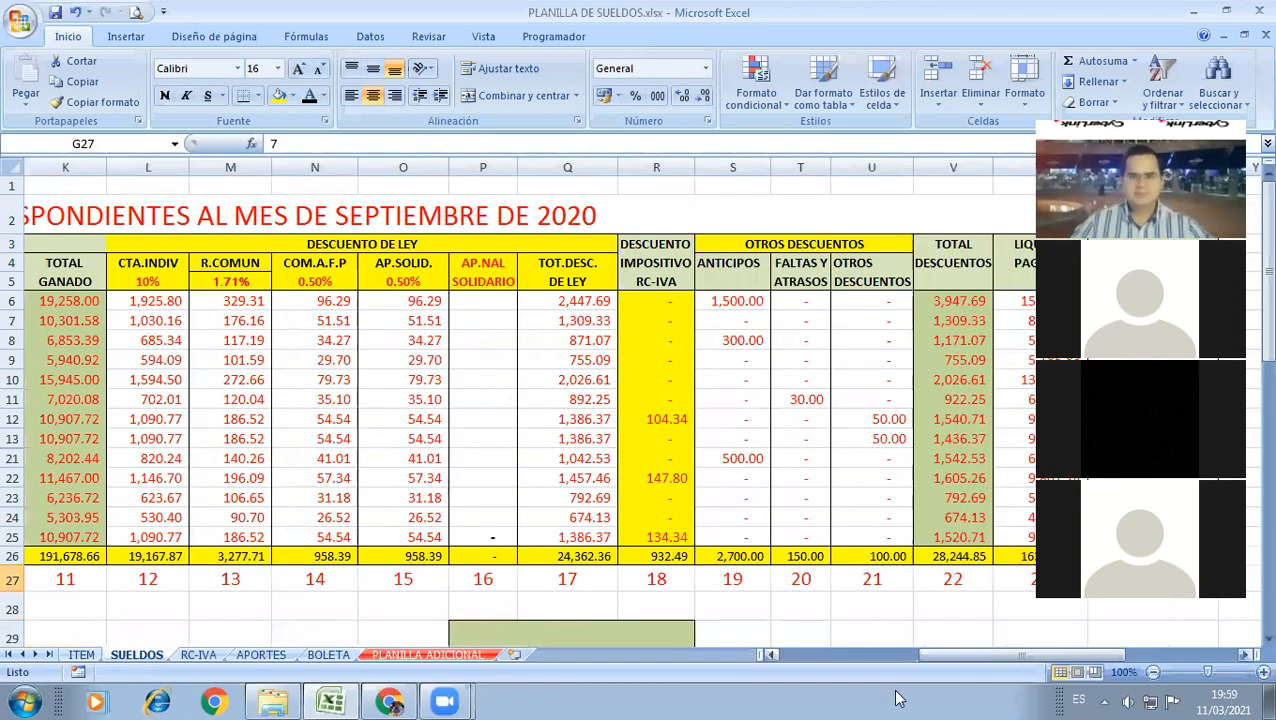
pyautogui.click(310, 657)
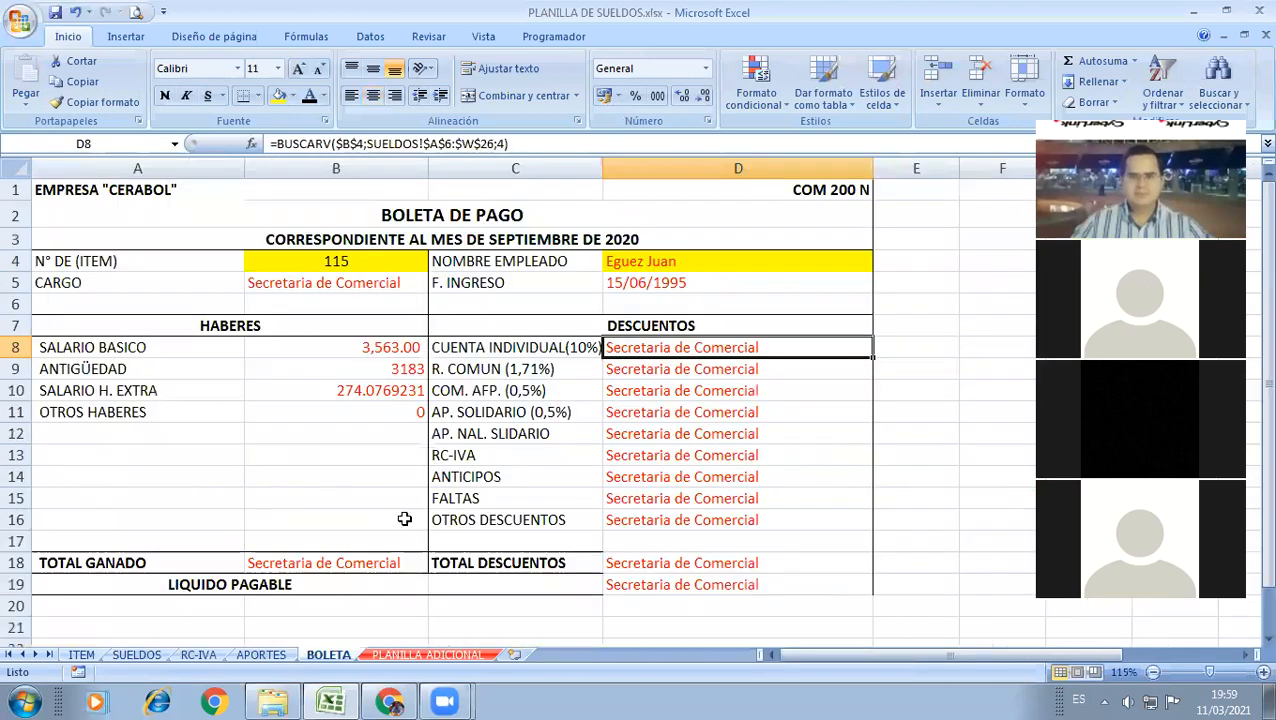
pyautogui.press('F2')
pyautogui.press('Left')
pyautogui.press('BackSpace')
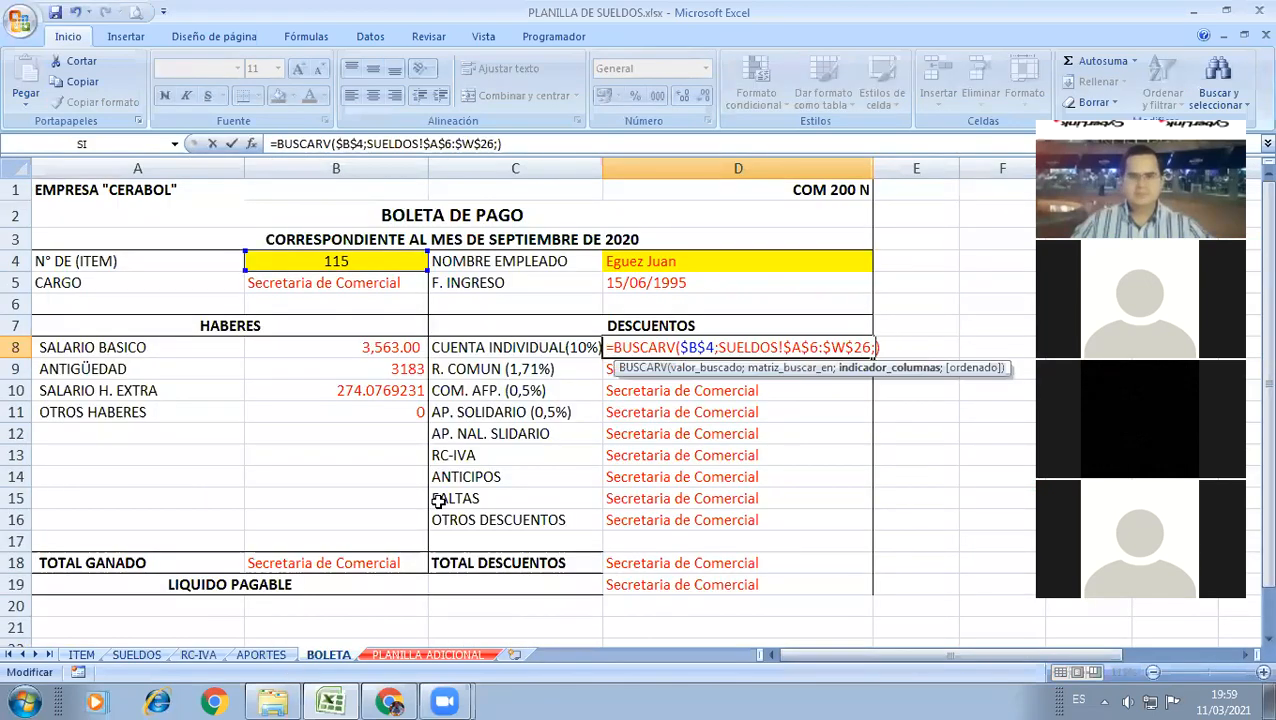
pyautogui.write('13')
pyautogui.press('Return')
pyautogui.press('Up')
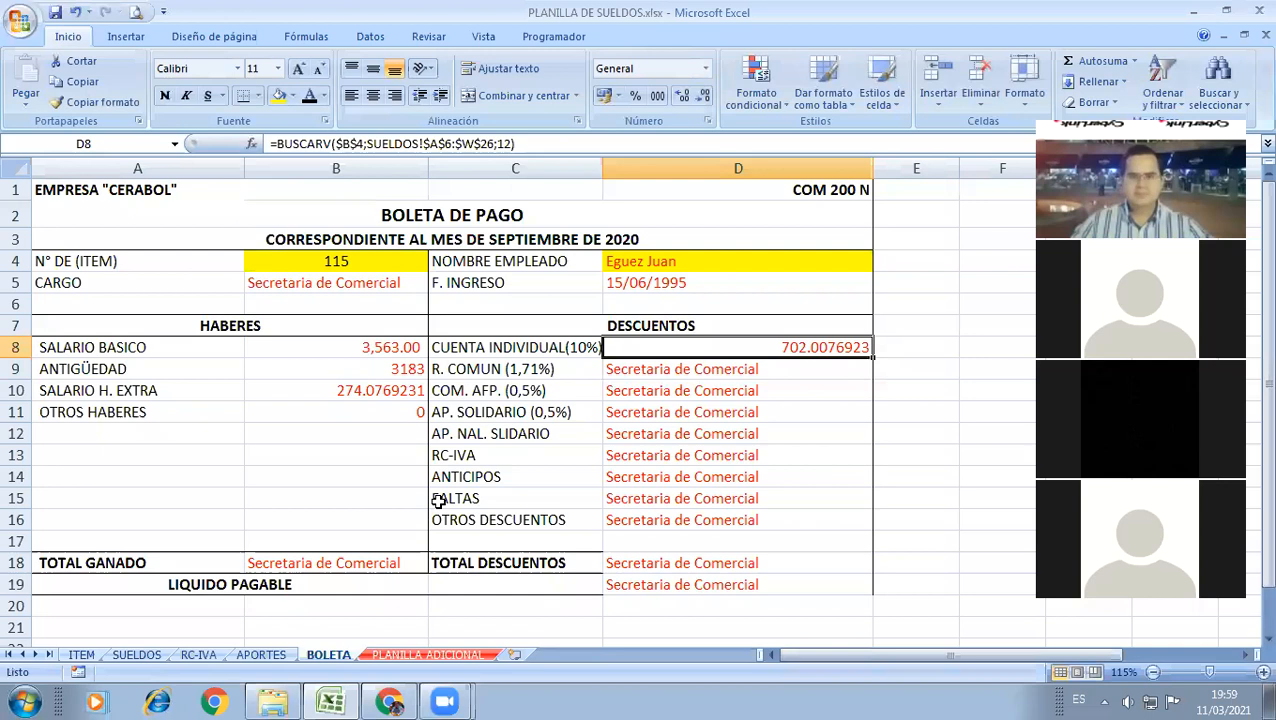
# Step: Apply the thousands-separator number style to the CUENTA INDIVIDUAL cell D8 and the HABERES amounts B8:B11
pyautogui.click(659, 96)
pyautogui.moveTo(369, 347); pyautogui.dragTo(367, 410)
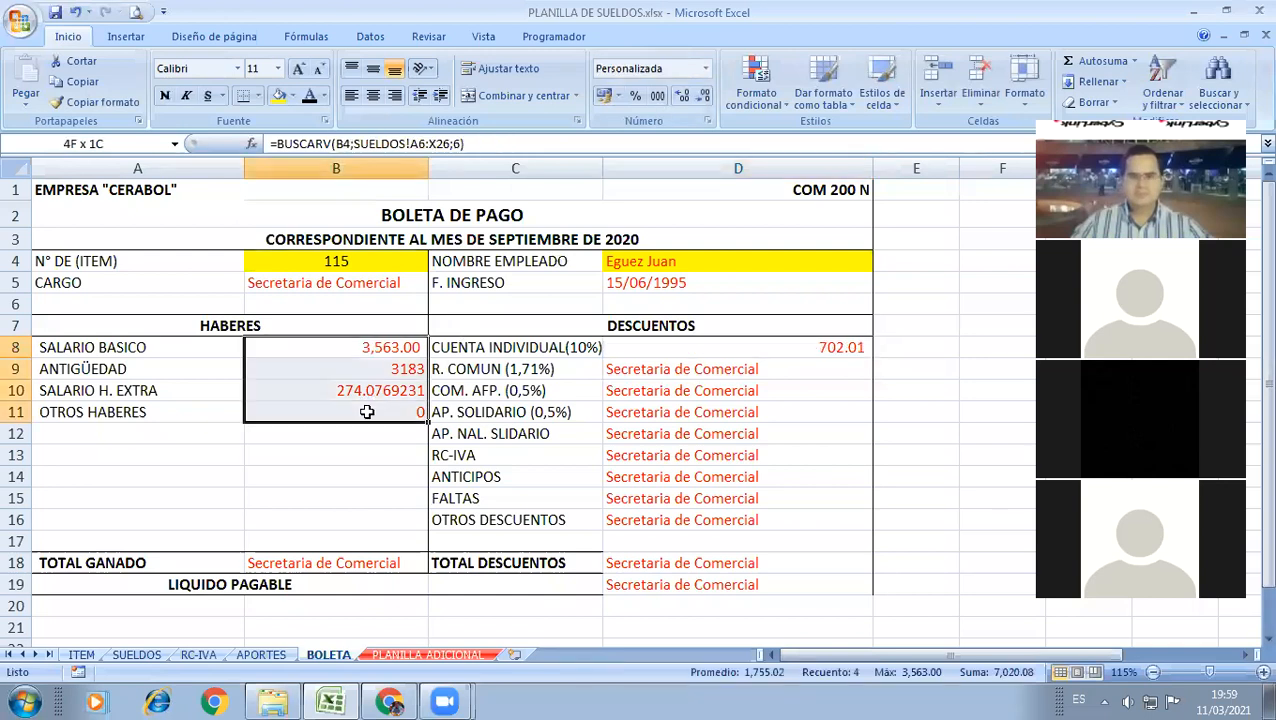
pyautogui.press('F4')
# Step: Set the lookup column index to 13 for R. COMUN in D9 and to 14 for COM. AFP. in D10
pyautogui.click(789, 369)
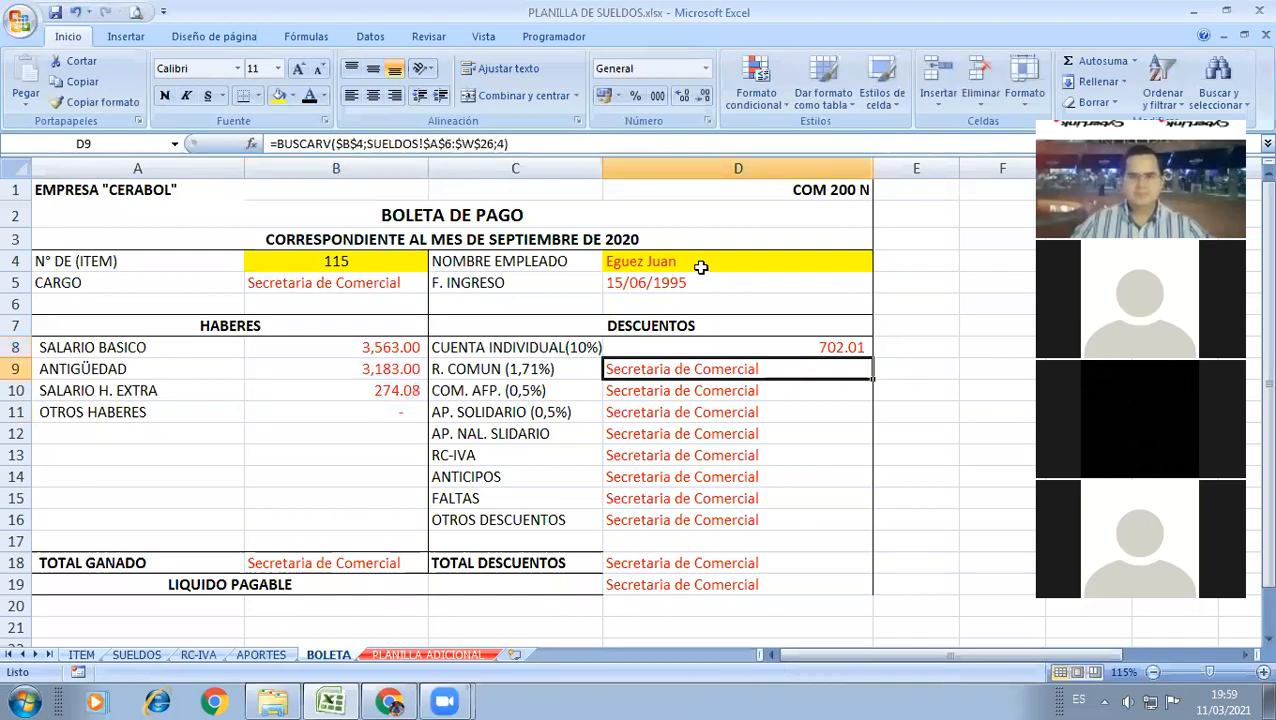
pyautogui.press('F2')
pyautogui.press('Left')
pyautogui.press('BackSpace')
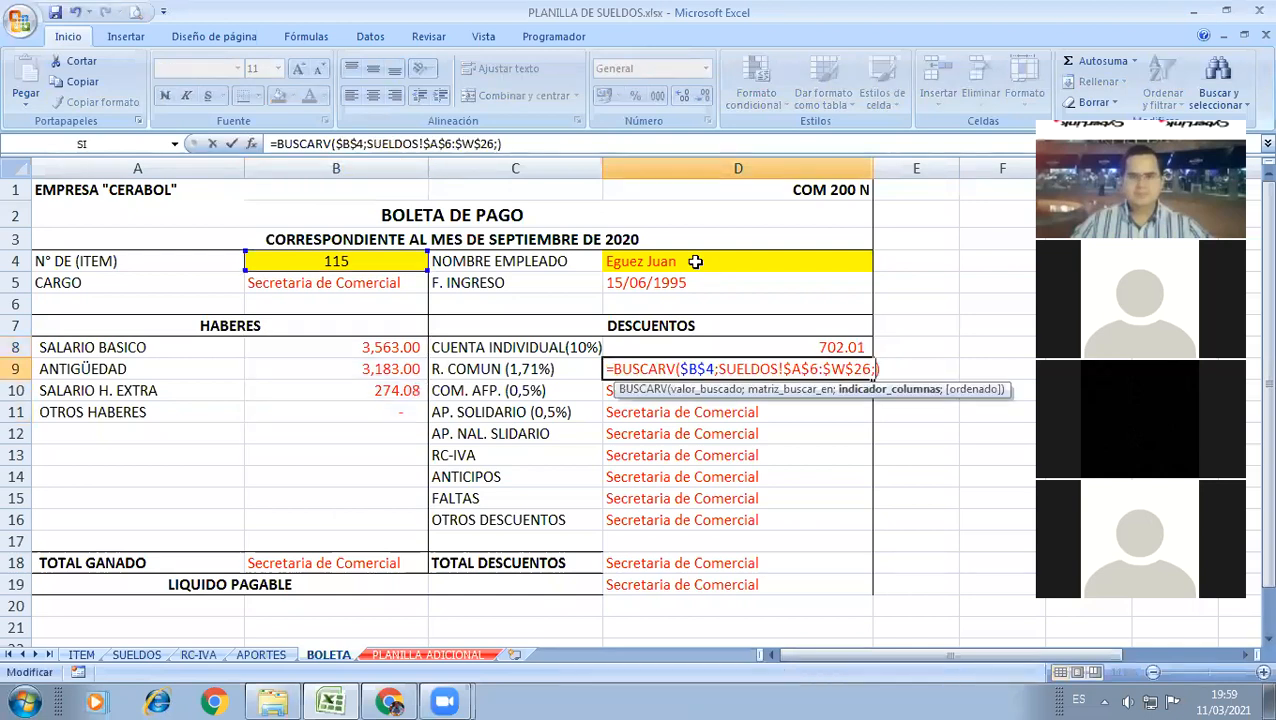
pyautogui.write('14')
pyautogui.press('Return')
pyautogui.press('F2')
pyautogui.press('Left')
pyautogui.press('BackSpace')
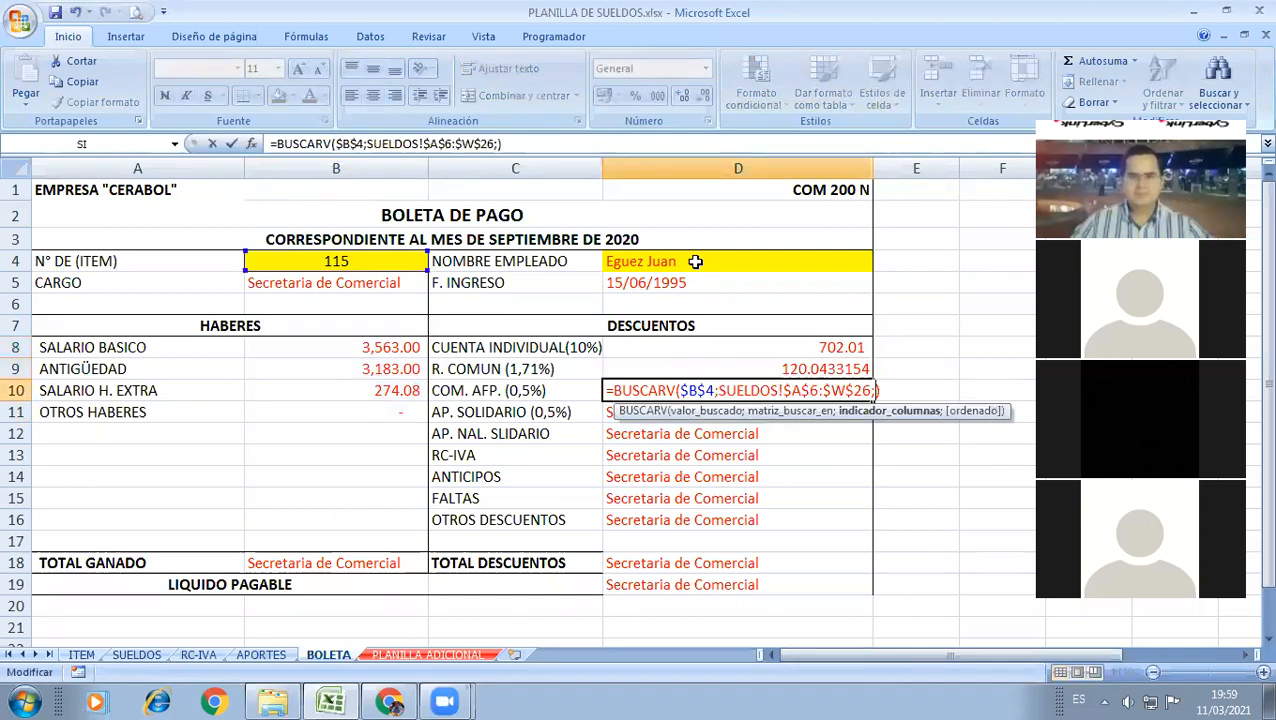
pyautogui.write('15')
pyautogui.press('Return')
# Step: Set the lookup column index to 15 for AP. SOLIDARIO in D11 and to 16 for AP. NAL. SLIDARIO in D12
pyautogui.press('F2')
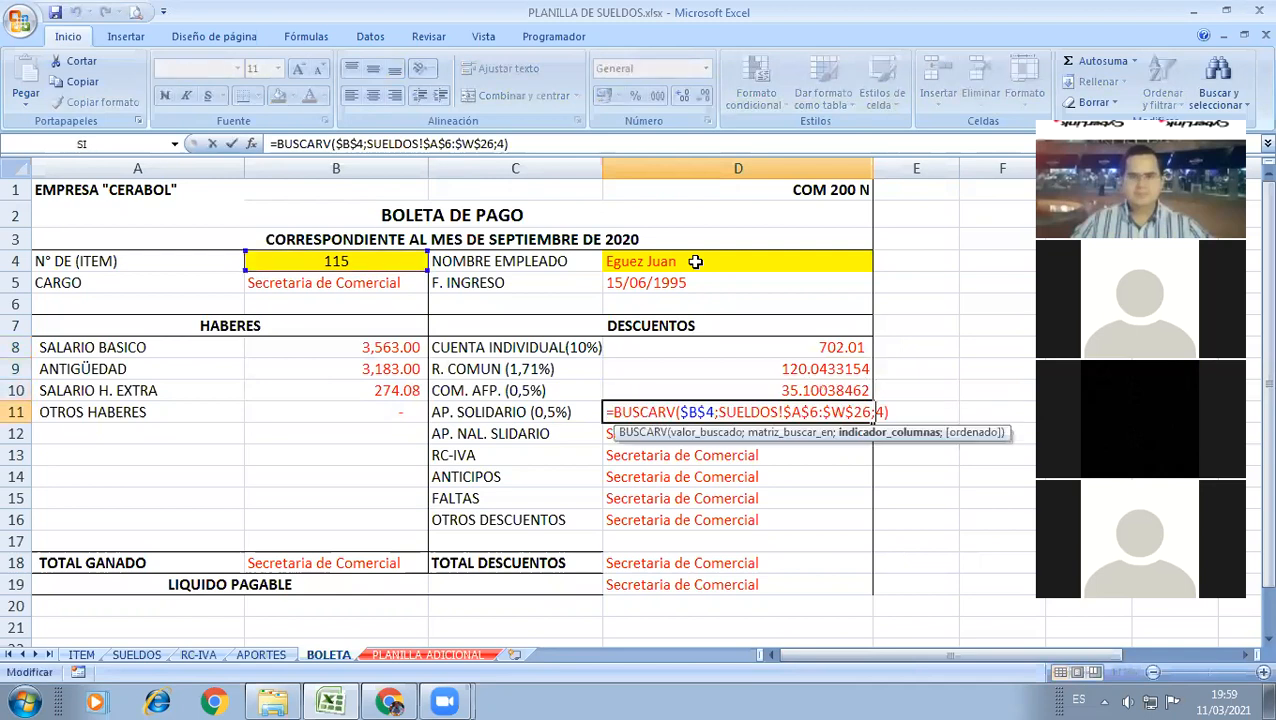
pyautogui.press('Return')
pyautogui.press('F2')
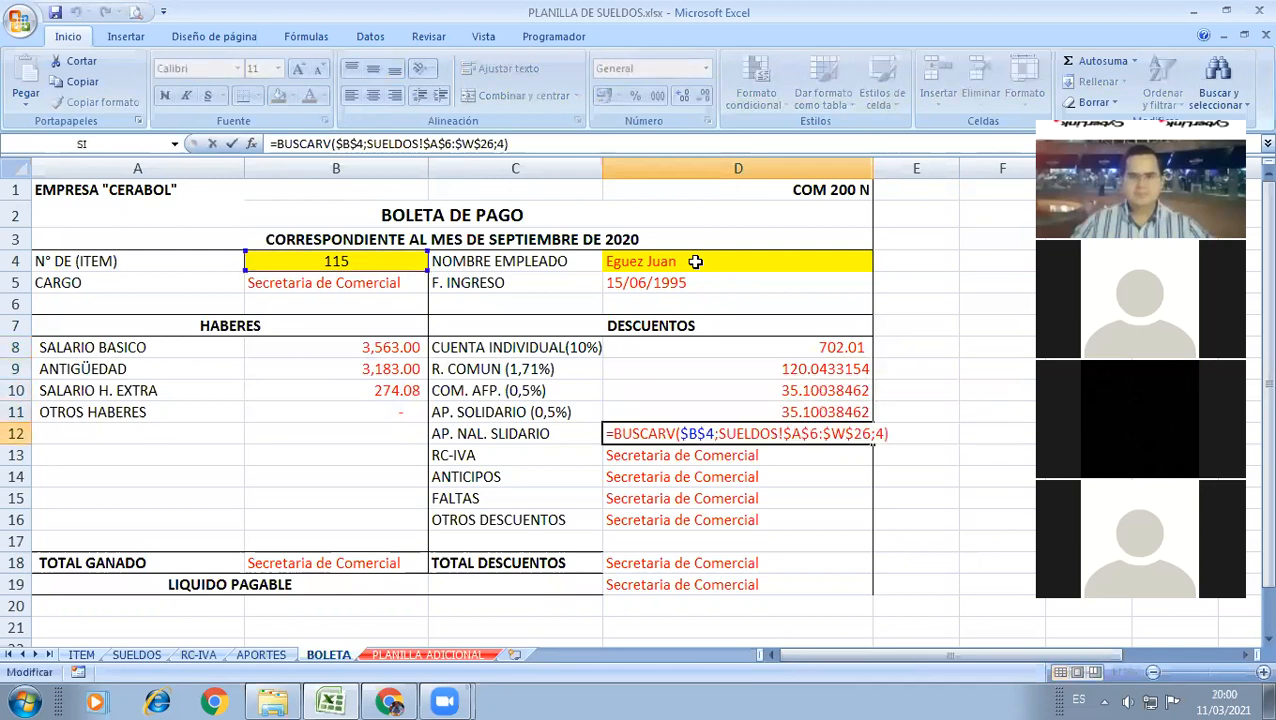
pyautogui.press('Left')
pyautogui.press('BackSpace')
pyautogui.press('Return')
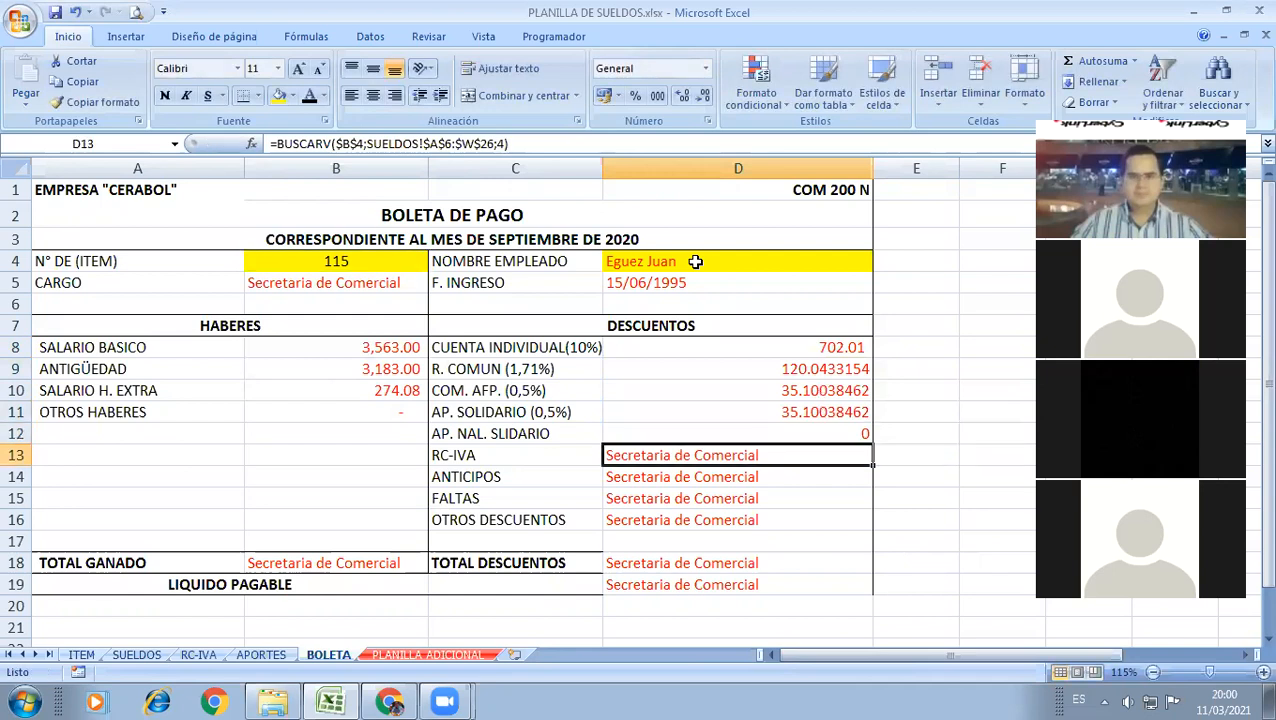
# Step: Apply the thousands-separator number style to the DESCUENTOS and total cells D8:D19
pyautogui.click(806, 351)
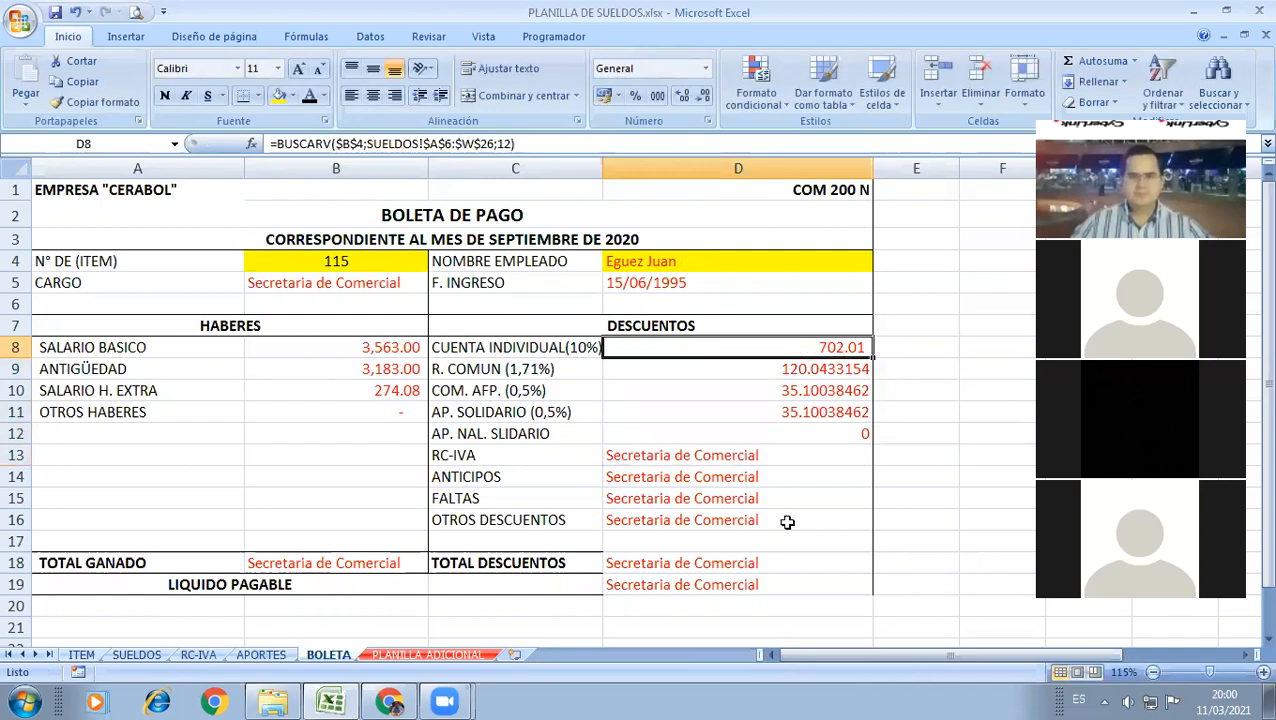
pyautogui.keyDown('shift'); pyautogui.click(786, 583); pyautogui.keyUp('shift')
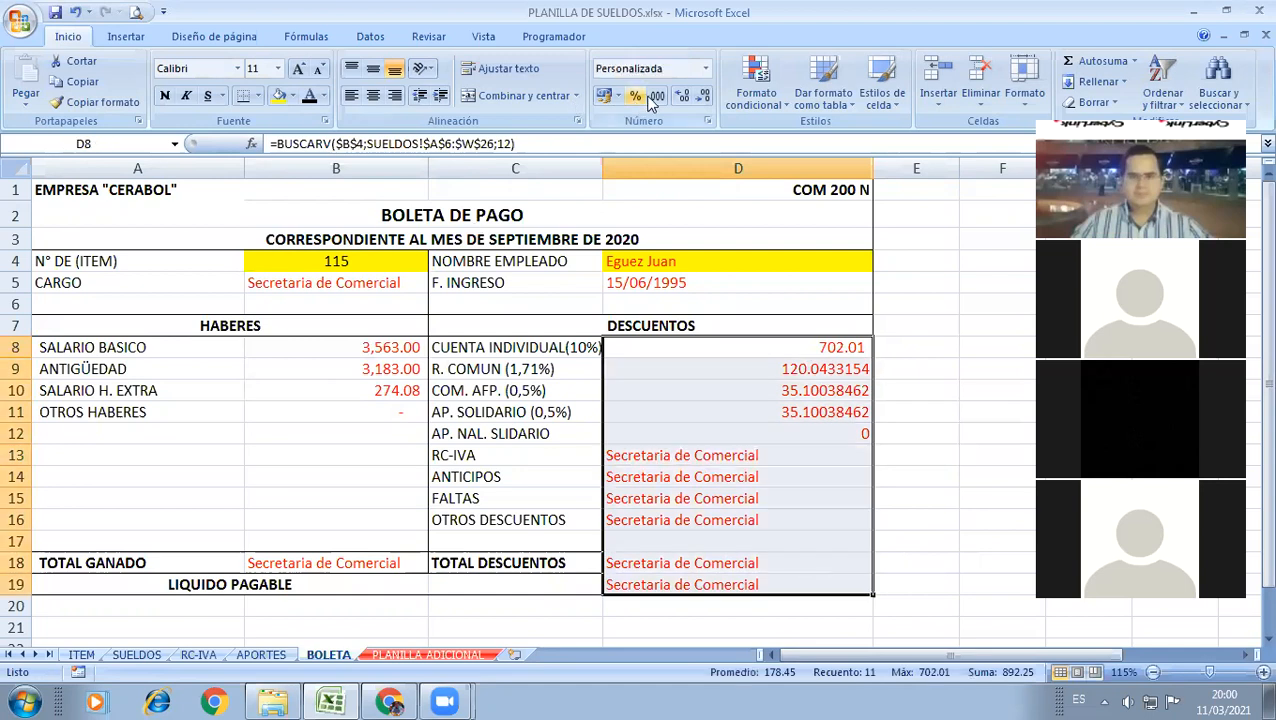
pyautogui.click(656, 96)
pyautogui.click(673, 434)
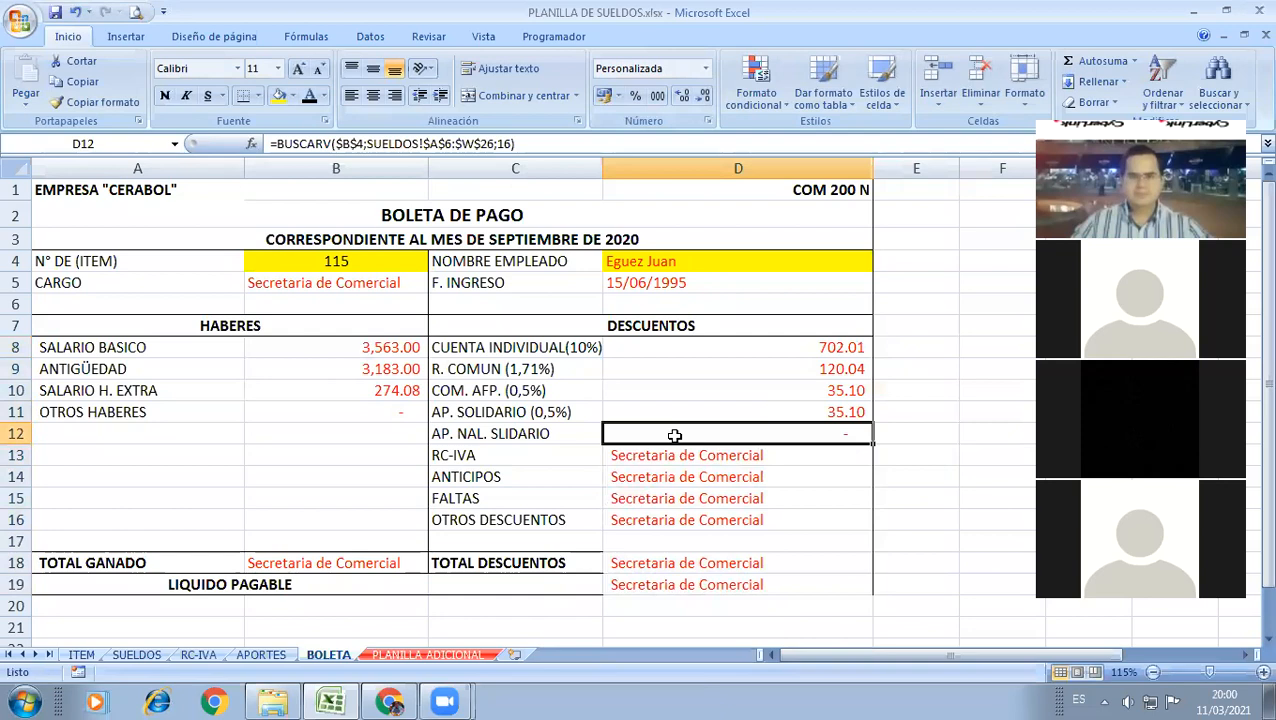
# Step: Find the RC-IVA column number on the SUELDOS sheet and set the RC-IVA lookup index in BOLETA D13 to 18
pyautogui.click(164, 654)
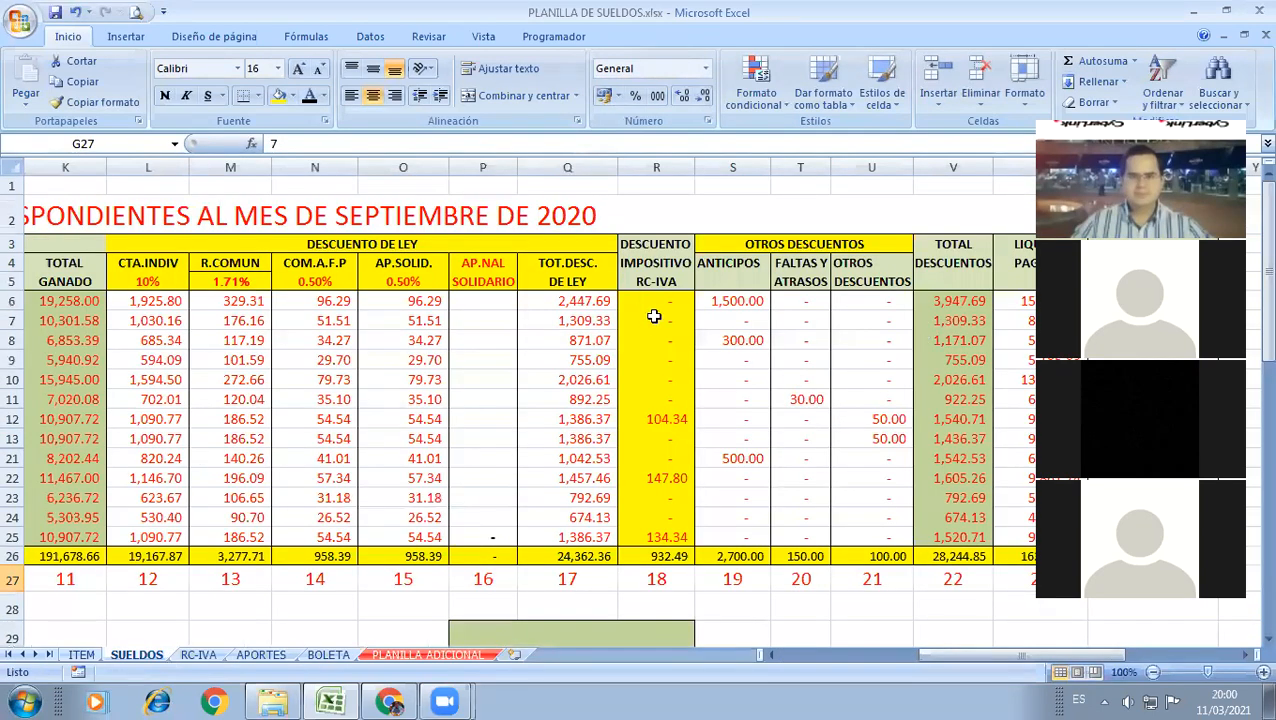
pyautogui.click(637, 576)
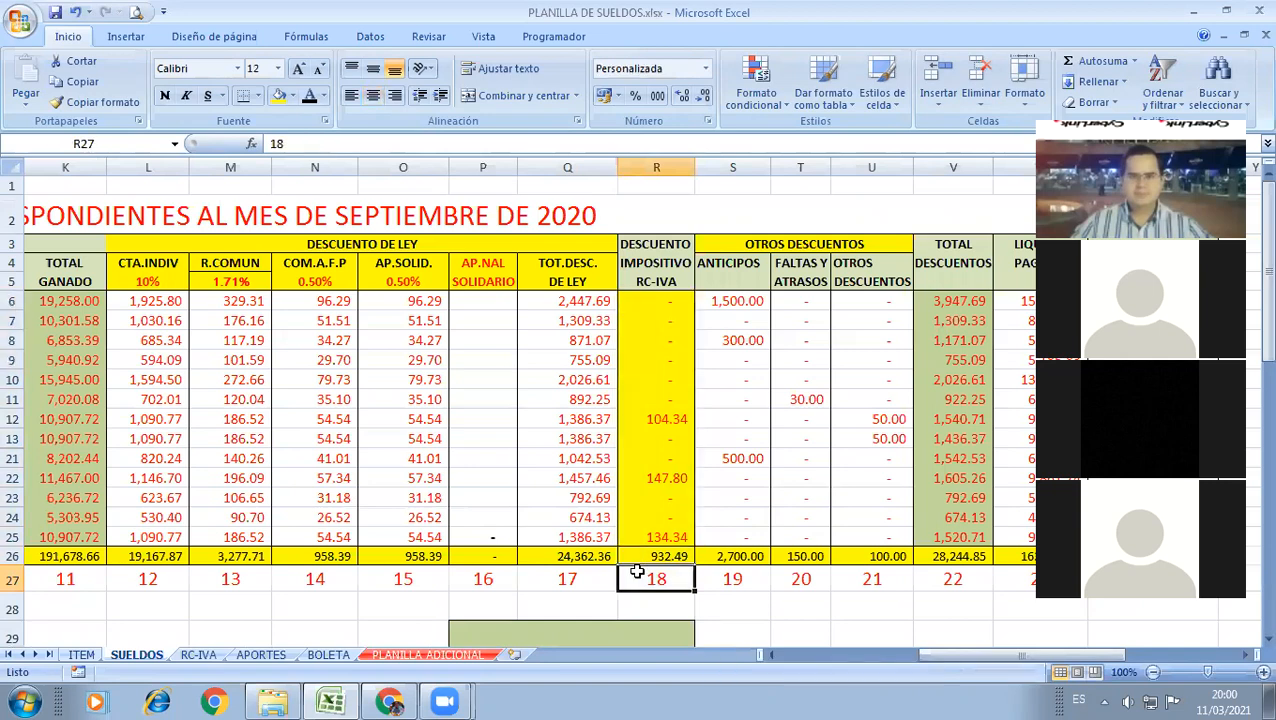
pyautogui.click(350, 656)
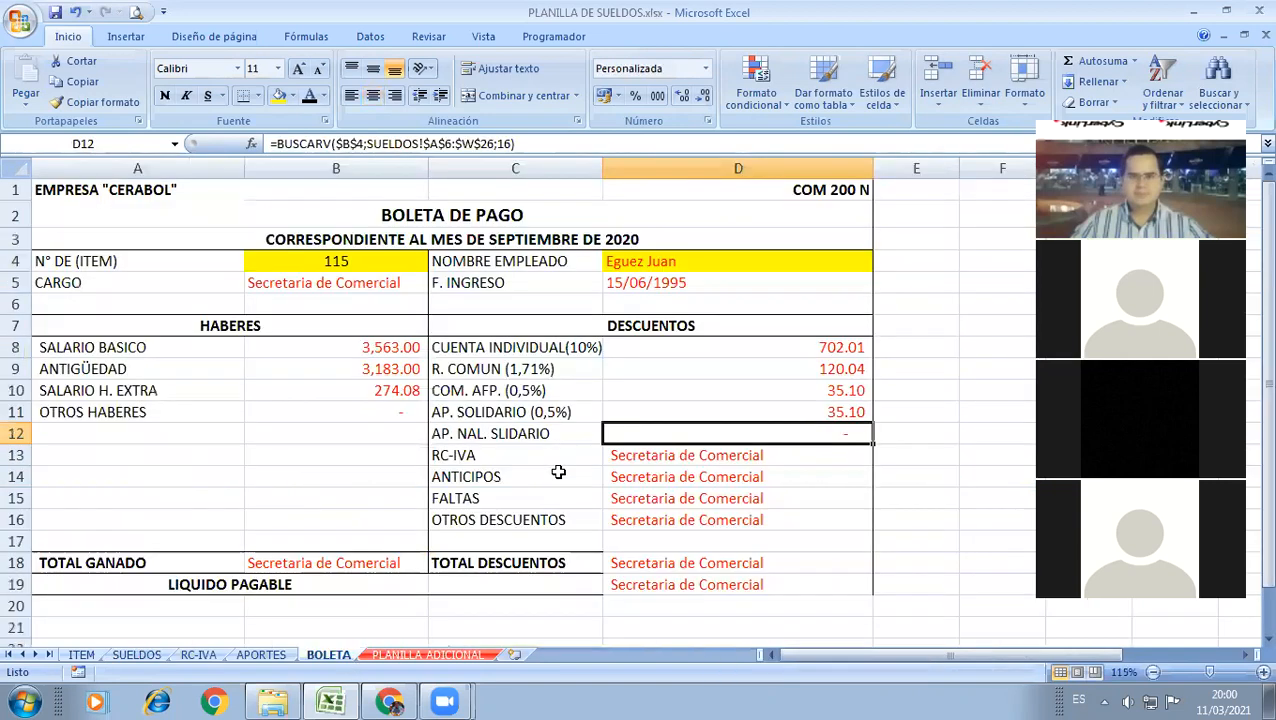
pyautogui.press('Down')
pyautogui.press('F2')
pyautogui.press('Left')
pyautogui.press('BackSpace')
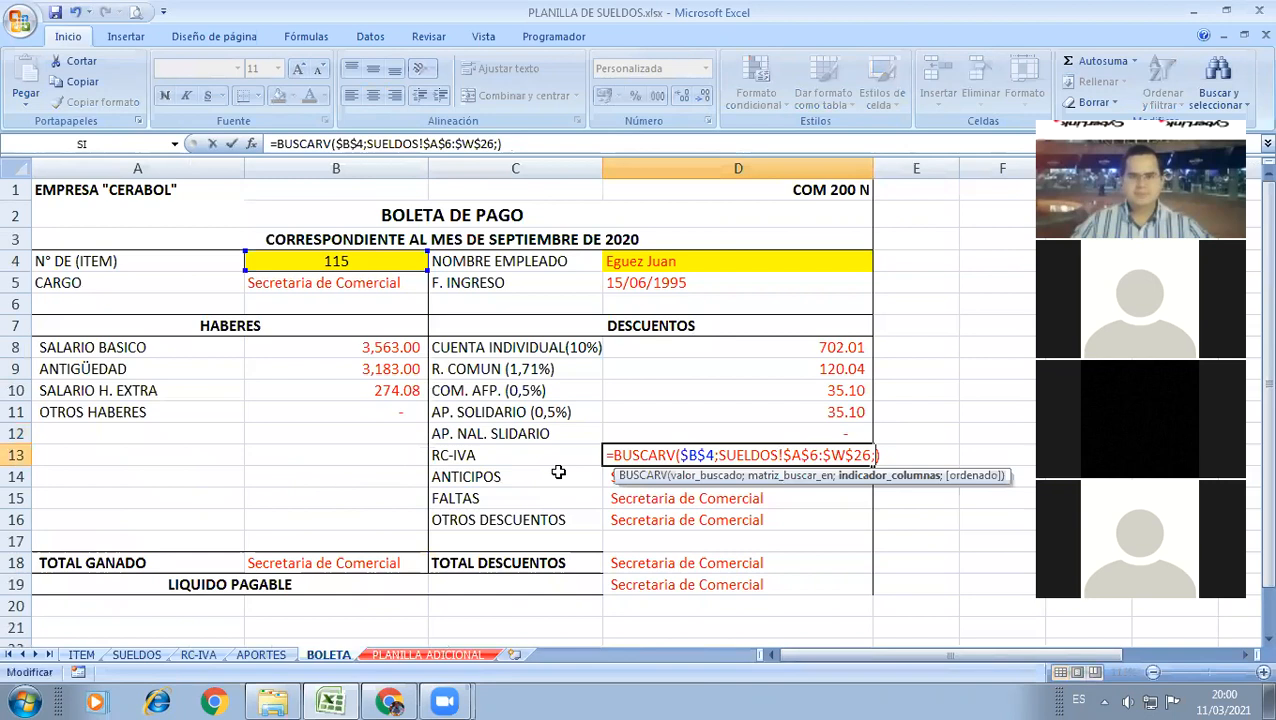
pyautogui.write('18')
pyautogui.press('Return')
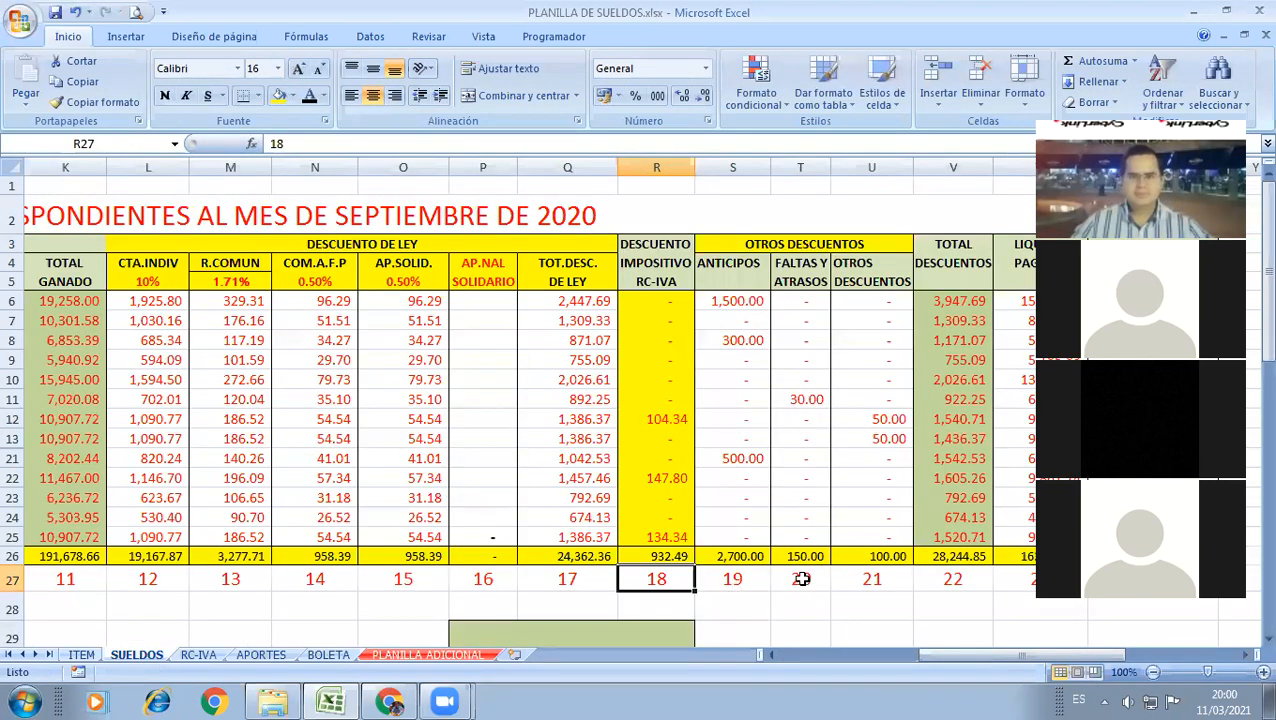
# Step: Set the lookup column index to 19 for ANTICIPOS in BOLETA D14 and to 20 for FALTAS in D15
pyautogui.click(324, 655)
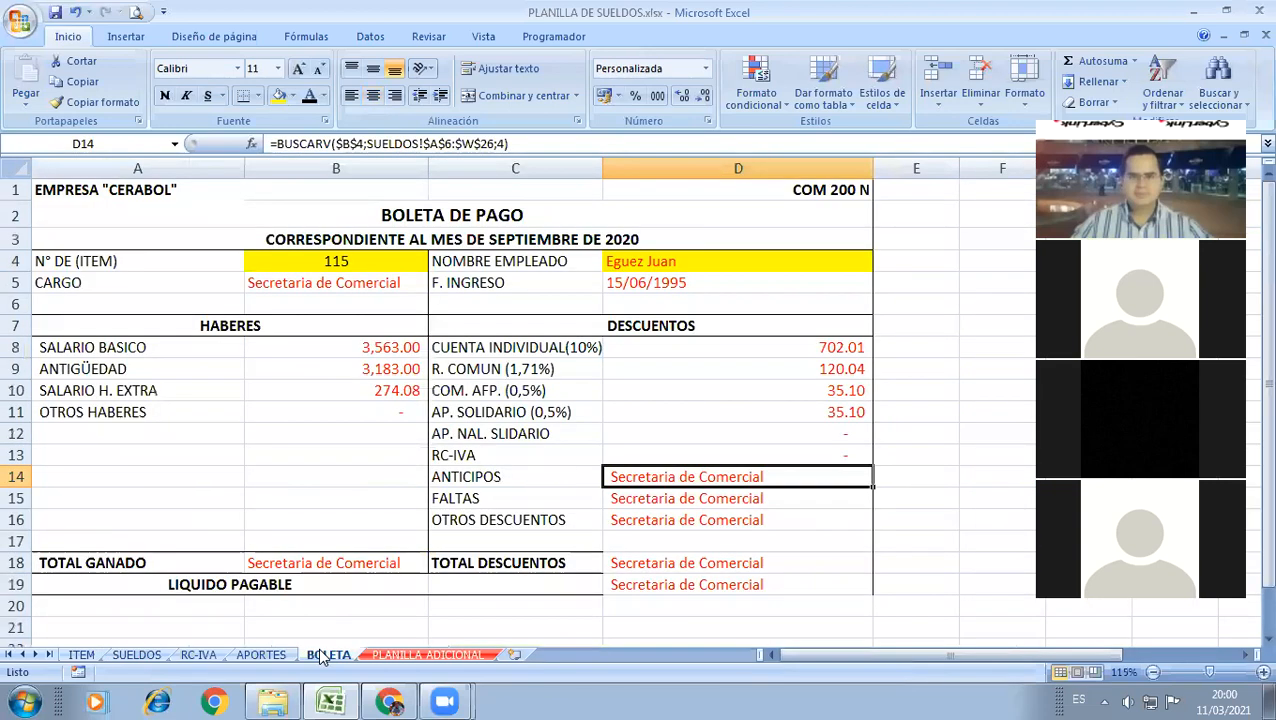
pyautogui.press('F2')
pyautogui.press('BackSpace')
pyautogui.write('19')
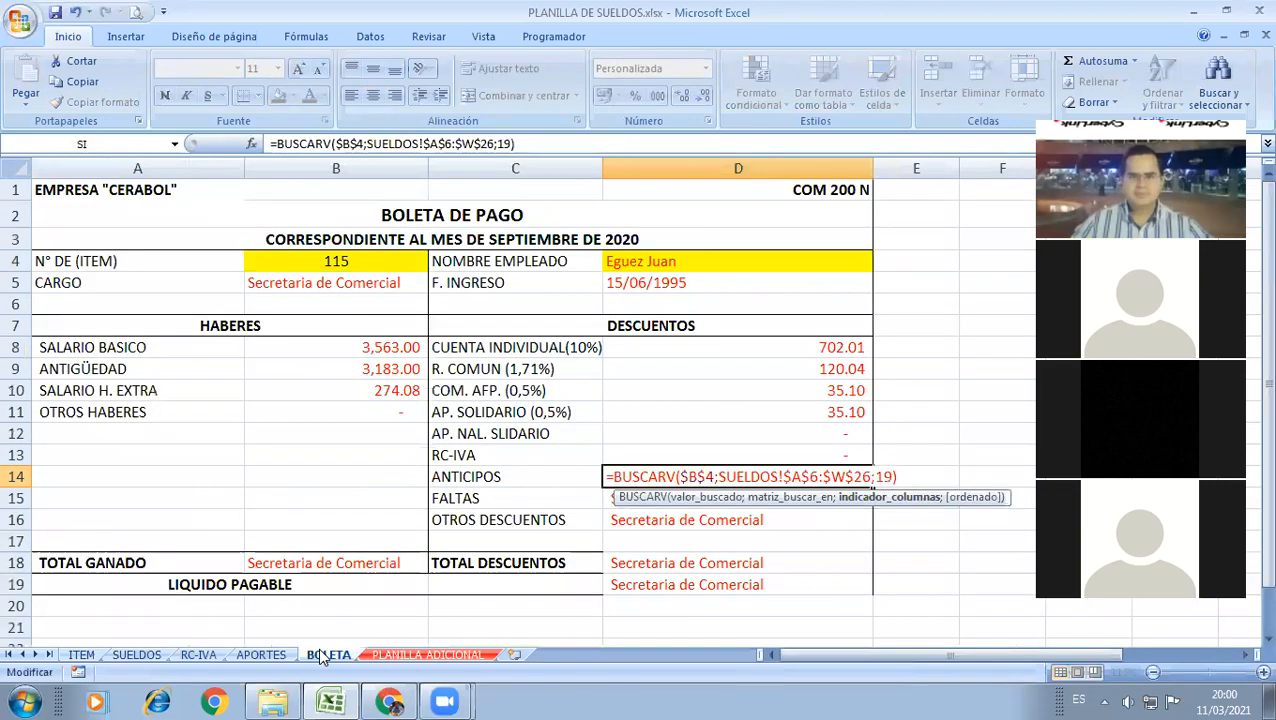
pyautogui.press('Return')
pyautogui.press('F2')
pyautogui.press('Return')
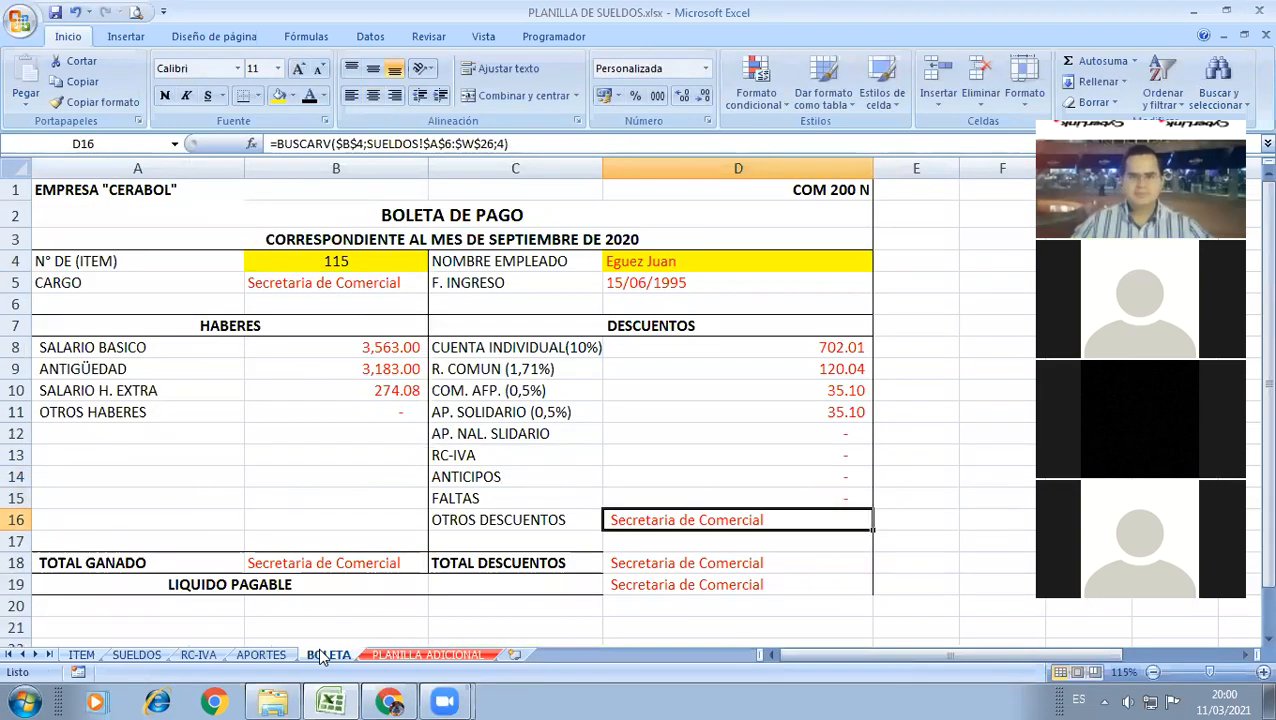
# Step: Set the lookup column index to 21 for OTROS DESCUENTOS in D16
pyautogui.press('F2')
pyautogui.press('Left')
pyautogui.press('BackSpace')
pyautogui.write('21')
pyautogui.press('Return')
pyautogui.press('Return')
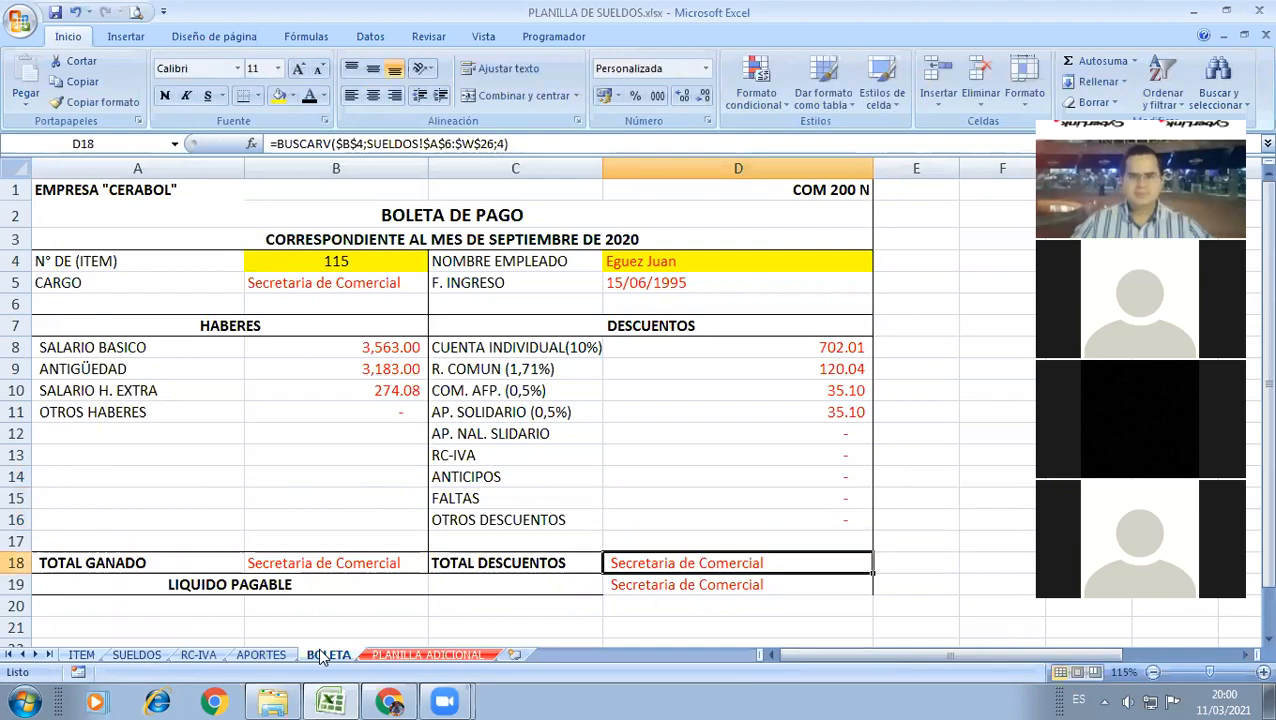
# Step: Find the column numbers of the totals on the SUELDOS sheet and set the TOTAL DESCUENTOS lookup index in BOLETA D18 to 22
pyautogui.hotkey('ctrl', 'pageup')
pyautogui.hotkey('ctrl', 'pageup')
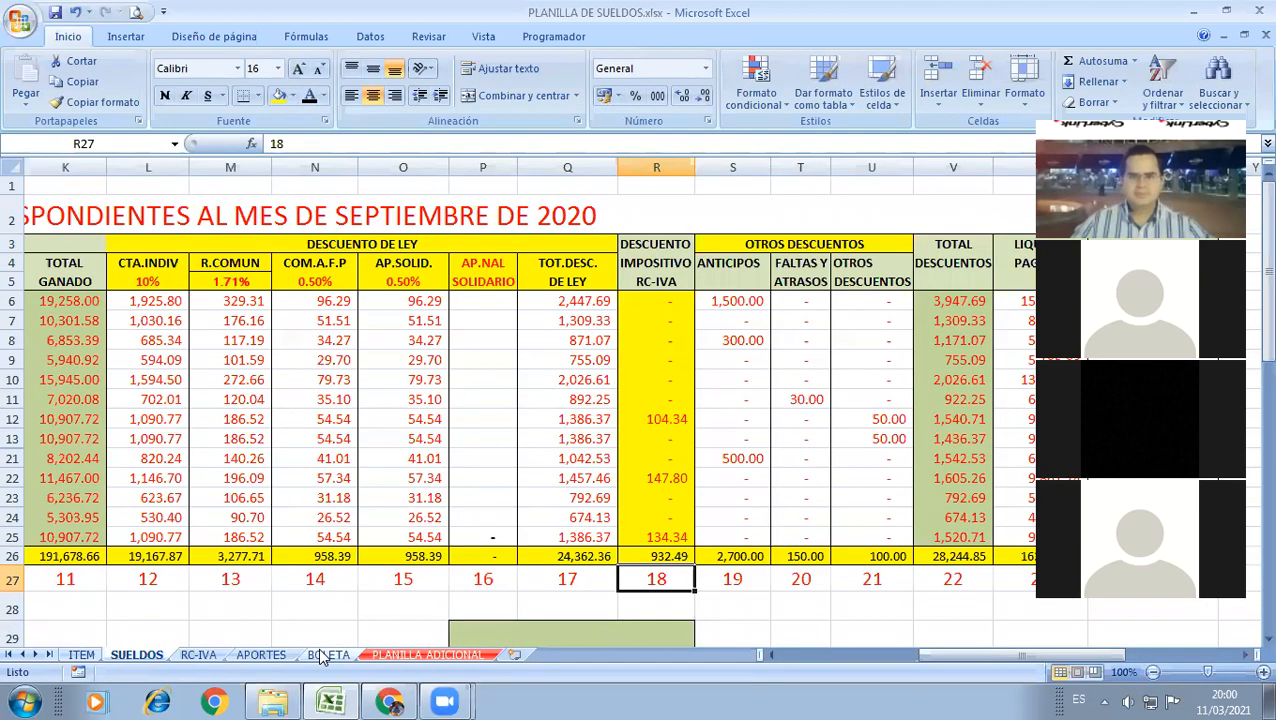
pyautogui.press('Right')
pyautogui.press('Right')
pyautogui.press('Right')
pyautogui.press('Right')
pyautogui.press('Right')
pyautogui.press('Right')
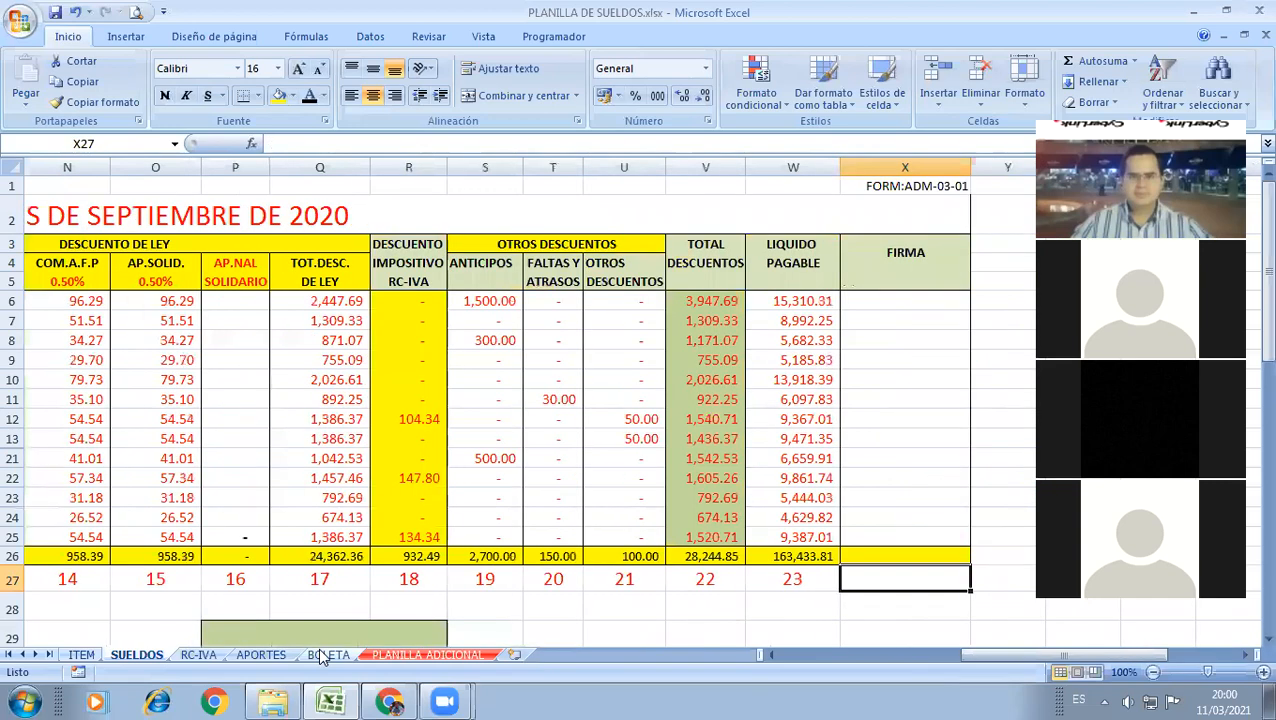
pyautogui.press('Left')
pyautogui.press('Left')
pyautogui.press('Right')
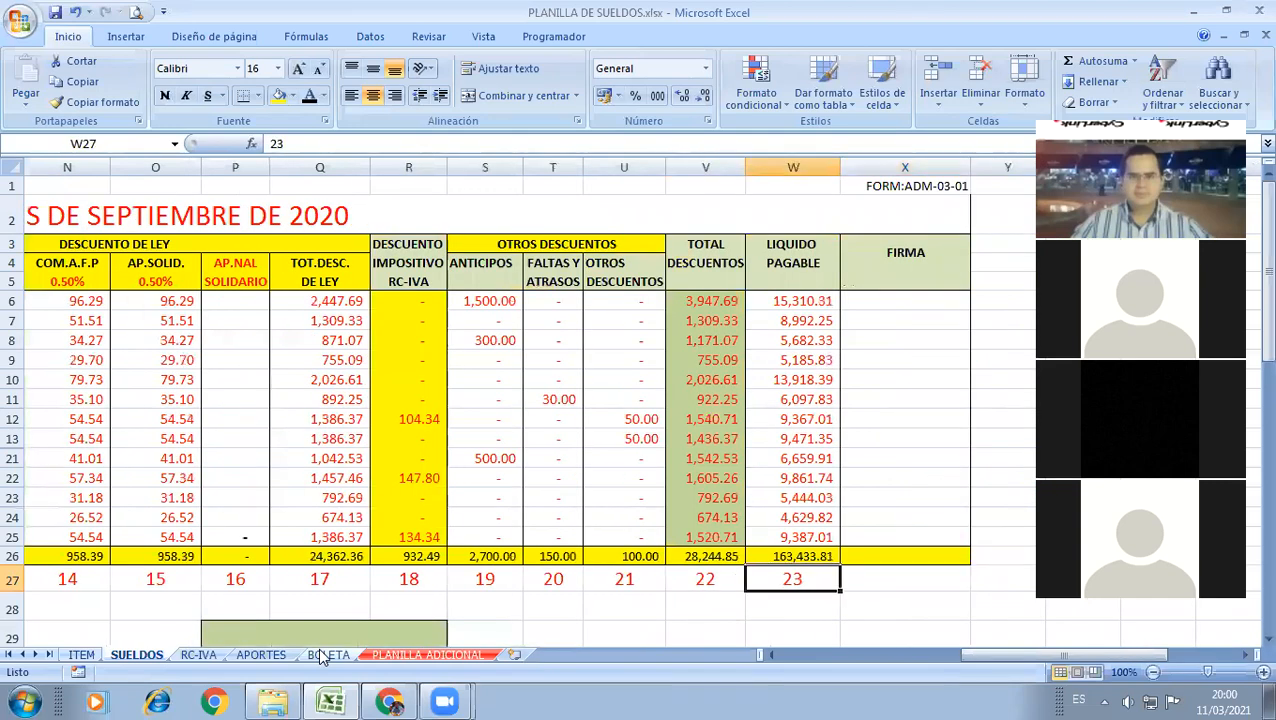
pyautogui.click(328, 654)
pyautogui.press('F2')
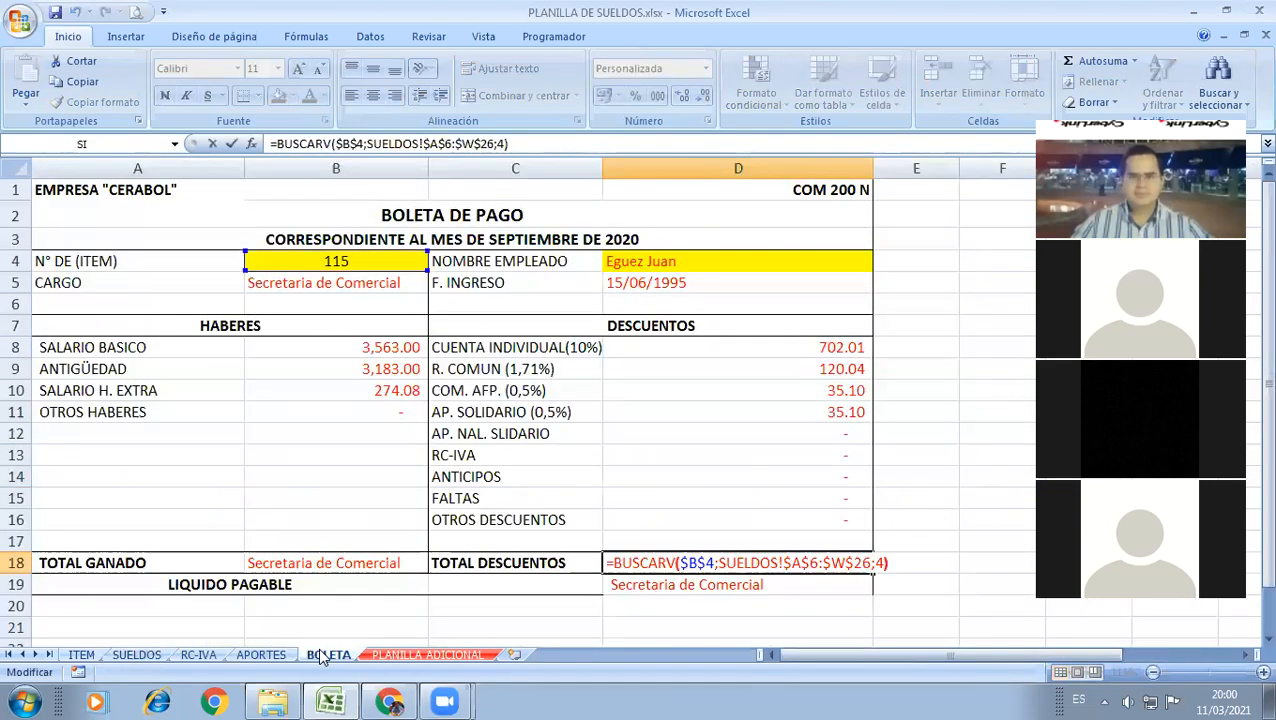
pyautogui.press('Left')
pyautogui.press('BackSpace')
pyautogui.write('2')
pyautogui.press('Return')
# Step: Set the lookup column index to 23 for LIQUIDO PAGABLE in D19
pyautogui.press('F2')
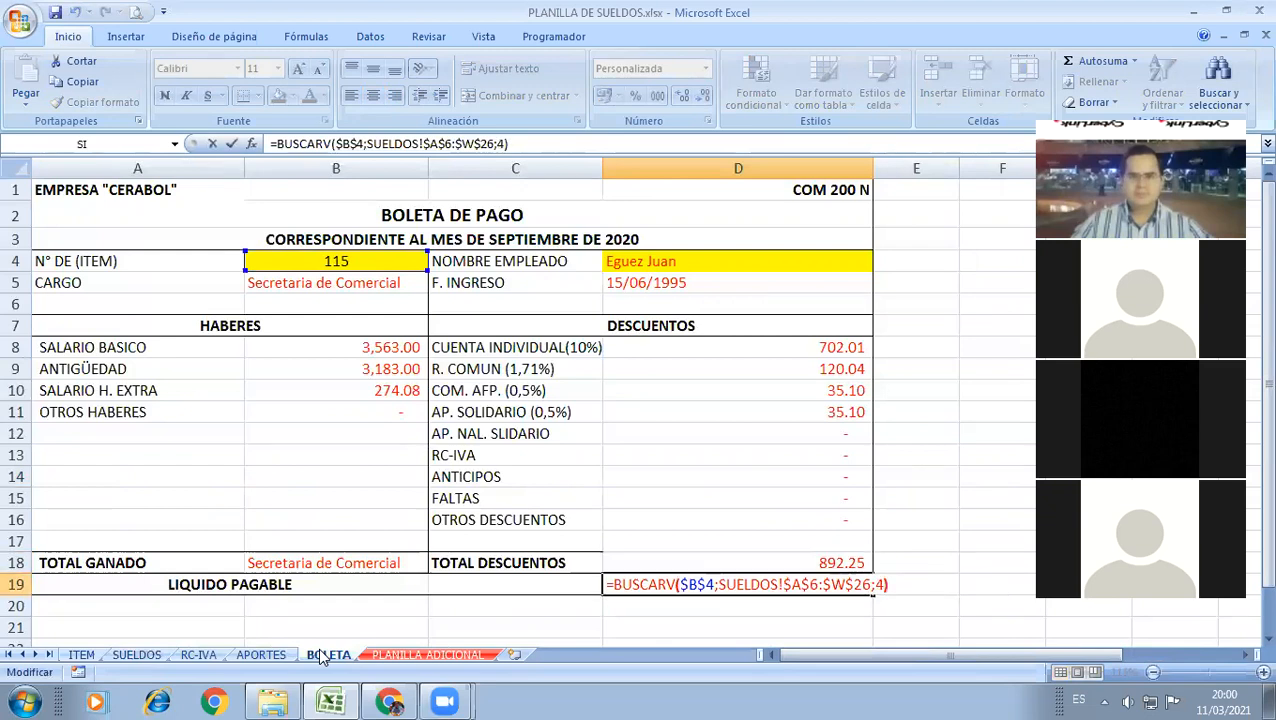
pyautogui.press('Left')
pyautogui.press('BackSpace')
pyautogui.write('2')
pyautogui.press('Return')
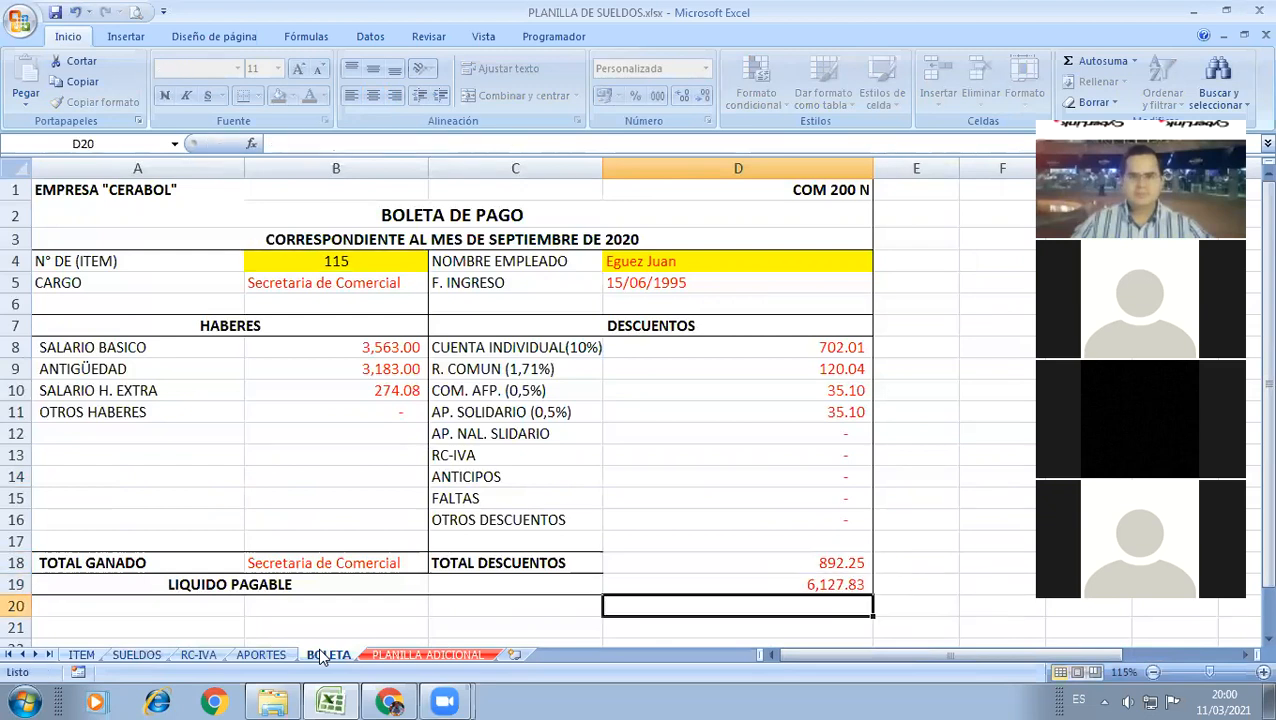
# Step: Apply all borders to the TOTAL DESCUENTOS and LIQUIDO PAGABLE amounts in D18:D19
pyautogui.hotkey('ctrl', 'Home')
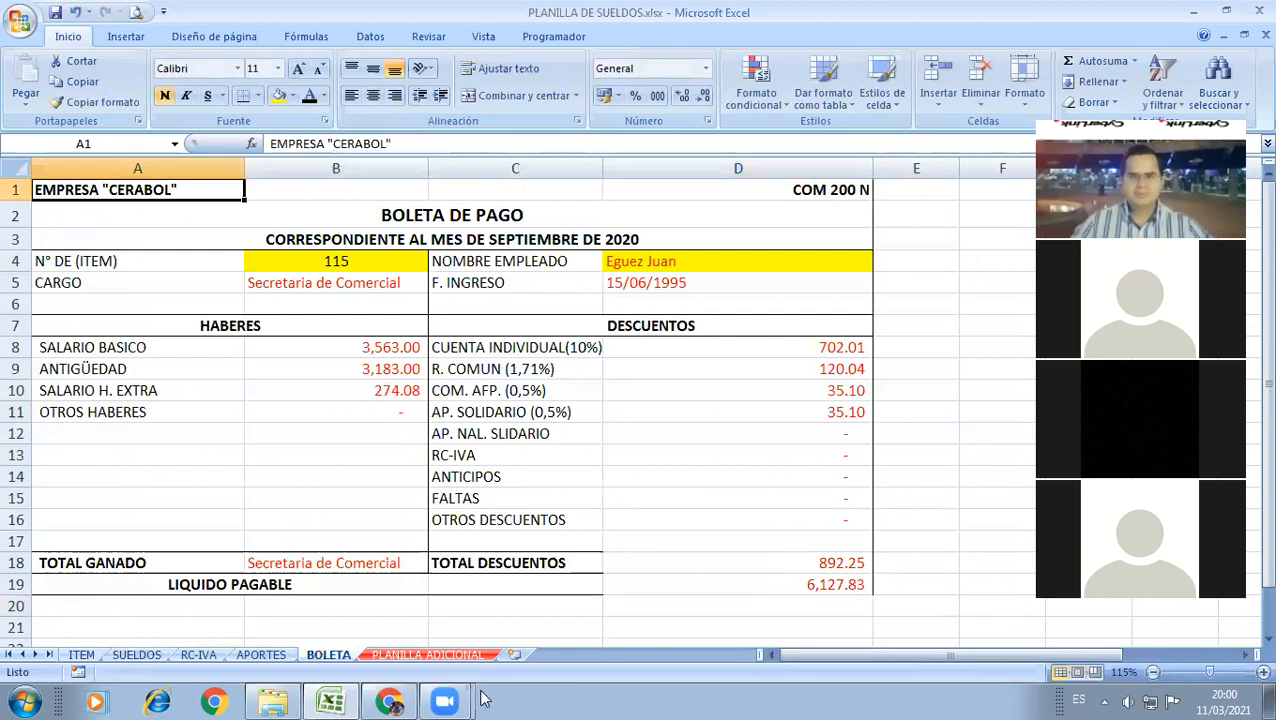
pyautogui.moveTo(680, 563); pyautogui.dragTo(680, 586)
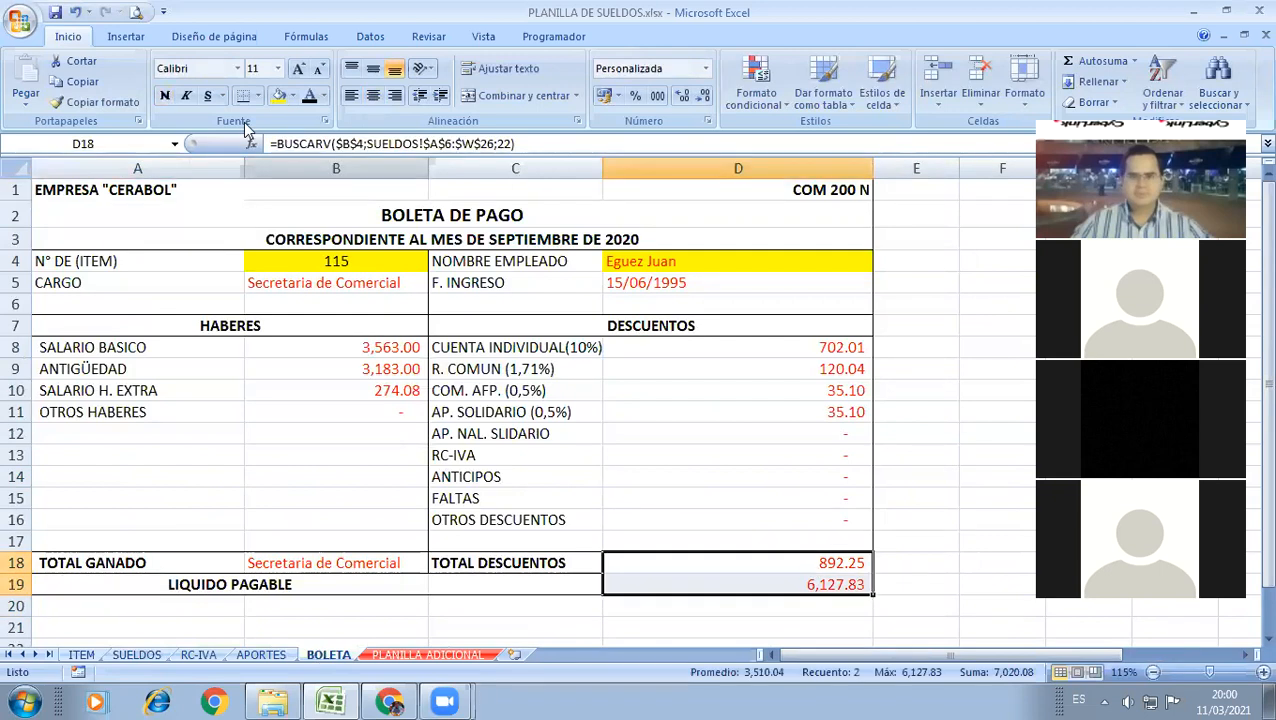
pyautogui.click(258, 95)
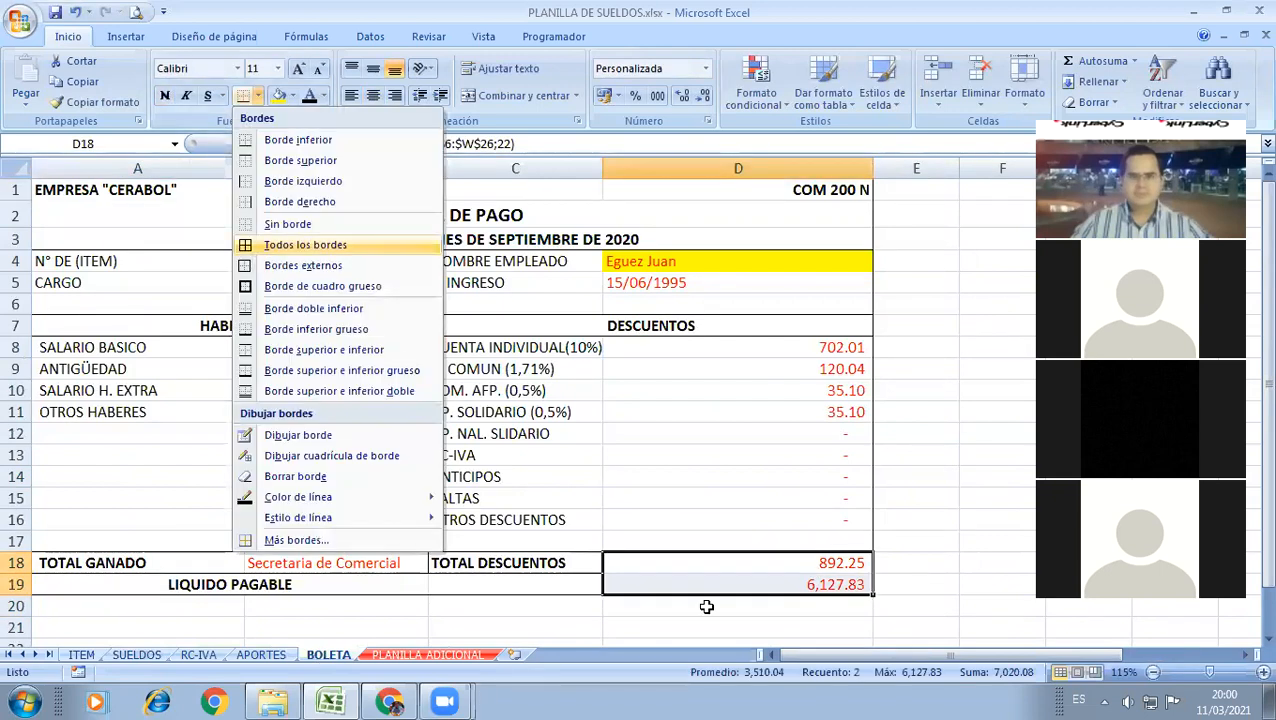
pyautogui.click(350, 264)
# Step: Test the payslip by entering item numbers 118, 120, 121 and finally 117 in B4
pyautogui.click(350, 264)
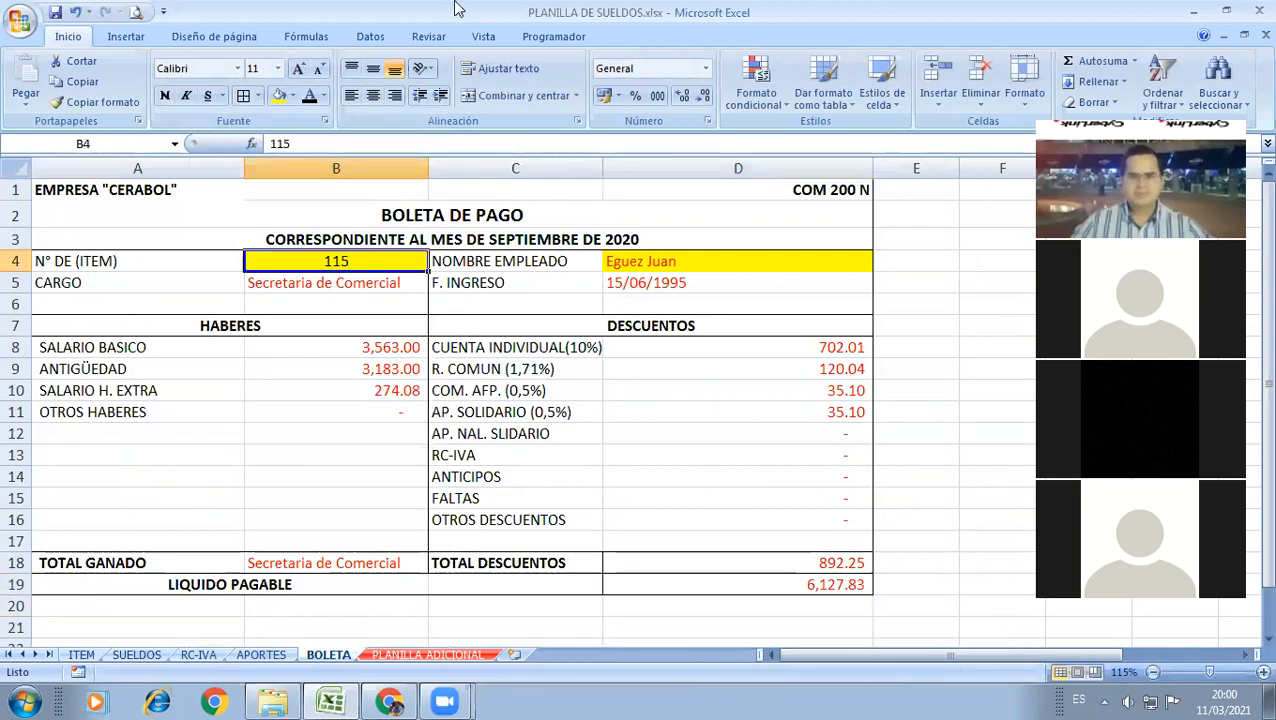
pyautogui.write('118')
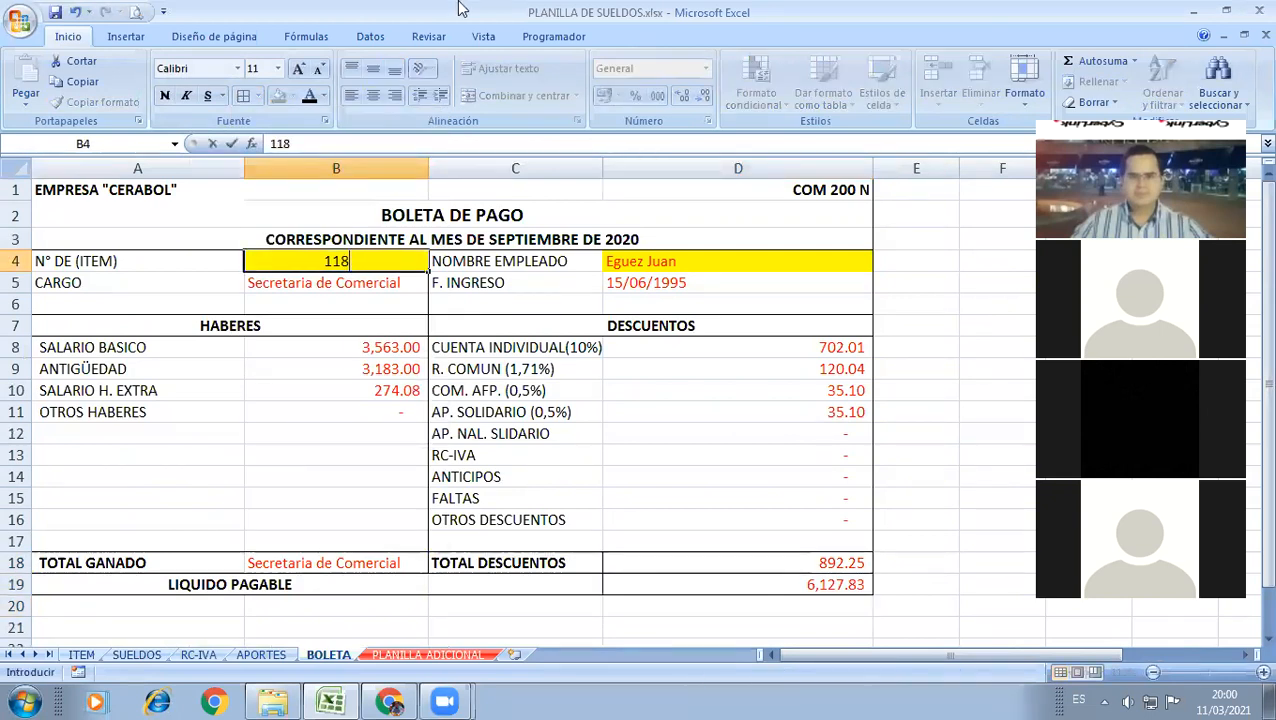
pyautogui.press('Return')
pyautogui.press('Up')
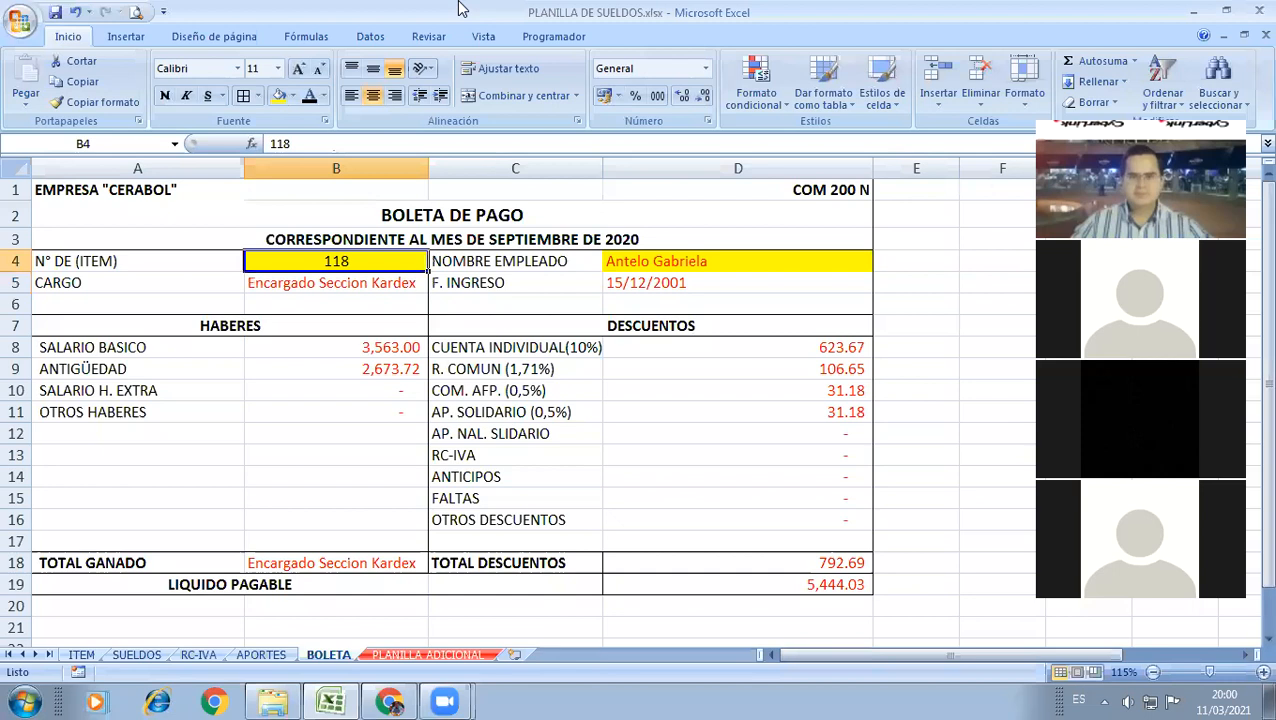
pyautogui.write('120')
pyautogui.press('Return')
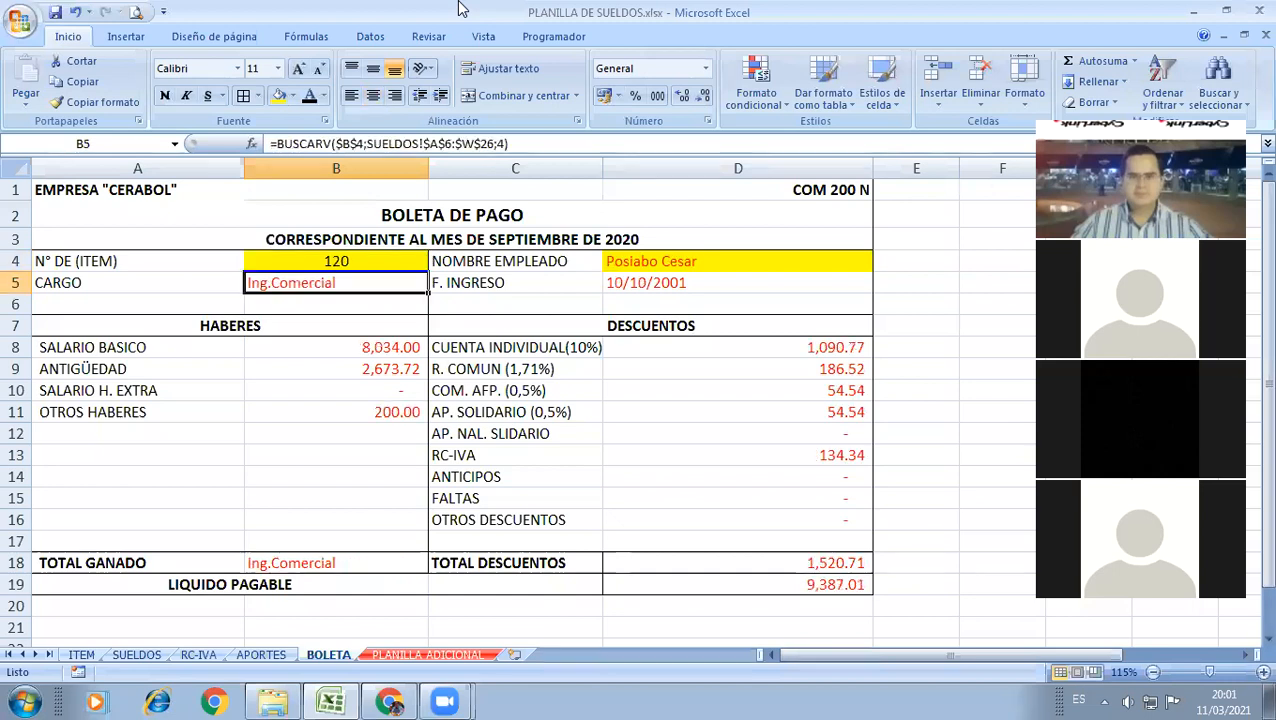
pyautogui.press('Up')
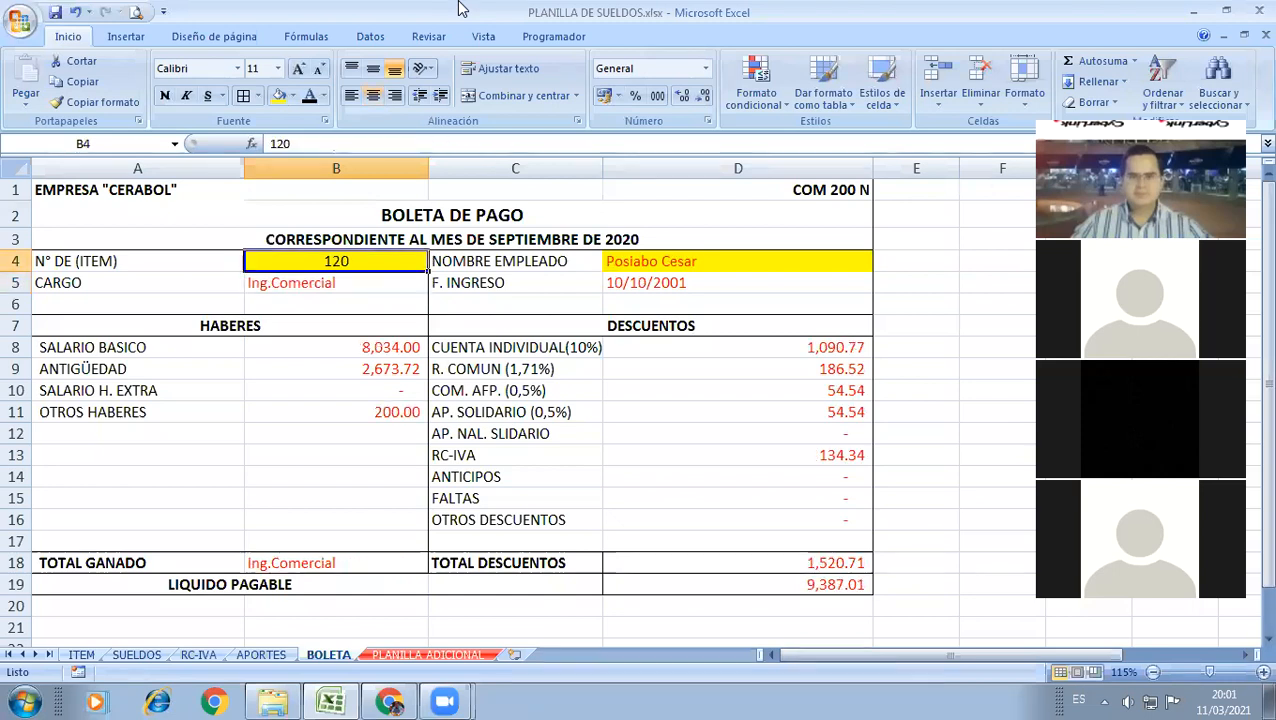
pyautogui.write('121')
pyautogui.hotkey('ctrl', 'Return')
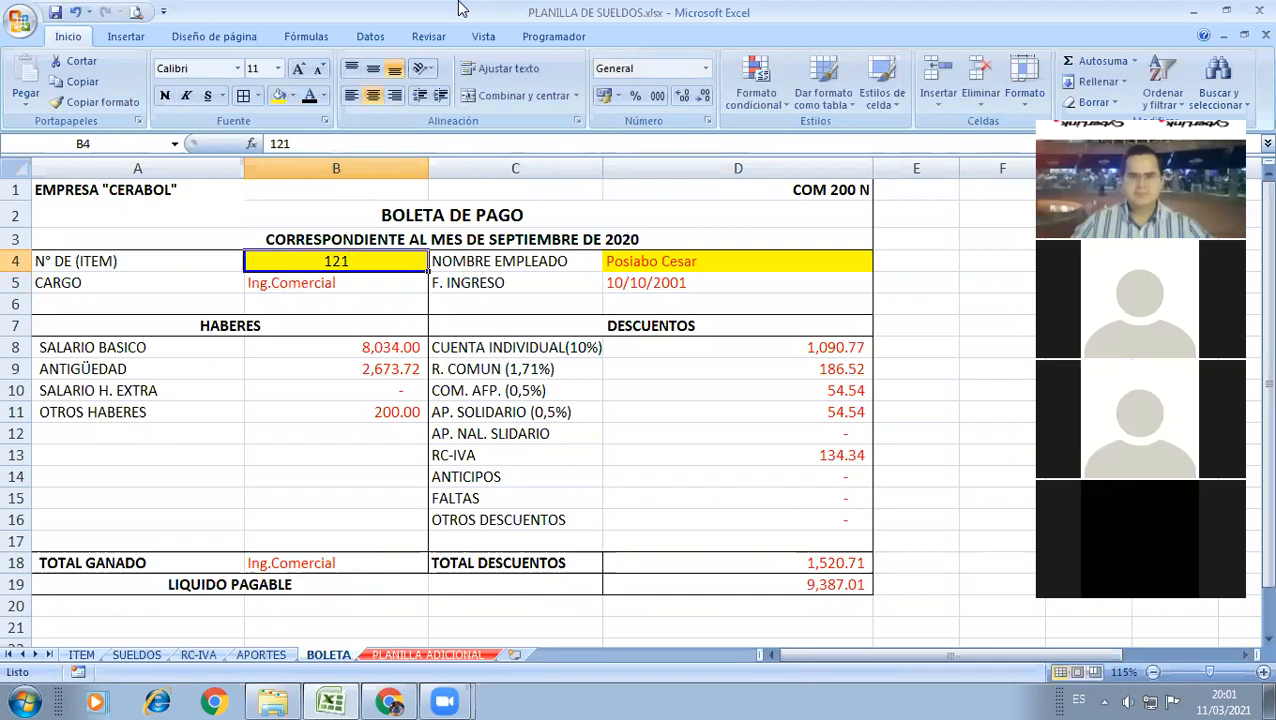
pyautogui.write('117')
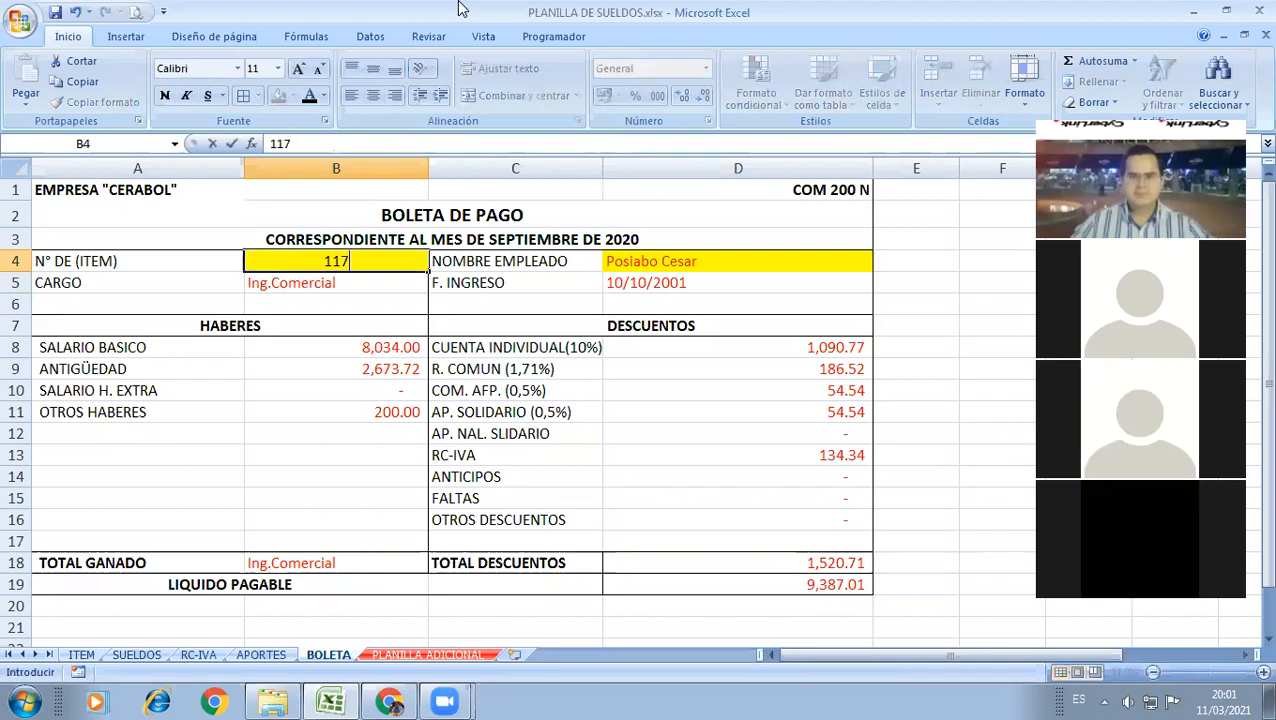
pyautogui.press('Return')
# Step: Find the TOTAL GANADO column number on the SUELDOS sheet and set the TOTAL GANADO lookup index in BOLETA B18 to 11
pyautogui.press('Down')
pyautogui.press('Down')
pyautogui.press('Down')
pyautogui.press('Down')
pyautogui.press('Down')
pyautogui.press('Down')
pyautogui.press('Down')
pyautogui.press('Down')
pyautogui.press('Down')
pyautogui.press('Down')
pyautogui.press('Down')
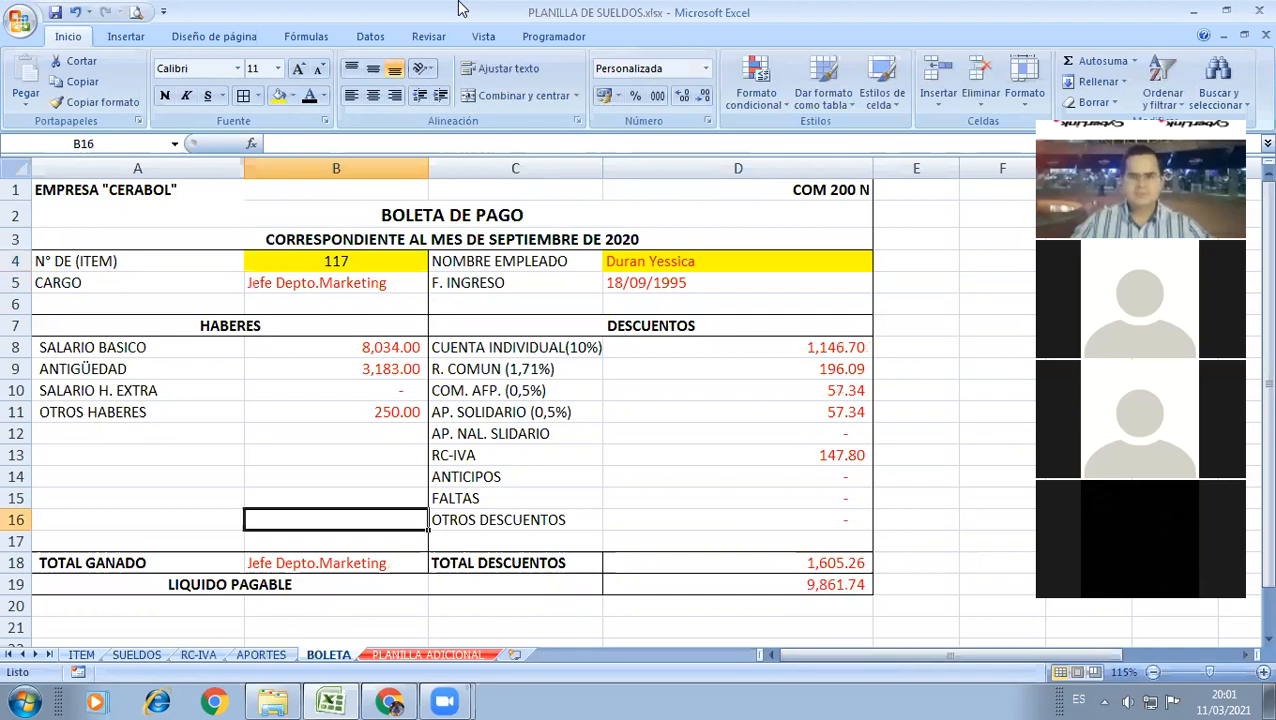
pyautogui.press('Down')
pyautogui.press('Down')
pyautogui.press('Down')
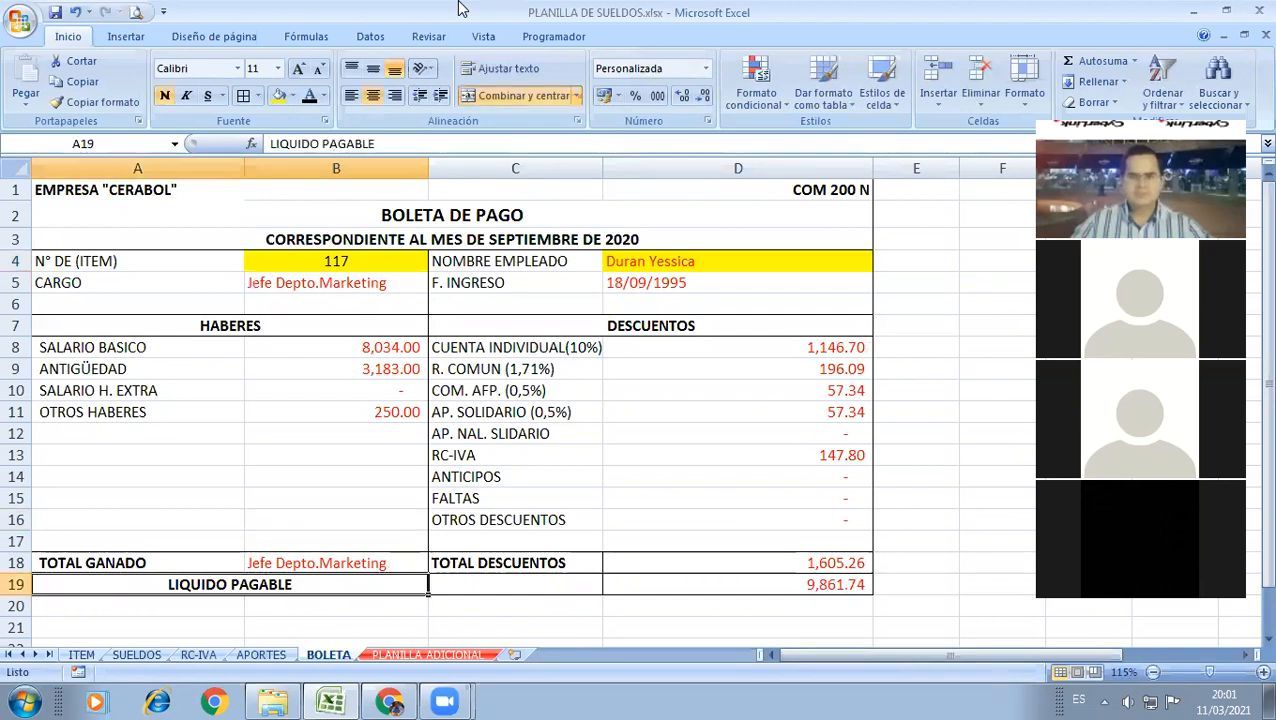
pyautogui.press('Right')
pyautogui.press('Up')
pyautogui.press('Left')
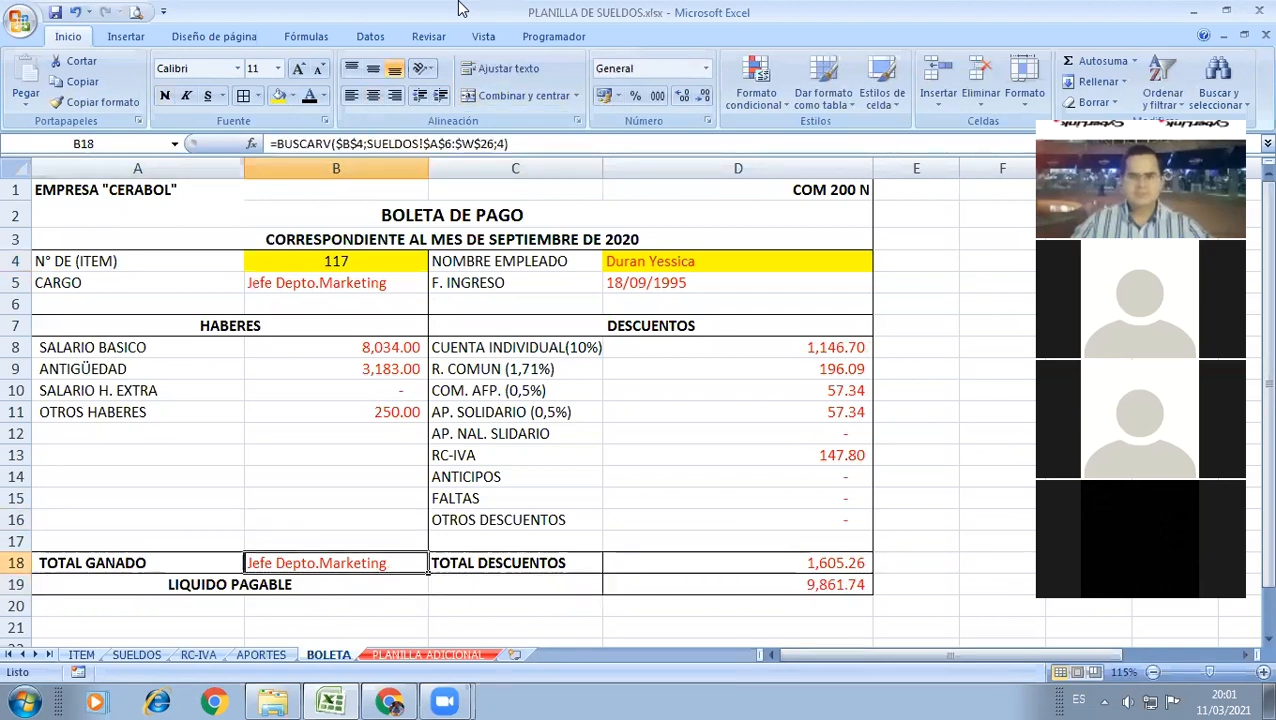
pyautogui.hotkey('ctrl', 'pageup')
pyautogui.hotkey('ctrl', 'pageup')
pyautogui.hotkey('ctrl', 'pageup')
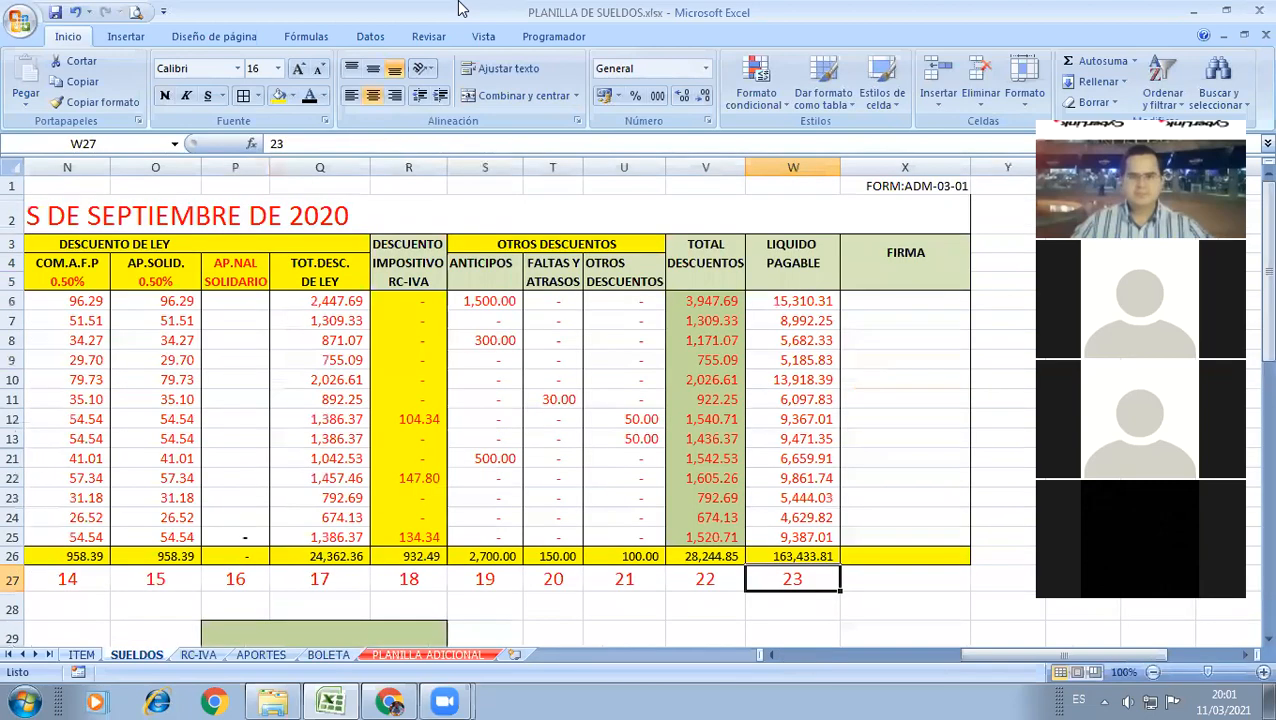
pyautogui.press('Left')
pyautogui.press('Left')
pyautogui.press('Left')
pyautogui.press('Left')
pyautogui.press('Left')
pyautogui.press('Left')
pyautogui.press('Left')
pyautogui.press('Left')
pyautogui.press('Left')
pyautogui.press('Left')
pyautogui.press('Left')
pyautogui.press('Left')
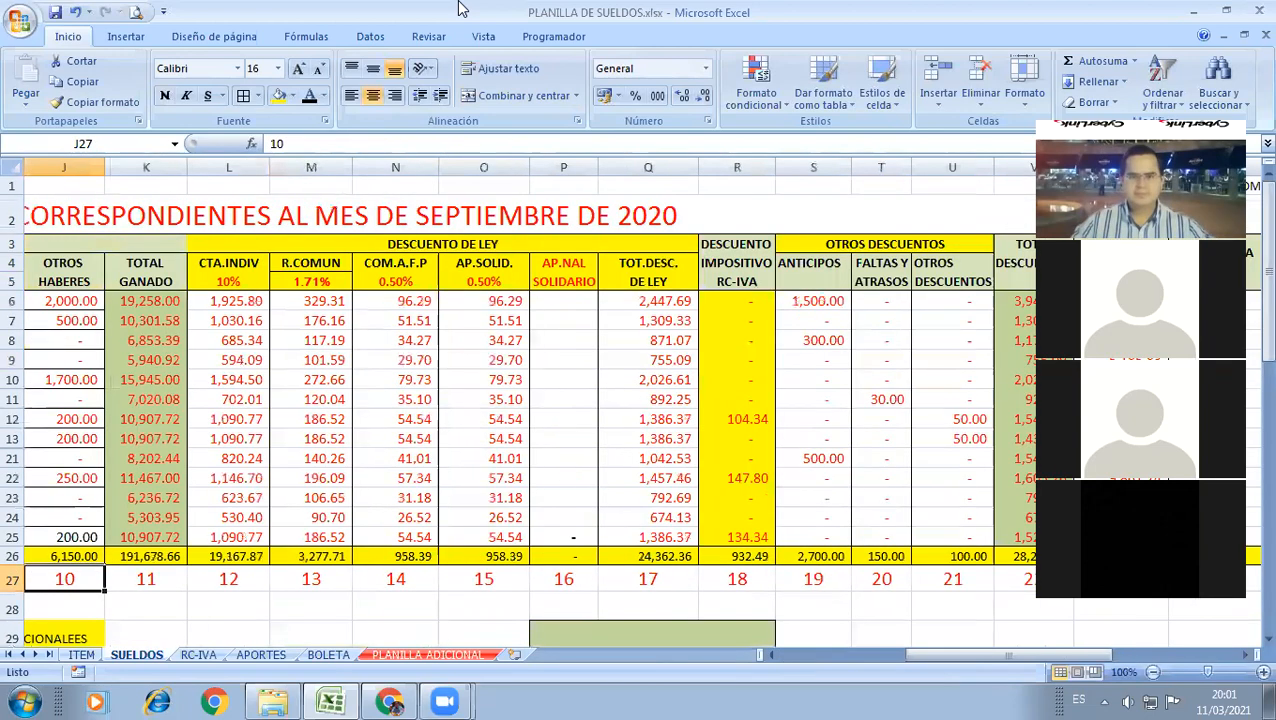
pyautogui.hotkey('ctrl', 'pagedown')
pyautogui.hotkey('ctrl', 'pagedown')
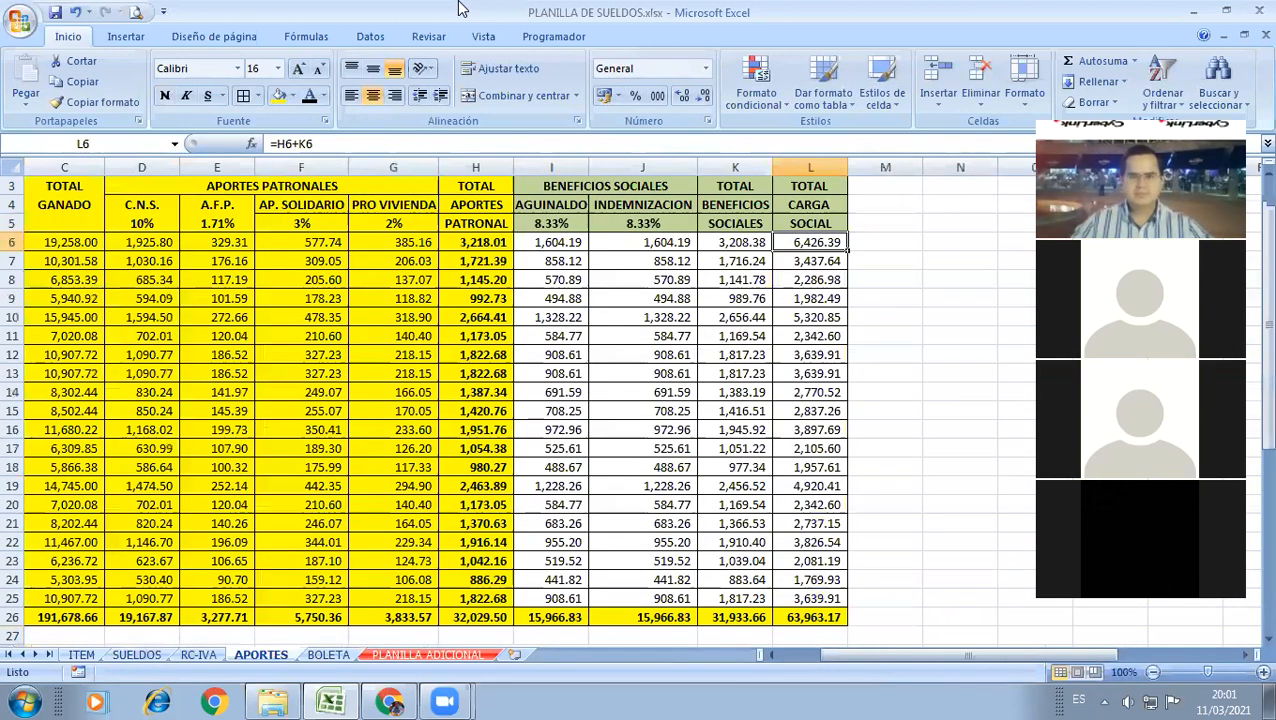
pyautogui.hotkey('ctrl', 'pagedown')
pyautogui.press('F2')
pyautogui.press('Return')
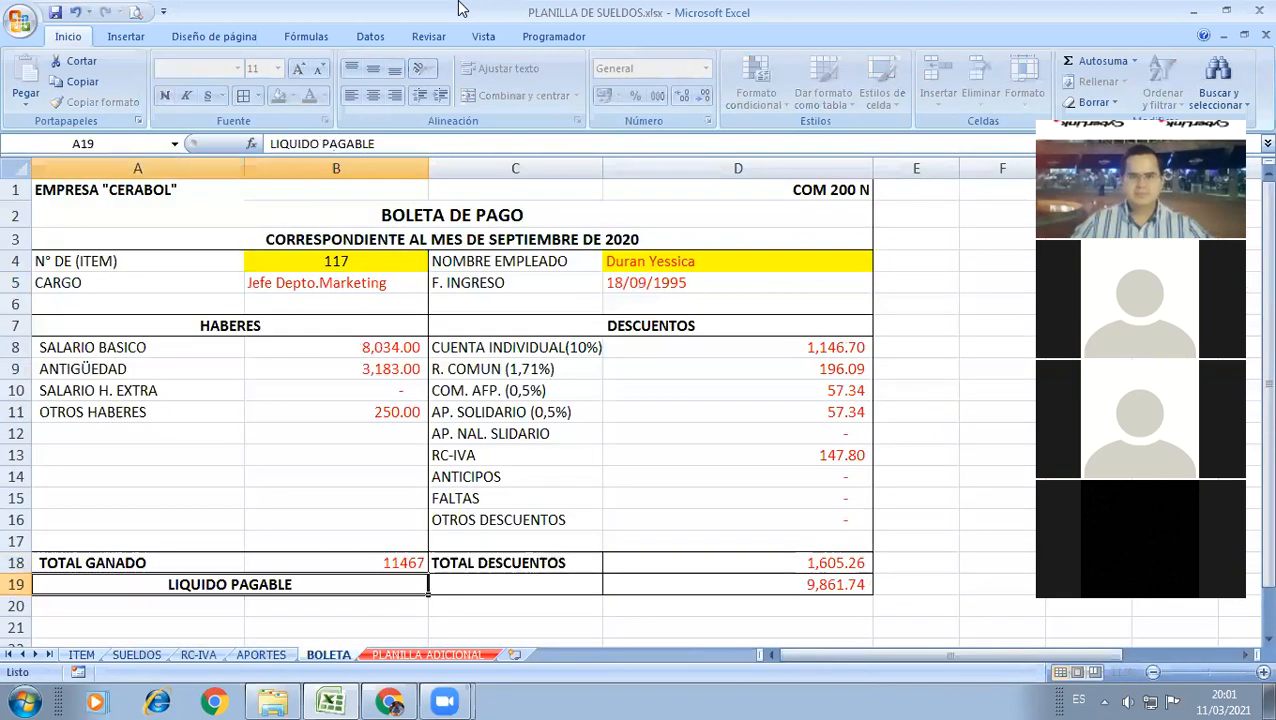
# Step: Apply the thousands-separator number format to the TOTAL GANADO amount in B18 and save the workbook
pyautogui.press('Right')
pyautogui.press('Down')
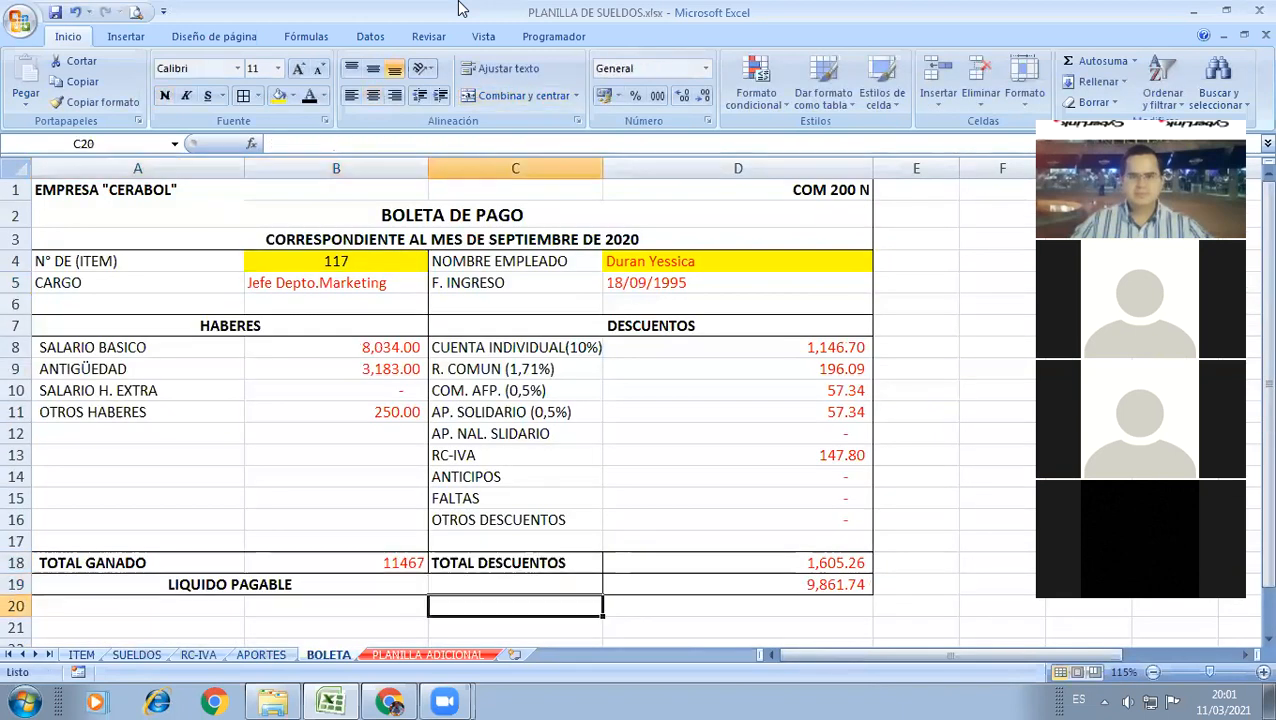
pyautogui.press('Down')
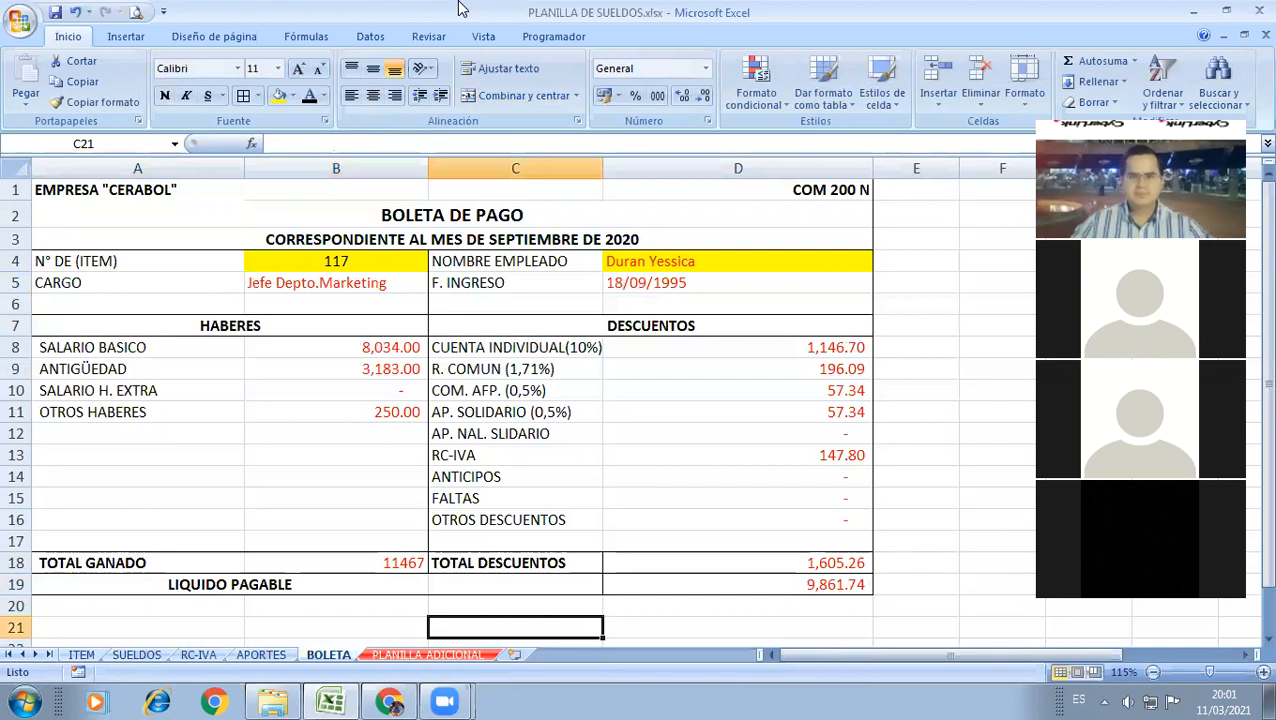
pyautogui.press('Up')
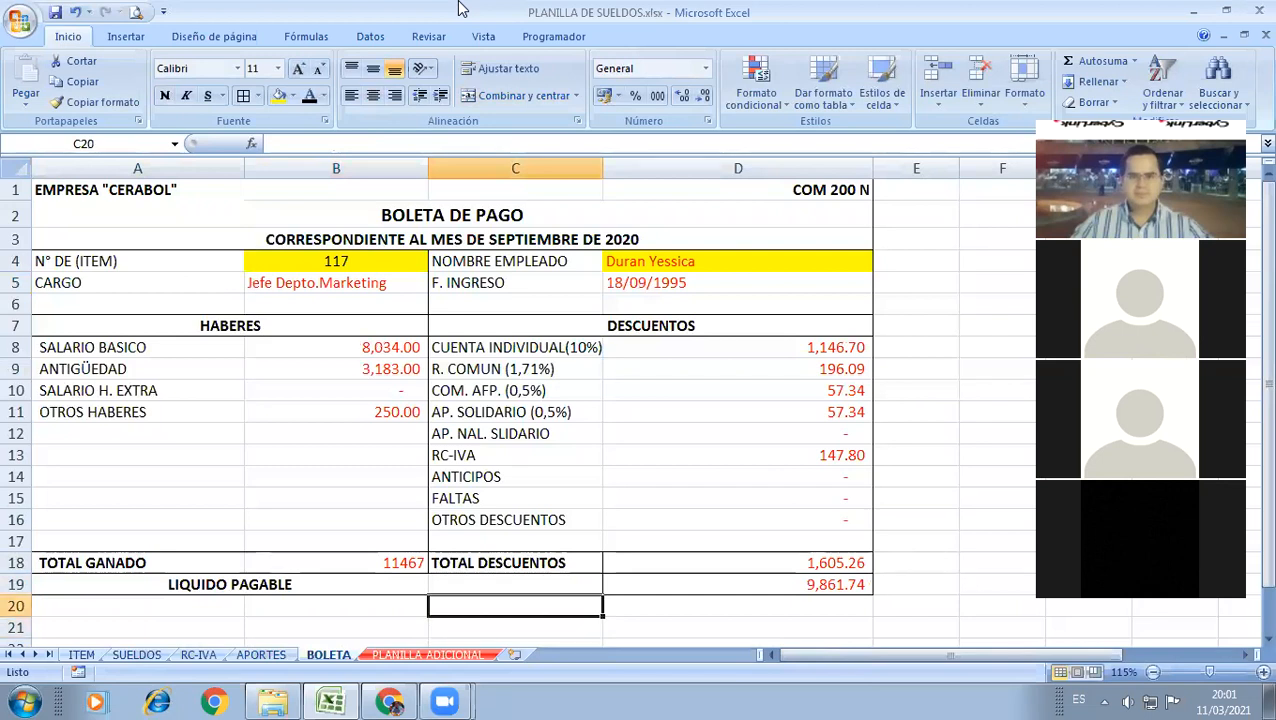
pyautogui.press('Up')
pyautogui.press('Up')
pyautogui.press('Left')
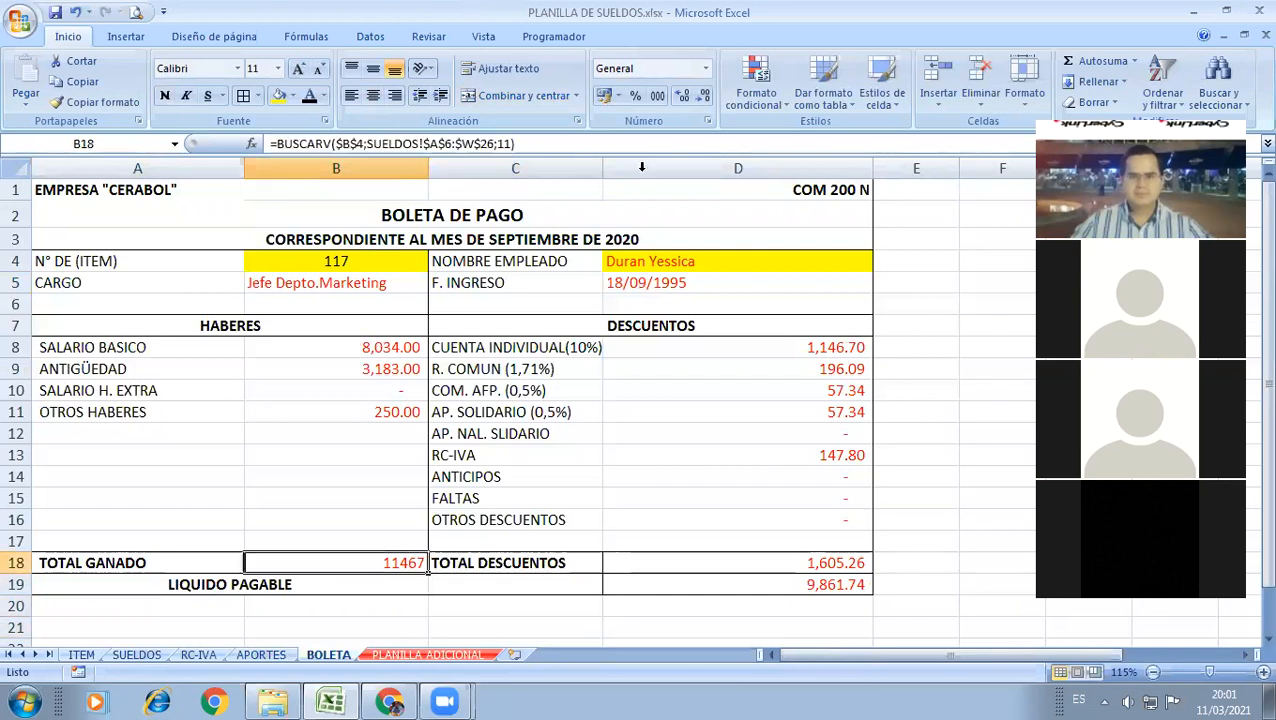
pyautogui.click(655, 96)
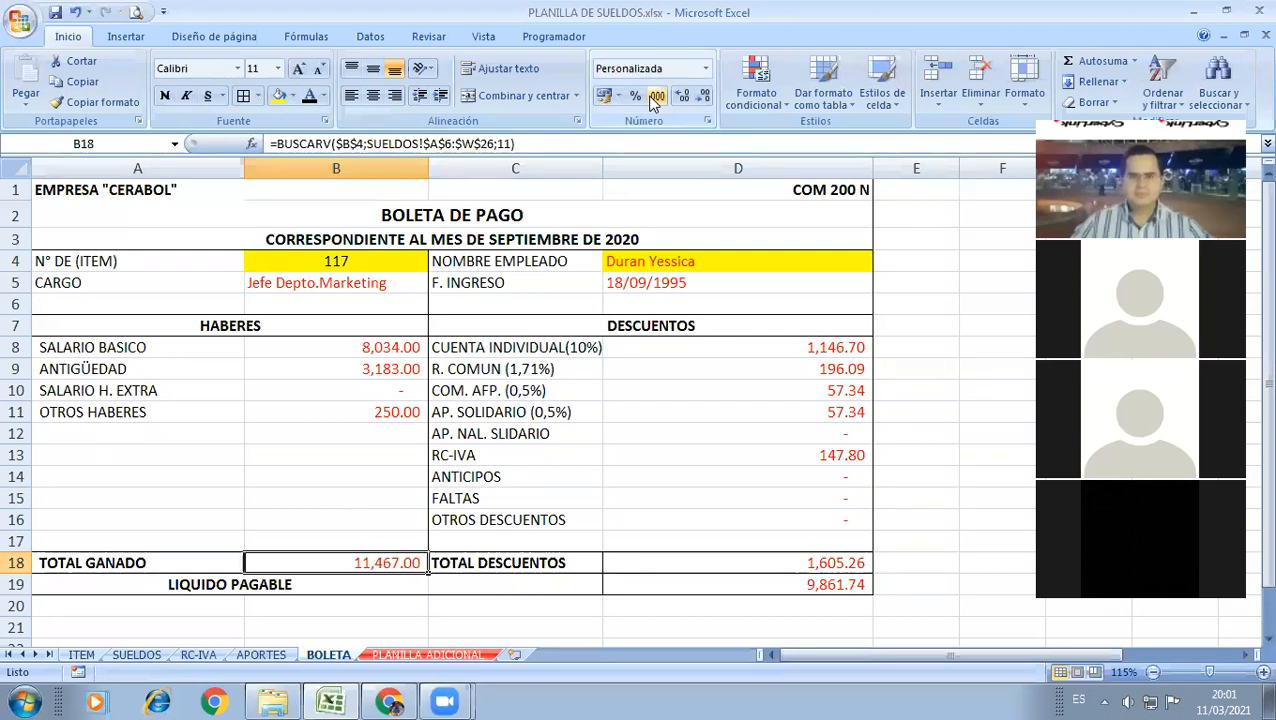
pyautogui.click(55, 16)
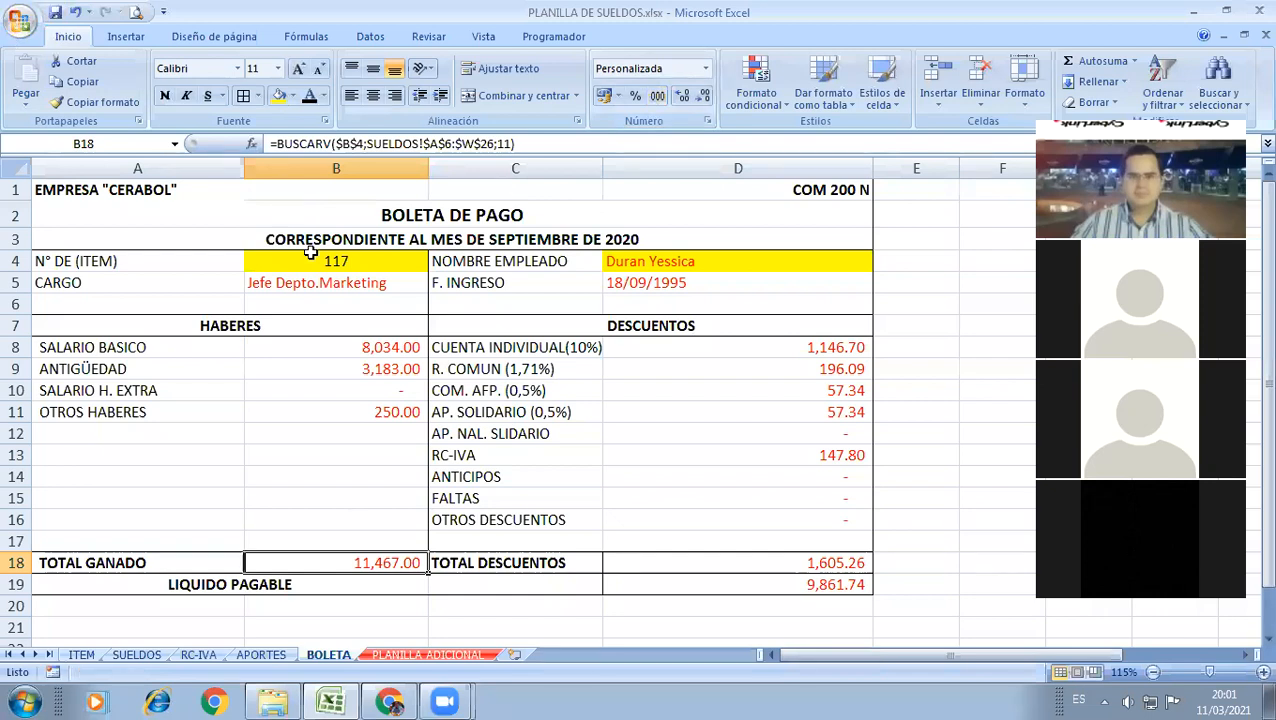
# Step: Review the APORTES, RC-IVA, SUELDOS and ITEM sheets, each from cell A1, and return to the top of the BOLETA sheet
pyautogui.hotkey('ctrl', 'pageup')
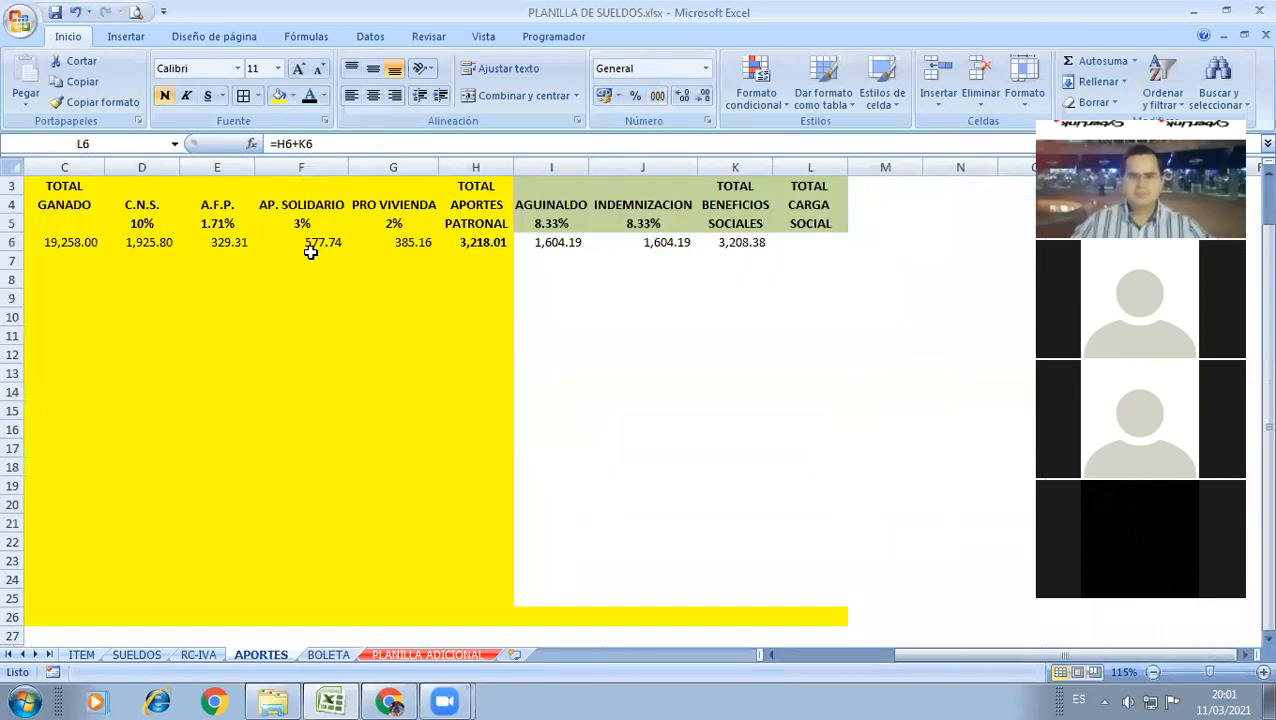
pyautogui.hotkey('ctrl', 'pageup')
pyautogui.hotkey('ctrl', 'pageup')
pyautogui.hotkey('ctrl', 'pageup')
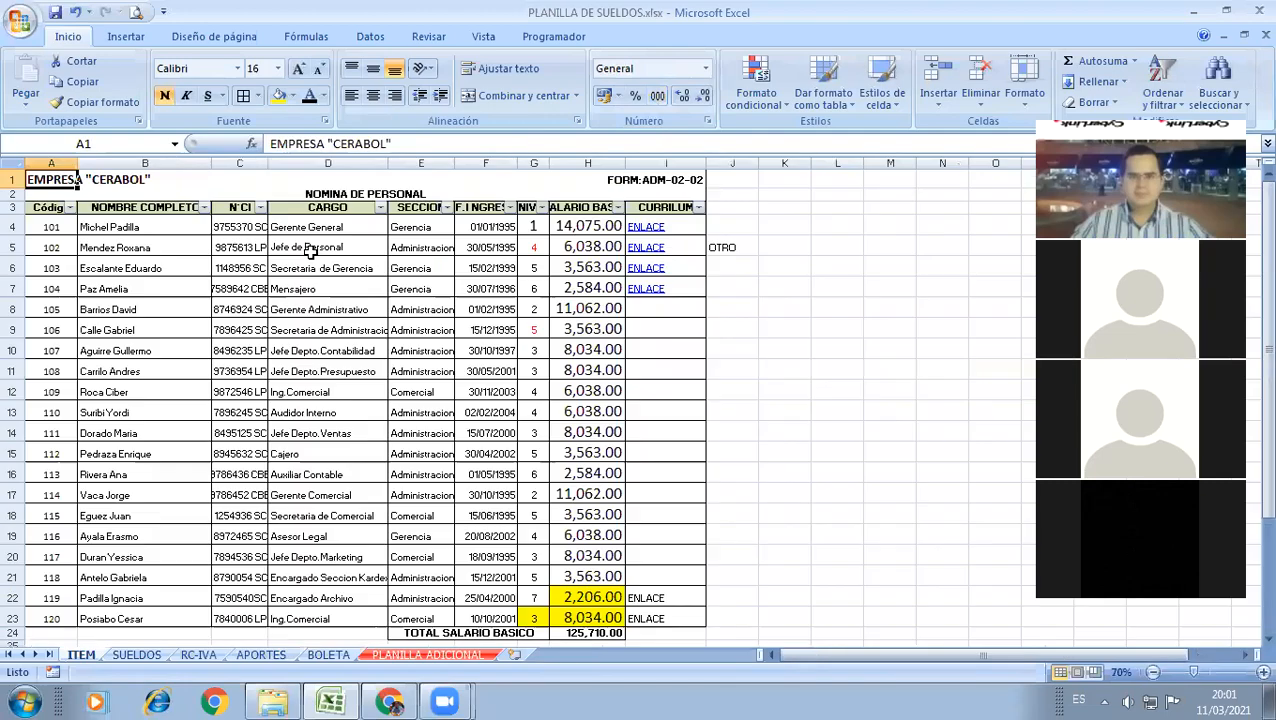
pyautogui.hotkey('ctrl', 'pagedown')
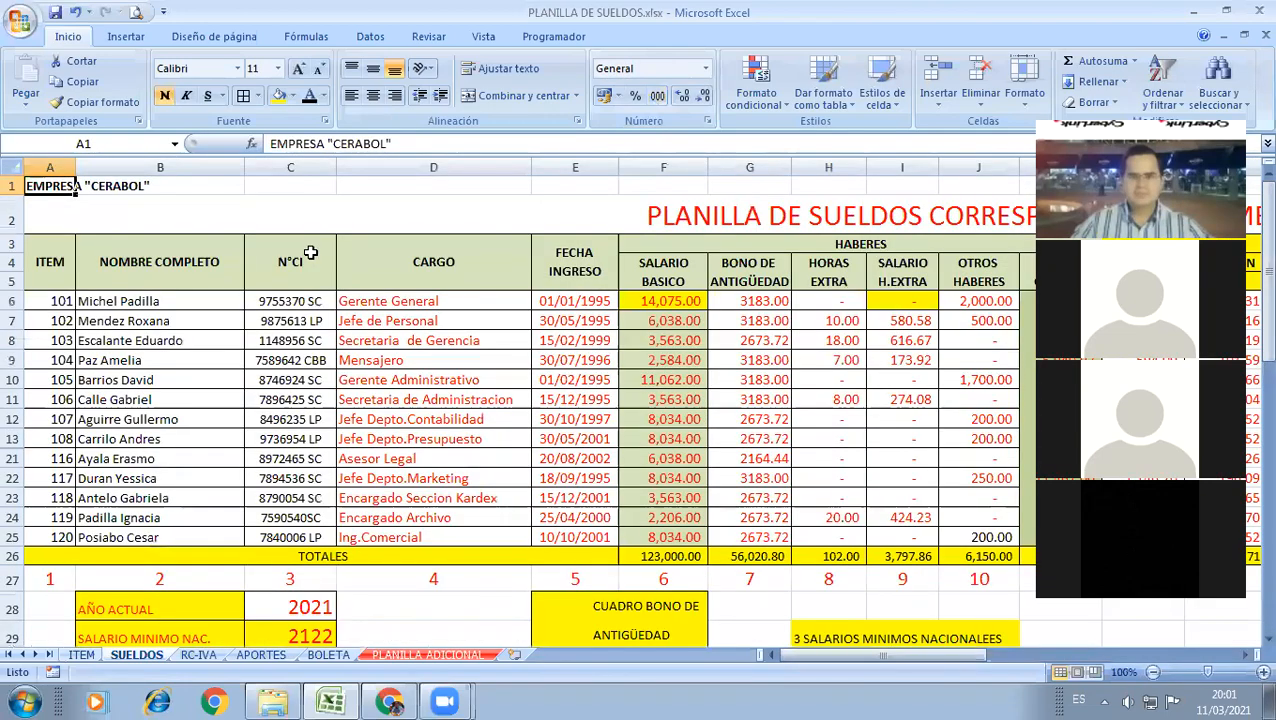
pyautogui.hotkey('ctrl', 'pagedown')
pyautogui.hotkey('ctrl', 'pagedown')
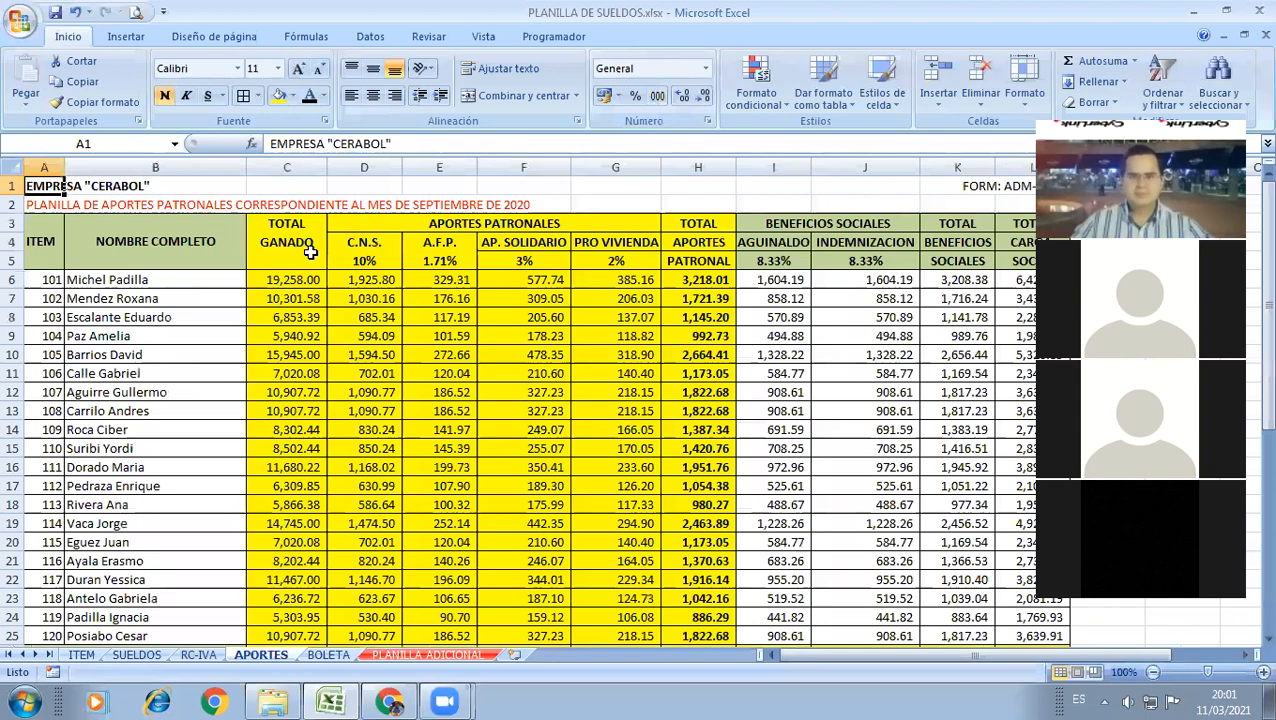
pyautogui.hotkey('ctrl', 'pagedown')
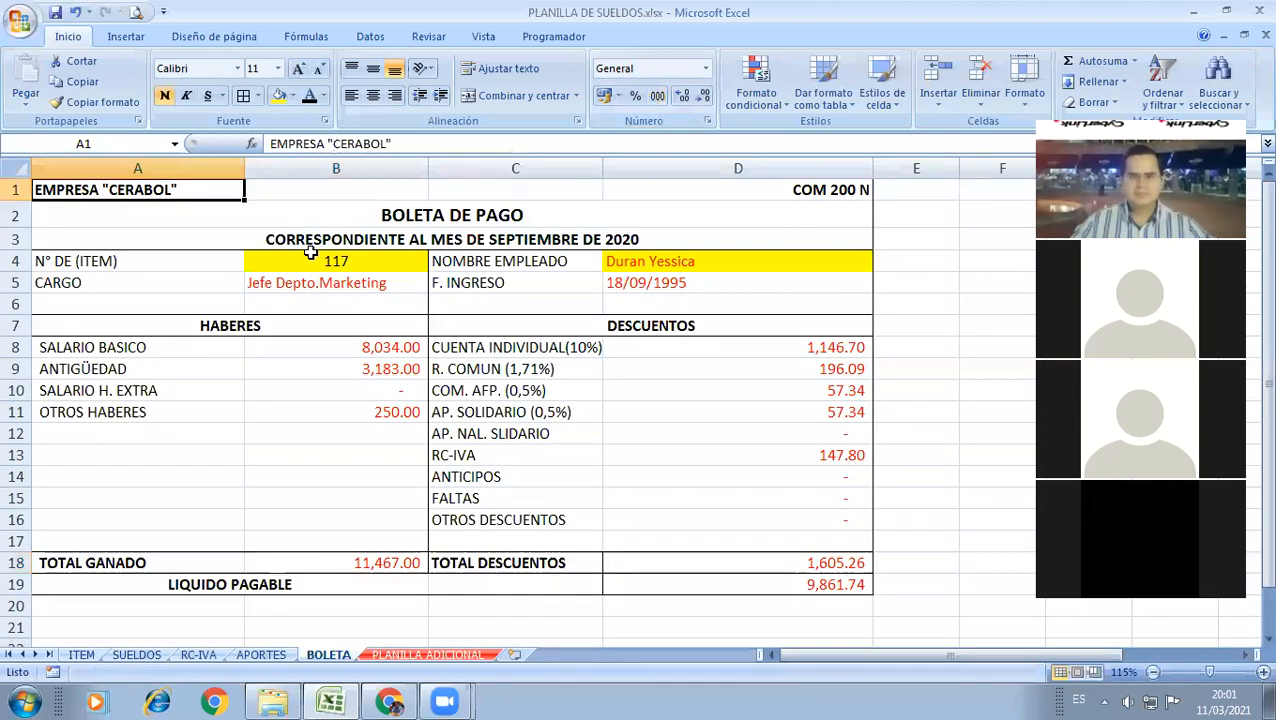
pyautogui.press('Down')
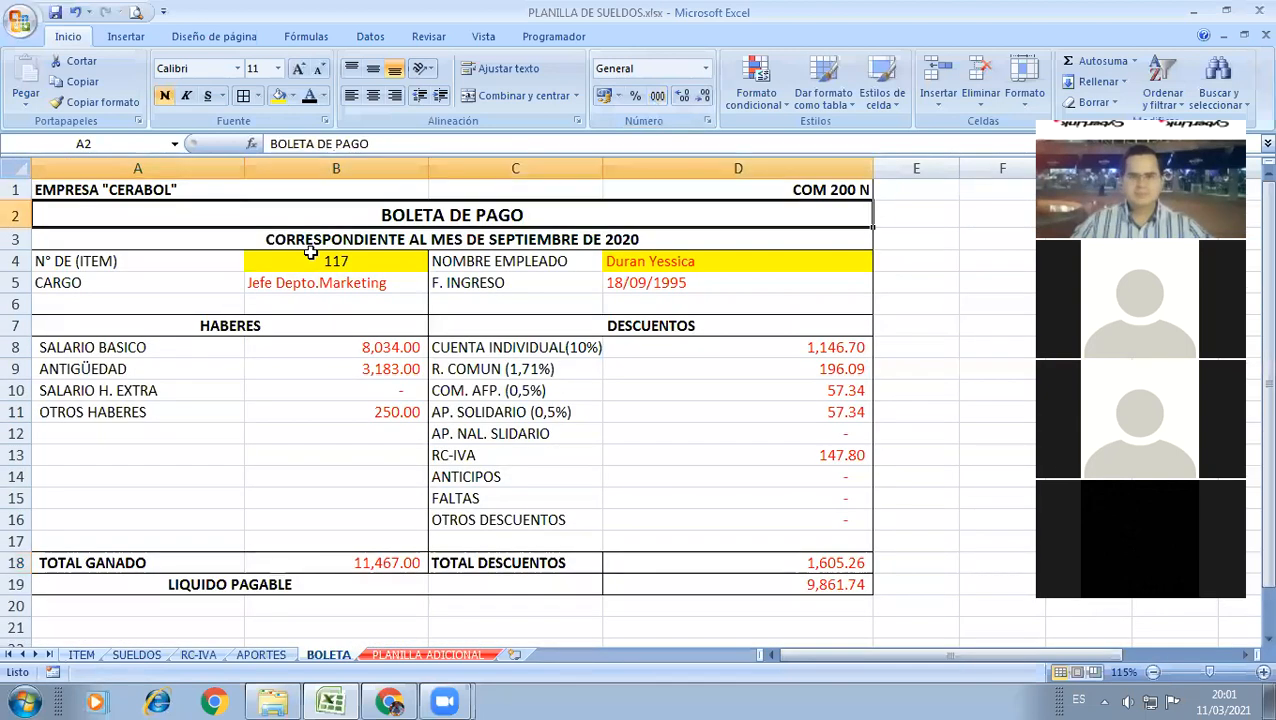